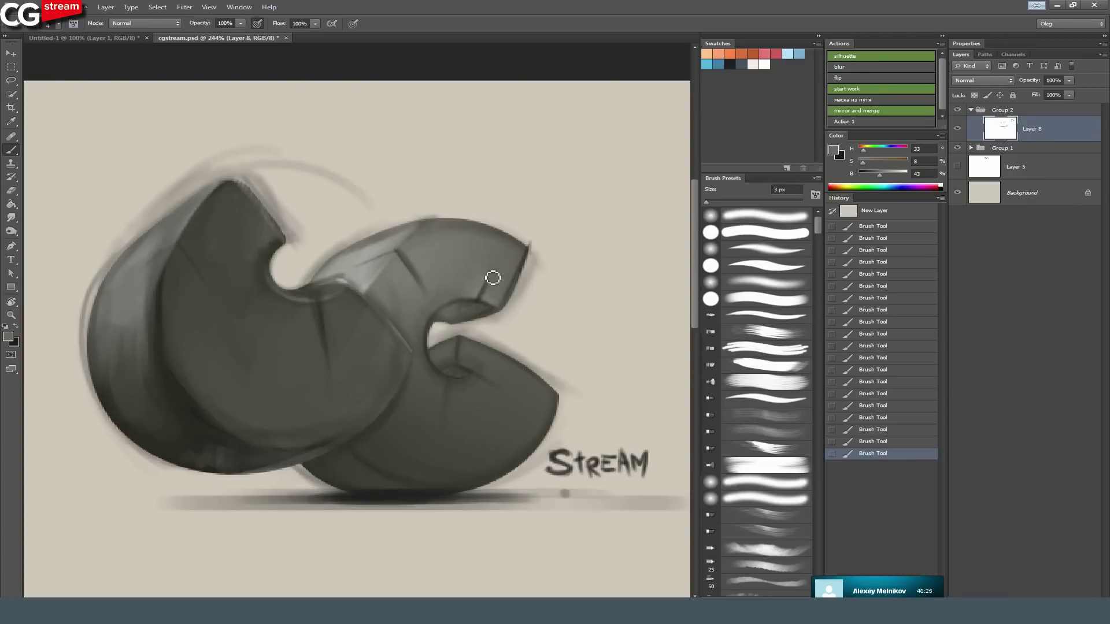
# Paint the dark outline of a curved inset panel on the front letter's face, using a sampled dark tone and a 3 px brush.
pyautogui.keyDown('alt'); pyautogui.click(180, 415); pyautogui.keyUp('alt')
pyautogui.moveTo(208, 274); pyautogui.dragTo(310, 281)
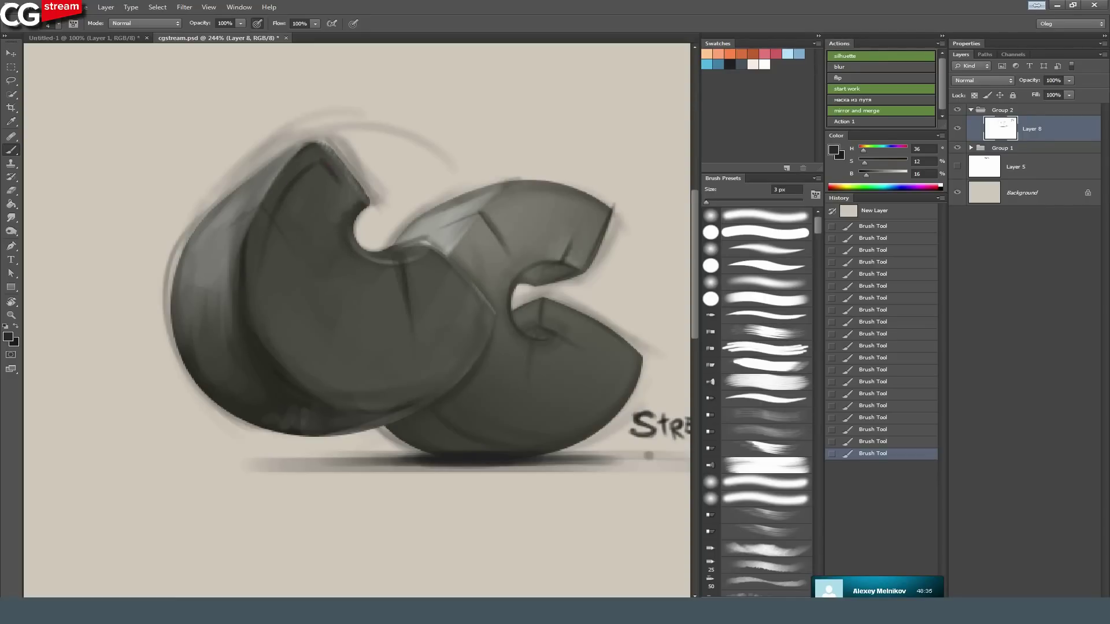
pyautogui.moveTo(345, 191); pyautogui.dragTo(302, 285)
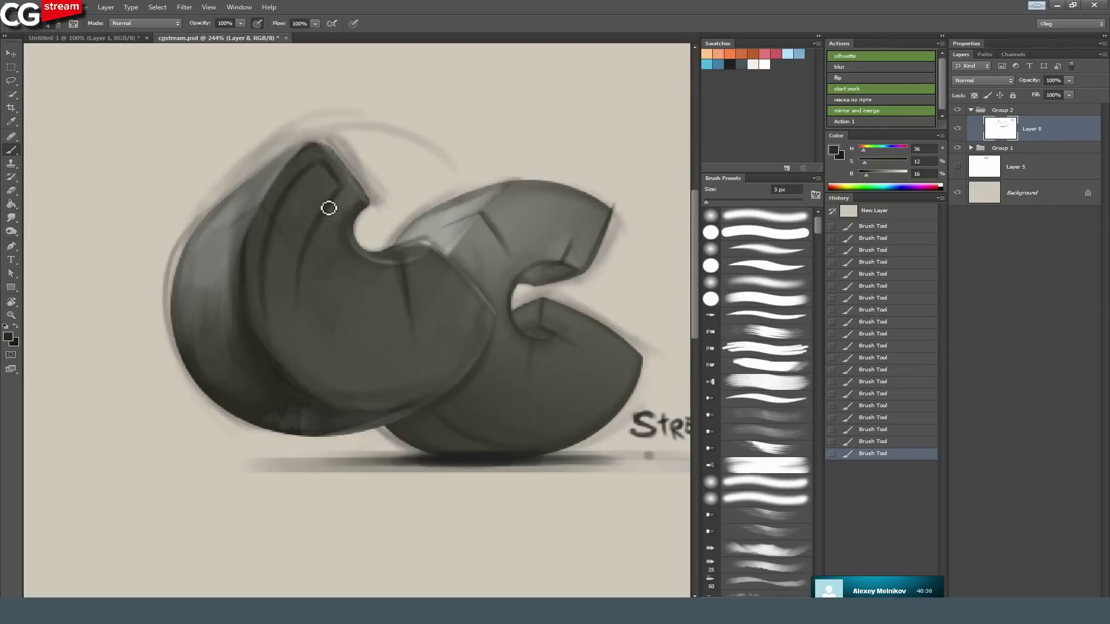
pyautogui.moveTo(310, 247); pyautogui.dragTo(307, 315)
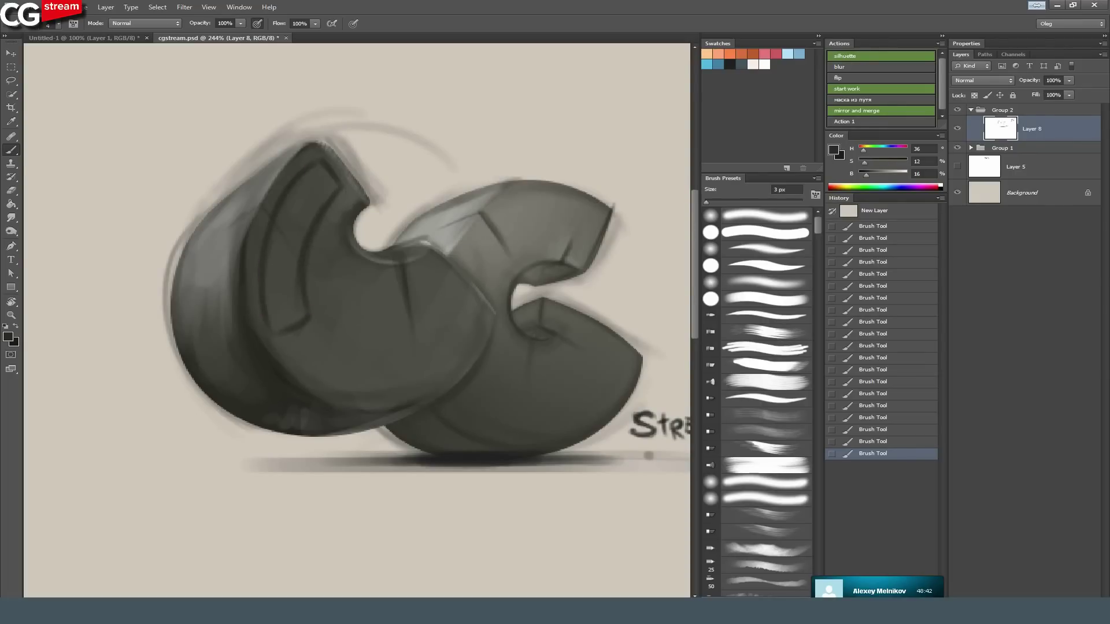
# Highlight the long outer edge of the curved panel with a lighter grey sampled from the letter.
pyautogui.keyDown('alt'); pyautogui.click(267, 167); pyautogui.keyUp('alt')
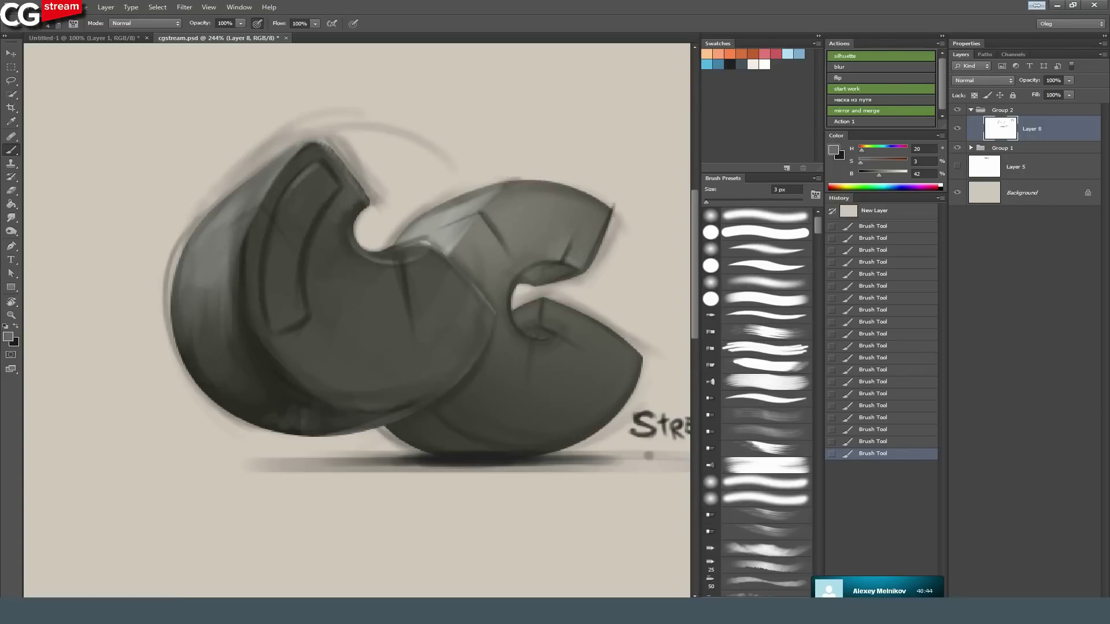
pyautogui.moveTo(315, 170)
pyautogui.mouseDown()
pyautogui.moveTo(273, 272)
pyautogui.moveTo(302, 179)
pyautogui.moveTo(281, 280)
pyautogui.moveTo(292, 341)
pyautogui.moveTo(275, 266)
pyautogui.moveTo(281, 332)
pyautogui.mouseUp()
pyautogui.moveTo(279, 273); pyautogui.dragTo(276, 330)
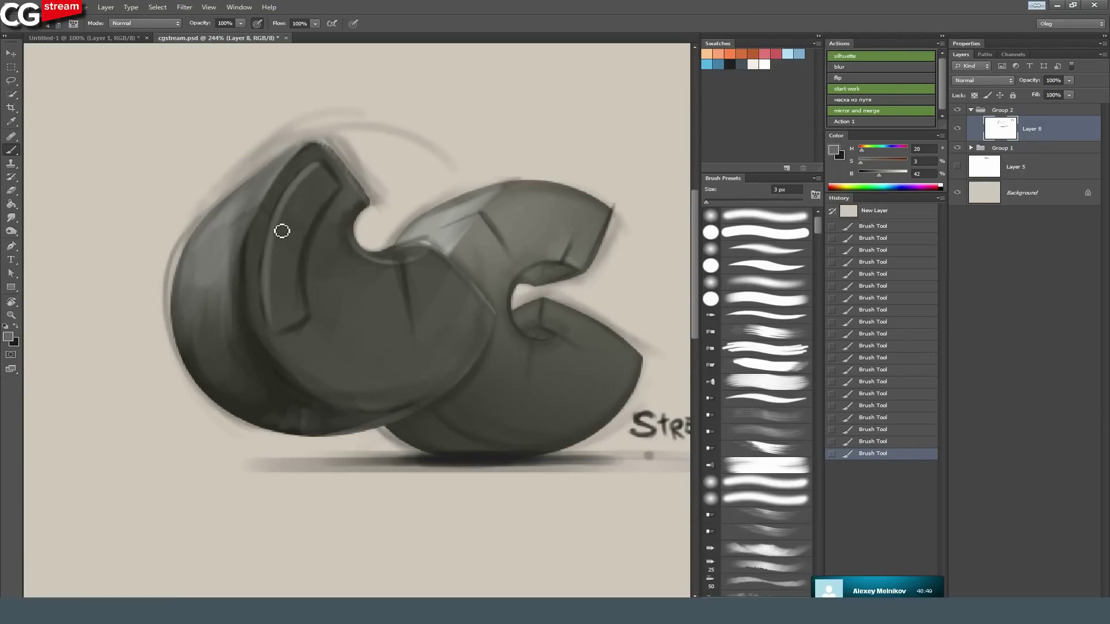
pyautogui.moveTo(267, 239); pyautogui.dragTo(270, 304)
# Sharpen the curved panel's dark corners and light bevel edges with a 1 px brush.
pyautogui.keyDown('alt'); pyautogui.click(292, 204); pyautogui.keyUp('alt')
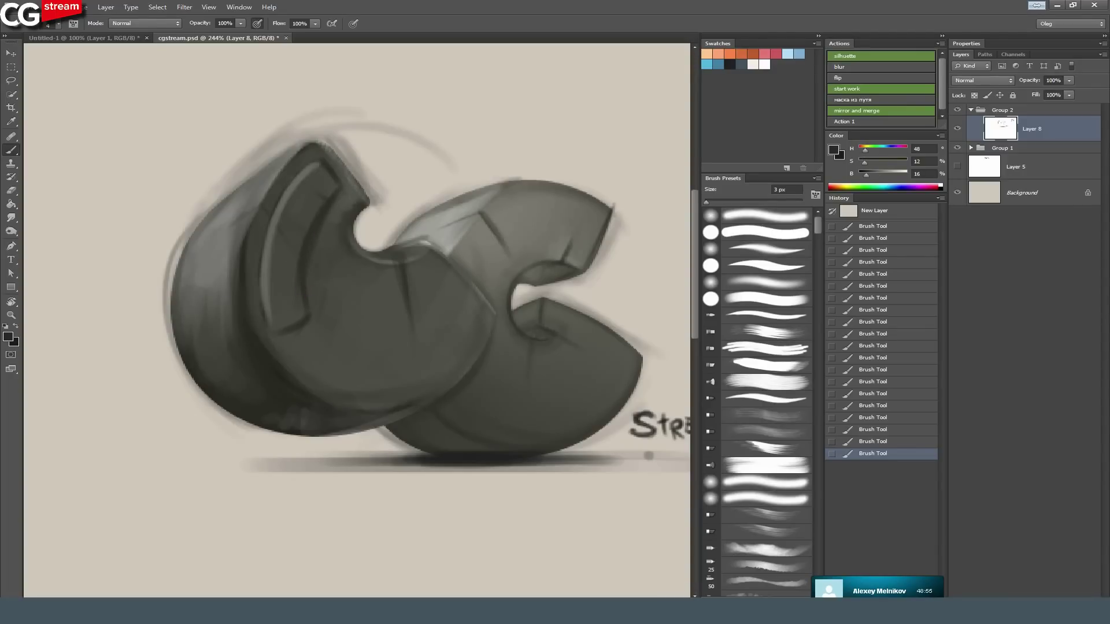
pyautogui.moveTo(306, 189); pyautogui.dragTo(375, 184)
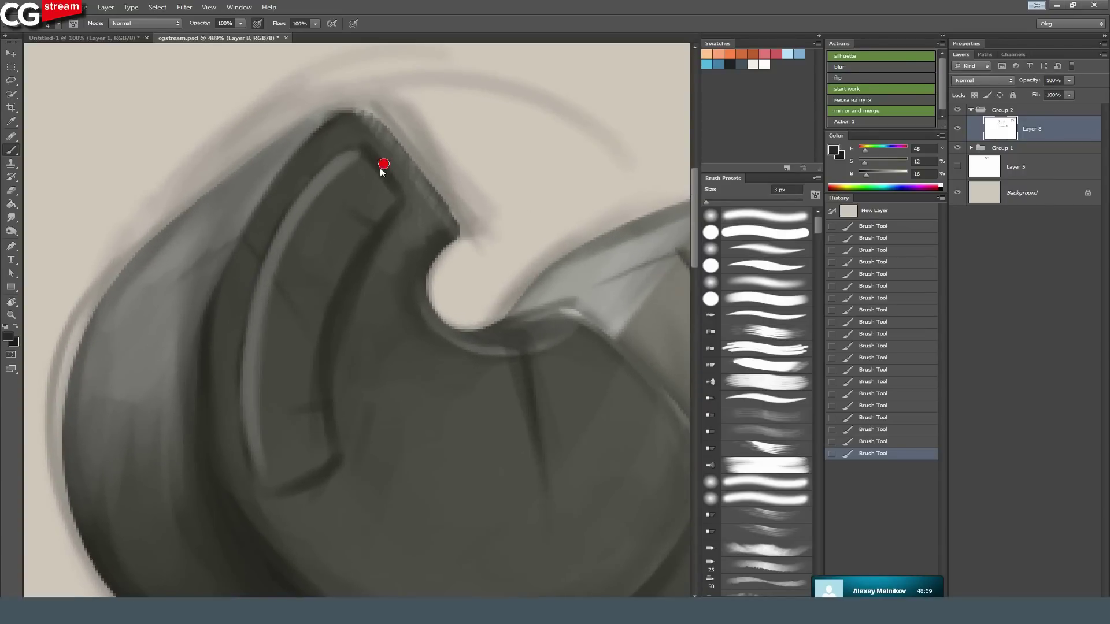
pyautogui.press('[')
pyautogui.press('[')
pyautogui.keyDown('alt'); pyautogui.click(339, 161); pyautogui.keyUp('alt')
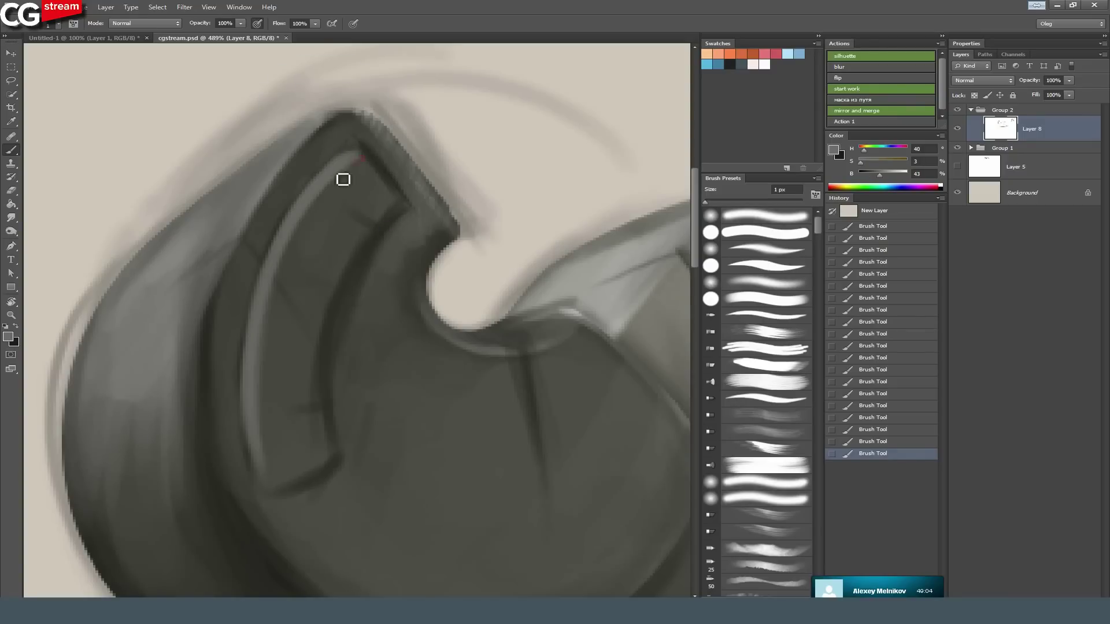
pyautogui.moveTo(273, 307); pyautogui.dragTo(273, 489)
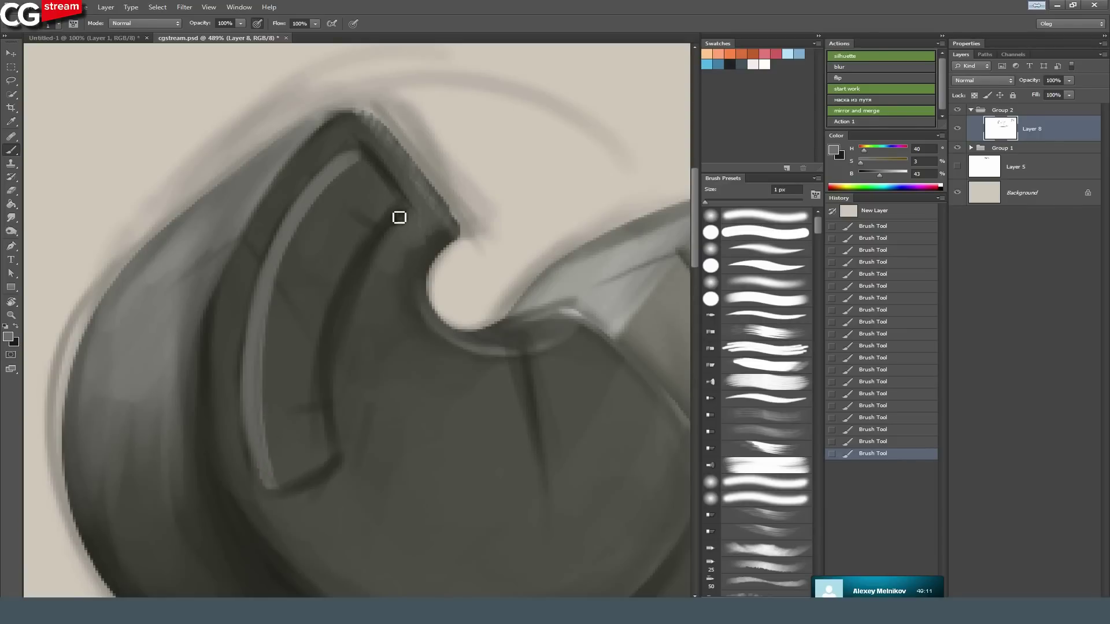
pyautogui.moveTo(322, 407); pyautogui.dragTo(330, 447)
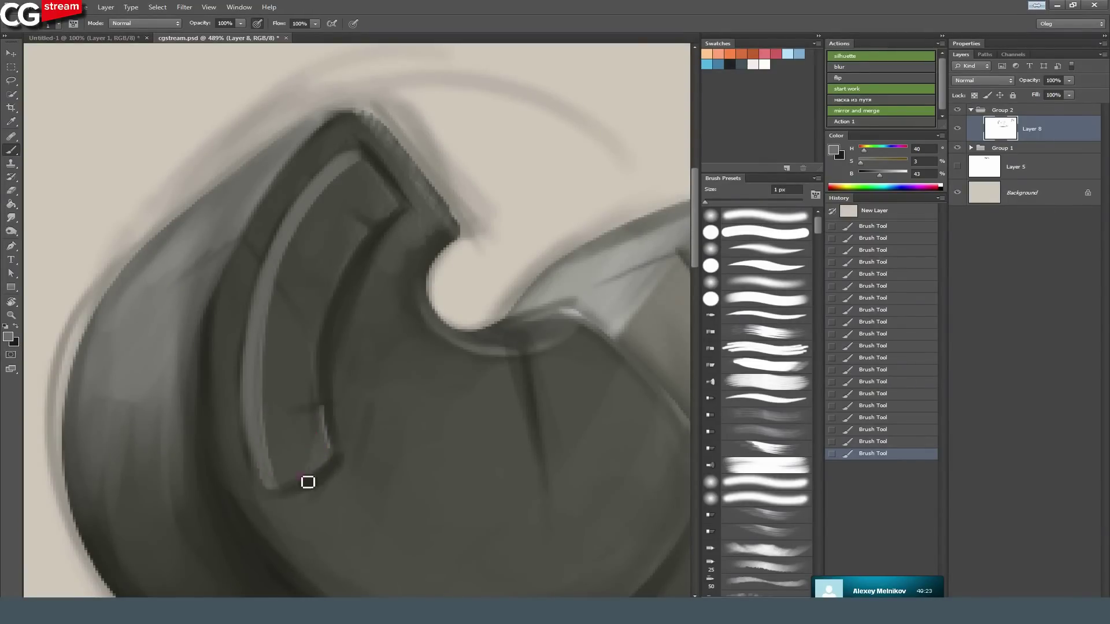
# Paint a small round rivet at each end of the curved panel in a sampled dark tone.
pyautogui.keyDown('alt'); pyautogui.click(376, 229); pyautogui.keyUp('alt')
pyautogui.moveTo(394, 225); pyautogui.dragTo(354, 274)
pyautogui.moveTo(376, 203); pyautogui.dragTo(357, 198)
pyautogui.moveTo(295, 436)
pyautogui.mouseDown()
pyautogui.moveTo(322, 427)
pyautogui.moveTo(292, 427)
pyautogui.mouseUp()
pyautogui.moveTo(438, 293)
pyautogui.mouseDown()
pyautogui.moveTo(365, 285)
pyautogui.moveTo(399, 284)
pyautogui.mouseUp()
pyautogui.moveTo(469, 303); pyautogui.dragTo(318, 319)
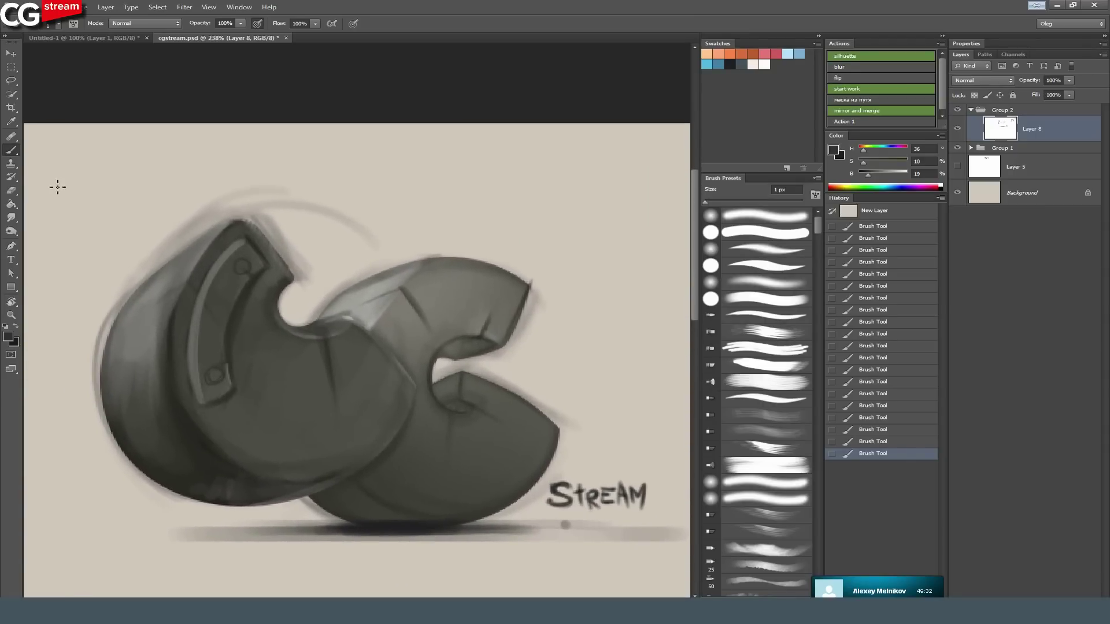
# Erase the riveted curved panel from the front letter's face and switch back to the Brush tool.
pyautogui.click(11, 191)
pyautogui.moveTo(209, 210)
pyautogui.mouseDown()
pyautogui.moveTo(220, 312)
pyautogui.moveTo(194, 213)
pyautogui.mouseUp()
pyautogui.click(11, 150)
# Sketch a cartoon character's head with bulging eyes, long nose and mouth line beside the rear letter's opening, using a dark 3 px brush.
pyautogui.moveTo(422, 306)
pyautogui.mouseDown()
pyautogui.moveTo(335, 212)
pyautogui.moveTo(304, 281)
pyautogui.moveTo(154, 297)
pyautogui.mouseUp()
pyautogui.moveTo(382, 272); pyautogui.dragTo(297, 229)
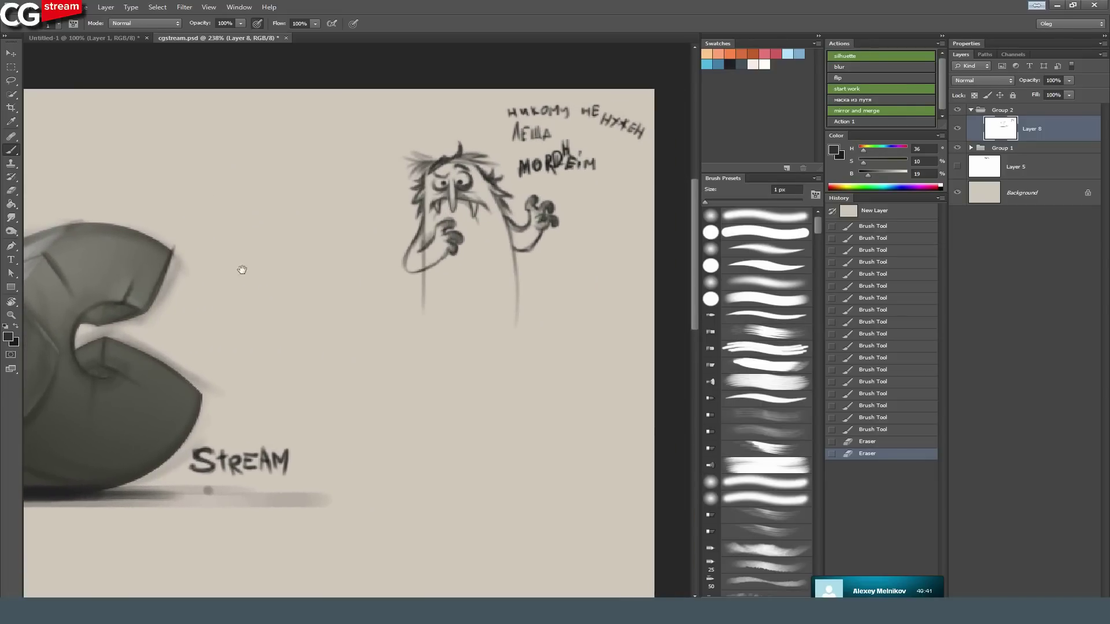
pyautogui.moveTo(235, 283); pyautogui.dragTo(272, 265)
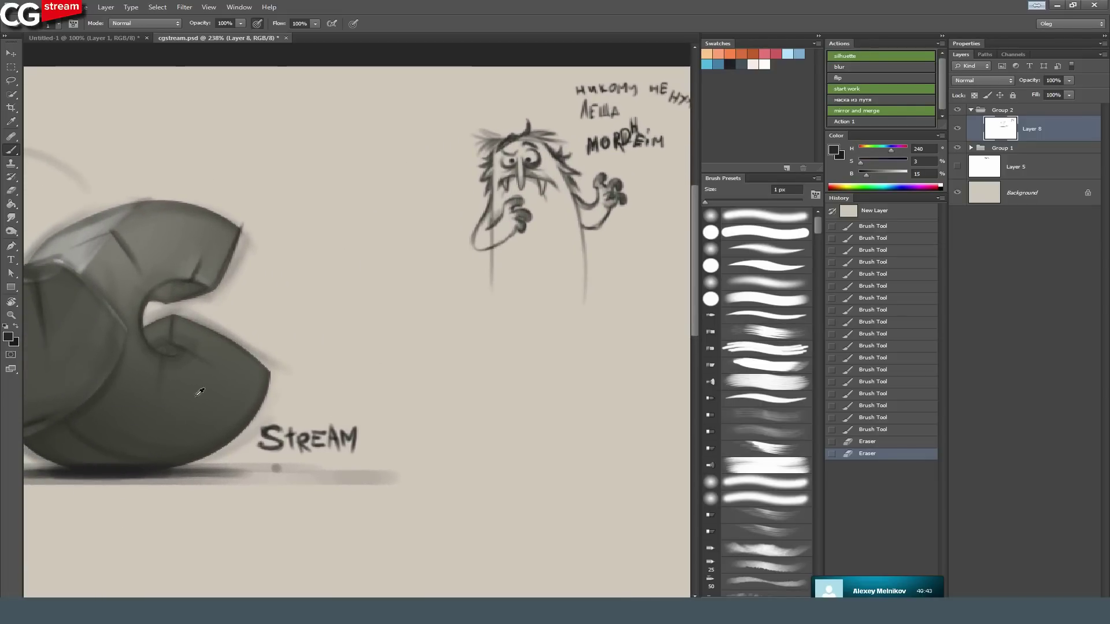
pyautogui.scroll(5, 370, 289)
pyautogui.press(']')
pyautogui.press(']')
pyautogui.moveTo(235, 349); pyautogui.dragTo(399, 409)
pyautogui.moveTo(383, 451); pyautogui.dragTo(421, 358)
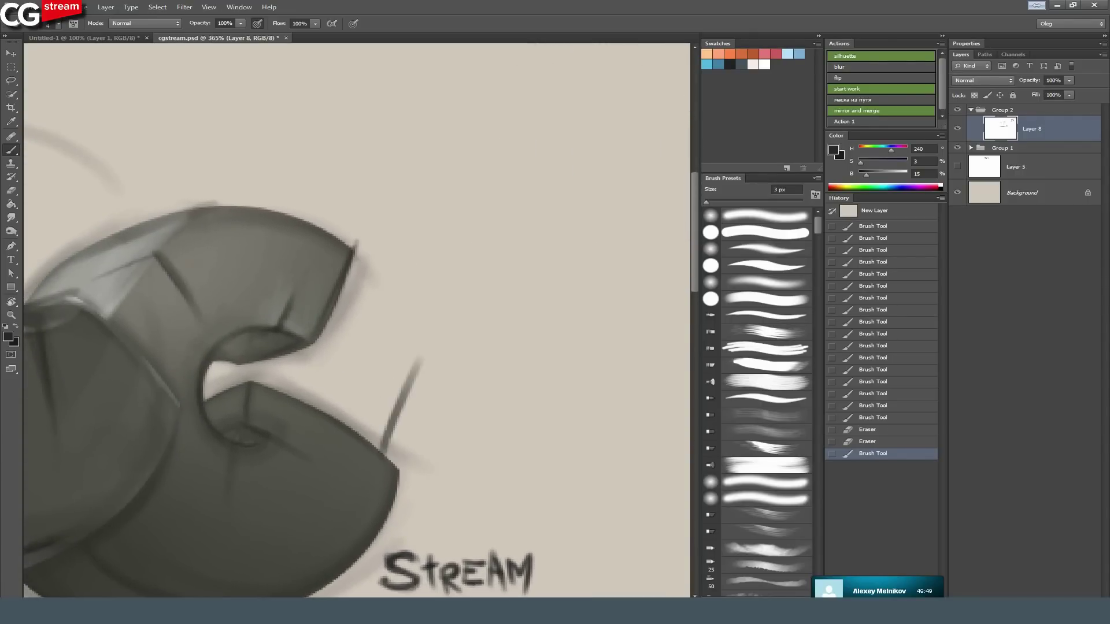
pyautogui.moveTo(346, 294)
pyautogui.mouseDown()
pyautogui.moveTo(450, 323)
pyautogui.moveTo(418, 315)
pyautogui.moveTo(426, 335)
pyautogui.moveTo(445, 330)
pyautogui.moveTo(448, 351)
pyautogui.moveTo(454, 342)
pyautogui.moveTo(439, 368)
pyautogui.moveTo(359, 360)
pyautogui.mouseUp()
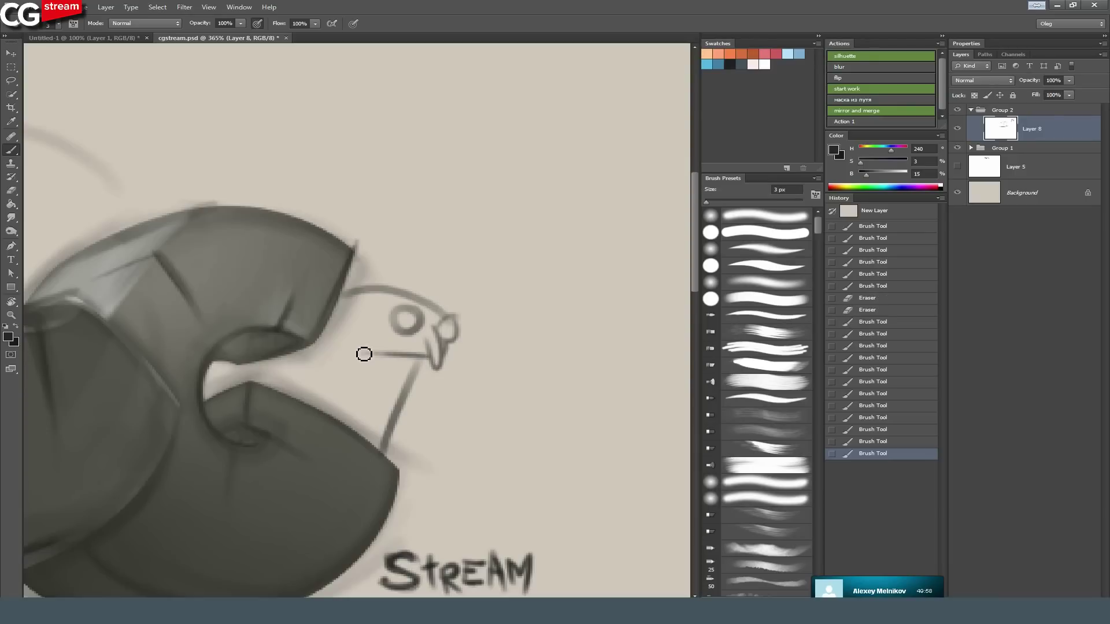
pyautogui.moveTo(400, 324); pyautogui.dragTo(445, 333)
pyautogui.moveTo(462, 315)
pyautogui.mouseDown()
pyautogui.moveTo(452, 304)
pyautogui.moveTo(462, 316)
pyautogui.mouseUp()
pyautogui.moveTo(398, 298); pyautogui.dragTo(415, 300)
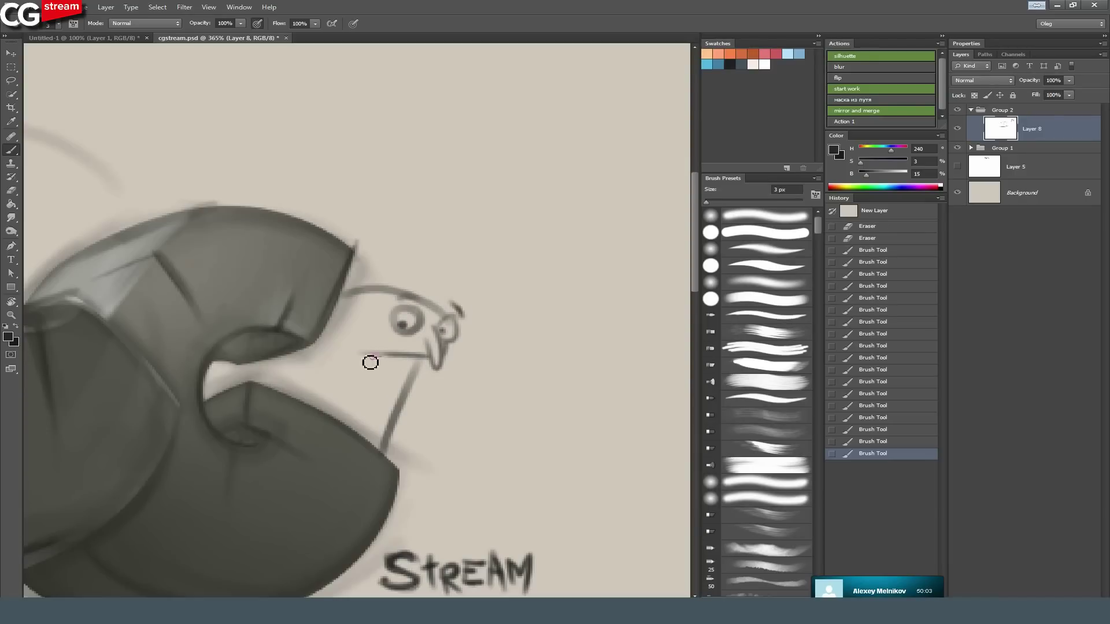
# Sketch the character's teeth, arms and hands, with both hands holding a rectangular sign below the mouth.
pyautogui.moveTo(317, 371); pyautogui.dragTo(359, 384)
pyautogui.moveTo(361, 430)
pyautogui.mouseDown()
pyautogui.moveTo(369, 369)
pyautogui.moveTo(393, 377)
pyautogui.moveTo(386, 398)
pyautogui.moveTo(385, 386)
pyautogui.moveTo(407, 378)
pyautogui.moveTo(425, 387)
pyautogui.moveTo(381, 364)
pyautogui.moveTo(385, 432)
pyautogui.moveTo(449, 429)
pyautogui.mouseUp()
pyautogui.moveTo(447, 388)
pyautogui.mouseDown()
pyautogui.moveTo(465, 428)
pyautogui.moveTo(474, 409)
pyautogui.moveTo(472, 433)
pyautogui.moveTo(450, 435)
pyautogui.moveTo(472, 437)
pyautogui.moveTo(445, 418)
pyautogui.moveTo(451, 407)
pyautogui.moveTo(446, 435)
pyautogui.moveTo(382, 422)
pyautogui.mouseUp()
pyautogui.moveTo(399, 359)
pyautogui.mouseDown()
pyautogui.moveTo(427, 370)
pyautogui.moveTo(404, 345)
pyautogui.moveTo(422, 334)
pyautogui.moveTo(386, 329)
pyautogui.mouseUp()
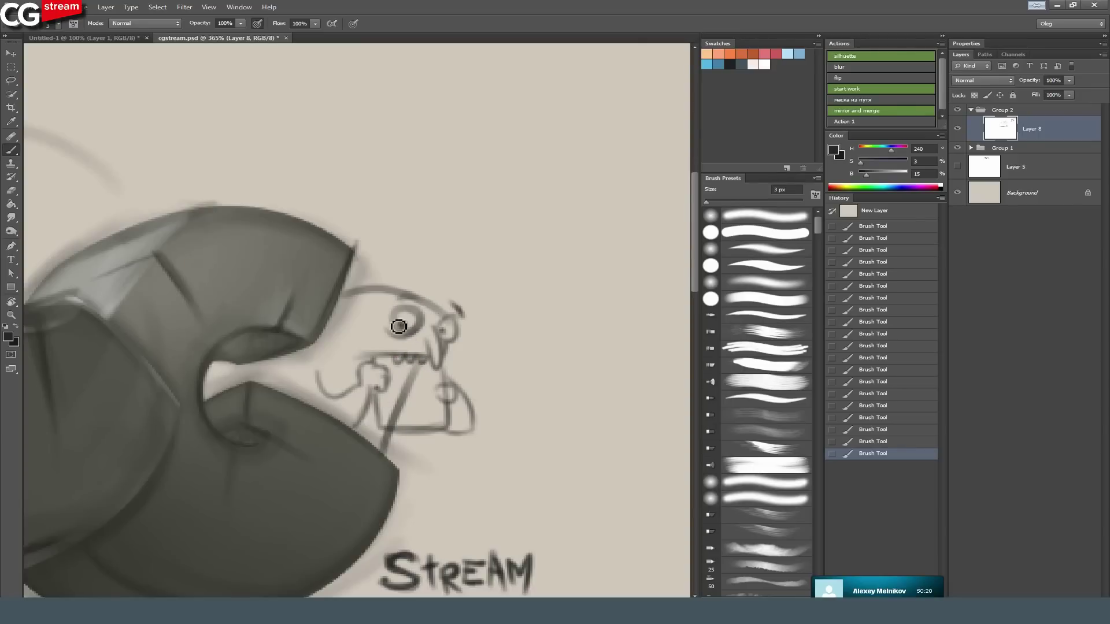
# Add the character's ear and body line behind the rear letter, then thicken and shade the arm and hand at the sign's outer edge.
pyautogui.moveTo(351, 284)
pyautogui.mouseDown()
pyautogui.moveTo(373, 298)
pyautogui.moveTo(357, 285)
pyautogui.moveTo(357, 294)
pyautogui.moveTo(365, 278)
pyautogui.moveTo(343, 296)
pyautogui.mouseUp()
pyautogui.moveTo(278, 358); pyautogui.dragTo(265, 387)
pyautogui.moveTo(393, 330)
pyautogui.mouseDown()
pyautogui.moveTo(427, 328)
pyautogui.moveTo(406, 326)
pyautogui.moveTo(402, 338)
pyautogui.moveTo(418, 330)
pyautogui.moveTo(397, 320)
pyautogui.moveTo(461, 324)
pyautogui.moveTo(447, 330)
pyautogui.moveTo(464, 337)
pyautogui.moveTo(450, 325)
pyautogui.moveTo(447, 347)
pyautogui.moveTo(461, 342)
pyautogui.moveTo(448, 383)
pyautogui.moveTo(453, 370)
pyautogui.moveTo(463, 436)
pyautogui.mouseUp()
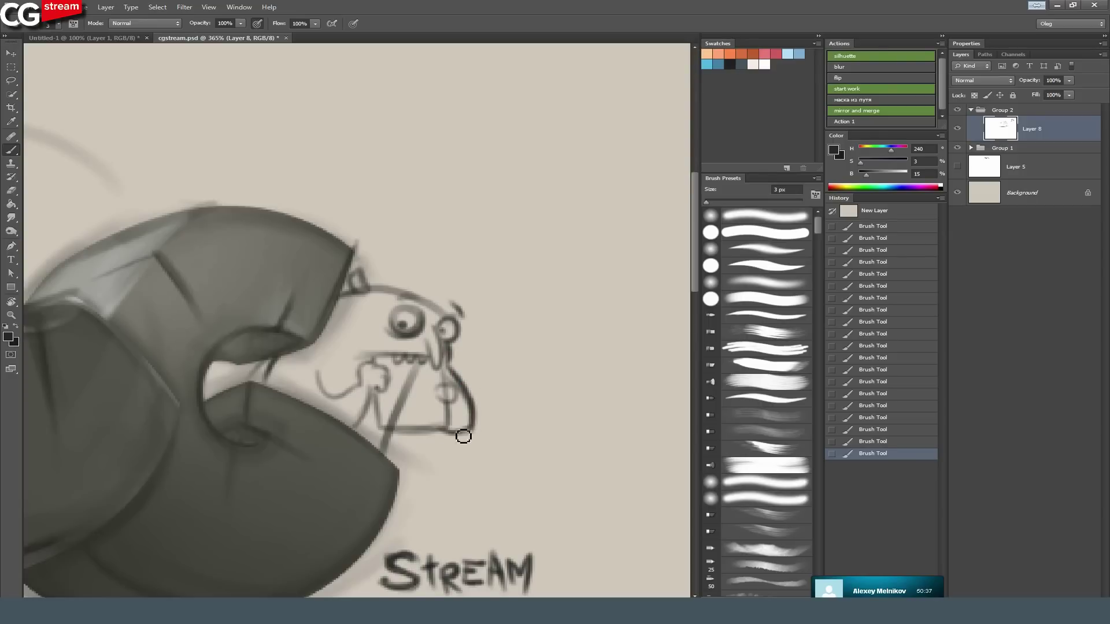
pyautogui.moveTo(448, 400)
pyautogui.mouseDown()
pyautogui.moveTo(446, 431)
pyautogui.moveTo(384, 363)
pyautogui.moveTo(371, 323)
pyautogui.moveTo(440, 346)
pyautogui.moveTo(441, 333)
pyautogui.mouseUp()
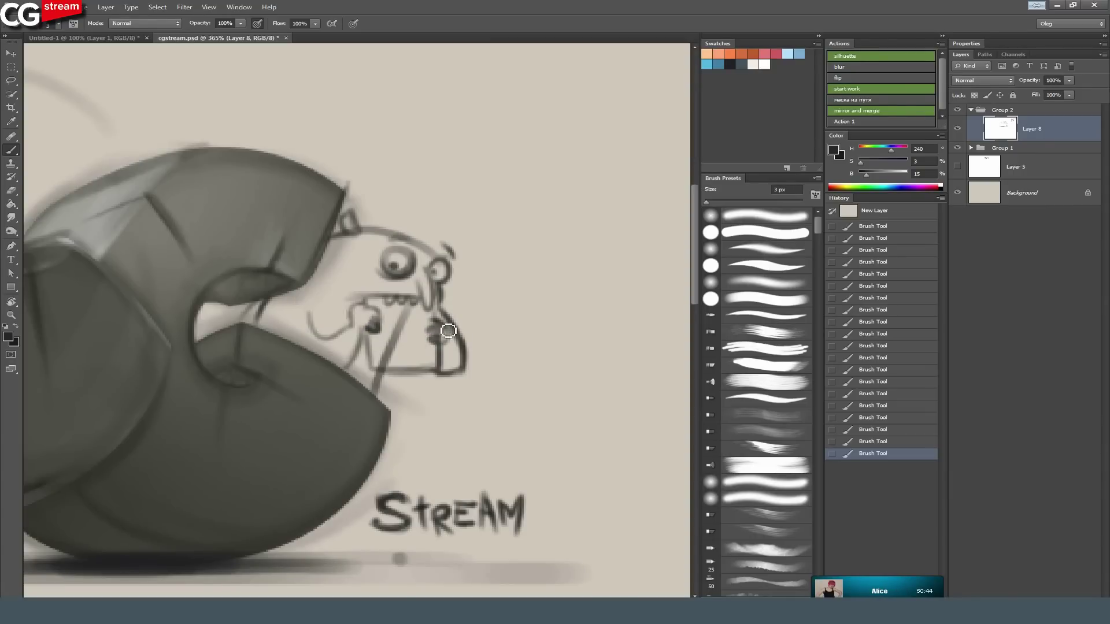
pyautogui.moveTo(366, 333)
pyautogui.mouseDown()
pyautogui.moveTo(375, 376)
pyautogui.moveTo(448, 367)
pyautogui.moveTo(446, 379)
pyautogui.moveTo(458, 359)
pyautogui.mouseUp()
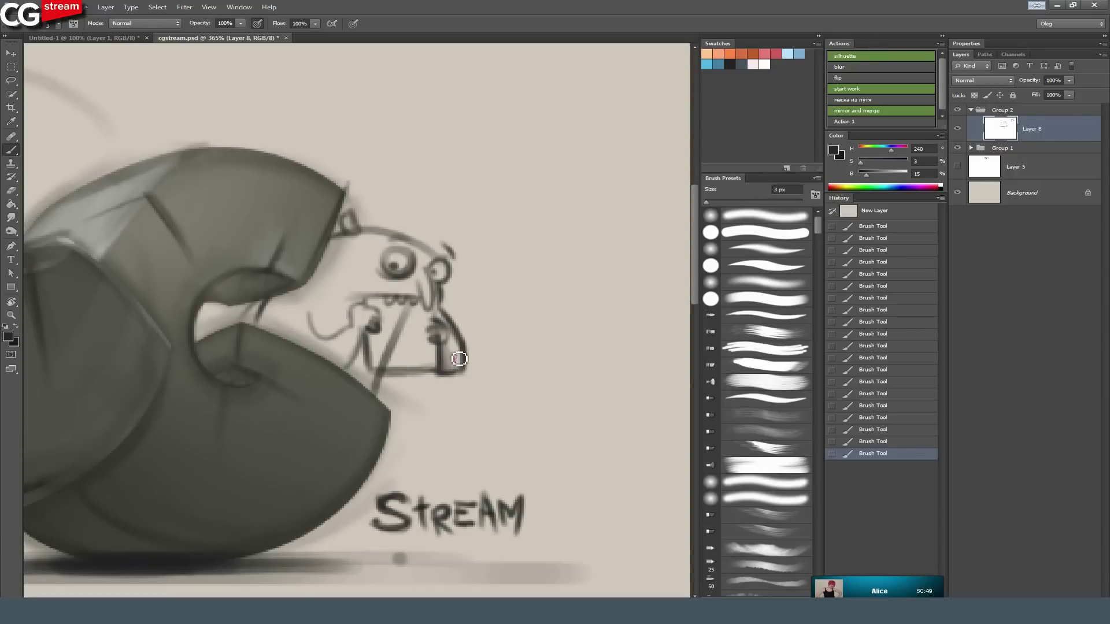
pyautogui.moveTo(330, 339); pyautogui.dragTo(330, 344)
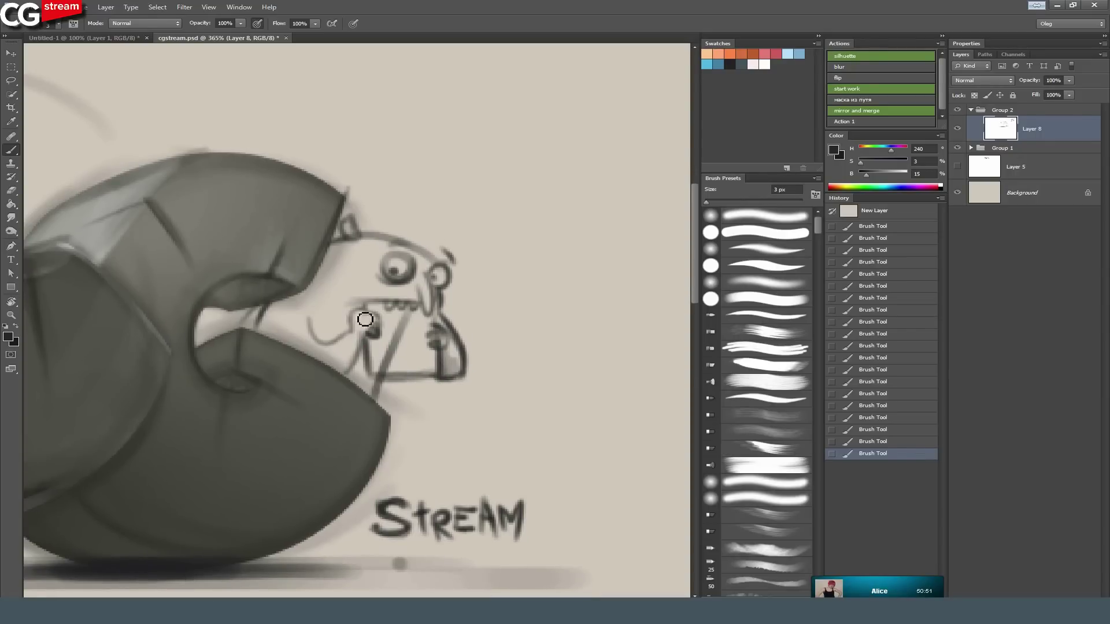
# Darken the character's near hand, arm and mouth line, finishing the curved arm line with a 1 px brush.
pyautogui.moveTo(358, 307)
pyautogui.mouseDown()
pyautogui.moveTo(389, 326)
pyautogui.moveTo(376, 325)
pyautogui.moveTo(379, 337)
pyautogui.moveTo(373, 317)
pyautogui.moveTo(368, 337)
pyautogui.moveTo(357, 318)
pyautogui.moveTo(359, 356)
pyautogui.moveTo(342, 385)
pyautogui.mouseUp()
pyautogui.moveTo(370, 342); pyautogui.dragTo(347, 365)
pyautogui.moveTo(418, 283)
pyautogui.mouseDown()
pyautogui.moveTo(424, 309)
pyautogui.moveTo(416, 298)
pyautogui.moveTo(375, 300)
pyautogui.moveTo(419, 299)
pyautogui.moveTo(399, 285)
pyautogui.moveTo(374, 292)
pyautogui.moveTo(379, 304)
pyautogui.moveTo(407, 309)
pyautogui.moveTo(346, 300)
pyautogui.mouseUp()
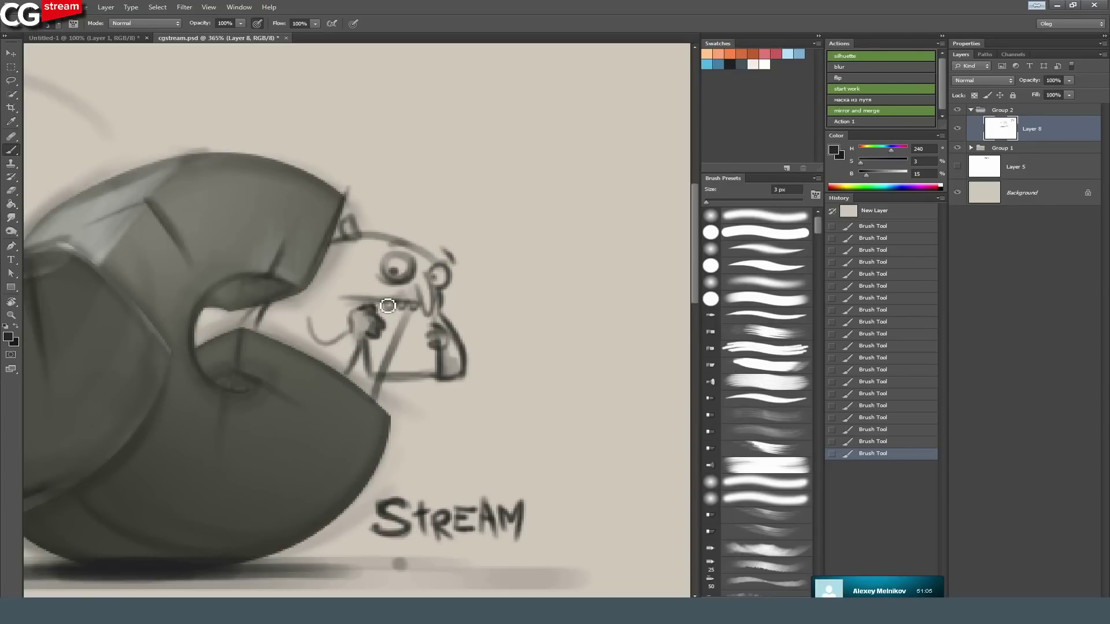
pyautogui.press('[')
pyautogui.press('[')
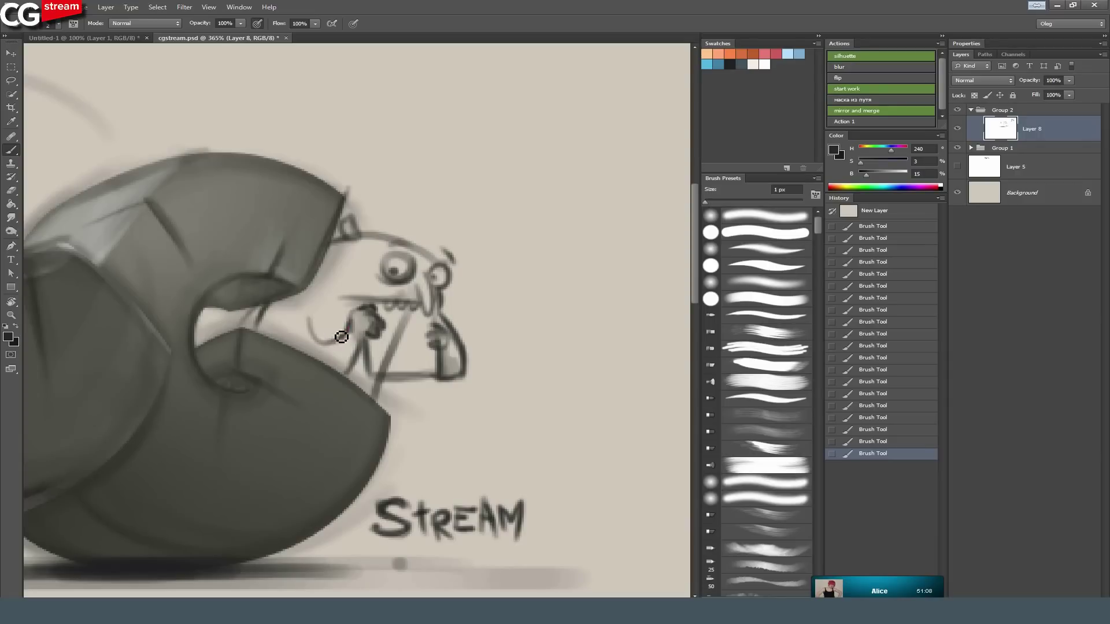
pyautogui.moveTo(321, 340)
pyautogui.mouseDown()
pyautogui.moveTo(342, 342)
pyautogui.moveTo(318, 323)
pyautogui.moveTo(336, 298)
pyautogui.mouseUp()
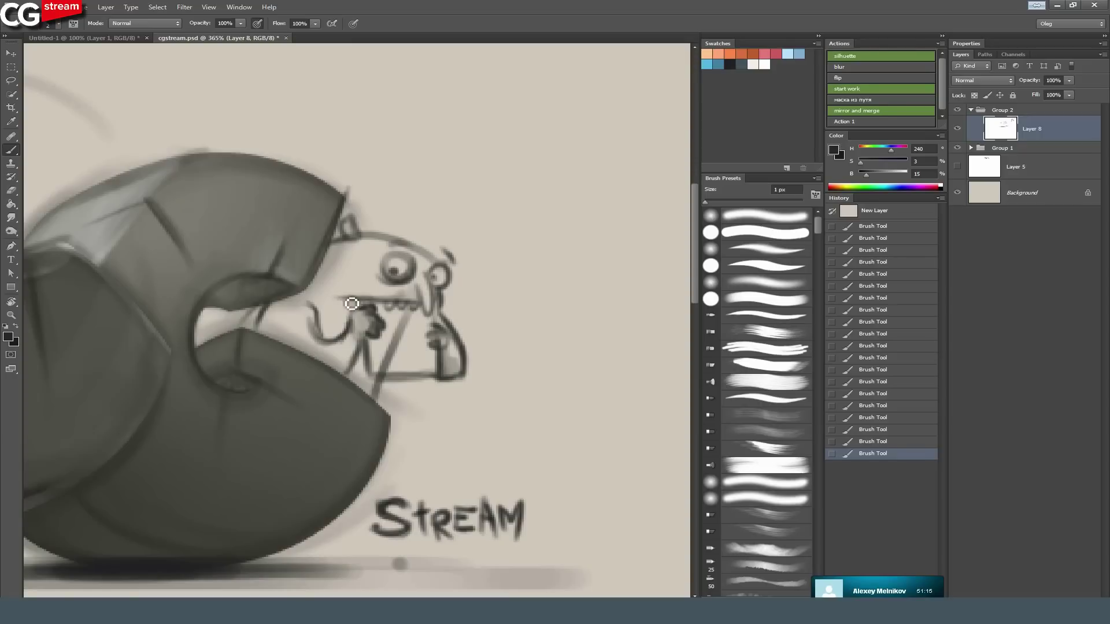
# Darken the far eye's pupil and hand-letter "IGM" on the character's sign.
pyautogui.moveTo(438, 278)
pyautogui.mouseDown()
pyautogui.moveTo(445, 266)
pyautogui.moveTo(439, 277)
pyautogui.mouseUp()
pyautogui.moveTo(399, 346)
pyautogui.mouseDown()
pyautogui.moveTo(382, 348)
pyautogui.moveTo(387, 363)
pyautogui.mouseUp()
pyautogui.moveTo(402, 341)
pyautogui.mouseDown()
pyautogui.moveTo(400, 359)
pyautogui.moveTo(422, 354)
pyautogui.moveTo(390, 340)
pyautogui.moveTo(388, 361)
pyautogui.moveTo(426, 376)
pyautogui.moveTo(370, 352)
pyautogui.mouseUp()
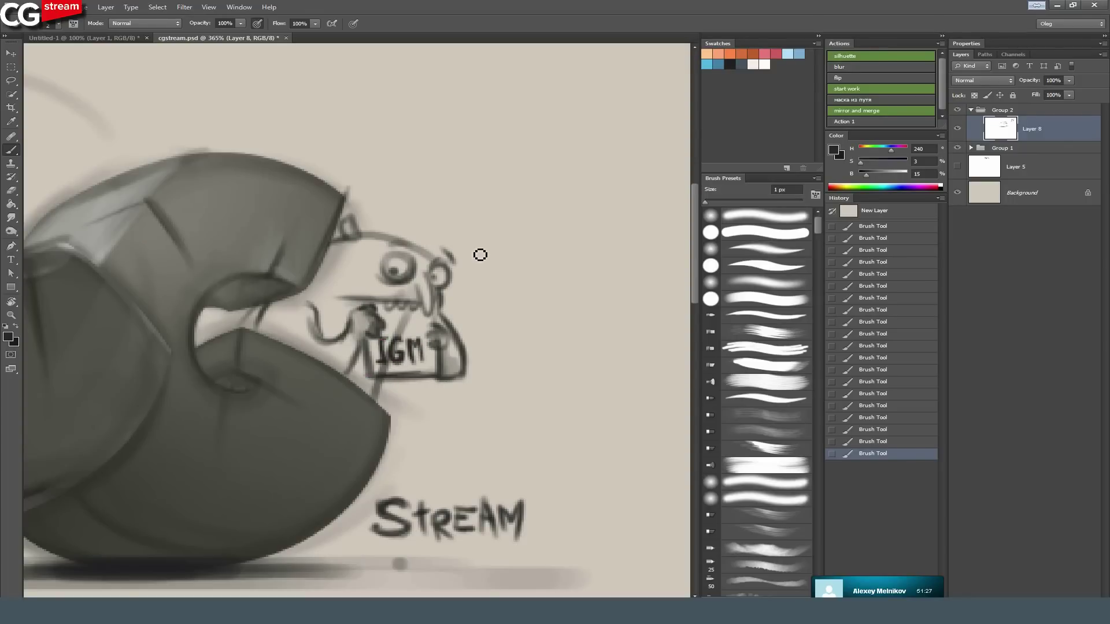
# Handwrite "PS4", "xBox" and "700.000" on three lines beside the character's head.
pyautogui.moveTo(449, 203)
pyautogui.mouseDown()
pyautogui.moveTo(461, 230)
pyautogui.moveTo(459, 218)
pyautogui.moveTo(478, 234)
pyautogui.mouseUp()
pyautogui.moveTo(509, 199)
pyautogui.mouseDown()
pyautogui.moveTo(521, 219)
pyautogui.moveTo(484, 258)
pyautogui.mouseUp()
pyautogui.moveTo(484, 243); pyautogui.dragTo(468, 259)
pyautogui.moveTo(496, 243)
pyautogui.mouseDown()
pyautogui.moveTo(496, 267)
pyautogui.moveTo(528, 248)
pyautogui.moveTo(556, 267)
pyautogui.mouseUp()
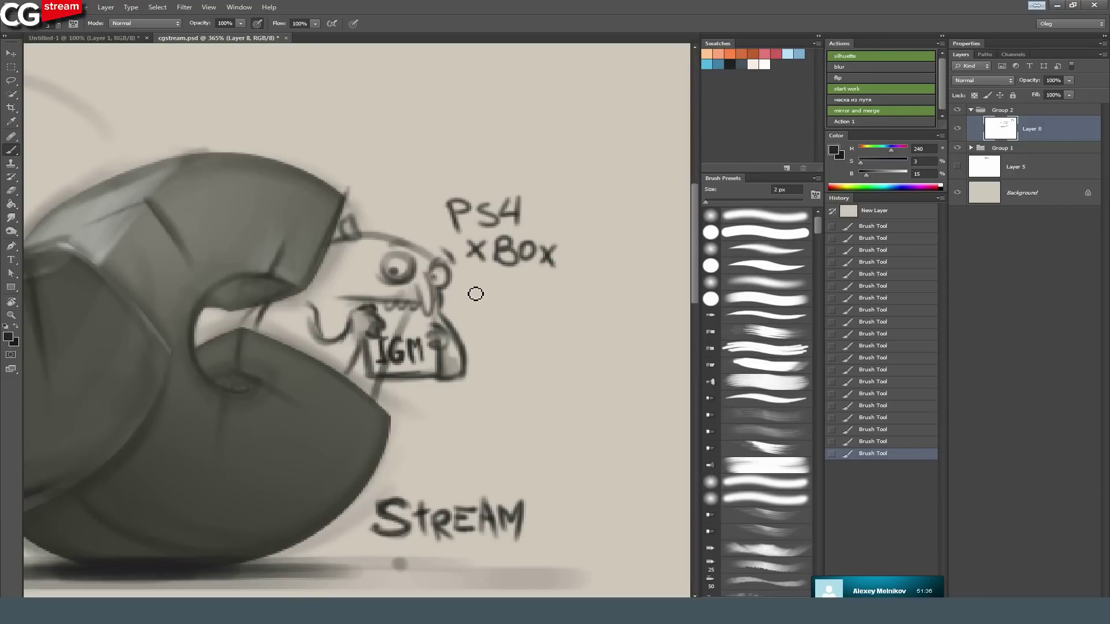
pyautogui.moveTo(465, 293)
pyautogui.mouseDown()
pyautogui.moveTo(478, 310)
pyautogui.moveTo(509, 293)
pyautogui.moveTo(618, 286)
pyautogui.mouseUp()
pyautogui.moveTo(530, 321); pyautogui.dragTo(508, 322)
# Darken the character's eyes and brow, and clean up the sign around the "IGM" lettering with a sampled light tone.
pyautogui.moveTo(392, 272)
pyautogui.mouseDown()
pyautogui.moveTo(380, 250)
pyautogui.moveTo(387, 243)
pyautogui.moveTo(424, 250)
pyautogui.moveTo(408, 276)
pyautogui.mouseUp()
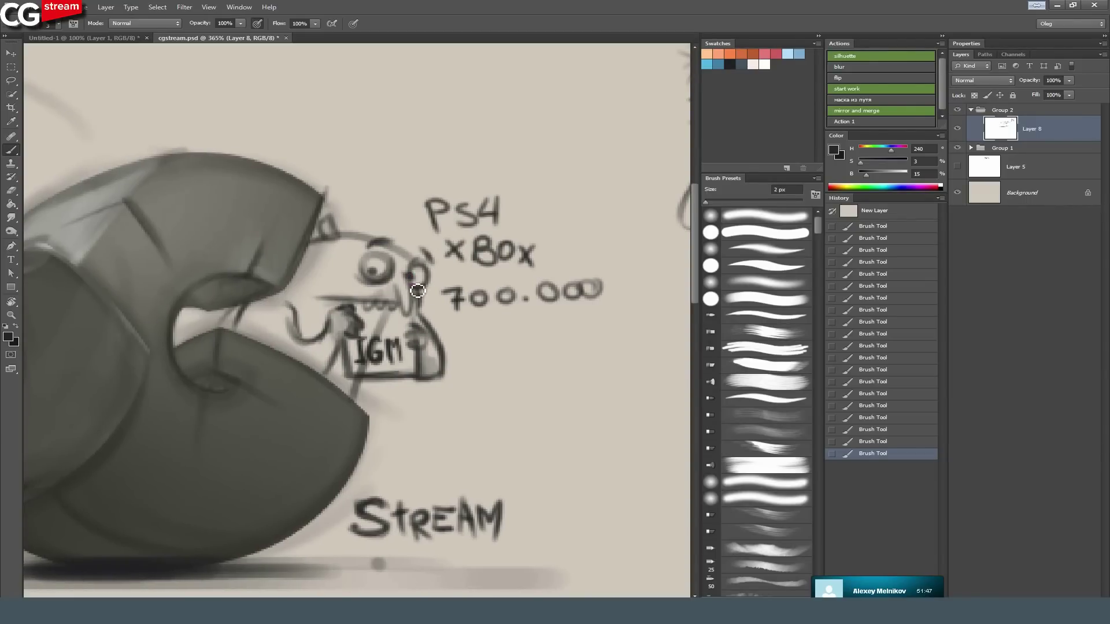
pyautogui.moveTo(359, 397); pyautogui.dragTo(364, 403)
pyautogui.keyDown('alt'); pyautogui.click(390, 328); pyautogui.keyUp('alt')
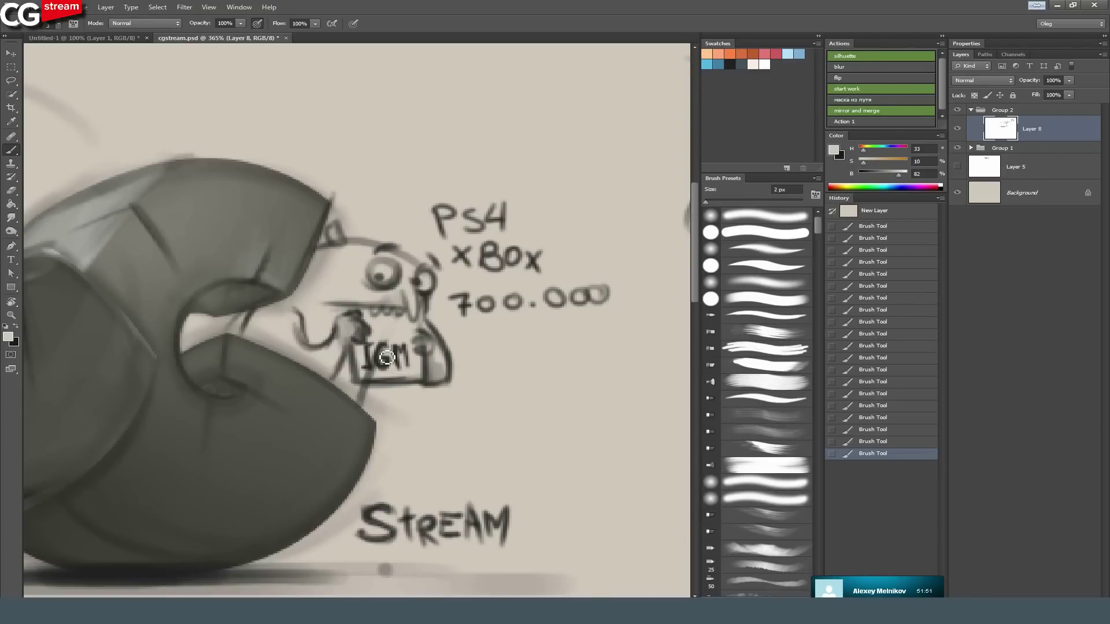
pyautogui.moveTo(384, 365)
pyautogui.mouseDown()
pyautogui.moveTo(377, 378)
pyautogui.moveTo(423, 384)
pyautogui.moveTo(444, 364)
pyautogui.moveTo(435, 362)
pyautogui.moveTo(439, 382)
pyautogui.mouseUp()
# Shade the character's sleeve, hand, mouth area and body behind the rear letter with a sampled dark tone.
pyautogui.keyDown('alt'); pyautogui.click(427, 382); pyautogui.keyUp('alt')
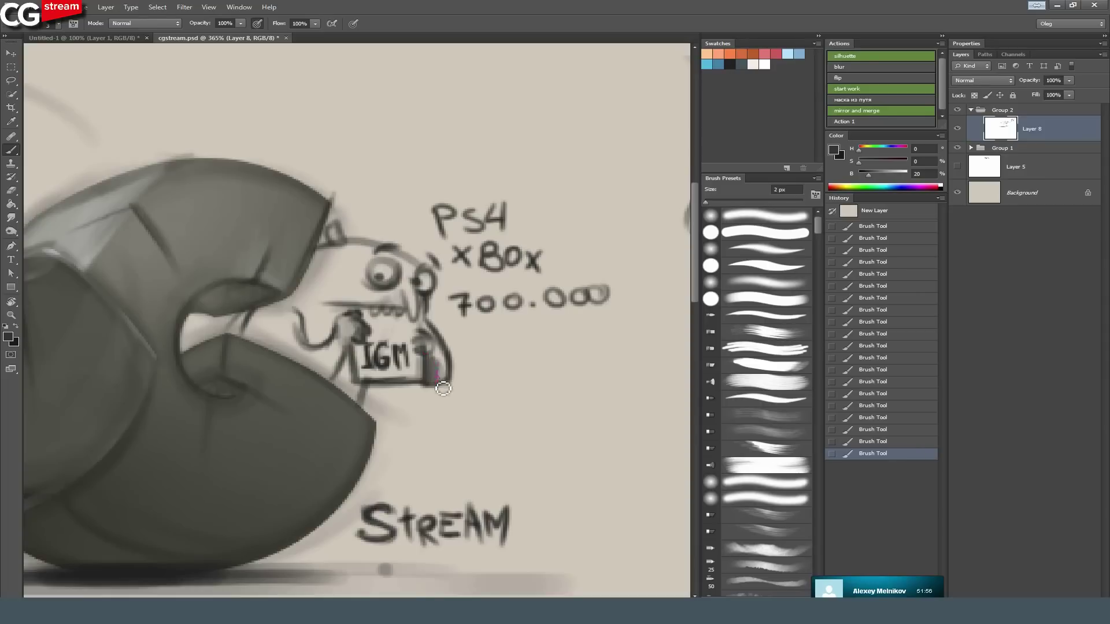
pyautogui.moveTo(351, 363)
pyautogui.mouseDown()
pyautogui.moveTo(342, 386)
pyautogui.moveTo(353, 372)
pyautogui.moveTo(364, 408)
pyautogui.mouseUp()
pyautogui.moveTo(345, 313)
pyautogui.mouseDown()
pyautogui.moveTo(335, 337)
pyautogui.moveTo(328, 345)
pyautogui.moveTo(319, 332)
pyautogui.moveTo(315, 347)
pyautogui.moveTo(281, 314)
pyautogui.moveTo(304, 320)
pyautogui.moveTo(369, 305)
pyautogui.mouseUp()
pyautogui.moveTo(247, 320)
pyautogui.mouseDown()
pyautogui.moveTo(232, 327)
pyautogui.moveTo(265, 334)
pyautogui.mouseUp()
pyautogui.moveTo(411, 226); pyautogui.dragTo(406, 228)
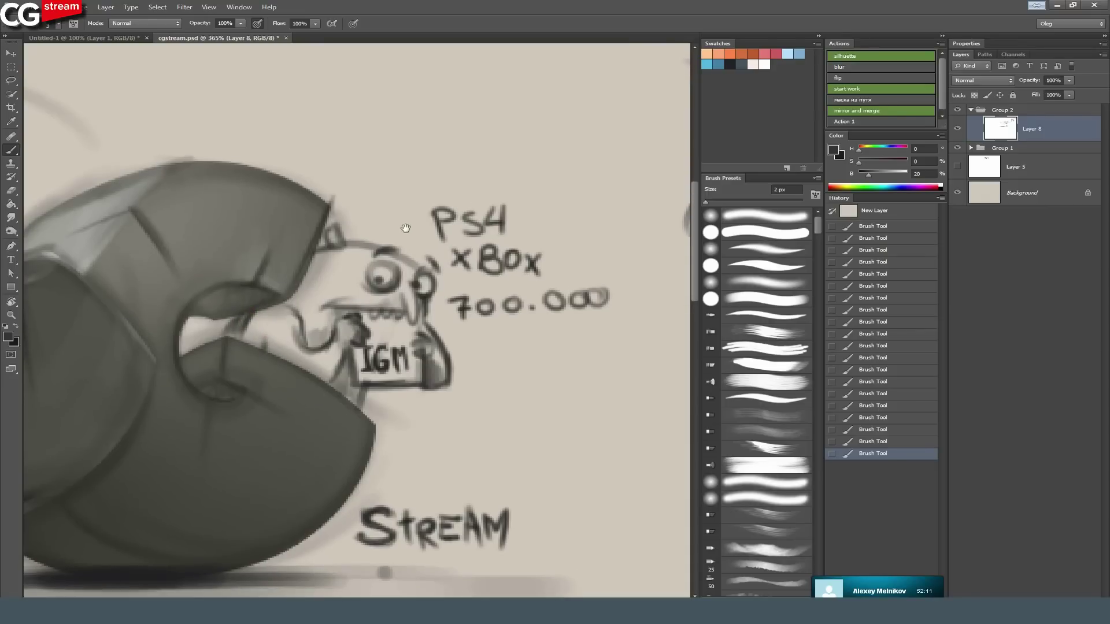
# Hand-letter "30MiN" on the rear letter's upper arm with a 2 px brush and touch up the characters with a sampled lighter grey.
pyautogui.moveTo(366, 336); pyautogui.dragTo(290, 318)
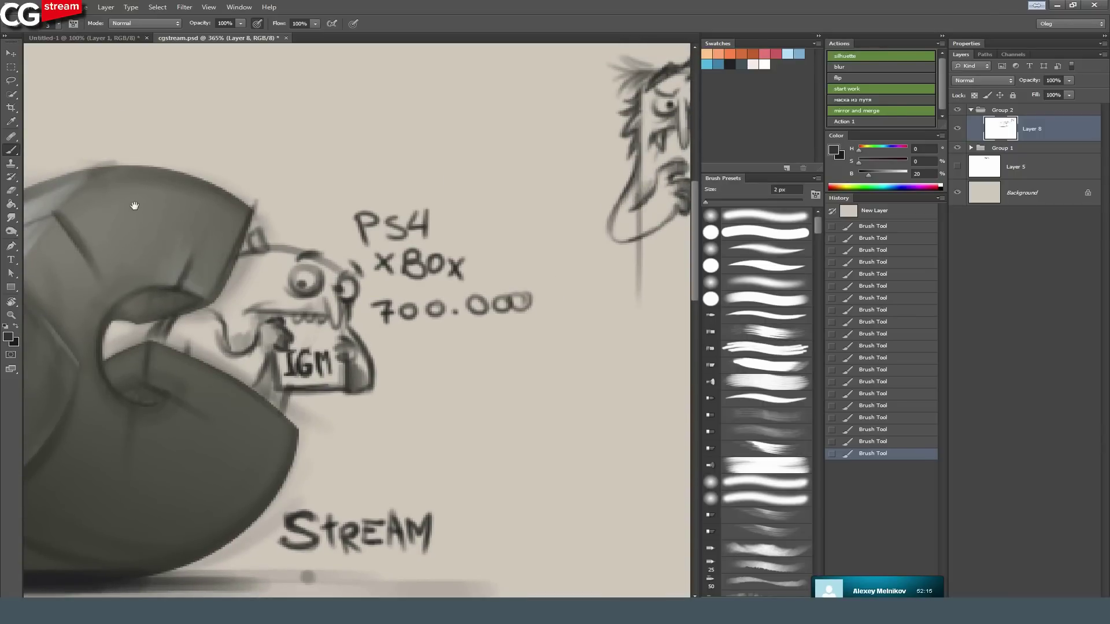
pyautogui.moveTo(364, 315); pyautogui.dragTo(317, 293)
pyautogui.moveTo(178, 284); pyautogui.dragTo(323, 310)
pyautogui.scroll(4, 324, 311)
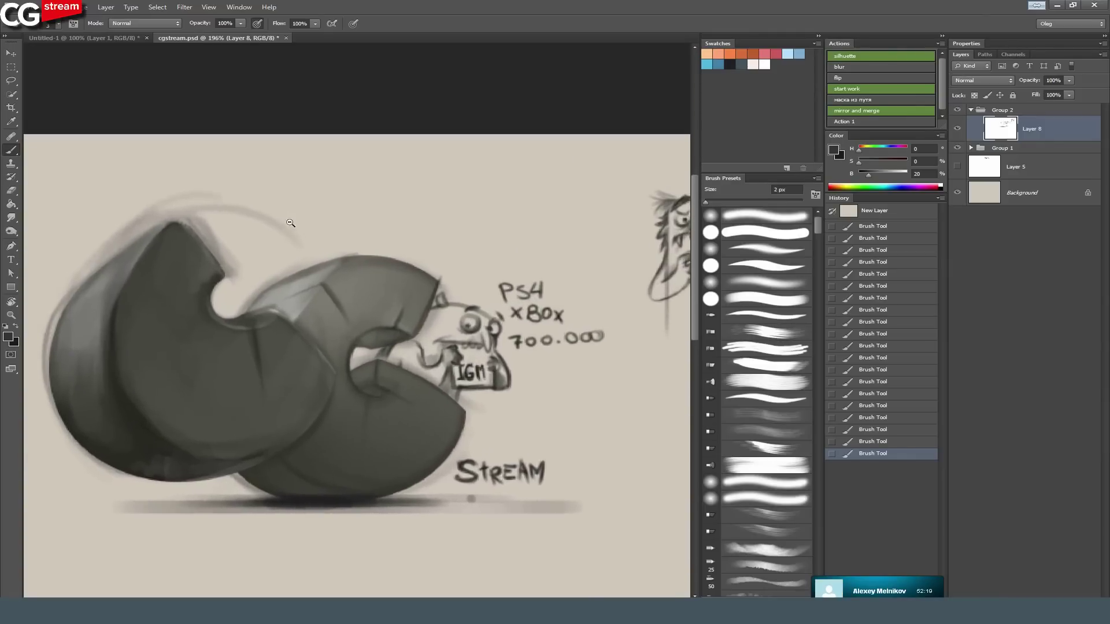
pyautogui.moveTo(386, 317)
pyautogui.mouseDown()
pyautogui.moveTo(418, 327)
pyautogui.moveTo(402, 343)
pyautogui.moveTo(430, 320)
pyautogui.moveTo(475, 346)
pyautogui.moveTo(503, 345)
pyautogui.mouseUp()
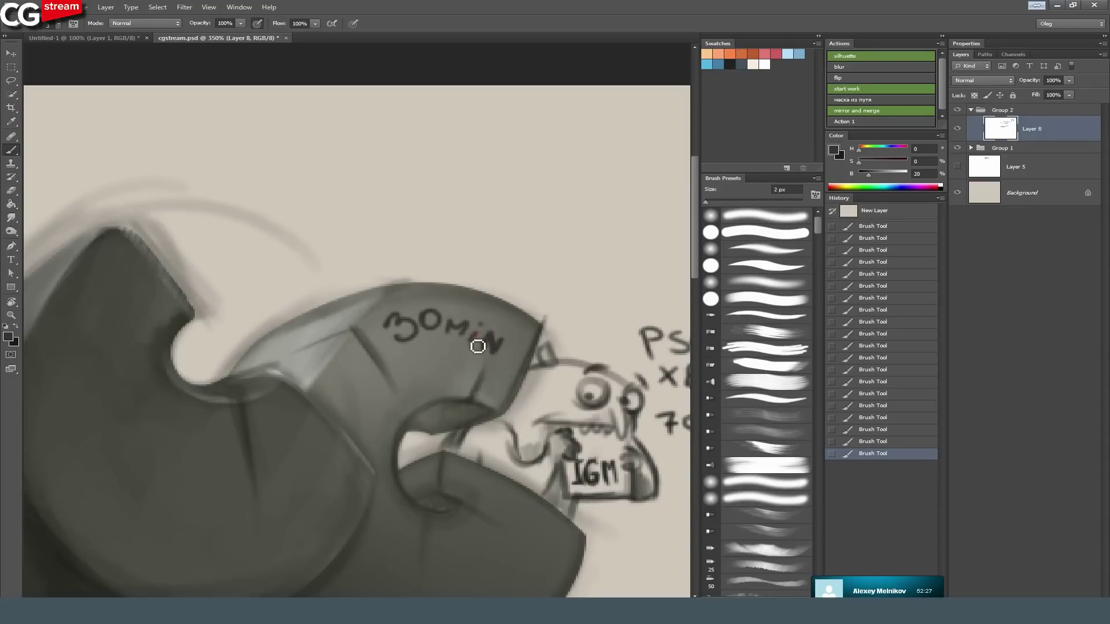
pyautogui.moveTo(451, 326)
pyautogui.mouseDown()
pyautogui.moveTo(456, 349)
pyautogui.moveTo(396, 339)
pyautogui.moveTo(417, 328)
pyautogui.mouseUp()
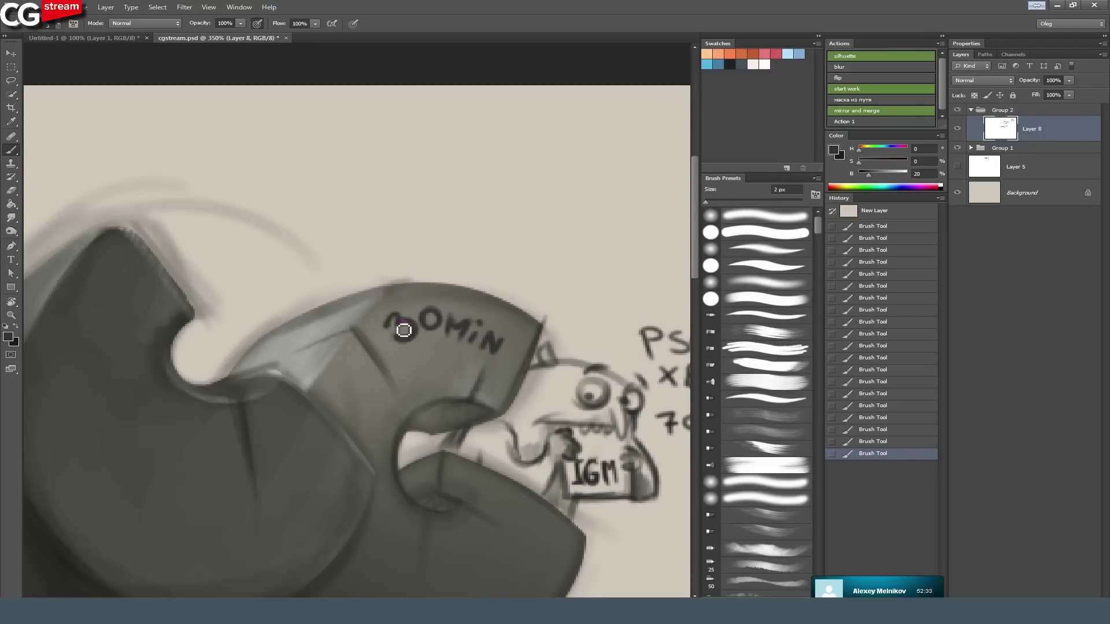
pyautogui.keyDown('alt'); pyautogui.click(415, 311); pyautogui.keyUp('alt')
pyautogui.moveTo(415, 310)
pyautogui.mouseDown()
pyautogui.moveTo(398, 327)
pyautogui.moveTo(418, 349)
pyautogui.moveTo(393, 323)
pyautogui.mouseUp()
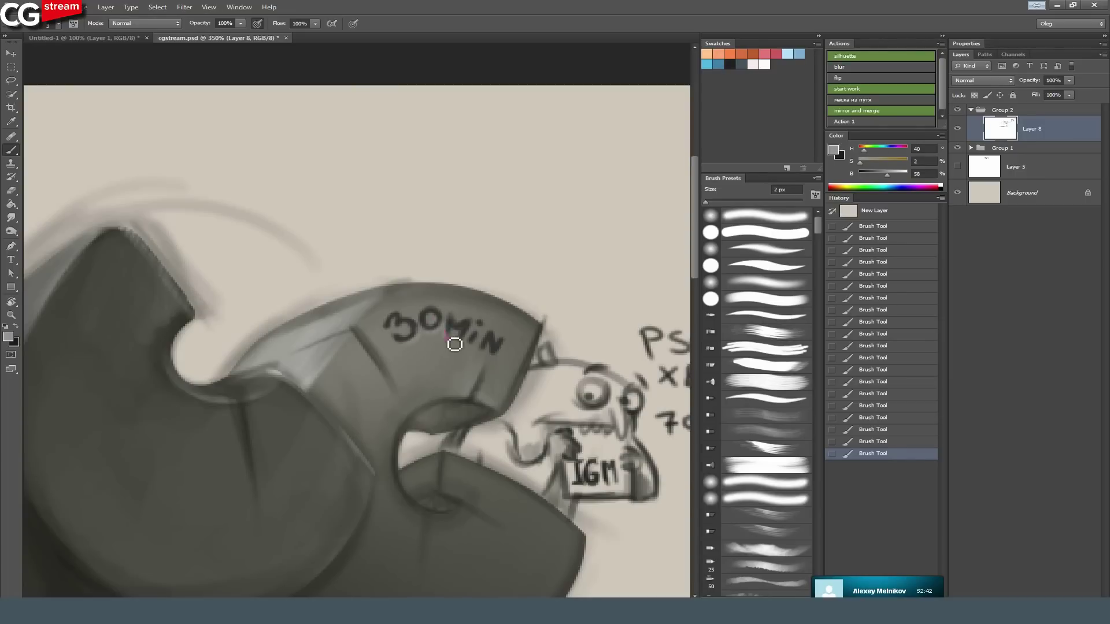
# Add light edges around the "30MiN" lettering with a 1 px brush and a sampled light grey.
pyautogui.moveTo(469, 346)
pyautogui.mouseDown()
pyautogui.moveTo(483, 346)
pyautogui.moveTo(493, 327)
pyautogui.moveTo(489, 342)
pyautogui.mouseUp()
pyautogui.moveTo(395, 333)
pyautogui.mouseDown()
pyautogui.moveTo(424, 339)
pyautogui.moveTo(414, 347)
pyautogui.moveTo(416, 332)
pyautogui.mouseUp()
pyautogui.press('[')
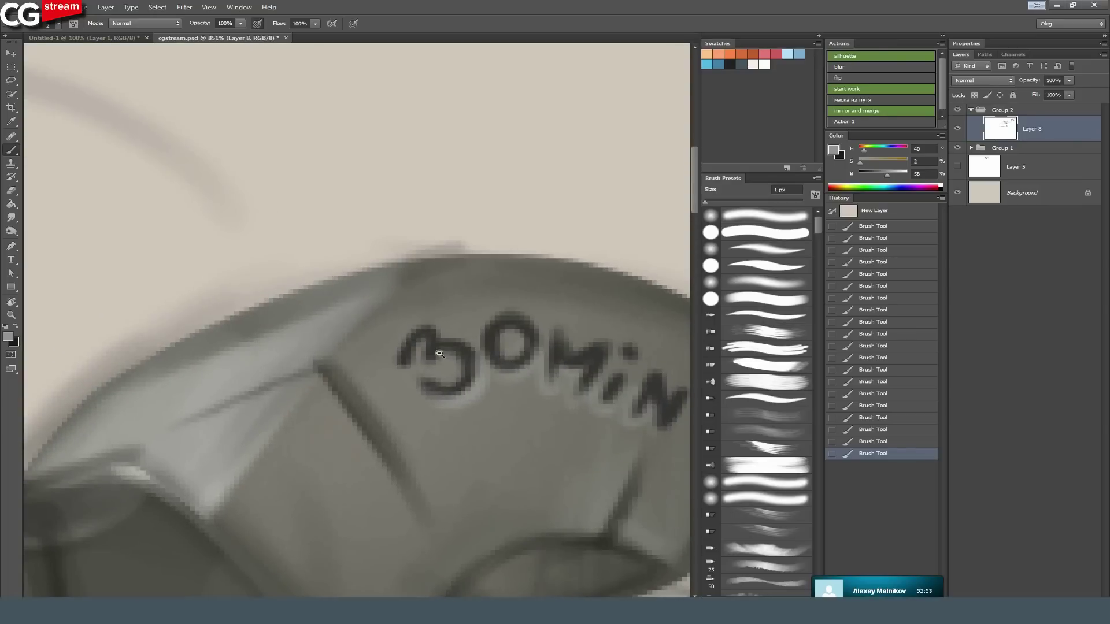
pyautogui.keyDown('alt'); pyautogui.click(422, 220); pyautogui.keyUp('alt')
pyautogui.moveTo(425, 346); pyautogui.dragTo(426, 354)
pyautogui.moveTo(524, 347)
pyautogui.mouseDown()
pyautogui.moveTo(508, 365)
pyautogui.moveTo(528, 346)
pyautogui.moveTo(506, 358)
pyautogui.moveTo(560, 376)
pyautogui.moveTo(564, 335)
pyautogui.moveTo(602, 359)
pyautogui.moveTo(345, 220)
pyautogui.moveTo(358, 221)
pyautogui.moveTo(349, 250)
pyautogui.mouseUp()
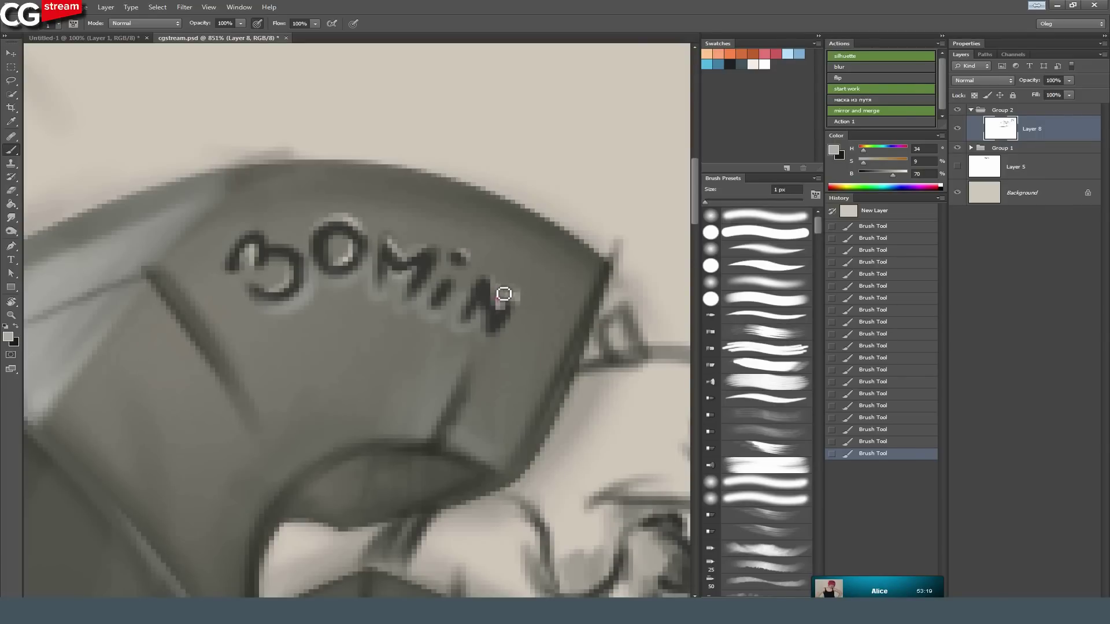
pyautogui.moveTo(349, 284); pyautogui.dragTo(412, 292)
# Darken the "30MiN" strokes with a sampled dark tone and add thin vertical ticks above and below the letters.
pyautogui.keyDown('alt'); pyautogui.click(408, 248); pyautogui.keyUp('alt')
pyautogui.keyDown('alt'); pyautogui.click(412, 235); pyautogui.keyUp('alt')
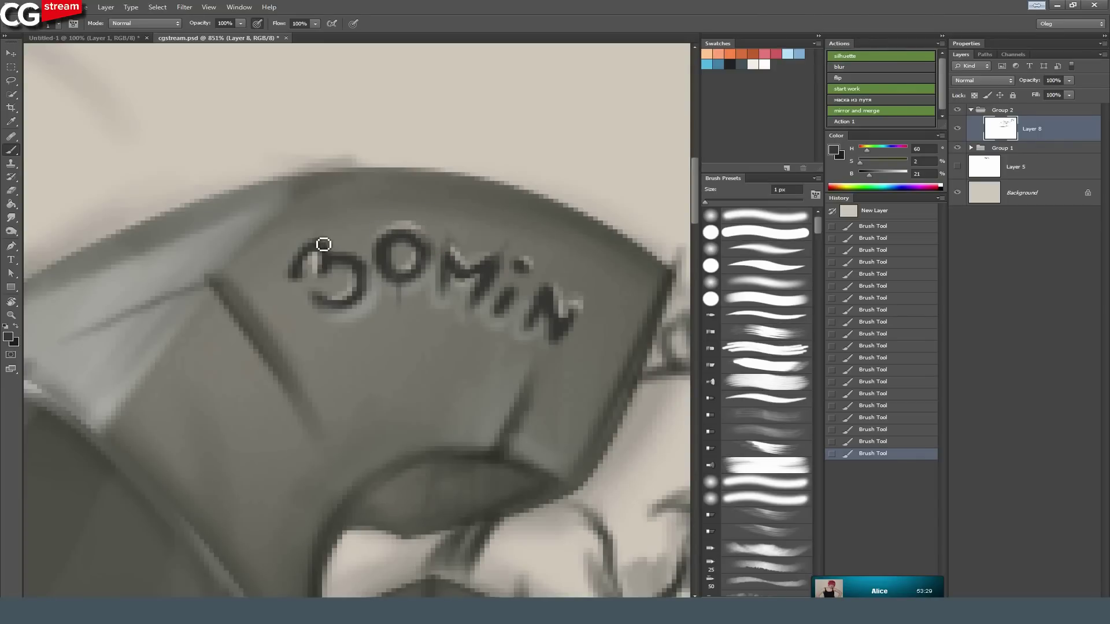
pyautogui.moveTo(490, 257); pyautogui.dragTo(459, 252)
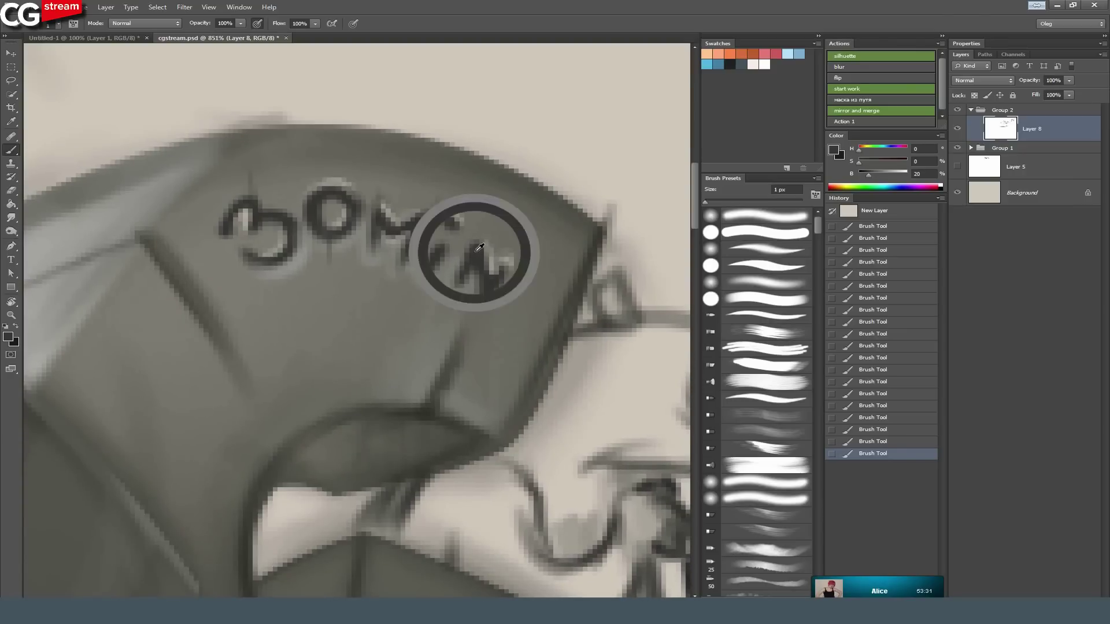
pyautogui.keyDown('alt'); pyautogui.click(479, 248); pyautogui.keyUp('alt')
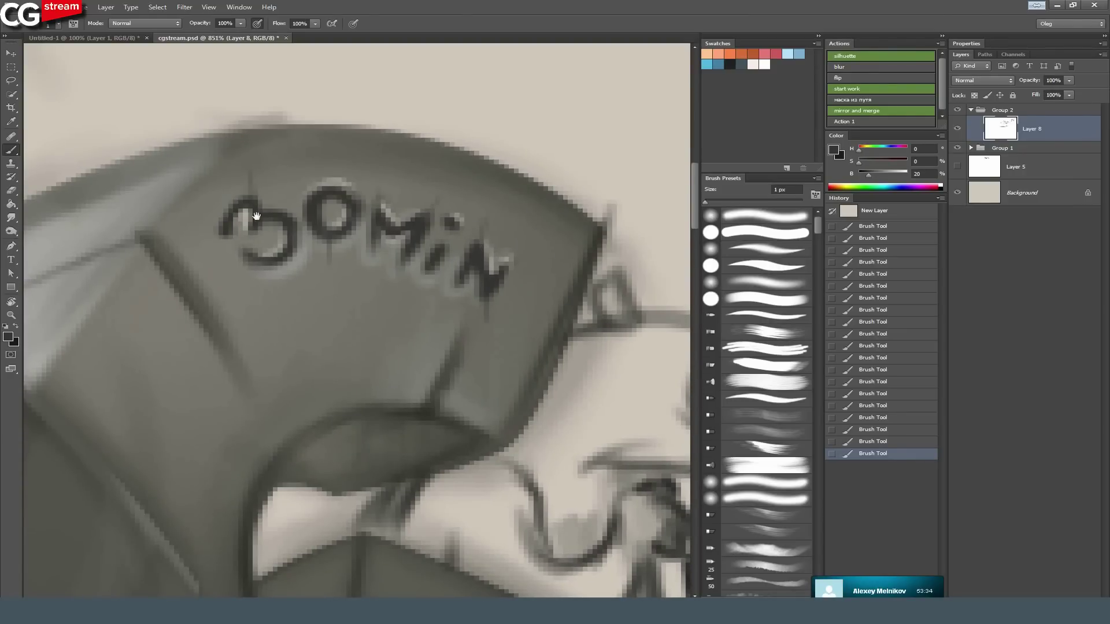
pyautogui.moveTo(260, 223); pyautogui.dragTo(318, 271)
pyautogui.moveTo(381, 355); pyautogui.dragTo(346, 282)
# Paint a light outline inside and around each character of "30MiN" using a sampled pale tone.
pyautogui.keyDown('alt'); pyautogui.click(357, 187); pyautogui.keyUp('alt')
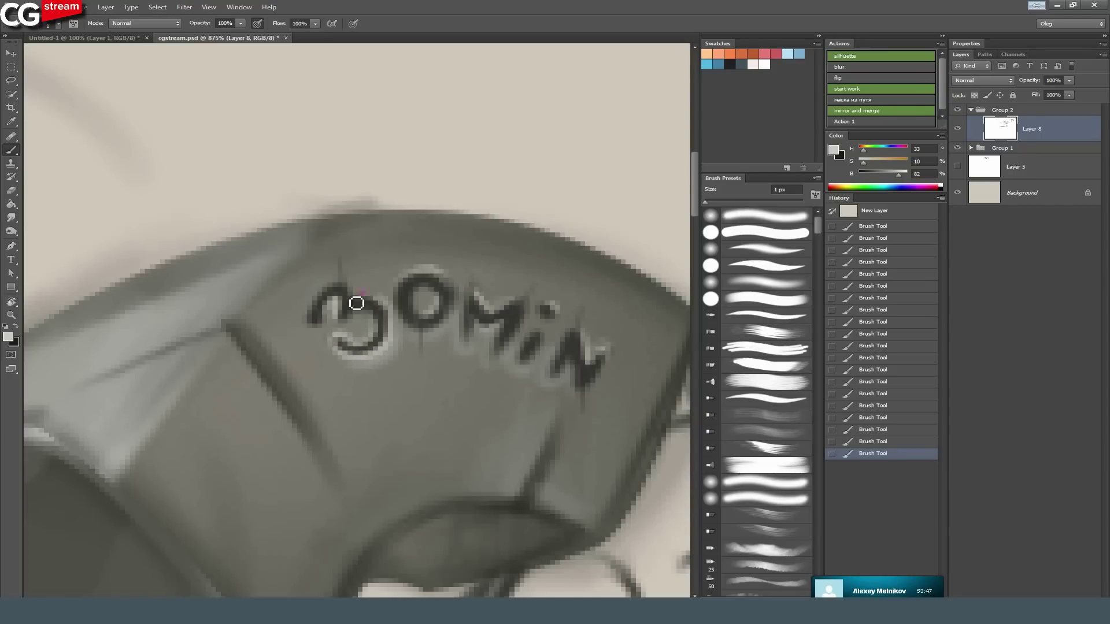
pyautogui.moveTo(341, 290)
pyautogui.mouseDown()
pyautogui.moveTo(318, 327)
pyautogui.moveTo(314, 310)
pyautogui.moveTo(337, 305)
pyautogui.moveTo(330, 326)
pyautogui.moveTo(361, 316)
pyautogui.moveTo(366, 341)
pyautogui.moveTo(374, 319)
pyautogui.moveTo(355, 346)
pyautogui.moveTo(340, 318)
pyautogui.mouseUp()
pyautogui.moveTo(427, 294); pyautogui.dragTo(421, 315)
pyautogui.moveTo(449, 280)
pyautogui.mouseDown()
pyautogui.moveTo(445, 330)
pyautogui.moveTo(428, 308)
pyautogui.moveTo(457, 325)
pyautogui.moveTo(405, 321)
pyautogui.mouseUp()
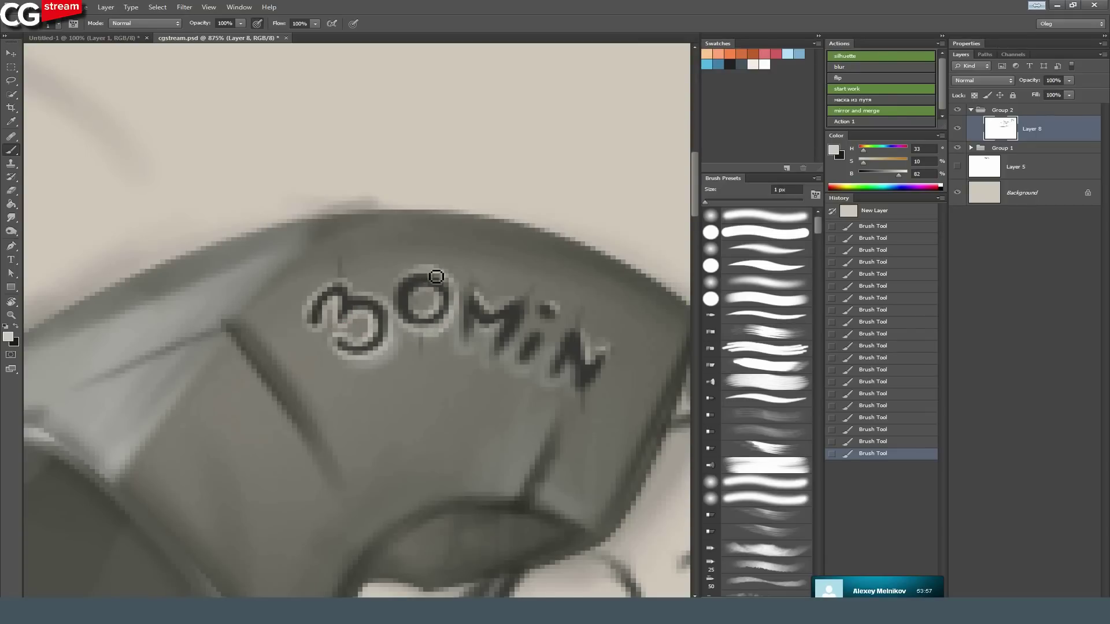
pyautogui.moveTo(481, 300)
pyautogui.mouseDown()
pyautogui.moveTo(468, 321)
pyautogui.moveTo(472, 300)
pyautogui.moveTo(471, 355)
pyautogui.moveTo(484, 331)
pyautogui.moveTo(467, 348)
pyautogui.moveTo(512, 329)
pyautogui.moveTo(507, 358)
pyautogui.moveTo(535, 308)
pyautogui.moveTo(531, 320)
pyautogui.moveTo(498, 319)
pyautogui.moveTo(463, 288)
pyautogui.moveTo(531, 269)
pyautogui.moveTo(505, 302)
pyautogui.mouseUp()
pyautogui.moveTo(548, 254)
pyautogui.mouseDown()
pyautogui.moveTo(533, 238)
pyautogui.moveTo(524, 246)
pyautogui.moveTo(554, 268)
pyautogui.moveTo(528, 317)
pyautogui.moveTo(551, 273)
pyautogui.moveTo(546, 315)
pyautogui.moveTo(562, 307)
pyautogui.moveTo(571, 332)
pyautogui.moveTo(598, 288)
pyautogui.moveTo(573, 297)
pyautogui.moveTo(561, 267)
pyautogui.mouseUp()
pyautogui.moveTo(452, 260); pyautogui.dragTo(415, 269)
# Sharpen the lettering with sampled dark tones and add thin vertical ticks below the "3" and above the "0".
pyautogui.keyDown('alt'); pyautogui.click(410, 227); pyautogui.keyUp('alt')
pyautogui.moveTo(431, 231); pyautogui.dragTo(480, 233)
pyautogui.keyDown('alt'); pyautogui.click(460, 270); pyautogui.keyUp('alt')
pyautogui.moveTo(460, 289); pyautogui.dragTo(448, 325)
pyautogui.moveTo(417, 257)
pyautogui.mouseDown()
pyautogui.moveTo(391, 287)
pyautogui.moveTo(402, 262)
pyautogui.mouseUp()
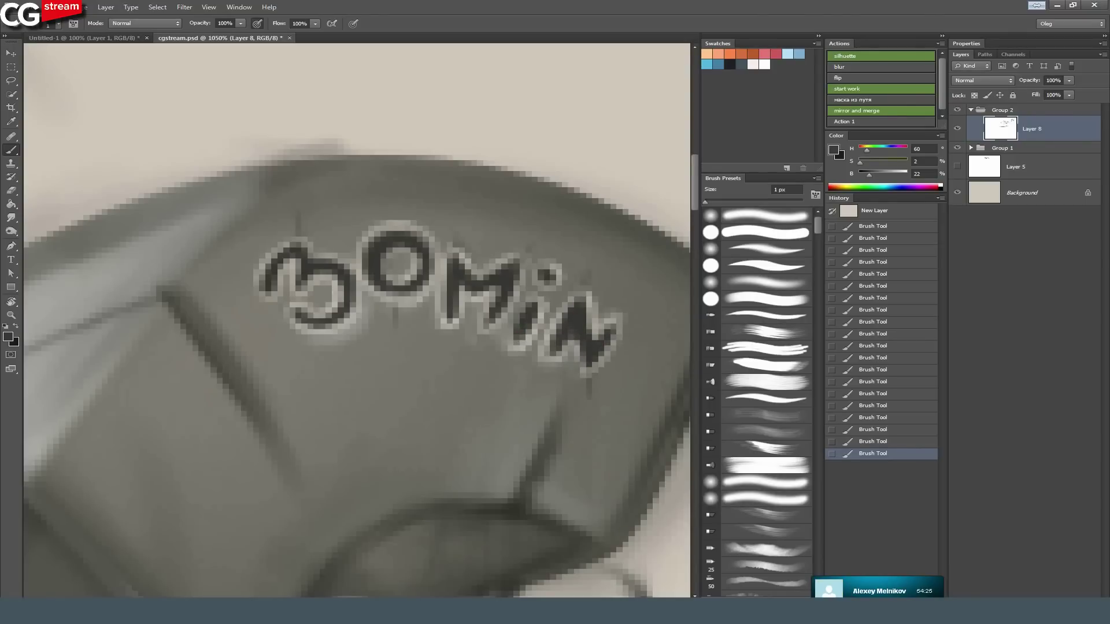
pyautogui.keyDown('alt'); pyautogui.click(373, 318); pyautogui.keyUp('alt')
pyautogui.keyDown('alt'); pyautogui.click(376, 257); pyautogui.keyUp('alt')
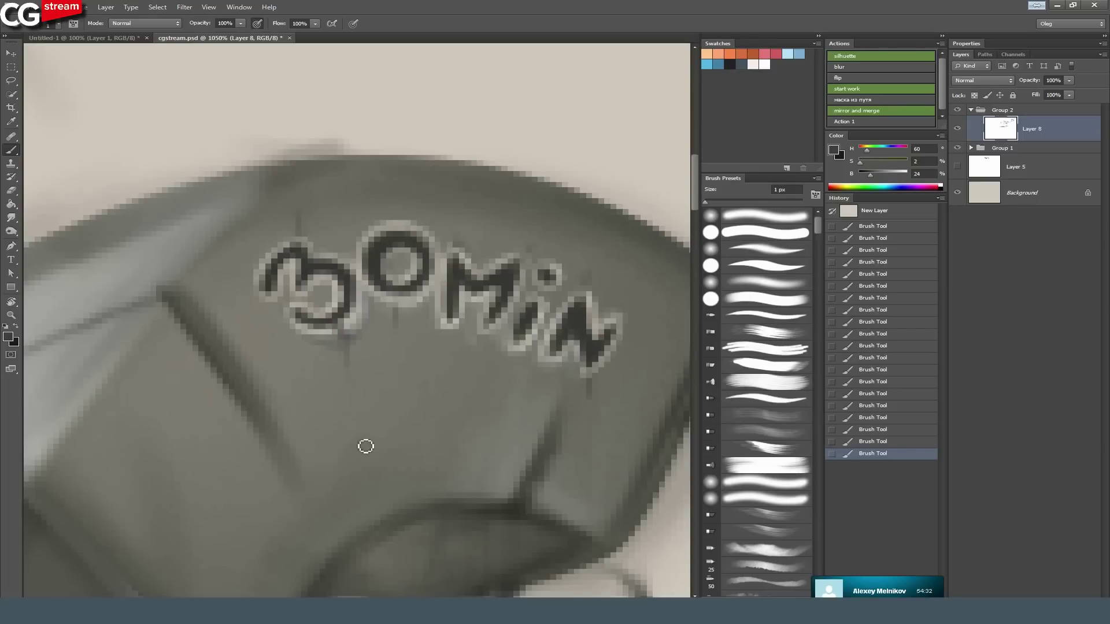
pyautogui.moveTo(471, 261)
pyautogui.mouseDown()
pyautogui.moveTo(399, 214)
pyautogui.moveTo(479, 293)
pyautogui.mouseUp()
pyautogui.keyDown('alt'); pyautogui.click(453, 278); pyautogui.keyUp('alt')
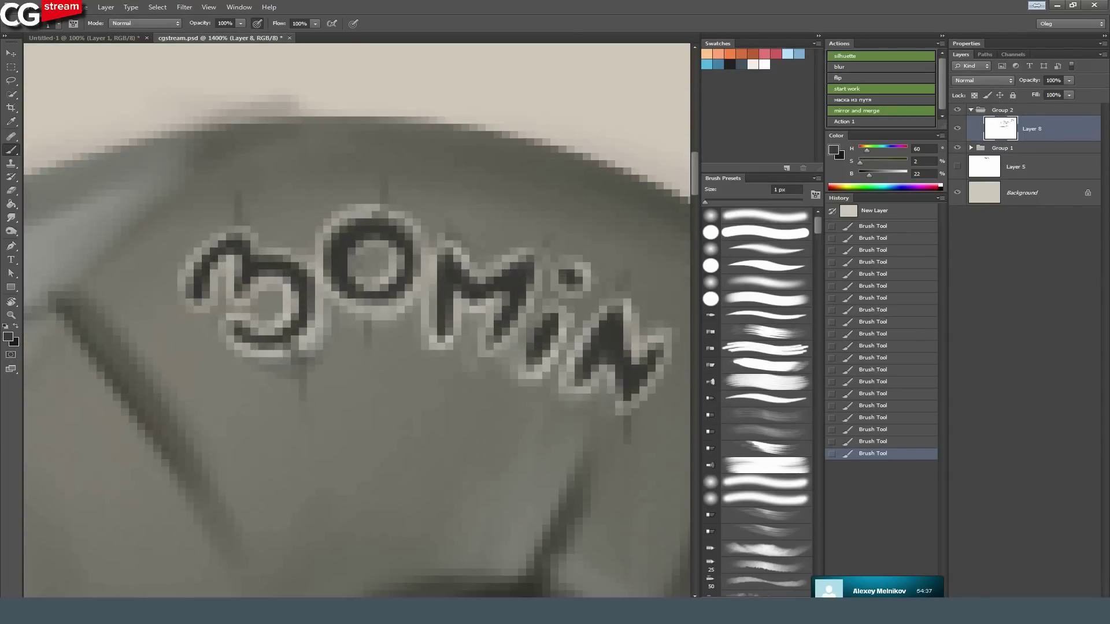
# Draw a thin diagonal crack from the "3" to the dark seam and retouch around it with a sampled mid grey.
pyautogui.scroll(-10, 396, 243)
pyautogui.scroll(10, 299, 326)
pyautogui.moveTo(287, 353)
pyautogui.mouseDown()
pyautogui.moveTo(382, 319)
pyautogui.moveTo(423, 322)
pyautogui.mouseUp()
pyautogui.moveTo(388, 274); pyautogui.dragTo(332, 332)
pyautogui.moveTo(390, 270); pyautogui.dragTo(333, 336)
pyautogui.moveTo(489, 247)
pyautogui.mouseDown()
pyautogui.moveTo(309, 248)
pyautogui.moveTo(426, 245)
pyautogui.moveTo(400, 285)
pyautogui.mouseUp()
pyautogui.keyDown('alt'); pyautogui.click(382, 265); pyautogui.keyUp('alt')
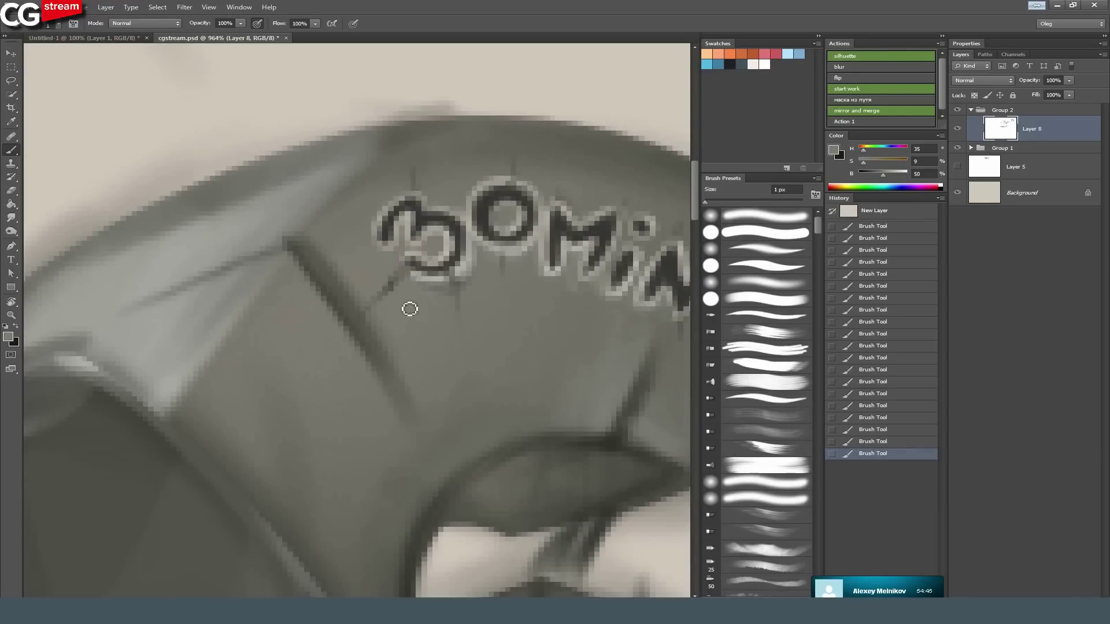
pyautogui.moveTo(475, 261); pyautogui.dragTo(426, 339)
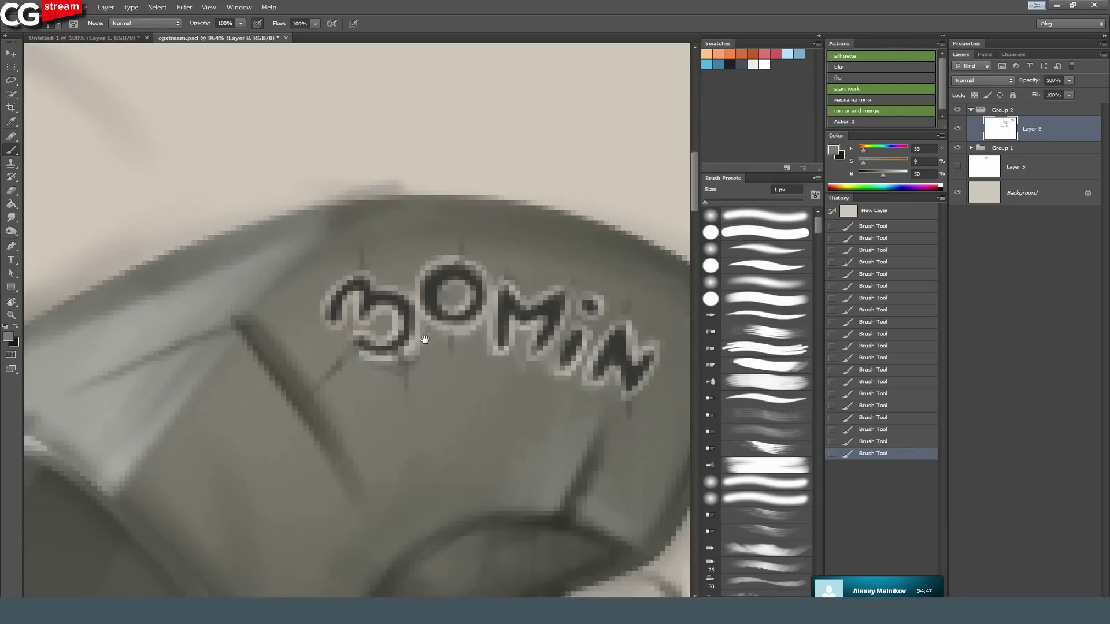
# Paint a dark drop shadow beneath the light outline of the "3" with a sampled dark tone.
pyautogui.keyDown('alt'); pyautogui.click(439, 294); pyautogui.keyUp('alt')
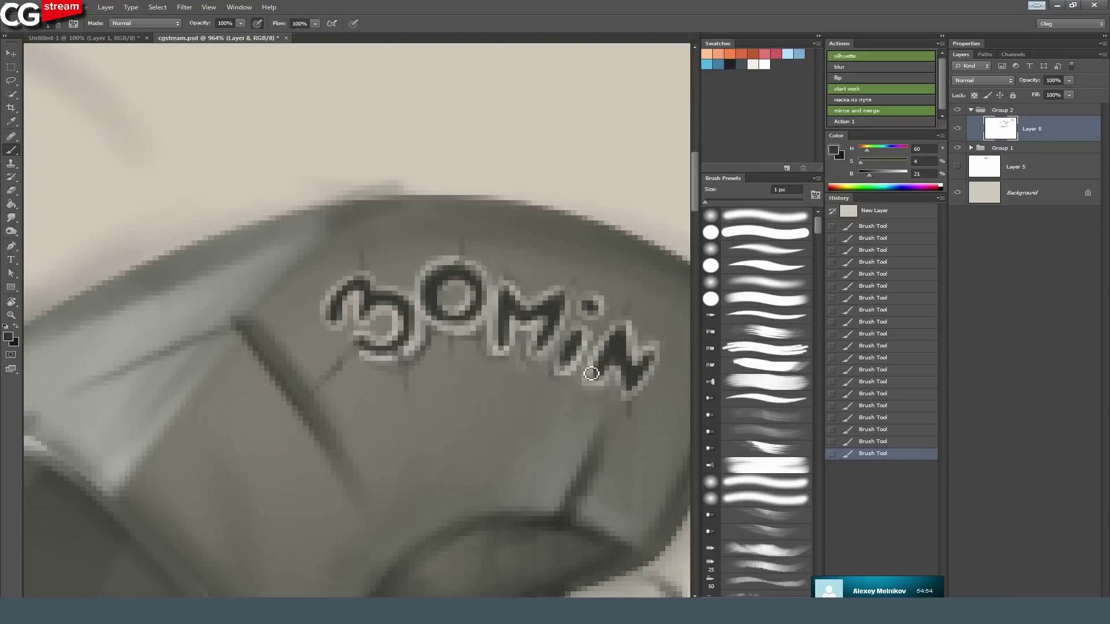
pyautogui.scroll(-3, 549, 368)
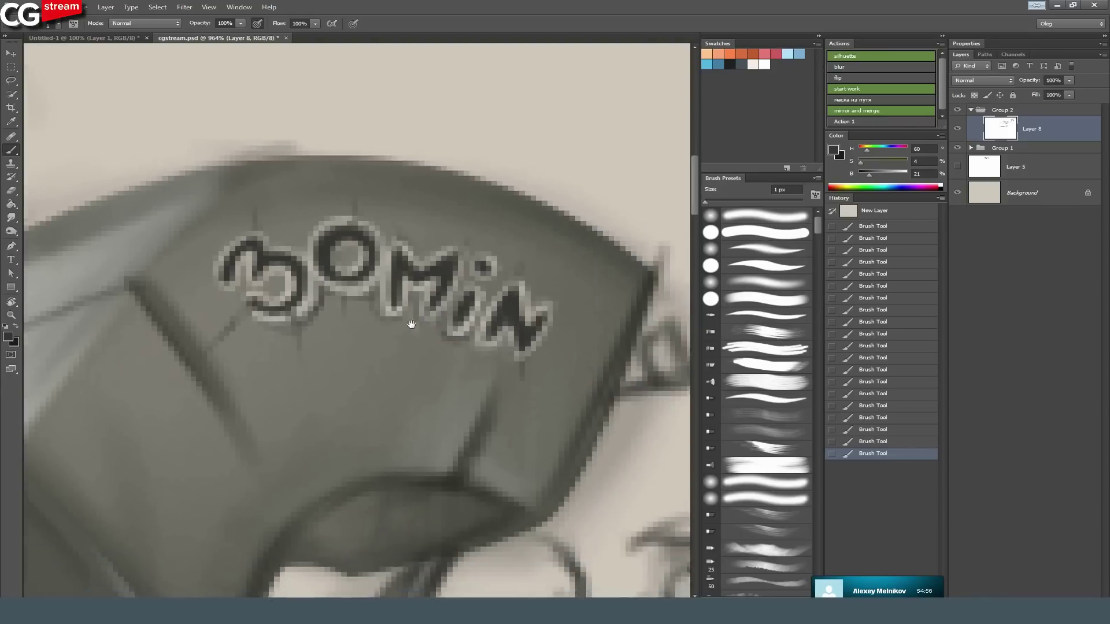
pyautogui.scroll(5, 430, 241)
pyautogui.keyDown('alt'); pyautogui.click(429, 241); pyautogui.keyUp('alt')
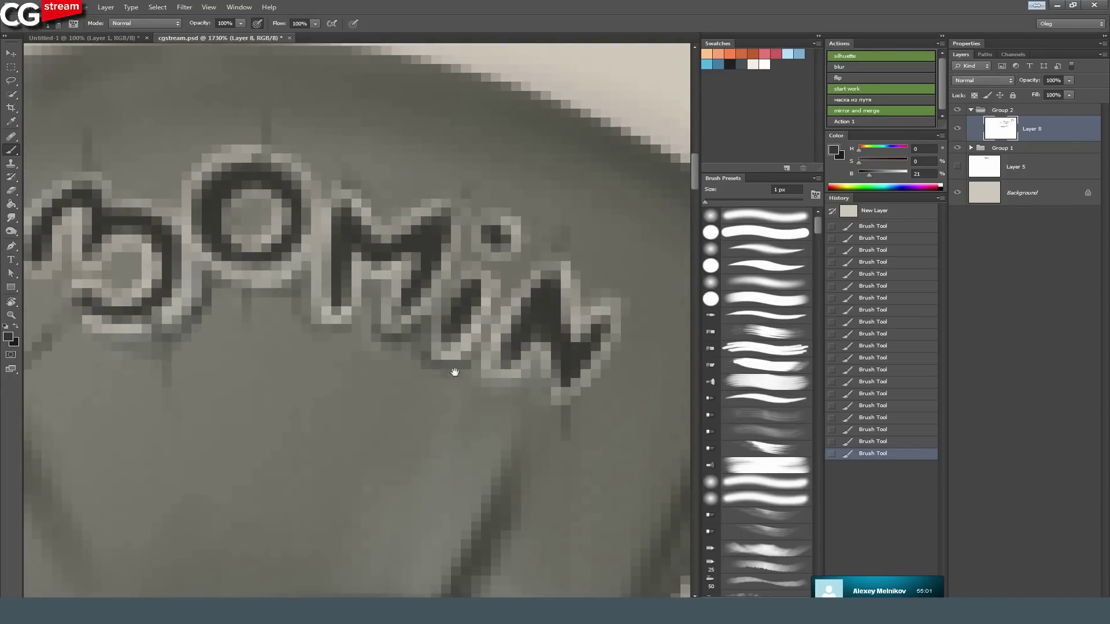
pyautogui.scroll(-4, 448, 378)
pyautogui.scroll(5, 456, 379)
pyautogui.moveTo(473, 383)
pyautogui.mouseDown()
pyautogui.moveTo(490, 363)
pyautogui.moveTo(576, 374)
pyautogui.moveTo(520, 401)
pyautogui.moveTo(555, 371)
pyautogui.moveTo(562, 431)
pyautogui.moveTo(595, 404)
pyautogui.mouseUp()
pyautogui.moveTo(303, 339); pyautogui.dragTo(257, 306)
pyautogui.moveTo(231, 361); pyautogui.dragTo(365, 353)
pyautogui.moveTo(366, 352); pyautogui.dragTo(386, 326)
pyautogui.scroll(3, 386, 326)
pyautogui.moveTo(479, 328); pyautogui.dragTo(451, 371)
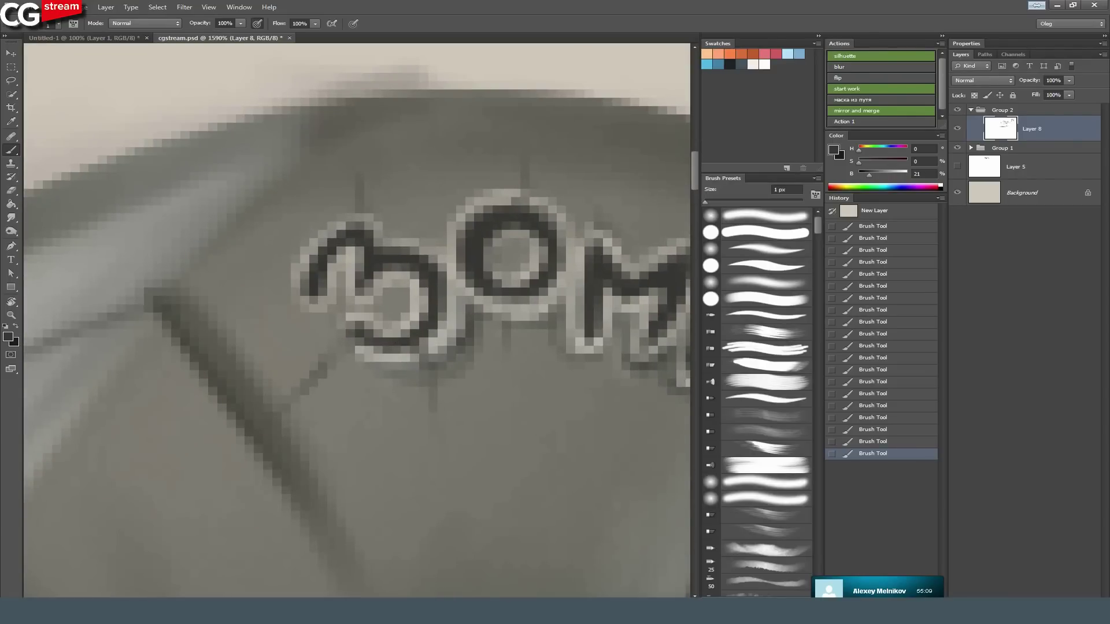
# Extend the dark drop shadow beneath the outlines of the "0", "M", "i" and "N".
pyautogui.moveTo(479, 318); pyautogui.dragTo(554, 307)
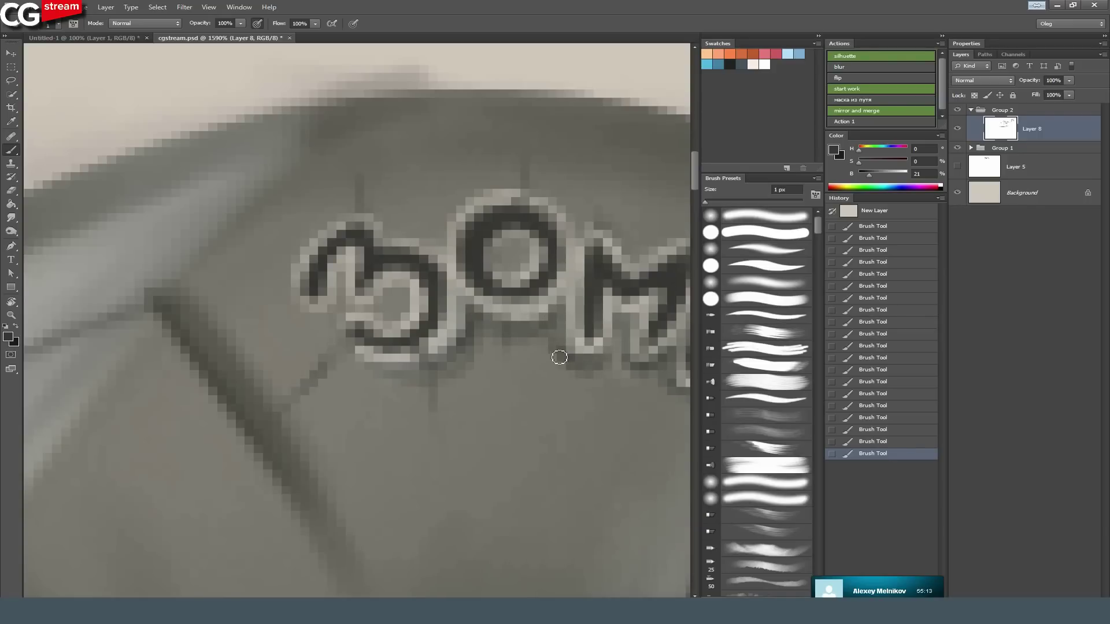
pyautogui.moveTo(614, 326); pyautogui.dragTo(368, 260)
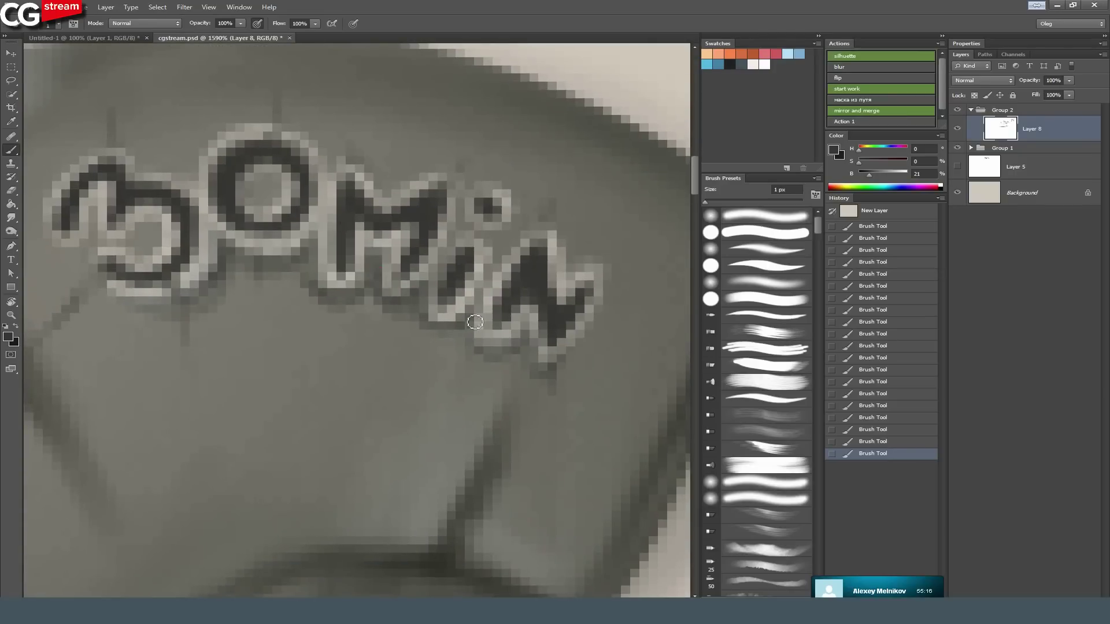
pyautogui.moveTo(523, 346)
pyautogui.mouseDown()
pyautogui.moveTo(545, 389)
pyautogui.moveTo(561, 370)
pyautogui.mouseUp()
pyautogui.moveTo(603, 316); pyautogui.dragTo(577, 341)
pyautogui.moveTo(293, 284); pyautogui.dragTo(221, 253)
pyautogui.scroll(6, 221, 252)
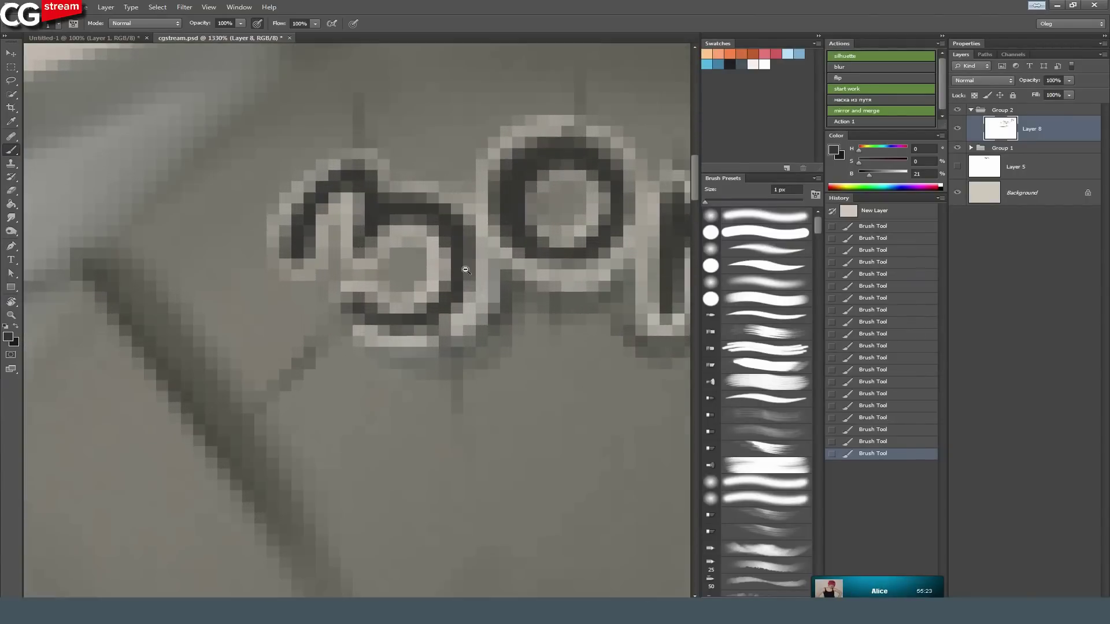
# Deepen the shadow under the "3" and darken its left end and inner loop with a resampled dark tone.
pyautogui.keyDown('alt'); pyautogui.click(414, 204); pyautogui.keyUp('alt')
pyautogui.moveTo(509, 283)
pyautogui.mouseDown()
pyautogui.moveTo(425, 349)
pyautogui.moveTo(499, 320)
pyautogui.moveTo(383, 358)
pyautogui.moveTo(436, 357)
pyautogui.moveTo(363, 353)
pyautogui.moveTo(402, 359)
pyautogui.moveTo(339, 308)
pyautogui.mouseUp()
pyautogui.moveTo(400, 262)
pyautogui.mouseDown()
pyautogui.moveTo(370, 263)
pyautogui.moveTo(374, 276)
pyautogui.moveTo(405, 264)
pyautogui.mouseUp()
pyautogui.moveTo(326, 247)
pyautogui.mouseDown()
pyautogui.moveTo(297, 280)
pyautogui.moveTo(322, 258)
pyautogui.moveTo(283, 272)
pyautogui.moveTo(302, 279)
pyautogui.moveTo(294, 291)
pyautogui.moveTo(337, 257)
pyautogui.moveTo(365, 291)
pyautogui.moveTo(414, 263)
pyautogui.mouseUp()
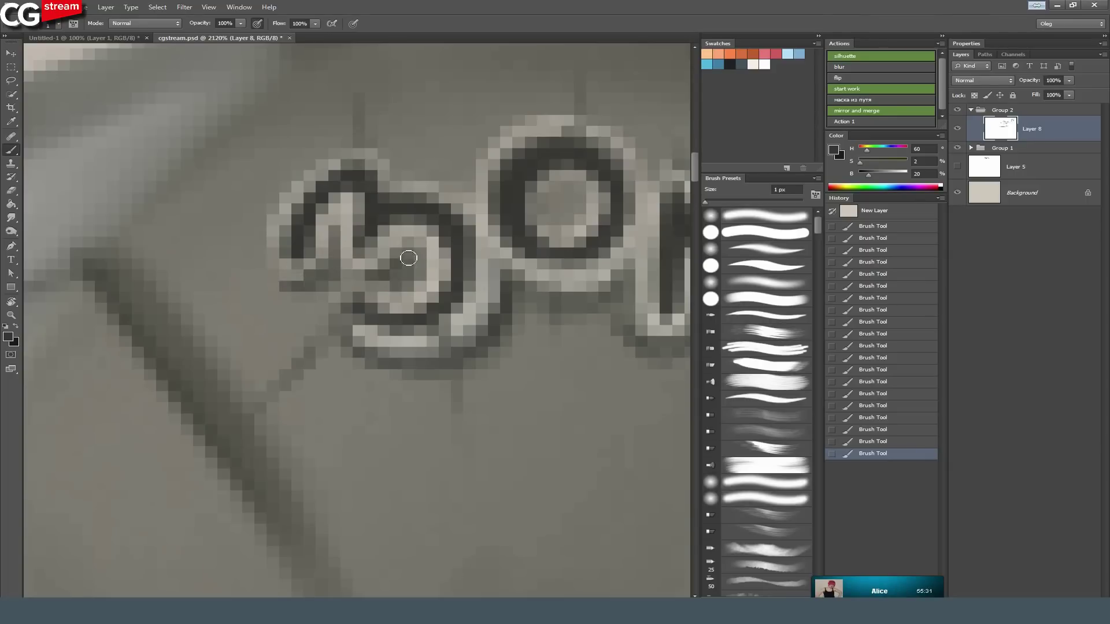
pyautogui.moveTo(547, 225)
pyautogui.mouseDown()
pyautogui.moveTo(450, 159)
pyautogui.moveTo(514, 215)
pyautogui.moveTo(482, 226)
pyautogui.moveTo(475, 279)
pyautogui.moveTo(481, 233)
pyautogui.moveTo(491, 260)
pyautogui.moveTo(494, 238)
pyautogui.moveTo(453, 274)
pyautogui.moveTo(503, 261)
pyautogui.moveTo(465, 274)
pyautogui.moveTo(502, 282)
pyautogui.moveTo(449, 275)
pyautogui.moveTo(445, 287)
pyautogui.moveTo(499, 271)
pyautogui.moveTo(488, 229)
pyautogui.mouseUp()
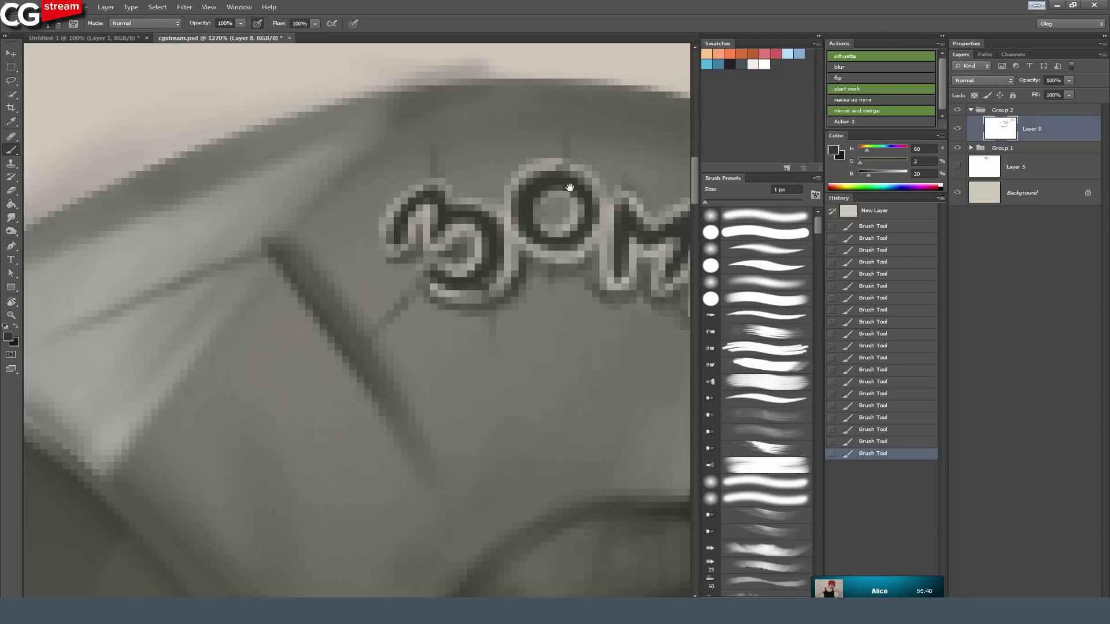
# Reinforce the dark strokes of the "M" with a sampled dark tone.
pyautogui.moveTo(571, 178); pyautogui.dragTo(410, 188)
pyautogui.scroll(2, 472, 220)
pyautogui.keyDown('alt'); pyautogui.click(471, 236); pyautogui.keyUp('alt')
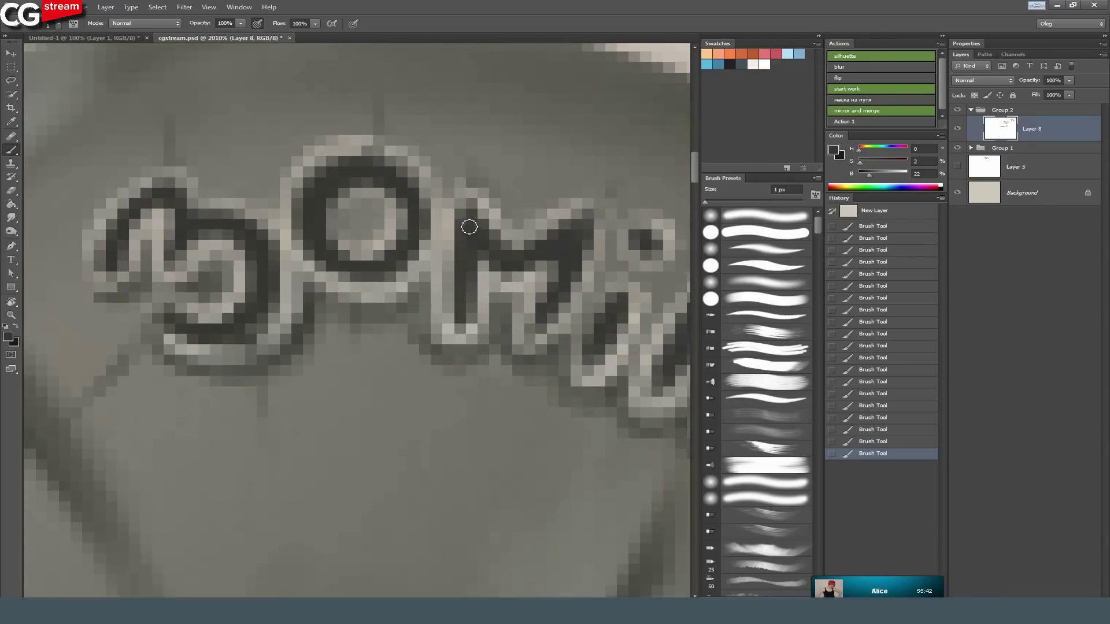
pyautogui.moveTo(529, 269); pyautogui.dragTo(579, 238)
pyautogui.moveTo(460, 238); pyautogui.dragTo(467, 282)
pyautogui.moveTo(555, 274); pyautogui.dragTo(414, 258)
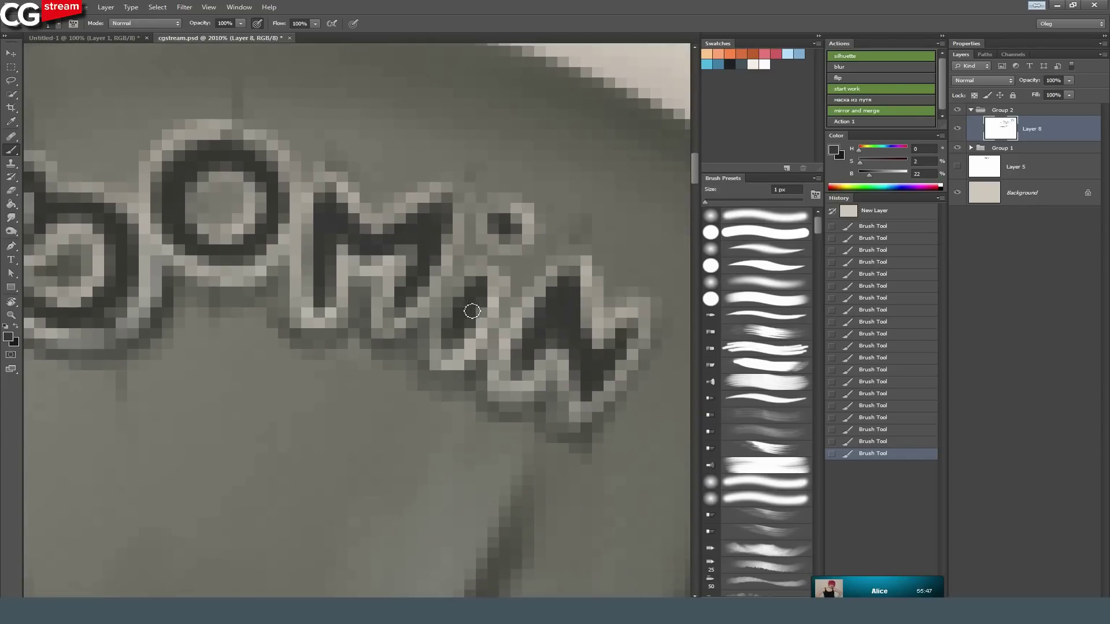
# Deepen the fills of the "M", "i" and "N" with the near-black swatch.
pyautogui.click(729, 64)
pyautogui.moveTo(459, 337); pyautogui.dragTo(474, 296)
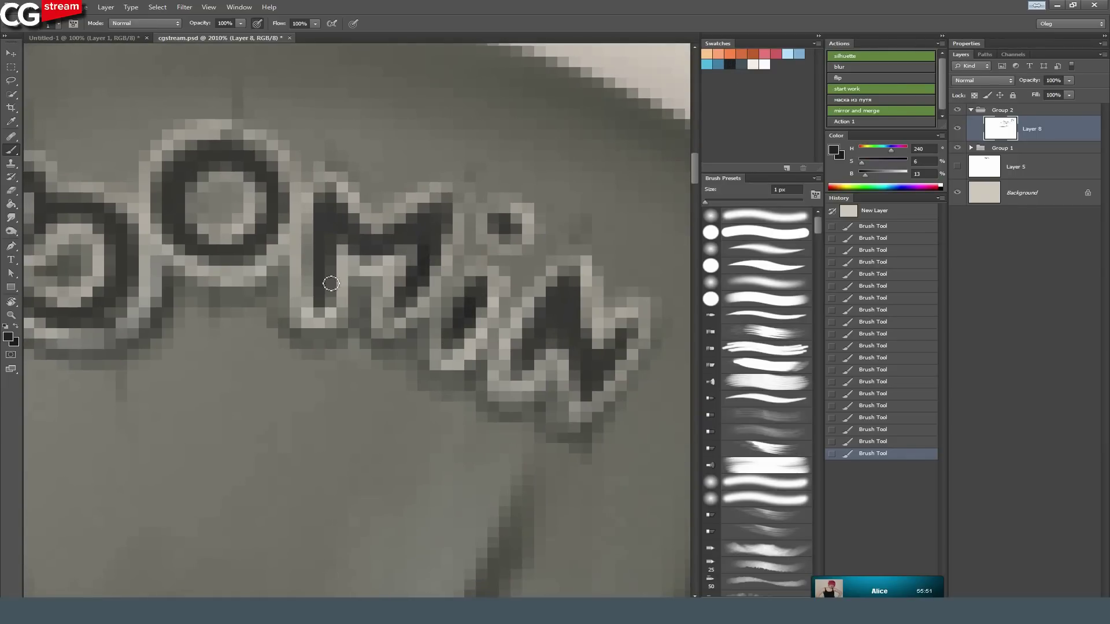
pyautogui.moveTo(381, 249)
pyautogui.mouseDown()
pyautogui.moveTo(356, 244)
pyautogui.moveTo(379, 266)
pyautogui.moveTo(390, 233)
pyautogui.moveTo(407, 223)
pyautogui.moveTo(362, 249)
pyautogui.moveTo(420, 270)
pyautogui.moveTo(437, 253)
pyautogui.moveTo(496, 264)
pyautogui.moveTo(483, 286)
pyautogui.moveTo(483, 265)
pyautogui.moveTo(458, 262)
pyautogui.moveTo(478, 254)
pyautogui.moveTo(413, 261)
pyautogui.moveTo(391, 285)
pyautogui.moveTo(323, 255)
pyautogui.mouseUp()
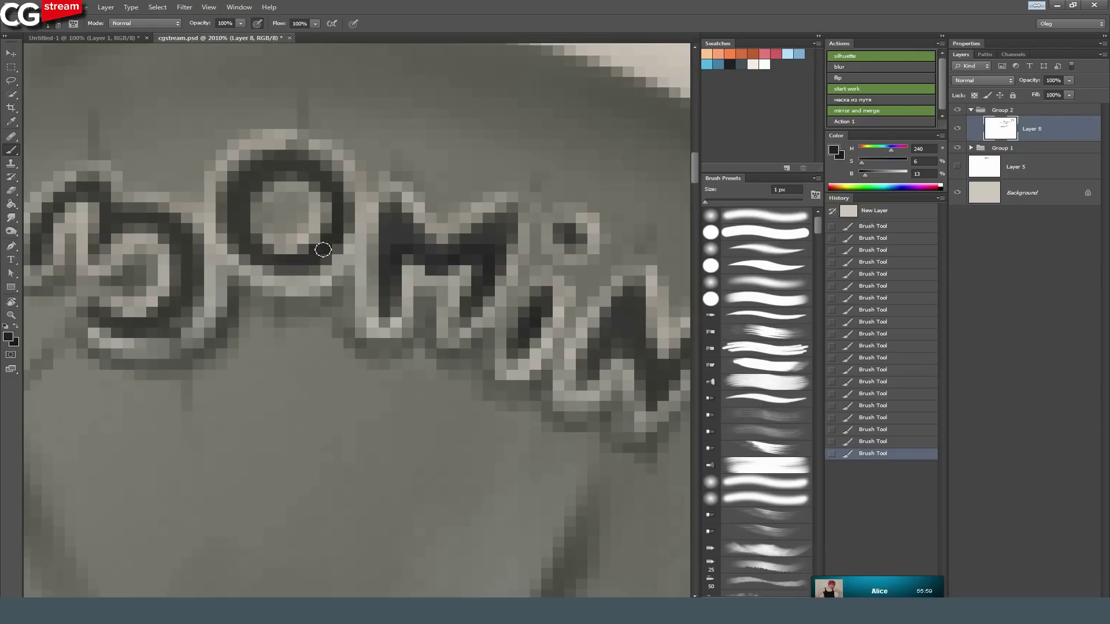
pyautogui.moveTo(611, 343); pyautogui.dragTo(588, 370)
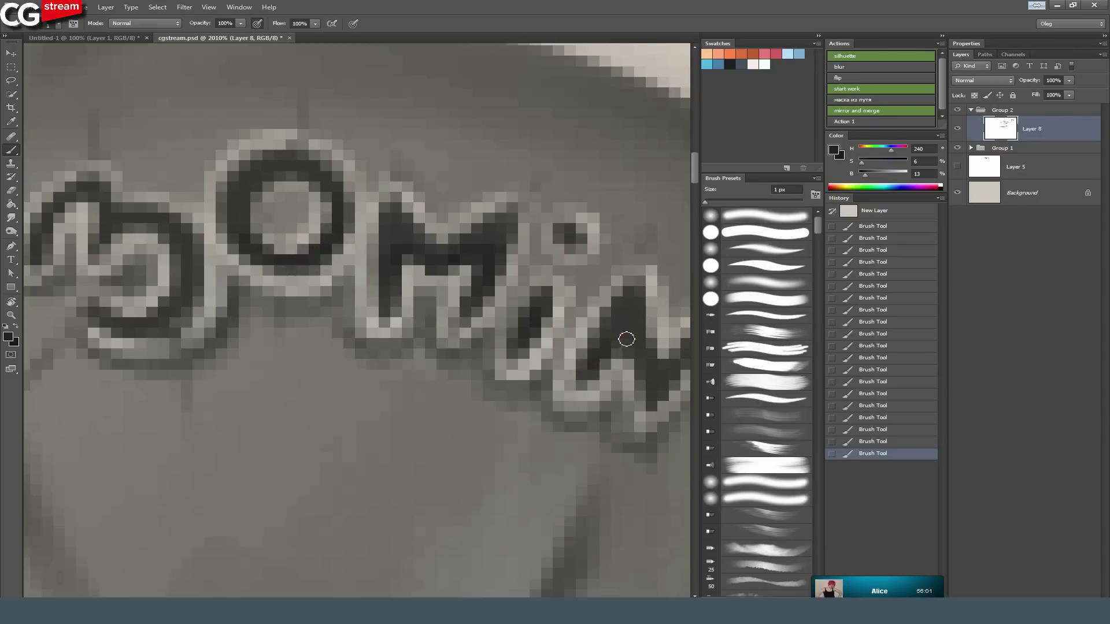
pyautogui.moveTo(545, 252); pyautogui.dragTo(425, 224)
pyautogui.moveTo(500, 301)
pyautogui.mouseDown()
pyautogui.moveTo(528, 335)
pyautogui.moveTo(563, 318)
pyautogui.mouseUp()
# Deepen the strokes of the "3" and "0" with the same near-black colour.
pyautogui.moveTo(194, 283); pyautogui.dragTo(533, 318)
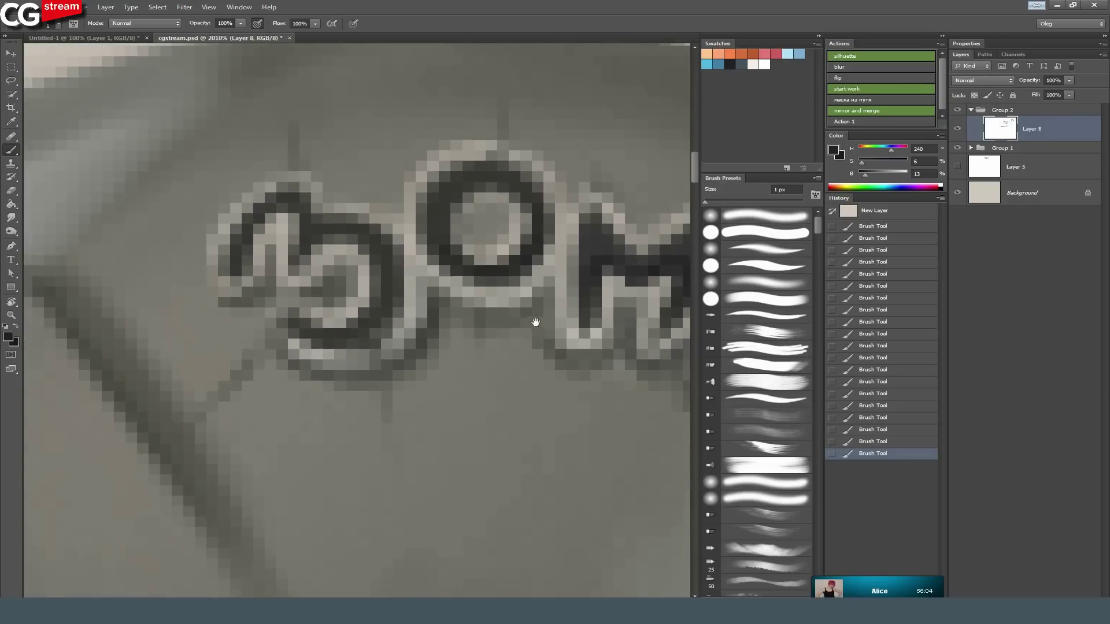
pyautogui.moveTo(384, 268)
pyautogui.mouseDown()
pyautogui.moveTo(334, 330)
pyautogui.moveTo(401, 289)
pyautogui.moveTo(326, 346)
pyautogui.mouseUp()
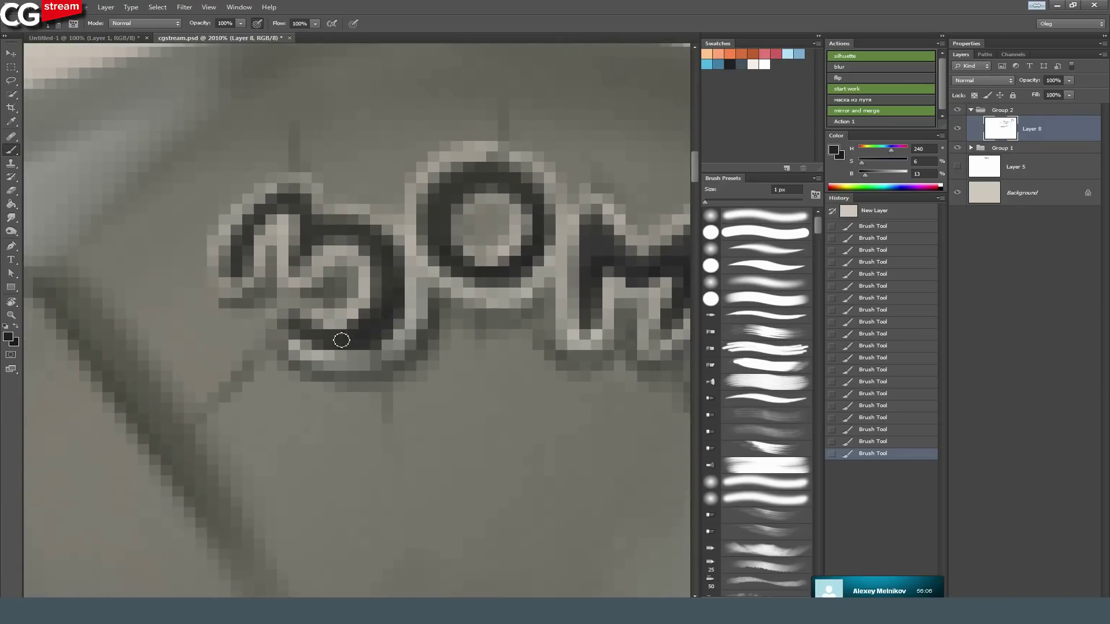
pyautogui.moveTo(307, 268)
pyautogui.mouseDown()
pyautogui.moveTo(293, 213)
pyautogui.moveTo(301, 265)
pyautogui.moveTo(277, 220)
pyautogui.moveTo(298, 223)
pyautogui.mouseUp()
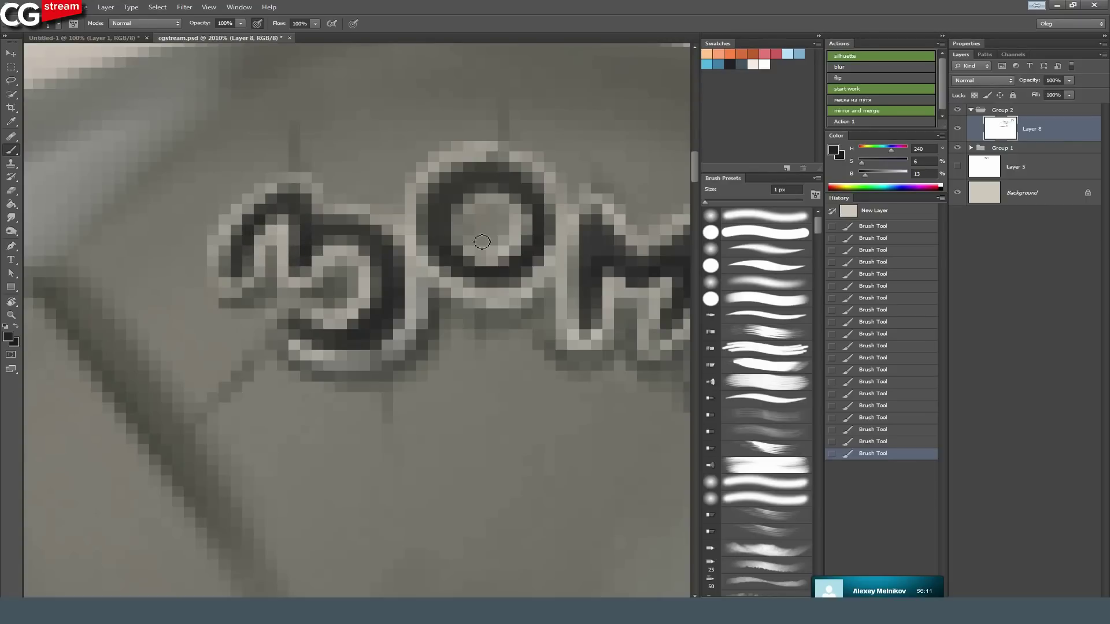
pyautogui.moveTo(436, 234); pyautogui.dragTo(438, 210)
pyautogui.moveTo(555, 270); pyautogui.dragTo(533, 316)
# Widen the light outline along the upper edges of the "0", "M" and "i" with a sampled light grey.
pyautogui.scroll(3, 532, 316)
pyautogui.scroll(2, 376, 191)
pyautogui.keyDown('alt'); pyautogui.click(359, 196); pyautogui.keyUp('alt')
pyautogui.moveTo(359, 196); pyautogui.dragTo(452, 225)
pyautogui.moveTo(372, 199)
pyautogui.mouseDown()
pyautogui.moveTo(289, 219)
pyautogui.moveTo(270, 237)
pyautogui.mouseUp()
pyautogui.moveTo(493, 270)
pyautogui.mouseDown()
pyautogui.moveTo(310, 179)
pyautogui.moveTo(358, 179)
pyautogui.moveTo(431, 244)
pyautogui.moveTo(462, 249)
pyautogui.moveTo(503, 232)
pyautogui.moveTo(537, 191)
pyautogui.moveTo(573, 196)
pyautogui.moveTo(379, 174)
pyautogui.moveTo(394, 173)
pyautogui.moveTo(413, 234)
pyautogui.mouseUp()
pyautogui.moveTo(418, 188); pyautogui.dragTo(417, 280)
pyautogui.moveTo(435, 216)
pyautogui.mouseDown()
pyautogui.moveTo(509, 221)
pyautogui.moveTo(510, 261)
pyautogui.mouseUp()
pyautogui.moveTo(461, 190)
pyautogui.mouseDown()
pyautogui.moveTo(425, 211)
pyautogui.moveTo(532, 238)
pyautogui.mouseUp()
pyautogui.moveTo(601, 238); pyautogui.dragTo(482, 181)
# Widen the light outline around the "N" and over the top of the "3".
pyautogui.scroll(-5, 482, 182)
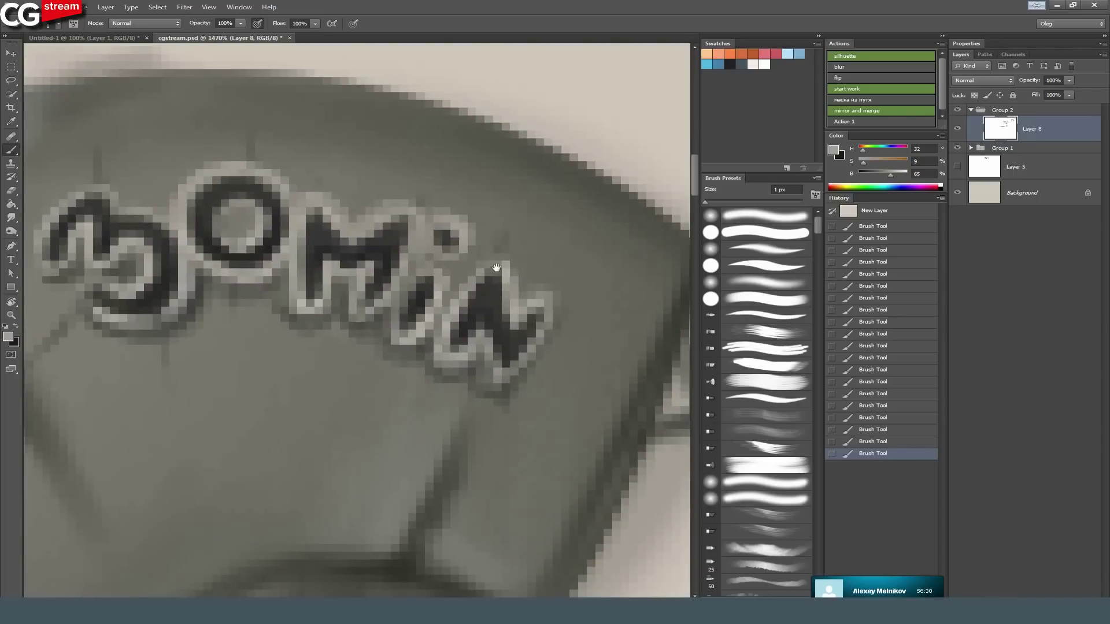
pyautogui.moveTo(489, 265); pyautogui.dragTo(512, 267)
pyautogui.moveTo(452, 308)
pyautogui.mouseDown()
pyautogui.moveTo(464, 281)
pyautogui.moveTo(515, 260)
pyautogui.moveTo(523, 308)
pyautogui.moveTo(545, 290)
pyautogui.mouseUp()
pyautogui.press('space')
pyautogui.moveTo(382, 234)
pyautogui.mouseDown()
pyautogui.moveTo(346, 182)
pyautogui.moveTo(359, 181)
pyautogui.moveTo(351, 218)
pyautogui.moveTo(317, 203)
pyautogui.moveTo(376, 208)
pyautogui.mouseUp()
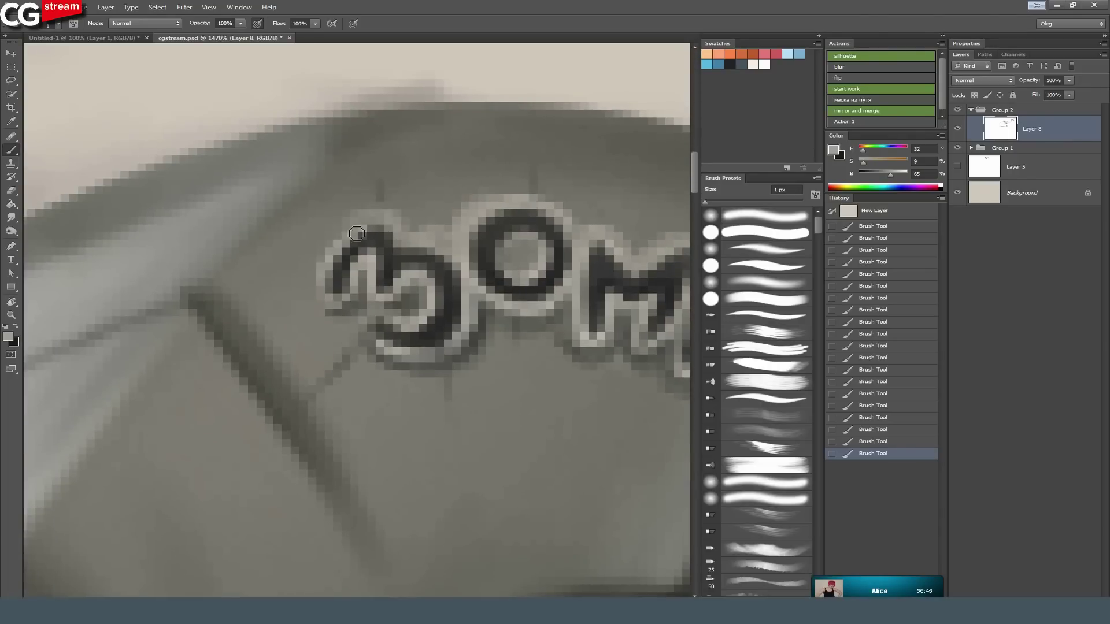
# Brighten the upper outlines of the "3", "0" and "M" with a lighter sampled grey.
pyautogui.keyDown('alt'); pyautogui.click(376, 258); pyautogui.keyUp('alt')
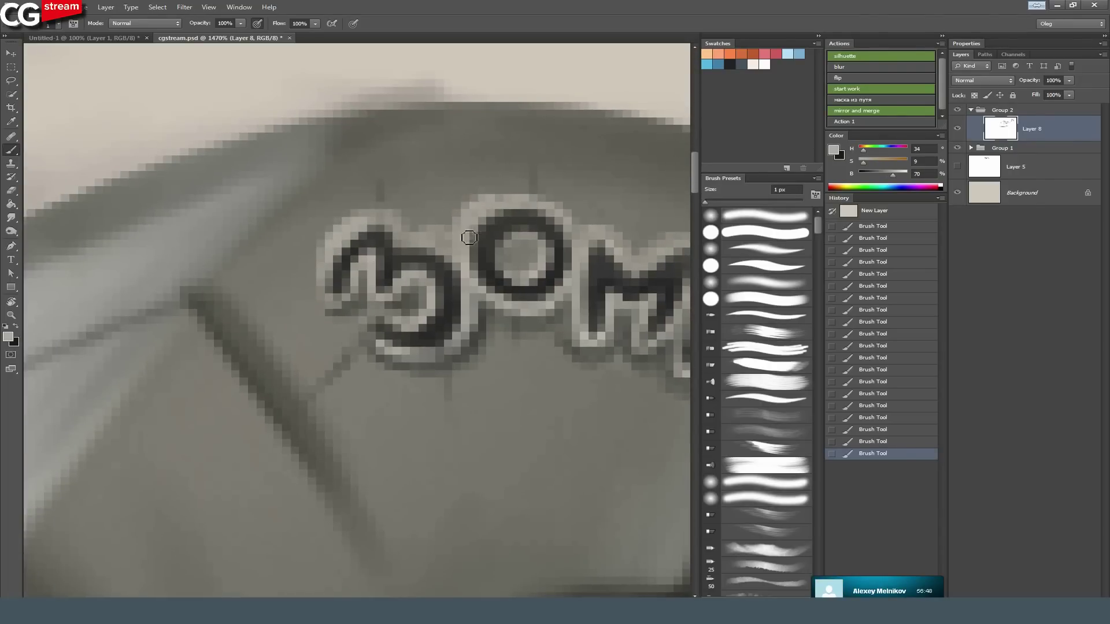
pyautogui.moveTo(538, 220); pyautogui.dragTo(391, 166)
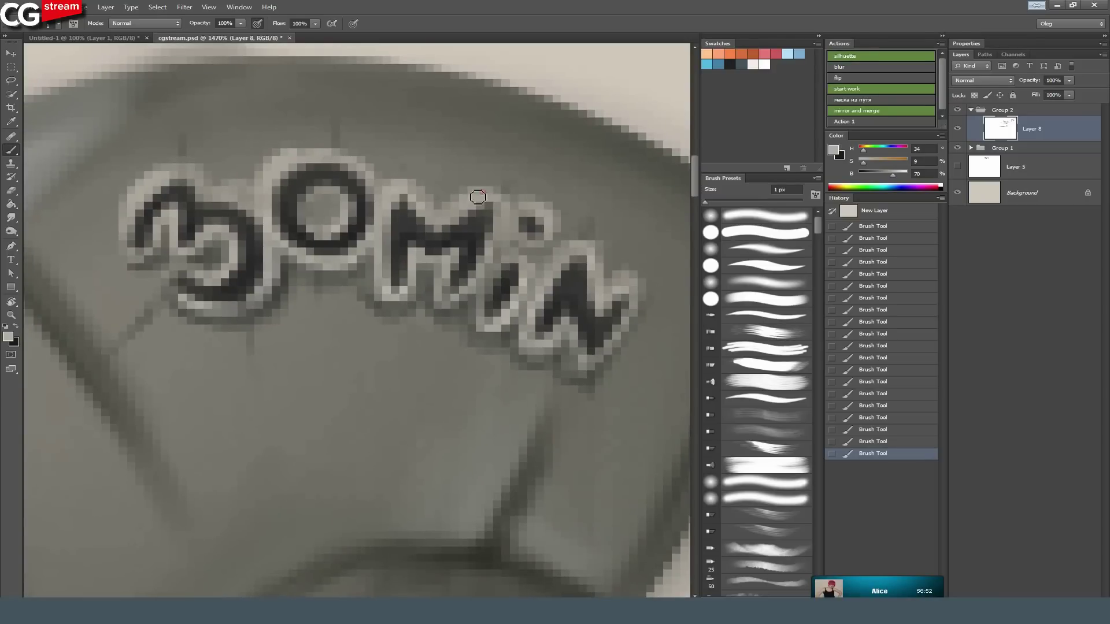
pyautogui.moveTo(498, 226)
pyautogui.mouseDown()
pyautogui.moveTo(427, 184)
pyautogui.moveTo(476, 202)
pyautogui.mouseUp()
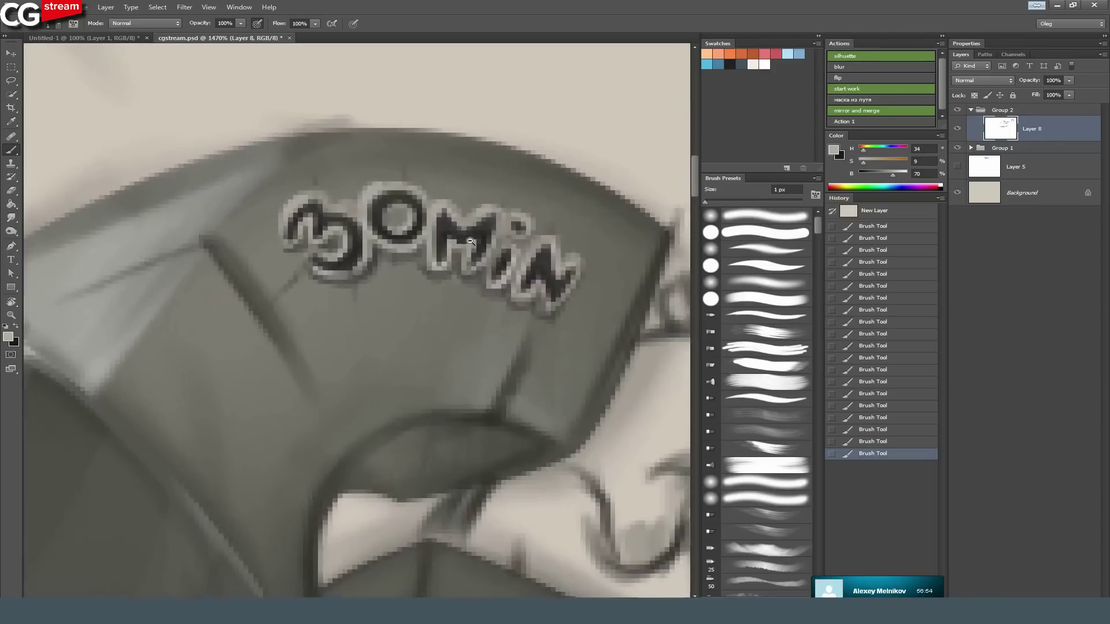
pyautogui.moveTo(308, 270); pyautogui.dragTo(351, 261)
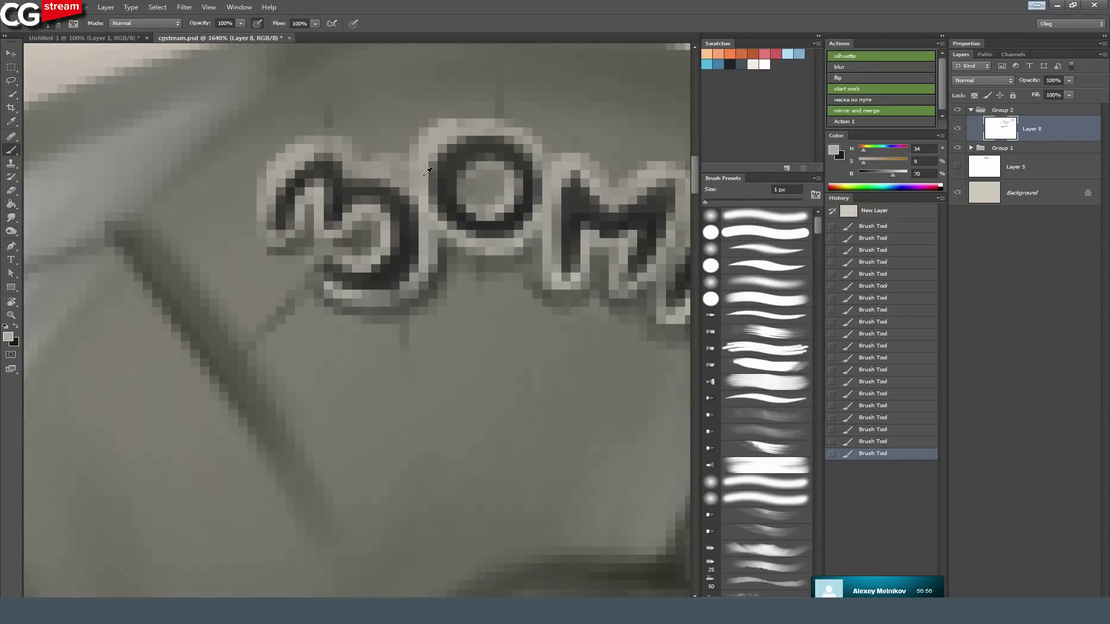
# Even out the light outline between the "3" and the "0" with the sampled light grey.
pyautogui.moveTo(423, 273)
pyautogui.mouseDown()
pyautogui.moveTo(376, 295)
pyautogui.moveTo(391, 293)
pyautogui.mouseUp()
pyautogui.moveTo(430, 250); pyautogui.dragTo(403, 279)
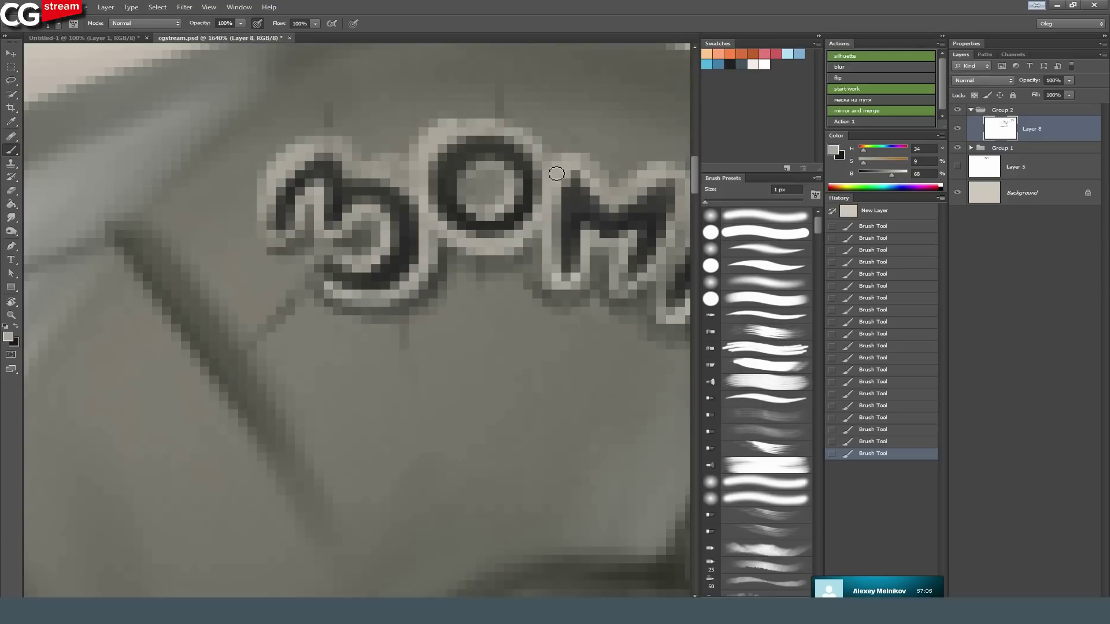
pyautogui.moveTo(476, 131); pyautogui.dragTo(437, 165)
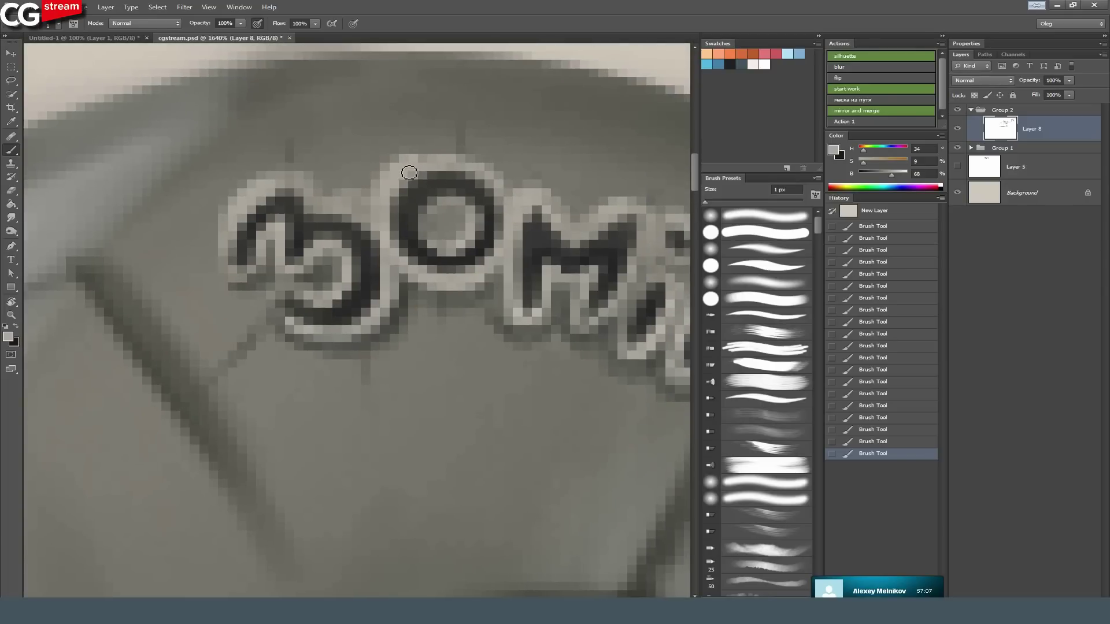
# Paint white highlights along the upper outline edges of the "0", "3" and "M".
pyautogui.click(766, 65)
pyautogui.moveTo(446, 159); pyautogui.dragTo(429, 157)
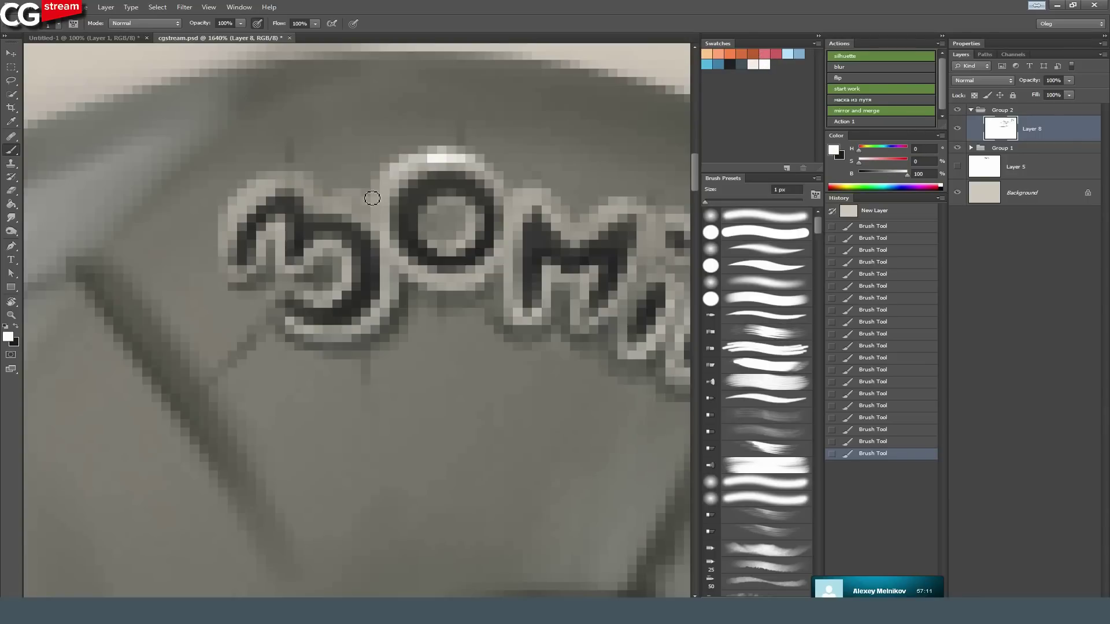
pyautogui.moveTo(266, 189); pyautogui.dragTo(260, 204)
pyautogui.moveTo(552, 175)
pyautogui.mouseDown()
pyautogui.moveTo(355, 179)
pyautogui.moveTo(319, 219)
pyautogui.mouseUp()
pyautogui.moveTo(460, 237); pyautogui.dragTo(446, 237)
pyautogui.moveTo(496, 301); pyautogui.dragTo(566, 317)
pyautogui.moveTo(287, 272); pyautogui.dragTo(401, 259)
pyautogui.moveTo(513, 208); pyautogui.dragTo(506, 216)
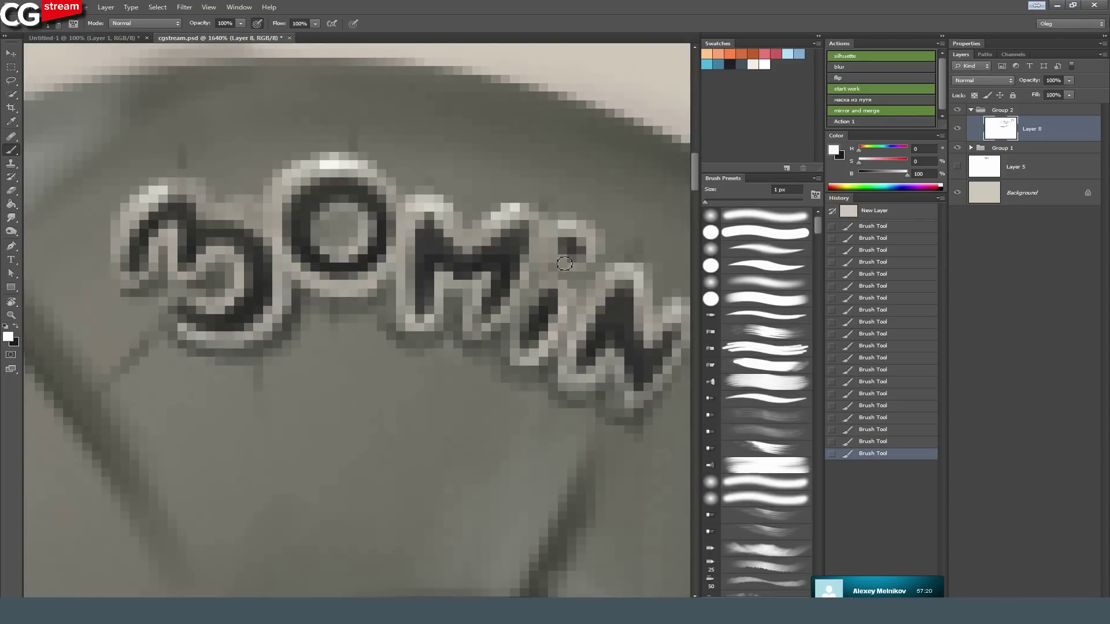
# Add white highlights to the second upper bump of the "3" and touch up the lettering outlines.
pyautogui.moveTo(238, 222); pyautogui.dragTo(415, 217)
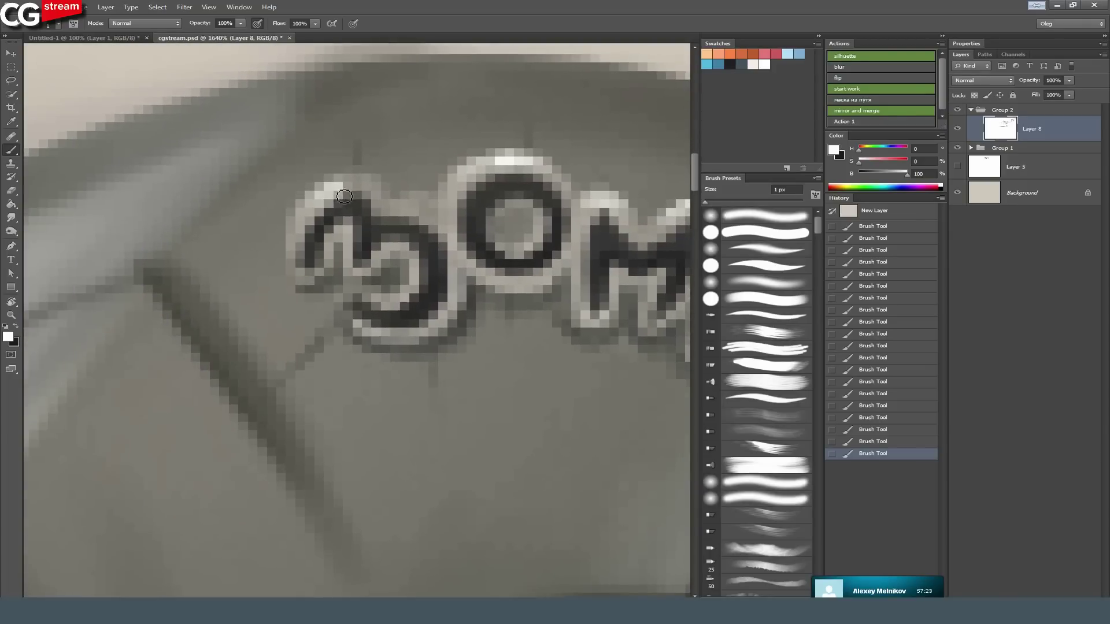
pyautogui.moveTo(546, 235); pyautogui.dragTo(485, 232)
pyautogui.scroll(5, 485, 231)
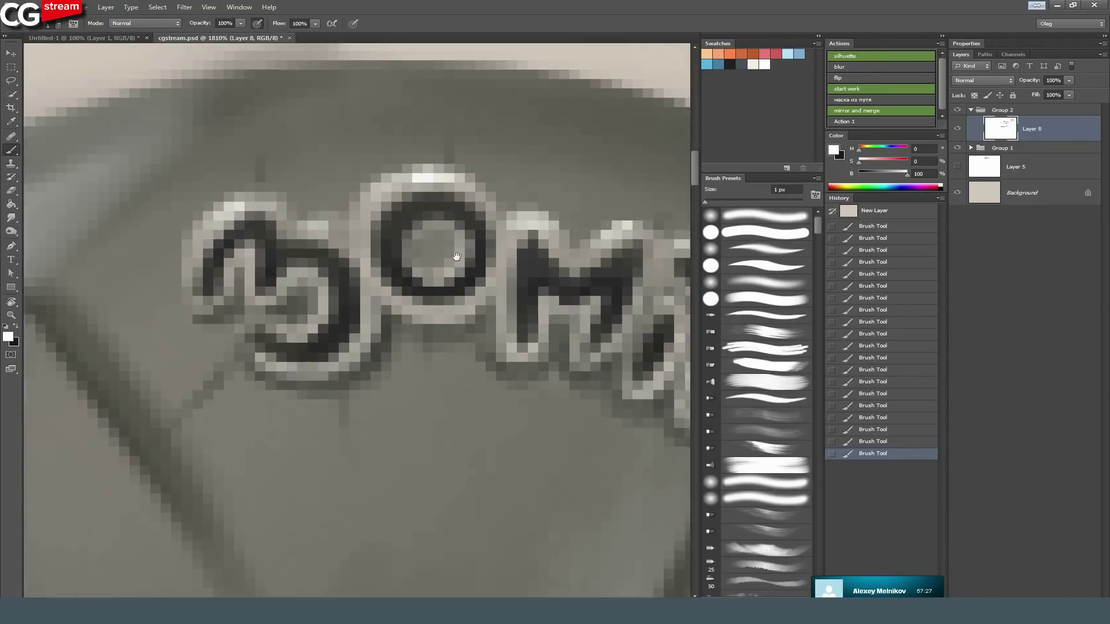
pyautogui.click(480, 347)
pyautogui.click(420, 345)
pyautogui.click(486, 351)
pyautogui.click(534, 380)
pyautogui.moveTo(481, 298)
pyautogui.mouseDown()
pyautogui.moveTo(362, 204)
pyautogui.moveTo(400, 235)
pyautogui.mouseUp()
pyautogui.moveTo(491, 331); pyautogui.dragTo(387, 249)
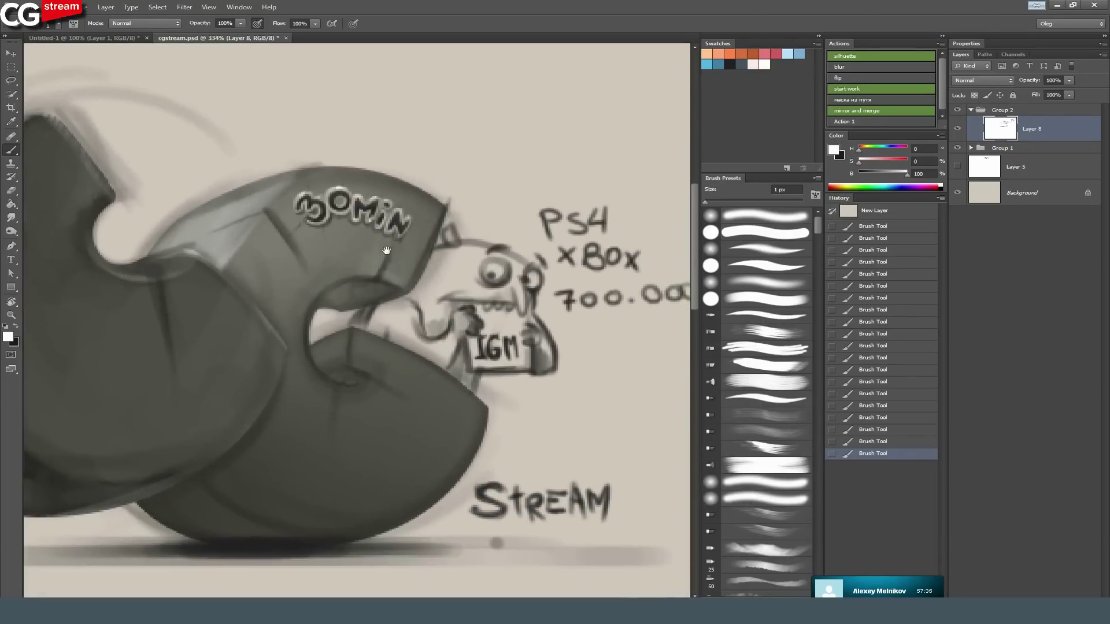
# Draw a long thin vertical line below the fanged, shaggy character with a sampled near-black colour.
pyautogui.keyDown('alt'); pyautogui.click(404, 218); pyautogui.keyUp('alt')
pyautogui.moveTo(470, 342); pyautogui.dragTo(300, 326)
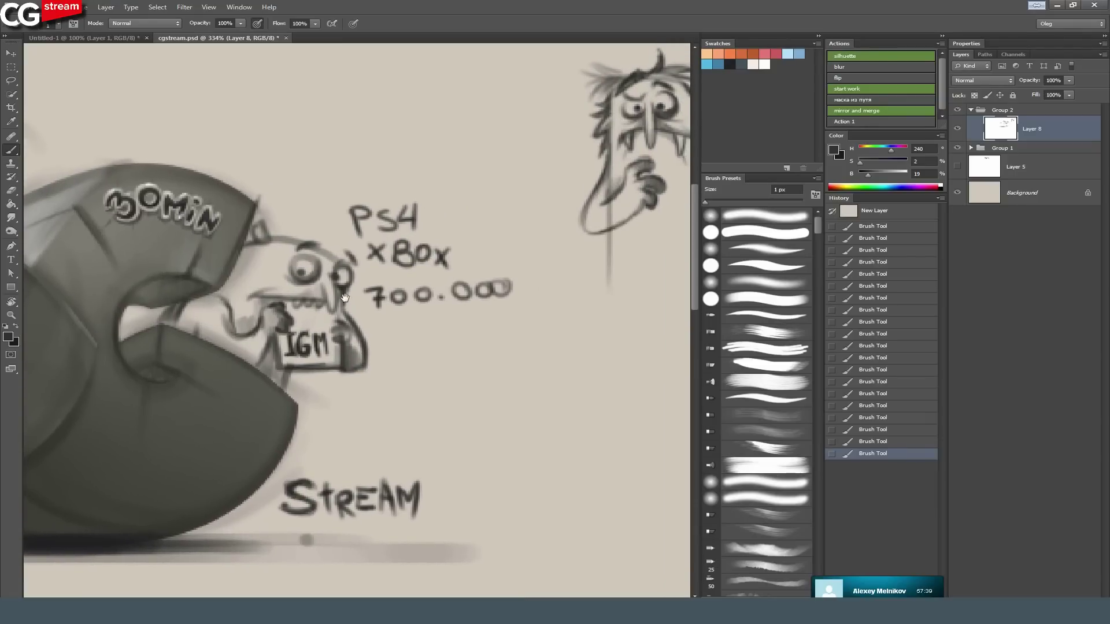
pyautogui.moveTo(451, 324)
pyautogui.mouseDown()
pyautogui.moveTo(486, 298)
pyautogui.moveTo(511, 307)
pyautogui.moveTo(449, 322)
pyautogui.mouseUp()
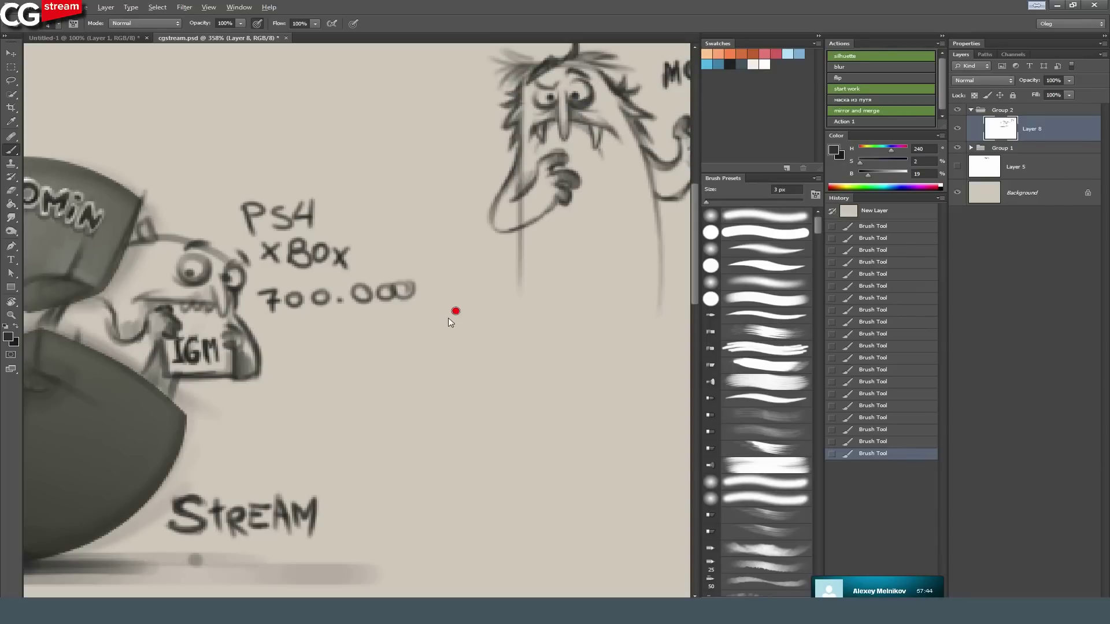
pyautogui.moveTo(492, 298); pyautogui.dragTo(487, 462)
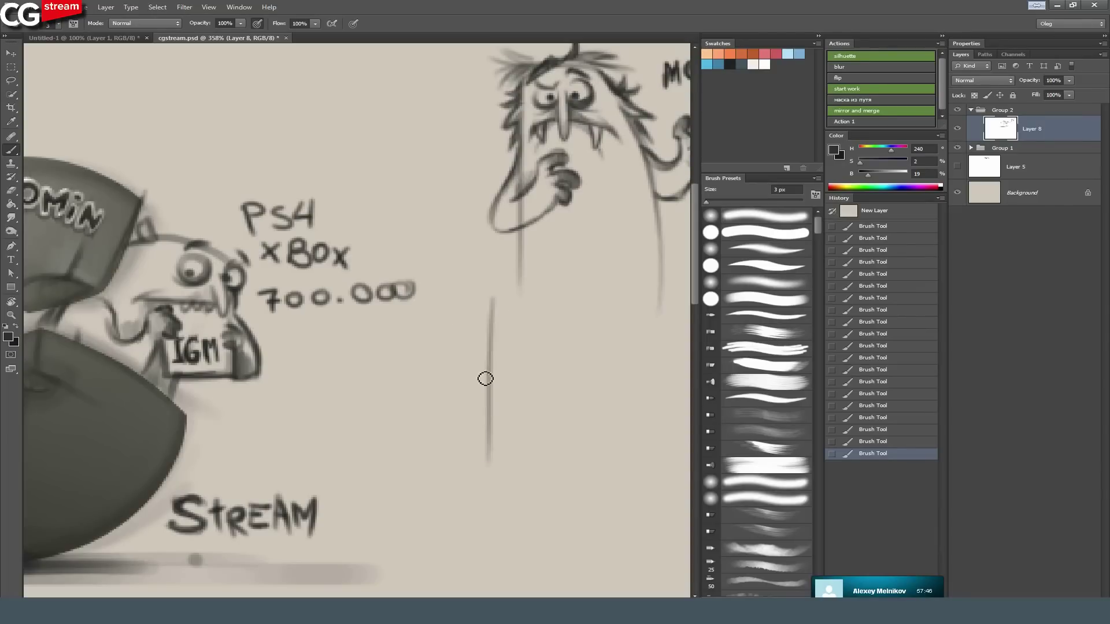
# Sketch a cartoon hand with curled fingers and a curved forearm in the empty area above the "PS4" note.
pyautogui.moveTo(489, 198); pyautogui.dragTo(404, 304)
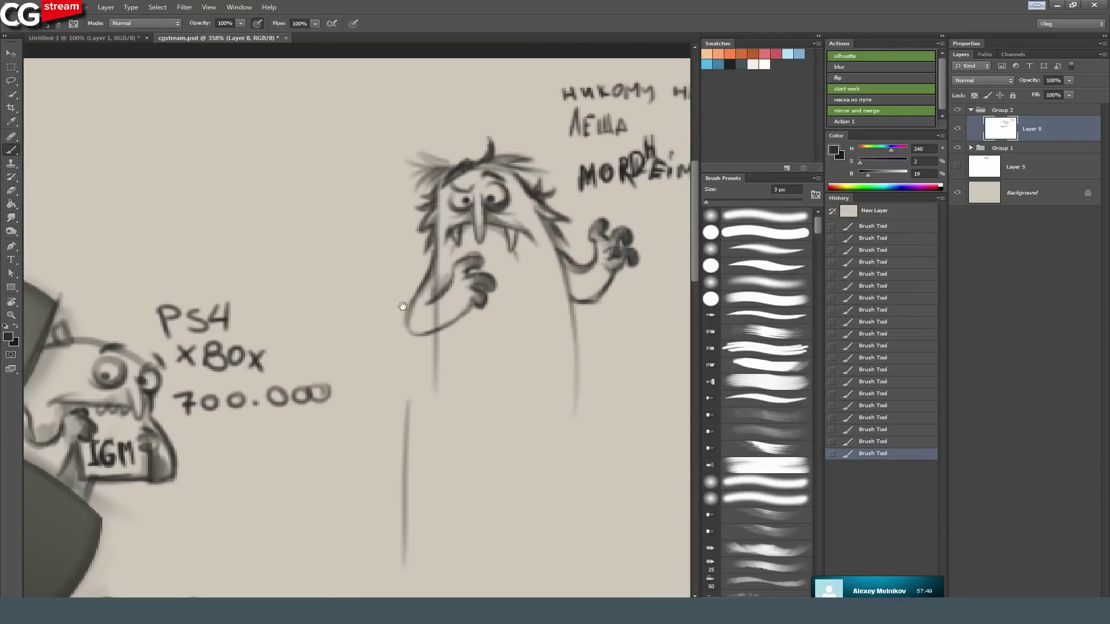
pyautogui.moveTo(332, 200); pyautogui.dragTo(363, 217)
pyautogui.moveTo(385, 274)
pyautogui.mouseDown()
pyautogui.moveTo(385, 236)
pyautogui.moveTo(306, 185)
pyautogui.mouseUp()
pyautogui.moveTo(307, 284)
pyautogui.mouseDown()
pyautogui.moveTo(263, 214)
pyautogui.moveTo(224, 193)
pyautogui.moveTo(223, 130)
pyautogui.moveTo(203, 117)
pyautogui.moveTo(231, 98)
pyautogui.mouseUp()
pyautogui.moveTo(305, 184)
pyautogui.mouseDown()
pyautogui.moveTo(263, 122)
pyautogui.moveTo(234, 143)
pyautogui.mouseUp()
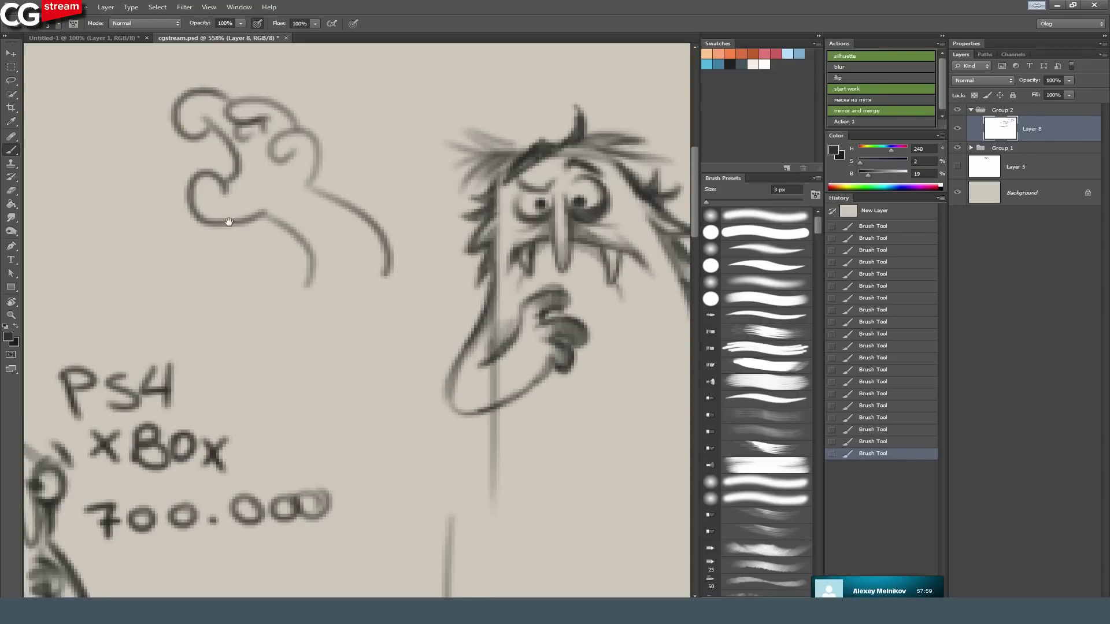
pyautogui.moveTo(228, 222); pyautogui.dragTo(260, 253)
# Shade the gap between the cartoon hand's curled fingers with sampled mid-grey tones.
pyautogui.moveTo(283, 161)
pyautogui.mouseDown()
pyautogui.moveTo(245, 159)
pyautogui.moveTo(313, 158)
pyautogui.moveTo(291, 171)
pyautogui.moveTo(299, 195)
pyautogui.mouseUp()
pyautogui.keyDown('alt'); pyautogui.click(297, 155); pyautogui.keyUp('alt')
pyautogui.keyDown('alt'); pyautogui.click(266, 162); pyautogui.keyUp('alt')
pyautogui.moveTo(303, 238); pyautogui.dragTo(245, 251)
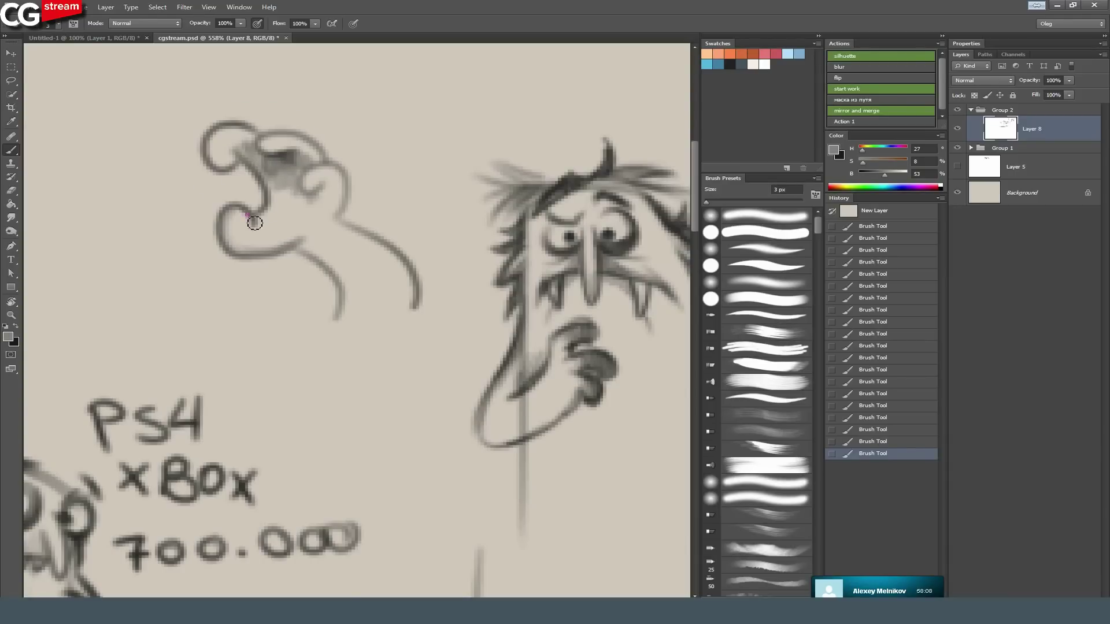
pyautogui.moveTo(342, 167); pyautogui.dragTo(337, 225)
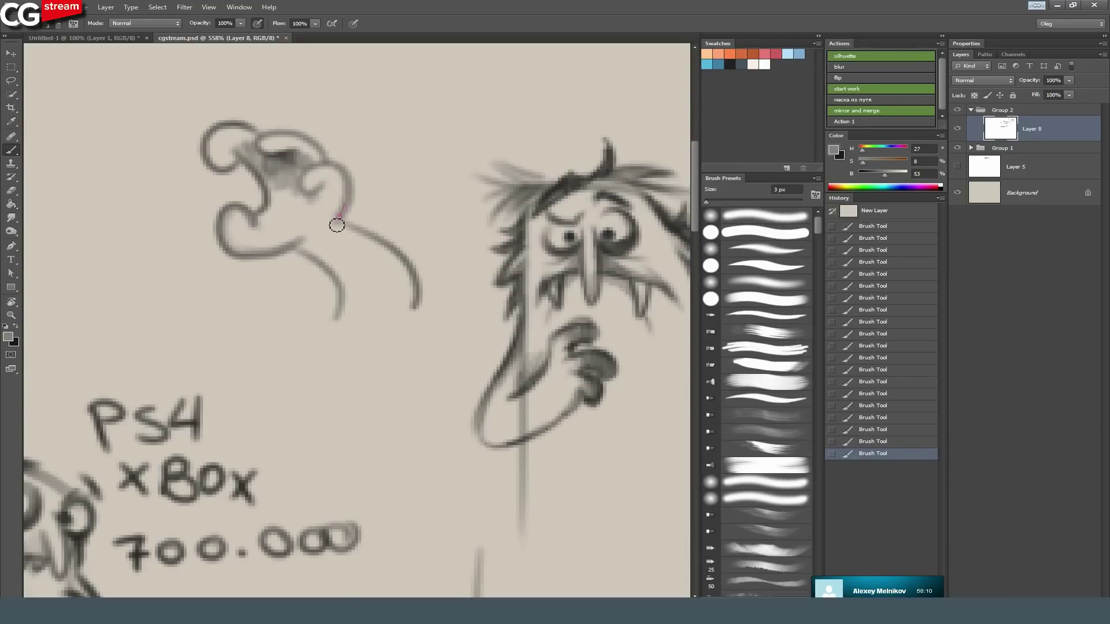
# Darken the curl of the cartoon hand's knuckle beside the shading with a darker sampled grey.
pyautogui.keyDown('alt'); pyautogui.click(291, 155); pyautogui.keyUp('alt')
pyautogui.keyDown('alt'); pyautogui.click(564, 183); pyautogui.keyUp('alt')
pyautogui.moveTo(322, 167)
pyautogui.mouseDown()
pyautogui.moveTo(299, 182)
pyautogui.moveTo(331, 188)
pyautogui.mouseUp()
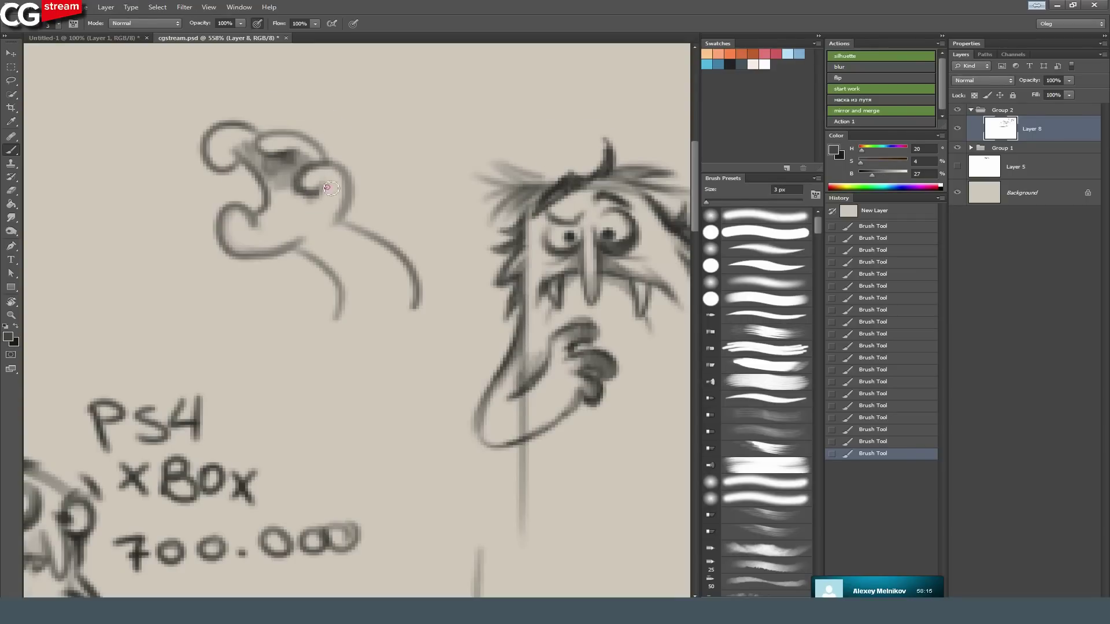
# Strengthen the cartoon hand's lower palm line and extend both forearm contours.
pyautogui.moveTo(238, 329); pyautogui.dragTo(440, 308)
pyautogui.moveTo(499, 222)
pyautogui.mouseDown()
pyautogui.moveTo(445, 233)
pyautogui.moveTo(426, 221)
pyautogui.mouseUp()
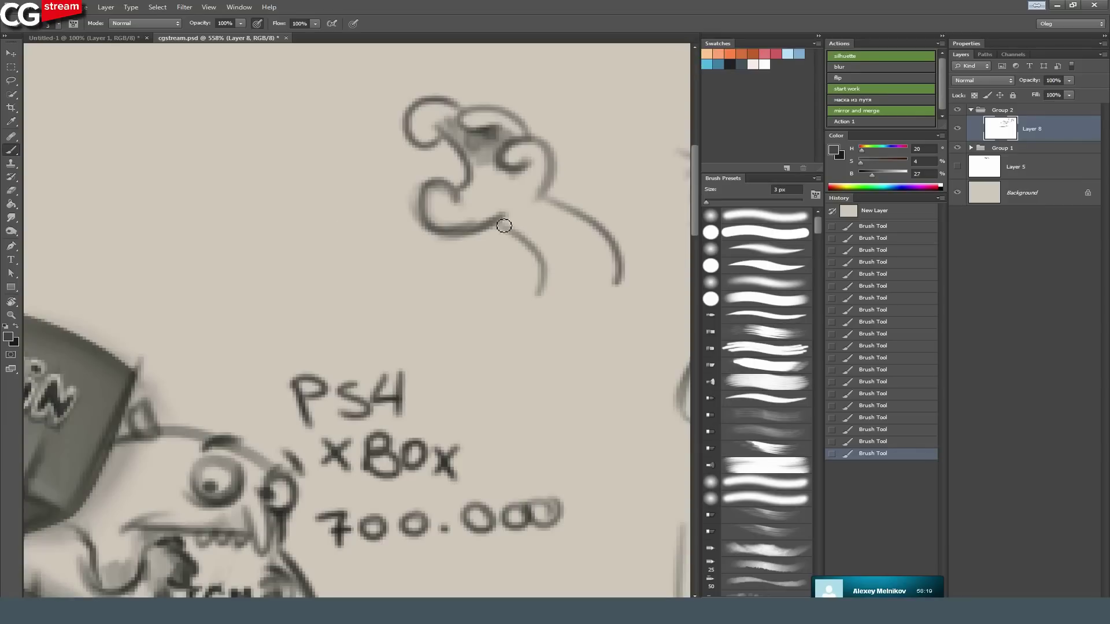
pyautogui.moveTo(494, 224); pyautogui.dragTo(532, 293)
pyautogui.moveTo(546, 254); pyautogui.dragTo(527, 298)
pyautogui.moveTo(610, 237); pyautogui.dragTo(612, 288)
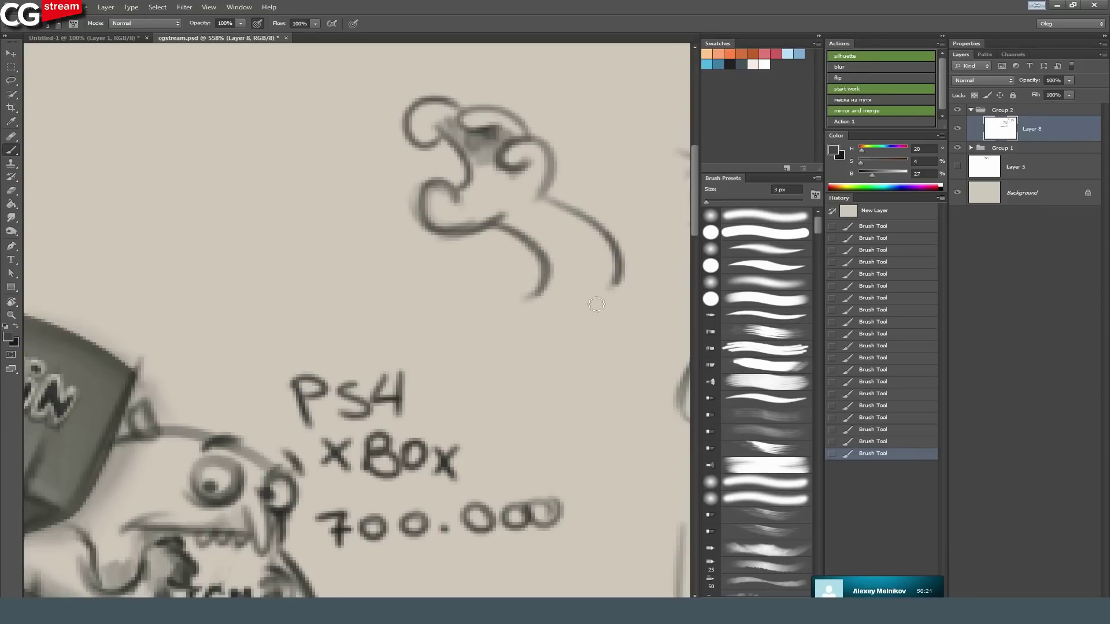
# Redraw the cartoon hand's finger contours more sharply with the near-black swatch and a 2 px brush.
pyautogui.click(732, 63)
pyautogui.moveTo(253, 292)
pyautogui.mouseDown()
pyautogui.moveTo(228, 243)
pyautogui.moveTo(203, 312)
pyautogui.mouseUp()
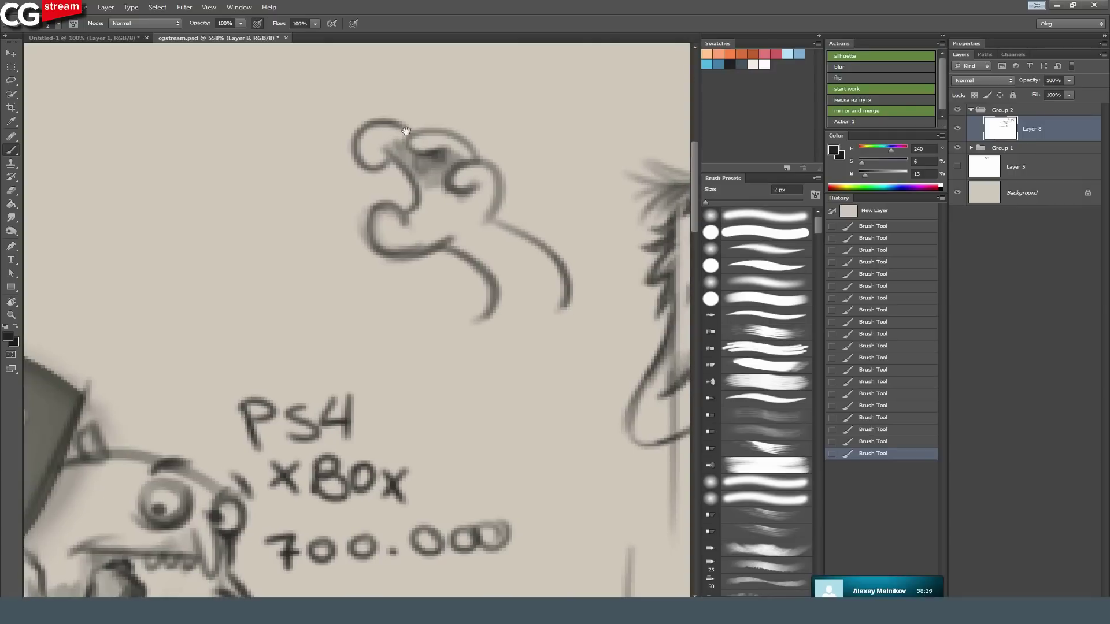
pyautogui.moveTo(384, 141)
pyautogui.mouseDown()
pyautogui.moveTo(395, 164)
pyautogui.moveTo(442, 148)
pyautogui.moveTo(477, 183)
pyautogui.mouseUp()
pyautogui.moveTo(421, 153)
pyautogui.mouseDown()
pyautogui.moveTo(460, 139)
pyautogui.moveTo(476, 152)
pyautogui.mouseUp()
pyautogui.moveTo(402, 129)
pyautogui.mouseDown()
pyautogui.moveTo(364, 137)
pyautogui.moveTo(376, 134)
pyautogui.moveTo(407, 169)
pyautogui.moveTo(406, 233)
pyautogui.moveTo(345, 266)
pyautogui.moveTo(396, 161)
pyautogui.moveTo(321, 281)
pyautogui.moveTo(288, 299)
pyautogui.moveTo(222, 433)
pyautogui.moveTo(268, 276)
pyautogui.moveTo(391, 300)
pyautogui.mouseUp()
pyautogui.moveTo(332, 270); pyautogui.dragTo(389, 262)
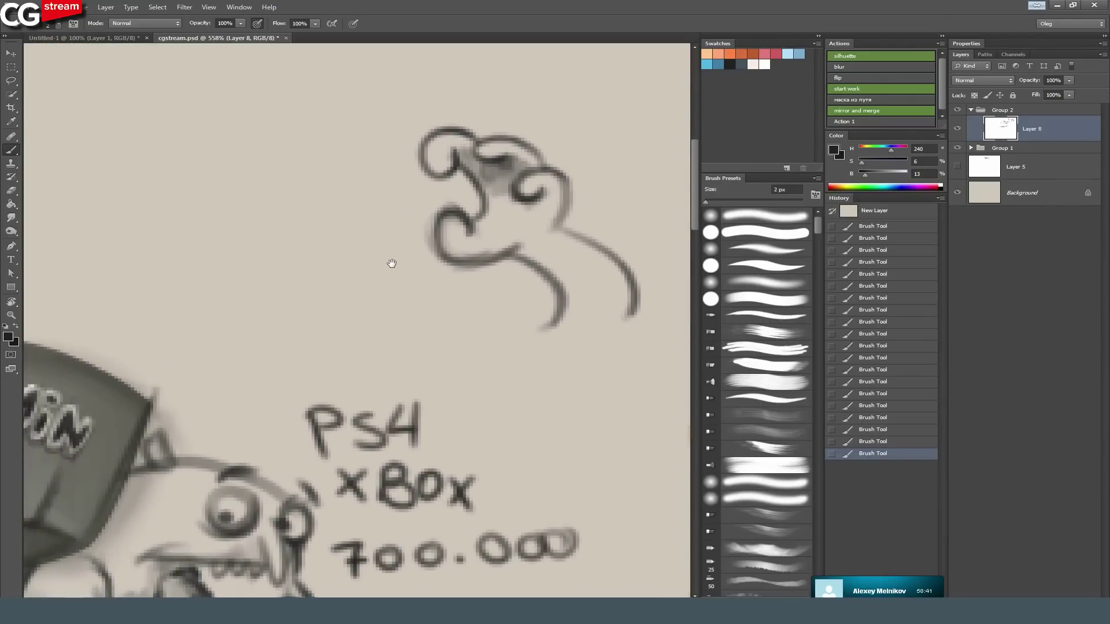
# Sketch a realistic reaching hand with its thumb and fingers beside the cartoon hand.
pyautogui.moveTo(316, 319)
pyautogui.mouseDown()
pyautogui.moveTo(350, 229)
pyautogui.moveTo(414, 302)
pyautogui.moveTo(337, 409)
pyautogui.moveTo(345, 418)
pyautogui.mouseUp()
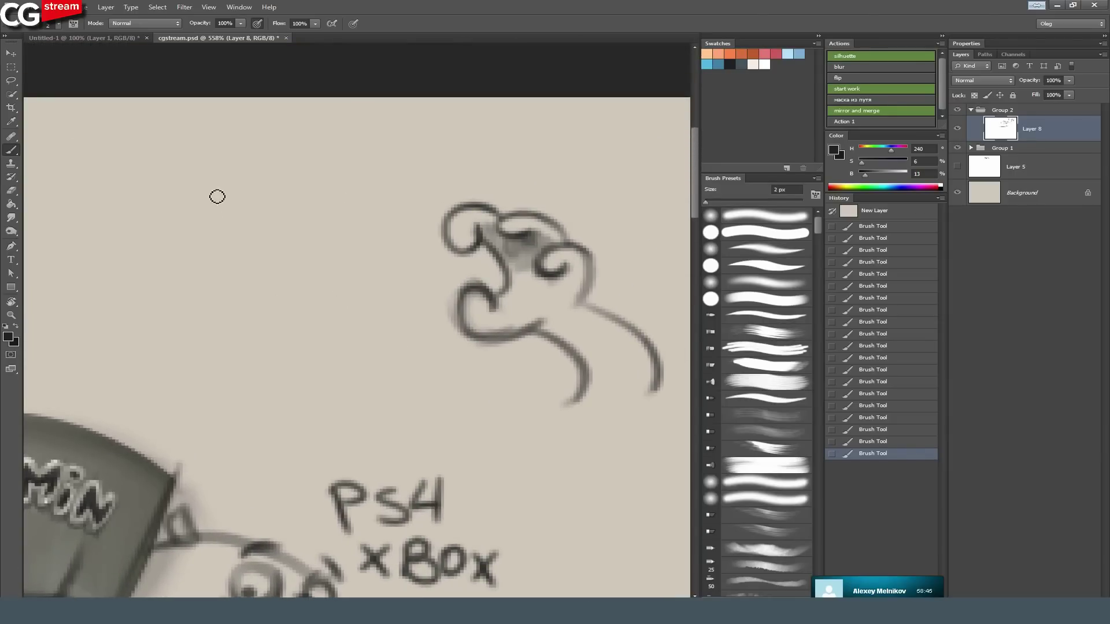
pyautogui.moveTo(237, 160)
pyautogui.mouseDown()
pyautogui.moveTo(304, 202)
pyautogui.moveTo(269, 184)
pyautogui.moveTo(397, 217)
pyautogui.moveTo(398, 254)
pyautogui.moveTo(360, 237)
pyautogui.moveTo(317, 254)
pyautogui.moveTo(315, 299)
pyautogui.moveTo(337, 330)
pyautogui.mouseUp()
pyautogui.moveTo(275, 250)
pyautogui.mouseDown()
pyautogui.moveTo(282, 305)
pyautogui.moveTo(312, 342)
pyautogui.mouseUp()
pyautogui.moveTo(336, 325)
pyautogui.mouseDown()
pyautogui.moveTo(362, 333)
pyautogui.moveTo(310, 344)
pyautogui.mouseUp()
pyautogui.moveTo(234, 235)
pyautogui.mouseDown()
pyautogui.moveTo(251, 281)
pyautogui.moveTo(315, 307)
pyautogui.moveTo(346, 299)
pyautogui.mouseUp()
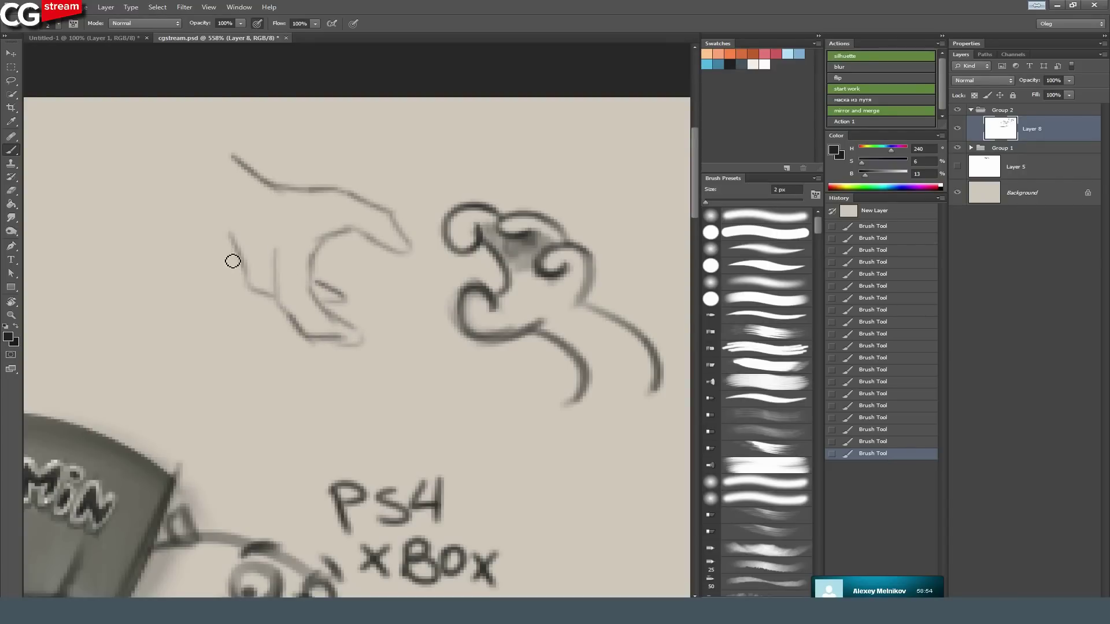
pyautogui.moveTo(234, 271)
pyautogui.mouseDown()
pyautogui.moveTo(266, 327)
pyautogui.moveTo(277, 315)
pyautogui.mouseUp()
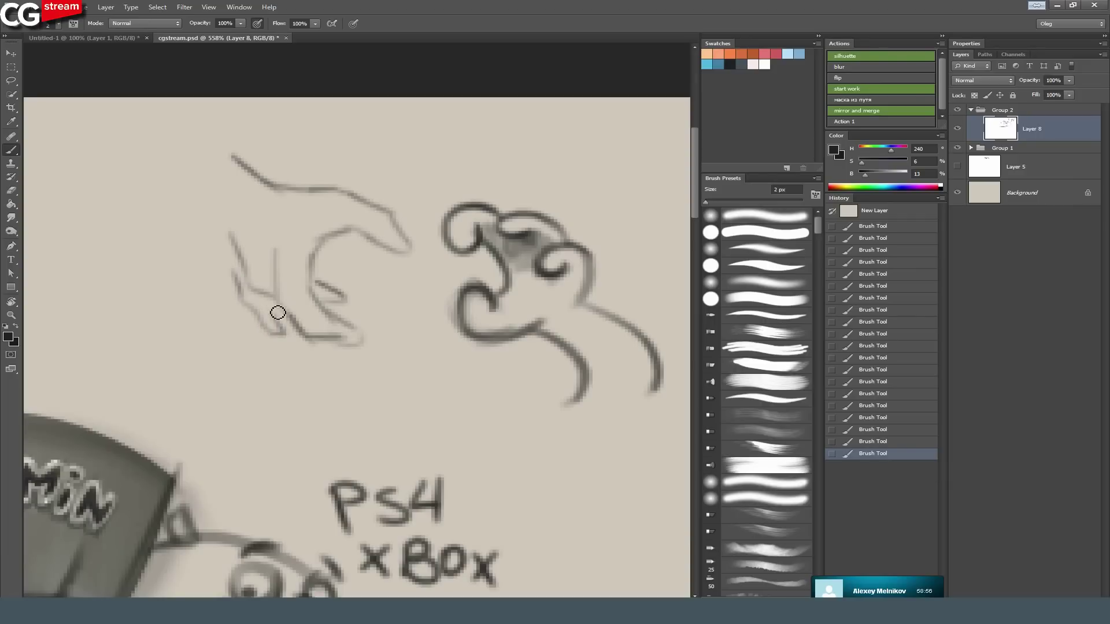
pyautogui.moveTo(193, 195); pyautogui.dragTo(232, 254)
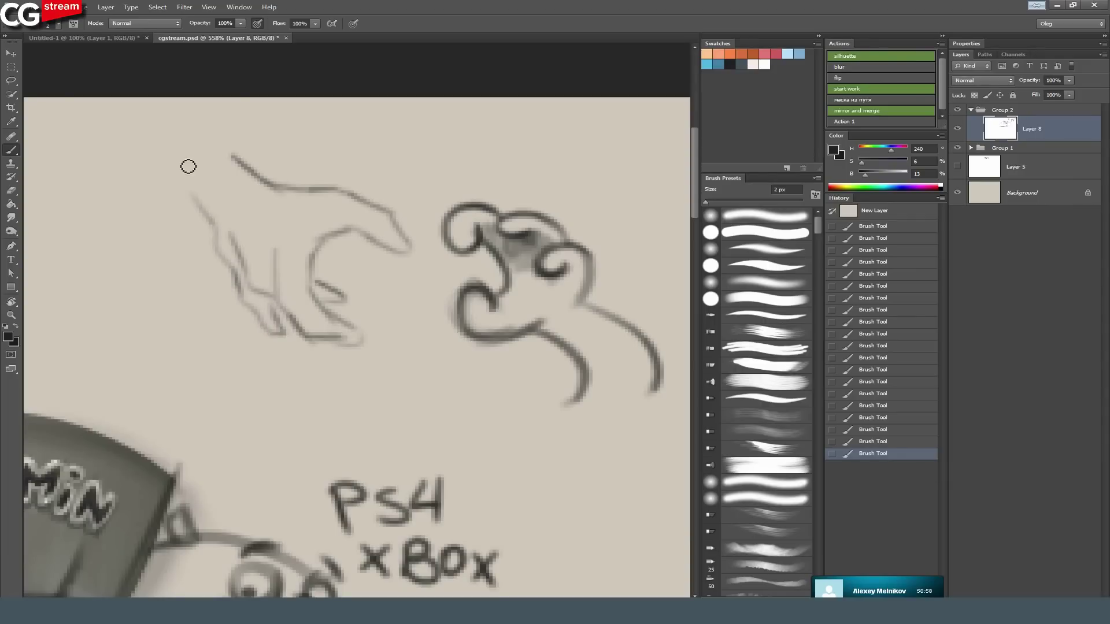
# Extend the realistic hand's forearm lines and thicken the inner curve between its thumb and fingers.
pyautogui.moveTo(296, 191)
pyautogui.mouseDown()
pyautogui.moveTo(245, 159)
pyautogui.moveTo(231, 110)
pyautogui.mouseUp()
pyautogui.moveTo(211, 229); pyautogui.dragTo(156, 142)
pyautogui.moveTo(365, 209)
pyautogui.mouseDown()
pyautogui.moveTo(332, 181)
pyautogui.moveTo(351, 215)
pyautogui.moveTo(375, 227)
pyautogui.moveTo(346, 223)
pyautogui.moveTo(385, 226)
pyautogui.moveTo(359, 181)
pyautogui.moveTo(354, 227)
pyautogui.moveTo(288, 206)
pyautogui.moveTo(271, 252)
pyautogui.moveTo(279, 260)
pyautogui.mouseUp()
pyautogui.moveTo(282, 222); pyautogui.dragTo(281, 270)
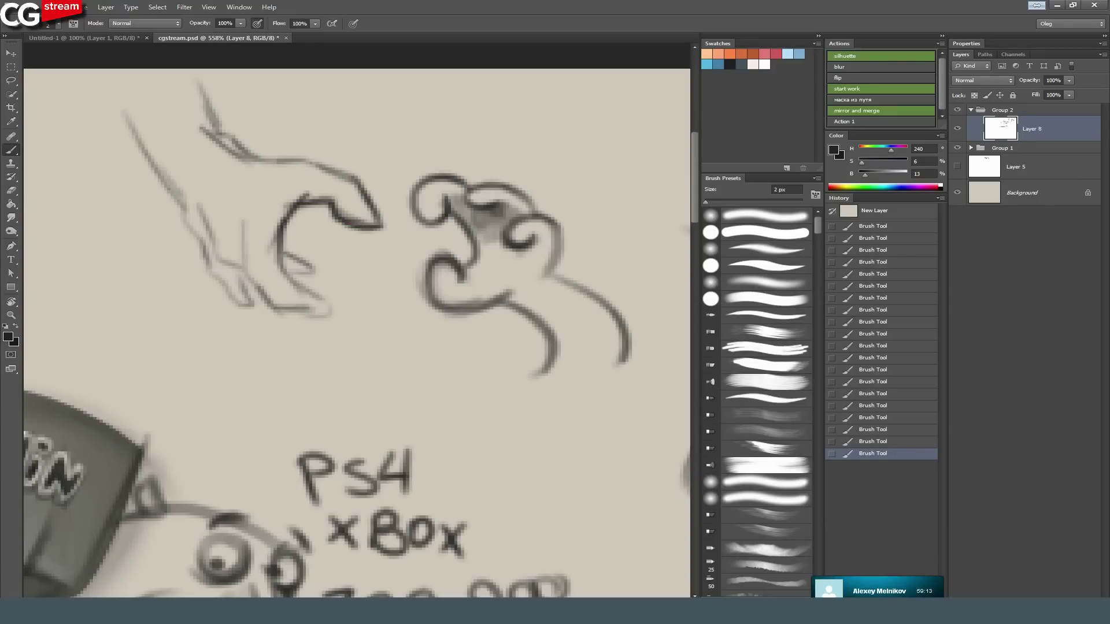
pyautogui.moveTo(238, 238)
pyautogui.mouseDown()
pyautogui.moveTo(248, 281)
pyautogui.moveTo(276, 290)
pyautogui.moveTo(245, 280)
pyautogui.moveTo(223, 267)
pyautogui.moveTo(243, 274)
pyautogui.moveTo(226, 266)
pyautogui.moveTo(244, 274)
pyautogui.moveTo(279, 239)
pyautogui.moveTo(315, 280)
pyautogui.mouseUp()
pyautogui.moveTo(239, 281); pyautogui.dragTo(277, 284)
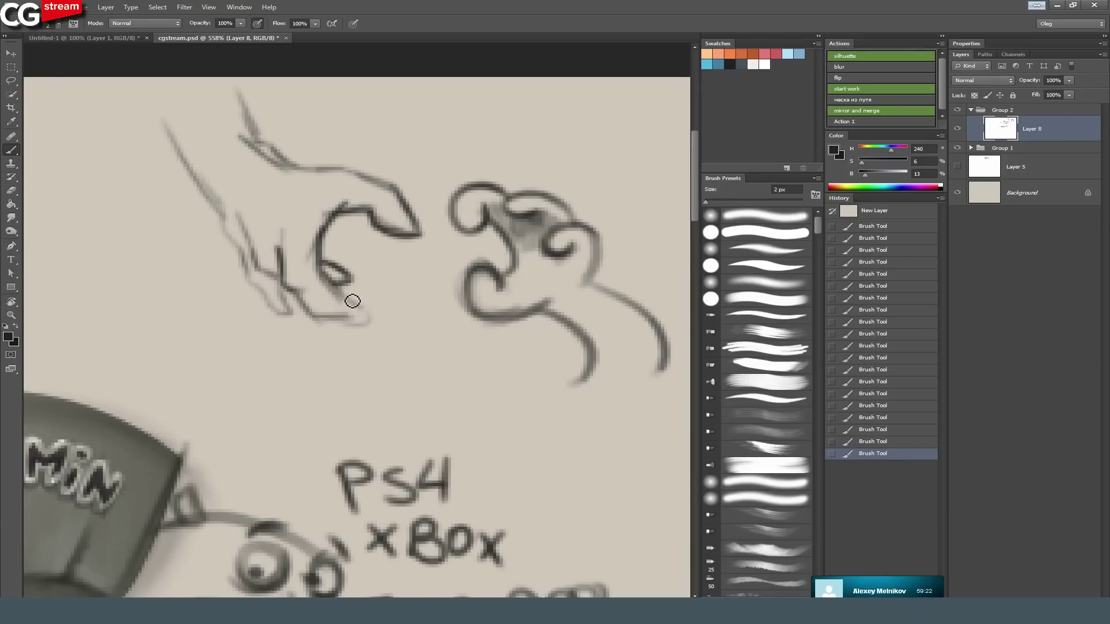
# Rotate the canvas and redraw the realistic hand's lower fingertips with darker lines.
pyautogui.moveTo(340, 289)
pyautogui.mouseDown()
pyautogui.moveTo(359, 311)
pyautogui.moveTo(372, 305)
pyautogui.moveTo(373, 319)
pyautogui.moveTo(336, 300)
pyautogui.mouseUp()
pyautogui.press('r')
pyautogui.moveTo(188, 318)
pyautogui.mouseDown()
pyautogui.moveTo(181, 213)
pyautogui.moveTo(349, 235)
pyautogui.moveTo(327, 241)
pyautogui.mouseUp()
pyautogui.moveTo(349, 304); pyautogui.dragTo(360, 324)
pyautogui.moveTo(348, 287)
pyautogui.mouseDown()
pyautogui.moveTo(353, 304)
pyautogui.moveTo(349, 283)
pyautogui.mouseUp()
pyautogui.press('r')
pyautogui.moveTo(318, 214)
pyautogui.mouseDown()
pyautogui.moveTo(178, 227)
pyautogui.moveTo(188, 277)
pyautogui.mouseUp()
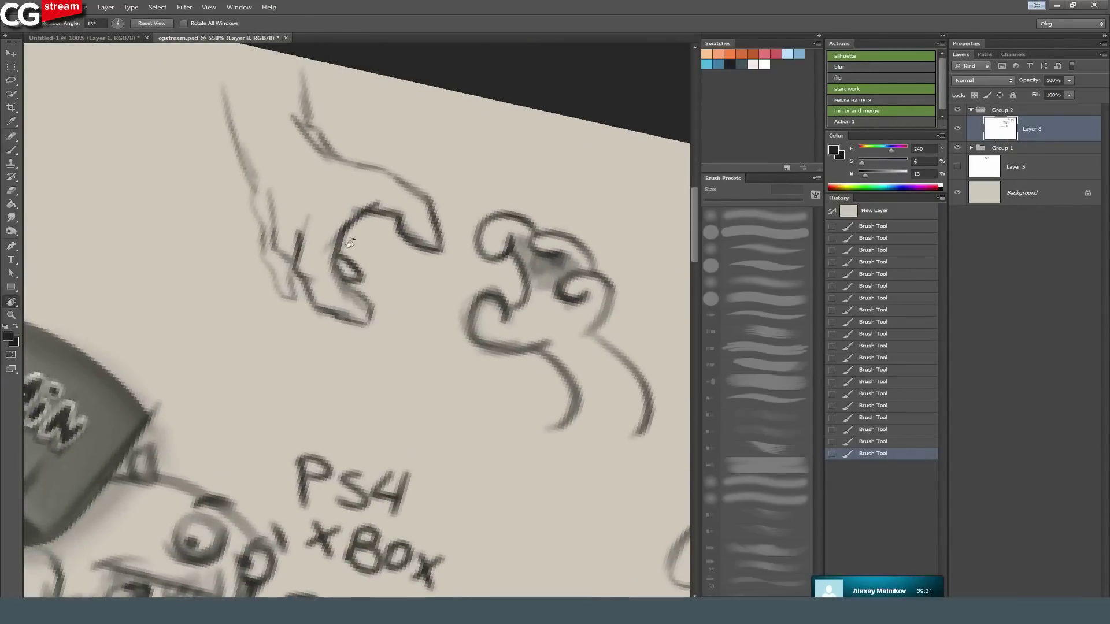
pyautogui.moveTo(347, 289); pyautogui.dragTo(369, 326)
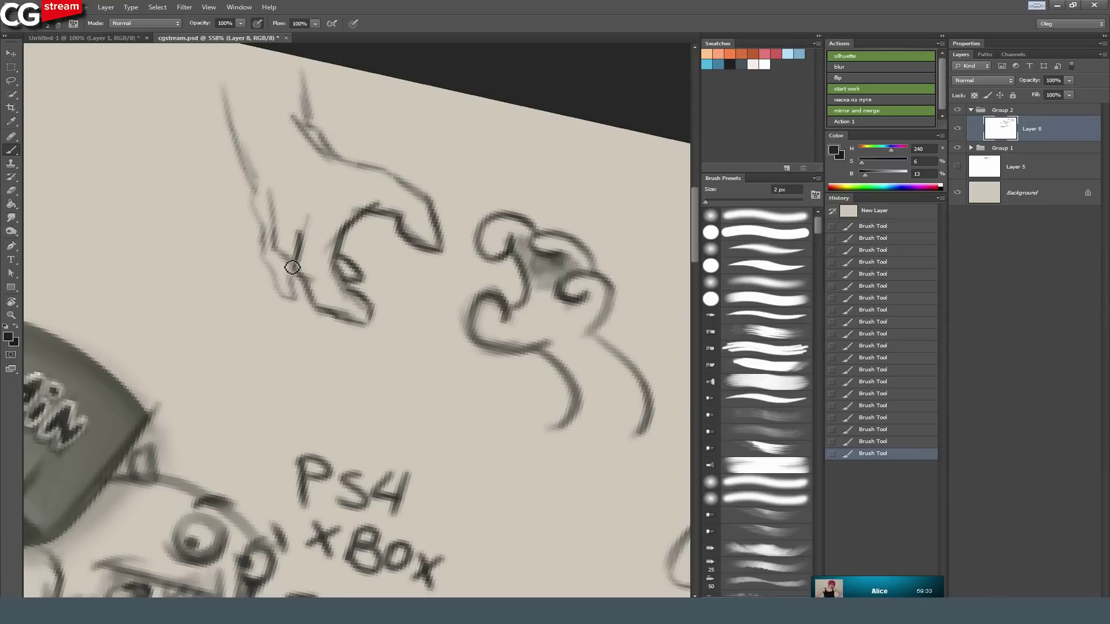
# Darken the realistic hand's arm and finger contours and shade its fingertips and finger joints.
pyautogui.moveTo(295, 269); pyautogui.dragTo(284, 214)
pyautogui.moveTo(248, 130)
pyautogui.mouseDown()
pyautogui.moveTo(256, 231)
pyautogui.moveTo(273, 275)
pyautogui.moveTo(266, 238)
pyautogui.moveTo(275, 271)
pyautogui.moveTo(305, 290)
pyautogui.moveTo(273, 267)
pyautogui.moveTo(305, 289)
pyautogui.moveTo(345, 271)
pyautogui.mouseUp()
pyautogui.moveTo(356, 158)
pyautogui.mouseDown()
pyautogui.moveTo(367, 210)
pyautogui.moveTo(358, 199)
pyautogui.mouseUp()
pyautogui.moveTo(336, 195)
pyautogui.mouseDown()
pyautogui.moveTo(318, 169)
pyautogui.moveTo(301, 62)
pyautogui.mouseUp()
pyautogui.moveTo(245, 175)
pyautogui.mouseDown()
pyautogui.moveTo(250, 67)
pyautogui.moveTo(246, 199)
pyautogui.mouseUp()
pyautogui.moveTo(408, 332)
pyautogui.mouseDown()
pyautogui.moveTo(305, 201)
pyautogui.moveTo(279, 222)
pyautogui.mouseUp()
pyautogui.moveTo(241, 133)
pyautogui.mouseDown()
pyautogui.moveTo(331, 175)
pyautogui.moveTo(317, 170)
pyautogui.moveTo(330, 215)
pyautogui.moveTo(304, 226)
pyautogui.moveTo(328, 217)
pyautogui.moveTo(340, 227)
pyautogui.moveTo(341, 199)
pyautogui.moveTo(335, 219)
pyautogui.moveTo(324, 190)
pyautogui.moveTo(324, 207)
pyautogui.moveTo(301, 190)
pyautogui.mouseUp()
pyautogui.moveTo(272, 284)
pyautogui.mouseDown()
pyautogui.moveTo(239, 290)
pyautogui.moveTo(218, 263)
pyautogui.moveTo(234, 274)
pyautogui.moveTo(243, 267)
pyautogui.moveTo(188, 249)
pyautogui.moveTo(195, 243)
pyautogui.moveTo(196, 253)
pyautogui.moveTo(176, 228)
pyautogui.moveTo(200, 229)
pyautogui.mouseUp()
pyautogui.moveTo(279, 224); pyautogui.dragTo(381, 312)
# Straighten the canvas and thicken the cartoon hand's knuckle, thumb and forearm contours with near-black.
pyautogui.press('r')
pyautogui.moveTo(540, 414); pyautogui.dragTo(559, 364)
pyautogui.press('b')
pyautogui.moveTo(515, 322); pyautogui.dragTo(327, 247)
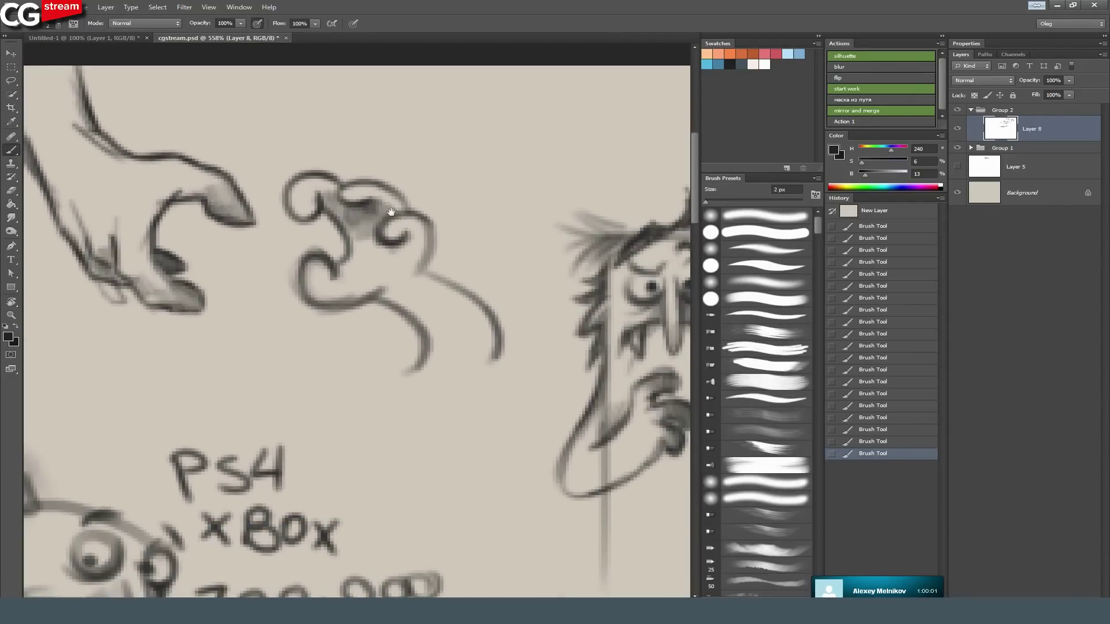
pyautogui.keyDown('alt'); pyautogui.click(382, 46); pyautogui.keyUp('alt')
pyautogui.moveTo(414, 214)
pyautogui.mouseDown()
pyautogui.moveTo(438, 260)
pyautogui.moveTo(326, 294)
pyautogui.moveTo(340, 270)
pyautogui.mouseUp()
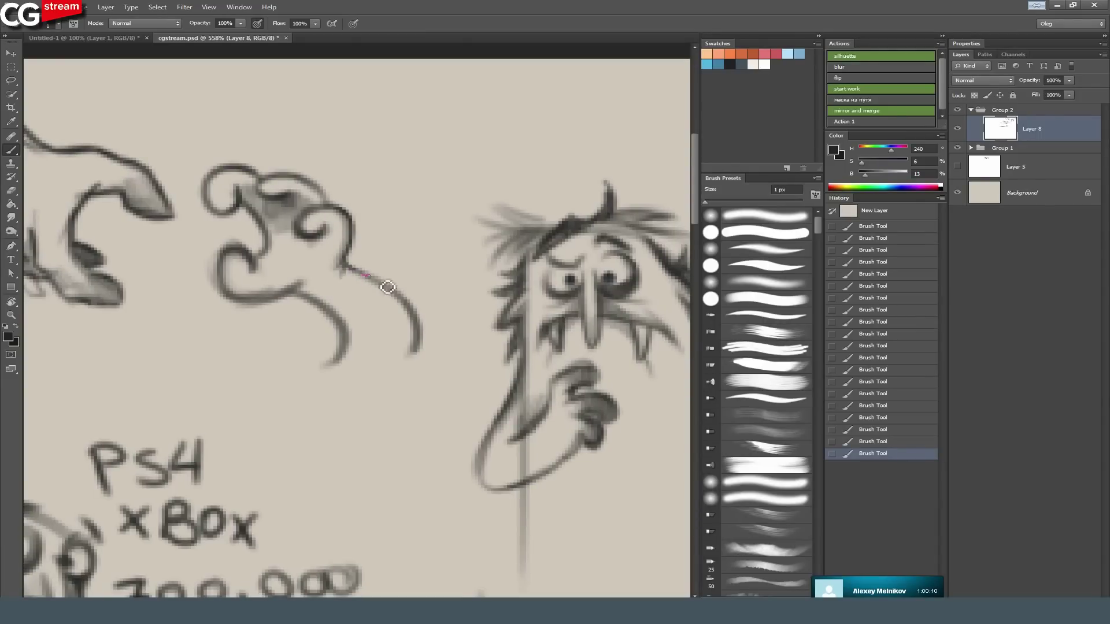
pyautogui.moveTo(294, 294)
pyautogui.mouseDown()
pyautogui.moveTo(342, 329)
pyautogui.moveTo(343, 360)
pyautogui.mouseUp()
pyautogui.moveTo(419, 318)
pyautogui.mouseDown()
pyautogui.moveTo(407, 367)
pyautogui.moveTo(392, 376)
pyautogui.mouseUp()
pyautogui.moveTo(303, 291)
pyautogui.mouseDown()
pyautogui.moveTo(284, 304)
pyautogui.moveTo(305, 290)
pyautogui.moveTo(231, 295)
pyautogui.moveTo(263, 305)
pyautogui.moveTo(237, 294)
pyautogui.mouseUp()
pyautogui.moveTo(243, 252); pyautogui.dragTo(255, 270)
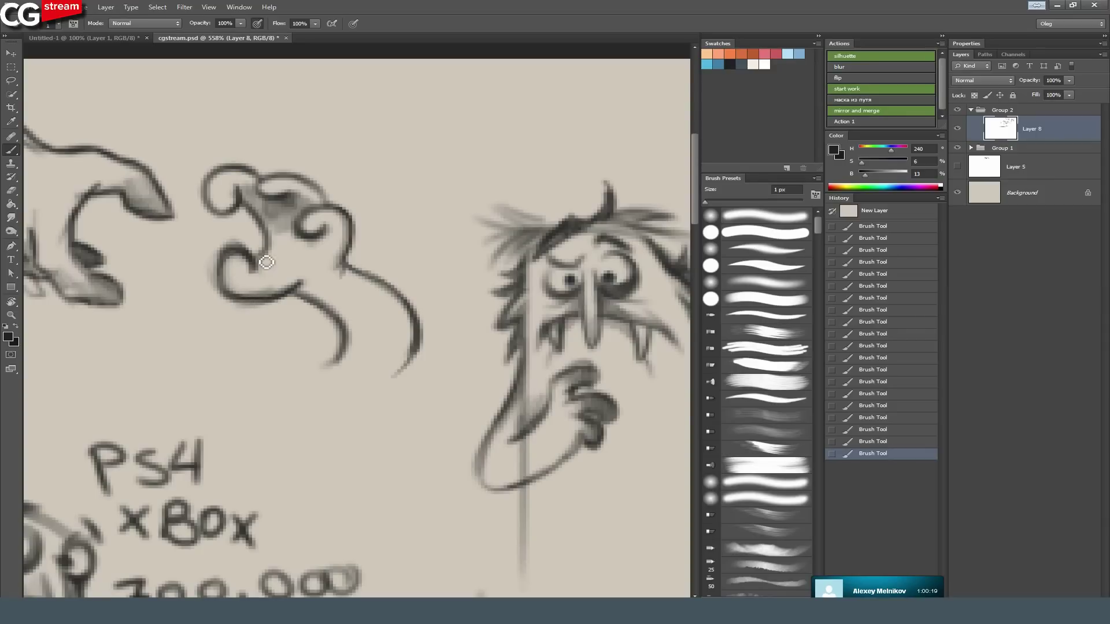
# Handwrite "КАК?" and "ТАК" between the two hands, with an arrow pointing to the cartoon hand.
pyautogui.moveTo(221, 371)
pyautogui.mouseDown()
pyautogui.moveTo(414, 314)
pyautogui.moveTo(422, 364)
pyautogui.moveTo(370, 308)
pyautogui.mouseUp()
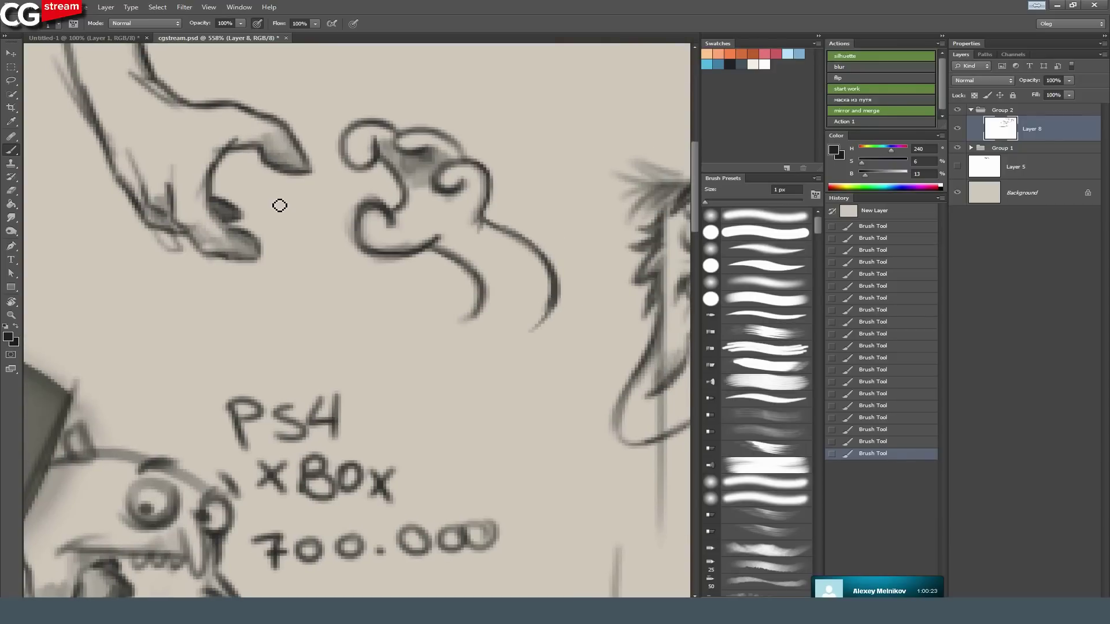
pyautogui.moveTo(274, 211); pyautogui.dragTo(339, 207)
pyautogui.click(337, 214)
pyautogui.moveTo(295, 253)
pyautogui.mouseDown()
pyautogui.moveTo(315, 266)
pyautogui.moveTo(381, 266)
pyautogui.moveTo(346, 303)
pyautogui.mouseUp()
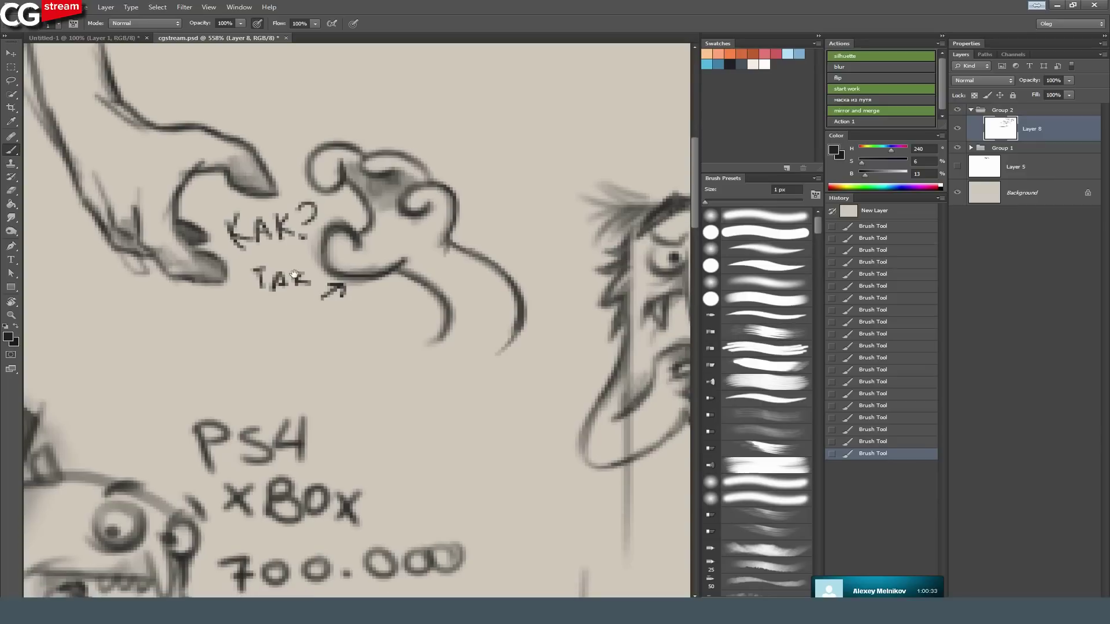
pyautogui.moveTo(310, 269)
pyautogui.mouseDown()
pyautogui.moveTo(304, 289)
pyautogui.moveTo(316, 287)
pyautogui.mouseUp()
# Look over the hand sketches, the shaggy character, the notes and the logo lettering across the canvas.
pyautogui.moveTo(438, 415)
pyautogui.mouseDown()
pyautogui.moveTo(401, 286)
pyautogui.moveTo(359, 263)
pyautogui.moveTo(388, 348)
pyautogui.moveTo(347, 322)
pyautogui.moveTo(359, 335)
pyautogui.moveTo(470, 372)
pyautogui.moveTo(465, 361)
pyautogui.mouseUp()
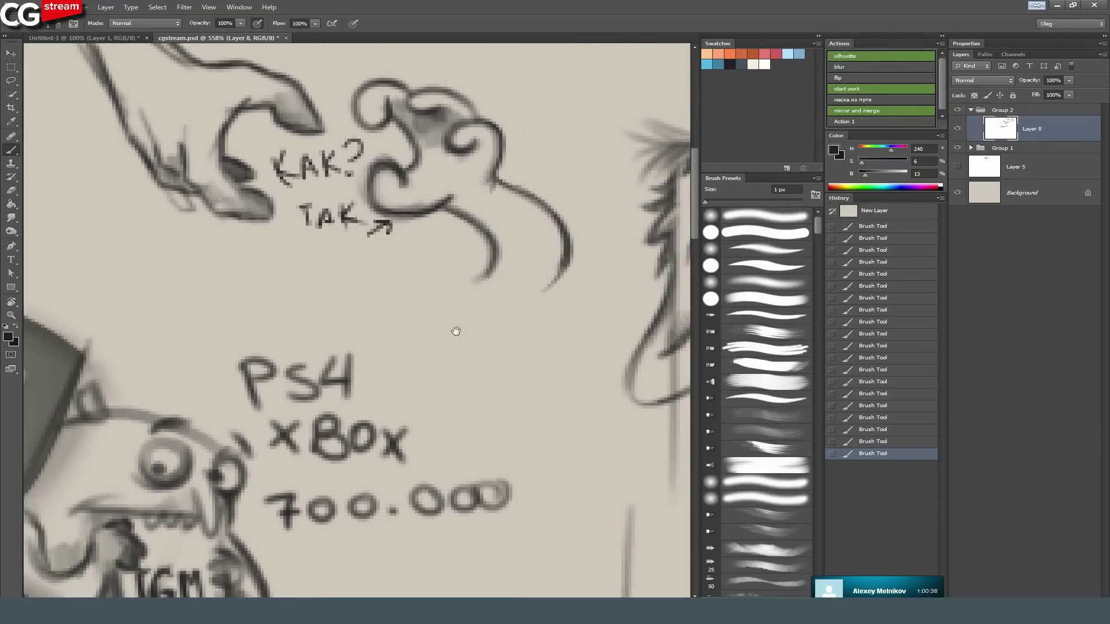
pyautogui.scroll(-3, 455, 331)
pyautogui.moveTo(405, 399); pyautogui.dragTo(230, 341)
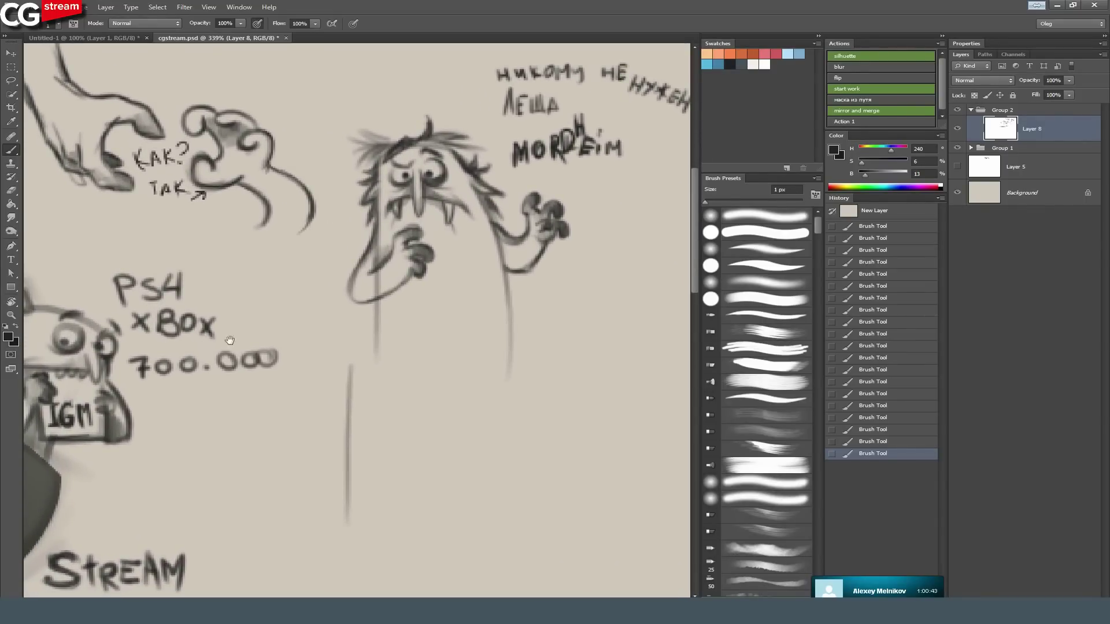
pyautogui.moveTo(118, 396); pyautogui.dragTo(463, 374)
pyautogui.moveTo(248, 380); pyautogui.dragTo(63, 405)
pyautogui.moveTo(604, 351); pyautogui.dragTo(360, 365)
pyautogui.moveTo(116, 578); pyautogui.dragTo(364, 562)
pyautogui.moveTo(221, 308); pyautogui.dragTo(217, 349)
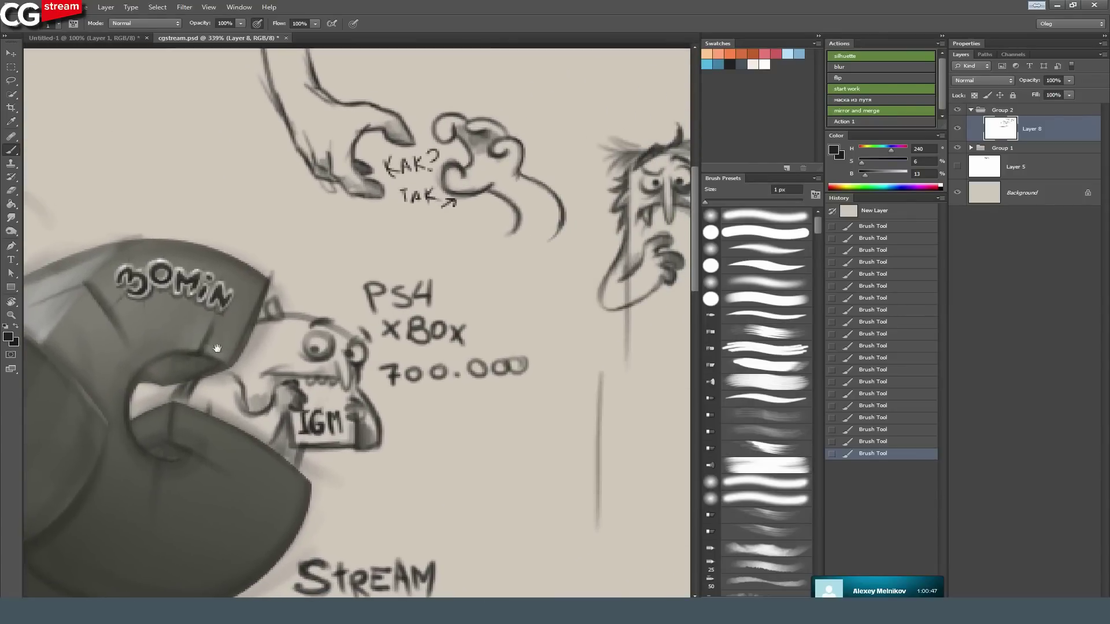
# Examine the shaggy character's face and arms against the two comparative hand sketches and notes.
pyautogui.moveTo(476, 278); pyautogui.dragTo(324, 289)
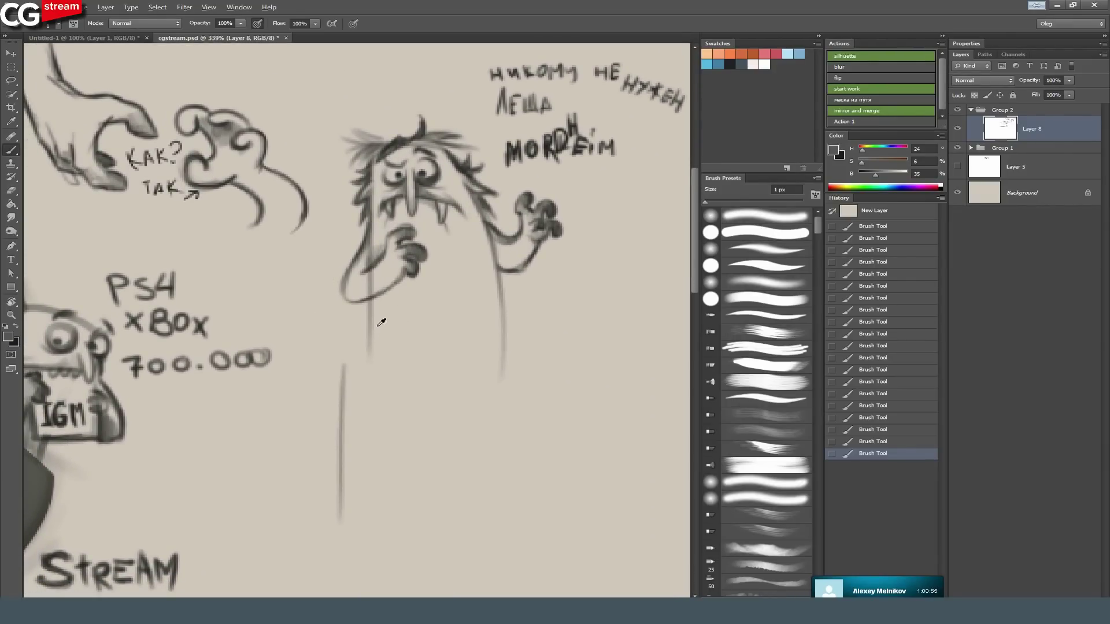
pyautogui.moveTo(275, 371); pyautogui.dragTo(403, 317)
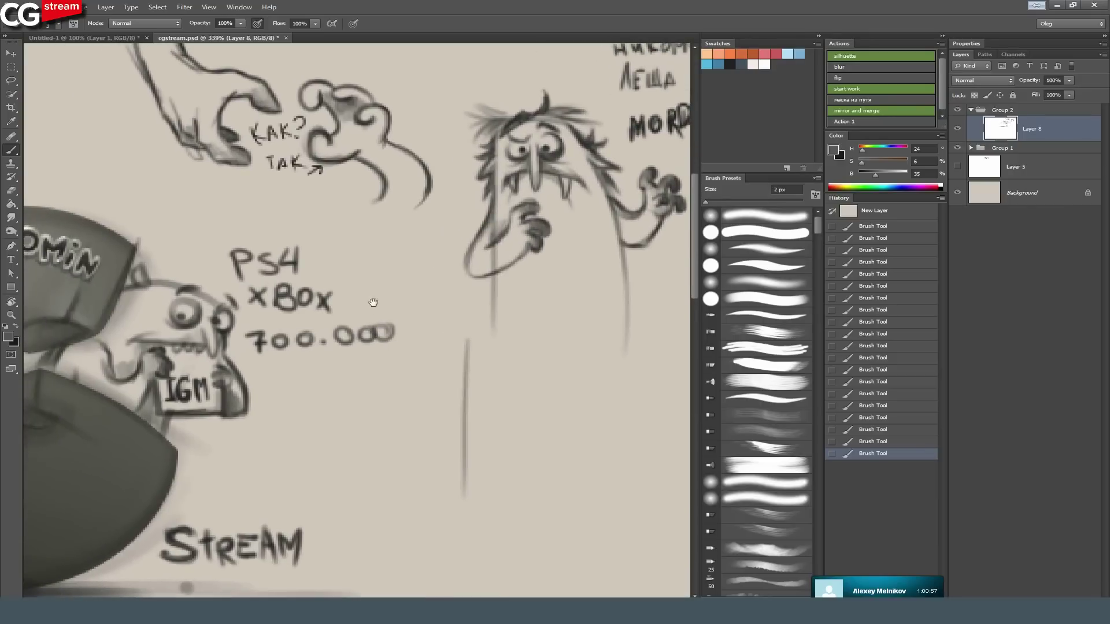
pyautogui.moveTo(453, 181); pyautogui.dragTo(381, 256)
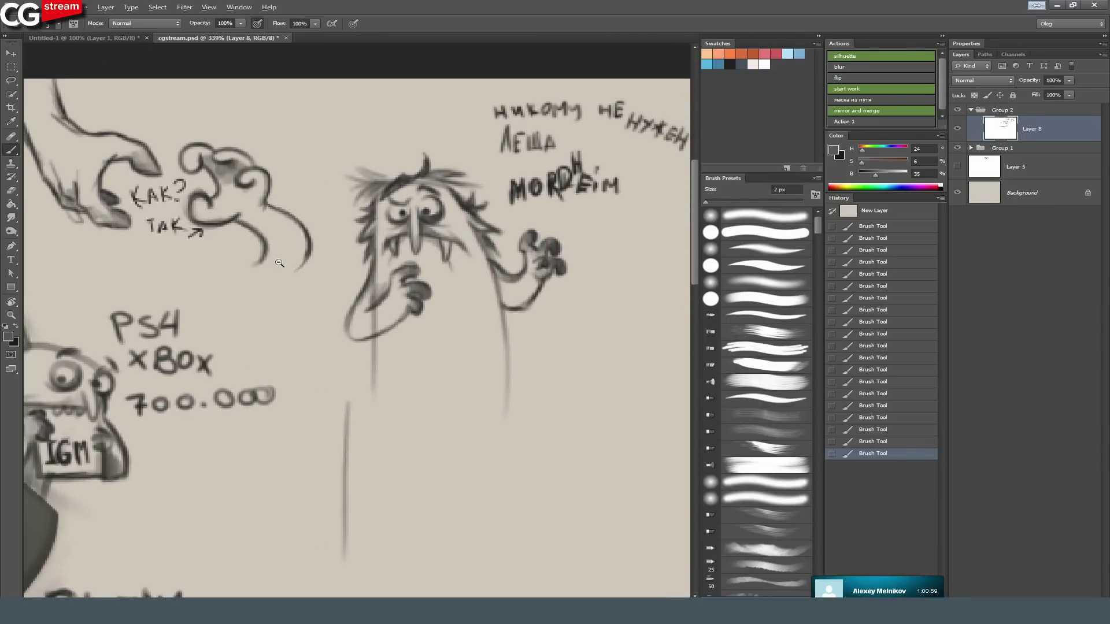
pyautogui.moveTo(259, 249); pyautogui.dragTo(348, 202)
pyautogui.moveTo(312, 358); pyautogui.dragTo(306, 344)
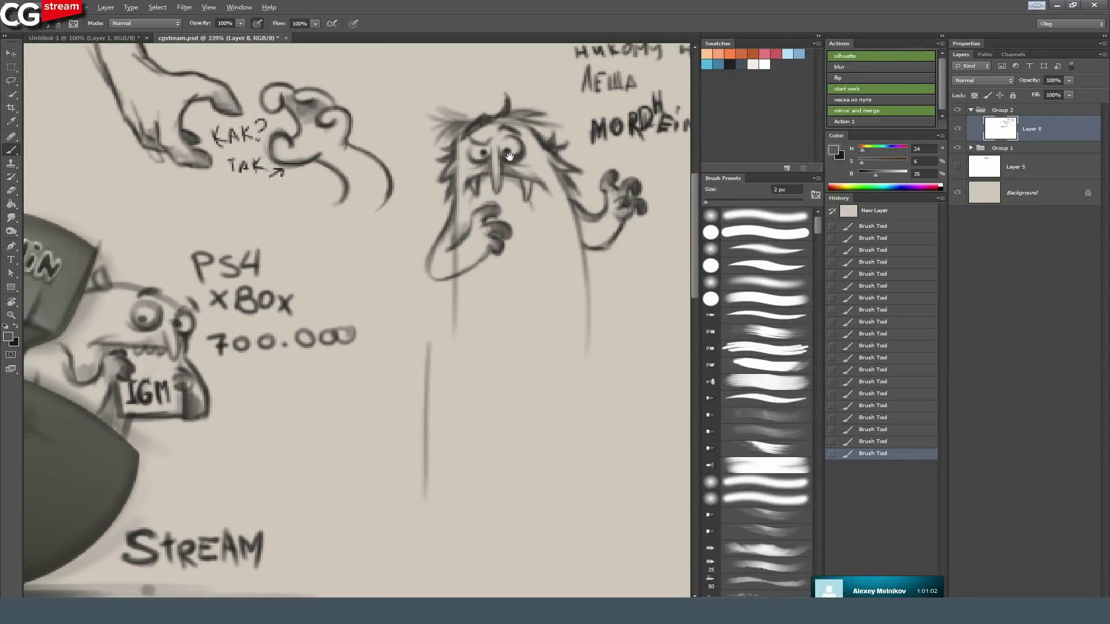
pyautogui.moveTo(509, 156); pyautogui.dragTo(504, 168)
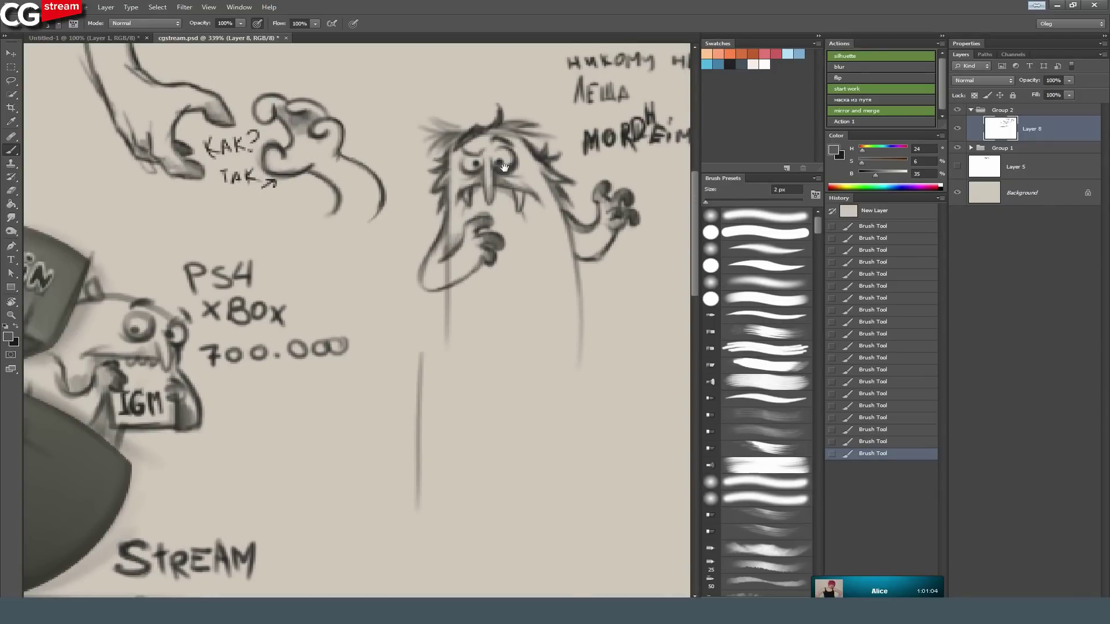
pyautogui.moveTo(504, 166); pyautogui.dragTo(487, 246)
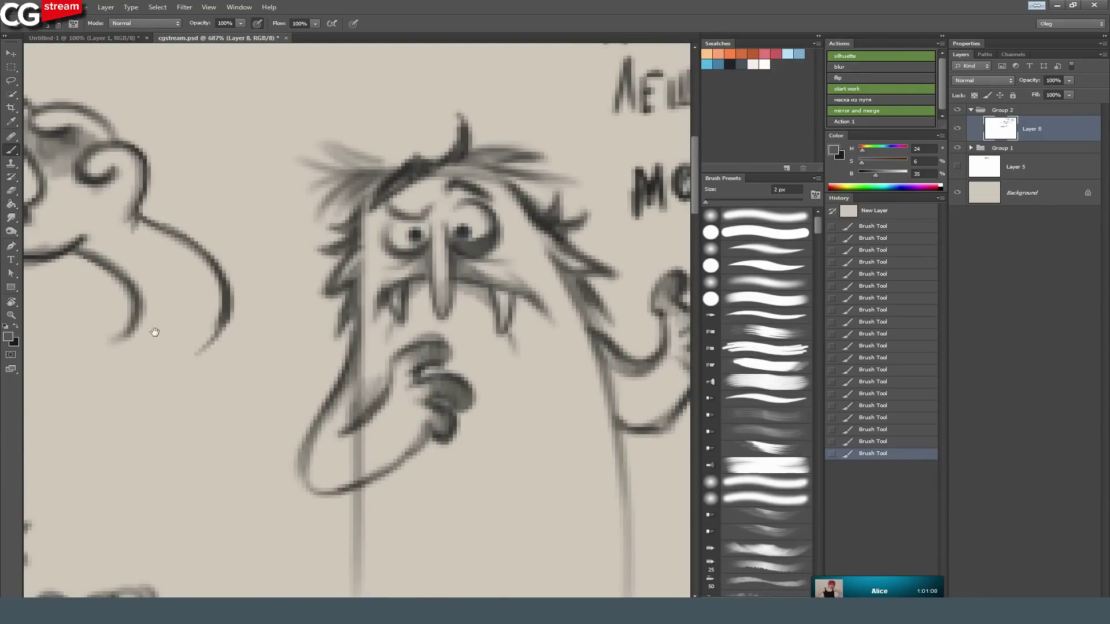
# Extend the cartoon hand's outer forearm contour in a curve and add a soft crease stroke inside the inner contour.
pyautogui.moveTo(155, 332); pyautogui.dragTo(436, 284)
pyautogui.moveTo(430, 325); pyautogui.dragTo(427, 330)
pyautogui.moveTo(433, 259); pyautogui.dragTo(385, 336)
pyautogui.moveTo(529, 252); pyautogui.dragTo(463, 343)
pyautogui.moveTo(521, 296)
pyautogui.mouseDown()
pyautogui.moveTo(479, 335)
pyautogui.moveTo(455, 340)
pyautogui.mouseUp()
pyautogui.moveTo(324, 320); pyautogui.dragTo(366, 311)
pyautogui.moveTo(463, 251); pyautogui.dragTo(411, 279)
pyautogui.moveTo(263, 329); pyautogui.dragTo(407, 289)
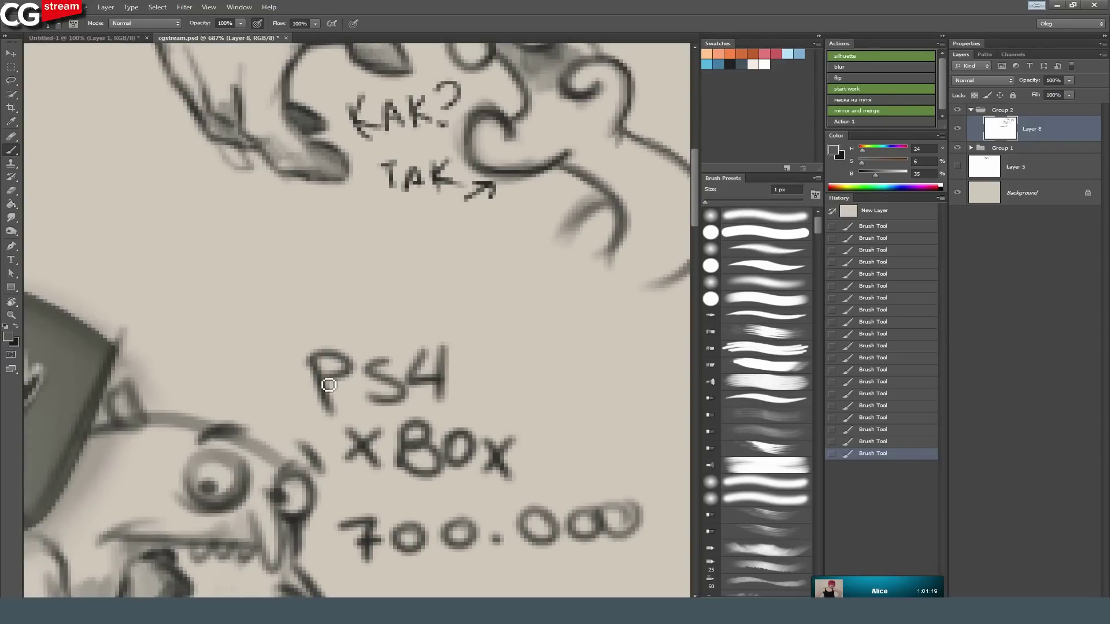
# Darken the crease inside the cartoon hand's forearm with the near-black swatch color.
pyautogui.moveTo(368, 211); pyautogui.dragTo(336, 281)
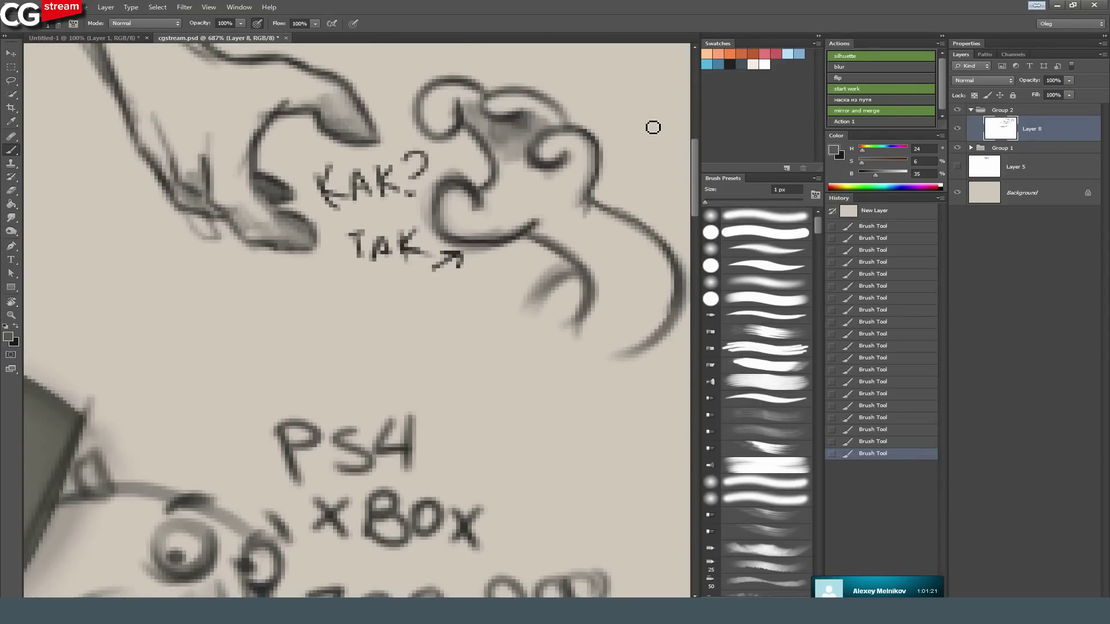
pyautogui.click(731, 63)
pyautogui.hscroll(5, 304, 344)
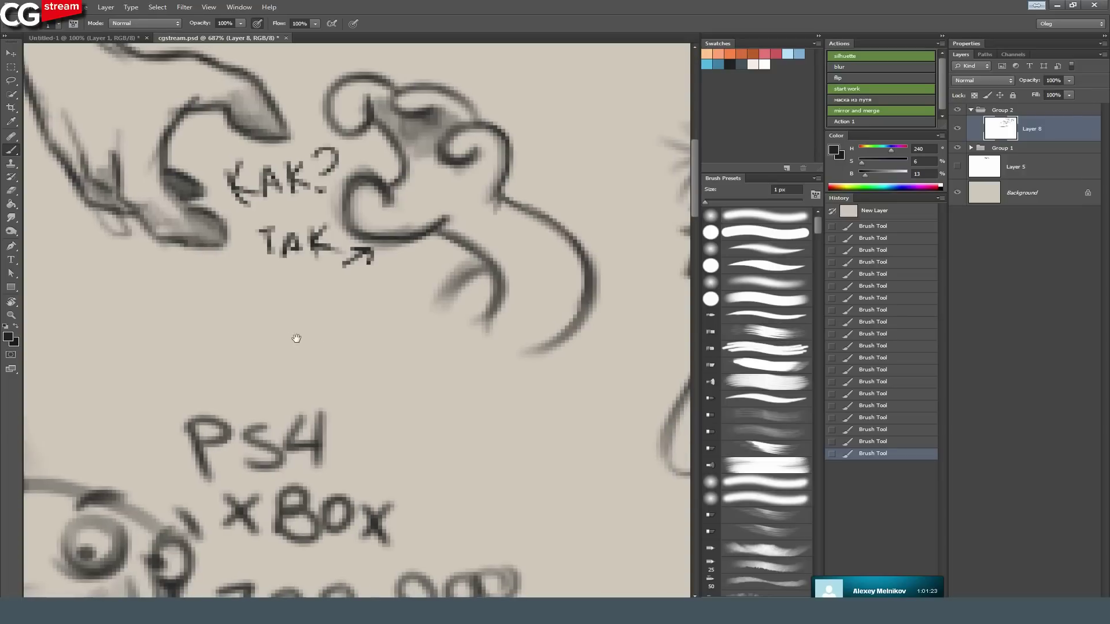
pyautogui.moveTo(493, 271); pyautogui.dragTo(440, 302)
pyautogui.moveTo(442, 400)
pyautogui.mouseDown()
pyautogui.moveTo(425, 404)
pyautogui.moveTo(345, 292)
pyautogui.mouseUp()
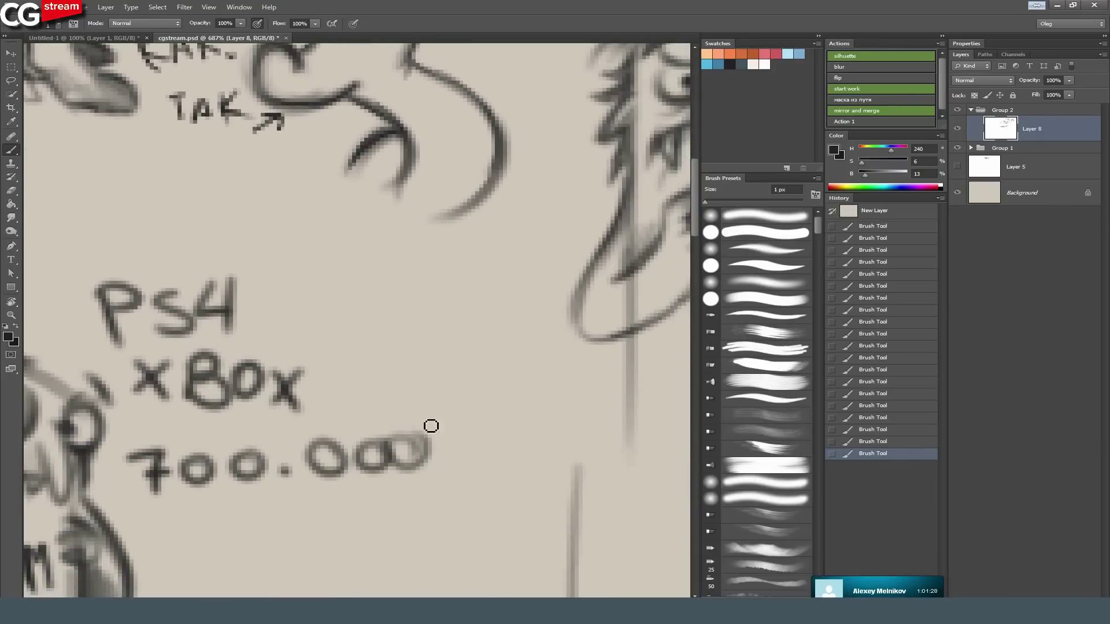
# Sketch a tapering bear's right body contour and rounded head top on the dark letter above the "30MiN" lettering.
pyautogui.moveTo(399, 460)
pyautogui.mouseDown()
pyautogui.moveTo(410, 444)
pyautogui.moveTo(297, 478)
pyautogui.moveTo(258, 473)
pyautogui.mouseUp()
pyautogui.moveTo(186, 482); pyautogui.dragTo(341, 348)
pyautogui.moveTo(451, 224); pyautogui.dragTo(583, 186)
pyautogui.moveTo(136, 111); pyautogui.dragTo(539, 458)
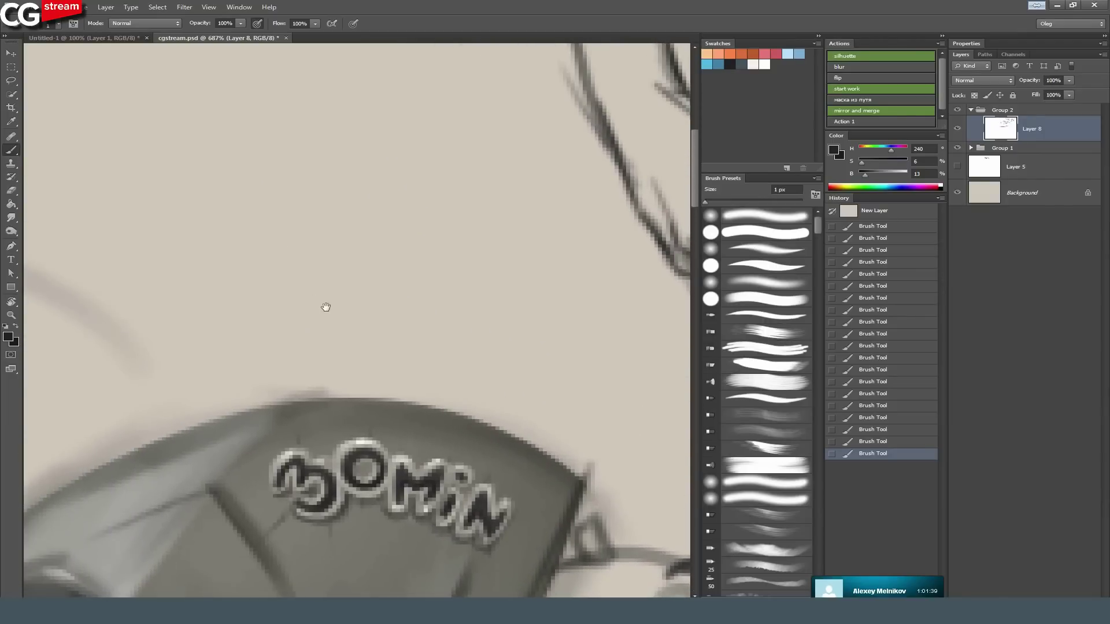
pyautogui.moveTo(434, 407); pyautogui.dragTo(348, 232)
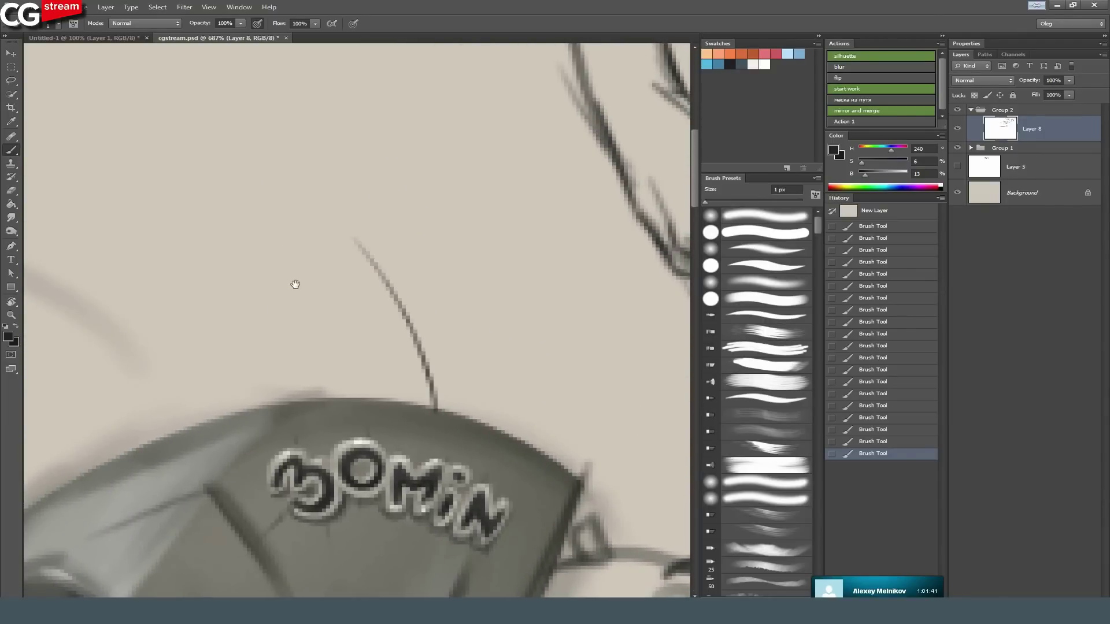
pyautogui.moveTo(436, 407); pyautogui.dragTo(346, 233)
pyautogui.moveTo(384, 271)
pyautogui.mouseDown()
pyautogui.moveTo(354, 245)
pyautogui.moveTo(312, 289)
pyautogui.moveTo(326, 226)
pyautogui.mouseUp()
pyautogui.moveTo(254, 324); pyautogui.dragTo(304, 349)
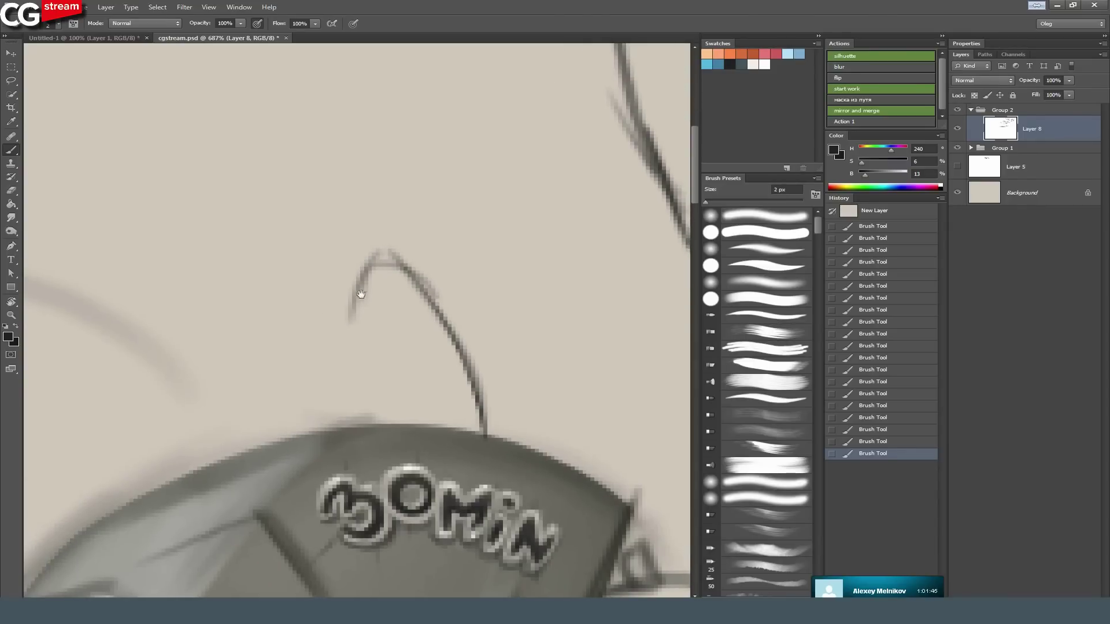
# Add two dark eyes, round ears, a nose and a mouth to the bear, and draw its left body contour.
pyautogui.click(376, 294)
pyautogui.click(403, 290)
pyautogui.click(403, 290)
pyautogui.click(402, 295)
pyautogui.click(376, 294)
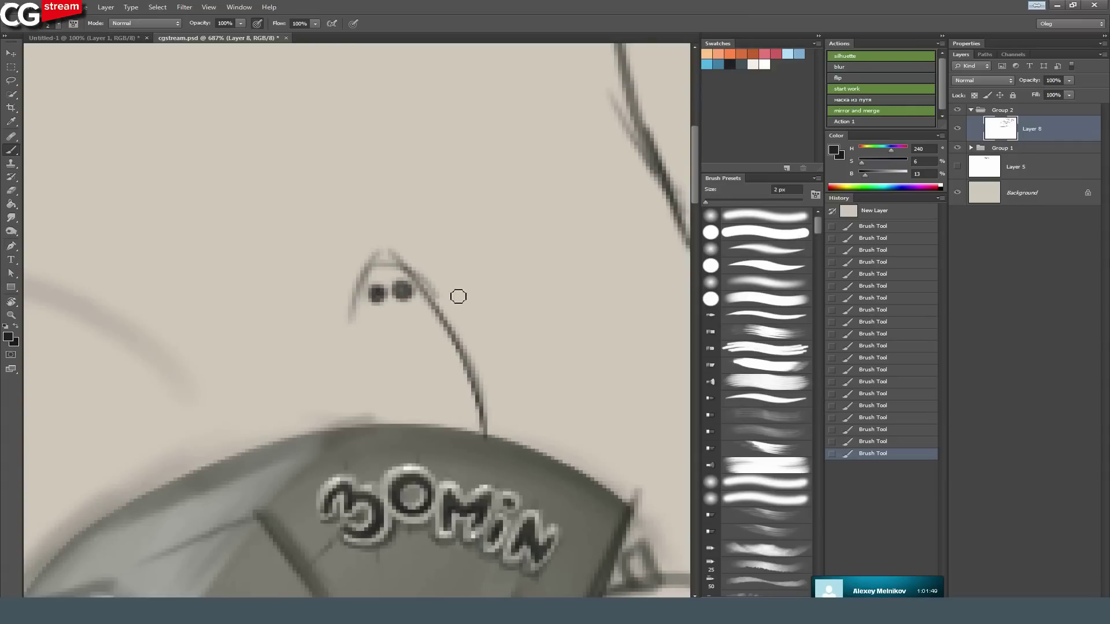
pyautogui.moveTo(407, 247); pyautogui.dragTo(413, 271)
pyautogui.moveTo(377, 265)
pyautogui.mouseDown()
pyautogui.moveTo(349, 260)
pyautogui.moveTo(354, 271)
pyautogui.mouseUp()
pyautogui.moveTo(391, 307); pyautogui.dragTo(405, 325)
pyautogui.moveTo(363, 286); pyautogui.dragTo(343, 407)
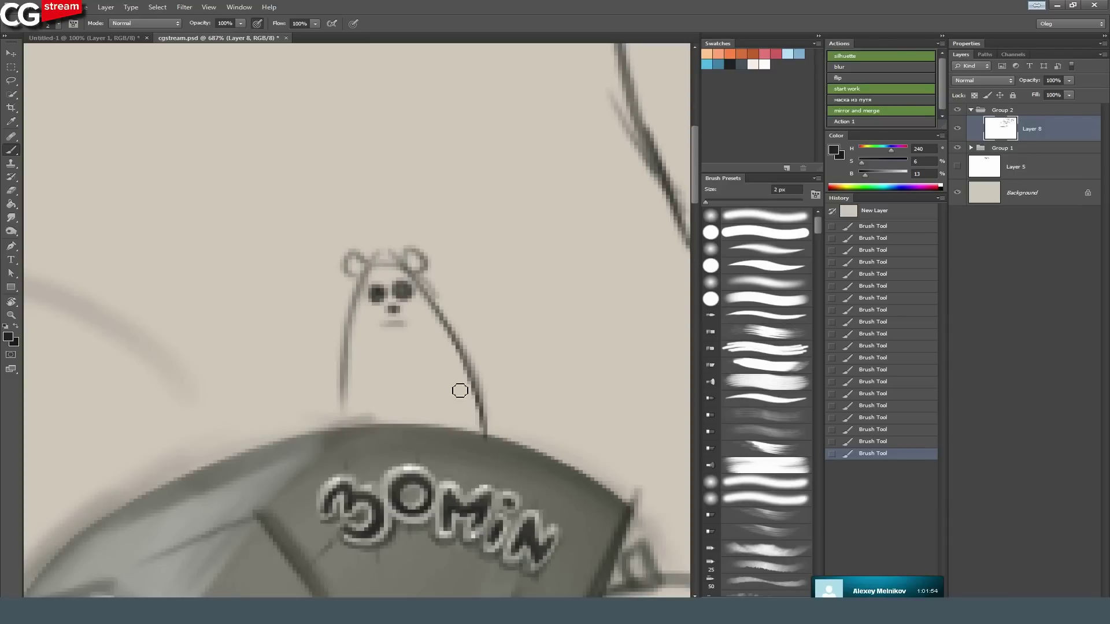
# Sketch the bear's feet, thicken its lower side contours and shade its lower body grey around a pale pointed chest.
pyautogui.moveTo(465, 412)
pyautogui.mouseDown()
pyautogui.moveTo(427, 421)
pyautogui.moveTo(474, 417)
pyautogui.mouseUp()
pyautogui.moveTo(446, 377); pyautogui.dragTo(443, 412)
pyautogui.moveTo(377, 373); pyautogui.dragTo(396, 415)
pyautogui.moveTo(388, 406); pyautogui.dragTo(357, 411)
pyautogui.moveTo(342, 399); pyautogui.dragTo(342, 427)
pyautogui.moveTo(345, 365); pyautogui.dragTo(340, 403)
pyautogui.moveTo(481, 403)
pyautogui.mouseDown()
pyautogui.moveTo(466, 421)
pyautogui.moveTo(463, 400)
pyautogui.moveTo(474, 425)
pyautogui.mouseUp()
pyautogui.click(887, 445)
pyautogui.moveTo(466, 381)
pyautogui.mouseDown()
pyautogui.moveTo(478, 427)
pyautogui.moveTo(459, 411)
pyautogui.moveTo(422, 417)
pyautogui.moveTo(345, 376)
pyautogui.moveTo(359, 384)
pyautogui.moveTo(373, 372)
pyautogui.moveTo(414, 399)
pyautogui.moveTo(440, 396)
pyautogui.moveTo(456, 362)
pyautogui.moveTo(419, 386)
pyautogui.mouseUp()
pyautogui.keyDown('alt'); pyautogui.click(370, 402); pyautogui.keyUp('alt')
pyautogui.keyDown('alt'); pyautogui.click(449, 397); pyautogui.keyUp('alt')
# Draw the bear's raised thumbs-up arm and smile, and handwrite "ЗВУК! КЛАСС" beside its head.
pyautogui.moveTo(342, 352); pyautogui.dragTo(318, 341)
pyautogui.moveTo(339, 373)
pyautogui.mouseDown()
pyautogui.moveTo(312, 373)
pyautogui.moveTo(313, 291)
pyautogui.moveTo(303, 337)
pyautogui.mouseUp()
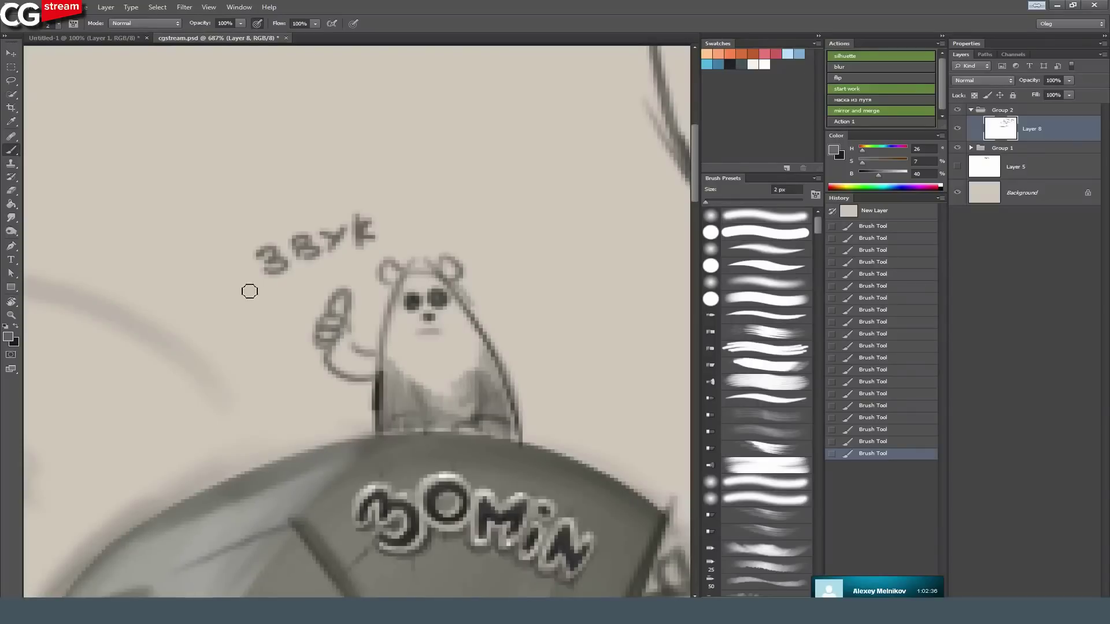
pyautogui.moveTo(248, 290)
pyautogui.mouseDown()
pyautogui.moveTo(296, 302)
pyautogui.moveTo(398, 248)
pyautogui.moveTo(407, 262)
pyautogui.moveTo(396, 277)
pyautogui.moveTo(407, 280)
pyautogui.moveTo(388, 290)
pyautogui.moveTo(459, 270)
pyautogui.moveTo(446, 264)
pyautogui.moveTo(436, 289)
pyautogui.moveTo(411, 285)
pyautogui.moveTo(442, 303)
pyautogui.moveTo(411, 301)
pyautogui.mouseUp()
pyautogui.moveTo(444, 335)
pyautogui.mouseDown()
pyautogui.moveTo(411, 320)
pyautogui.moveTo(373, 350)
pyautogui.moveTo(356, 324)
pyautogui.moveTo(380, 346)
pyautogui.moveTo(369, 358)
pyautogui.moveTo(330, 356)
pyautogui.mouseUp()
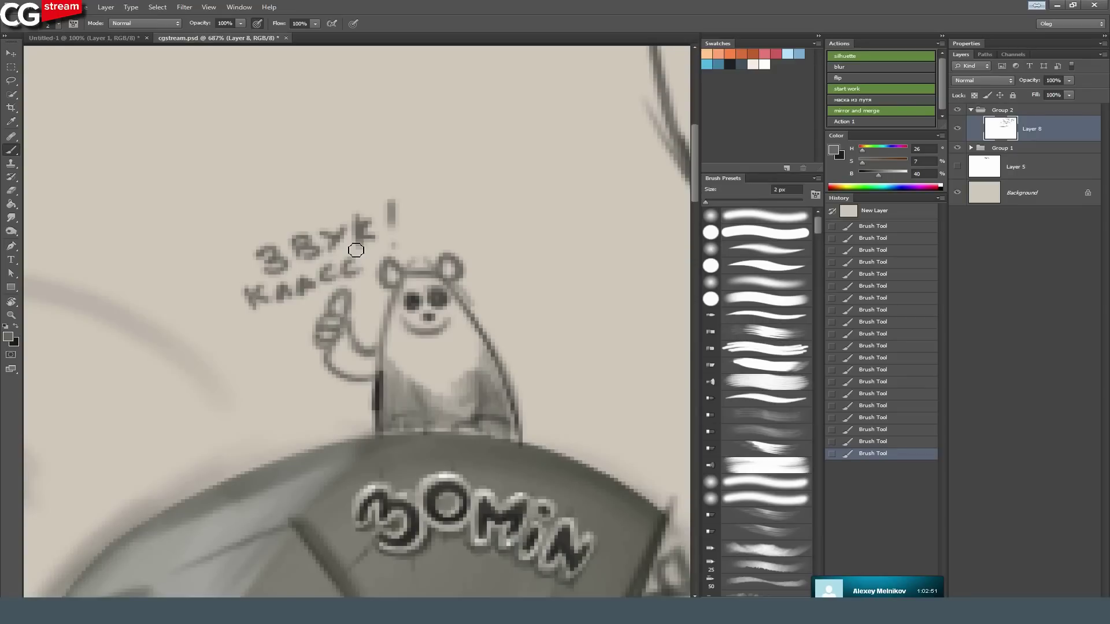
# Shade the bear's raised arm grey and darken its thumb, fingers and arm contour with near-black.
pyautogui.moveTo(350, 343)
pyautogui.mouseDown()
pyautogui.moveTo(322, 343)
pyautogui.moveTo(359, 374)
pyautogui.moveTo(333, 372)
pyautogui.moveTo(376, 377)
pyautogui.mouseUp()
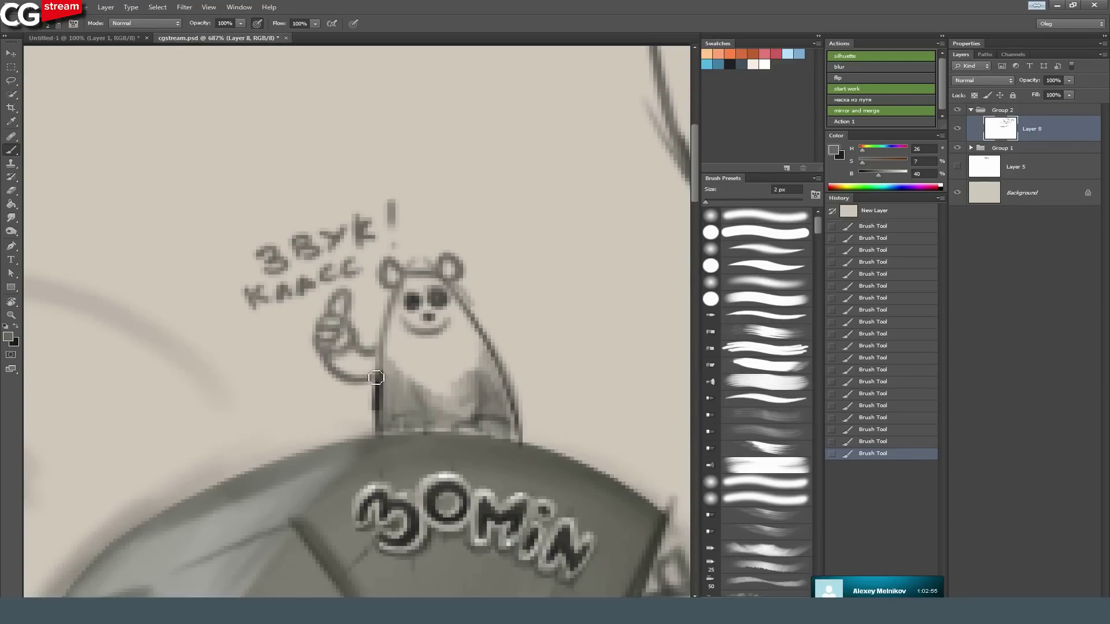
pyautogui.keyDown('alt'); pyautogui.click(377, 382); pyautogui.keyUp('alt')
pyautogui.moveTo(381, 359)
pyautogui.mouseDown()
pyautogui.moveTo(360, 376)
pyautogui.moveTo(368, 371)
pyautogui.moveTo(353, 346)
pyautogui.mouseUp()
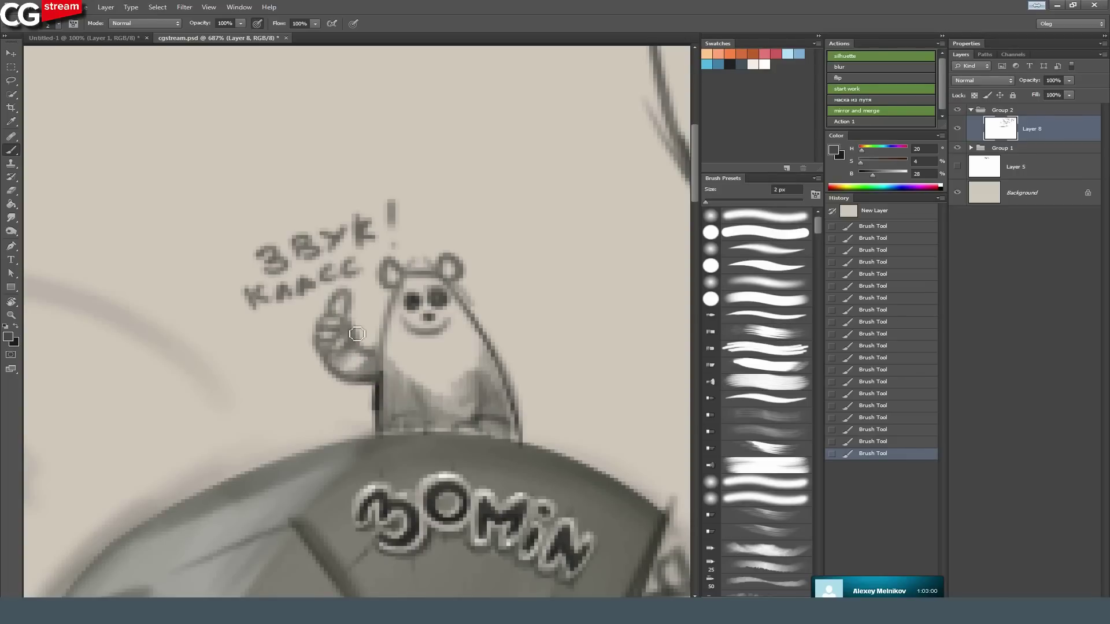
pyautogui.keyDown('alt'); pyautogui.click(430, 505); pyautogui.keyUp('alt')
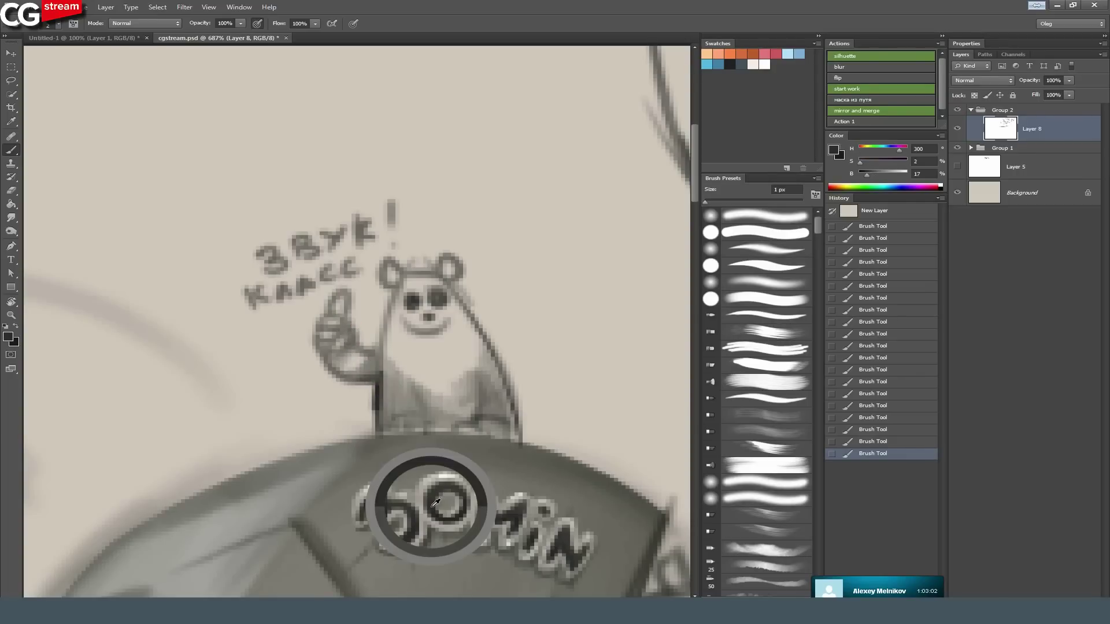
pyautogui.moveTo(349, 339)
pyautogui.mouseDown()
pyautogui.moveTo(360, 307)
pyautogui.moveTo(352, 312)
pyautogui.moveTo(363, 331)
pyautogui.moveTo(364, 299)
pyautogui.moveTo(345, 306)
pyautogui.moveTo(361, 315)
pyautogui.moveTo(367, 301)
pyautogui.moveTo(327, 318)
pyautogui.moveTo(343, 314)
pyautogui.moveTo(353, 332)
pyautogui.moveTo(328, 319)
pyautogui.moveTo(334, 311)
pyautogui.moveTo(336, 345)
pyautogui.moveTo(347, 335)
pyautogui.moveTo(329, 323)
pyautogui.moveTo(346, 332)
pyautogui.moveTo(341, 342)
pyautogui.moveTo(320, 330)
pyautogui.moveTo(329, 322)
pyautogui.moveTo(338, 337)
pyautogui.moveTo(332, 351)
pyautogui.moveTo(318, 344)
pyautogui.moveTo(331, 349)
pyautogui.moveTo(330, 372)
pyautogui.moveTo(322, 347)
pyautogui.moveTo(394, 365)
pyautogui.moveTo(363, 352)
pyautogui.moveTo(390, 338)
pyautogui.moveTo(400, 299)
pyautogui.moveTo(385, 347)
pyautogui.mouseUp()
pyautogui.moveTo(451, 303)
pyautogui.mouseDown()
pyautogui.moveTo(329, 219)
pyautogui.moveTo(374, 269)
pyautogui.mouseUp()
pyautogui.moveTo(337, 212); pyautogui.dragTo(389, 320)
pyautogui.moveTo(373, 276); pyautogui.dragTo(396, 352)
pyautogui.moveTo(332, 269); pyautogui.dragTo(381, 324)
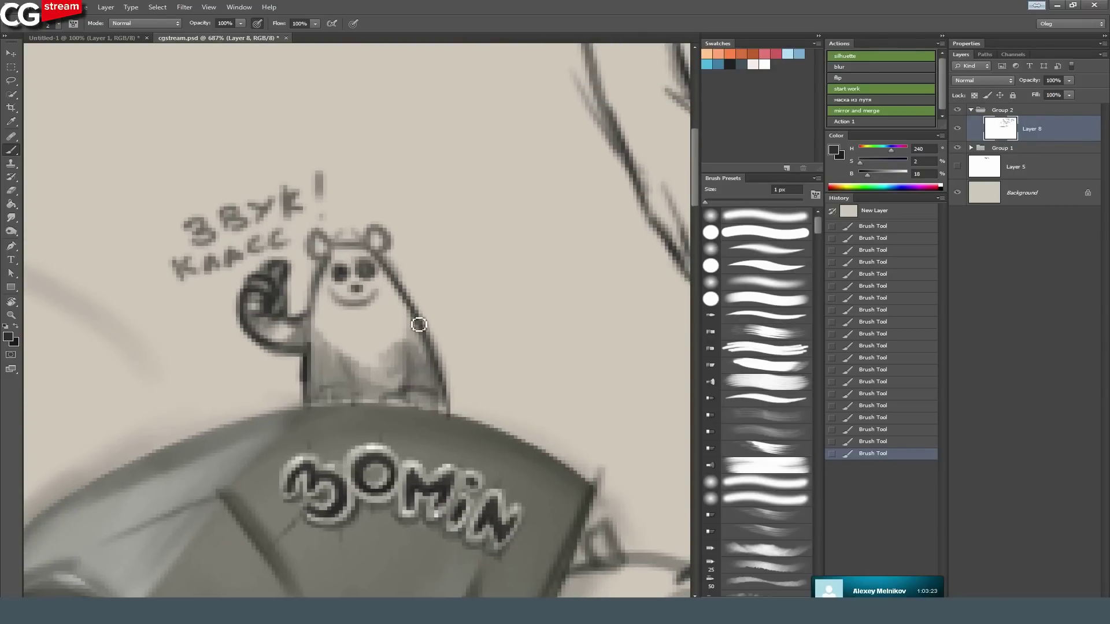
# Darken the bear's ears, head contour and eyes, and paint a dark shape on its muzzle above the smile.
pyautogui.moveTo(382, 269); pyautogui.dragTo(396, 273)
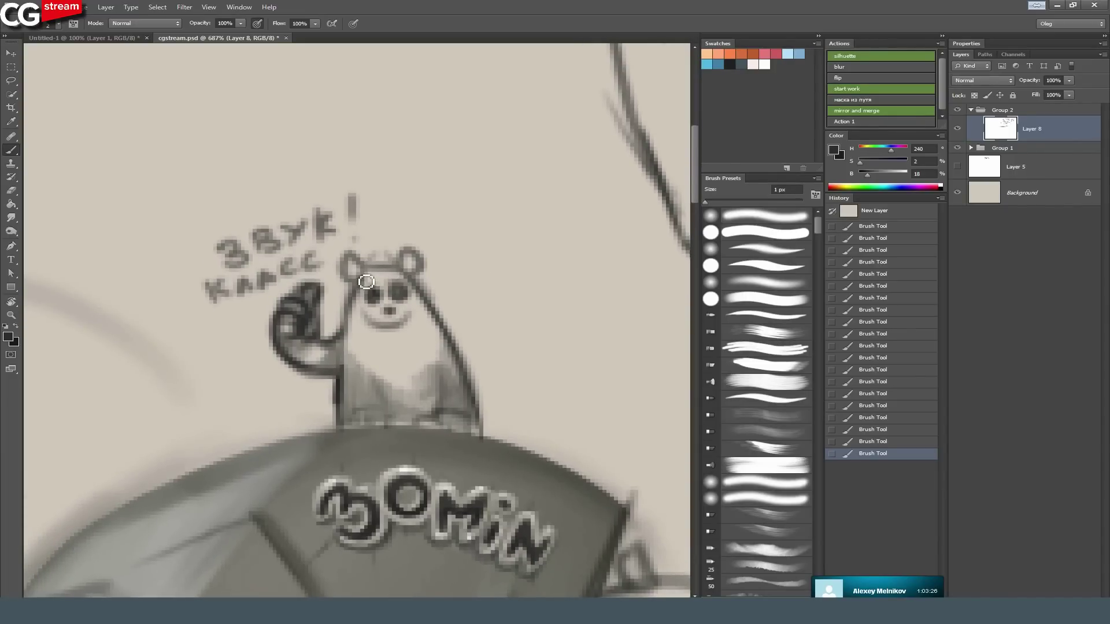
pyautogui.moveTo(406, 264); pyautogui.dragTo(418, 261)
pyautogui.moveTo(349, 257); pyautogui.dragTo(361, 275)
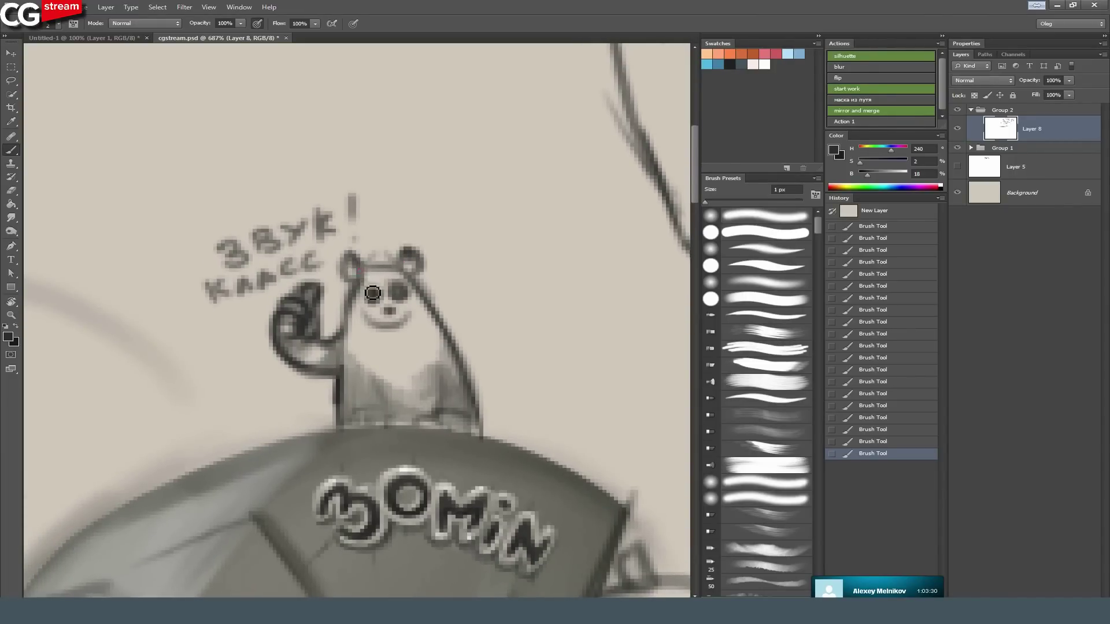
pyautogui.moveTo(411, 248)
pyautogui.mouseDown()
pyautogui.moveTo(408, 274)
pyautogui.moveTo(384, 285)
pyautogui.moveTo(408, 284)
pyautogui.moveTo(374, 288)
pyautogui.moveTo(405, 284)
pyautogui.moveTo(390, 321)
pyautogui.moveTo(382, 318)
pyautogui.moveTo(405, 317)
pyautogui.moveTo(369, 320)
pyautogui.moveTo(404, 315)
pyautogui.moveTo(379, 315)
pyautogui.mouseUp()
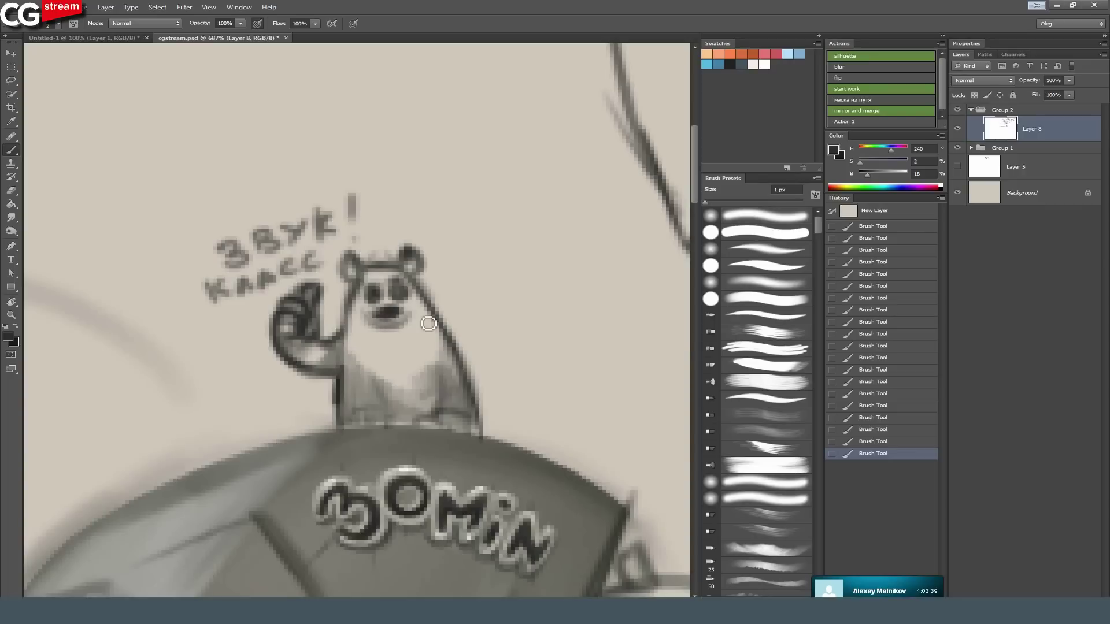
# Darken the bear's lower left side and paint grey over its feet, enlarging the brush to 3 px.
pyautogui.moveTo(334, 389)
pyautogui.mouseDown()
pyautogui.moveTo(350, 364)
pyautogui.moveTo(354, 409)
pyautogui.moveTo(370, 393)
pyautogui.mouseUp()
pyautogui.keyDown('alt'); pyautogui.click(422, 379); pyautogui.keyUp('alt')
pyautogui.moveTo(458, 387)
pyautogui.mouseDown()
pyautogui.moveTo(440, 406)
pyautogui.moveTo(417, 390)
pyautogui.moveTo(397, 394)
pyautogui.moveTo(476, 400)
pyautogui.moveTo(449, 393)
pyautogui.moveTo(472, 385)
pyautogui.moveTo(487, 395)
pyautogui.moveTo(469, 371)
pyautogui.moveTo(463, 392)
pyautogui.moveTo(370, 396)
pyautogui.moveTo(379, 384)
pyautogui.moveTo(362, 396)
pyautogui.moveTo(358, 362)
pyautogui.moveTo(376, 390)
pyautogui.mouseUp()
pyautogui.press(']')
pyautogui.press(']')
pyautogui.keyDown('alt'); pyautogui.click(355, 367); pyautogui.keyUp('alt')
pyautogui.keyDown('alt'); pyautogui.click(357, 365); pyautogui.keyUp('alt')
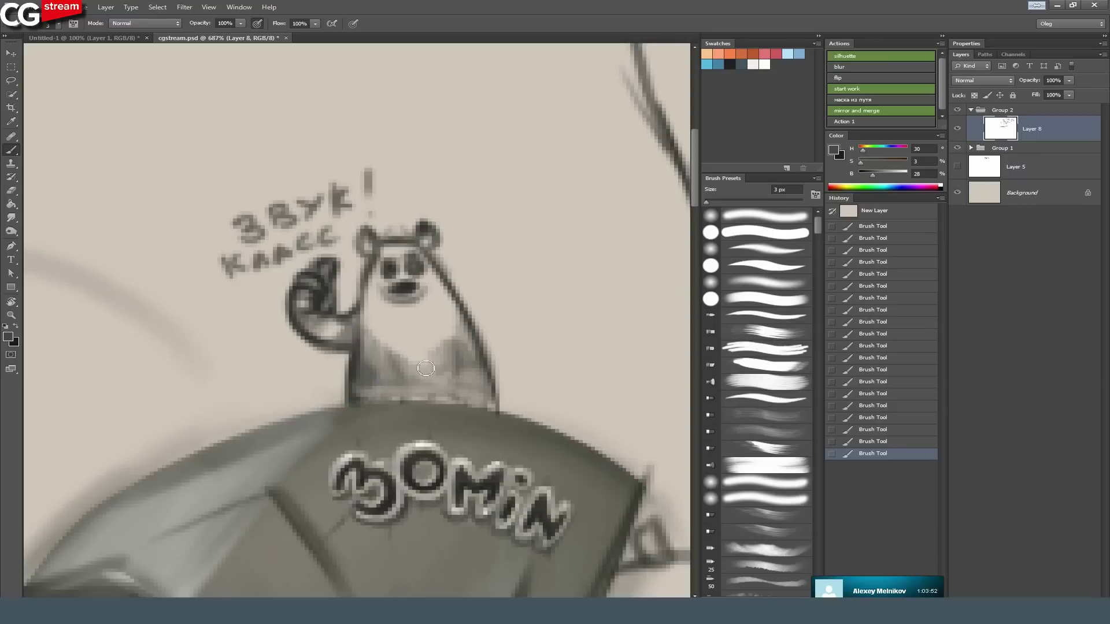
# Shade the bear's lower right side with sampled greys and blend the fur edge softly into the pale chest.
pyautogui.keyDown('alt'); pyautogui.click(466, 476); pyautogui.keyUp('alt')
pyautogui.moveTo(479, 360)
pyautogui.mouseDown()
pyautogui.moveTo(466, 347)
pyautogui.moveTo(456, 386)
pyautogui.mouseUp()
pyautogui.keyDown('alt'); pyautogui.click(458, 374); pyautogui.keyUp('alt')
pyautogui.moveTo(461, 342); pyautogui.dragTo(429, 390)
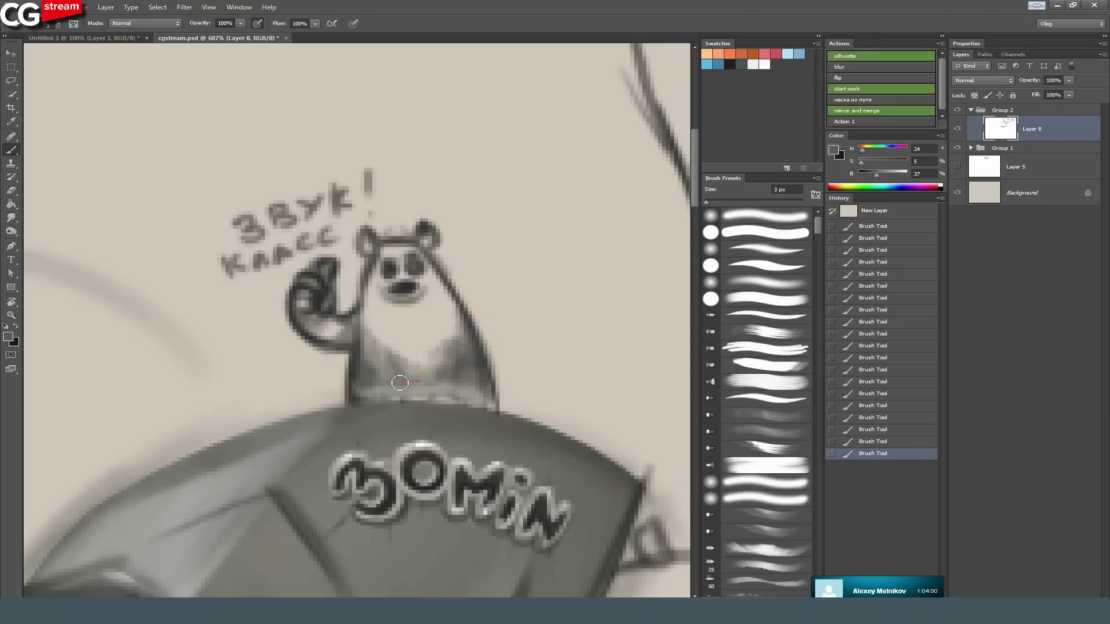
pyautogui.keyDown('alt'); pyautogui.click(455, 345); pyautogui.keyUp('alt')
pyautogui.moveTo(455, 324)
pyautogui.mouseDown()
pyautogui.moveTo(444, 366)
pyautogui.moveTo(430, 346)
pyautogui.moveTo(424, 376)
pyautogui.moveTo(410, 352)
pyautogui.moveTo(396, 362)
pyautogui.moveTo(367, 323)
pyautogui.moveTo(355, 330)
pyautogui.moveTo(368, 311)
pyautogui.moveTo(393, 348)
pyautogui.moveTo(443, 339)
pyautogui.mouseUp()
pyautogui.keyDown('alt'); pyautogui.click(445, 342); pyautogui.keyUp('alt')
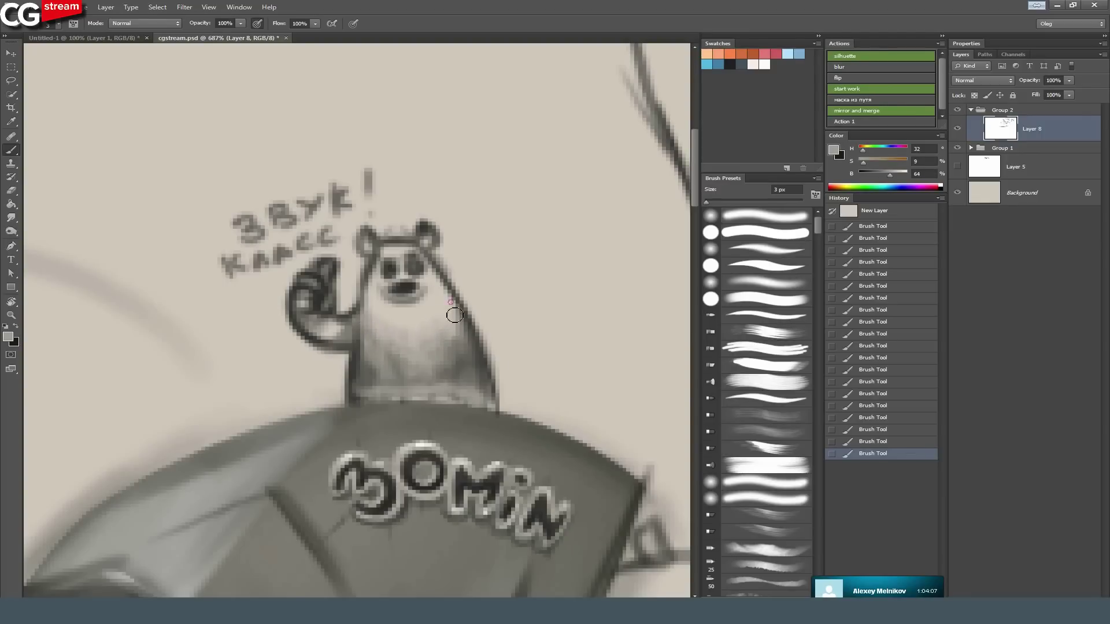
# Fill the bear's raised forearm with an even sampled grey.
pyautogui.moveTo(347, 338); pyautogui.dragTo(320, 325)
pyautogui.keyDown('alt'); pyautogui.click(348, 335); pyautogui.keyUp('alt')
pyautogui.keyDown('alt'); pyautogui.click(317, 335); pyautogui.keyUp('alt')
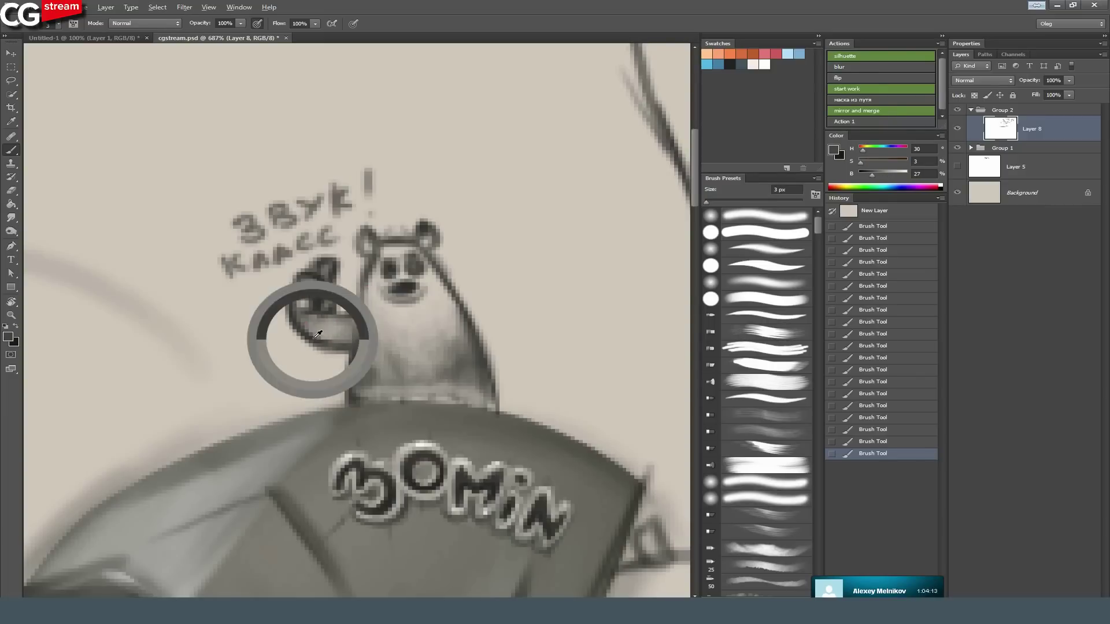
# Draw the bear's other arm bent across its belly in near-black and refine its edge with a 1 px brush.
pyautogui.moveTo(499, 239)
pyautogui.mouseDown()
pyautogui.moveTo(359, 277)
pyautogui.moveTo(453, 330)
pyautogui.moveTo(435, 369)
pyautogui.moveTo(410, 368)
pyautogui.moveTo(431, 399)
pyautogui.moveTo(472, 383)
pyautogui.moveTo(471, 359)
pyautogui.moveTo(486, 394)
pyautogui.moveTo(487, 375)
pyautogui.mouseUp()
pyautogui.keyDown('alt'); pyautogui.click(399, 295); pyautogui.keyUp('alt')
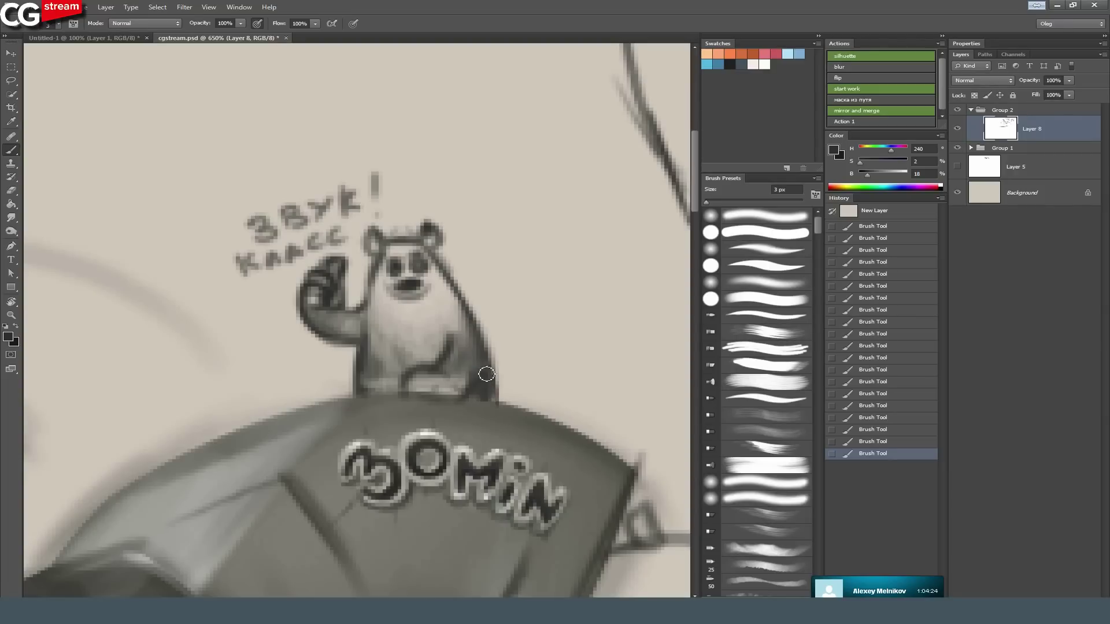
pyautogui.press('[')
pyautogui.press('[')
pyautogui.moveTo(479, 375); pyautogui.dragTo(460, 310)
pyautogui.moveTo(452, 352); pyautogui.dragTo(452, 328)
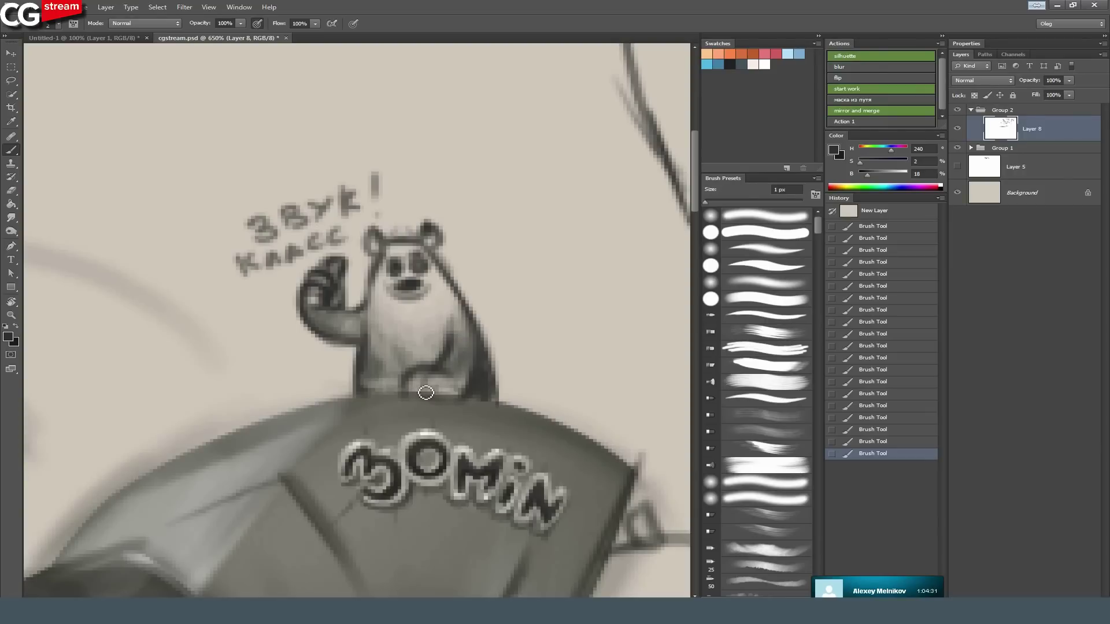
# Detail the paw at the bear's base and blend the bent arm and nearby belly with sampled greys.
pyautogui.moveTo(421, 397)
pyautogui.mouseDown()
pyautogui.moveTo(428, 384)
pyautogui.moveTo(438, 400)
pyautogui.mouseUp()
pyautogui.keyDown('alt'); pyautogui.click(469, 338); pyautogui.keyUp('alt')
pyautogui.moveTo(480, 366)
pyautogui.mouseDown()
pyautogui.moveTo(480, 398)
pyautogui.moveTo(483, 376)
pyautogui.mouseUp()
pyautogui.keyDown('alt'); pyautogui.click(481, 380); pyautogui.keyUp('alt')
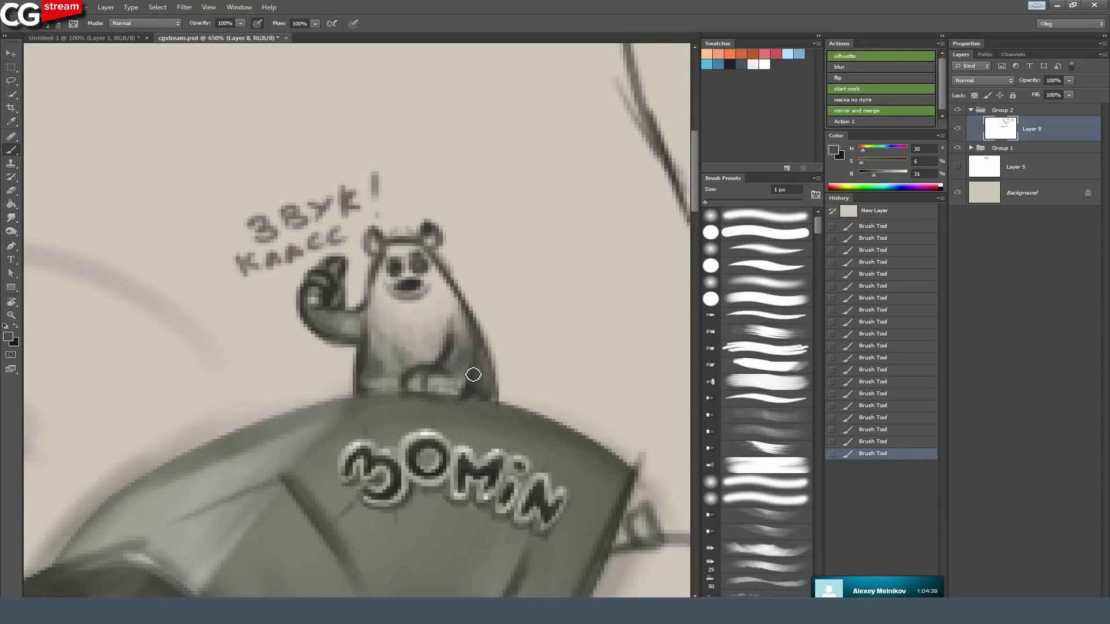
pyautogui.keyDown('alt'); pyautogui.click(449, 331); pyautogui.keyUp('alt')
pyautogui.moveTo(453, 321); pyautogui.dragTo(433, 364)
pyautogui.keyDown('alt'); pyautogui.click(451, 332); pyautogui.keyUp('alt')
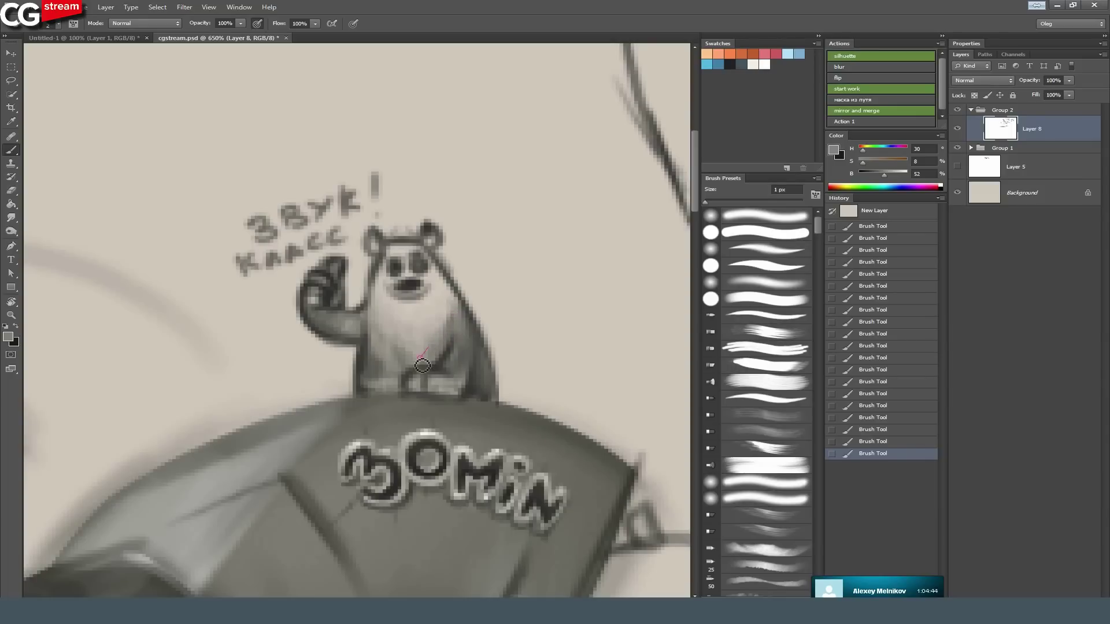
# Shade the bear's lower left side and belly with sampled dark greys, deepening the tone toward its base.
pyautogui.keyDown('alt'); pyautogui.click(375, 351); pyautogui.keyUp('alt')
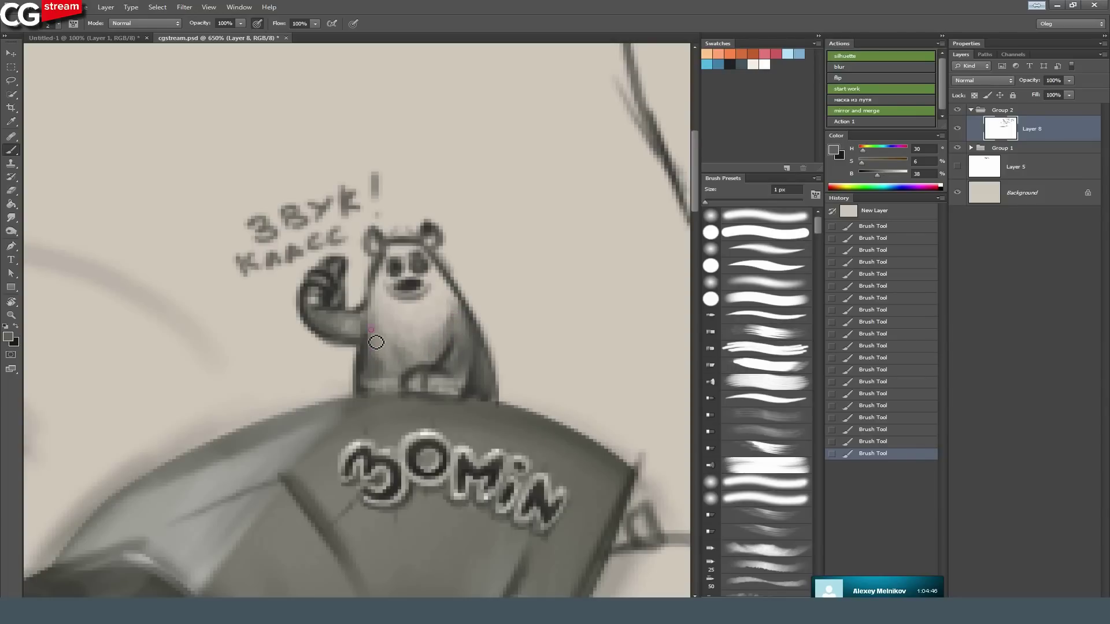
pyautogui.keyDown('alt'); pyautogui.click(458, 336); pyautogui.keyUp('alt')
pyautogui.keyDown('alt'); pyautogui.click(370, 347); pyautogui.keyUp('alt')
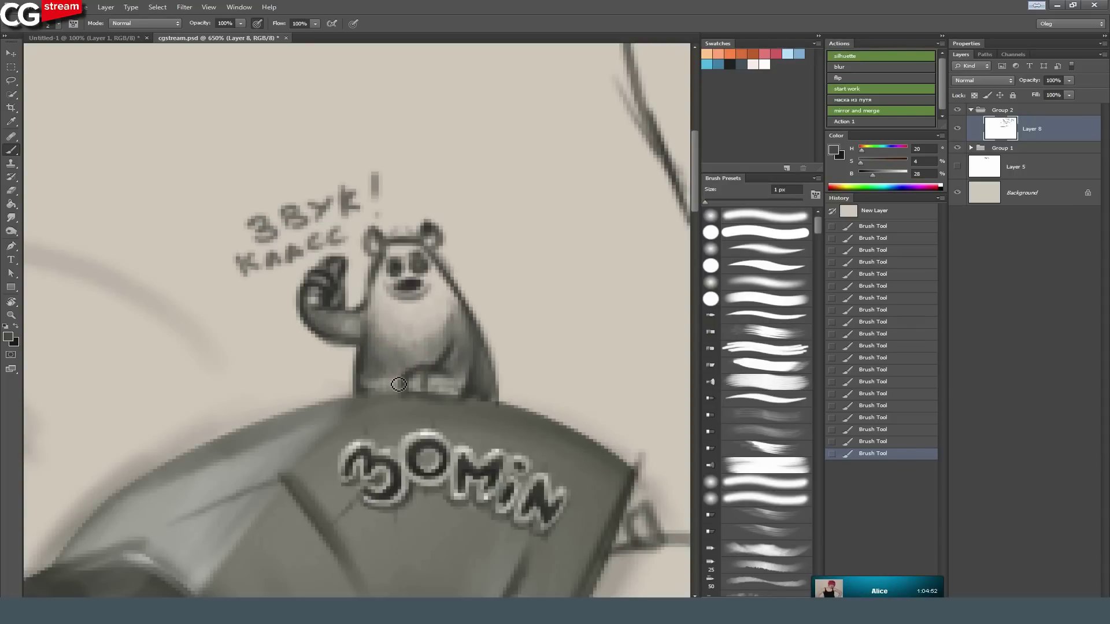
pyautogui.keyDown('alt'); pyautogui.click(366, 368); pyautogui.keyUp('alt')
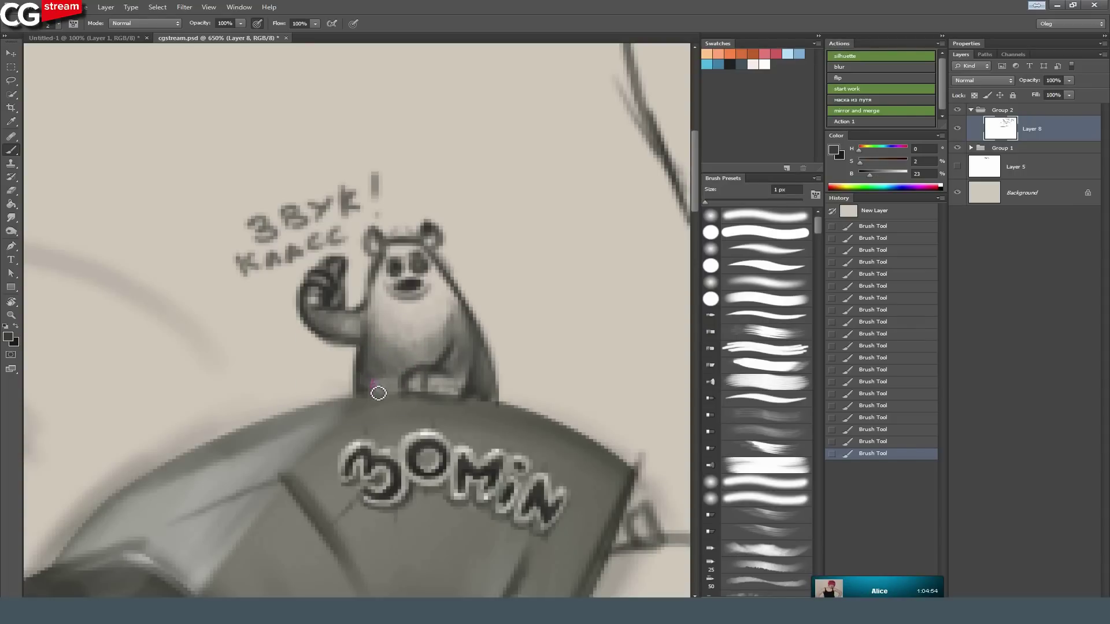
# Sample the bear's pale chest grey and paint a thin rim light along the letter's upper edge at the bear's base.
pyautogui.press('r')
pyautogui.moveTo(399, 388)
pyautogui.mouseDown()
pyautogui.moveTo(194, 251)
pyautogui.moveTo(285, 162)
pyautogui.mouseUp()
pyautogui.press('b')
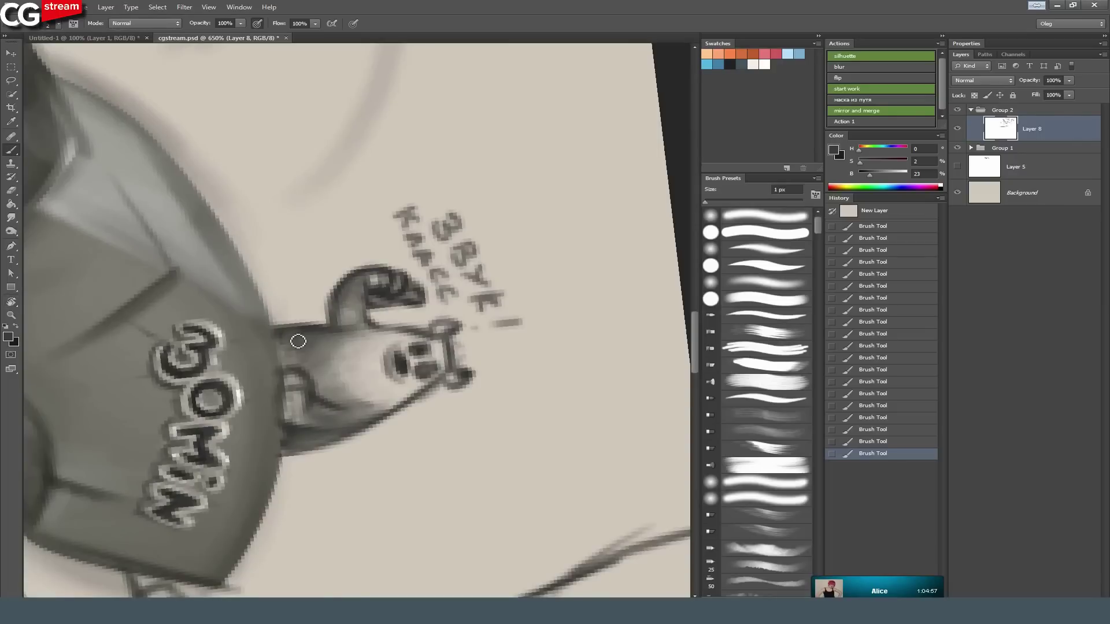
pyautogui.keyDown('alt'); pyautogui.click(379, 372); pyautogui.keyUp('alt')
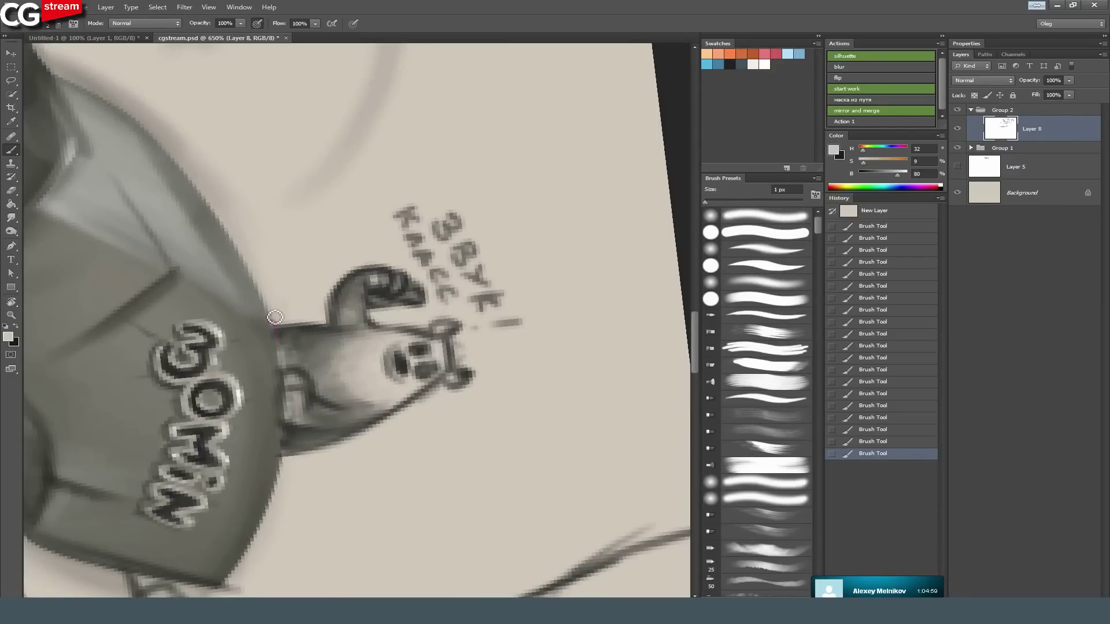
pyautogui.moveTo(289, 430); pyautogui.dragTo(277, 477)
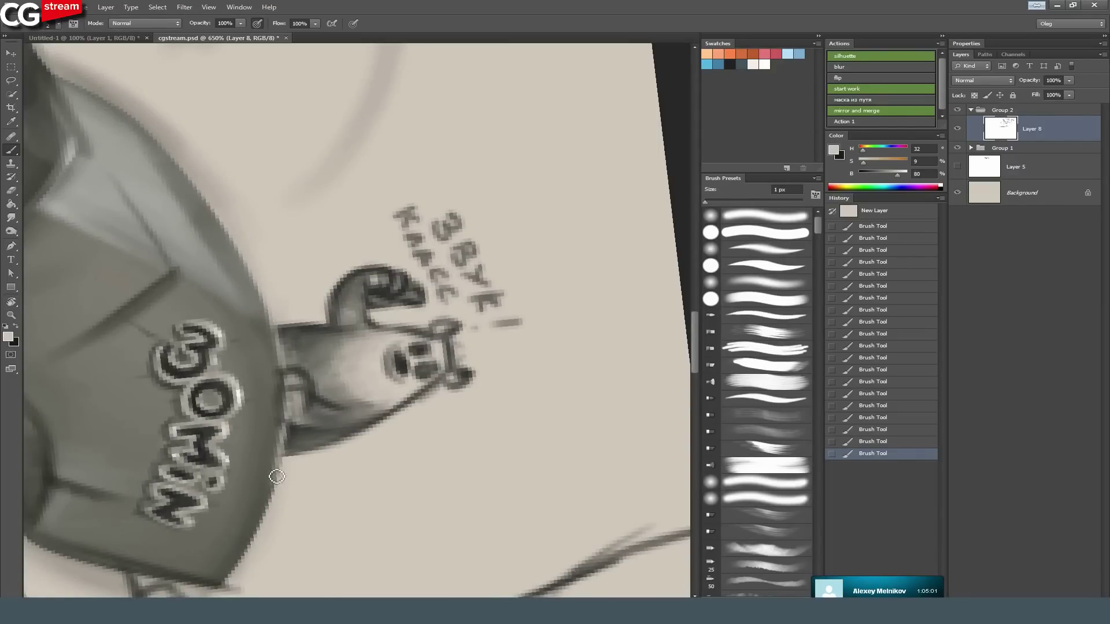
pyautogui.moveTo(287, 438); pyautogui.dragTo(266, 511)
# Brighten the rim light on the letter's curved upper edge beside the bear with pure white.
pyautogui.press('r')
pyautogui.moveTo(495, 346)
pyautogui.mouseDown()
pyautogui.moveTo(338, 178)
pyautogui.moveTo(212, 328)
pyautogui.moveTo(399, 184)
pyautogui.moveTo(497, 348)
pyautogui.moveTo(491, 273)
pyautogui.mouseUp()
pyautogui.press('b')
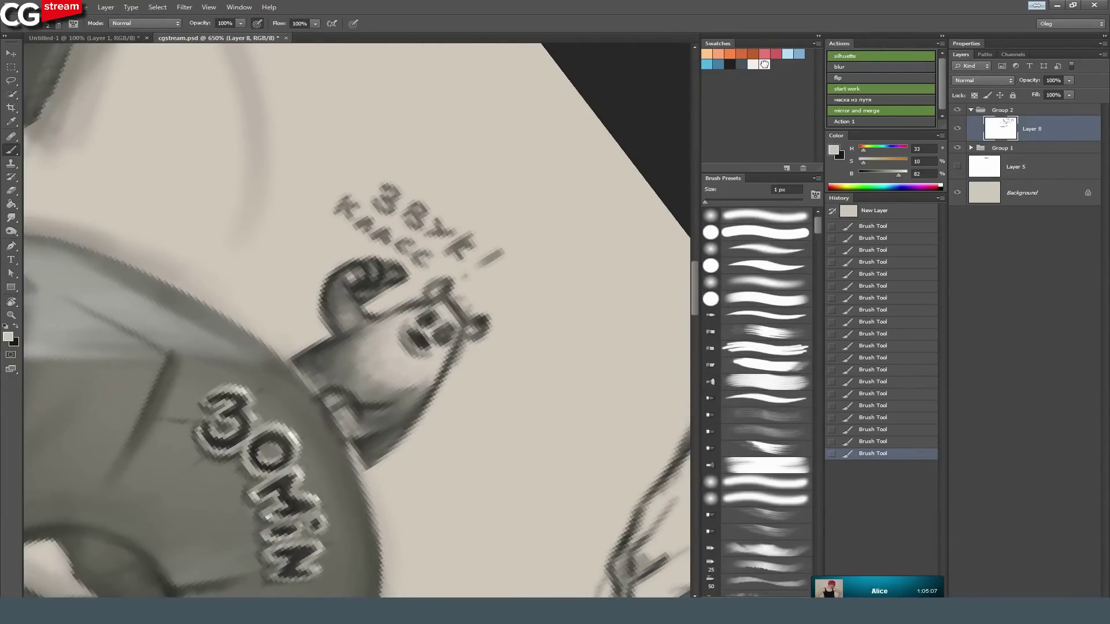
pyautogui.click(764, 64)
pyautogui.scroll(-2, 317, 330)
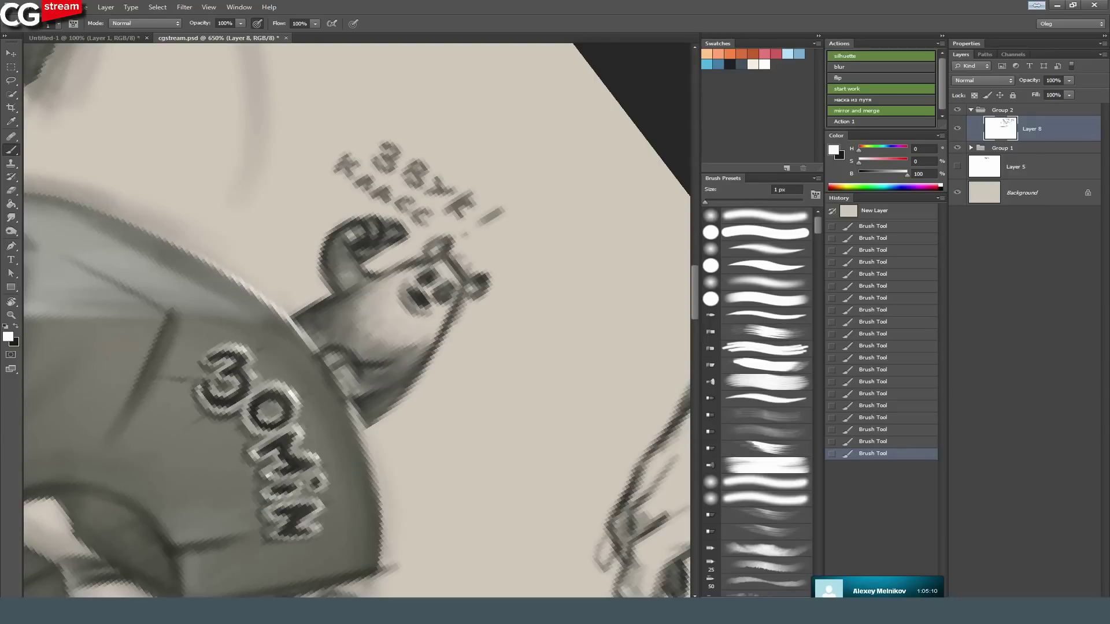
# Paint a white rim light around the bear's right ear and down its back to the base.
pyautogui.press('r')
pyautogui.moveTo(550, 317); pyautogui.dragTo(409, 164)
pyautogui.press('b')
pyautogui.moveTo(400, 205); pyautogui.dragTo(461, 365)
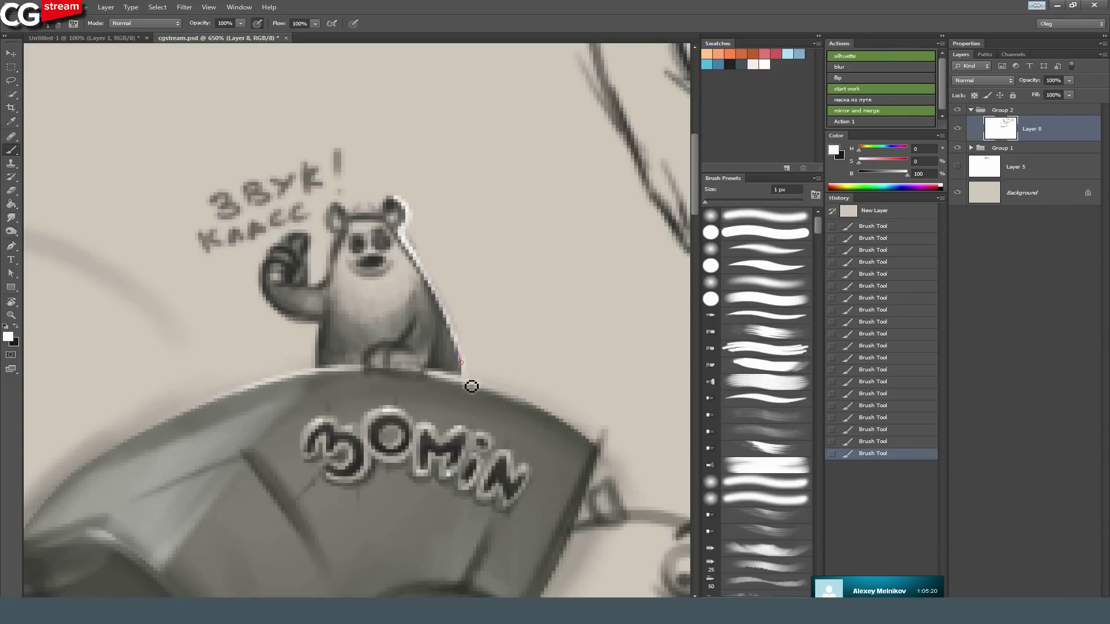
pyautogui.moveTo(399, 196)
pyautogui.mouseDown()
pyautogui.moveTo(427, 221)
pyautogui.moveTo(416, 224)
pyautogui.mouseUp()
# Add white highlights to the bear's forehead and the bridge of its muzzle.
pyautogui.moveTo(349, 220); pyautogui.dragTo(369, 243)
pyautogui.moveTo(367, 241); pyautogui.dragTo(428, 283)
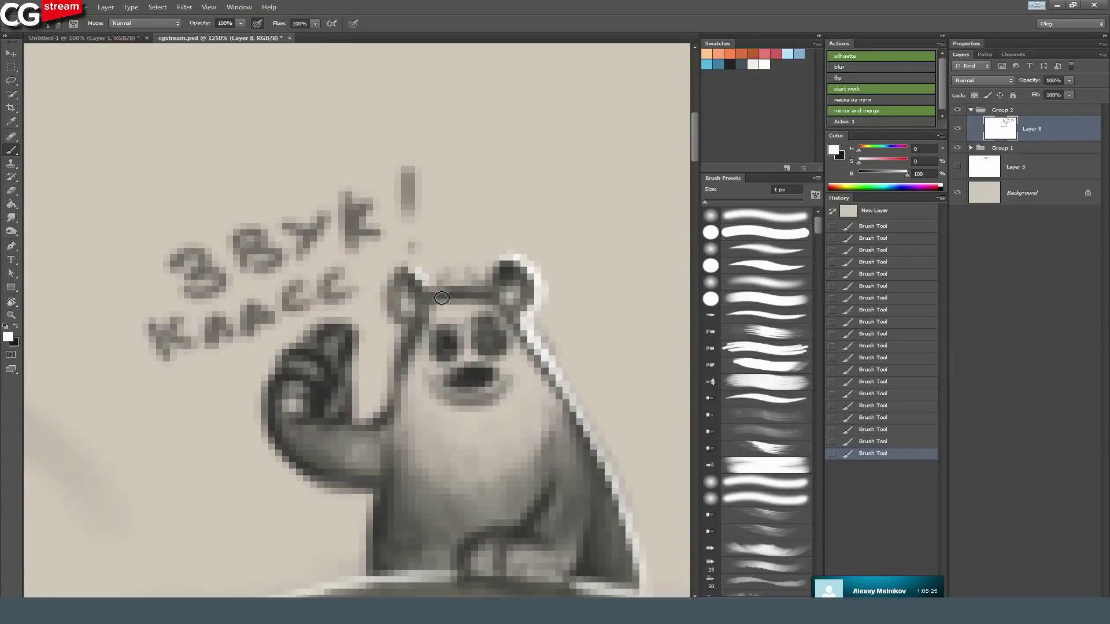
pyautogui.moveTo(481, 288)
pyautogui.mouseDown()
pyautogui.moveTo(430, 294)
pyautogui.moveTo(482, 308)
pyautogui.mouseUp()
pyautogui.moveTo(483, 362)
pyautogui.mouseDown()
pyautogui.moveTo(464, 363)
pyautogui.moveTo(477, 363)
pyautogui.moveTo(423, 283)
pyautogui.mouseUp()
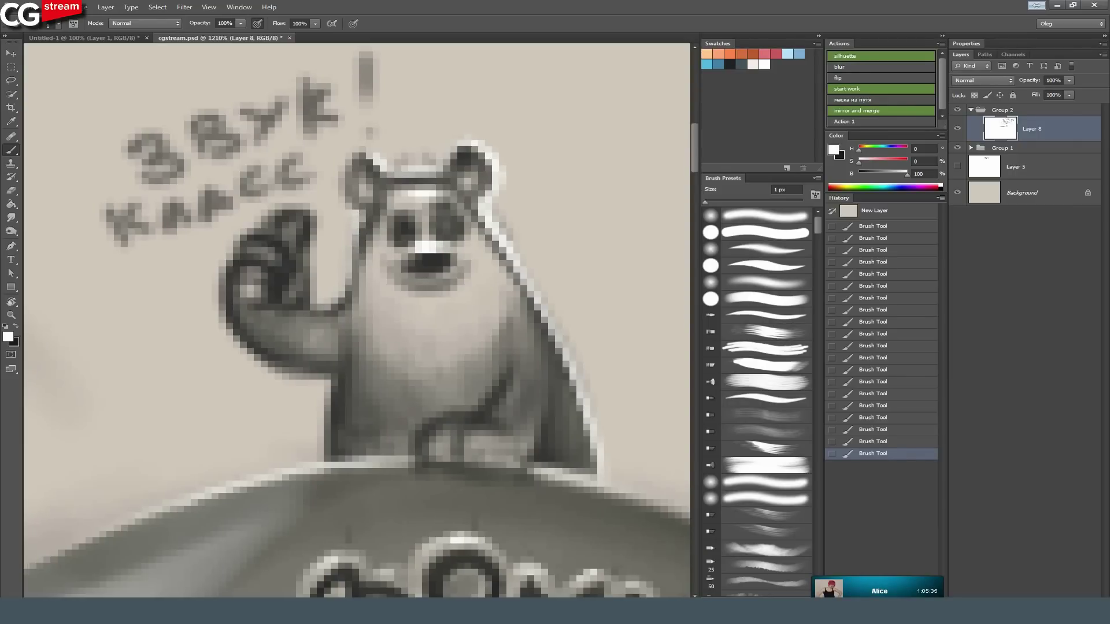
# Outline the bear's raised thumb and the top of its fist with a white rim light.
pyautogui.moveTo(314, 234)
pyautogui.mouseDown()
pyautogui.moveTo(318, 307)
pyautogui.moveTo(319, 291)
pyautogui.moveTo(350, 285)
pyautogui.mouseUp()
pyautogui.moveTo(312, 237)
pyautogui.mouseDown()
pyautogui.moveTo(282, 217)
pyautogui.moveTo(305, 210)
pyautogui.moveTo(237, 232)
pyautogui.mouseUp()
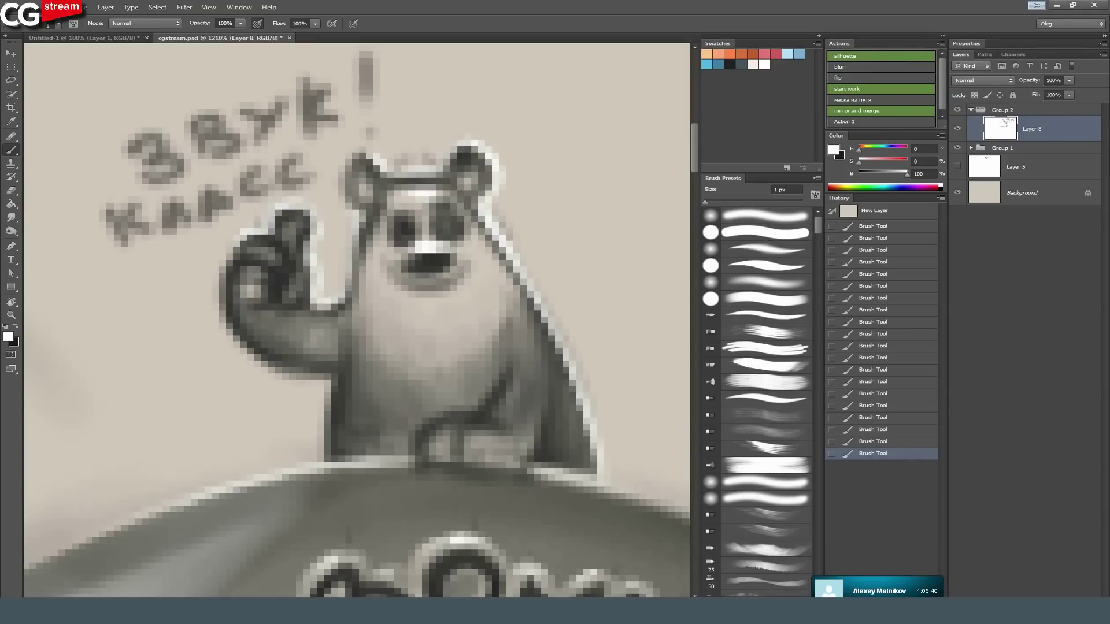
pyautogui.scroll(-8, 488, 280)
pyautogui.scroll(6, 467, 274)
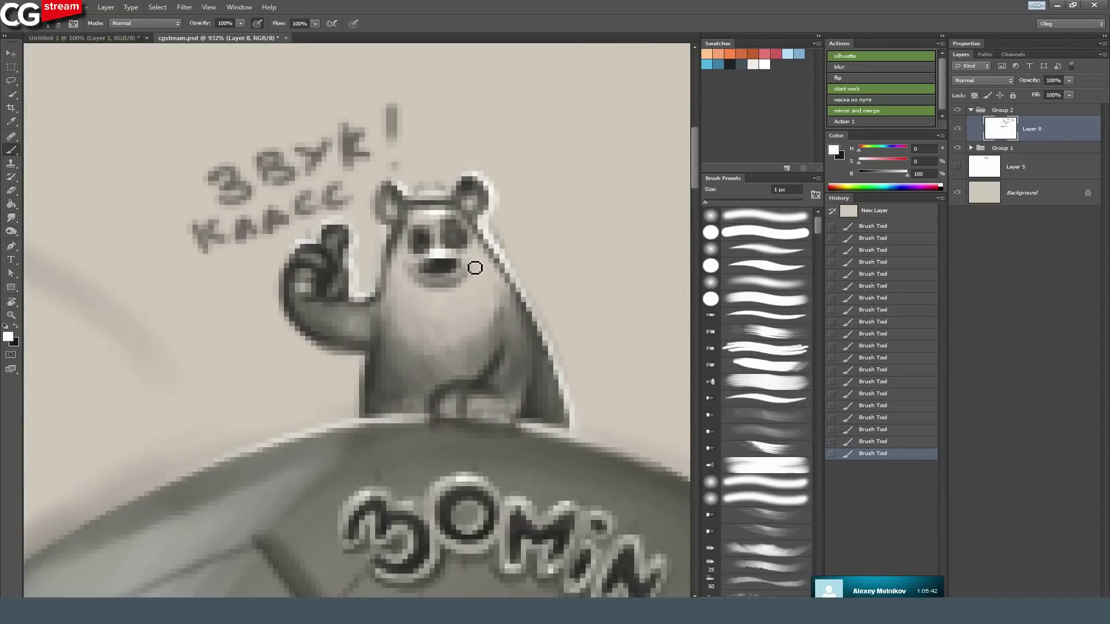
# Sample near-black, set the brush to 2 px, and sketch a wide oval head below the "700.000" note.
pyautogui.keyDown('alt'); pyautogui.click(446, 259); pyautogui.keyUp('alt')
pyautogui.scroll(-6, 447, 259)
pyautogui.moveTo(371, 325); pyautogui.dragTo(375, 321)
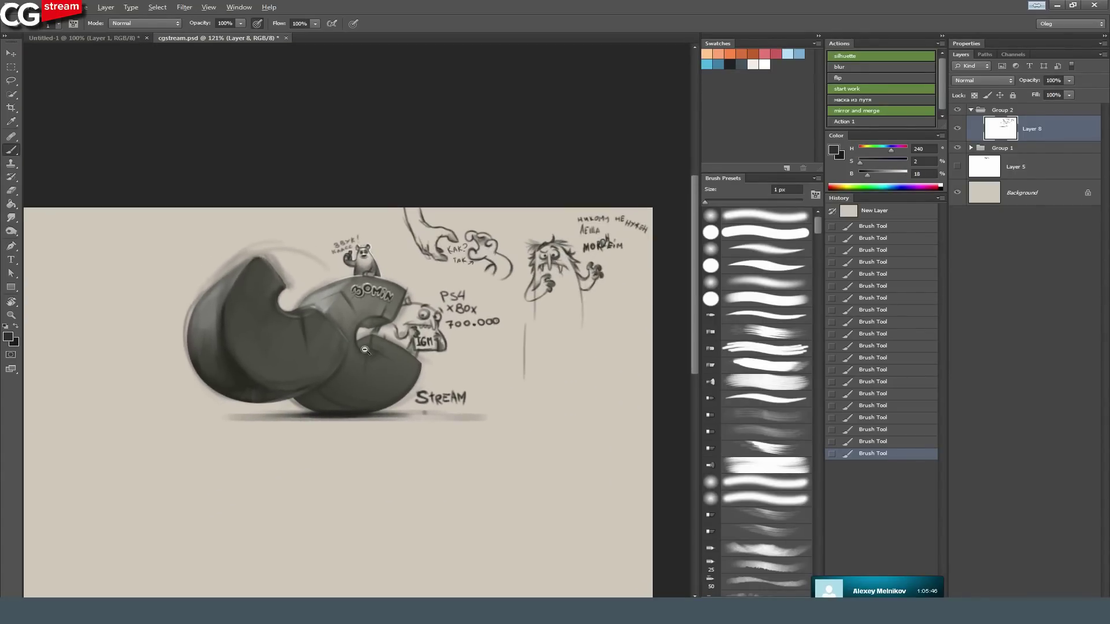
pyautogui.scroll(3, 367, 350)
pyautogui.moveTo(484, 321); pyautogui.dragTo(345, 321)
pyautogui.keyDown('alt'); pyautogui.click(35, 398); pyautogui.keyUp('alt')
pyautogui.scroll(3, 442, 329)
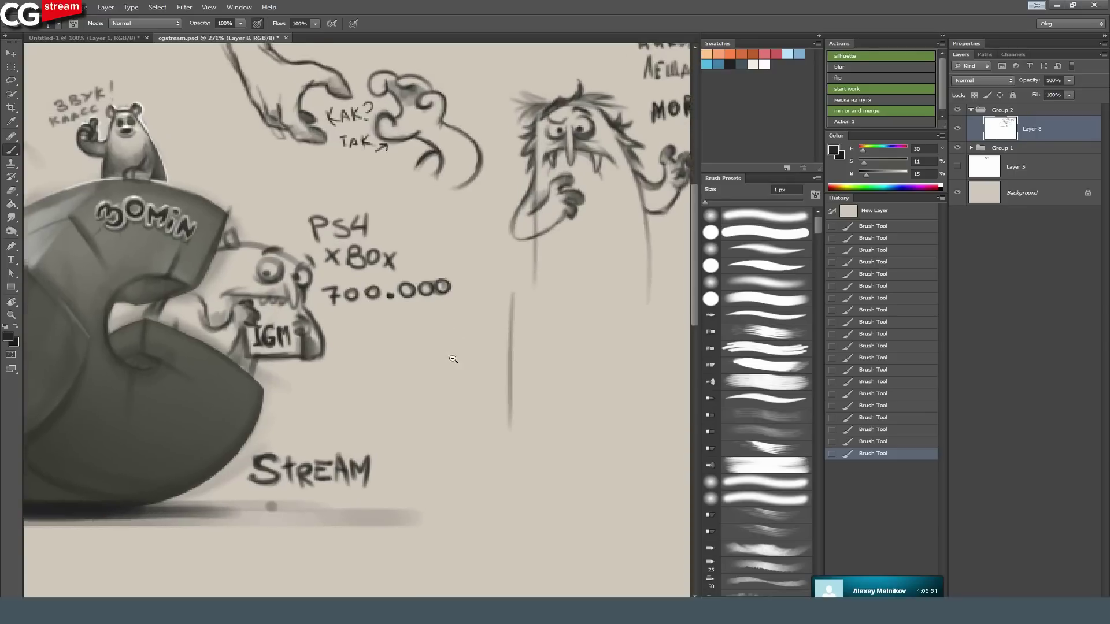
pyautogui.moveTo(416, 449); pyautogui.dragTo(416, 463)
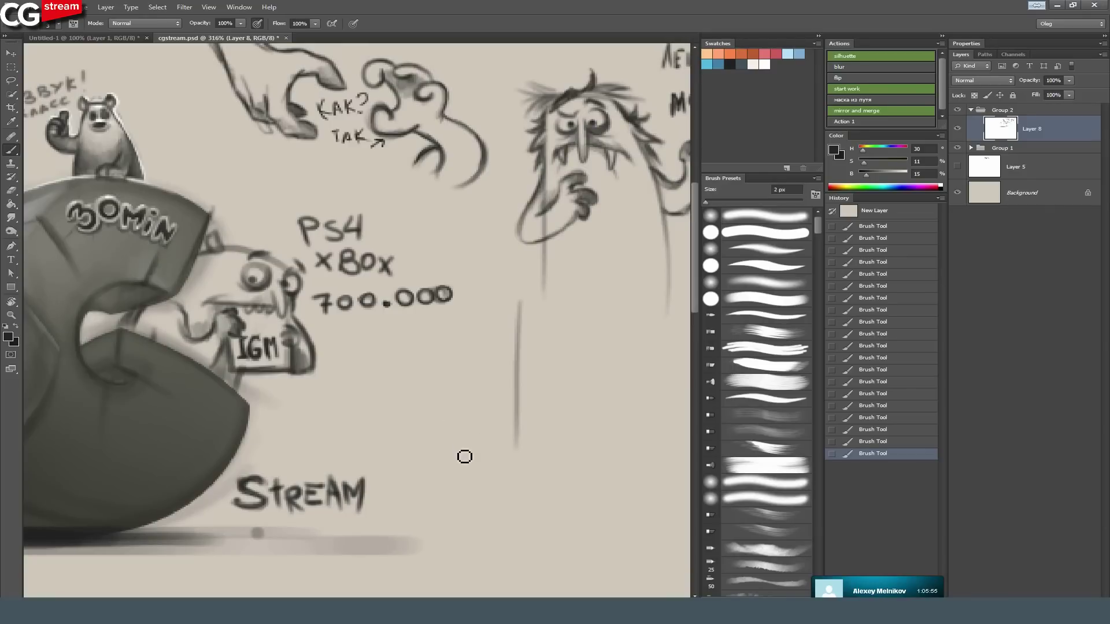
pyautogui.moveTo(469, 354); pyautogui.dragTo(469, 411)
pyautogui.moveTo(418, 356); pyautogui.dragTo(425, 411)
pyautogui.moveTo(396, 374); pyautogui.dragTo(424, 411)
pyautogui.moveTo(490, 371); pyautogui.dragTo(442, 411)
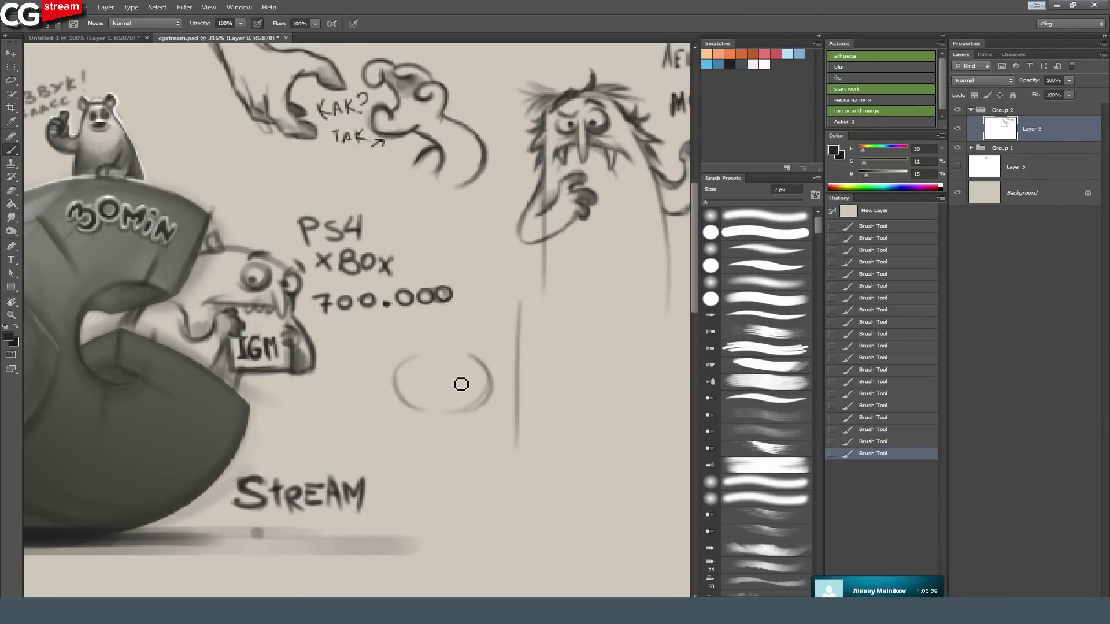
# Draw round eyes with pupils, a wide smile, a long nose and raised eyebrows on the oval head, and strengthen its right contour.
pyautogui.moveTo(466, 359)
pyautogui.mouseDown()
pyautogui.moveTo(426, 374)
pyautogui.moveTo(430, 393)
pyautogui.moveTo(424, 353)
pyautogui.moveTo(396, 363)
pyautogui.mouseUp()
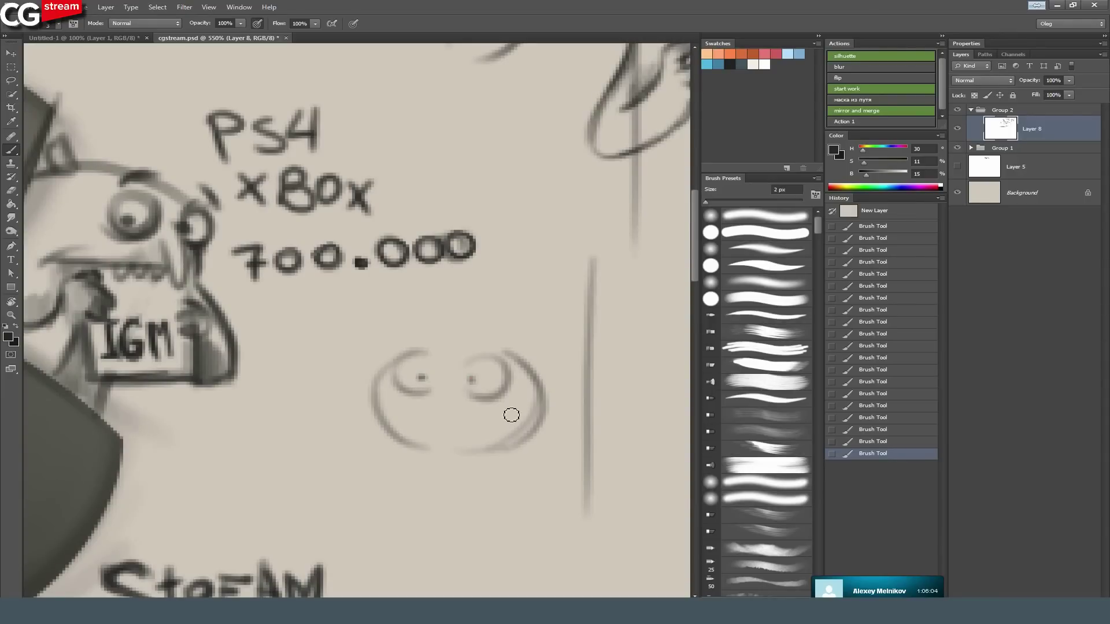
pyautogui.moveTo(522, 412)
pyautogui.mouseDown()
pyautogui.moveTo(413, 413)
pyautogui.moveTo(424, 415)
pyautogui.mouseUp()
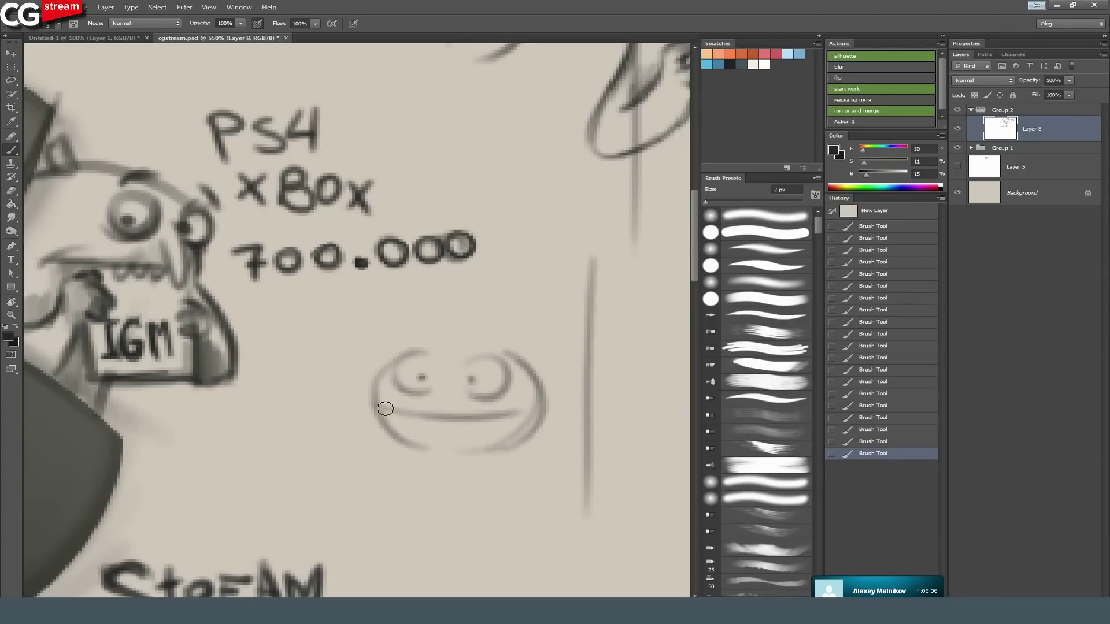
pyautogui.moveTo(523, 421); pyautogui.dragTo(540, 425)
pyautogui.moveTo(456, 378); pyautogui.dragTo(450, 384)
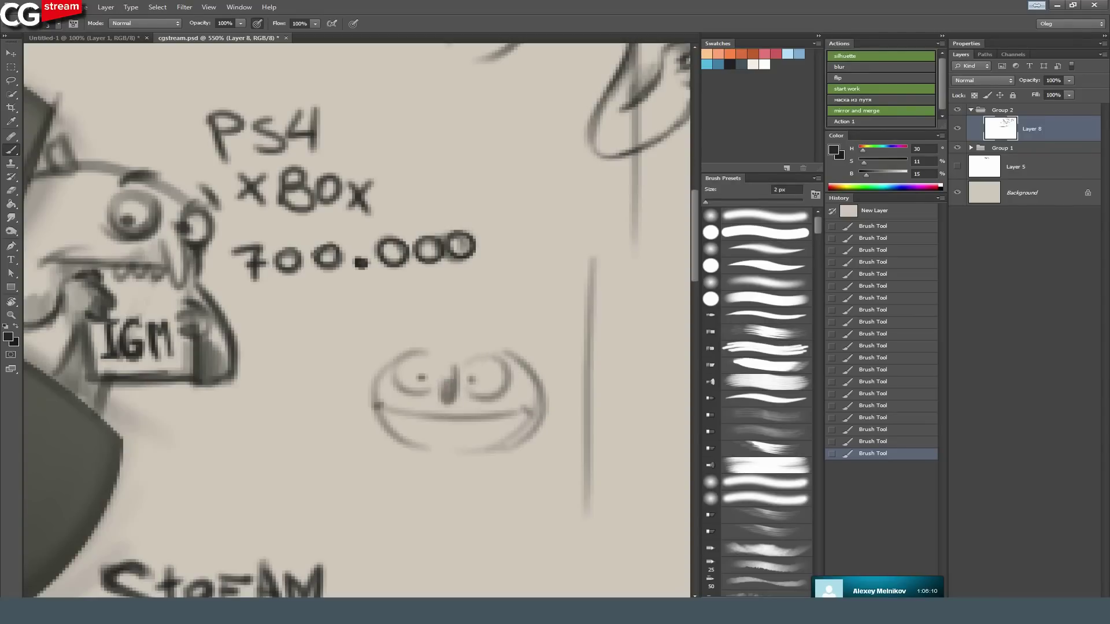
pyautogui.moveTo(475, 347); pyautogui.dragTo(508, 344)
pyautogui.moveTo(411, 333)
pyautogui.mouseDown()
pyautogui.moveTo(435, 331)
pyautogui.moveTo(434, 366)
pyautogui.moveTo(420, 364)
pyautogui.mouseUp()
pyautogui.moveTo(486, 372)
pyautogui.mouseDown()
pyautogui.moveTo(549, 414)
pyautogui.moveTo(520, 450)
pyautogui.mouseUp()
# Darken the face's nose and redraw the eye outlines with a 1 px brush.
pyautogui.press('[')
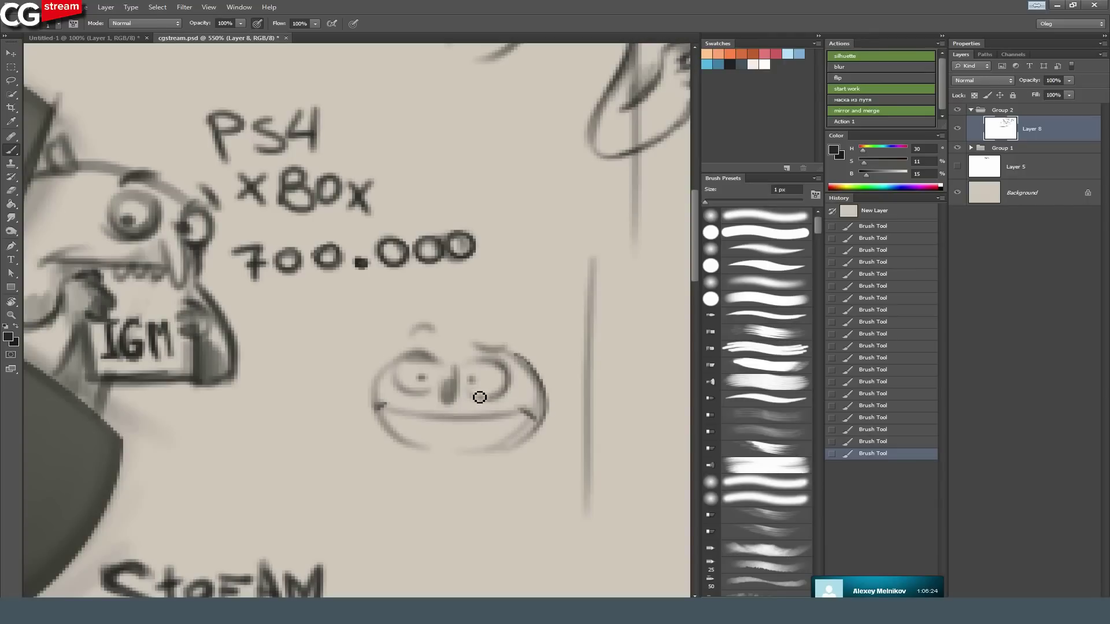
pyautogui.moveTo(454, 386)
pyautogui.mouseDown()
pyautogui.moveTo(453, 406)
pyautogui.moveTo(457, 378)
pyautogui.mouseUp()
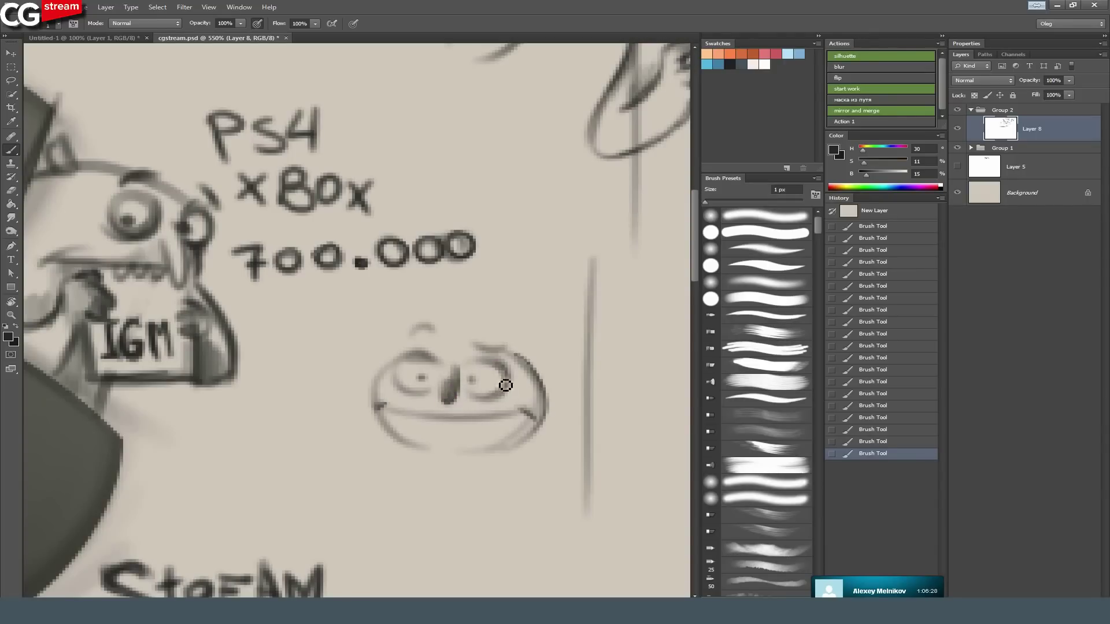
pyautogui.moveTo(381, 389)
pyautogui.mouseDown()
pyautogui.moveTo(393, 395)
pyautogui.moveTo(404, 380)
pyautogui.moveTo(430, 396)
pyautogui.moveTo(515, 383)
pyautogui.moveTo(499, 382)
pyautogui.mouseUp()
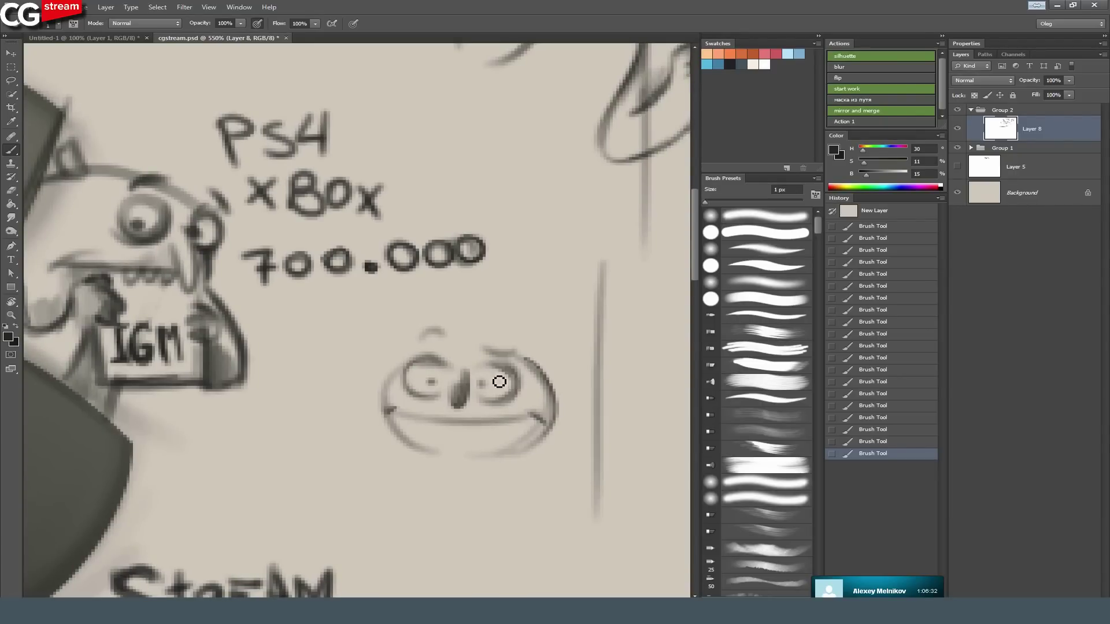
pyautogui.moveTo(245, 269)
pyautogui.mouseDown()
pyautogui.moveTo(441, 285)
pyautogui.moveTo(299, 491)
pyautogui.mouseUp()
pyautogui.moveTo(544, 250)
pyautogui.mouseDown()
pyautogui.moveTo(424, 347)
pyautogui.moveTo(304, 265)
pyautogui.moveTo(162, 234)
pyautogui.mouseUp()
pyautogui.moveTo(159, 431); pyautogui.dragTo(589, 289)
pyautogui.moveTo(483, 380)
pyautogui.mouseDown()
pyautogui.moveTo(431, 284)
pyautogui.moveTo(468, 315)
pyautogui.mouseUp()
pyautogui.moveTo(485, 443)
pyautogui.mouseDown()
pyautogui.moveTo(453, 425)
pyautogui.moveTo(480, 413)
pyautogui.mouseUp()
pyautogui.moveTo(324, 338)
pyautogui.mouseDown()
pyautogui.moveTo(483, 290)
pyautogui.moveTo(540, 320)
pyautogui.moveTo(491, 335)
pyautogui.moveTo(458, 313)
pyautogui.mouseUp()
pyautogui.moveTo(505, 340); pyautogui.dragTo(458, 318)
pyautogui.moveTo(509, 265)
pyautogui.mouseDown()
pyautogui.moveTo(478, 262)
pyautogui.moveTo(448, 277)
pyautogui.mouseUp()
pyautogui.moveTo(361, 252)
pyautogui.mouseDown()
pyautogui.moveTo(405, 267)
pyautogui.moveTo(418, 294)
pyautogui.mouseUp()
pyautogui.moveTo(359, 331)
pyautogui.mouseDown()
pyautogui.moveTo(407, 307)
pyautogui.moveTo(414, 329)
pyautogui.moveTo(439, 325)
pyautogui.moveTo(439, 292)
pyautogui.moveTo(423, 302)
pyautogui.mouseUp()
# Thicken and darken both eyebrows above the round face.
pyautogui.moveTo(525, 237); pyautogui.dragTo(540, 223)
pyautogui.moveTo(474, 234)
pyautogui.mouseDown()
pyautogui.moveTo(532, 233)
pyautogui.moveTo(546, 226)
pyautogui.moveTo(485, 221)
pyautogui.moveTo(502, 234)
pyautogui.moveTo(477, 221)
pyautogui.moveTo(484, 237)
pyautogui.moveTo(484, 225)
pyautogui.moveTo(496, 244)
pyautogui.moveTo(520, 246)
pyautogui.mouseUp()
pyautogui.moveTo(363, 214)
pyautogui.mouseDown()
pyautogui.moveTo(402, 224)
pyautogui.moveTo(401, 196)
pyautogui.moveTo(401, 218)
pyautogui.moveTo(381, 201)
pyautogui.moveTo(392, 197)
pyautogui.moveTo(359, 212)
pyautogui.mouseUp()
pyautogui.moveTo(526, 256); pyautogui.dragTo(497, 264)
pyautogui.keyDown('ctrl'); pyautogui.keyDown('alt'); pyautogui.click(497, 264); pyautogui.keyUp('alt'); pyautogui.keyUp('ctrl')
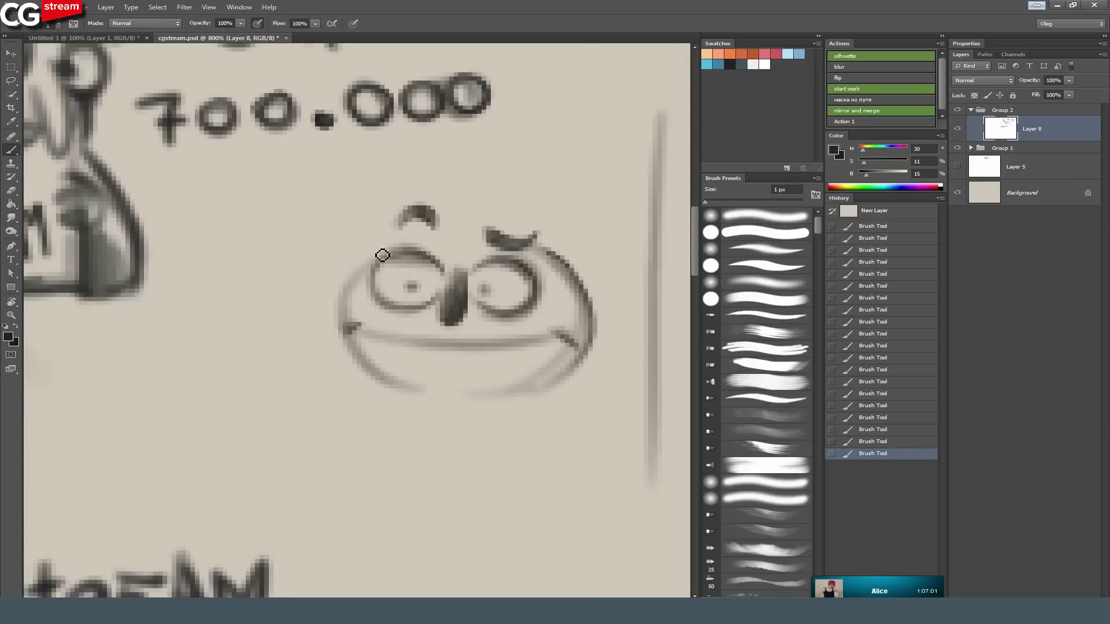
# Reinforce the round face's outer contour on both sides and darken its mouth line.
pyautogui.moveTo(337, 291); pyautogui.dragTo(341, 281)
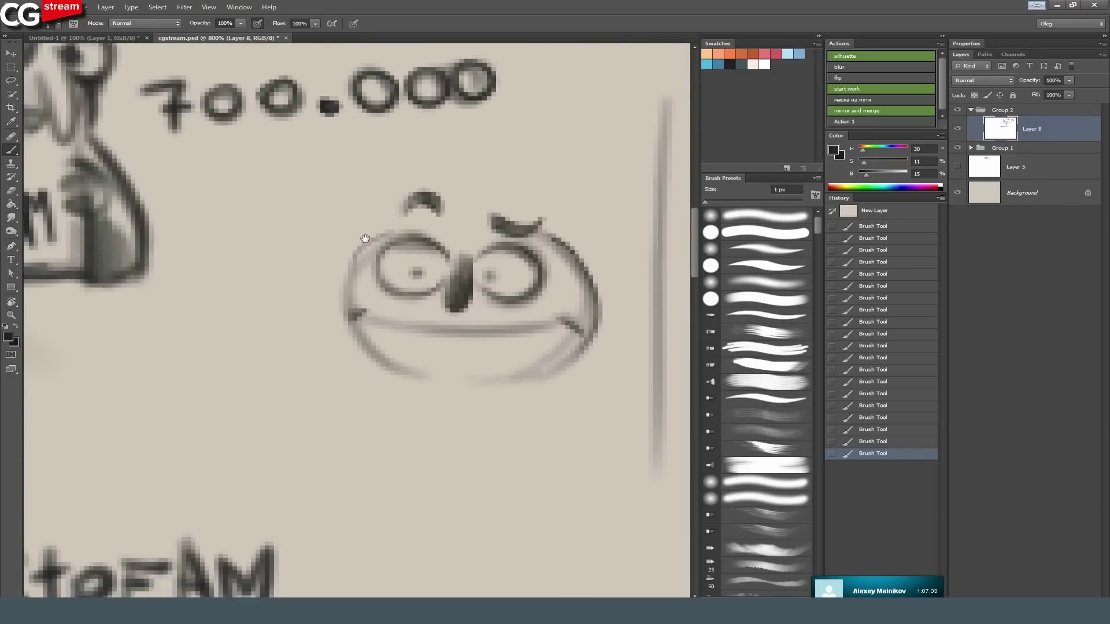
pyautogui.moveTo(402, 233)
pyautogui.mouseDown()
pyautogui.moveTo(356, 270)
pyautogui.moveTo(346, 312)
pyautogui.moveTo(414, 359)
pyautogui.moveTo(405, 379)
pyautogui.moveTo(367, 329)
pyautogui.moveTo(467, 377)
pyautogui.mouseUp()
pyautogui.moveTo(367, 339); pyautogui.dragTo(433, 382)
pyautogui.moveTo(591, 297); pyautogui.dragTo(513, 389)
pyautogui.moveTo(598, 324)
pyautogui.mouseDown()
pyautogui.moveTo(492, 387)
pyautogui.moveTo(520, 380)
pyautogui.mouseUp()
pyautogui.moveTo(583, 359); pyautogui.dragTo(475, 391)
pyautogui.moveTo(505, 330); pyautogui.dragTo(505, 332)
# Rotate the canvas and handwrite the artist's first name in capitals below the round face.
pyautogui.press('r')
pyautogui.moveTo(424, 433); pyautogui.dragTo(274, 406)
pyautogui.moveTo(366, 353)
pyautogui.mouseDown()
pyautogui.moveTo(407, 461)
pyautogui.moveTo(441, 478)
pyautogui.mouseUp()
pyautogui.press('r')
pyautogui.moveTo(498, 409)
pyautogui.mouseDown()
pyautogui.moveTo(446, 208)
pyautogui.moveTo(389, 224)
pyautogui.mouseUp()
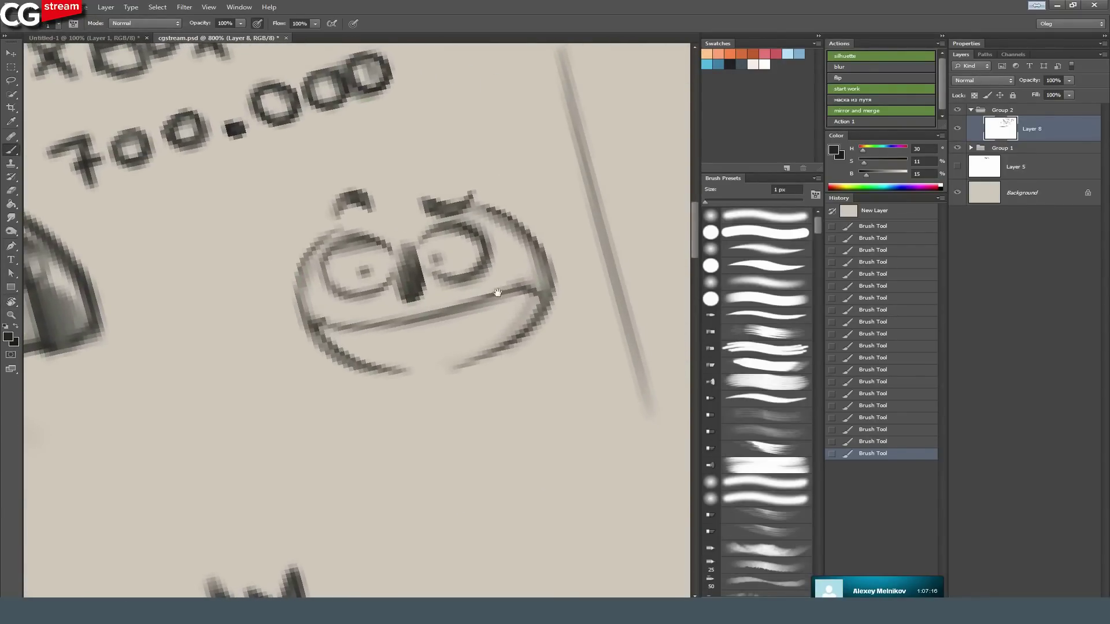
pyautogui.moveTo(369, 418)
pyautogui.mouseDown()
pyautogui.moveTo(344, 456)
pyautogui.moveTo(382, 396)
pyautogui.moveTo(438, 411)
pyautogui.mouseUp()
pyautogui.moveTo(494, 371)
pyautogui.mouseDown()
pyautogui.moveTo(505, 398)
pyautogui.moveTo(530, 370)
pyautogui.moveTo(548, 400)
pyautogui.mouseUp()
pyautogui.moveTo(519, 388); pyautogui.dragTo(560, 393)
pyautogui.moveTo(555, 368); pyautogui.dragTo(585, 391)
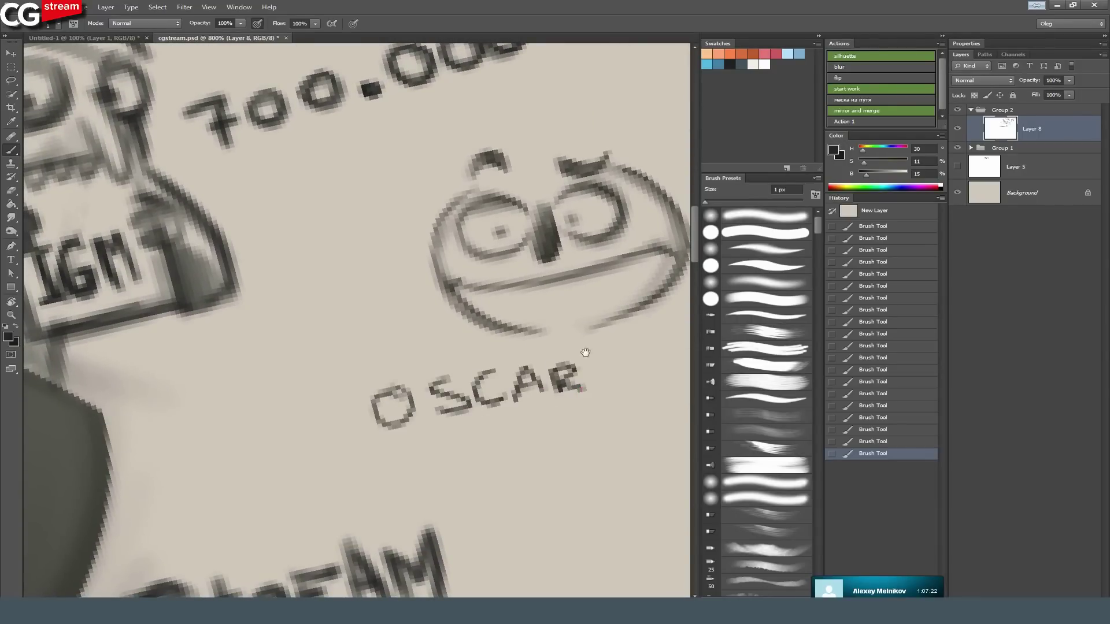
pyautogui.moveTo(605, 342); pyautogui.dragTo(373, 337)
# Handwrite the artist's surname in capitals after the first name.
pyautogui.moveTo(395, 375)
pyautogui.mouseDown()
pyautogui.moveTo(398, 347)
pyautogui.moveTo(432, 363)
pyautogui.moveTo(460, 336)
pyautogui.moveTo(475, 359)
pyautogui.moveTo(489, 350)
pyautogui.mouseUp()
pyautogui.moveTo(483, 324); pyautogui.dragTo(520, 354)
pyautogui.moveTo(529, 315)
pyautogui.mouseDown()
pyautogui.moveTo(540, 345)
pyautogui.moveTo(546, 306)
pyautogui.moveTo(575, 327)
pyautogui.mouseUp()
pyautogui.click(560, 295)
pyautogui.moveTo(583, 288)
pyautogui.mouseDown()
pyautogui.moveTo(593, 313)
pyautogui.moveTo(621, 305)
pyautogui.mouseUp()
pyautogui.moveTo(620, 306); pyautogui.dragTo(605, 268)
pyautogui.moveTo(232, 383)
pyautogui.mouseDown()
pyautogui.moveTo(189, 303)
pyautogui.moveTo(204, 292)
pyautogui.mouseUp()
pyautogui.moveTo(190, 367); pyautogui.dragTo(206, 364)
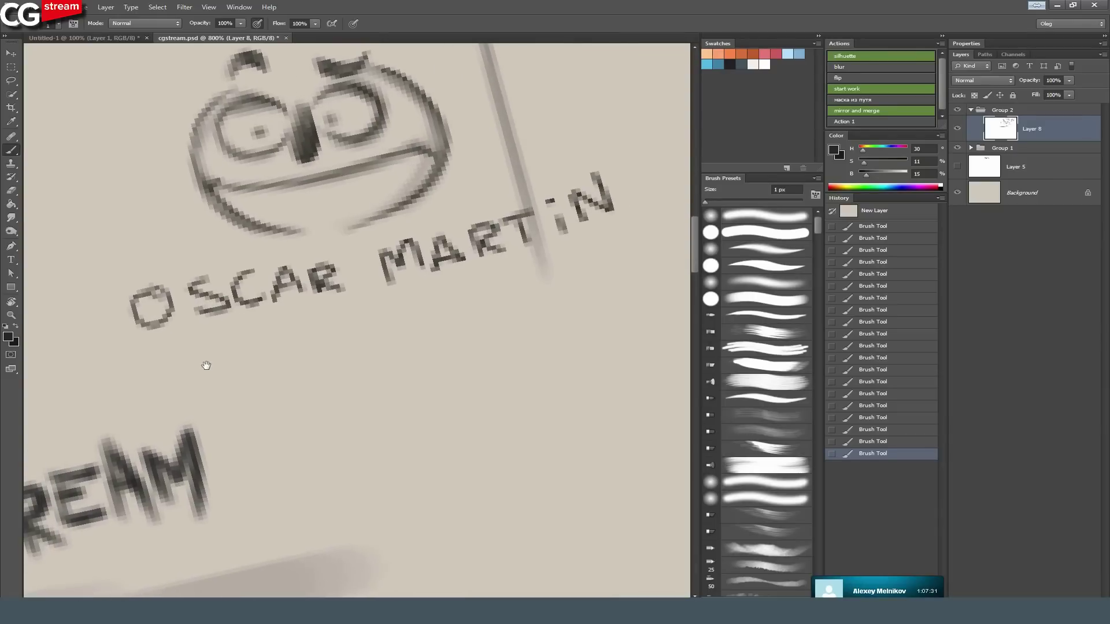
# Straighten the canvas view, underline the artist's full name, and draw a wavy curve above its first letters.
pyautogui.moveTo(471, 123); pyautogui.dragTo(437, 258)
pyautogui.press('r')
pyautogui.moveTo(474, 203); pyautogui.dragTo(513, 237)
pyautogui.press('b')
pyautogui.moveTo(426, 347); pyautogui.dragTo(440, 337)
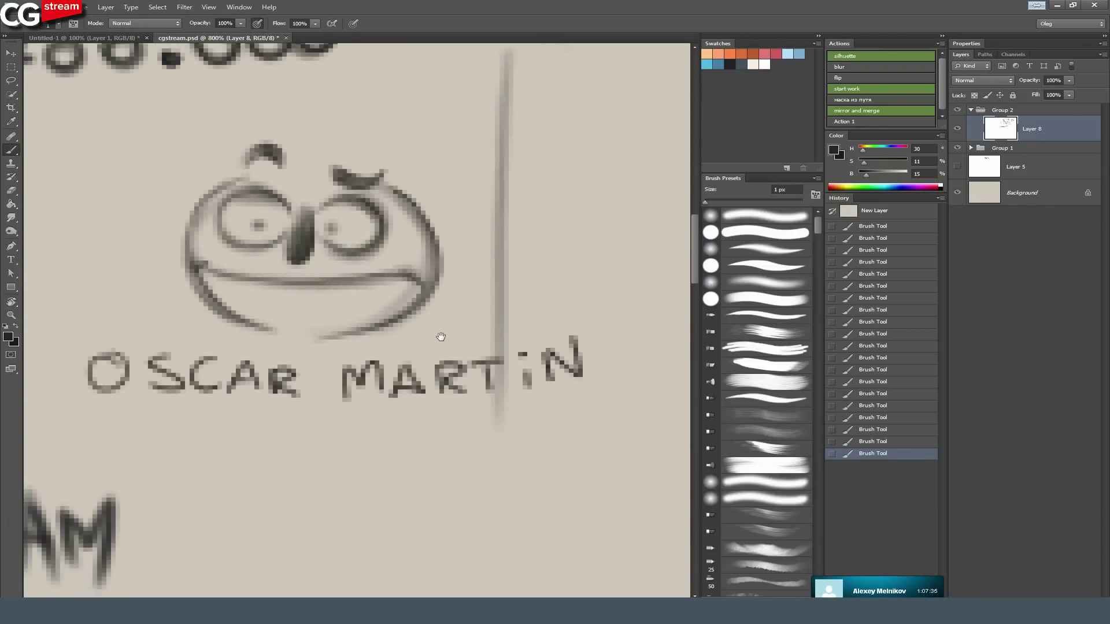
pyautogui.moveTo(314, 404); pyautogui.dragTo(360, 367)
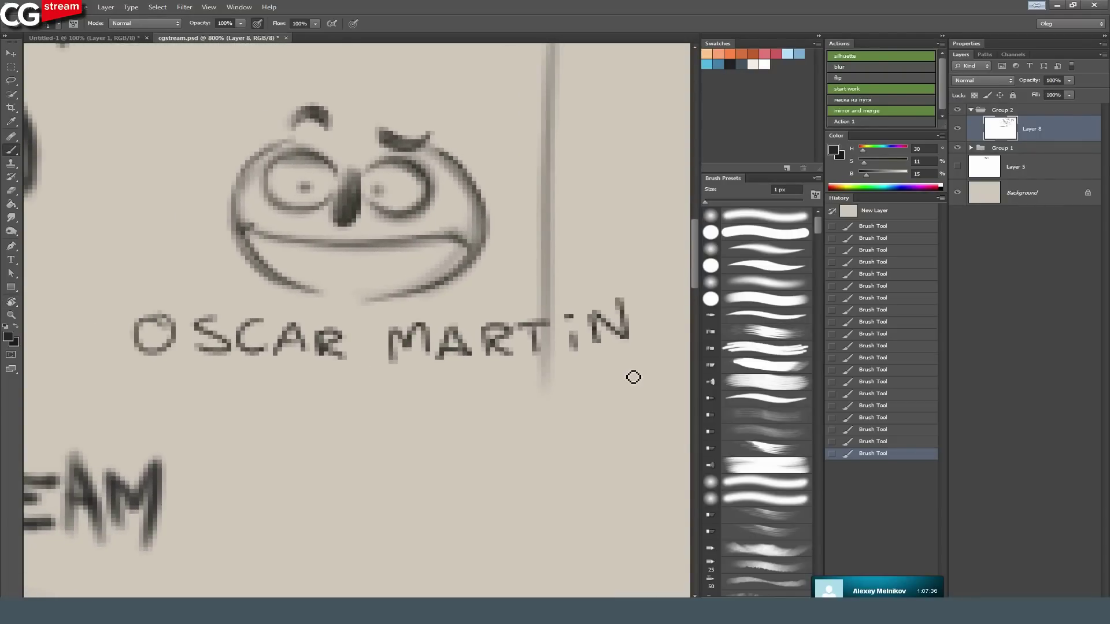
pyautogui.moveTo(638, 369); pyautogui.dragTo(117, 369)
pyautogui.moveTo(260, 377); pyautogui.dragTo(276, 354)
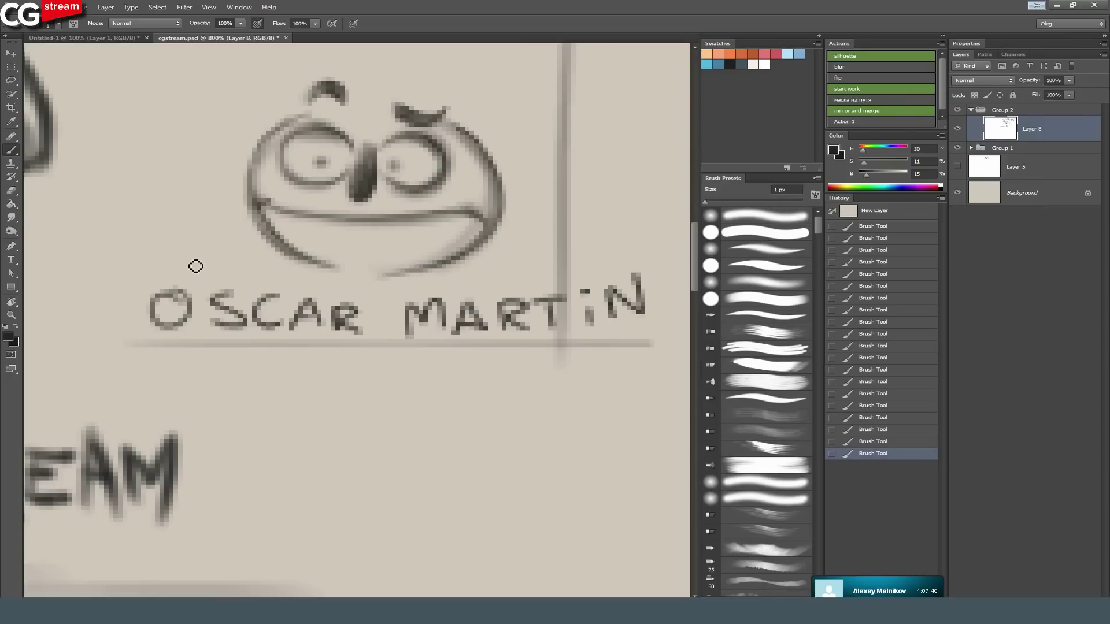
pyautogui.moveTo(109, 279); pyautogui.dragTo(223, 250)
pyautogui.moveTo(205, 287); pyautogui.dragTo(216, 248)
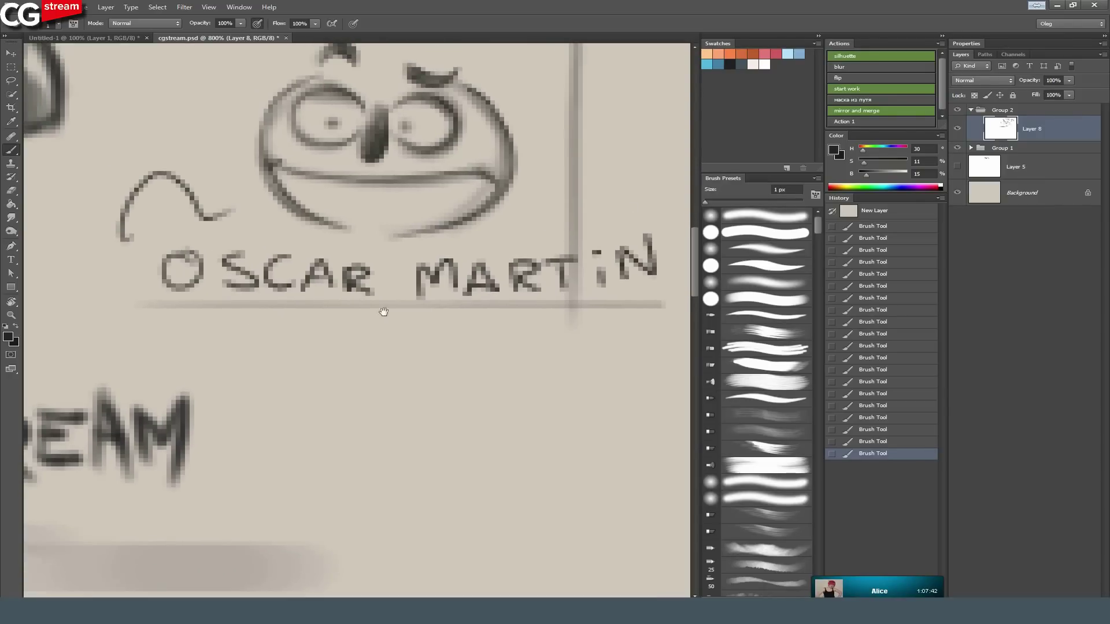
# Handwrite a second artist's full name in capitals below the first and underline it.
pyautogui.moveTo(384, 312); pyautogui.dragTo(377, 304)
pyautogui.moveTo(191, 316)
pyautogui.mouseDown()
pyautogui.moveTo(192, 344)
pyautogui.moveTo(270, 345)
pyautogui.moveTo(267, 334)
pyautogui.mouseUp()
pyautogui.moveTo(281, 317)
pyautogui.mouseDown()
pyautogui.moveTo(314, 320)
pyautogui.moveTo(349, 344)
pyautogui.moveTo(346, 331)
pyautogui.mouseUp()
pyautogui.moveTo(328, 317)
pyautogui.mouseDown()
pyautogui.moveTo(361, 319)
pyautogui.moveTo(400, 343)
pyautogui.mouseUp()
pyautogui.moveTo(400, 315)
pyautogui.mouseDown()
pyautogui.moveTo(431, 345)
pyautogui.moveTo(470, 342)
pyautogui.mouseUp()
pyautogui.moveTo(453, 332); pyautogui.dragTo(484, 342)
pyautogui.moveTo(482, 315)
pyautogui.mouseDown()
pyautogui.moveTo(489, 330)
pyautogui.moveTo(547, 324)
pyautogui.moveTo(525, 316)
pyautogui.moveTo(561, 341)
pyautogui.moveTo(631, 342)
pyautogui.moveTo(602, 330)
pyautogui.moveTo(165, 353)
pyautogui.mouseUp()
# Retrace the last two letters of the first artist's surname with darker strokes.
pyautogui.moveTo(371, 274); pyautogui.dragTo(358, 305)
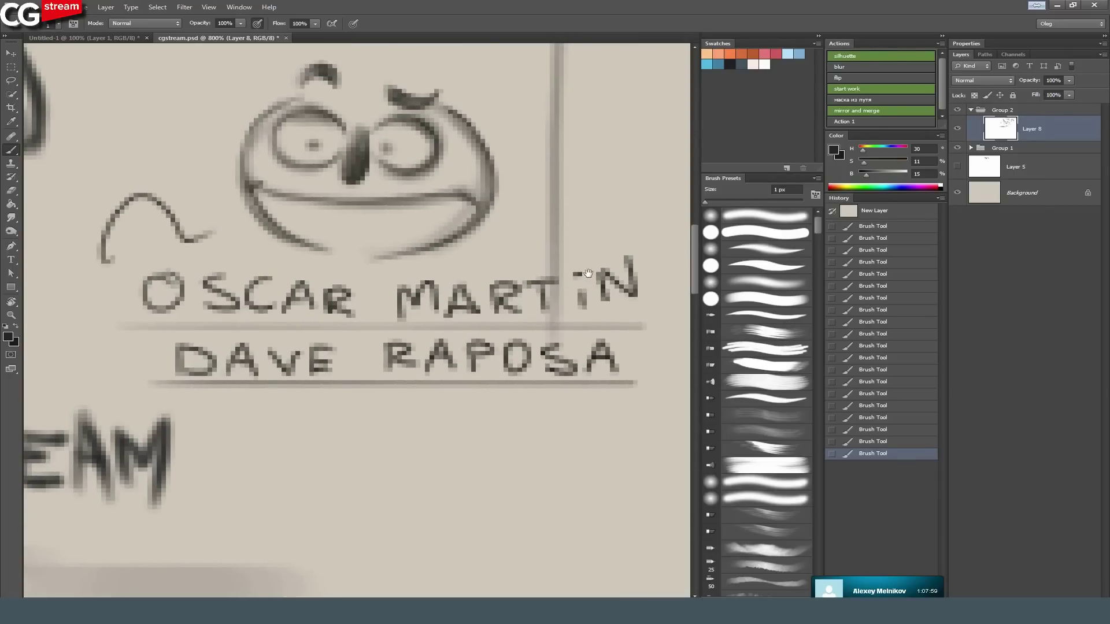
pyautogui.moveTo(588, 311); pyautogui.dragTo(582, 316)
pyautogui.moveTo(603, 272)
pyautogui.mouseDown()
pyautogui.moveTo(607, 300)
pyautogui.moveTo(636, 299)
pyautogui.mouseUp()
pyautogui.moveTo(635, 298)
pyautogui.mouseDown()
pyautogui.moveTo(632, 259)
pyautogui.moveTo(635, 308)
pyautogui.mouseUp()
# Handwrite a third artist's full name in capitals below the second and underline it.
pyautogui.moveTo(318, 404)
pyautogui.mouseDown()
pyautogui.moveTo(362, 346)
pyautogui.moveTo(252, 298)
pyautogui.moveTo(252, 335)
pyautogui.mouseUp()
pyautogui.moveTo(301, 306)
pyautogui.mouseDown()
pyautogui.moveTo(319, 335)
pyautogui.moveTo(330, 306)
pyautogui.mouseUp()
pyautogui.moveTo(303, 322)
pyautogui.mouseDown()
pyautogui.moveTo(351, 307)
pyautogui.moveTo(365, 336)
pyautogui.mouseUp()
pyautogui.moveTo(341, 327); pyautogui.dragTo(383, 341)
pyautogui.moveTo(382, 309); pyautogui.dragTo(406, 340)
pyautogui.moveTo(408, 340)
pyautogui.mouseDown()
pyautogui.moveTo(408, 308)
pyautogui.moveTo(449, 338)
pyautogui.moveTo(470, 318)
pyautogui.moveTo(471, 335)
pyautogui.mouseUp()
pyautogui.moveTo(484, 339)
pyautogui.mouseDown()
pyautogui.moveTo(494, 306)
pyautogui.moveTo(510, 338)
pyautogui.moveTo(532, 325)
pyautogui.moveTo(601, 333)
pyautogui.moveTo(601, 306)
pyautogui.moveTo(516, 305)
pyautogui.mouseUp()
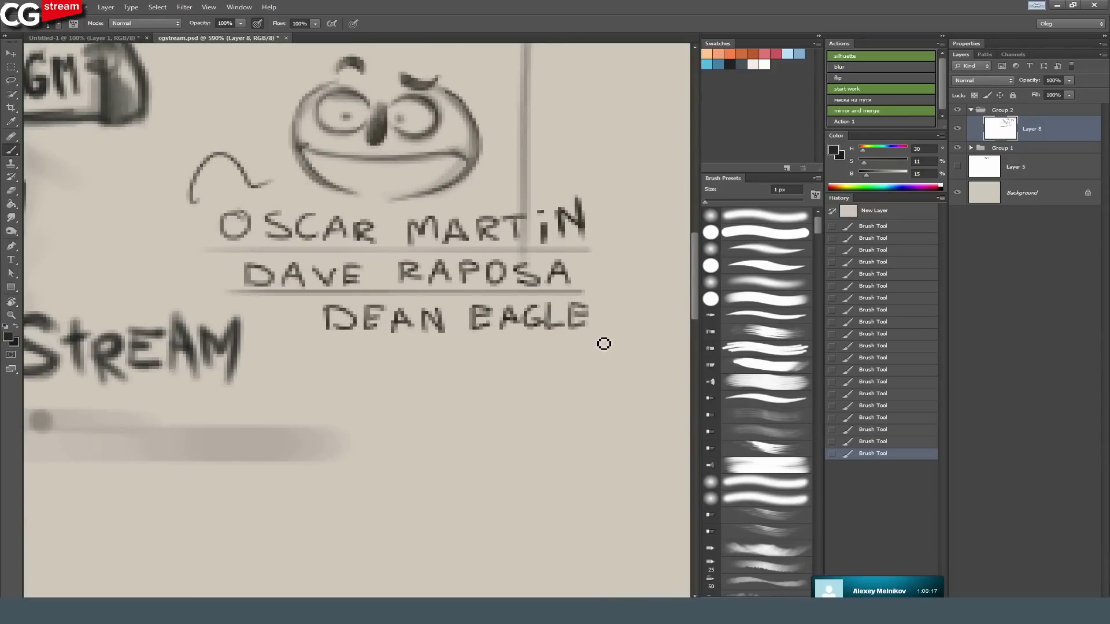
pyautogui.moveTo(598, 336); pyautogui.dragTo(261, 334)
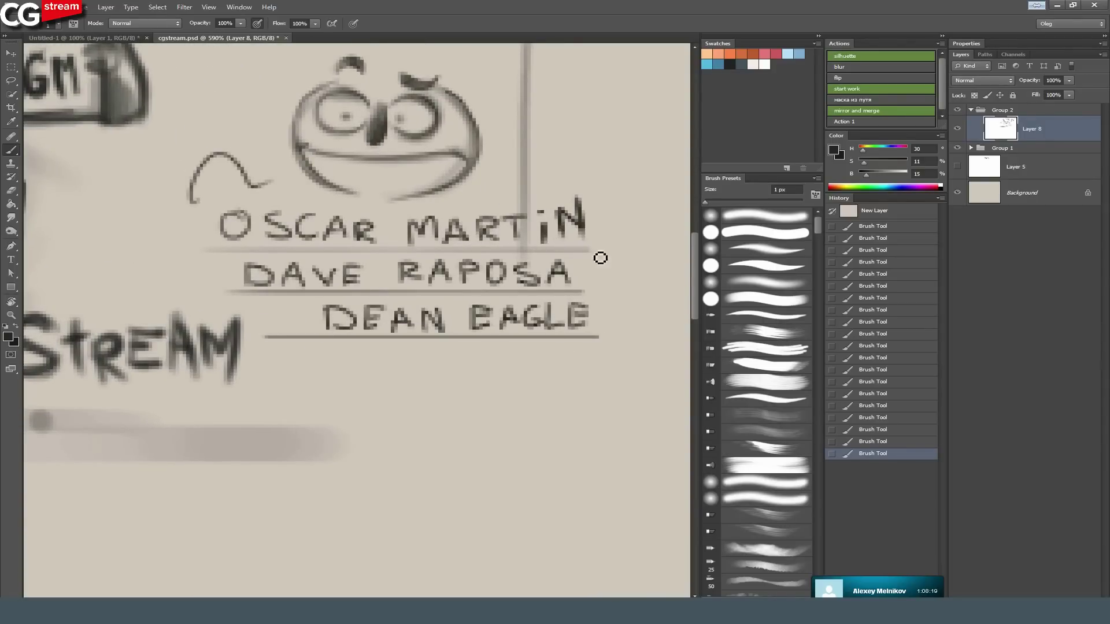
# Retrace several letters of the three handwritten artist names with darker strokes.
pyautogui.moveTo(578, 297); pyautogui.dragTo(598, 293)
pyautogui.moveTo(573, 142); pyautogui.dragTo(436, 184)
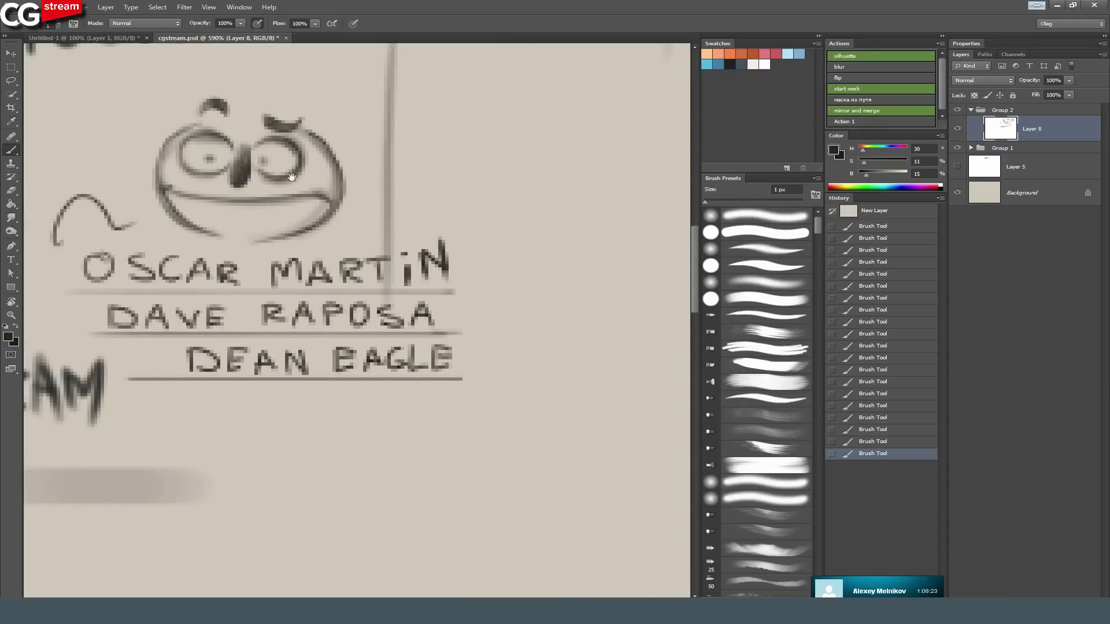
pyautogui.moveTo(108, 300)
pyautogui.mouseDown()
pyautogui.moveTo(274, 330)
pyautogui.moveTo(255, 301)
pyautogui.moveTo(299, 282)
pyautogui.moveTo(311, 297)
pyautogui.moveTo(298, 309)
pyautogui.moveTo(339, 309)
pyautogui.moveTo(368, 290)
pyautogui.moveTo(375, 312)
pyautogui.moveTo(374, 303)
pyautogui.moveTo(385, 311)
pyautogui.moveTo(404, 294)
pyautogui.moveTo(393, 321)
pyautogui.mouseUp()
pyautogui.moveTo(567, 355)
pyautogui.mouseDown()
pyautogui.moveTo(398, 312)
pyautogui.moveTo(455, 338)
pyautogui.moveTo(461, 356)
pyautogui.mouseUp()
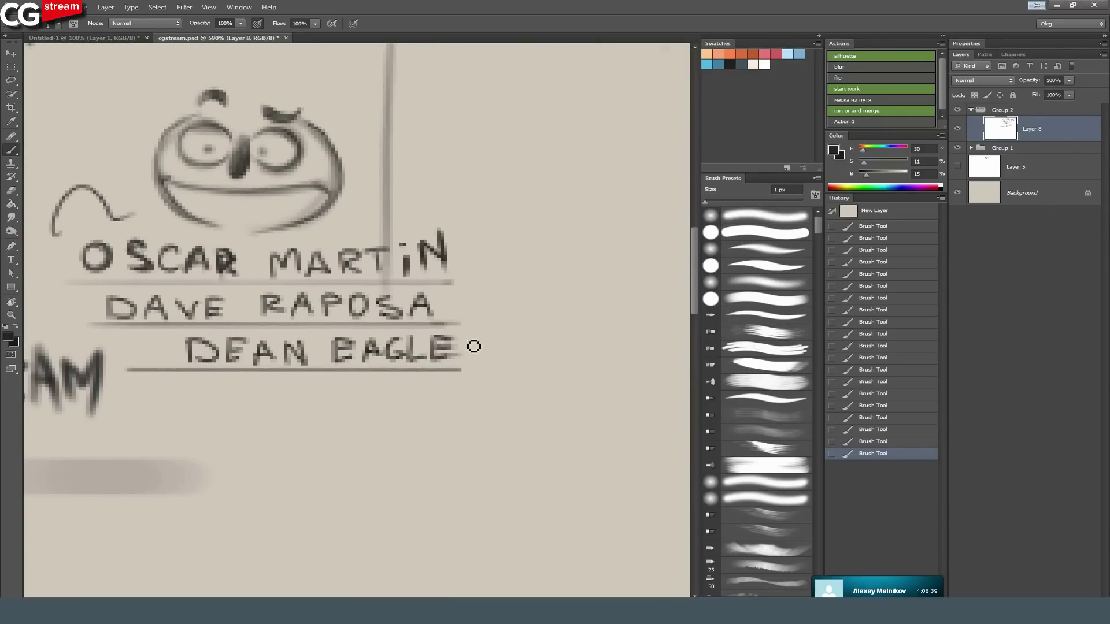
pyautogui.moveTo(447, 360); pyautogui.dragTo(442, 347)
pyautogui.moveTo(123, 288)
pyautogui.mouseDown()
pyautogui.moveTo(192, 264)
pyautogui.moveTo(229, 280)
pyautogui.moveTo(217, 309)
pyautogui.moveTo(242, 302)
pyautogui.mouseUp()
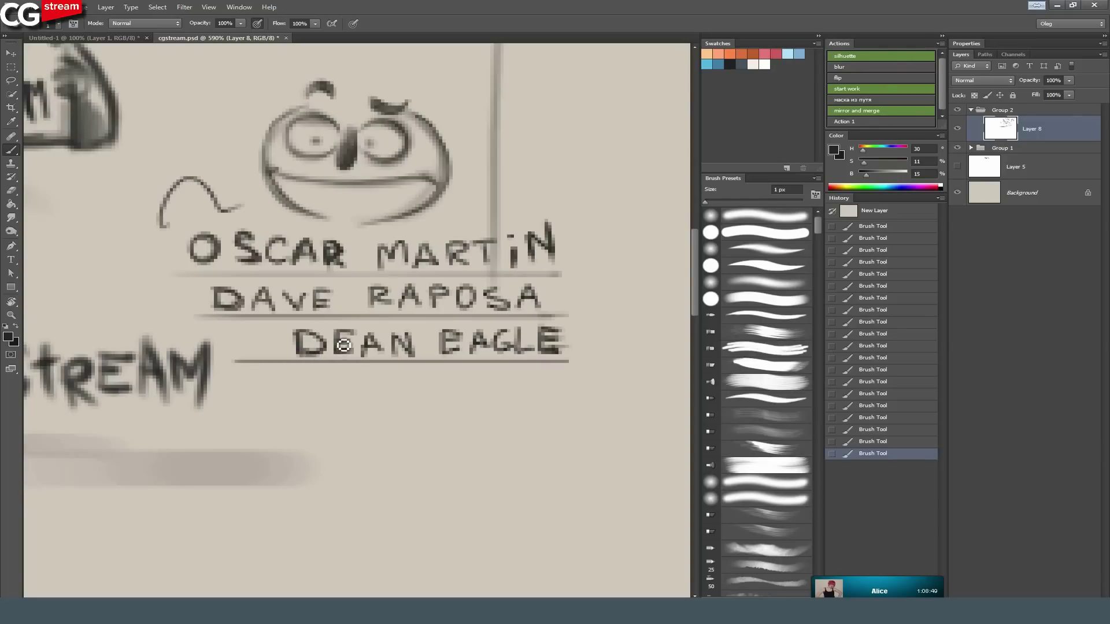
# Draw upper and lower teeth and a protruding tongue in the round cartoon face's mouth, and shade the mouth interior.
pyautogui.moveTo(344, 345); pyautogui.dragTo(355, 426)
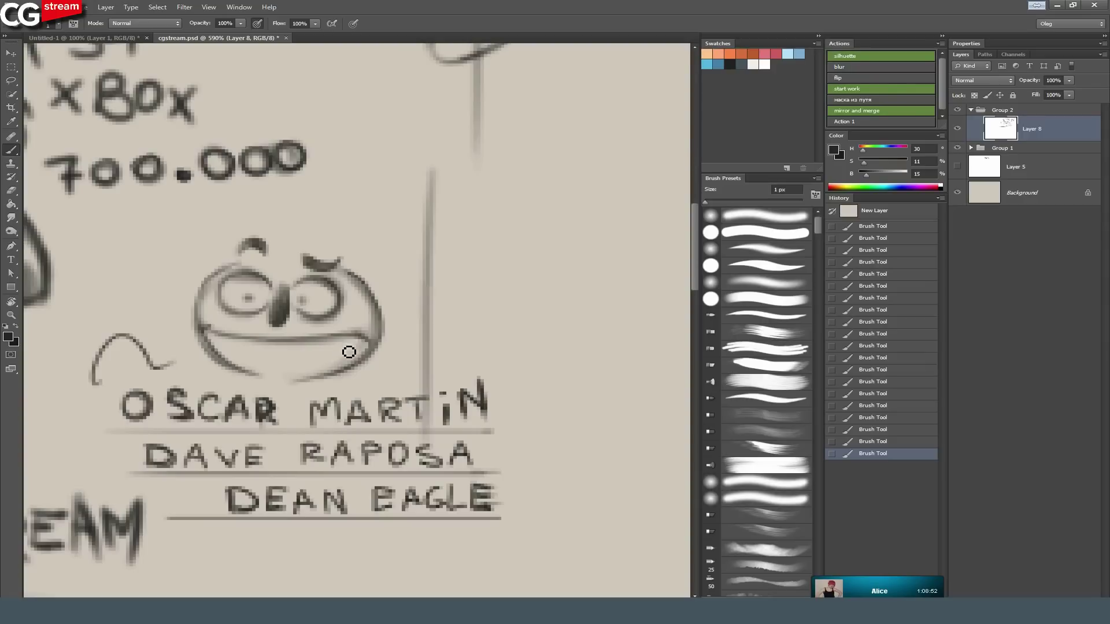
pyautogui.moveTo(342, 351); pyautogui.dragTo(253, 350)
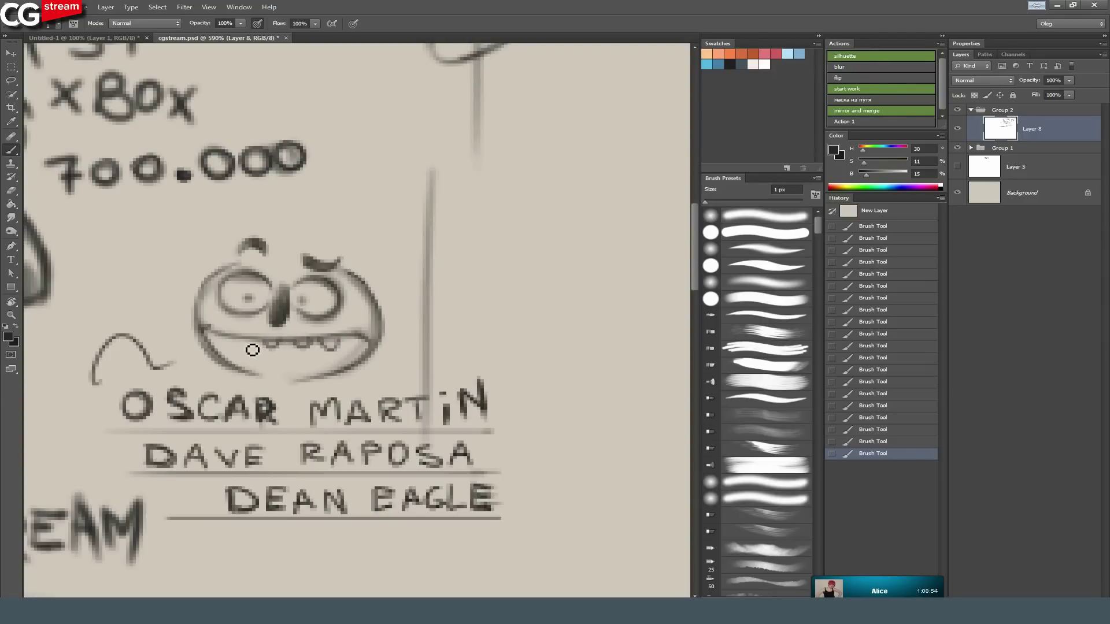
pyautogui.moveTo(345, 364); pyautogui.dragTo(311, 367)
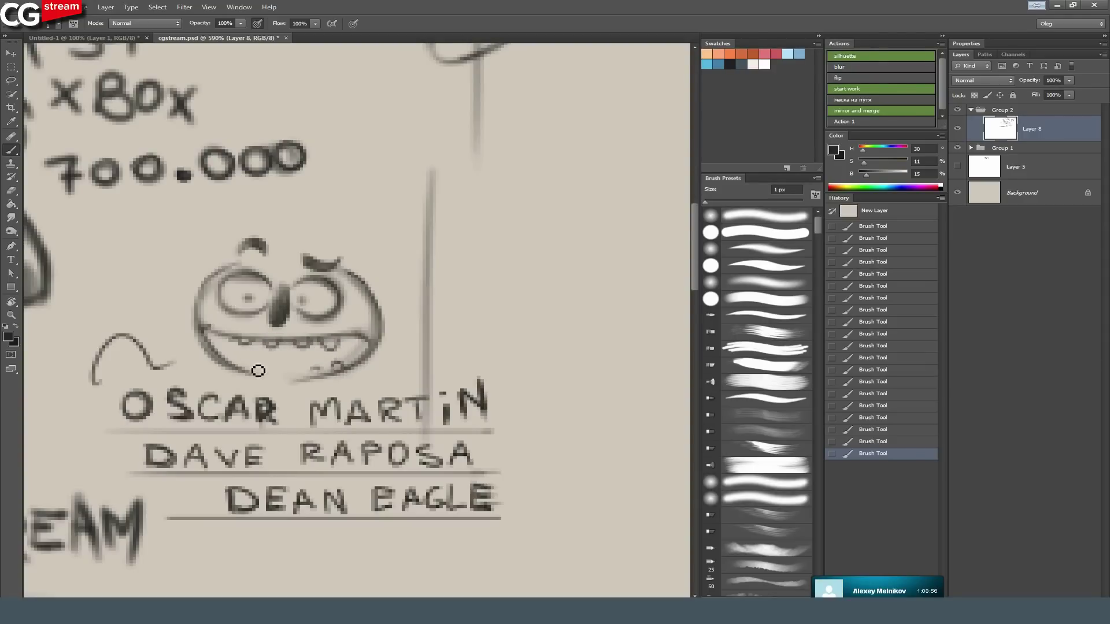
pyautogui.moveTo(232, 363)
pyautogui.mouseDown()
pyautogui.moveTo(312, 376)
pyautogui.moveTo(318, 404)
pyautogui.moveTo(314, 368)
pyautogui.moveTo(293, 366)
pyautogui.moveTo(315, 364)
pyautogui.moveTo(275, 364)
pyautogui.moveTo(296, 380)
pyautogui.moveTo(293, 364)
pyautogui.moveTo(312, 399)
pyautogui.moveTo(269, 387)
pyautogui.moveTo(290, 398)
pyautogui.moveTo(270, 395)
pyautogui.moveTo(322, 389)
pyautogui.moveTo(323, 370)
pyautogui.moveTo(273, 361)
pyautogui.moveTo(296, 361)
pyautogui.moveTo(298, 349)
pyautogui.moveTo(326, 374)
pyautogui.moveTo(365, 358)
pyautogui.mouseUp()
pyautogui.moveTo(287, 356)
pyautogui.mouseDown()
pyautogui.moveTo(345, 336)
pyautogui.moveTo(427, 332)
pyautogui.moveTo(401, 322)
pyautogui.moveTo(381, 332)
pyautogui.mouseUp()
pyautogui.moveTo(347, 145); pyautogui.dragTo(306, 221)
pyautogui.moveTo(406, 146); pyautogui.dragTo(426, 287)
pyautogui.moveTo(445, 235)
pyautogui.mouseDown()
pyautogui.moveTo(386, 200)
pyautogui.moveTo(414, 229)
pyautogui.mouseUp()
pyautogui.moveTo(242, 318); pyautogui.dragTo(366, 408)
pyautogui.moveTo(398, 314); pyautogui.dragTo(415, 310)
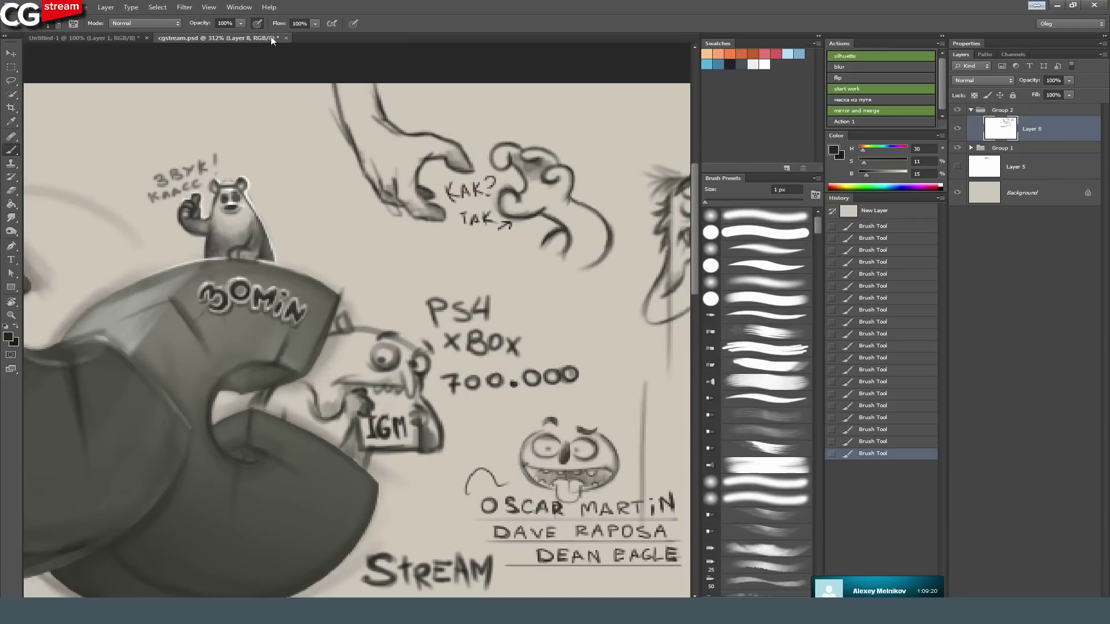
pyautogui.click(242, 7)
pyautogui.moveTo(305, 19)
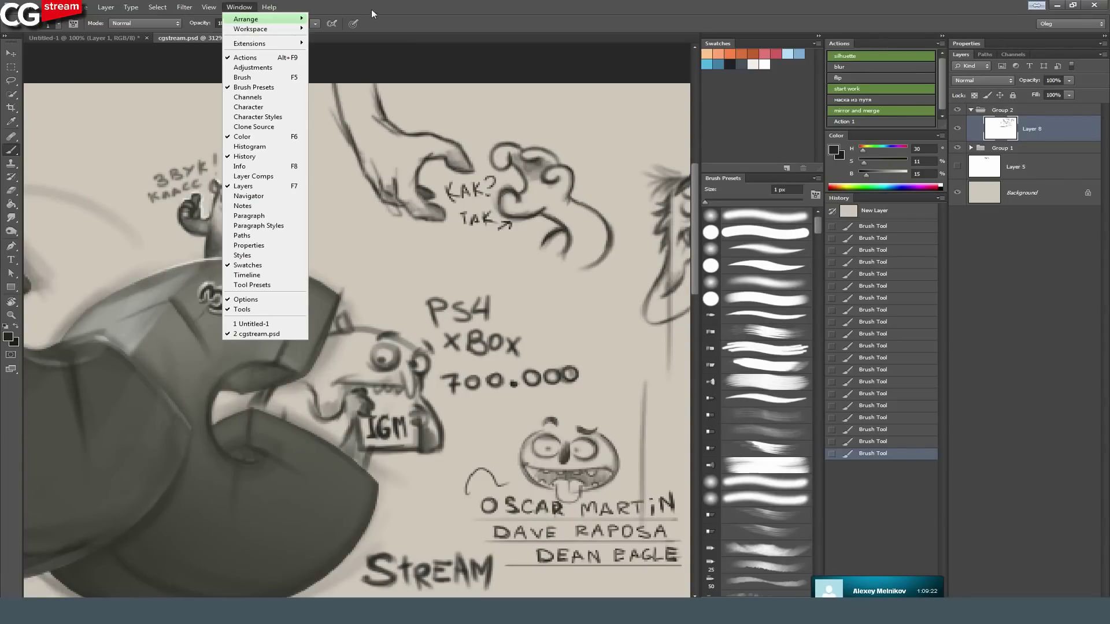
pyautogui.click(248, 8)
# Paint a solid orange circle with an 8 px brush on the empty canvas beneath the hairy character's raised hand.
pyautogui.click(730, 53)
pyautogui.moveTo(614, 271)
pyautogui.mouseDown()
pyautogui.moveTo(382, 156)
pyautogui.moveTo(214, 156)
pyautogui.mouseUp()
pyautogui.moveTo(411, 294)
pyautogui.mouseDown()
pyautogui.moveTo(471, 342)
pyautogui.moveTo(441, 345)
pyautogui.moveTo(444, 305)
pyautogui.mouseUp()
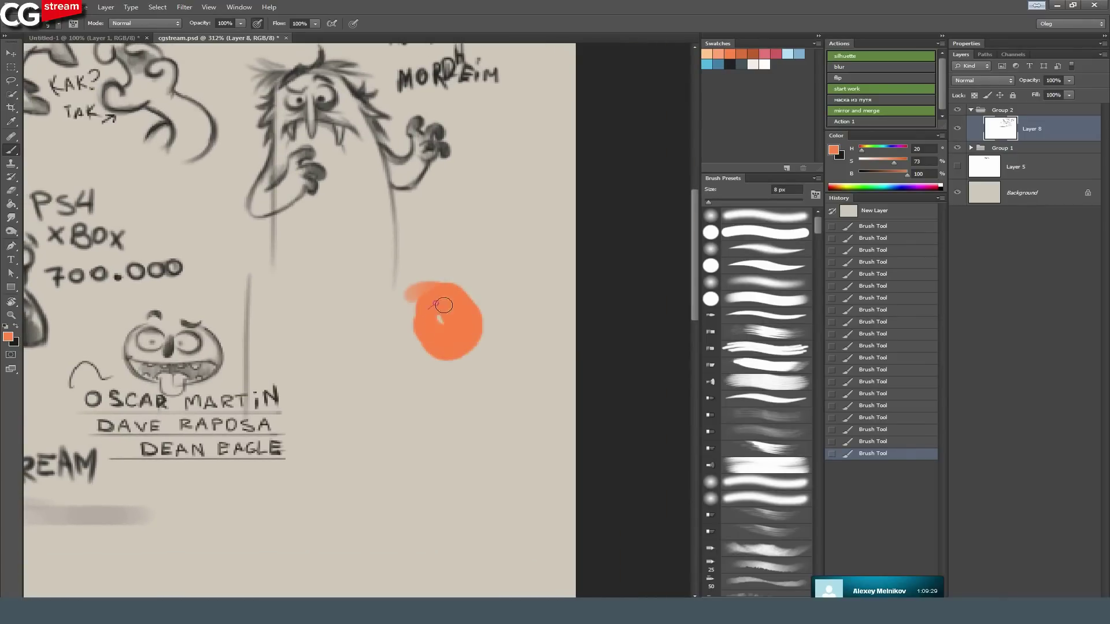
# Open a second window for cgstream.psd and float it at a small size over the main canvas, showing the orange circle.
pyautogui.click(238, 7)
pyautogui.moveTo(272, 19)
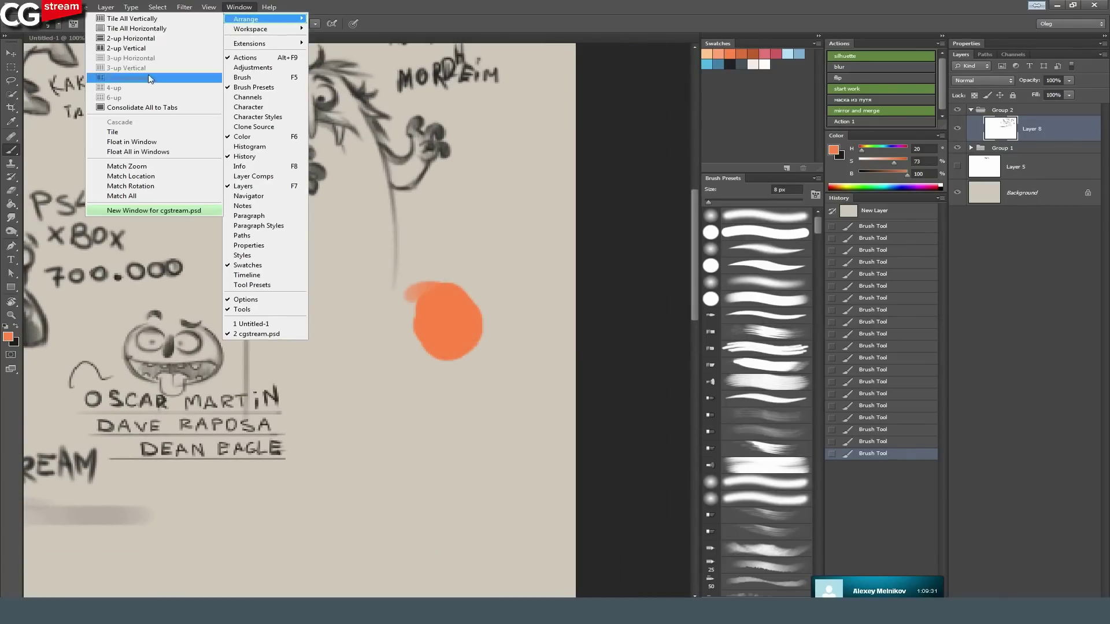
pyautogui.click(152, 212)
pyautogui.moveTo(373, 39); pyautogui.dragTo(461, 326)
pyautogui.moveTo(622, 419); pyautogui.dragTo(436, 383)
pyautogui.moveTo(664, 462); pyautogui.dragTo(505, 499)
# Set a custom proof condition for the floating window that simulates the sGray device profile.
pyautogui.click(209, 7)
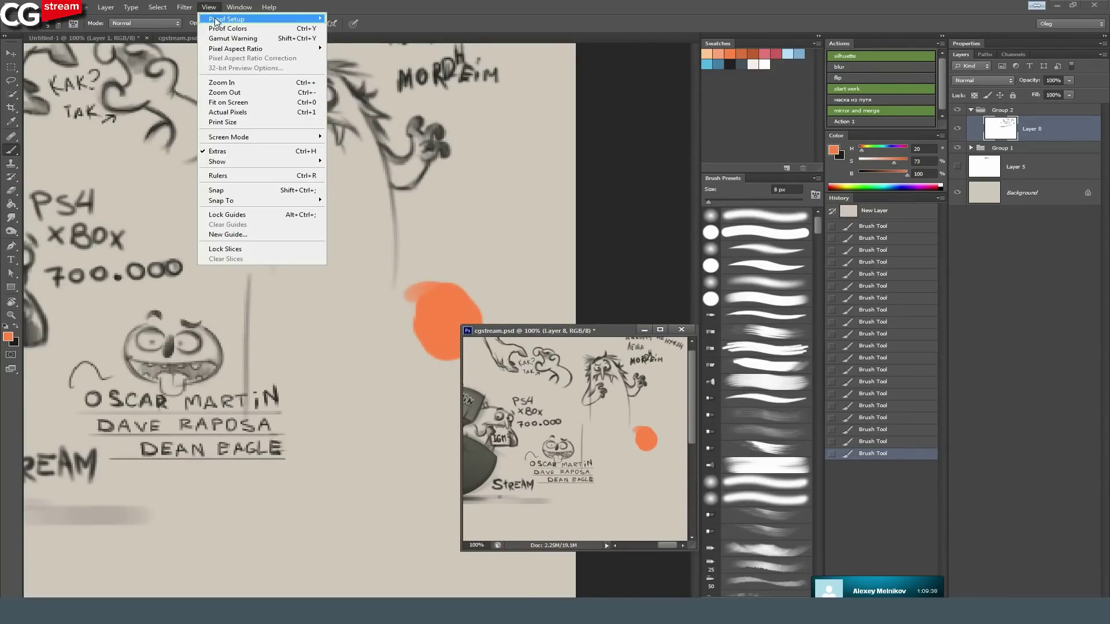
pyautogui.moveTo(215, 22)
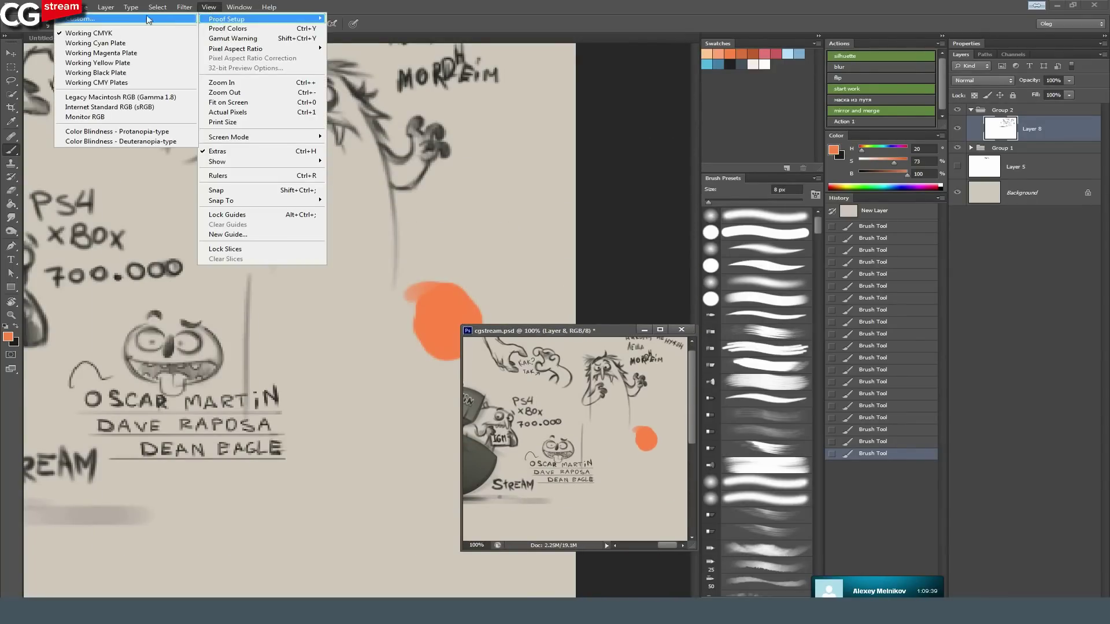
pyautogui.click(114, 22)
pyautogui.click(614, 175)
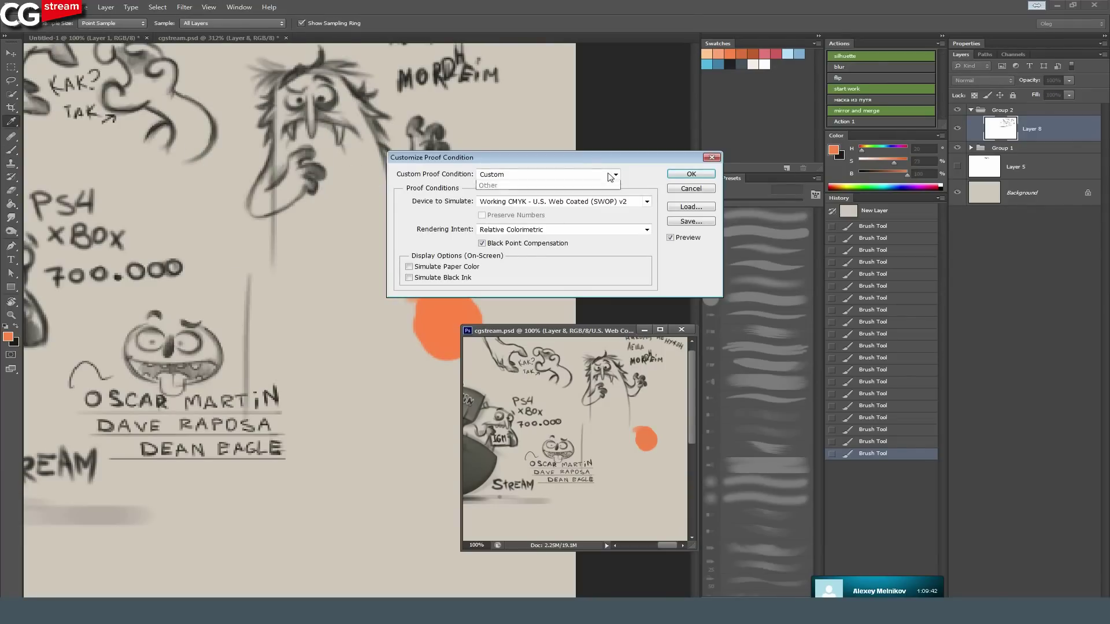
pyautogui.click(616, 176)
pyautogui.click(645, 201)
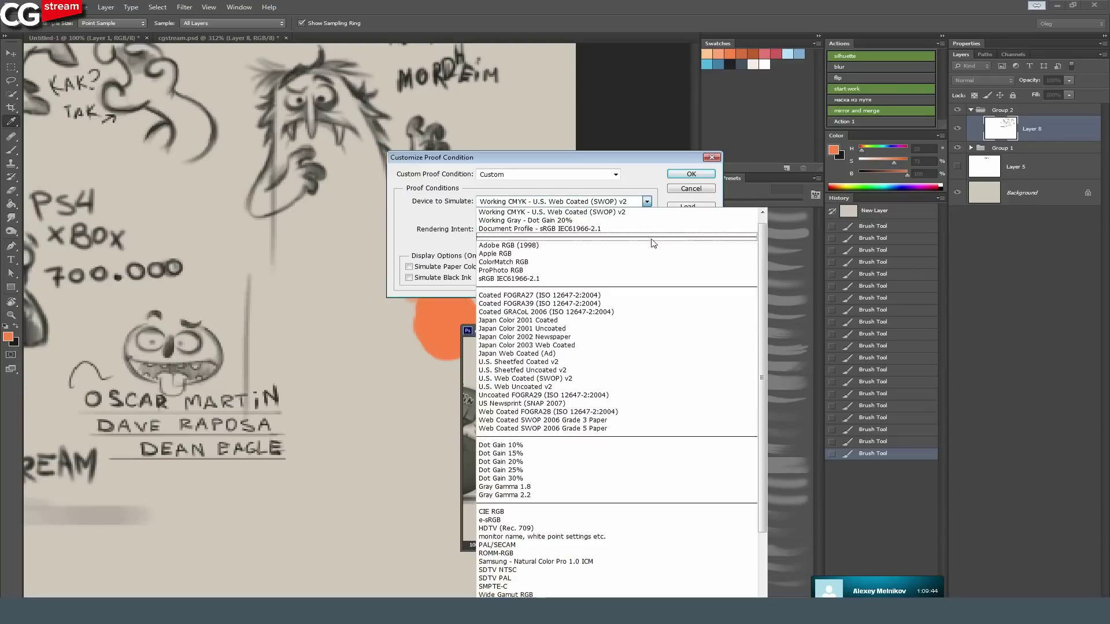
pyautogui.scroll(-5, 626, 409)
pyautogui.scroll(-2, 551, 587)
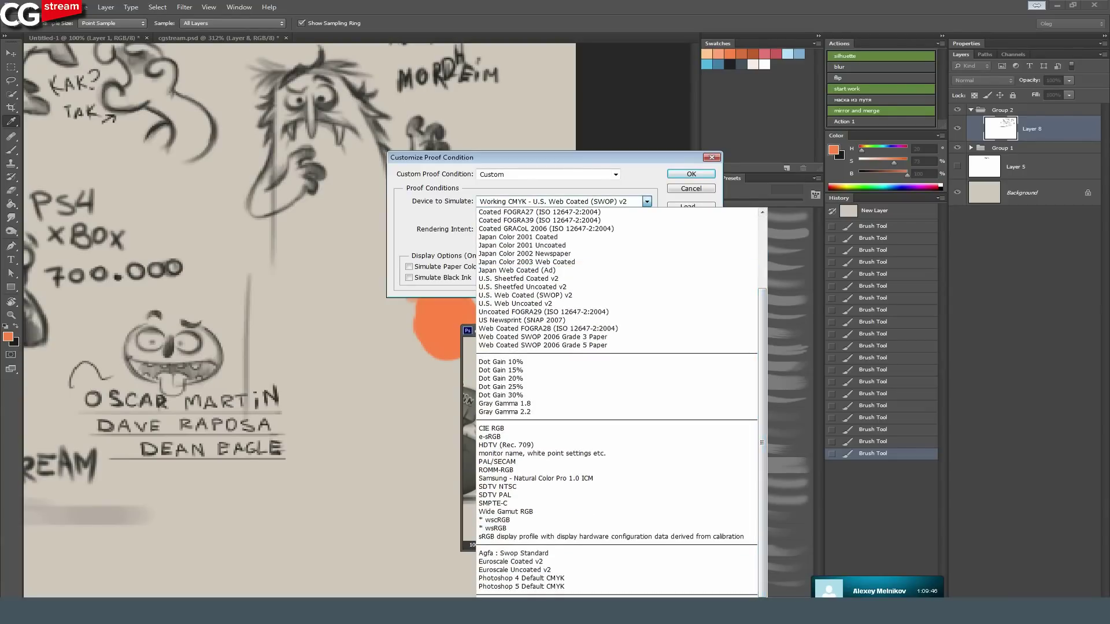
pyautogui.click(551, 589)
pyautogui.click(688, 175)
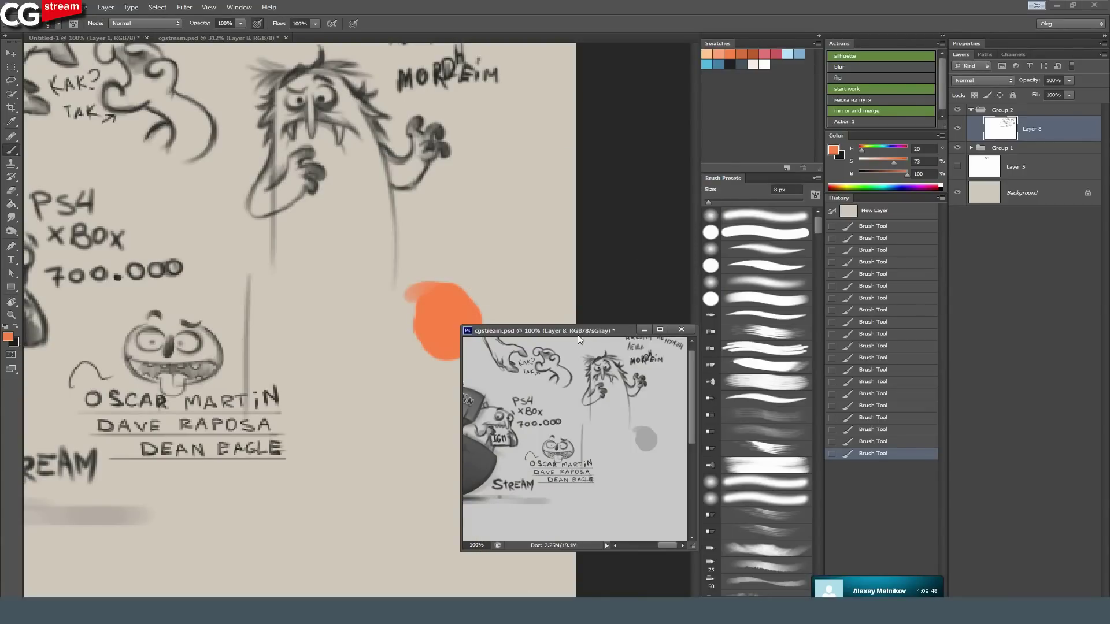
# Move the greyscale proof window over the artist-name notes, shift the main canvas for comparison, and close the proof window.
pyautogui.click(681, 329)
pyautogui.hotkey('ctrl', 'Tab')
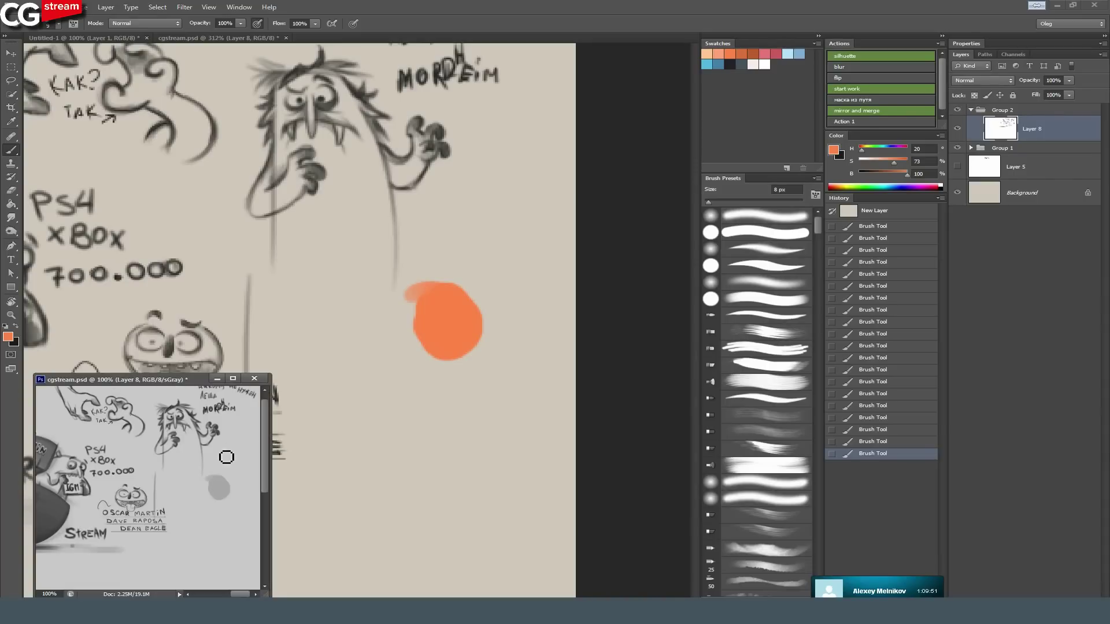
pyautogui.click(466, 340)
pyautogui.moveTo(418, 262)
pyautogui.mouseDown()
pyautogui.moveTo(508, 346)
pyautogui.moveTo(493, 281)
pyautogui.mouseUp()
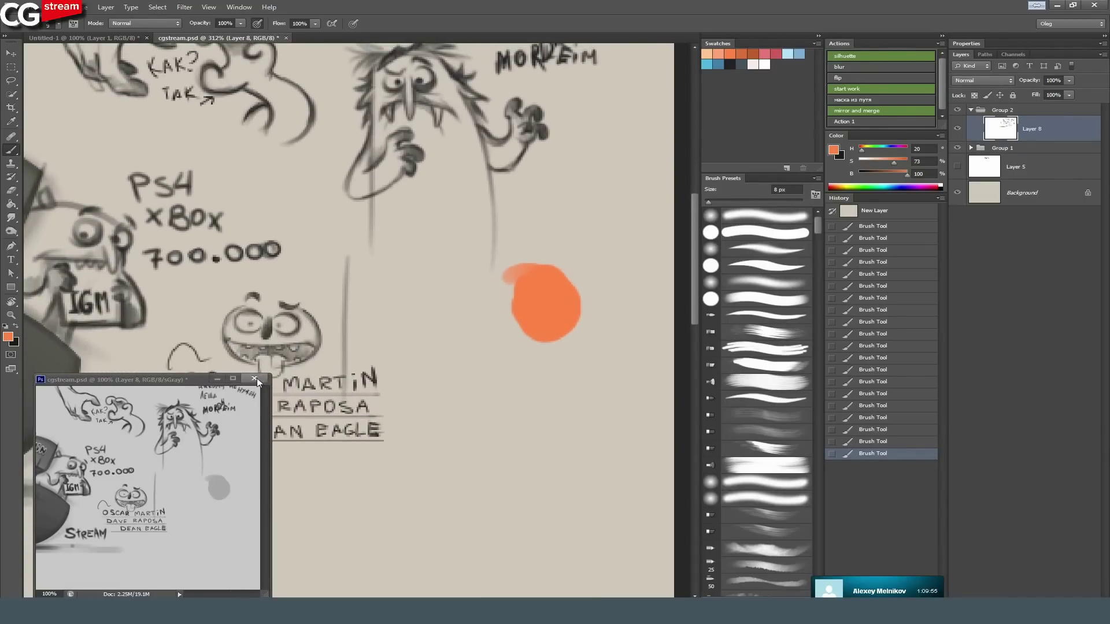
pyautogui.click(255, 379)
# Sample a mid-grey from the thumbs-up bear as the brush colour.
pyautogui.moveTo(563, 213); pyautogui.dragTo(599, 281)
pyautogui.moveTo(345, 367)
pyautogui.mouseDown()
pyautogui.moveTo(463, 312)
pyautogui.moveTo(489, 287)
pyautogui.mouseUp()
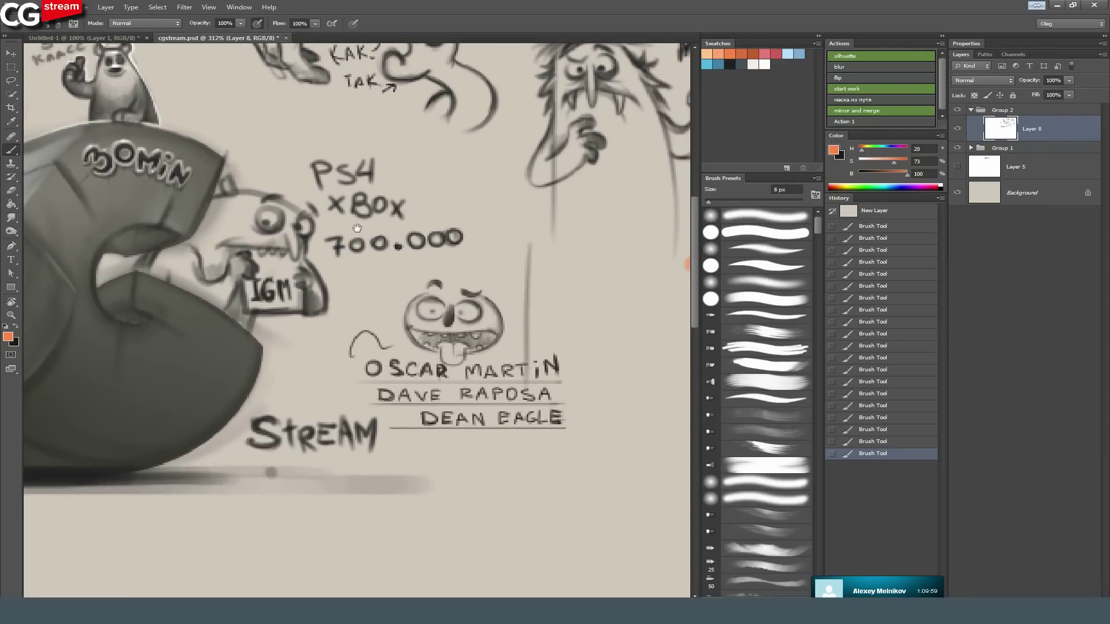
pyautogui.moveTo(207, 166)
pyautogui.mouseDown()
pyautogui.moveTo(438, 265)
pyautogui.moveTo(256, 177)
pyautogui.moveTo(213, 173)
pyautogui.mouseUp()
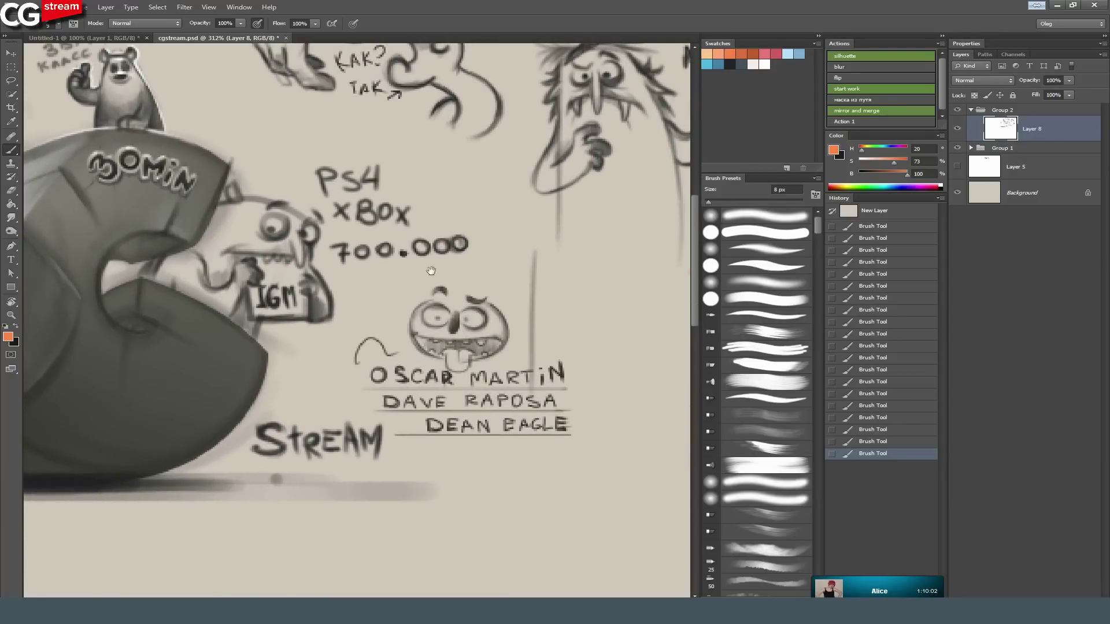
pyautogui.moveTo(148, 159); pyautogui.dragTo(337, 341)
pyautogui.moveTo(283, 234)
pyautogui.mouseDown()
pyautogui.moveTo(368, 248)
pyautogui.moveTo(444, 355)
pyautogui.moveTo(390, 342)
pyautogui.moveTo(387, 357)
pyautogui.moveTo(337, 387)
pyautogui.moveTo(315, 332)
pyautogui.mouseUp()
pyautogui.keyDown('alt'); pyautogui.click(382, 281); pyautogui.keyUp('alt')
pyautogui.keyDown('alt'); pyautogui.click(421, 356); pyautogui.keyUp('alt')
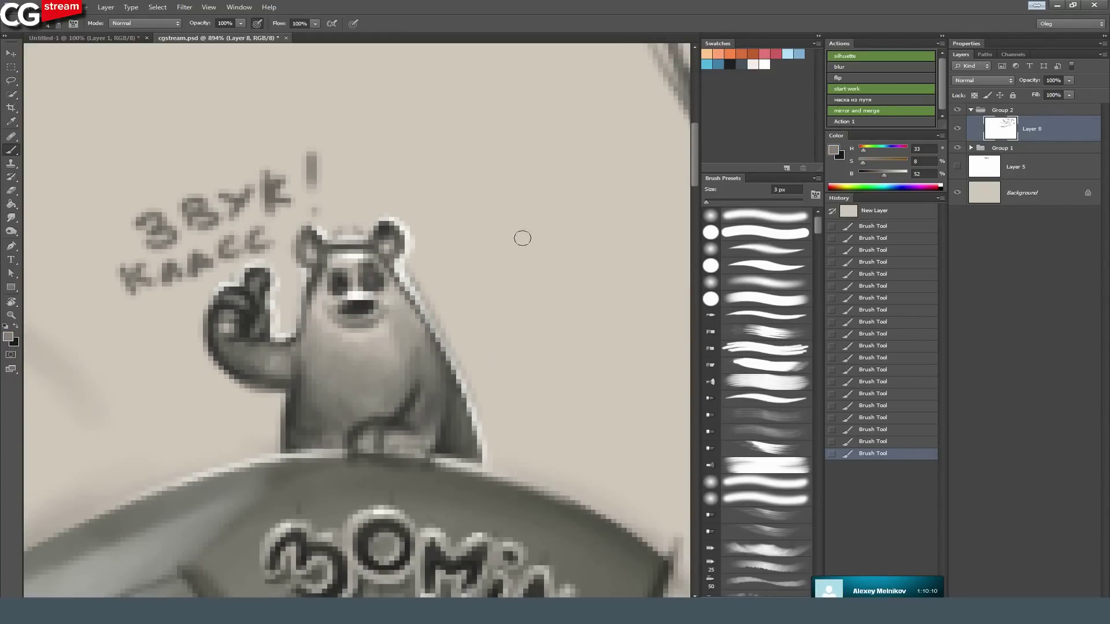
# Erase the orange circle from the canvas and return to the Brush tool.
pyautogui.moveTo(470, 298); pyautogui.dragTo(169, 298)
pyautogui.moveTo(474, 359); pyautogui.dragTo(442, 343)
pyautogui.moveTo(532, 396); pyautogui.dragTo(264, 223)
pyautogui.moveTo(466, 307); pyautogui.dragTo(322, 282)
pyautogui.click(8, 190)
pyautogui.moveTo(408, 312)
pyautogui.mouseDown()
pyautogui.moveTo(391, 262)
pyautogui.moveTo(432, 269)
pyautogui.mouseUp()
pyautogui.click(10, 149)
# Paint a light-blue spot on the outer side of the round cartoon face's eye nearest the vertical line.
pyautogui.moveTo(277, 218); pyautogui.dragTo(550, 238)
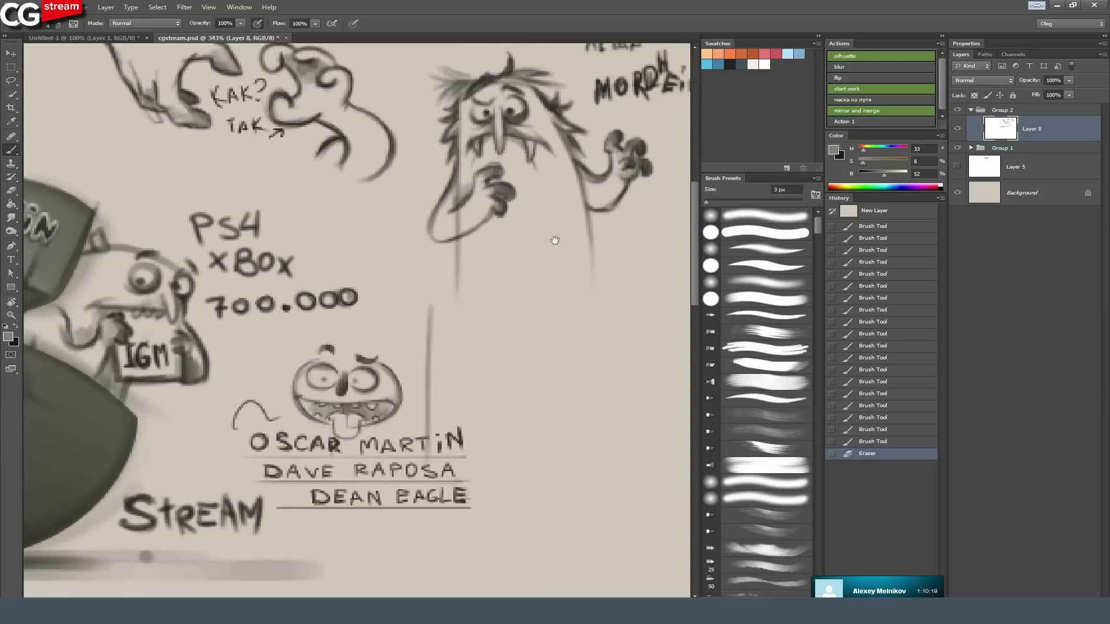
pyautogui.click(707, 64)
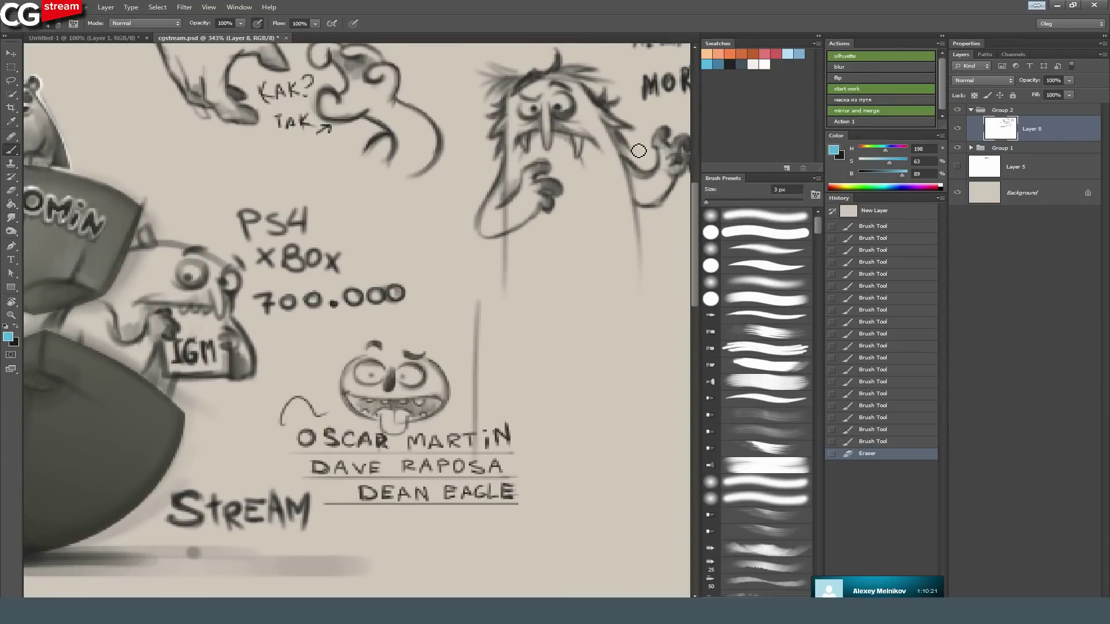
pyautogui.moveTo(467, 283); pyautogui.dragTo(401, 226)
pyautogui.moveTo(312, 307); pyautogui.dragTo(403, 352)
# Handwrite "LESHY" in light blue with a thin brush beside the vertical line near the round cartoon face.
pyautogui.moveTo(530, 227)
pyautogui.mouseDown()
pyautogui.moveTo(361, 226)
pyautogui.moveTo(379, 261)
pyautogui.mouseUp()
pyautogui.moveTo(394, 218); pyautogui.dragTo(407, 275)
pyautogui.moveTo(428, 230)
pyautogui.mouseDown()
pyautogui.moveTo(441, 266)
pyautogui.moveTo(444, 247)
pyautogui.mouseUp()
pyautogui.moveTo(429, 231)
pyautogui.mouseDown()
pyautogui.moveTo(452, 230)
pyautogui.moveTo(466, 245)
pyautogui.moveTo(460, 267)
pyautogui.mouseUp()
pyautogui.moveTo(506, 225)
pyautogui.mouseDown()
pyautogui.moveTo(508, 264)
pyautogui.moveTo(508, 247)
pyautogui.moveTo(530, 260)
pyautogui.moveTo(560, 244)
pyautogui.moveTo(540, 272)
pyautogui.mouseUp()
pyautogui.moveTo(466, 357); pyautogui.dragTo(364, 277)
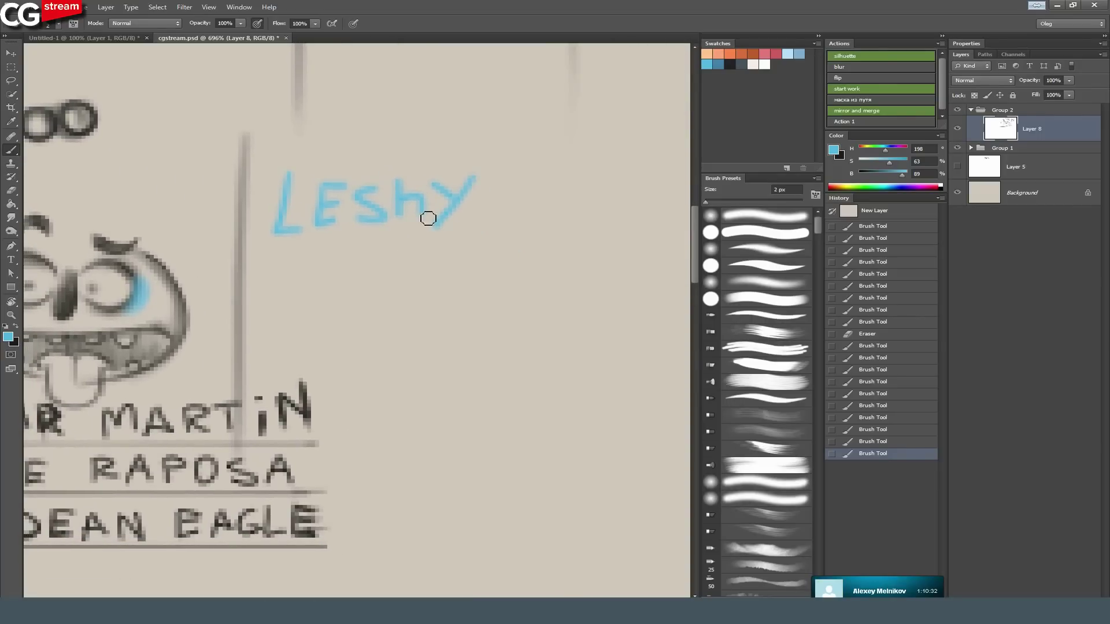
# Choose the crimson swatch as the brush colour and open the Lazy Nezumi Pro window.
pyautogui.click(776, 53)
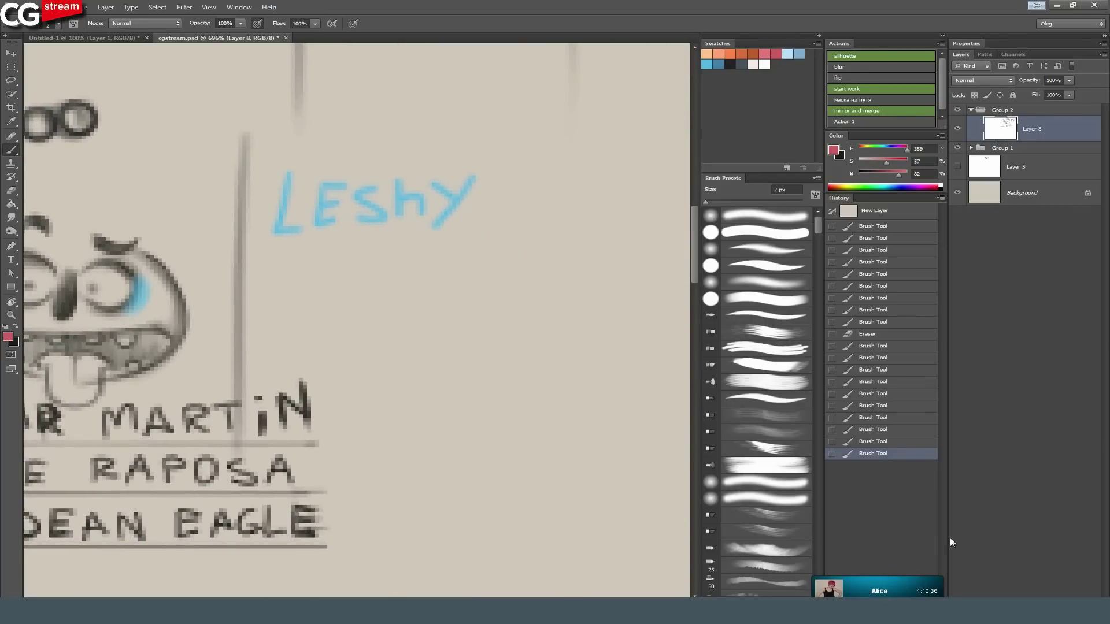
pyautogui.click(995, 612)
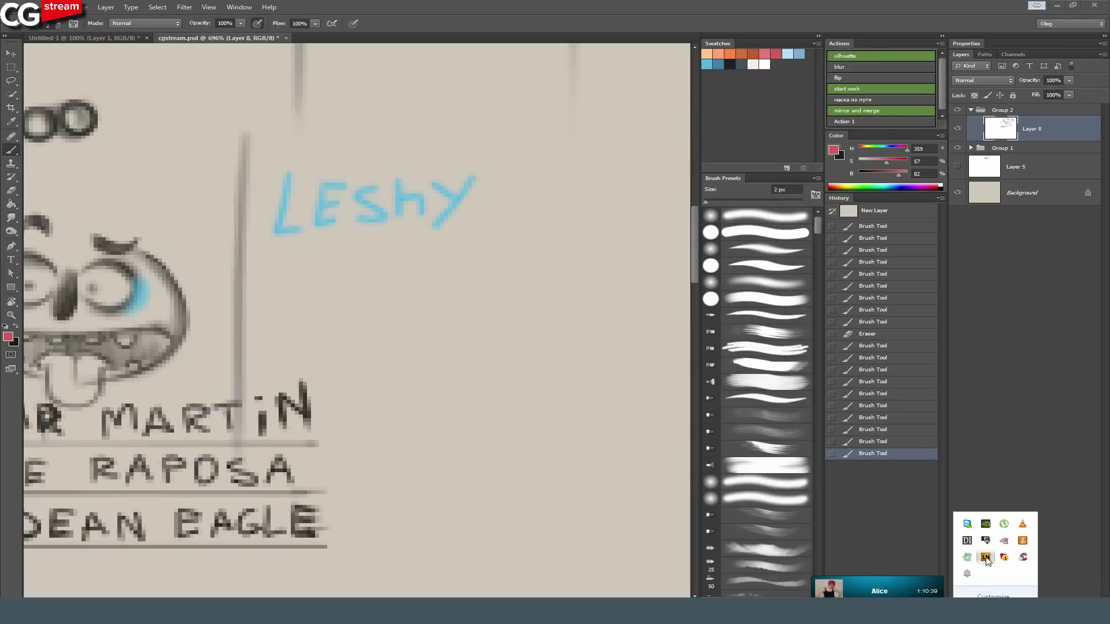
pyautogui.rightClick(986, 560)
pyautogui.click(987, 436)
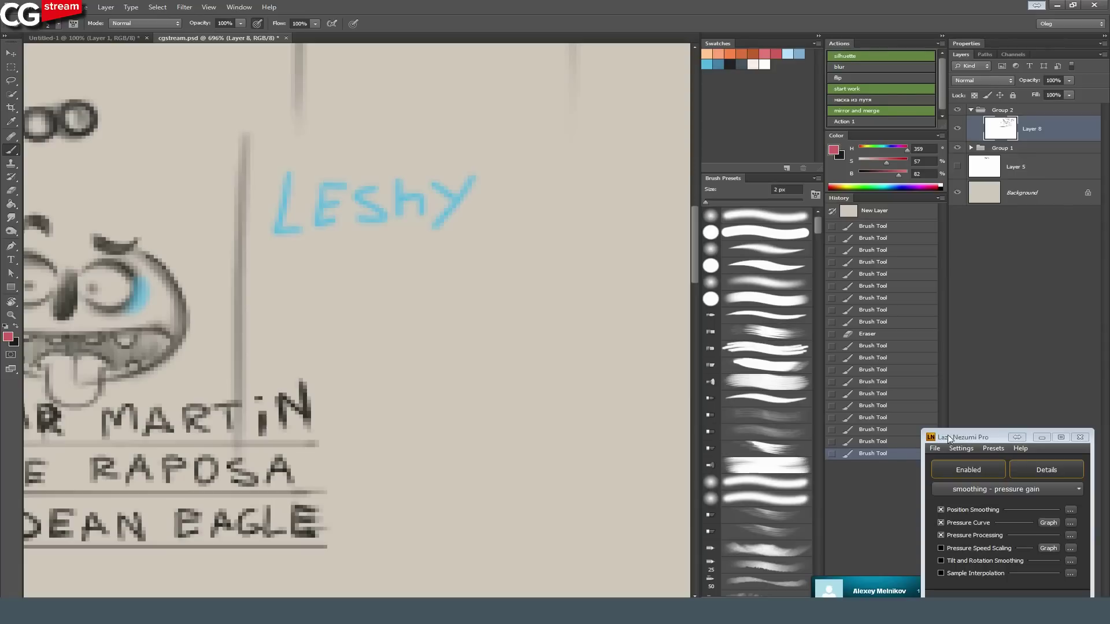
# Choose the "smoothing - pressure gain" preset and draw a crimson S-shaped test curve beside the LESHY lettering.
pyautogui.click(959, 491)
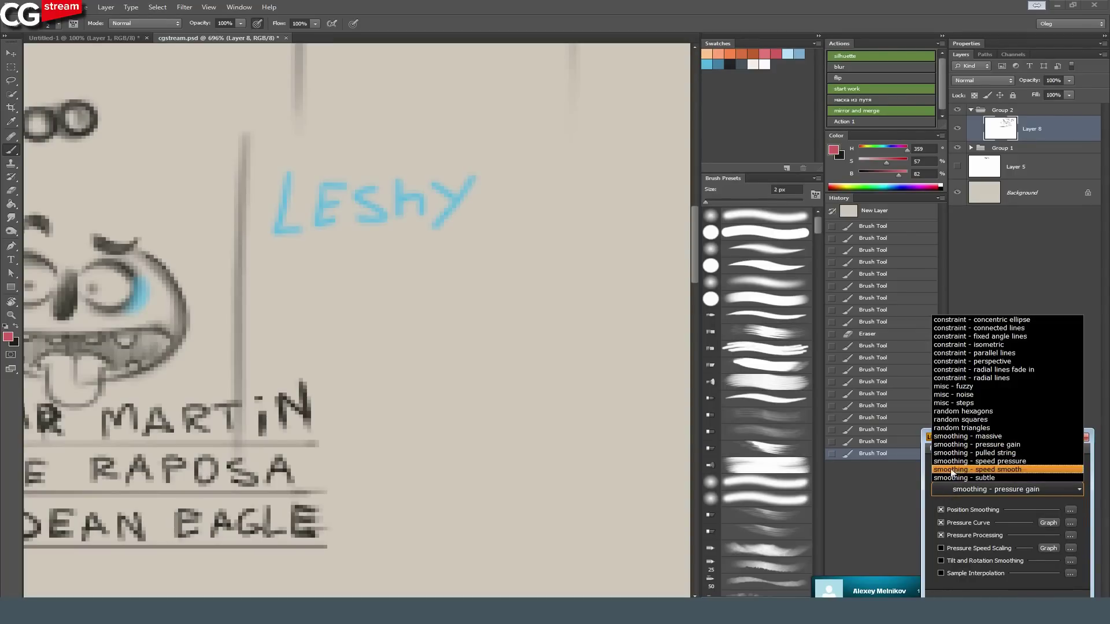
pyautogui.click(973, 446)
pyautogui.moveTo(523, 194)
pyautogui.mouseDown()
pyautogui.moveTo(565, 260)
pyautogui.moveTo(558, 349)
pyautogui.mouseUp()
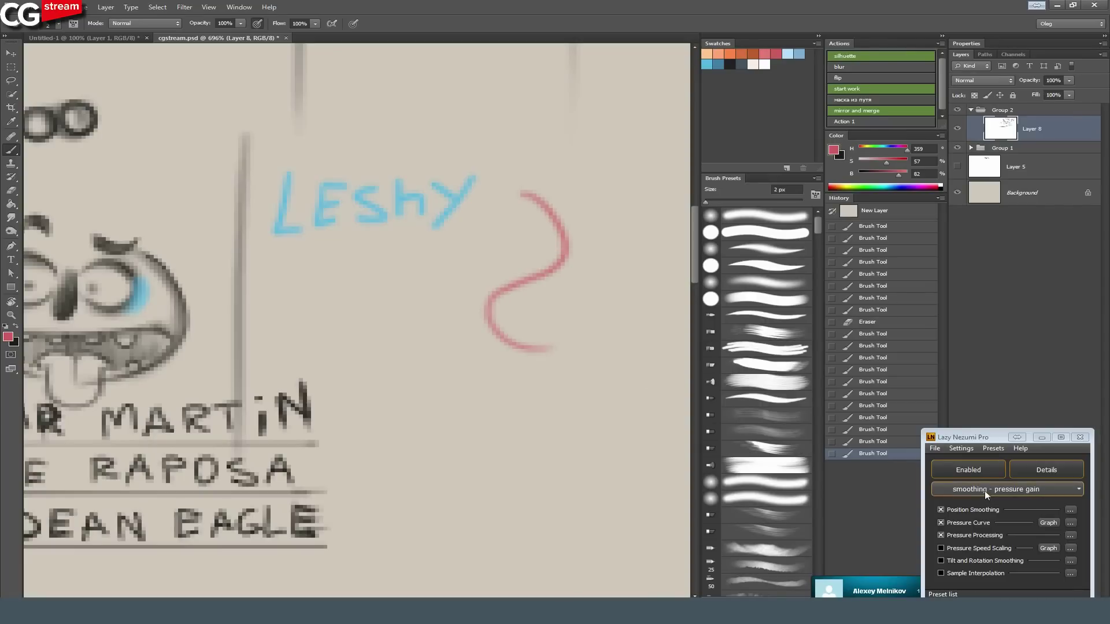
# Switch to the "smoothing - speed pressure" preset and draw a long looping crimson test stroke around the LESHY lettering.
pyautogui.click(984, 491)
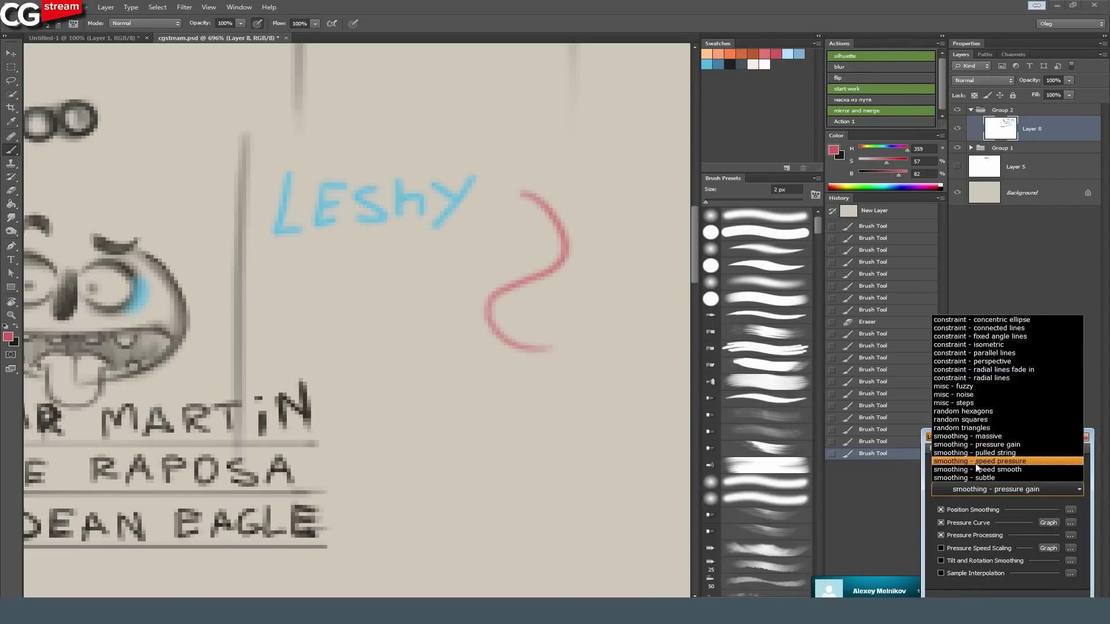
pyautogui.click(977, 461)
pyautogui.moveTo(403, 113)
pyautogui.mouseDown()
pyautogui.moveTo(532, 260)
pyautogui.moveTo(629, 449)
pyautogui.moveTo(424, 332)
pyautogui.moveTo(397, 466)
pyautogui.moveTo(347, 448)
pyautogui.mouseUp()
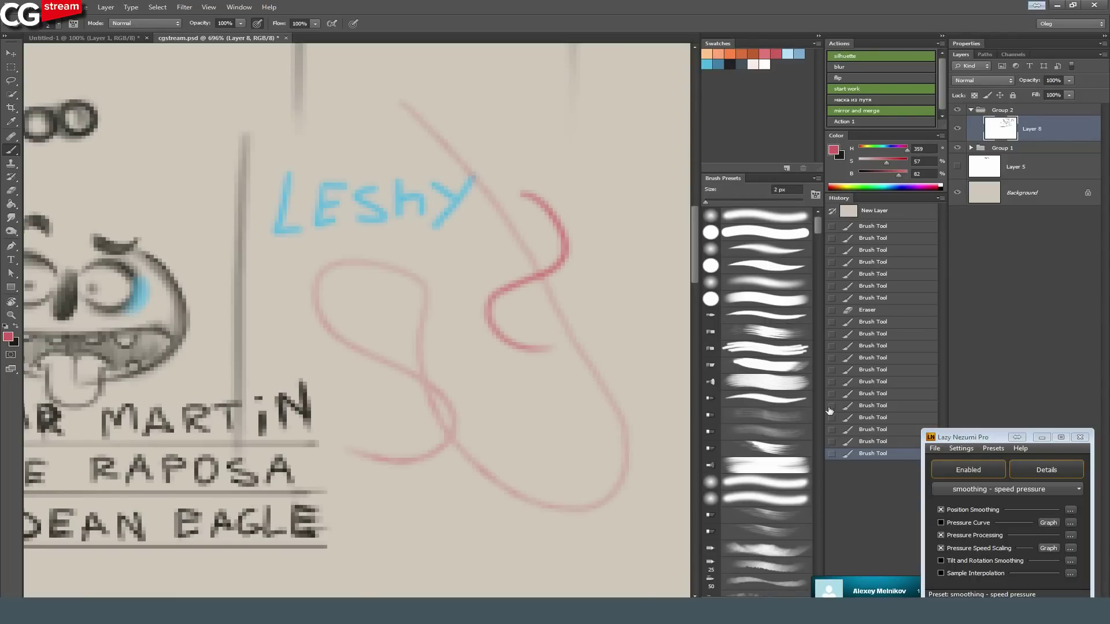
# Switch to the "smoothing - pulled string" preset and draw a long U-shaped crimson test stroke through the LESHY lettering.
pyautogui.click(1032, 491)
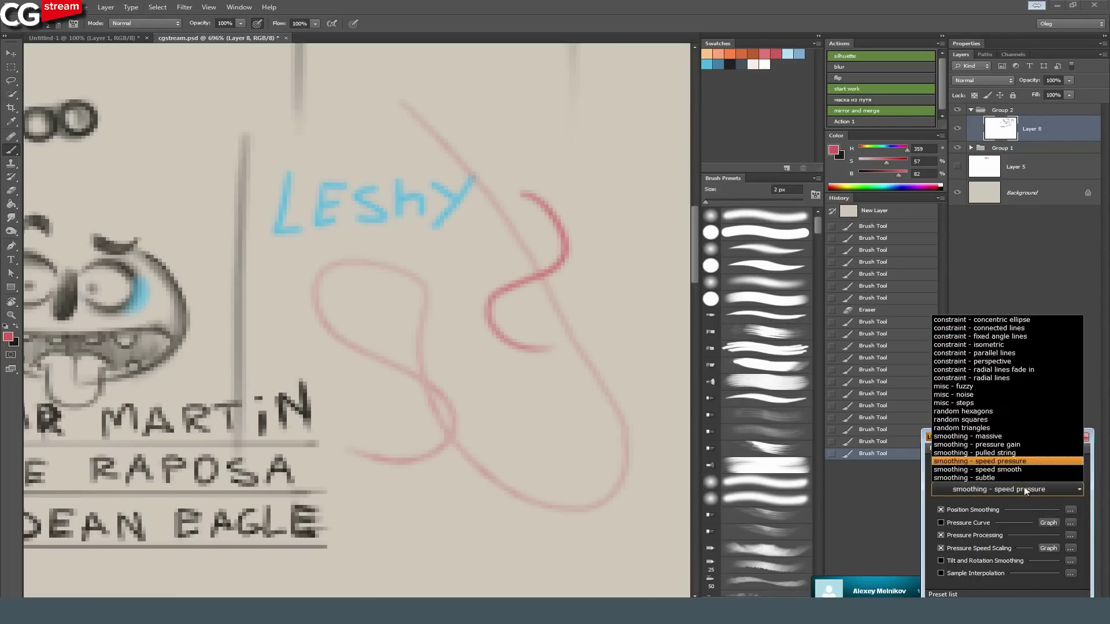
pyautogui.click(1014, 453)
pyautogui.moveTo(320, 114)
pyautogui.mouseDown()
pyautogui.moveTo(399, 185)
pyautogui.moveTo(563, 451)
pyautogui.moveTo(299, 243)
pyautogui.mouseUp()
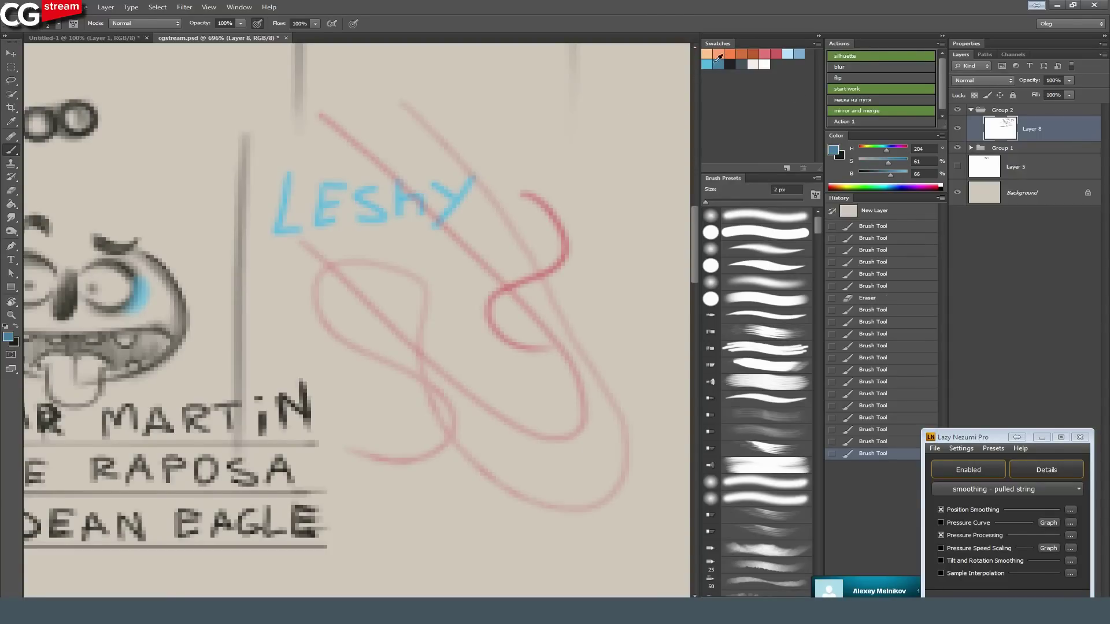
pyautogui.moveTo(537, 220); pyautogui.dragTo(527, 220)
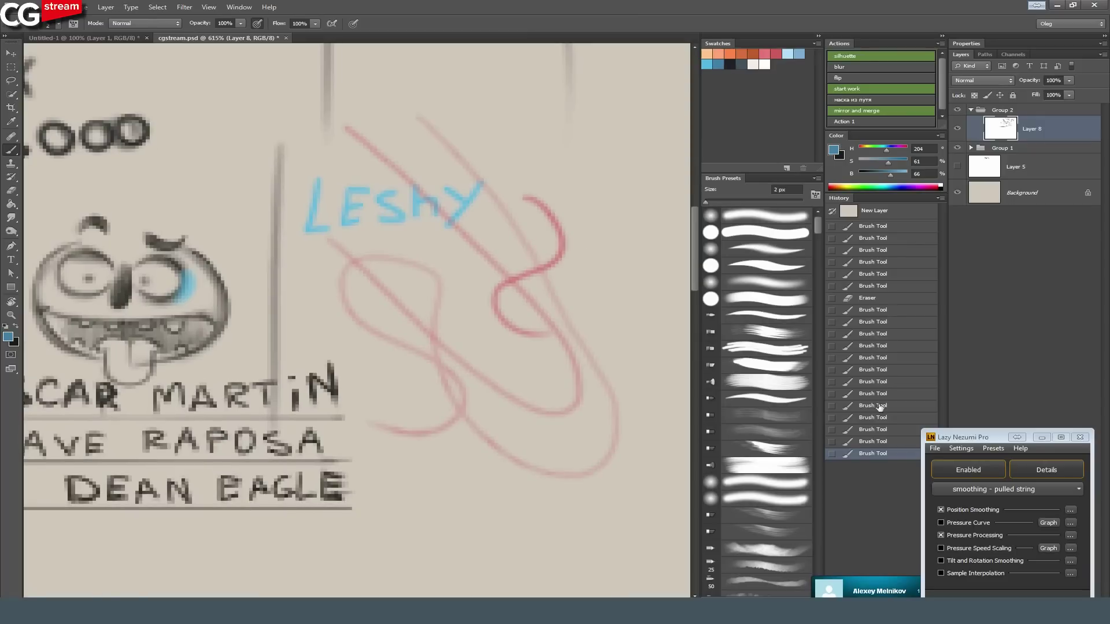
pyautogui.moveTo(452, 219); pyautogui.dragTo(332, 286)
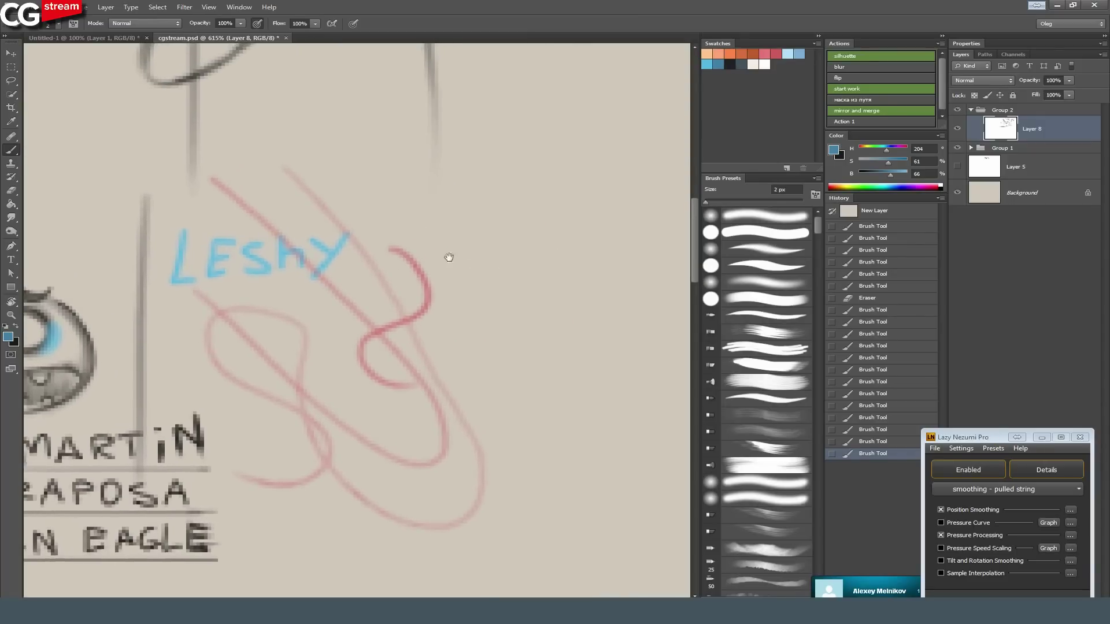
# Draw long looping blue test strokes over and around the LESHY lettering with the "smoothing - pulled string" preset.
pyautogui.moveTo(449, 257); pyautogui.dragTo(328, 312)
pyautogui.moveTo(244, 315); pyautogui.dragTo(346, 285)
pyautogui.moveTo(333, 168)
pyautogui.mouseDown()
pyautogui.moveTo(476, 238)
pyautogui.moveTo(488, 325)
pyautogui.moveTo(532, 457)
pyautogui.mouseUp()
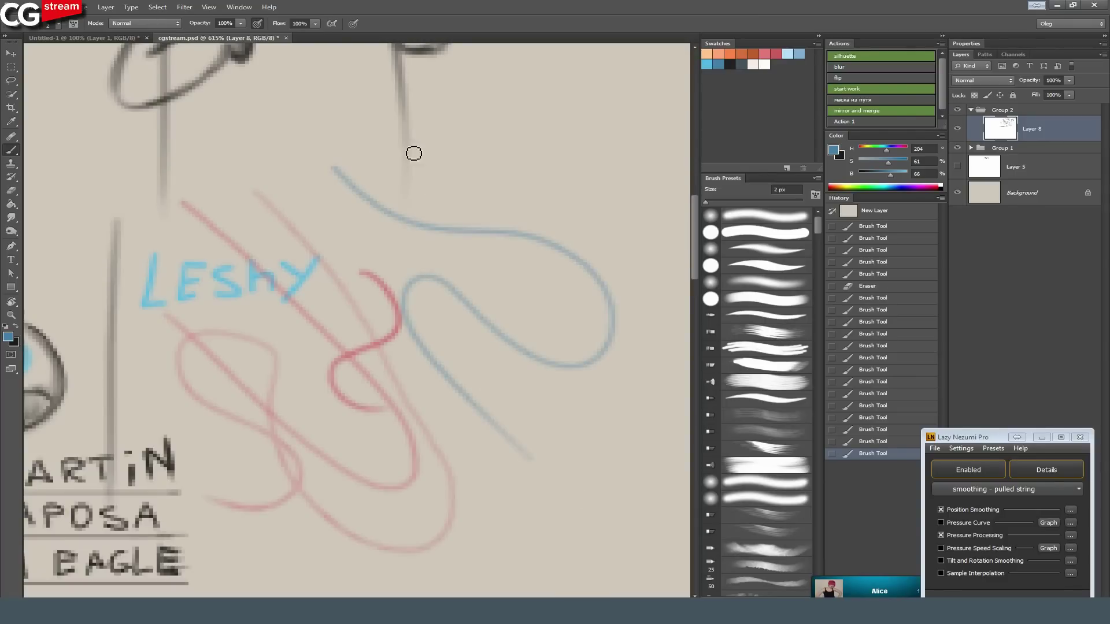
pyautogui.moveTo(370, 132)
pyautogui.mouseDown()
pyautogui.moveTo(411, 168)
pyautogui.moveTo(437, 172)
pyautogui.moveTo(529, 131)
pyautogui.moveTo(581, 125)
pyautogui.moveTo(615, 173)
pyautogui.mouseUp()
pyautogui.moveTo(328, 97)
pyautogui.mouseDown()
pyautogui.moveTo(426, 186)
pyautogui.moveTo(619, 206)
pyautogui.moveTo(665, 327)
pyautogui.moveTo(468, 262)
pyautogui.moveTo(584, 397)
pyautogui.moveTo(374, 218)
pyautogui.moveTo(328, 247)
pyautogui.moveTo(372, 380)
pyautogui.moveTo(600, 486)
pyautogui.moveTo(324, 245)
pyautogui.moveTo(582, 267)
pyautogui.moveTo(214, 225)
pyautogui.moveTo(574, 240)
pyautogui.moveTo(419, 203)
pyautogui.moveTo(446, 322)
pyautogui.mouseUp()
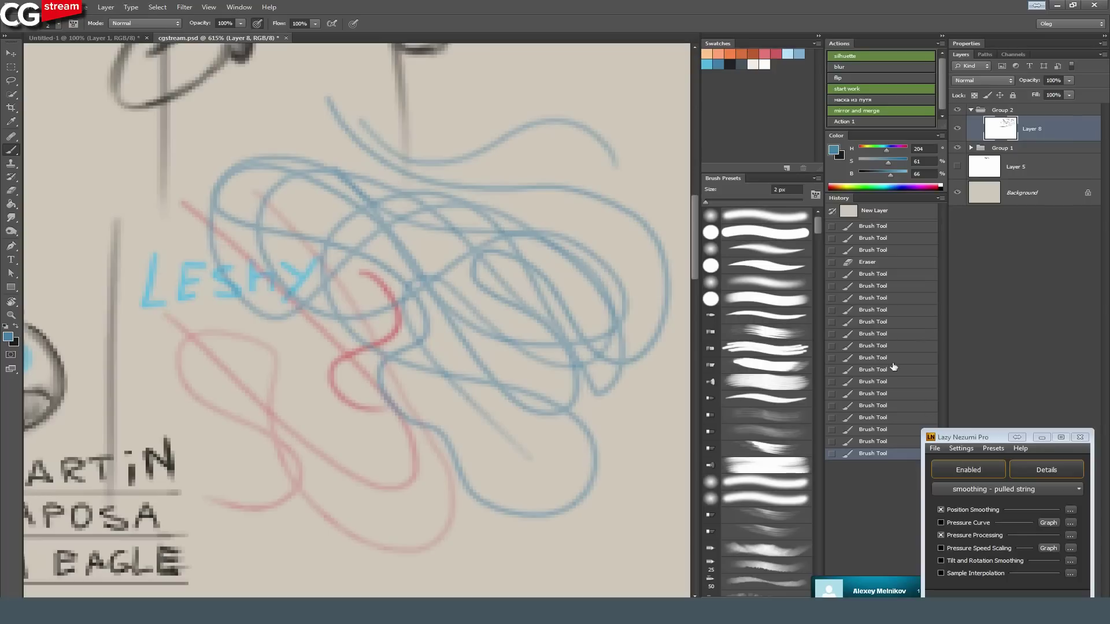
# Step back through the history to the state that holds only the LESHY lettering, removing all smoothing test strokes.
pyautogui.click(880, 228)
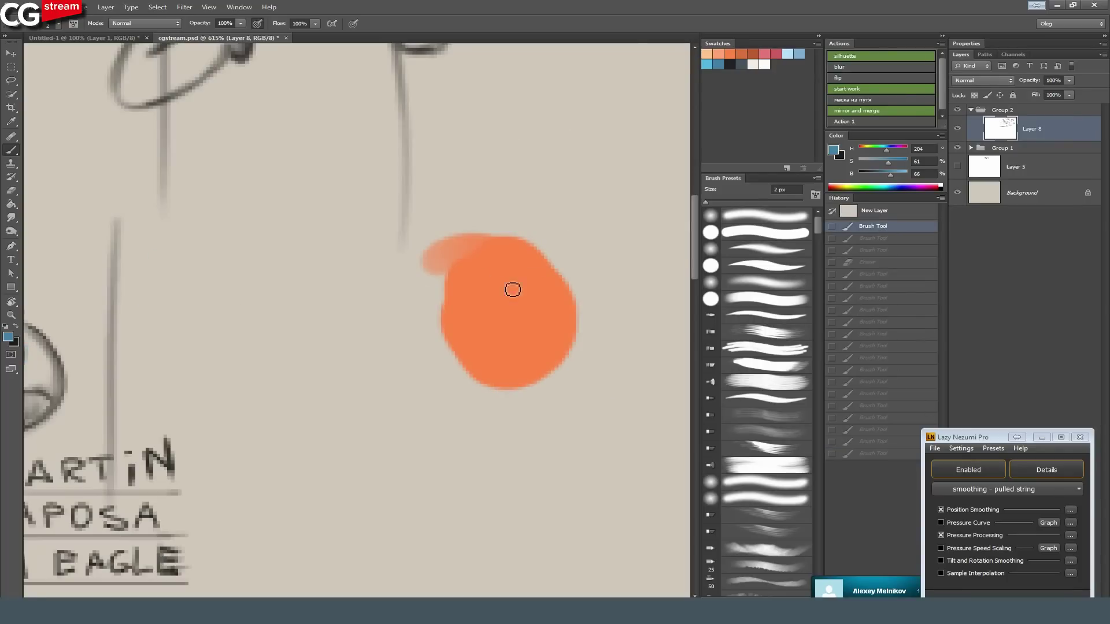
pyautogui.moveTo(878, 440)
pyautogui.mouseDown()
pyautogui.moveTo(878, 373)
pyautogui.moveTo(882, 386)
pyautogui.mouseUp()
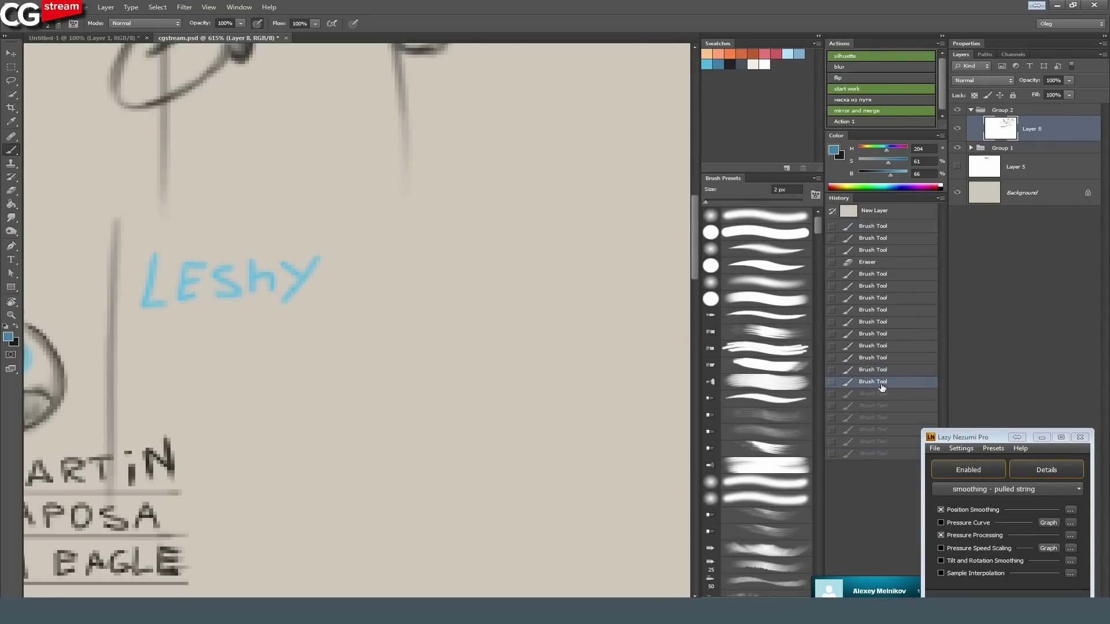
# Switch to the "smoothing - massive" preset and draw a long curling blue test stroke beside the LESHY lettering.
pyautogui.click(1045, 487)
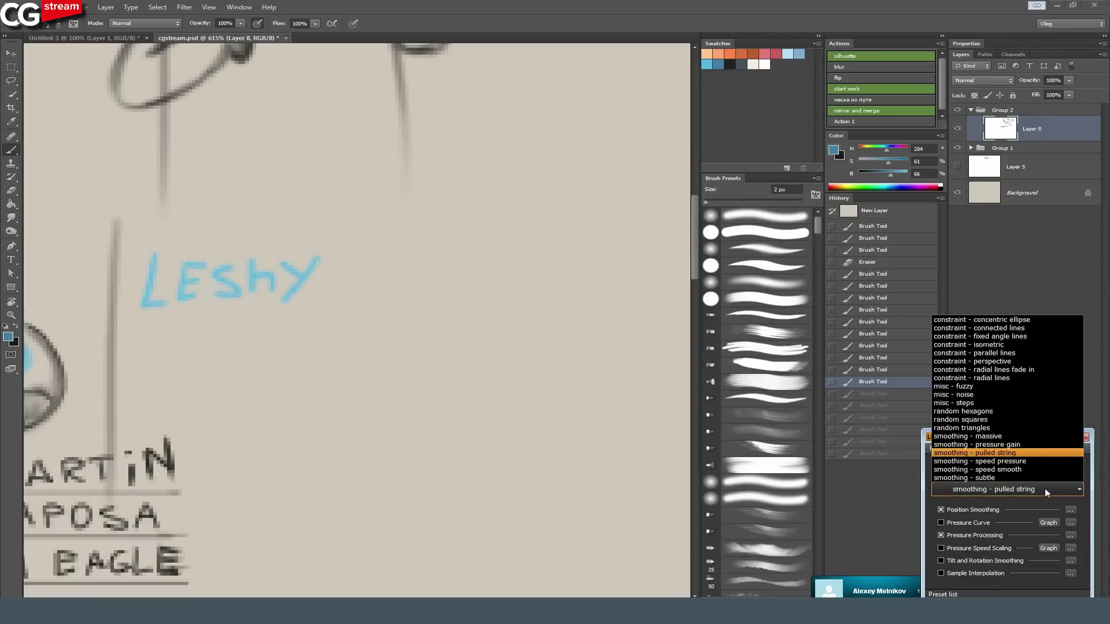
pyautogui.click(1023, 436)
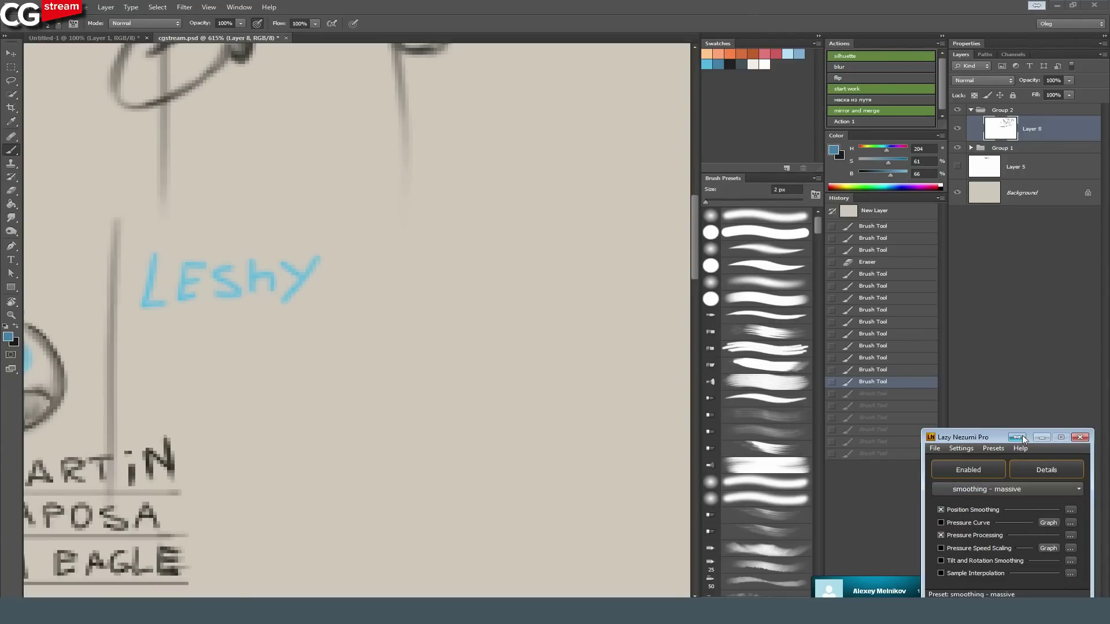
pyautogui.moveTo(425, 197)
pyautogui.mouseDown()
pyautogui.moveTo(510, 318)
pyautogui.moveTo(376, 297)
pyautogui.moveTo(335, 382)
pyautogui.moveTo(485, 240)
pyautogui.mouseUp()
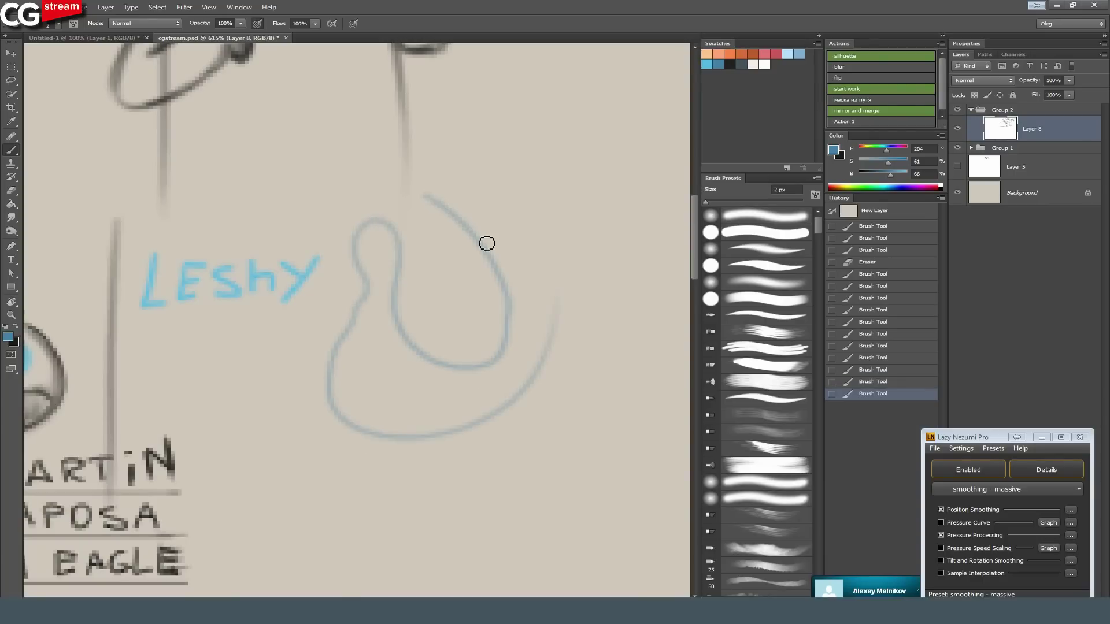
# Choose the "smoothing - subtle" preset, minimise the Lazy Nezumi Pro window and reselect Layer 8.
pyautogui.click(1014, 487)
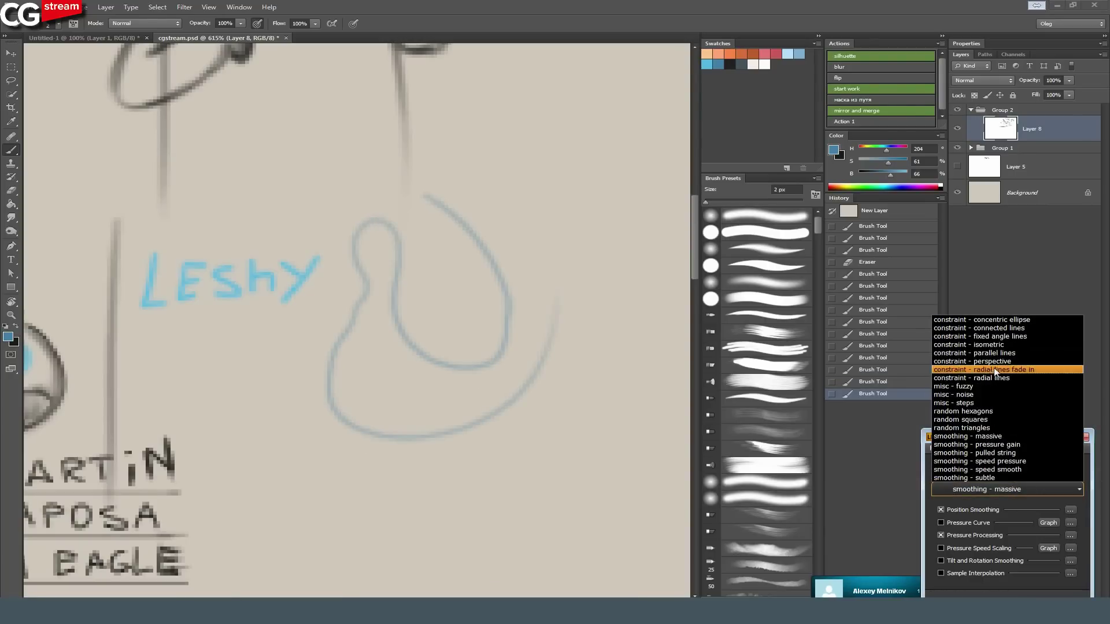
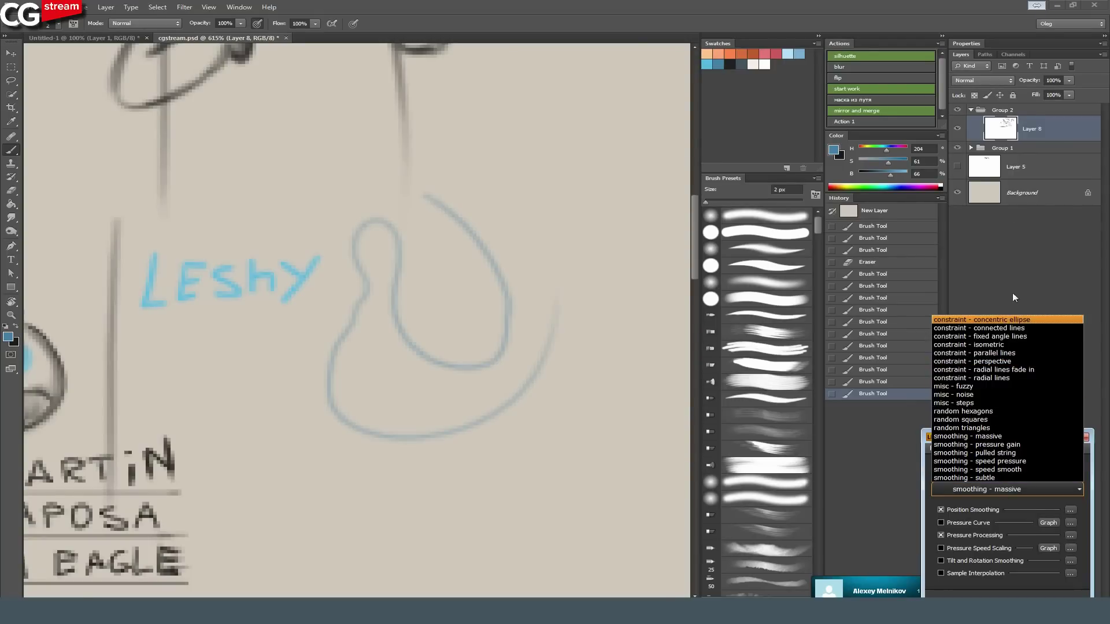
pyautogui.click(981, 478)
pyautogui.click(1039, 442)
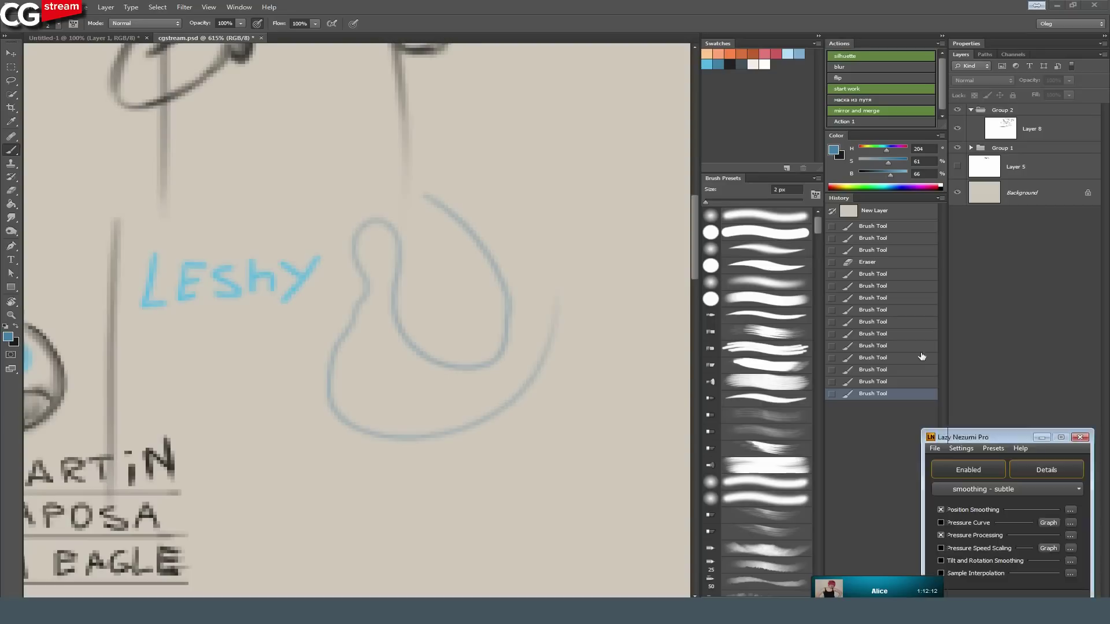
pyautogui.click(426, 297)
pyautogui.click(553, 227)
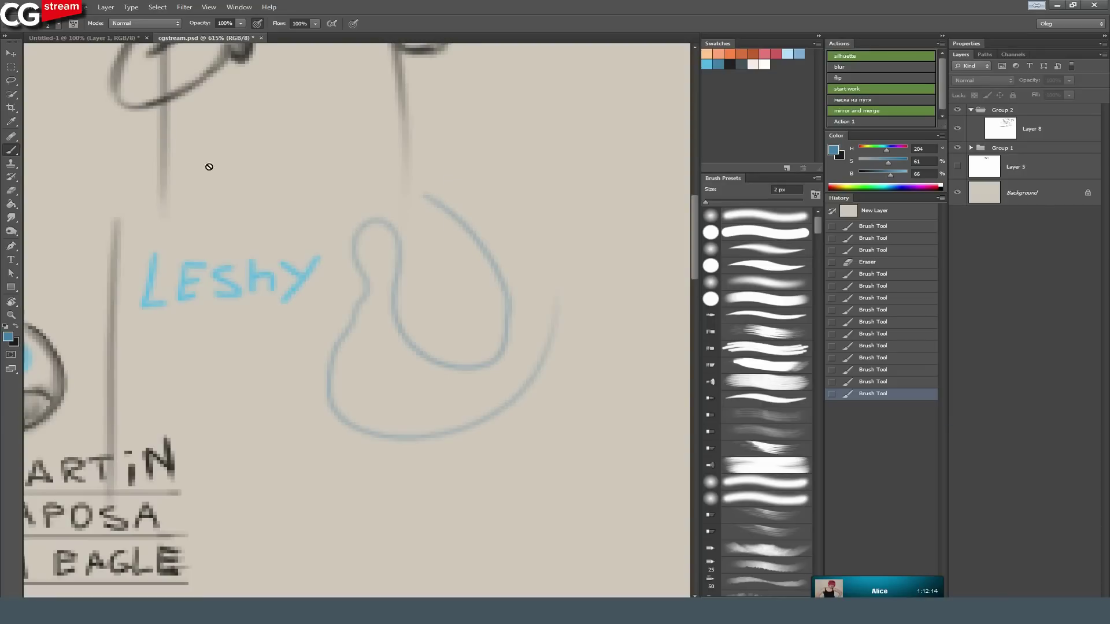
pyautogui.click(1010, 137)
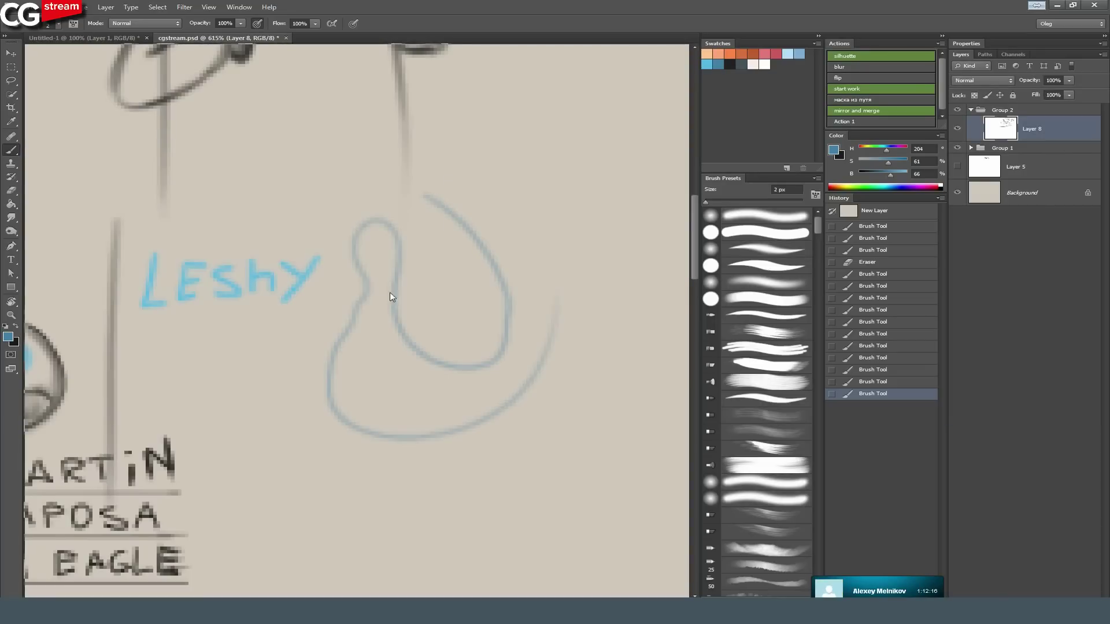
# Erase the blue test curve beside the LESHY lettering.
pyautogui.click(13, 190)
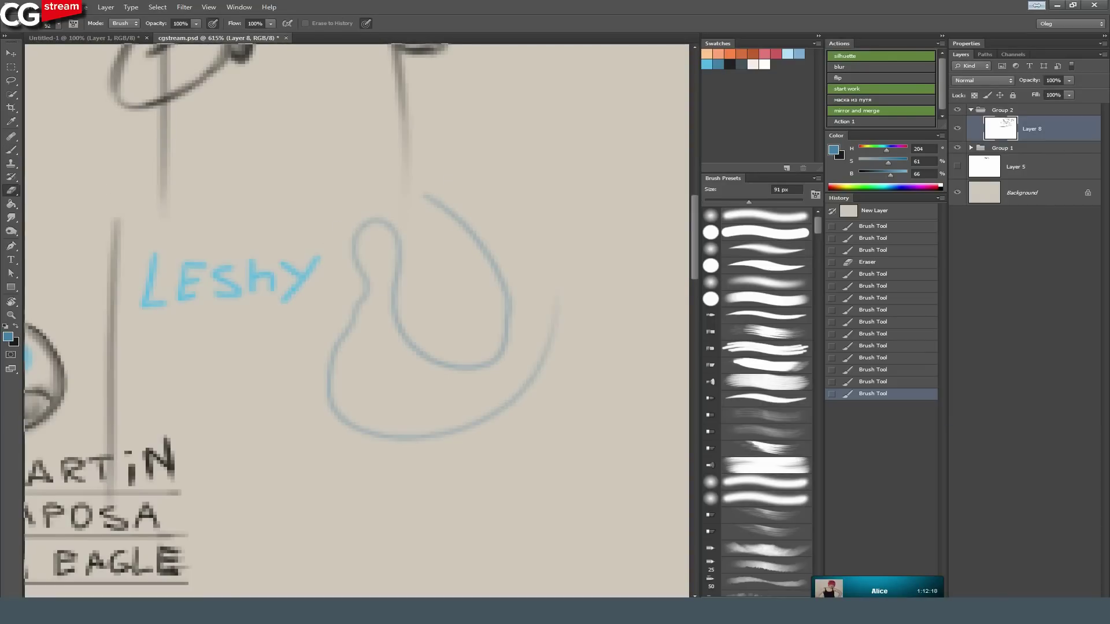
pyautogui.moveTo(483, 231); pyautogui.dragTo(481, 315)
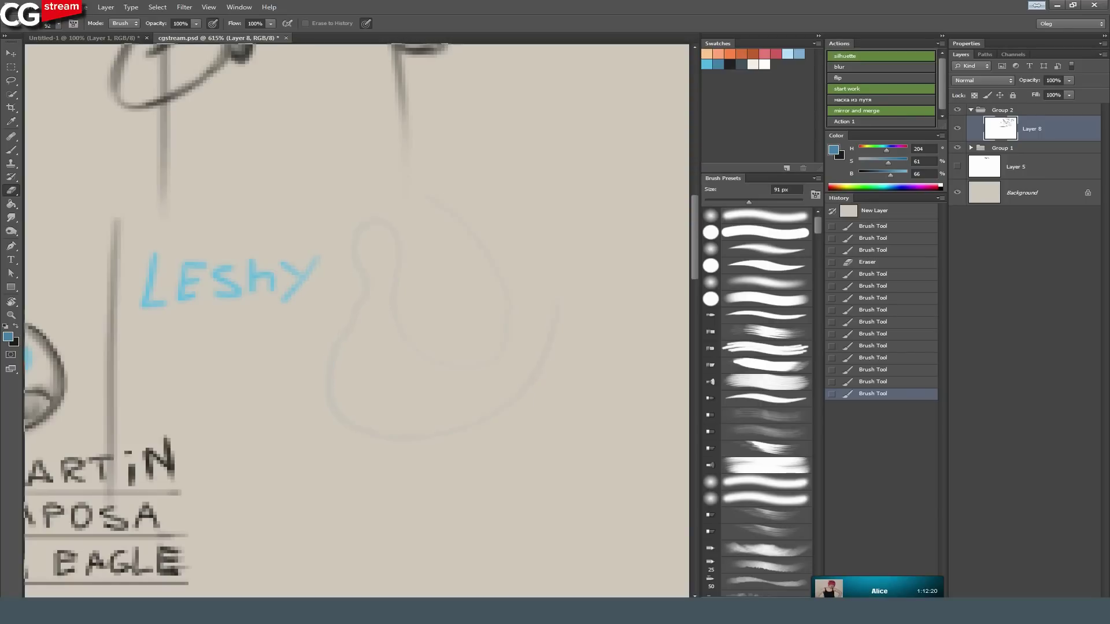
# Handwrite LAZY in blue below the LESHY lettering, with a letter M beneath it.
pyautogui.press('b')
pyautogui.moveTo(283, 325)
pyautogui.mouseDown()
pyautogui.moveTo(247, 379)
pyautogui.moveTo(350, 379)
pyautogui.moveTo(353, 361)
pyautogui.moveTo(427, 370)
pyautogui.mouseUp()
pyautogui.moveTo(441, 332)
pyautogui.mouseDown()
pyautogui.moveTo(482, 364)
pyautogui.moveTo(506, 334)
pyautogui.moveTo(451, 383)
pyautogui.mouseUp()
pyautogui.scroll(-2, 454, 391)
pyautogui.moveTo(318, 405); pyautogui.dragTo(315, 438)
pyautogui.moveTo(310, 346)
pyautogui.mouseDown()
pyautogui.moveTo(334, 373)
pyautogui.moveTo(358, 346)
pyautogui.moveTo(359, 378)
pyautogui.mouseUp()
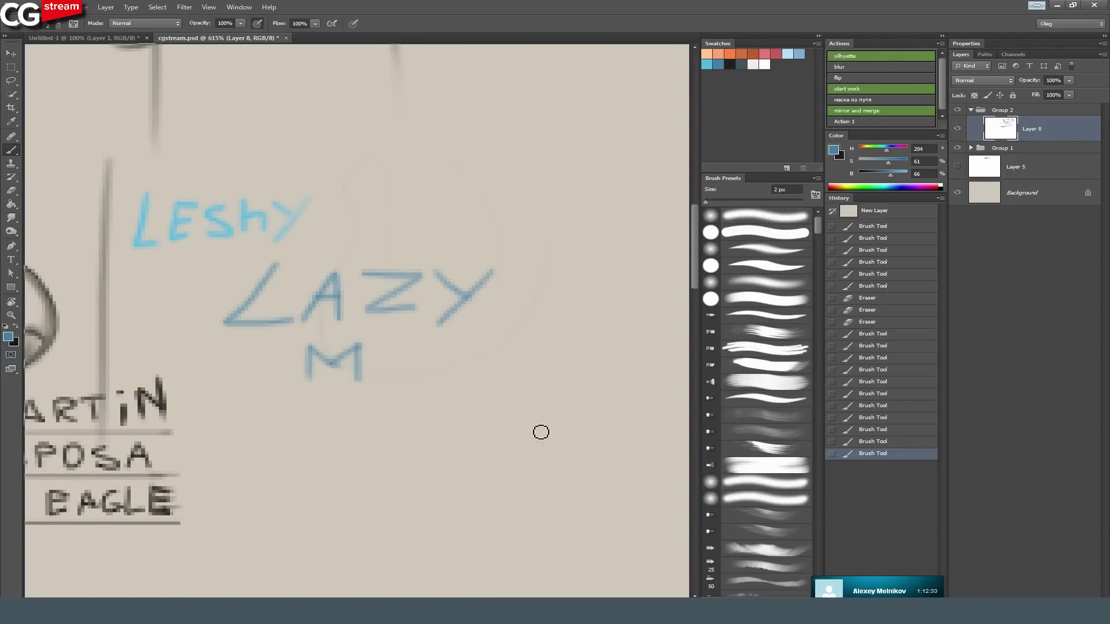
# Reopen Lazy Nezumi Pro, choose the "constraint - isometric" preset and draw a small wavy blue test stroke above LAZY.
pyautogui.click(996, 607)
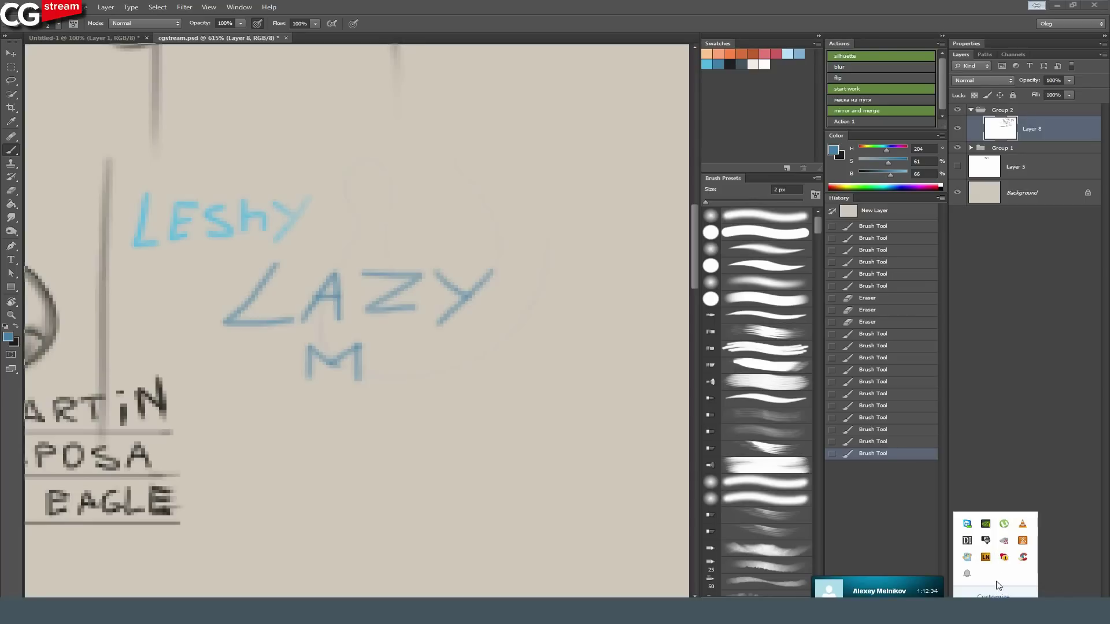
pyautogui.rightClick(986, 563)
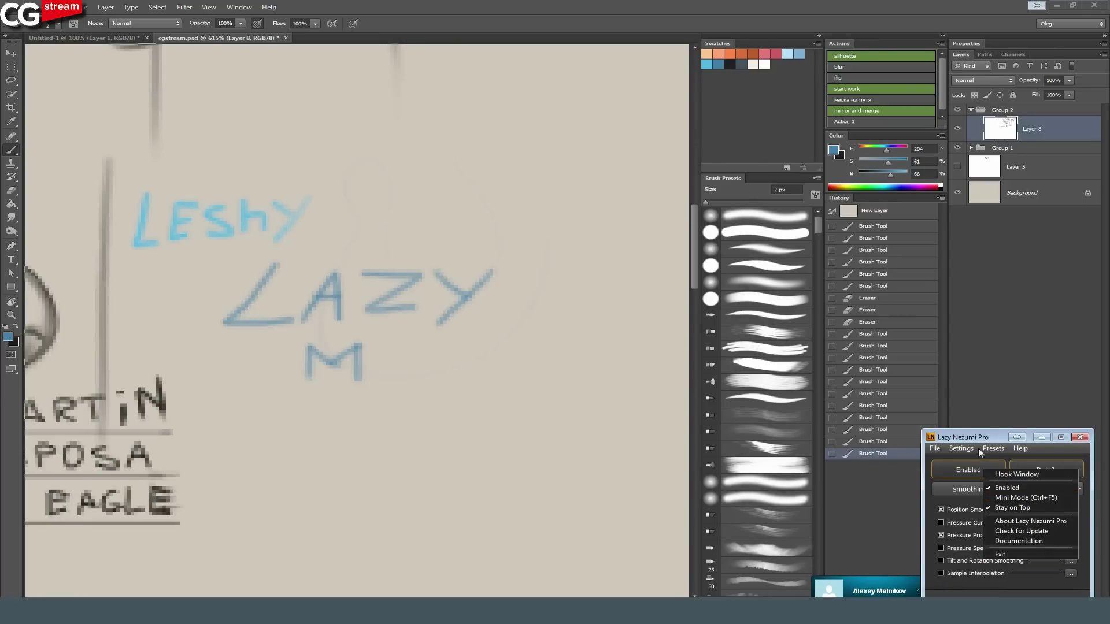
pyautogui.click(980, 467)
pyautogui.click(973, 490)
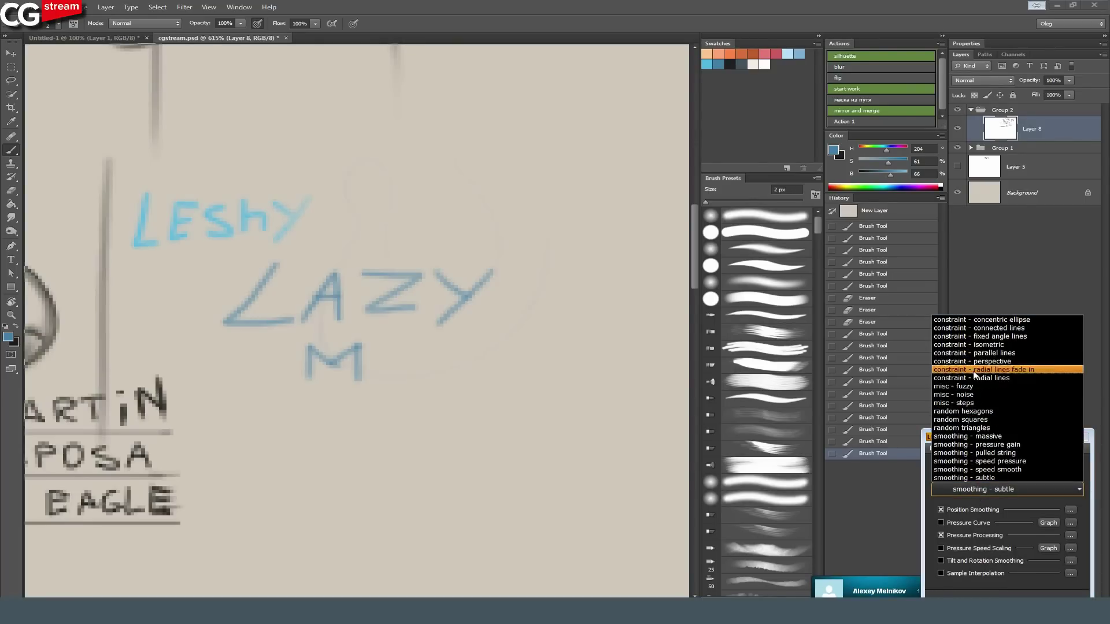
pyautogui.click(978, 345)
pyautogui.moveTo(487, 137)
pyautogui.mouseDown()
pyautogui.moveTo(520, 191)
pyautogui.moveTo(433, 215)
pyautogui.moveTo(451, 223)
pyautogui.moveTo(469, 286)
pyautogui.mouseUp()
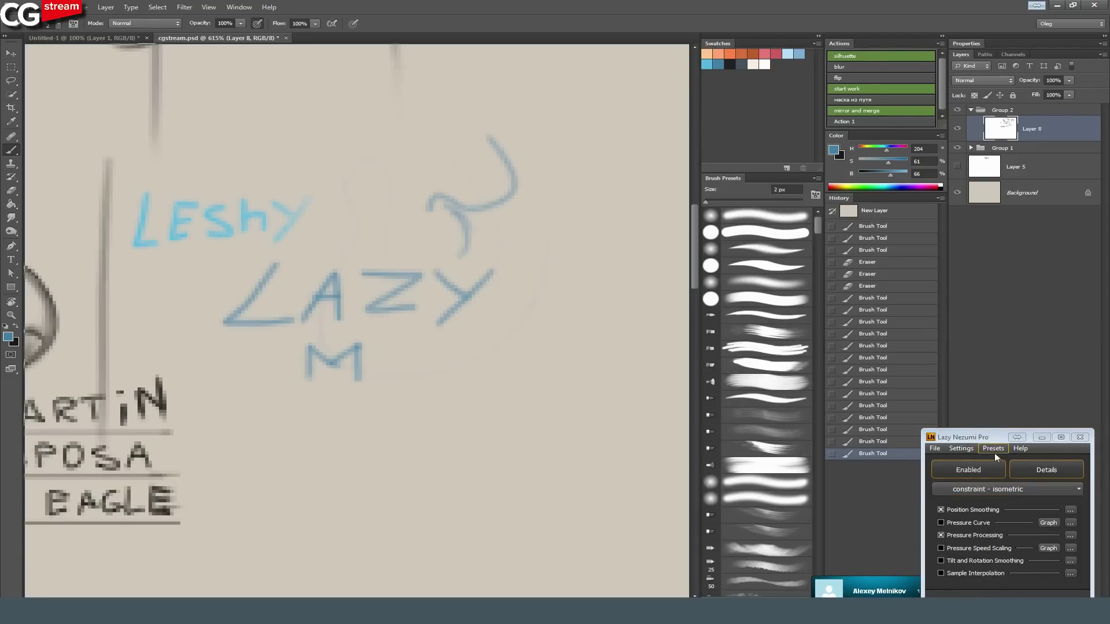
# Return to the "smoothing - subtle" preset and minimise the Lazy Nezumi Pro window.
pyautogui.click(995, 489)
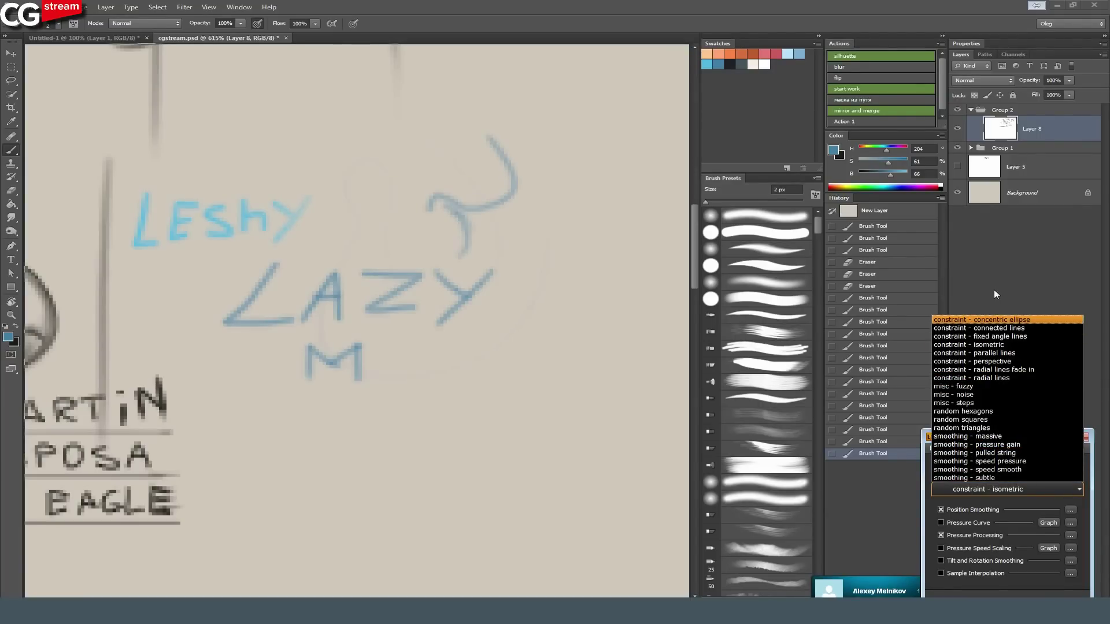
pyautogui.click(986, 478)
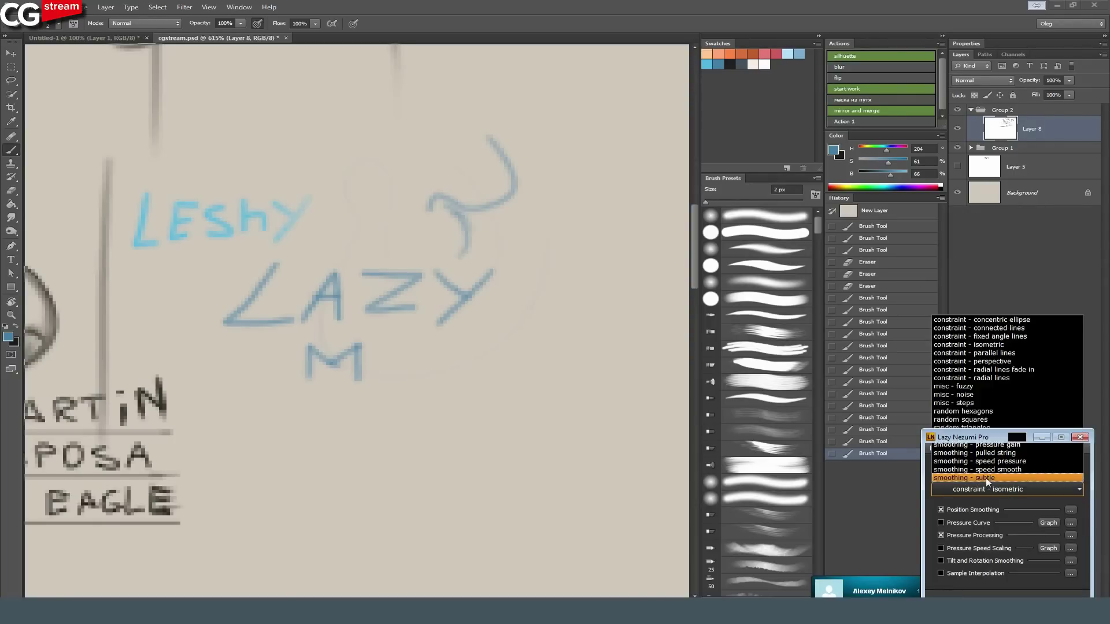
pyautogui.click(1040, 441)
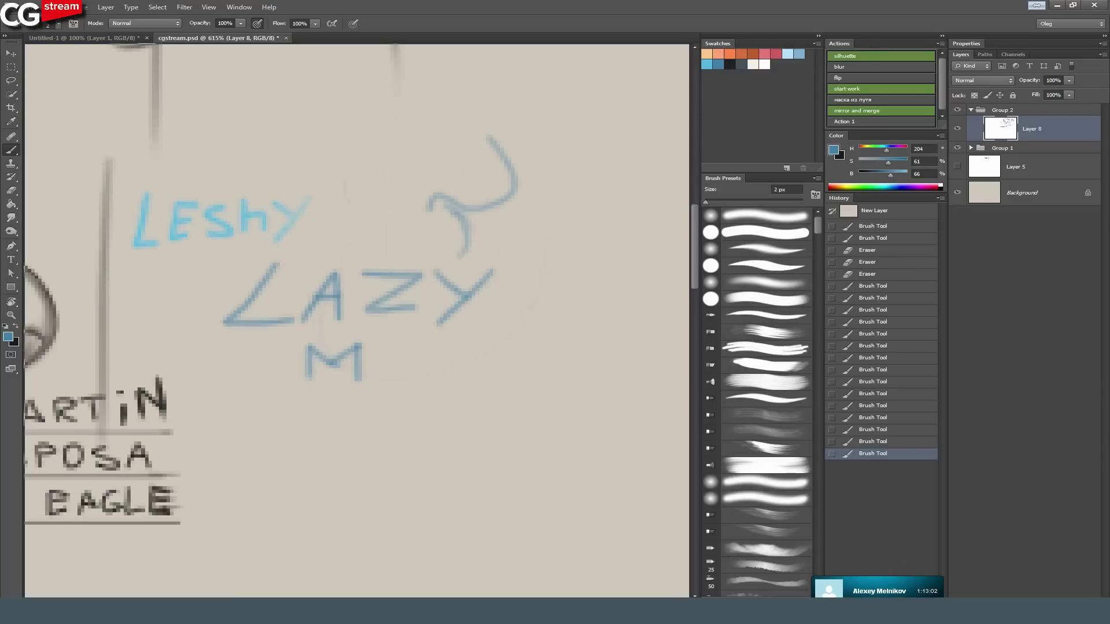
# Handwrite NEZUMI in blue after LAZY and PRO on the line below.
pyautogui.moveTo(520, 321)
pyautogui.mouseDown()
pyautogui.moveTo(520, 275)
pyautogui.moveTo(556, 317)
pyautogui.mouseUp()
pyautogui.moveTo(558, 317); pyautogui.dragTo(559, 265)
pyautogui.moveTo(574, 227)
pyautogui.mouseDown()
pyautogui.moveTo(418, 224)
pyautogui.moveTo(448, 314)
pyautogui.mouseUp()
pyautogui.moveTo(438, 300)
pyautogui.mouseDown()
pyautogui.moveTo(485, 299)
pyautogui.moveTo(499, 315)
pyautogui.moveTo(547, 316)
pyautogui.moveTo(557, 297)
pyautogui.moveTo(582, 291)
pyautogui.moveTo(594, 314)
pyautogui.mouseUp()
pyautogui.click(595, 279)
pyautogui.moveTo(260, 354)
pyautogui.mouseDown()
pyautogui.moveTo(263, 399)
pyautogui.moveTo(263, 376)
pyautogui.moveTo(318, 392)
pyautogui.mouseUp()
pyautogui.moveTo(315, 354)
pyautogui.mouseDown()
pyautogui.moveTo(347, 365)
pyautogui.moveTo(348, 392)
pyautogui.mouseUp()
pyautogui.moveTo(373, 355)
pyautogui.mouseDown()
pyautogui.moveTo(392, 377)
pyautogui.moveTo(374, 356)
pyautogui.mouseUp()
pyautogui.moveTo(266, 416); pyautogui.dragTo(387, 418)
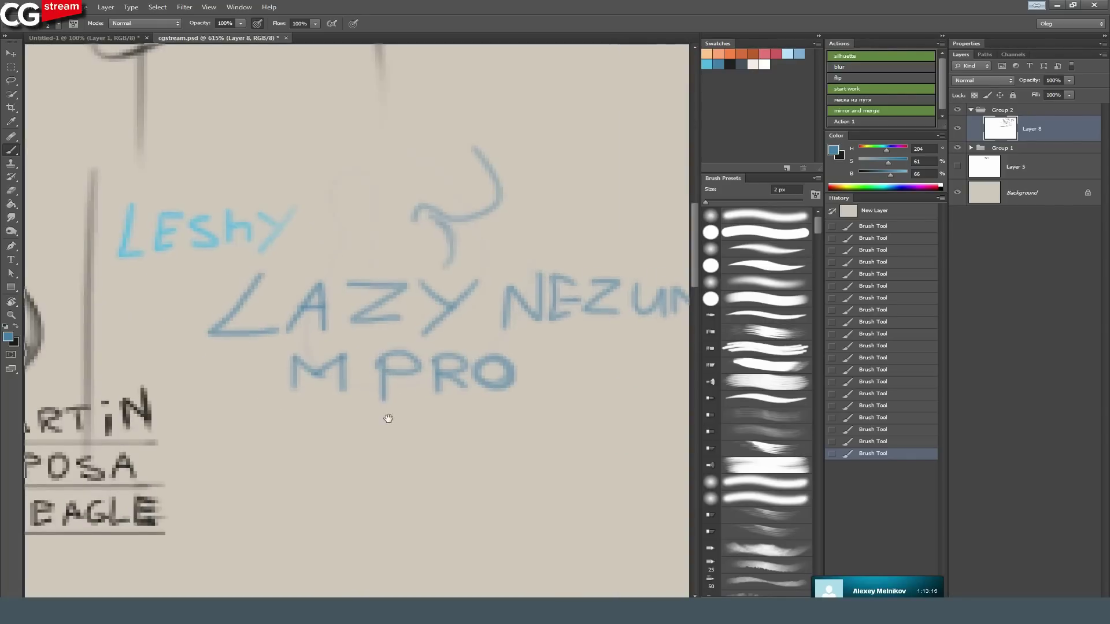
# Erase the stray letter M in front of PRO.
pyautogui.click(11, 190)
pyautogui.moveTo(306, 371)
pyautogui.mouseDown()
pyautogui.moveTo(167, 369)
pyautogui.moveTo(323, 371)
pyautogui.moveTo(296, 343)
pyautogui.moveTo(255, 372)
pyautogui.mouseUp()
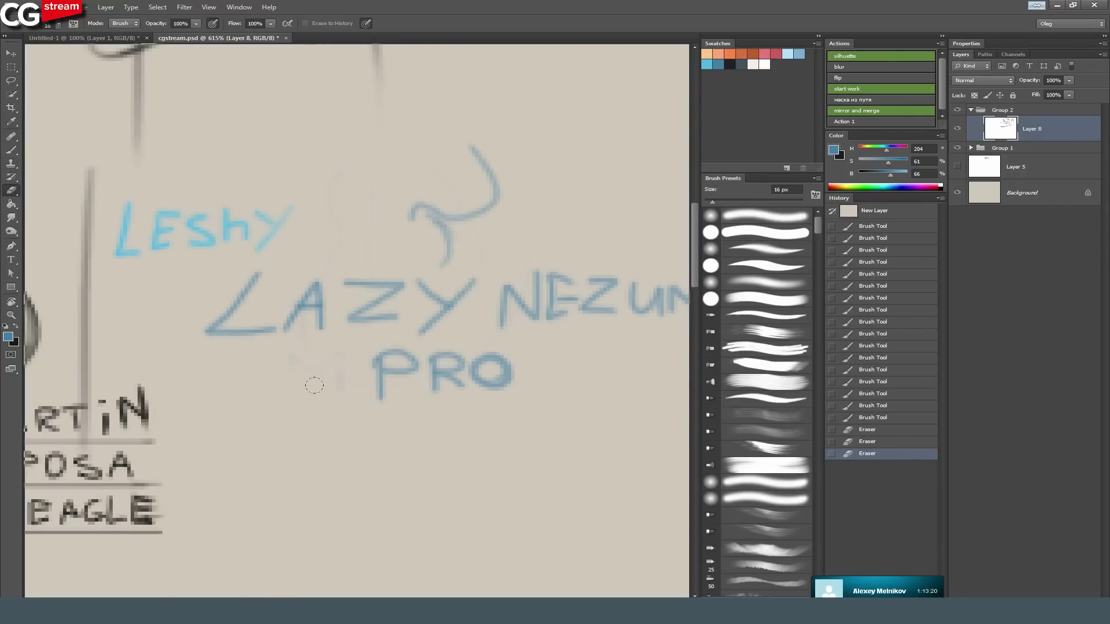
# Thicken the Y and Z of LAZY with extra blue brush strokes.
pyautogui.click(12, 150)
pyautogui.moveTo(409, 273); pyautogui.dragTo(448, 305)
pyautogui.moveTo(411, 274)
pyautogui.mouseDown()
pyautogui.moveTo(456, 314)
pyautogui.moveTo(427, 291)
pyautogui.moveTo(462, 302)
pyautogui.moveTo(420, 335)
pyautogui.mouseUp()
pyautogui.moveTo(479, 278); pyautogui.dragTo(417, 334)
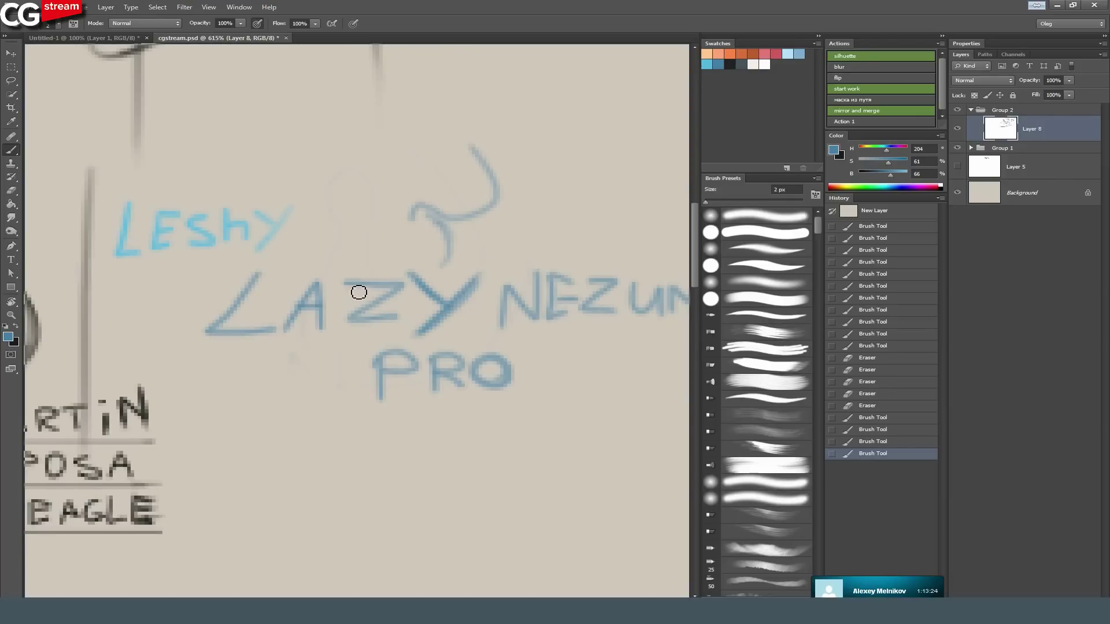
pyautogui.moveTo(345, 283); pyautogui.dragTo(403, 284)
pyautogui.moveTo(403, 285)
pyautogui.mouseDown()
pyautogui.moveTo(351, 319)
pyautogui.moveTo(404, 318)
pyautogui.mouseUp()
pyautogui.moveTo(369, 322); pyautogui.dragTo(412, 315)
# Thicken the letters of PRO and NEZUMI with additional blue brush strokes.
pyautogui.moveTo(381, 363)
pyautogui.mouseDown()
pyautogui.moveTo(381, 398)
pyautogui.moveTo(389, 374)
pyautogui.moveTo(435, 386)
pyautogui.mouseUp()
pyautogui.moveTo(434, 358)
pyautogui.mouseDown()
pyautogui.moveTo(469, 370)
pyautogui.moveTo(447, 383)
pyautogui.moveTo(476, 395)
pyautogui.moveTo(494, 369)
pyautogui.mouseUp()
pyautogui.moveTo(505, 287); pyautogui.dragTo(507, 324)
pyautogui.moveTo(499, 280)
pyautogui.mouseDown()
pyautogui.moveTo(504, 324)
pyautogui.moveTo(535, 320)
pyautogui.mouseUp()
pyautogui.moveTo(530, 273); pyautogui.dragTo(537, 317)
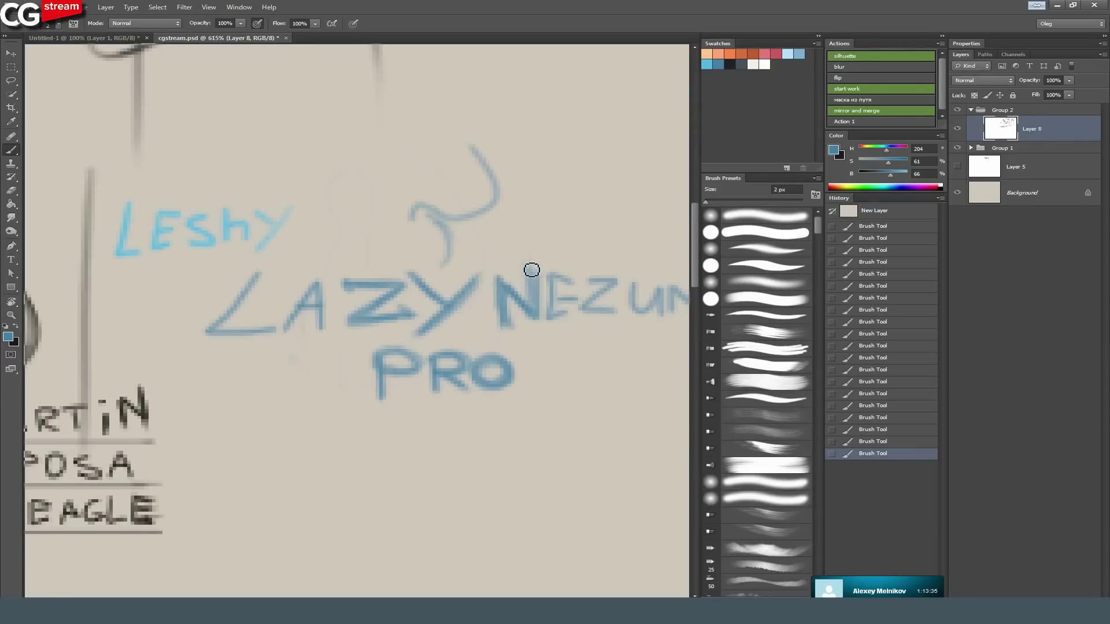
pyautogui.moveTo(567, 277)
pyautogui.mouseDown()
pyautogui.moveTo(439, 240)
pyautogui.moveTo(394, 244)
pyautogui.moveTo(417, 308)
pyautogui.moveTo(438, 286)
pyautogui.moveTo(421, 280)
pyautogui.moveTo(418, 328)
pyautogui.moveTo(445, 321)
pyautogui.moveTo(441, 311)
pyautogui.moveTo(467, 291)
pyautogui.moveTo(450, 293)
pyautogui.moveTo(467, 301)
pyautogui.moveTo(449, 321)
pyautogui.moveTo(482, 322)
pyautogui.moveTo(499, 288)
pyautogui.moveTo(514, 323)
pyautogui.moveTo(523, 303)
pyautogui.moveTo(527, 327)
pyautogui.mouseUp()
pyautogui.moveTo(196, 383)
pyautogui.mouseDown()
pyautogui.moveTo(351, 259)
pyautogui.moveTo(289, 224)
pyautogui.moveTo(246, 253)
pyautogui.mouseUp()
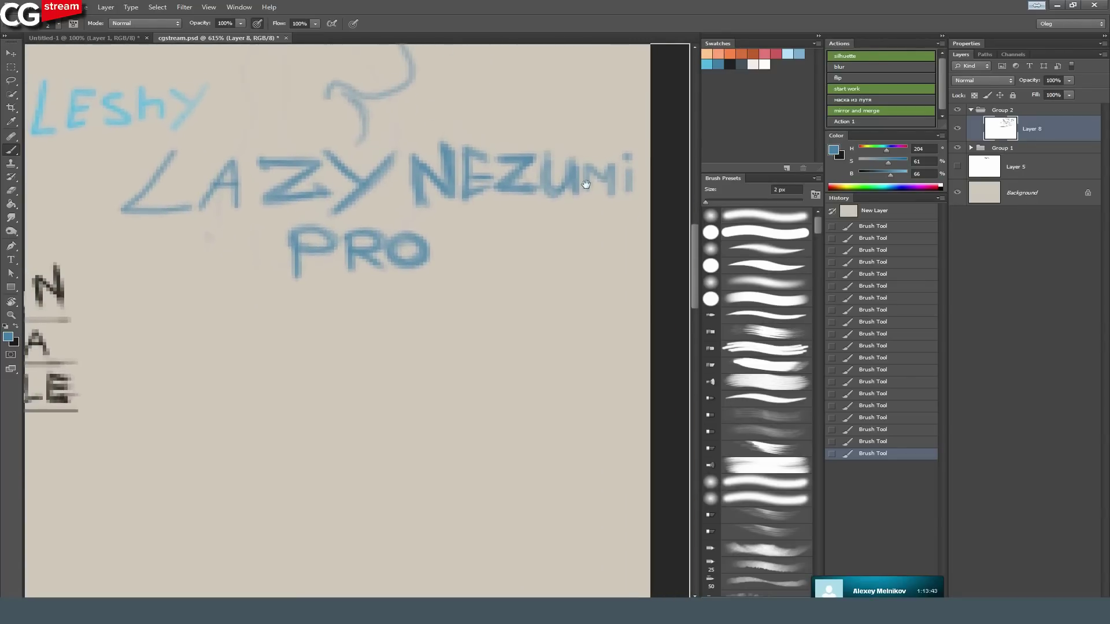
# Handwrite "Rules" in rust orange below PRO and thicken its letters.
pyautogui.moveTo(585, 184); pyautogui.dragTo(591, 197)
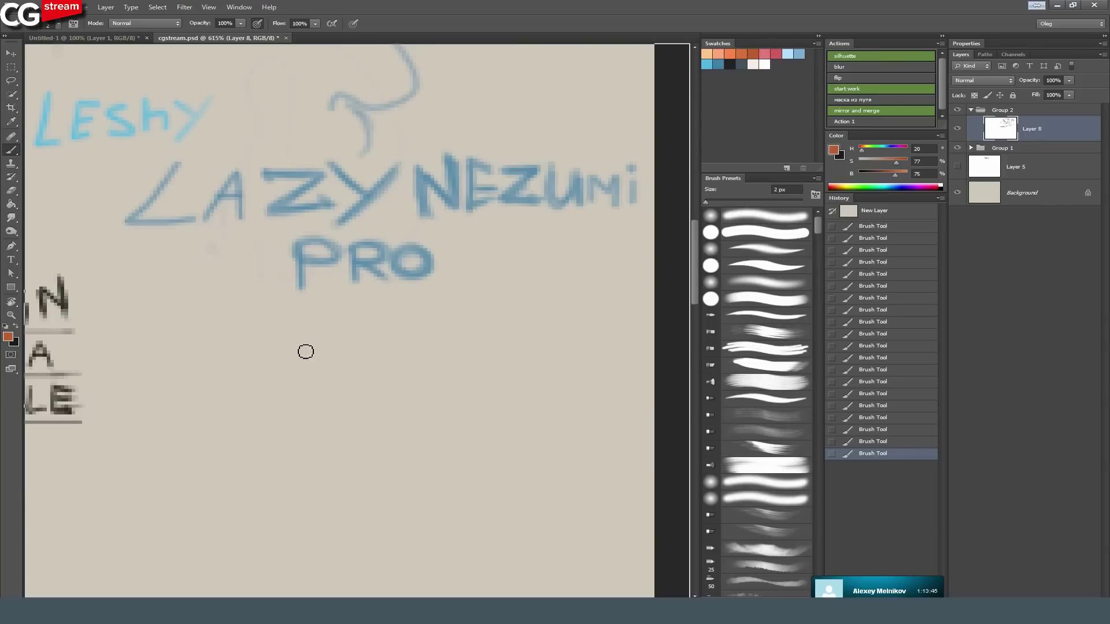
pyautogui.moveTo(237, 304)
pyautogui.mouseDown()
pyautogui.moveTo(277, 310)
pyautogui.moveTo(292, 352)
pyautogui.moveTo(345, 353)
pyautogui.mouseUp()
pyautogui.moveTo(352, 309)
pyautogui.mouseDown()
pyautogui.moveTo(370, 352)
pyautogui.moveTo(392, 322)
pyautogui.moveTo(382, 338)
pyautogui.mouseUp()
pyautogui.moveTo(447, 321)
pyautogui.mouseDown()
pyautogui.moveTo(449, 347)
pyautogui.moveTo(459, 322)
pyautogui.moveTo(422, 335)
pyautogui.mouseUp()
pyautogui.moveTo(345, 301)
pyautogui.mouseDown()
pyautogui.moveTo(368, 365)
pyautogui.moveTo(337, 321)
pyautogui.moveTo(340, 361)
pyautogui.moveTo(336, 343)
pyautogui.moveTo(311, 347)
pyautogui.moveTo(319, 318)
pyautogui.moveTo(342, 339)
pyautogui.mouseUp()
pyautogui.moveTo(261, 321)
pyautogui.mouseDown()
pyautogui.moveTo(290, 329)
pyautogui.moveTo(258, 336)
pyautogui.moveTo(253, 312)
pyautogui.moveTo(267, 340)
pyautogui.moveTo(259, 346)
pyautogui.moveTo(256, 335)
pyautogui.moveTo(295, 358)
pyautogui.mouseUp()
pyautogui.moveTo(243, 309)
pyautogui.mouseDown()
pyautogui.moveTo(353, 318)
pyautogui.moveTo(362, 367)
pyautogui.moveTo(409, 346)
pyautogui.moveTo(385, 343)
pyautogui.moveTo(412, 343)
pyautogui.moveTo(391, 320)
pyautogui.moveTo(369, 329)
pyautogui.moveTo(383, 339)
pyautogui.moveTo(406, 326)
pyautogui.moveTo(394, 325)
pyautogui.moveTo(411, 335)
pyautogui.moveTo(366, 331)
pyautogui.moveTo(410, 335)
pyautogui.moveTo(373, 323)
pyautogui.moveTo(459, 325)
pyautogui.moveTo(442, 331)
pyautogui.moveTo(431, 315)
pyautogui.moveTo(468, 341)
pyautogui.moveTo(440, 333)
pyautogui.moveTo(474, 350)
pyautogui.moveTo(428, 346)
pyautogui.moveTo(448, 353)
pyautogui.moveTo(448, 324)
pyautogui.mouseUp()
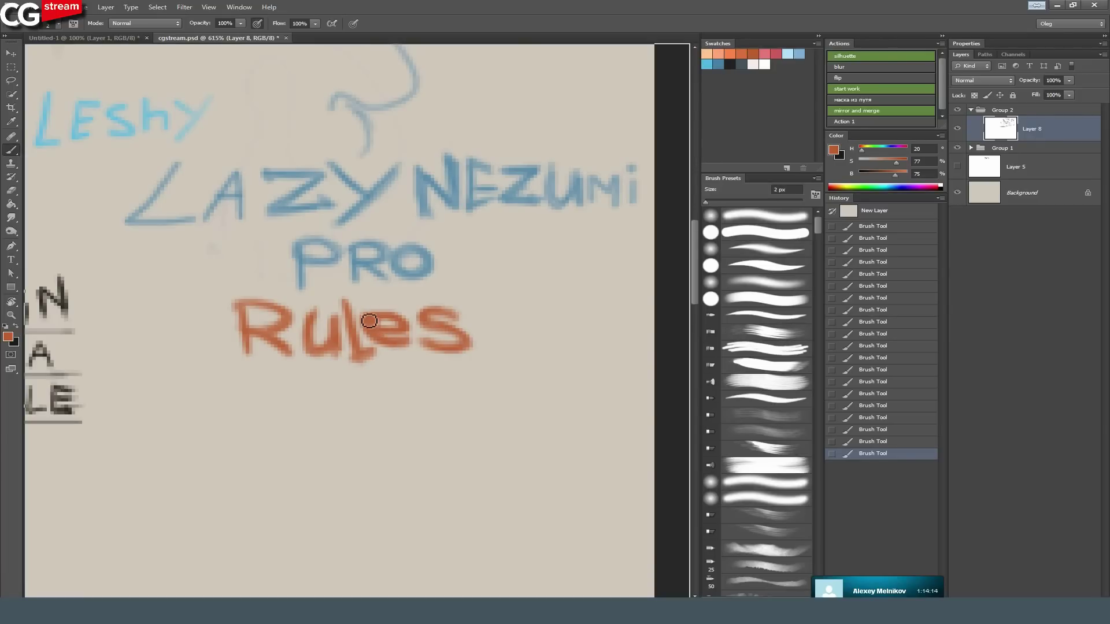
pyautogui.moveTo(347, 314)
pyautogui.mouseDown()
pyautogui.moveTo(359, 347)
pyautogui.moveTo(349, 300)
pyautogui.moveTo(338, 341)
pyautogui.mouseUp()
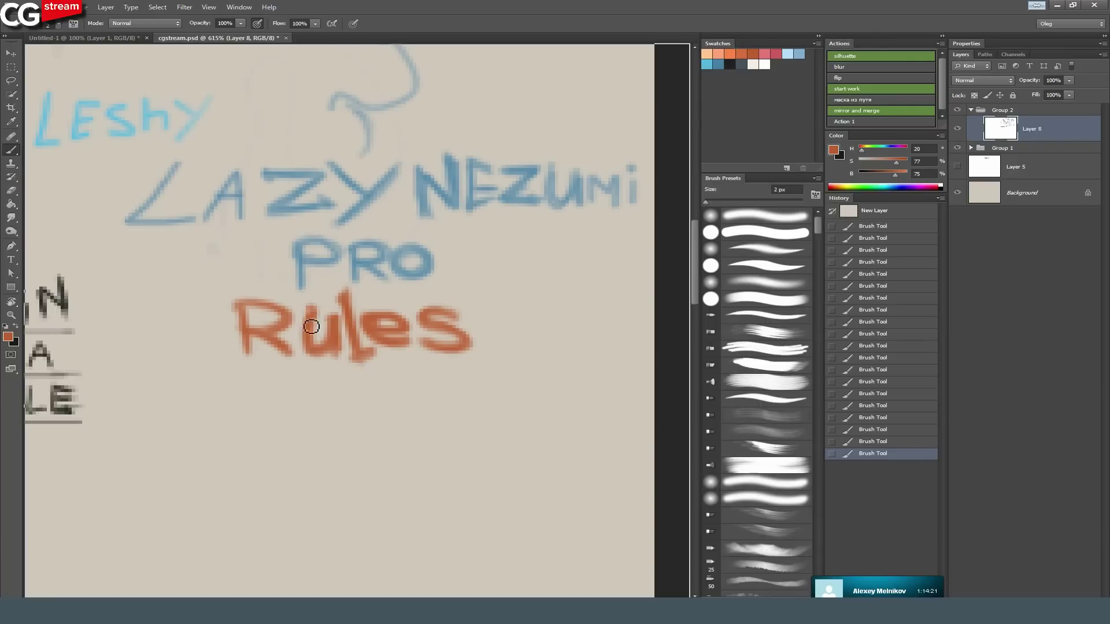
pyautogui.moveTo(291, 328); pyautogui.dragTo(279, 330)
# Choose the peach swatch and paint a tall vertical patch beside "Rules" with a 5 px brush.
pyautogui.click(713, 54)
pyautogui.moveTo(531, 263); pyautogui.dragTo(543, 337)
pyautogui.moveTo(547, 264)
pyautogui.mouseDown()
pyautogui.moveTo(556, 328)
pyautogui.moveTo(538, 336)
pyautogui.mouseUp()
pyautogui.moveTo(518, 251)
pyautogui.mouseDown()
pyautogui.moveTo(535, 258)
pyautogui.moveTo(545, 344)
pyautogui.moveTo(518, 345)
pyautogui.moveTo(544, 388)
pyautogui.mouseUp()
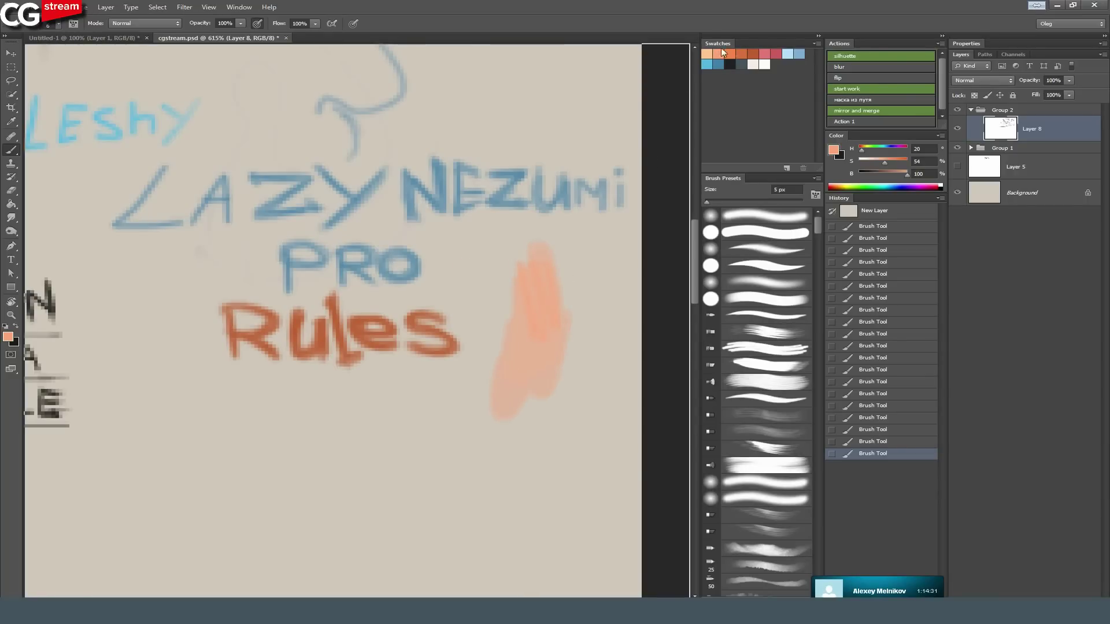
# Layer darker orange swatch tones and a sampled blend over the peach patch, widening it down into a cone shape.
pyautogui.click(753, 53)
pyautogui.moveTo(558, 271); pyautogui.dragTo(540, 379)
pyautogui.moveTo(560, 309); pyautogui.dragTo(479, 422)
pyautogui.click(755, 53)
pyautogui.moveTo(540, 315)
pyautogui.mouseDown()
pyautogui.moveTo(515, 398)
pyautogui.moveTo(491, 421)
pyautogui.moveTo(561, 332)
pyautogui.mouseUp()
pyautogui.keyDown('alt'); pyautogui.click(543, 318); pyautogui.keyUp('alt')
pyautogui.moveTo(520, 294)
pyautogui.mouseDown()
pyautogui.moveTo(460, 418)
pyautogui.moveTo(460, 459)
pyautogui.mouseUp()
# Spread the base of the orange shape out to the canvas edge, filling it with tones sampled from the paint.
pyautogui.moveTo(503, 386)
pyautogui.mouseDown()
pyautogui.moveTo(509, 456)
pyautogui.moveTo(518, 391)
pyautogui.mouseUp()
pyautogui.moveTo(517, 431)
pyautogui.mouseDown()
pyautogui.moveTo(550, 371)
pyautogui.moveTo(580, 462)
pyautogui.mouseUp()
pyautogui.moveTo(557, 396)
pyautogui.mouseDown()
pyautogui.moveTo(599, 402)
pyautogui.moveTo(619, 441)
pyautogui.moveTo(567, 367)
pyautogui.moveTo(603, 406)
pyautogui.moveTo(613, 370)
pyautogui.moveTo(569, 334)
pyautogui.mouseUp()
pyautogui.keyDown('alt'); pyautogui.click(564, 314); pyautogui.keyUp('alt')
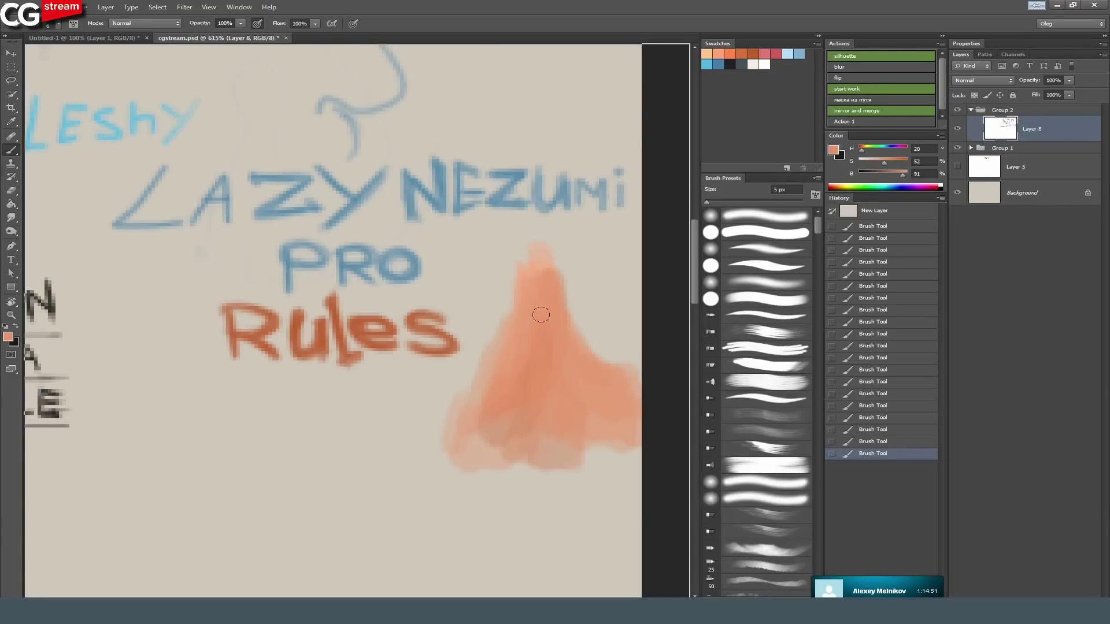
pyautogui.moveTo(588, 437); pyautogui.dragTo(637, 461)
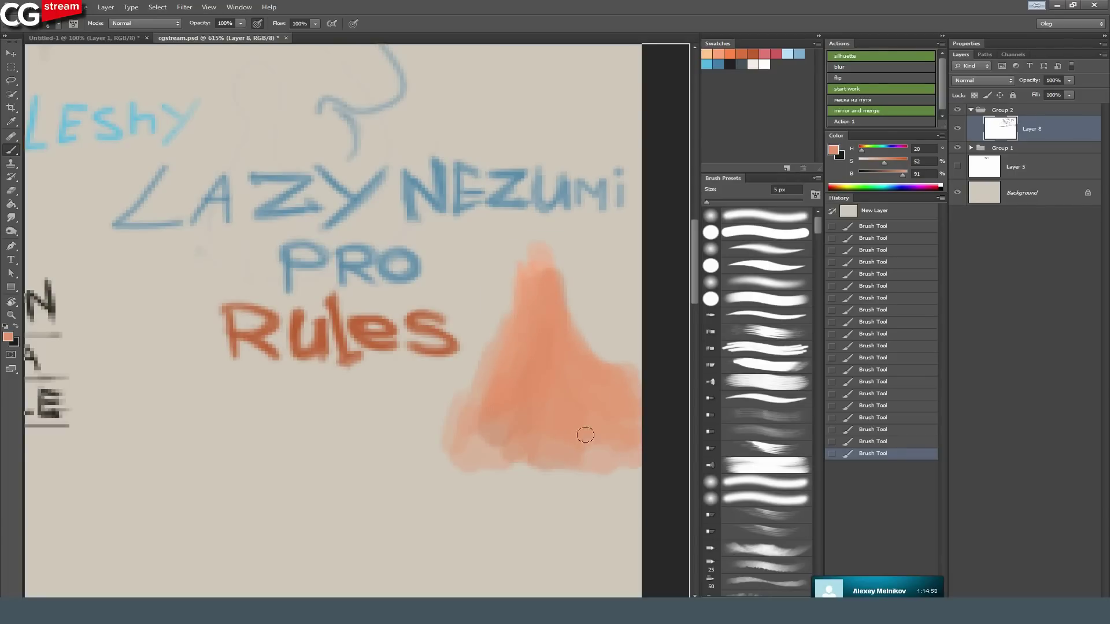
pyautogui.moveTo(585, 434); pyautogui.dragTo(643, 538)
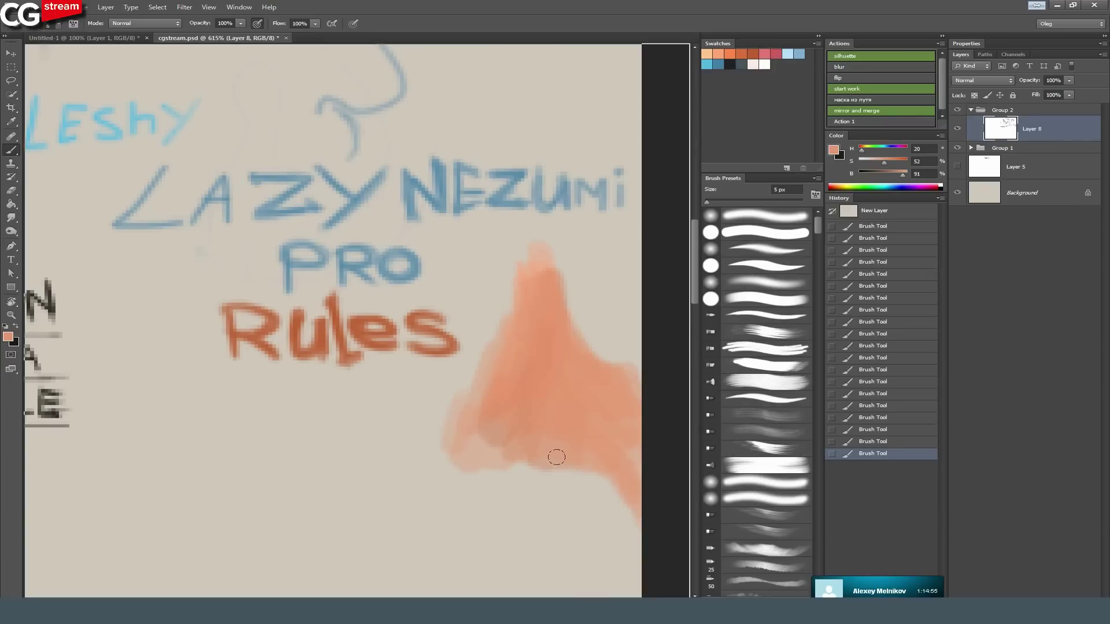
# Shade the lower middle of the orange shape with the crimson-red swatch, softening it with tones sampled from the surrounding paint.
pyautogui.click(778, 54)
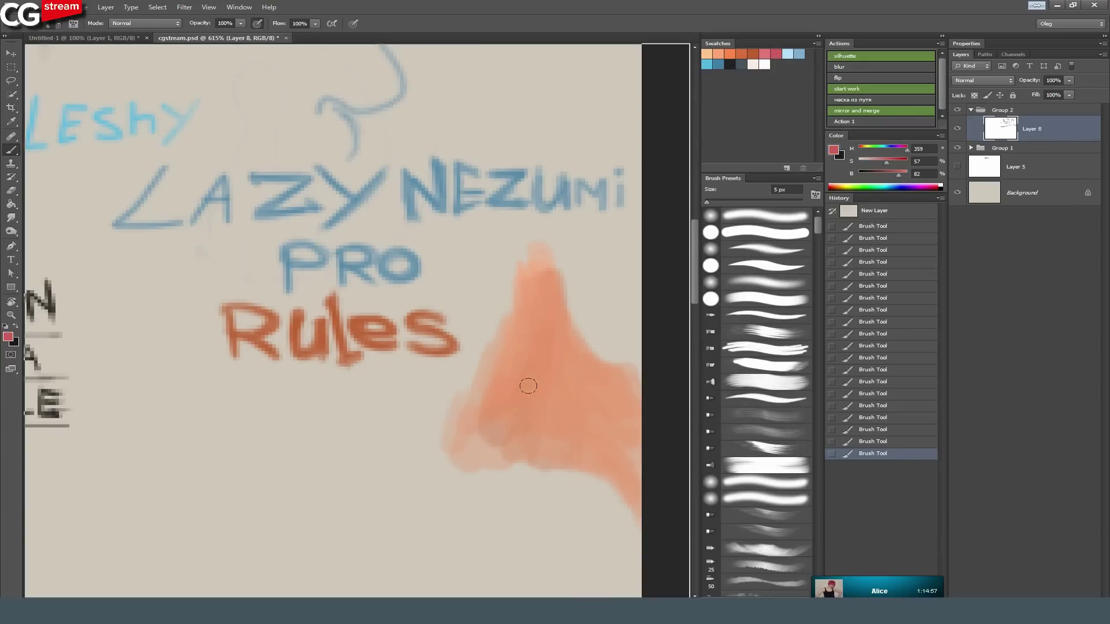
pyautogui.moveTo(565, 420); pyautogui.dragTo(487, 454)
pyautogui.moveTo(565, 425)
pyautogui.mouseDown()
pyautogui.moveTo(523, 460)
pyautogui.moveTo(553, 468)
pyautogui.moveTo(572, 425)
pyautogui.mouseUp()
pyautogui.keyDown('alt'); pyautogui.click(565, 427); pyautogui.keyUp('alt')
pyautogui.keyDown('alt'); pyautogui.click(587, 385); pyautogui.keyUp('alt')
pyautogui.keyDown('alt'); pyautogui.click(575, 409); pyautogui.keyUp('alt')
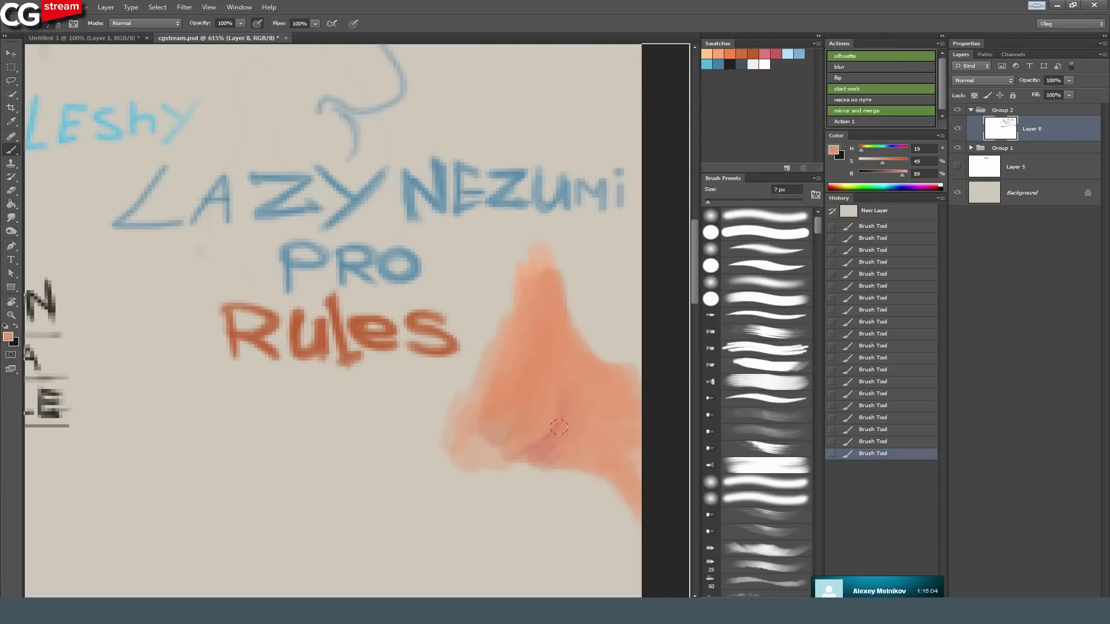
# Build up a rounded muzzle at the lower-left end of the orange shape with sampled orange and a 5 px brush.
pyautogui.keyDown('alt'); pyautogui.click(541, 394); pyautogui.keyUp('alt')
pyautogui.moveTo(501, 435); pyautogui.dragTo(495, 428)
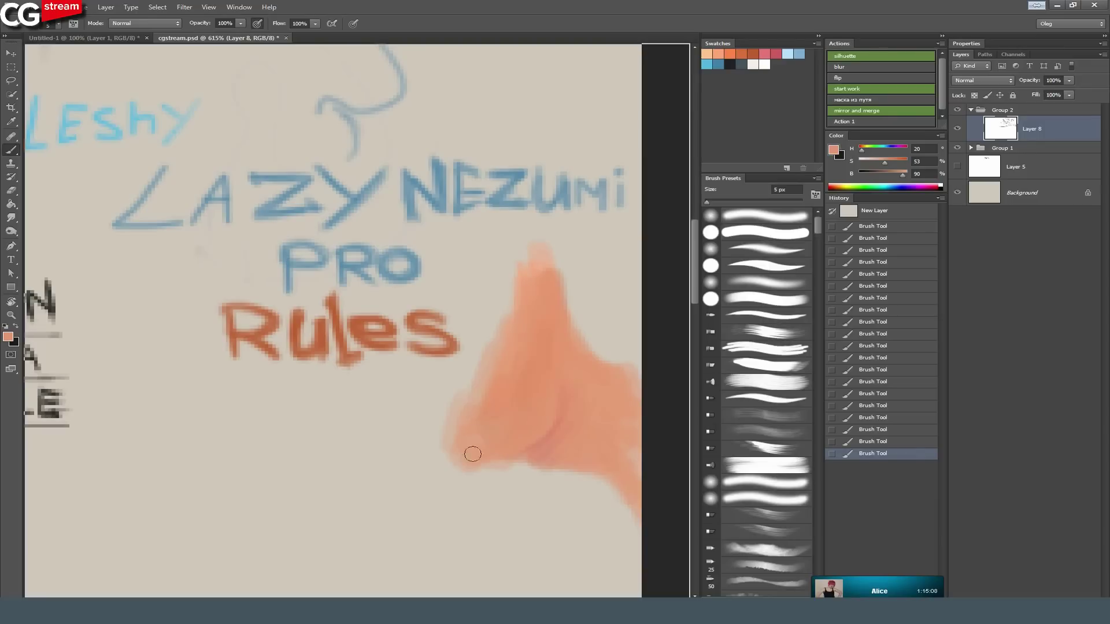
pyautogui.moveTo(457, 418); pyautogui.dragTo(456, 431)
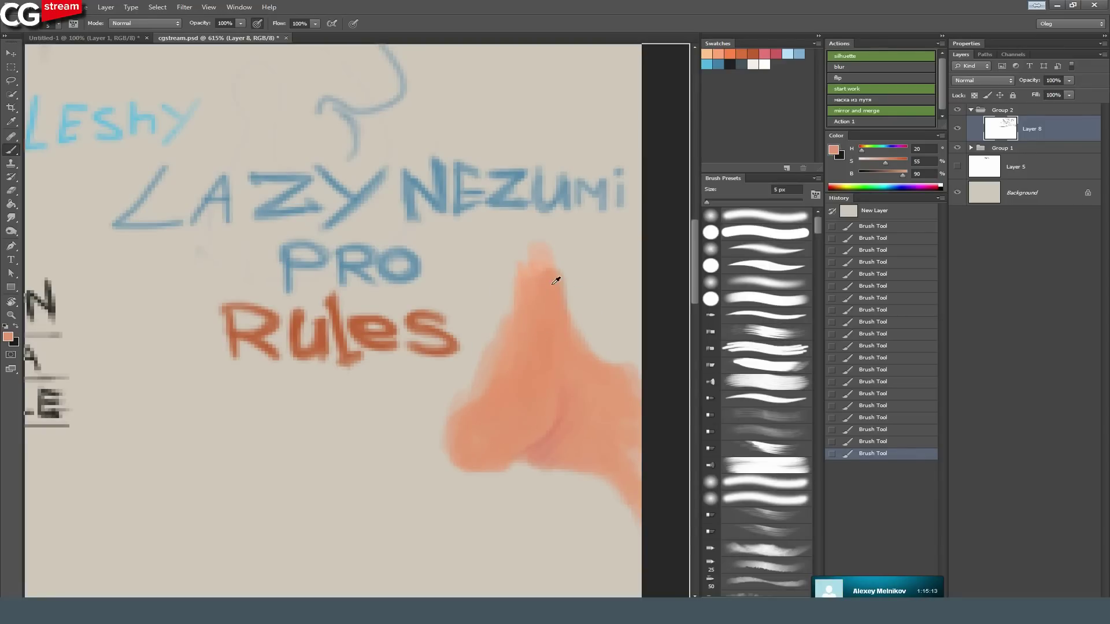
# Mix a darker, more saturated orange, paint a pointed ear at the head's tip, and fill out the forehead with sampled tones.
pyautogui.click(897, 159)
pyautogui.click(894, 172)
pyautogui.moveTo(535, 289)
pyautogui.mouseDown()
pyautogui.moveTo(599, 268)
pyautogui.moveTo(572, 283)
pyautogui.moveTo(552, 328)
pyautogui.moveTo(590, 280)
pyautogui.mouseUp()
pyautogui.keyDown('alt'); pyautogui.click(549, 321); pyautogui.keyUp('alt')
pyautogui.keyDown('alt'); pyautogui.click(552, 317); pyautogui.keyUp('alt')
pyautogui.keyDown('alt'); pyautogui.click(552, 345); pyautogui.keyUp('alt')
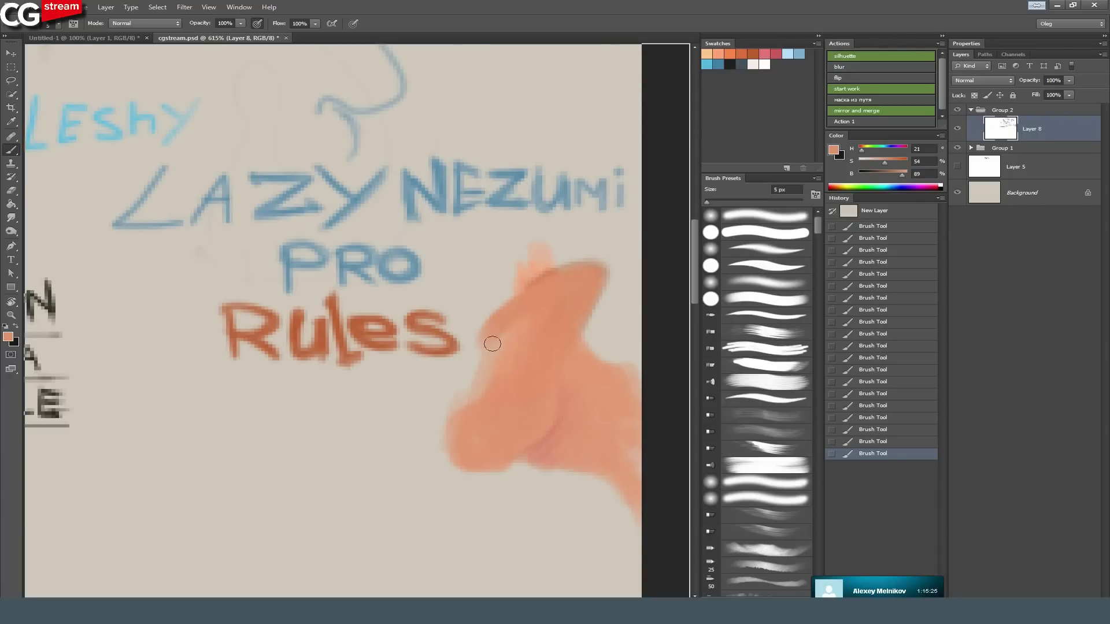
pyautogui.keyDown('alt'); pyautogui.click(554, 336); pyautogui.keyUp('alt')
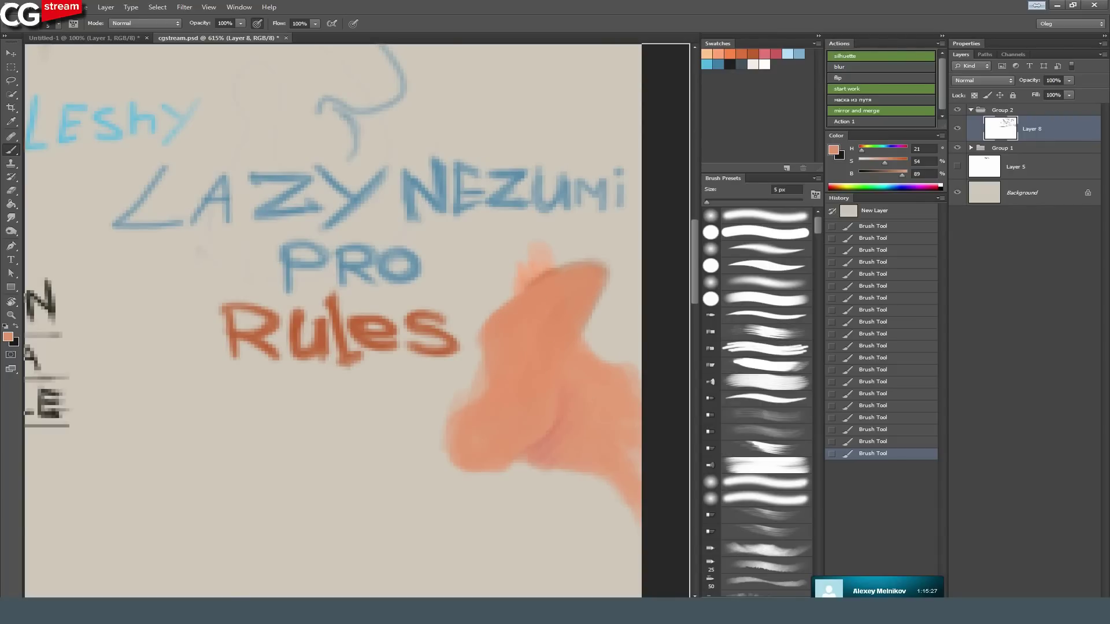
# Add light peach highlights to the brow and muzzle with a 2 px brush, blending them with sampled orange.
pyautogui.click(706, 56)
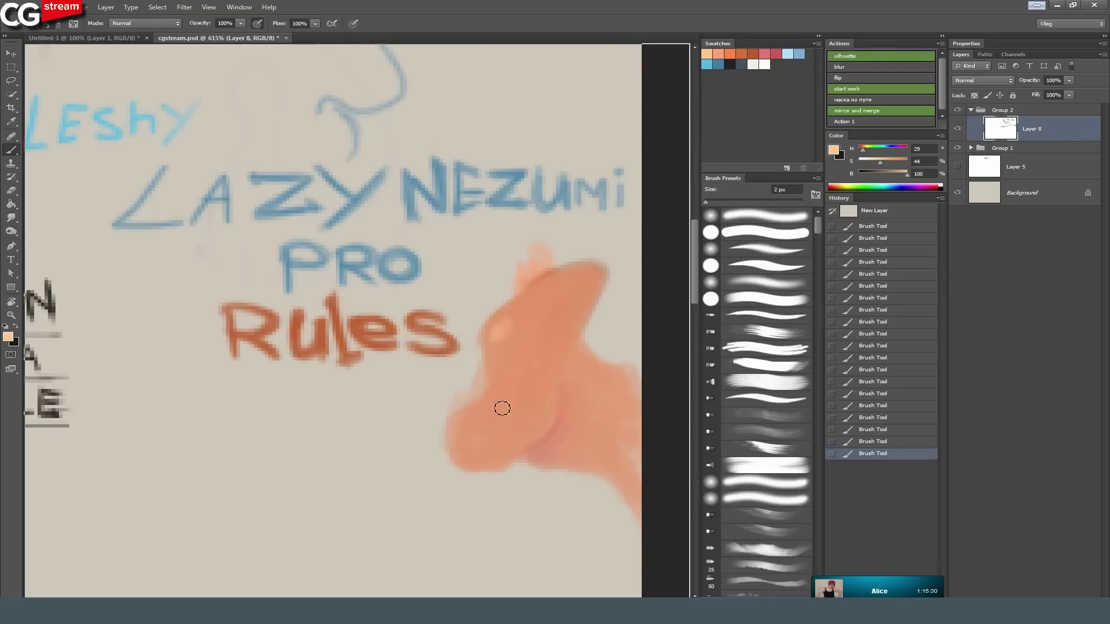
pyautogui.keyDown('alt'); pyautogui.click(486, 411); pyautogui.keyUp('alt')
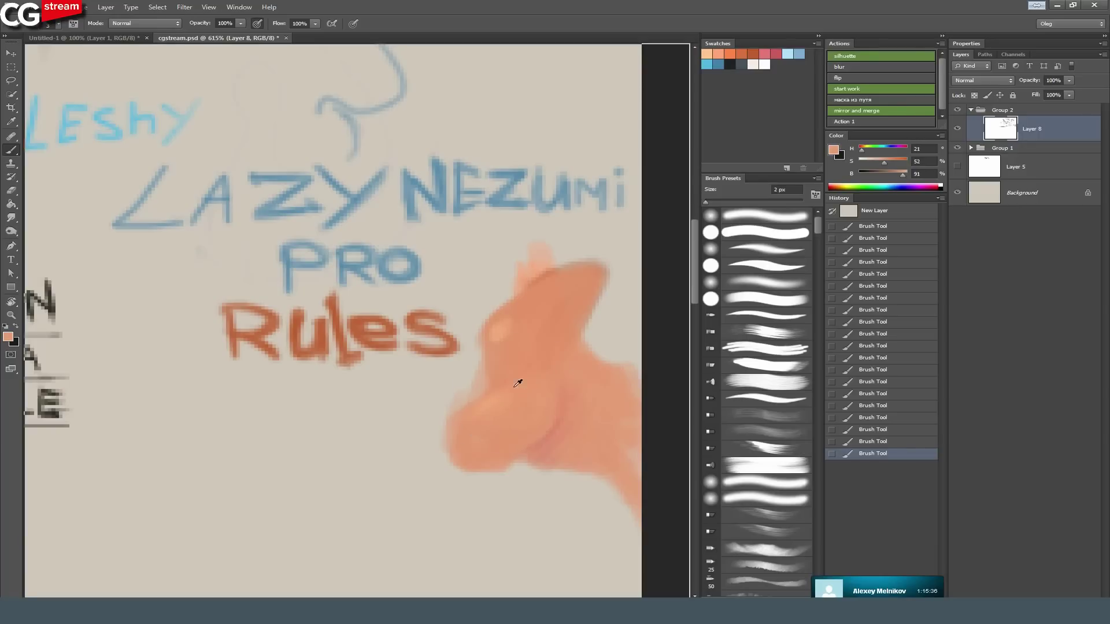
pyautogui.keyDown('alt'); pyautogui.click(561, 424); pyautogui.keyUp('alt')
# Paint the dog's two eyes, nose and open mouth in the rust-orange swatch with the 2 px brush.
pyautogui.moveTo(488, 379)
pyautogui.mouseDown()
pyautogui.moveTo(393, 307)
pyautogui.moveTo(412, 316)
pyautogui.moveTo(455, 302)
pyautogui.moveTo(424, 308)
pyautogui.mouseUp()
pyautogui.click(750, 52)
pyautogui.moveTo(389, 367); pyautogui.dragTo(396, 371)
pyautogui.moveTo(506, 364)
pyautogui.mouseDown()
pyautogui.moveTo(497, 398)
pyautogui.moveTo(492, 326)
pyautogui.mouseUp()
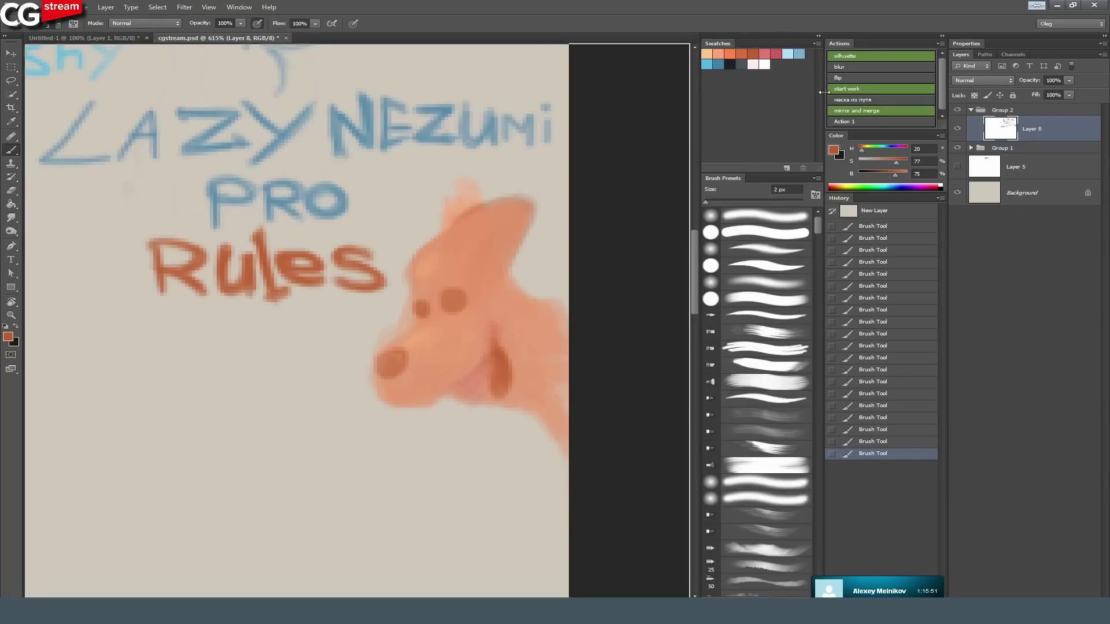
# Darken the rust to saturation 89 and brightness 67, deepen the mouth, and add thin smile and upper-eyelid lines.
pyautogui.moveTo(897, 162); pyautogui.dragTo(891, 174)
pyautogui.moveTo(501, 379); pyautogui.dragTo(504, 395)
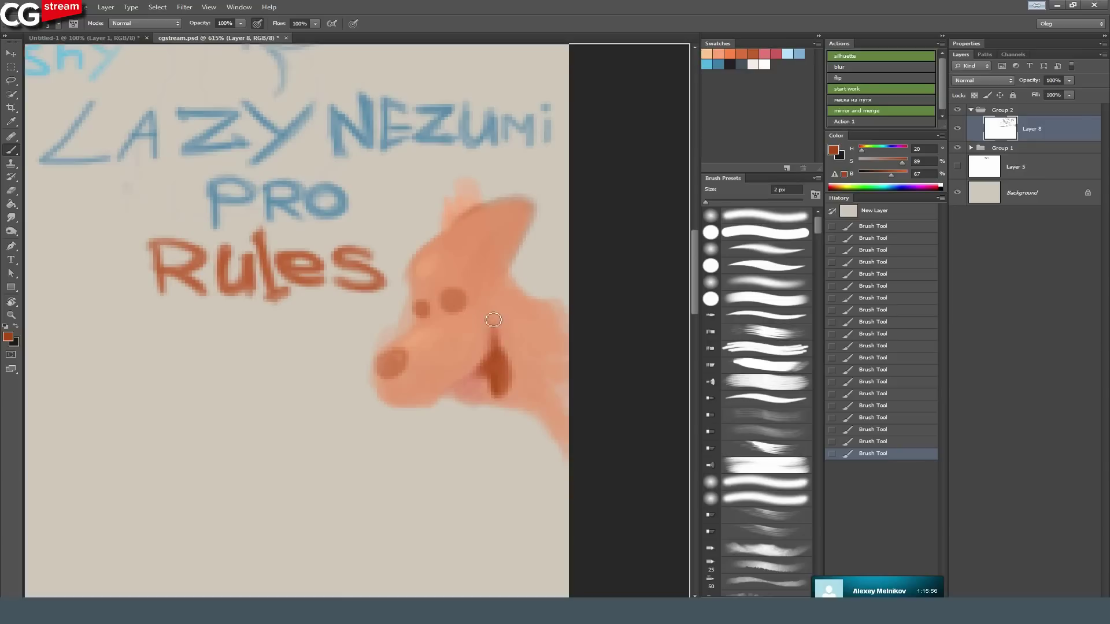
pyautogui.press('[')
pyautogui.moveTo(486, 335); pyautogui.dragTo(507, 315)
pyautogui.moveTo(444, 286)
pyautogui.mouseDown()
pyautogui.moveTo(463, 301)
pyautogui.moveTo(426, 296)
pyautogui.mouseUp()
# Outline a second, smaller ear on the far side of the head and fill it with sampled orange using a 3 px brush.
pyautogui.moveTo(432, 210)
pyautogui.mouseDown()
pyautogui.moveTo(412, 246)
pyautogui.moveTo(410, 258)
pyautogui.moveTo(434, 216)
pyautogui.moveTo(418, 266)
pyautogui.mouseUp()
pyautogui.keyDown('alt'); pyautogui.click(464, 240); pyautogui.keyUp('alt')
pyautogui.keyDown('alt'); pyautogui.rightClick(433, 230); pyautogui.keyUp('alt')
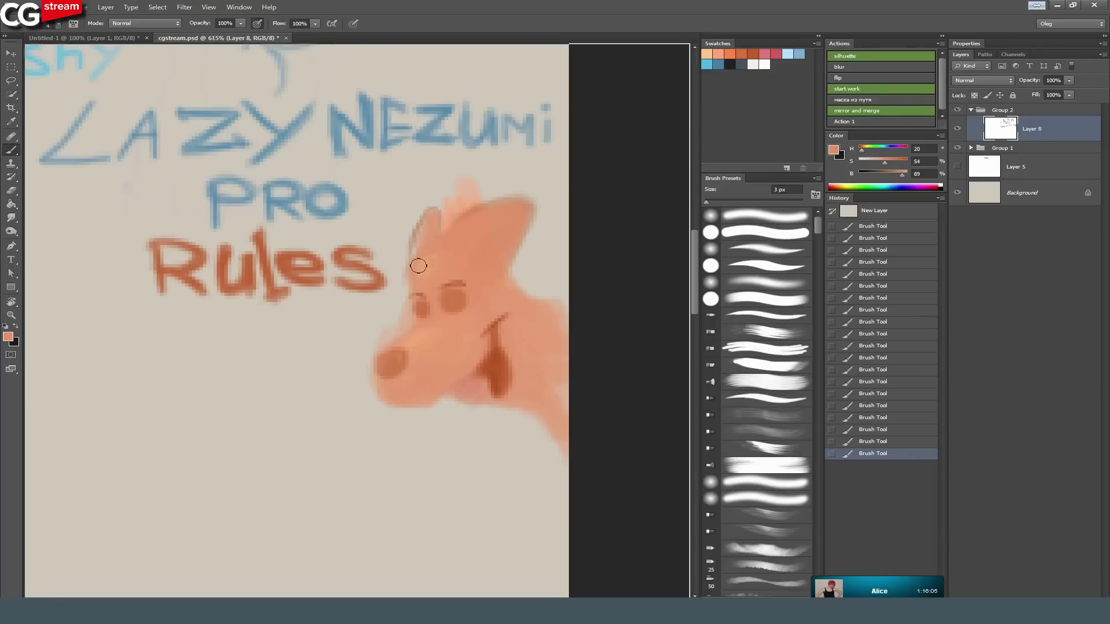
pyautogui.keyDown('alt'); pyautogui.click(450, 293); pyautogui.keyUp('alt')
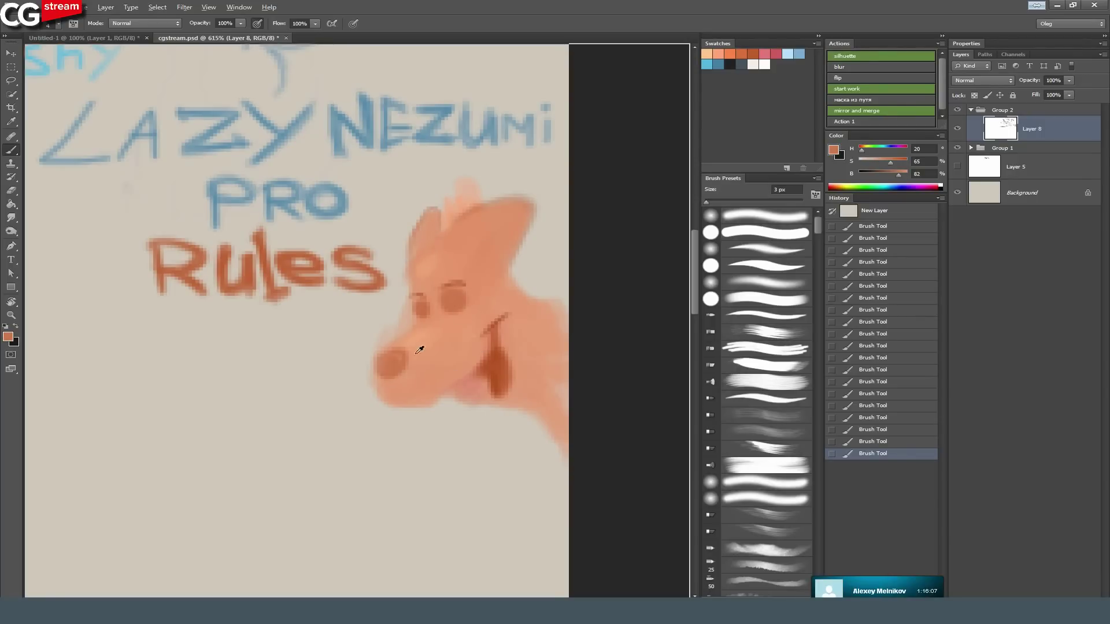
pyautogui.keyDown('alt'); pyautogui.click(500, 368); pyautogui.keyUp('alt')
# Paint the nose in the near-black swatch and darken both pupils with a 1 px brush.
pyautogui.click(731, 63)
pyautogui.moveTo(405, 352)
pyautogui.mouseDown()
pyautogui.moveTo(367, 366)
pyautogui.moveTo(405, 350)
pyautogui.moveTo(397, 376)
pyautogui.moveTo(370, 370)
pyautogui.moveTo(399, 364)
pyautogui.moveTo(382, 356)
pyautogui.mouseUp()
pyautogui.press('[')
pyautogui.moveTo(458, 302); pyautogui.dragTo(427, 317)
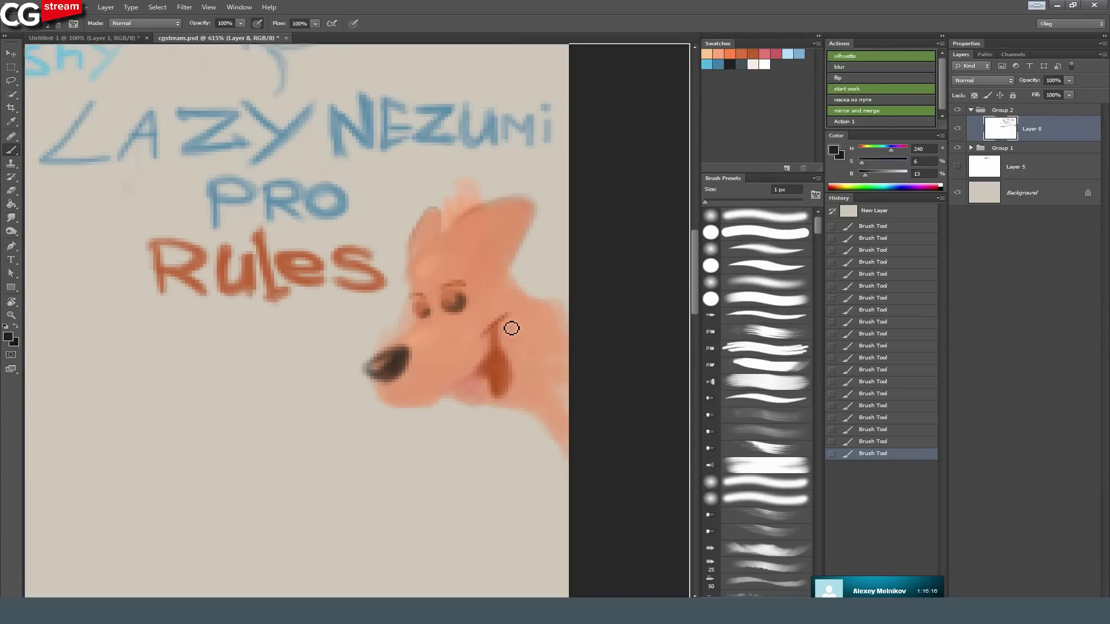
# Paint over the pale tuft above the head and darken the large ear's edge, the eyes and the near brow with sampled brown.
pyautogui.moveTo(460, 228)
pyautogui.mouseDown()
pyautogui.moveTo(476, 206)
pyautogui.moveTo(460, 198)
pyautogui.mouseUp()
pyautogui.keyDown('alt'); pyautogui.click(484, 191); pyautogui.keyUp('alt')
pyautogui.keyDown('alt'); pyautogui.click(457, 302); pyautogui.keyUp('alt')
pyautogui.moveTo(426, 308); pyautogui.dragTo(422, 314)
pyautogui.moveTo(464, 284); pyautogui.dragTo(441, 284)
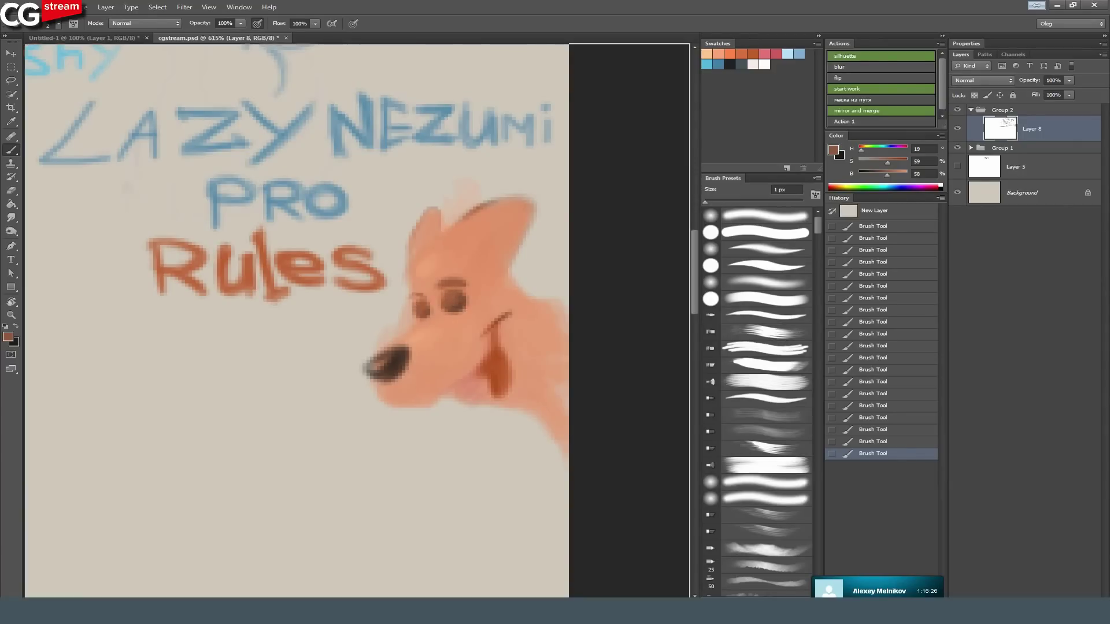
# Strengthen both eyebrows and add a fine line beneath the eyes in sampled dark brown.
pyautogui.keyDown('alt'); pyautogui.click(414, 322); pyautogui.keyUp('alt')
pyautogui.moveTo(423, 295)
pyautogui.mouseDown()
pyautogui.moveTo(463, 287)
pyautogui.moveTo(458, 311)
pyautogui.moveTo(454, 297)
pyautogui.moveTo(423, 312)
pyautogui.moveTo(445, 314)
pyautogui.mouseUp()
pyautogui.moveTo(280, 276); pyautogui.dragTo(363, 280)
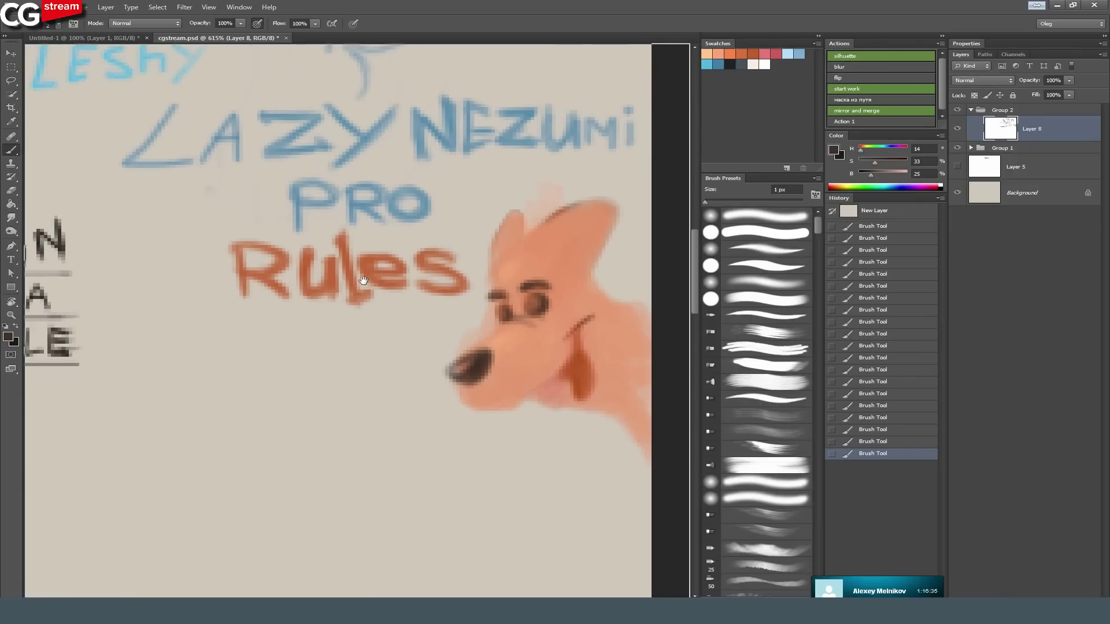
pyautogui.keyDown('alt'); pyautogui.click(541, 299); pyautogui.keyUp('alt')
# Sample the dark handwriting colour and draw long looping curves and a wavy line below the names and the dog's head.
pyautogui.moveTo(366, 409); pyautogui.dragTo(428, 261)
pyautogui.moveTo(538, 229); pyautogui.dragTo(631, 246)
pyautogui.moveTo(321, 275); pyautogui.dragTo(366, 270)
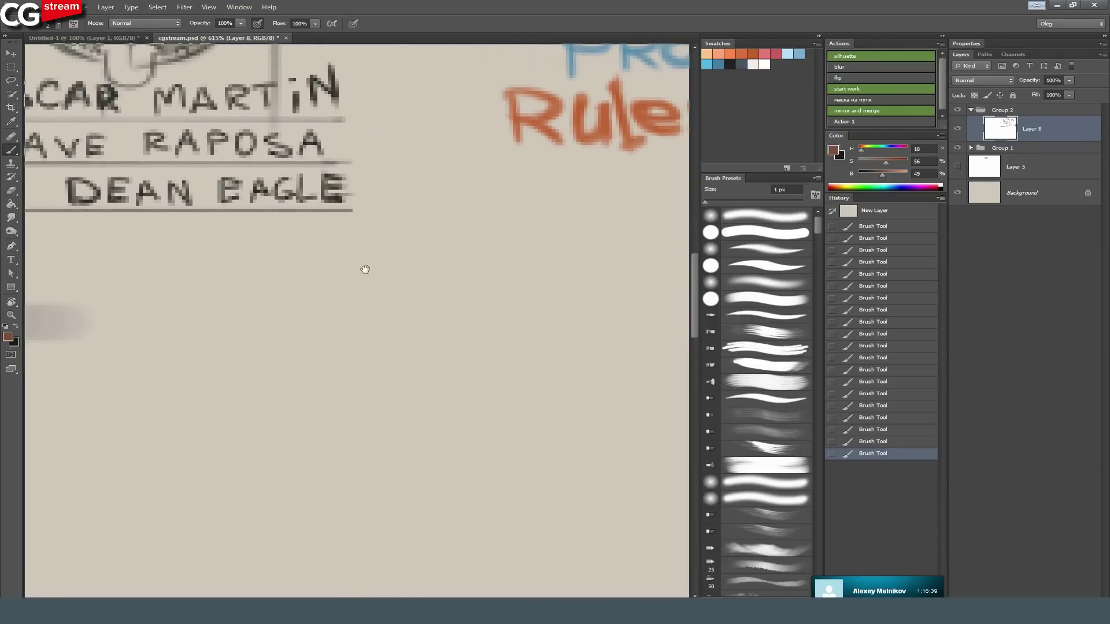
pyautogui.keyDown('alt'); pyautogui.click(339, 197); pyautogui.keyUp('alt')
pyautogui.moveTo(386, 323)
pyautogui.mouseDown()
pyautogui.moveTo(411, 310)
pyautogui.moveTo(276, 446)
pyautogui.moveTo(175, 240)
pyautogui.moveTo(260, 479)
pyautogui.moveTo(134, 318)
pyautogui.mouseUp()
pyautogui.moveTo(456, 309)
pyautogui.mouseDown()
pyautogui.moveTo(255, 203)
pyautogui.moveTo(252, 245)
pyautogui.mouseUp()
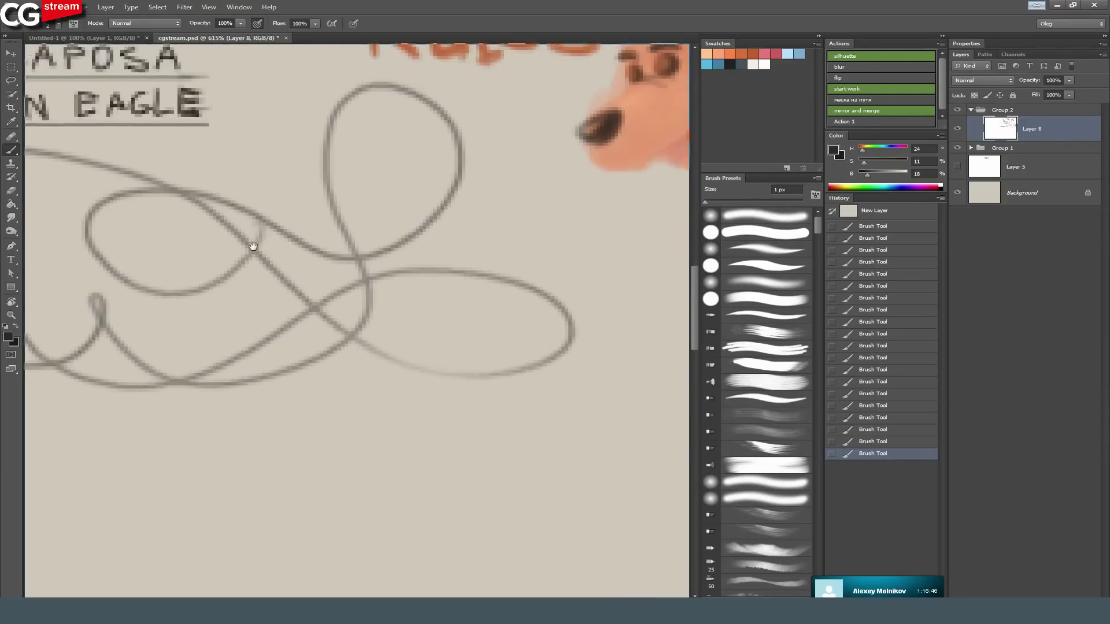
pyautogui.moveTo(532, 273); pyautogui.dragTo(398, 281)
pyautogui.moveTo(434, 200)
pyautogui.mouseDown()
pyautogui.moveTo(549, 272)
pyautogui.moveTo(383, 469)
pyautogui.moveTo(173, 503)
pyautogui.mouseUp()
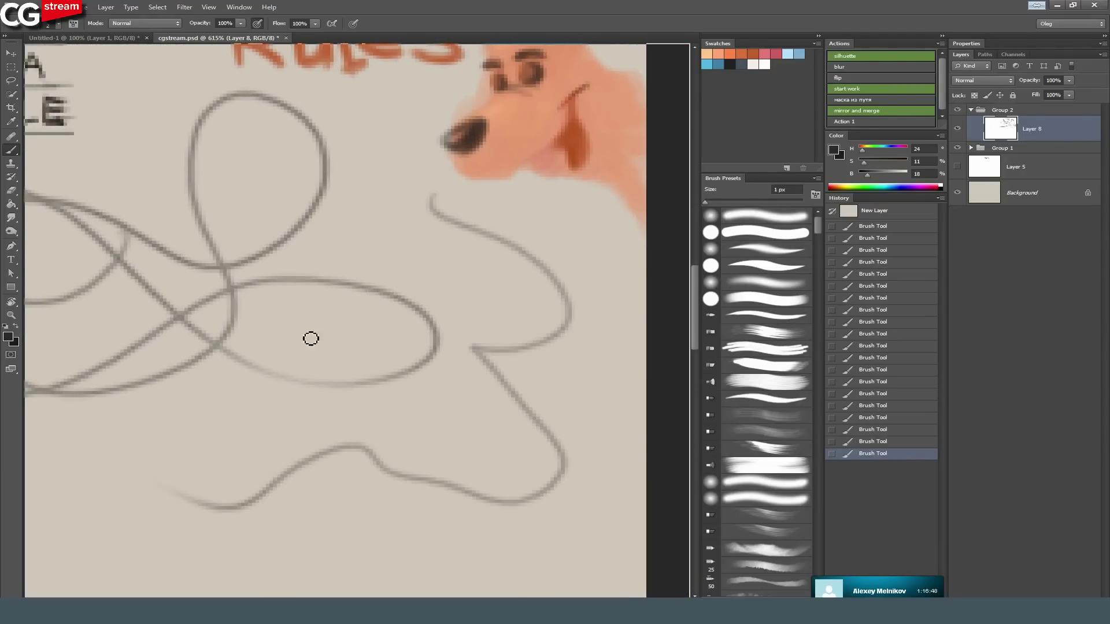
# Add two crossing strokes over the wavy line and a large figure-eight curve below the loops.
pyautogui.moveTo(309, 337); pyautogui.dragTo(371, 240)
pyautogui.moveTo(514, 348); pyautogui.dragTo(420, 430)
pyautogui.moveTo(429, 319); pyautogui.dragTo(509, 435)
pyautogui.moveTo(257, 365)
pyautogui.mouseDown()
pyautogui.moveTo(430, 301)
pyautogui.moveTo(537, 319)
pyautogui.moveTo(191, 470)
pyautogui.moveTo(433, 486)
pyautogui.moveTo(469, 345)
pyautogui.mouseUp()
pyautogui.moveTo(204, 246)
pyautogui.mouseDown()
pyautogui.moveTo(567, 285)
pyautogui.moveTo(436, 272)
pyautogui.moveTo(493, 289)
pyautogui.moveTo(484, 265)
pyautogui.moveTo(547, 303)
pyautogui.mouseUp()
pyautogui.moveTo(534, 241)
pyautogui.mouseDown()
pyautogui.moveTo(240, 255)
pyautogui.moveTo(173, 379)
pyautogui.moveTo(345, 221)
pyautogui.mouseUp()
# Draw five parallel diagonal strokes, sloping down to the right, in the empty area beside the loops.
pyautogui.moveTo(203, 144); pyautogui.dragTo(528, 301)
pyautogui.moveTo(183, 166); pyautogui.dragTo(503, 307)
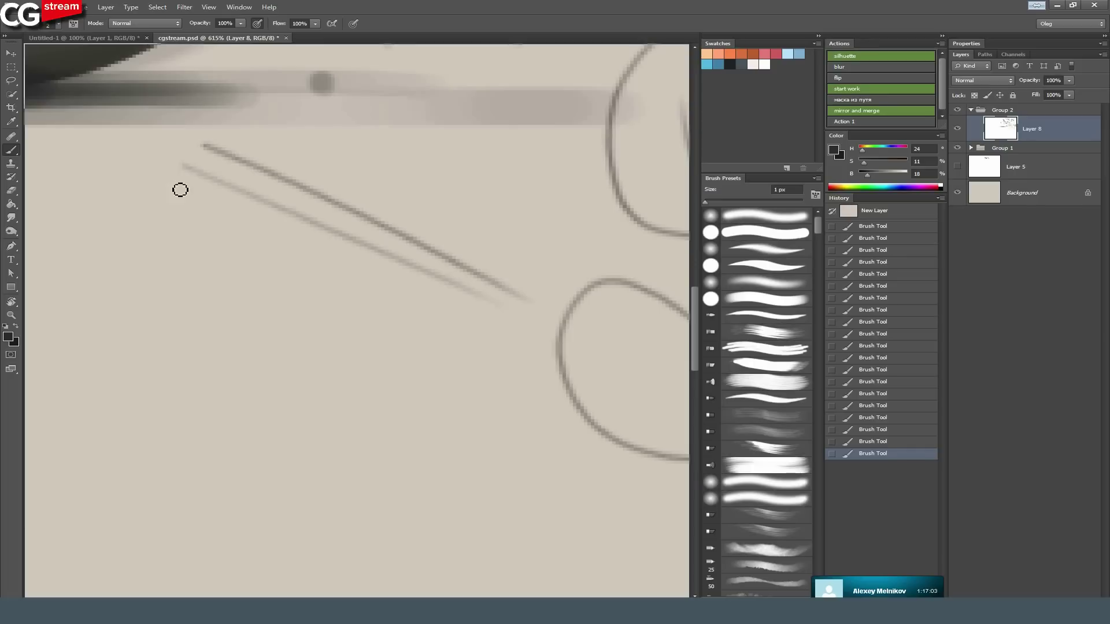
pyautogui.moveTo(164, 181); pyautogui.dragTo(440, 309)
pyautogui.moveTo(154, 200); pyautogui.dragTo(415, 324)
pyautogui.moveTo(253, 269); pyautogui.dragTo(446, 372)
pyautogui.moveTo(352, 369)
pyautogui.mouseDown()
pyautogui.moveTo(376, 233)
pyautogui.moveTo(307, 347)
pyautogui.moveTo(352, 350)
pyautogui.moveTo(315, 364)
pyautogui.moveTo(415, 375)
pyautogui.mouseUp()
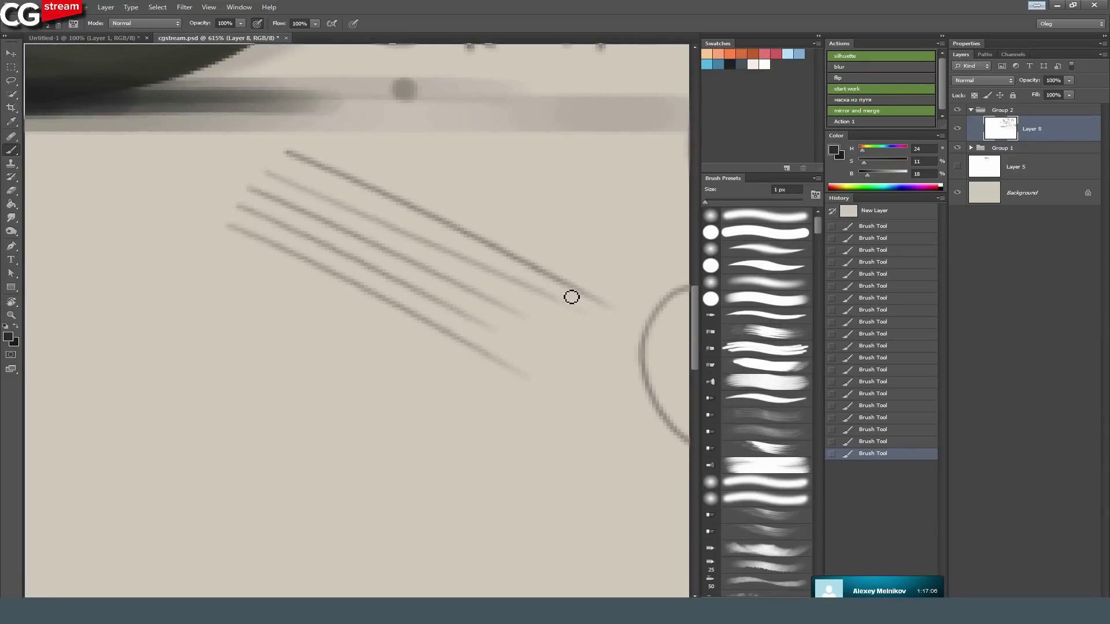
# Cross-hatch the parallel strokes with six opposing diagonal lines.
pyautogui.moveTo(631, 247); pyautogui.dragTo(393, 375)
pyautogui.moveTo(613, 221); pyautogui.dragTo(338, 387)
pyautogui.moveTo(558, 208); pyautogui.dragTo(383, 322)
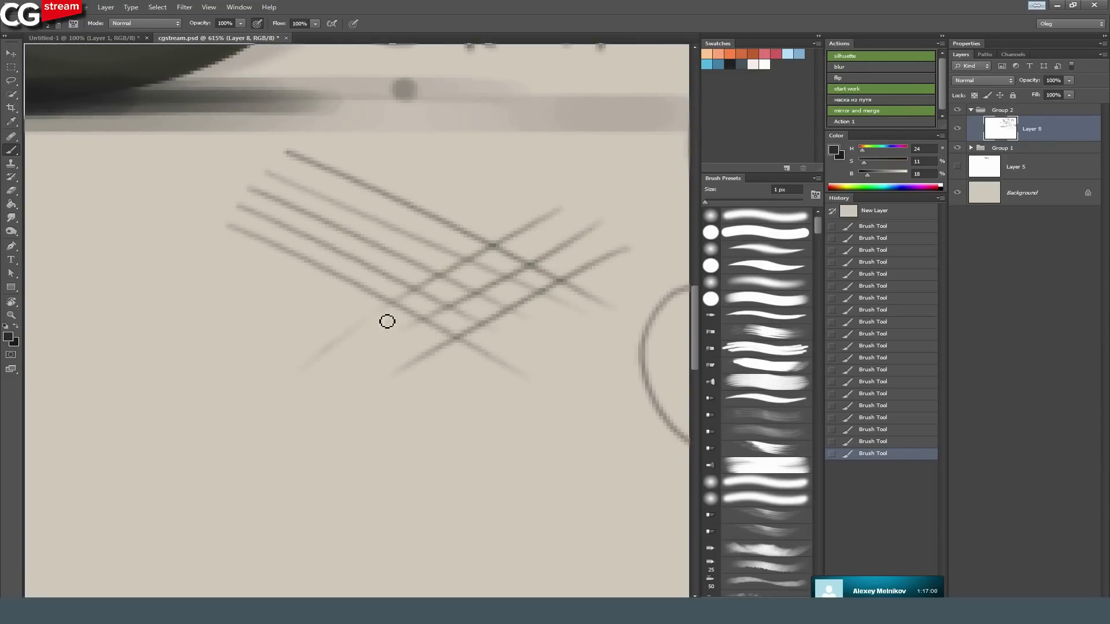
pyautogui.moveTo(502, 201); pyautogui.dragTo(255, 369)
pyautogui.moveTo(481, 157); pyautogui.dragTo(236, 310)
pyautogui.moveTo(414, 145); pyautogui.dragTo(206, 289)
# Draw three closed outlines in a row below the figure-eight curve: two rounded blobs and one angular notched shape.
pyautogui.moveTo(345, 322)
pyautogui.mouseDown()
pyautogui.moveTo(251, 315)
pyautogui.moveTo(139, 417)
pyautogui.moveTo(241, 311)
pyautogui.mouseUp()
pyautogui.moveTo(462, 476); pyautogui.dragTo(386, 352)
pyautogui.moveTo(413, 253); pyautogui.dragTo(322, 221)
pyautogui.moveTo(207, 295)
pyautogui.mouseDown()
pyautogui.moveTo(300, 277)
pyautogui.moveTo(364, 371)
pyautogui.moveTo(397, 450)
pyautogui.moveTo(222, 457)
pyautogui.moveTo(185, 418)
pyautogui.moveTo(241, 466)
pyautogui.mouseUp()
pyautogui.moveTo(413, 354)
pyautogui.mouseDown()
pyautogui.moveTo(543, 317)
pyautogui.moveTo(604, 456)
pyautogui.moveTo(486, 474)
pyautogui.mouseUp()
pyautogui.moveTo(418, 362)
pyautogui.mouseDown()
pyautogui.moveTo(446, 466)
pyautogui.moveTo(513, 474)
pyautogui.mouseUp()
pyautogui.moveTo(578, 373)
pyautogui.mouseDown()
pyautogui.moveTo(347, 305)
pyautogui.moveTo(349, 217)
pyautogui.moveTo(506, 277)
pyautogui.moveTo(497, 401)
pyautogui.moveTo(363, 390)
pyautogui.mouseUp()
pyautogui.moveTo(351, 321)
pyautogui.mouseDown()
pyautogui.moveTo(341, 384)
pyautogui.moveTo(364, 391)
pyautogui.mouseUp()
# Draw a tall vase-like outline with a narrow foot beside the notched shape and reinforce its upper-left contour.
pyautogui.moveTo(538, 297)
pyautogui.mouseDown()
pyautogui.moveTo(436, 268)
pyautogui.moveTo(557, 168)
pyautogui.moveTo(529, 441)
pyautogui.mouseUp()
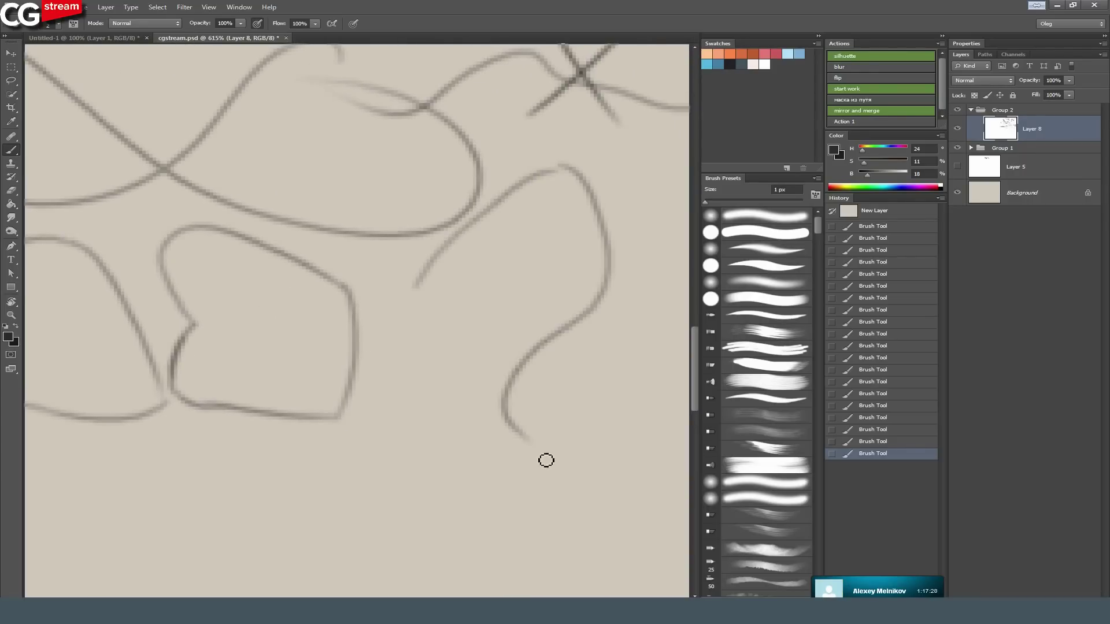
pyautogui.moveTo(430, 284)
pyautogui.mouseDown()
pyautogui.moveTo(411, 404)
pyautogui.moveTo(448, 425)
pyautogui.mouseUp()
pyautogui.moveTo(527, 442)
pyautogui.mouseDown()
pyautogui.moveTo(428, 444)
pyautogui.moveTo(446, 421)
pyautogui.mouseUp()
pyautogui.moveTo(506, 224); pyautogui.dragTo(426, 230)
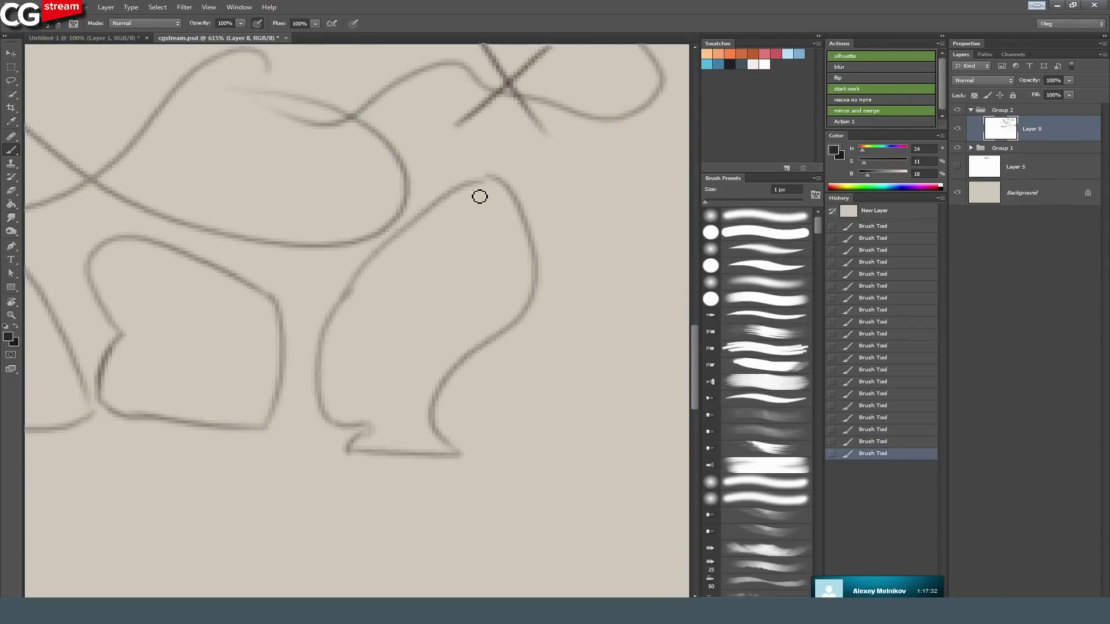
pyautogui.moveTo(498, 178); pyautogui.dragTo(343, 310)
pyautogui.moveTo(398, 232); pyautogui.dragTo(318, 352)
pyautogui.moveTo(214, 350); pyautogui.dragTo(493, 434)
# Retrace the upper-left contour of the first rounded blob with darker strokes in a sampled line colour.
pyautogui.keyDown('alt'); pyautogui.click(464, 241); pyautogui.keyUp('alt')
pyautogui.moveTo(464, 240); pyautogui.dragTo(419, 237)
pyautogui.moveTo(334, 228)
pyautogui.mouseDown()
pyautogui.moveTo(312, 263)
pyautogui.moveTo(324, 370)
pyautogui.moveTo(334, 318)
pyautogui.moveTo(359, 306)
pyautogui.moveTo(345, 315)
pyautogui.mouseUp()
pyautogui.scroll(2, 253, 364)
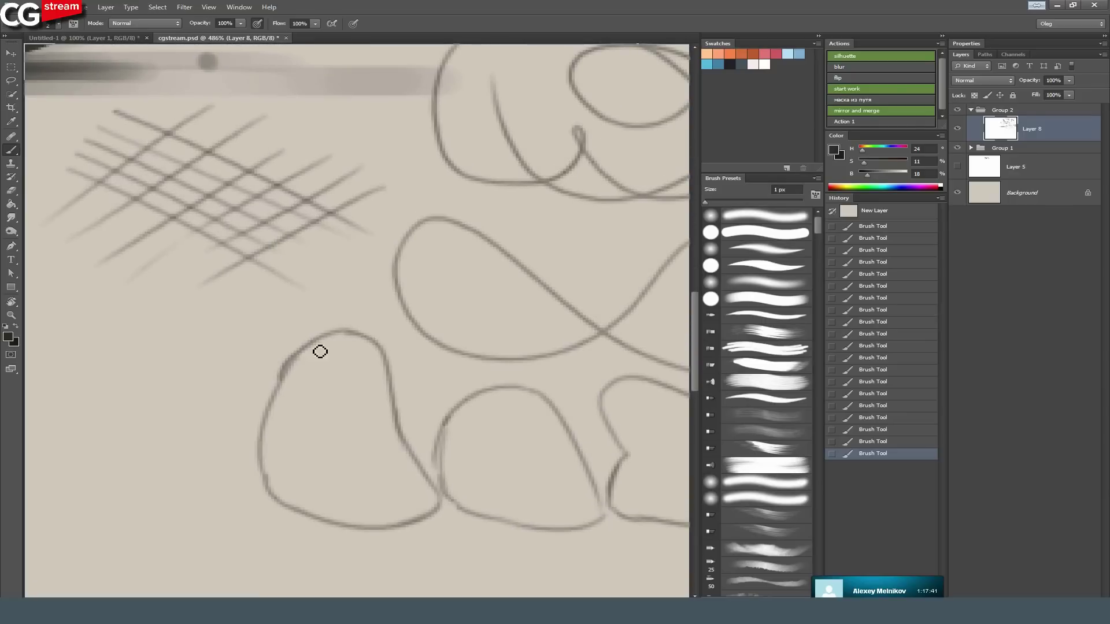
pyautogui.moveTo(307, 448)
pyautogui.mouseDown()
pyautogui.moveTo(60, 276)
pyautogui.moveTo(134, 302)
pyautogui.moveTo(394, 345)
pyautogui.mouseUp()
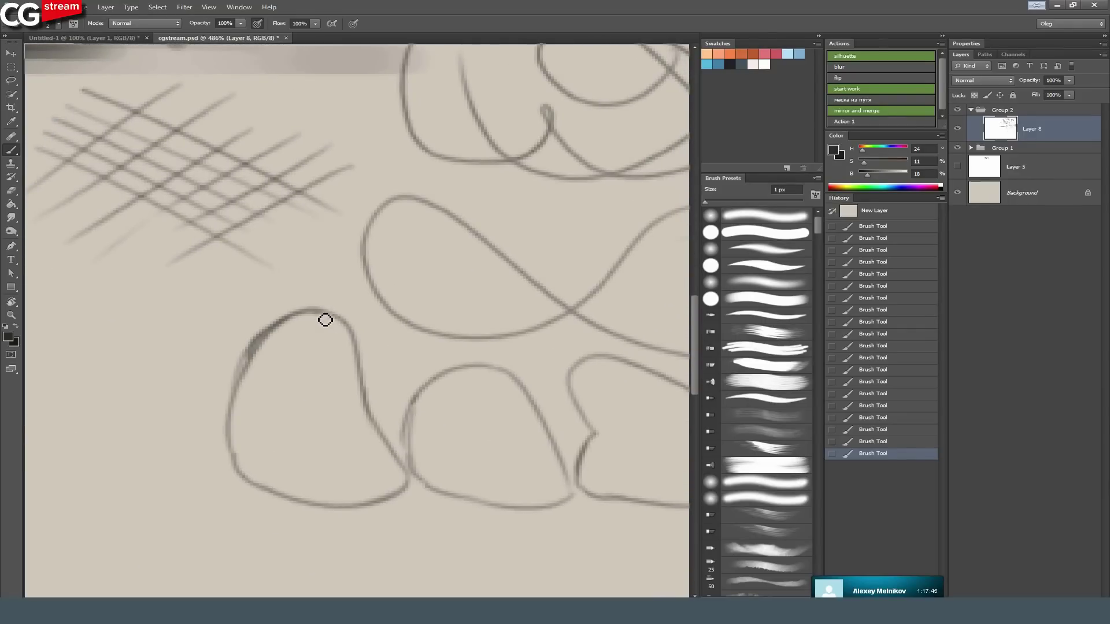
pyautogui.moveTo(198, 364)
pyautogui.mouseDown()
pyautogui.moveTo(476, 279)
pyautogui.moveTo(280, 181)
pyautogui.moveTo(458, 299)
pyautogui.moveTo(438, 275)
pyautogui.moveTo(173, 285)
pyautogui.moveTo(230, 217)
pyautogui.moveTo(257, 206)
pyautogui.mouseUp()
# Draw a round balloon with a tied knot below the row of shapes and thicken the second blob's left contour.
pyautogui.moveTo(392, 327)
pyautogui.mouseDown()
pyautogui.moveTo(397, 371)
pyautogui.moveTo(481, 395)
pyautogui.mouseUp()
pyautogui.moveTo(401, 361)
pyautogui.mouseDown()
pyautogui.moveTo(382, 258)
pyautogui.moveTo(216, 208)
pyautogui.moveTo(305, 183)
pyautogui.moveTo(415, 333)
pyautogui.moveTo(362, 334)
pyautogui.mouseUp()
pyautogui.moveTo(290, 387)
pyautogui.mouseDown()
pyautogui.moveTo(389, 328)
pyautogui.moveTo(451, 376)
pyautogui.moveTo(364, 476)
pyautogui.moveTo(339, 469)
pyautogui.mouseUp()
pyautogui.moveTo(405, 477); pyautogui.dragTo(290, 469)
pyautogui.moveTo(292, 402); pyautogui.dragTo(367, 478)
pyautogui.moveTo(310, 333)
pyautogui.mouseDown()
pyautogui.moveTo(314, 314)
pyautogui.moveTo(300, 319)
pyautogui.moveTo(330, 325)
pyautogui.mouseUp()
pyautogui.moveTo(276, 355)
pyautogui.mouseDown()
pyautogui.moveTo(306, 336)
pyautogui.moveTo(312, 345)
pyautogui.moveTo(312, 316)
pyautogui.moveTo(307, 332)
pyautogui.moveTo(376, 332)
pyautogui.mouseUp()
pyautogui.moveTo(261, 226)
pyautogui.mouseDown()
pyautogui.moveTo(255, 297)
pyautogui.moveTo(331, 383)
pyautogui.mouseUp()
pyautogui.click(31, 8)
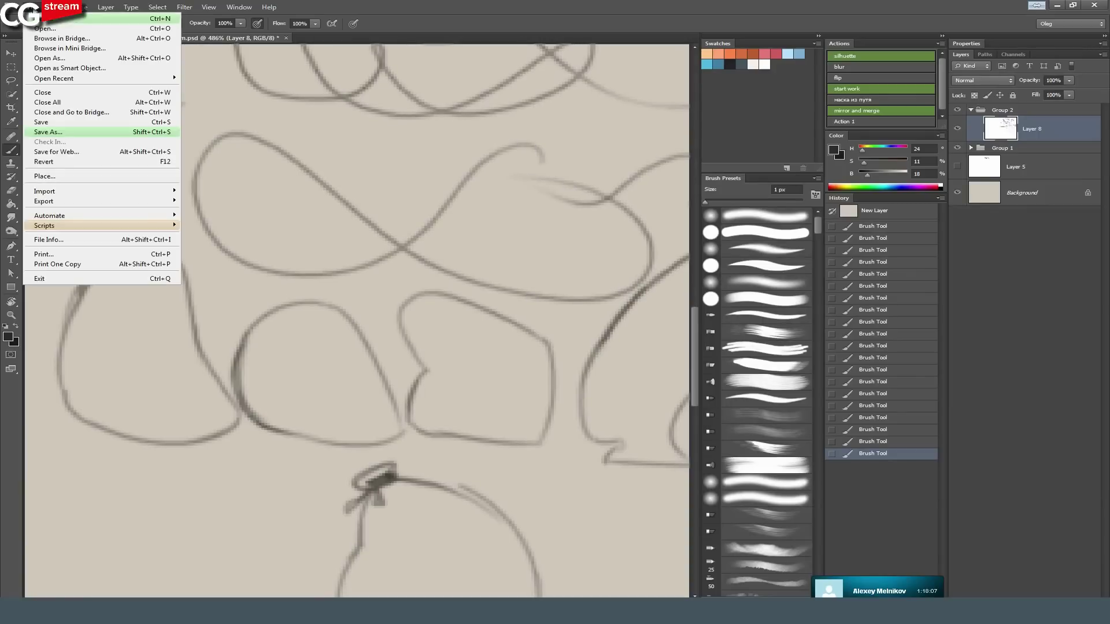
pyautogui.click(373, 174)
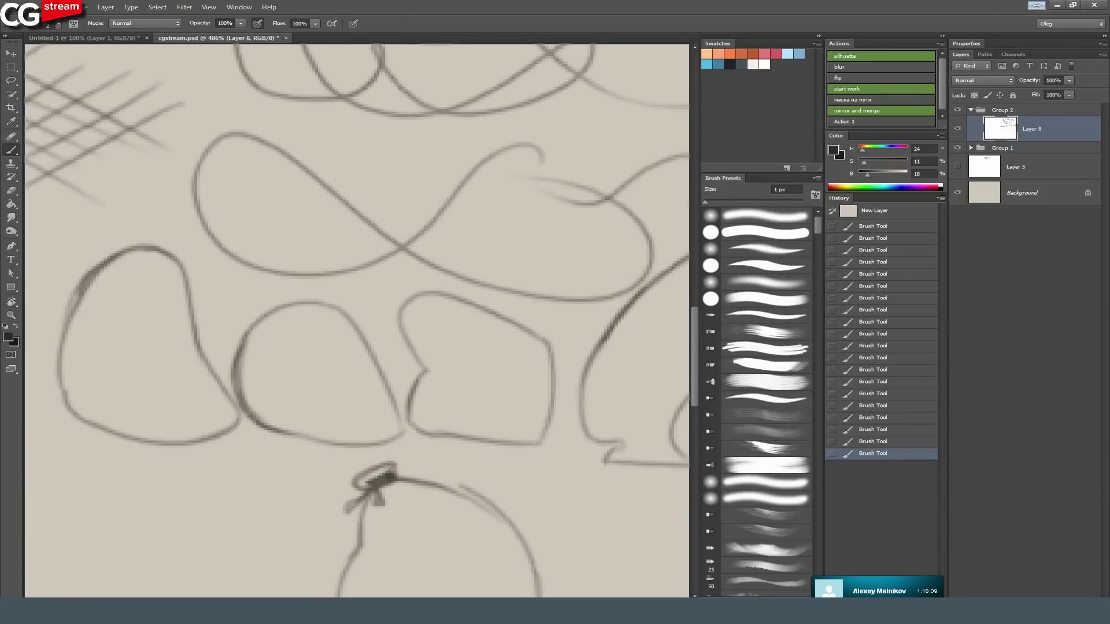
# Switch to Windows Explorer and browse the artworks in the работы folder inside CG Spot\STREAM_DPC.
pyautogui.click(492, 596)
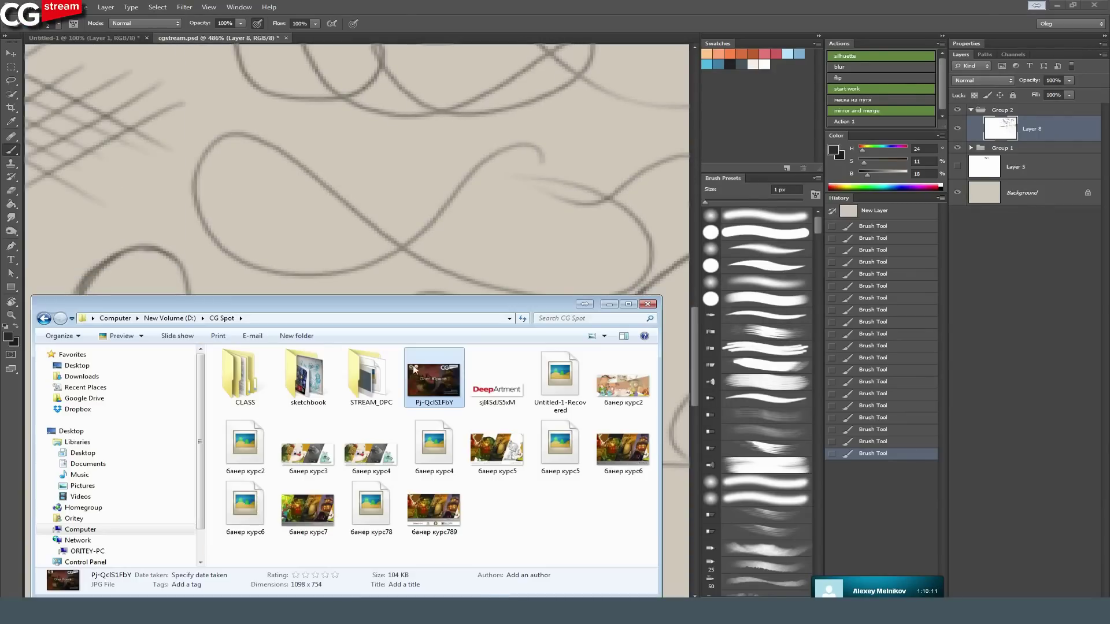
pyautogui.doubleClick(371, 378)
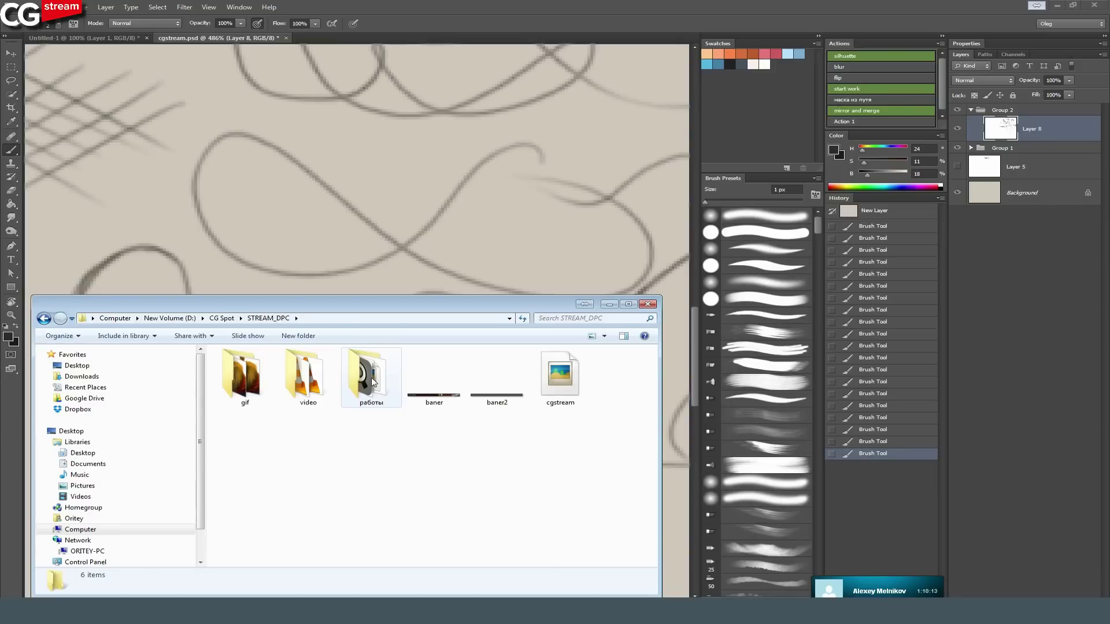
pyautogui.doubleClick(370, 378)
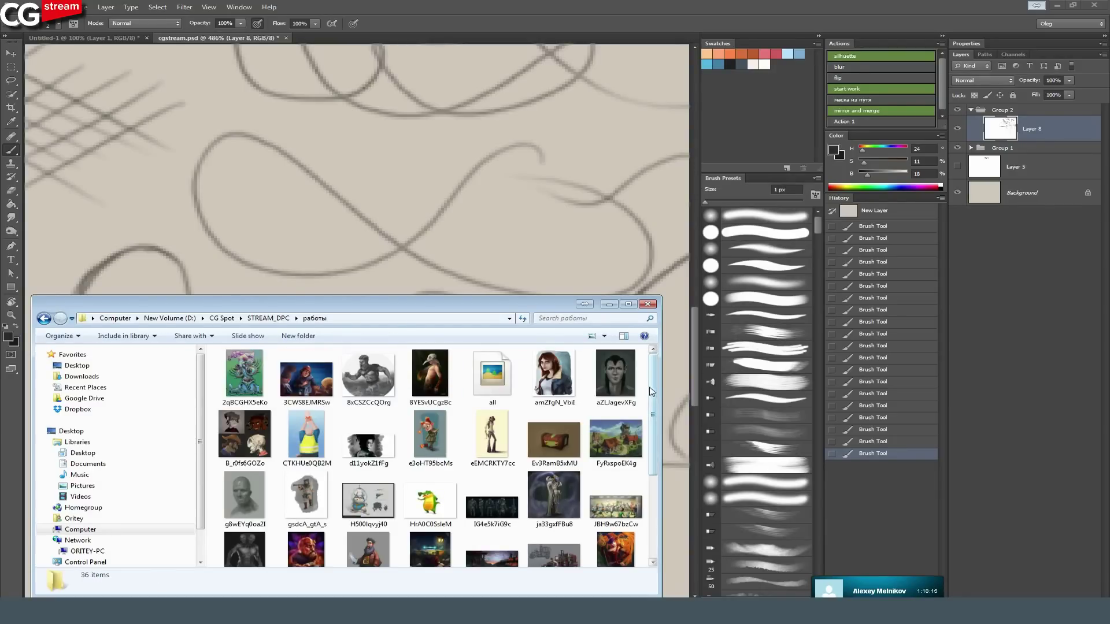
pyautogui.scroll(-3, 651, 391)
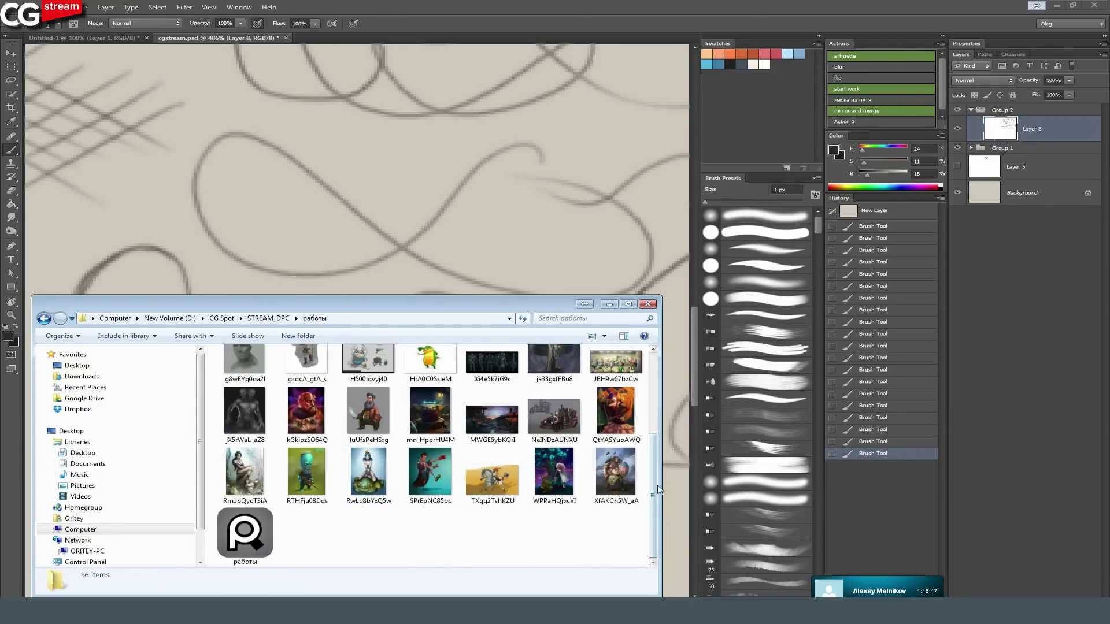
pyautogui.moveTo(653, 505); pyautogui.dragTo(654, 416)
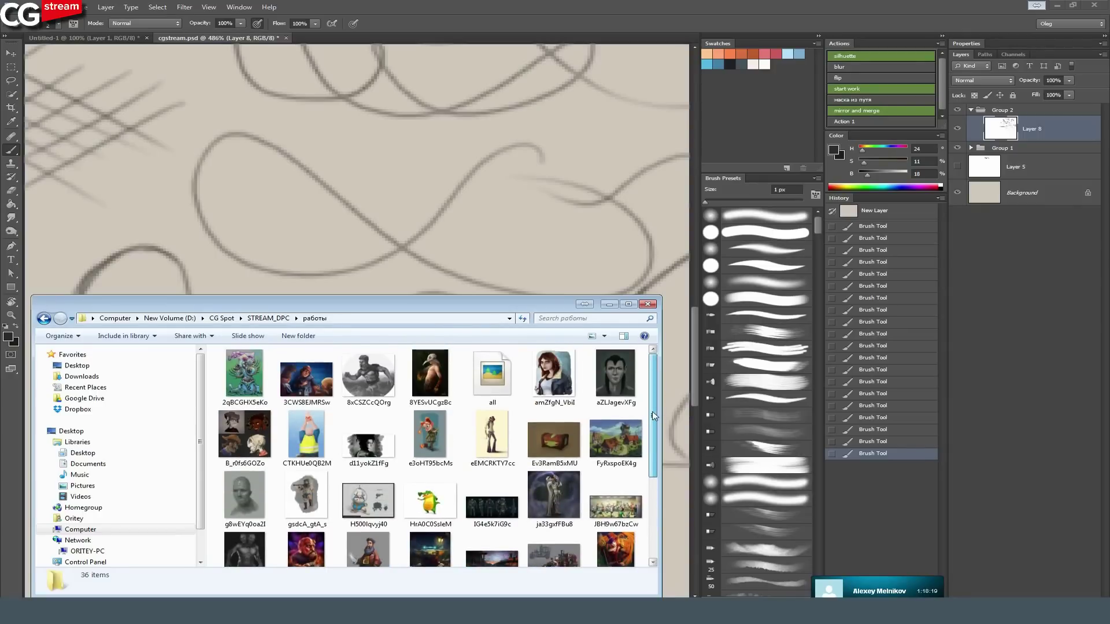
# View the all.psd collage of annotated artworks in Picasa Photo Viewer, then close the viewer.
pyautogui.click(493, 382)
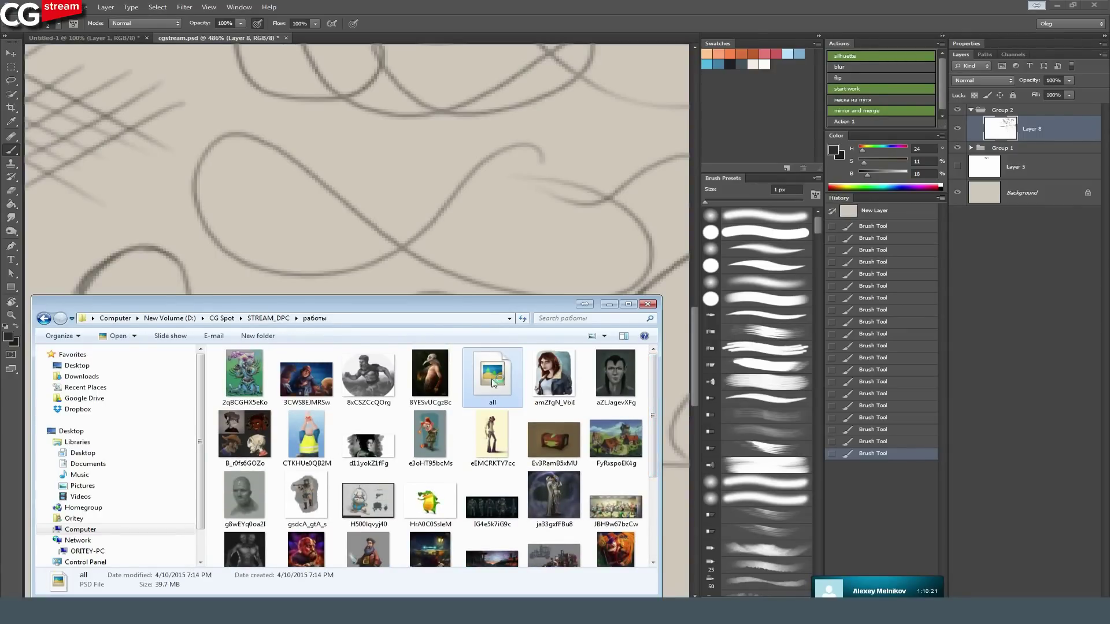
pyautogui.doubleClick(493, 383)
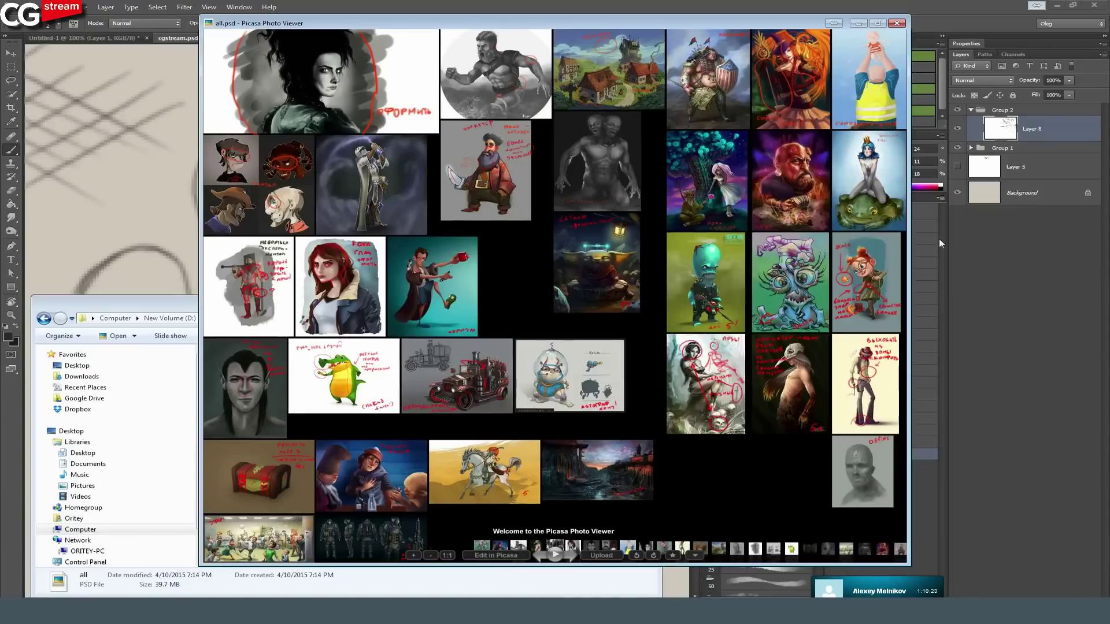
pyautogui.click(897, 23)
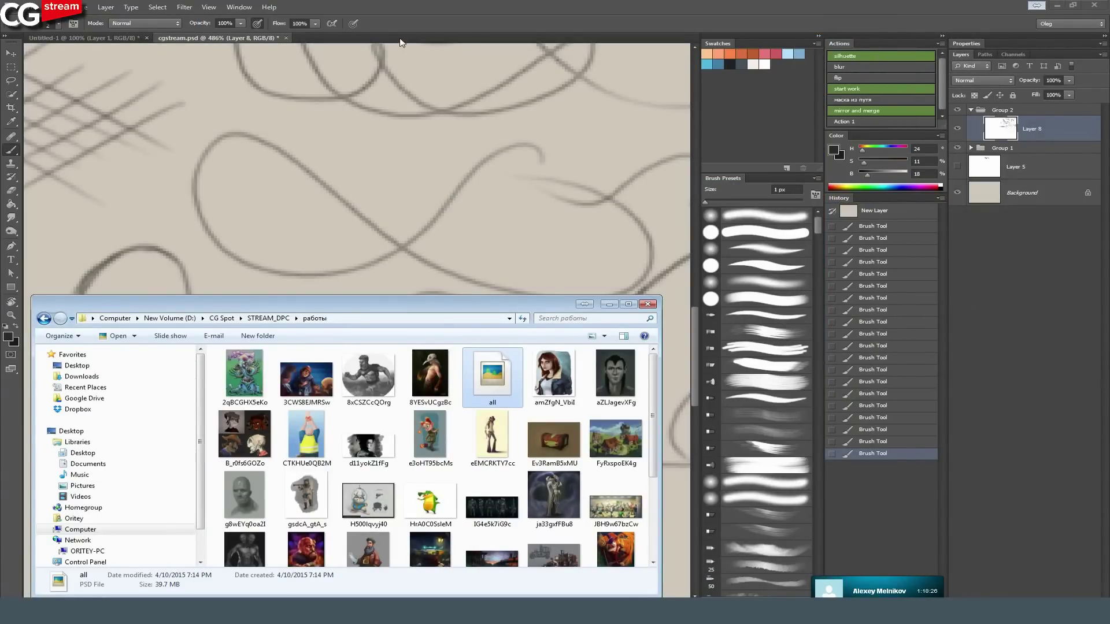
# Open all.psd from the работы folder in Photoshop for a close view of the dark-haired woman's portrait.
pyautogui.moveTo(492, 377); pyautogui.dragTo(403, 41)
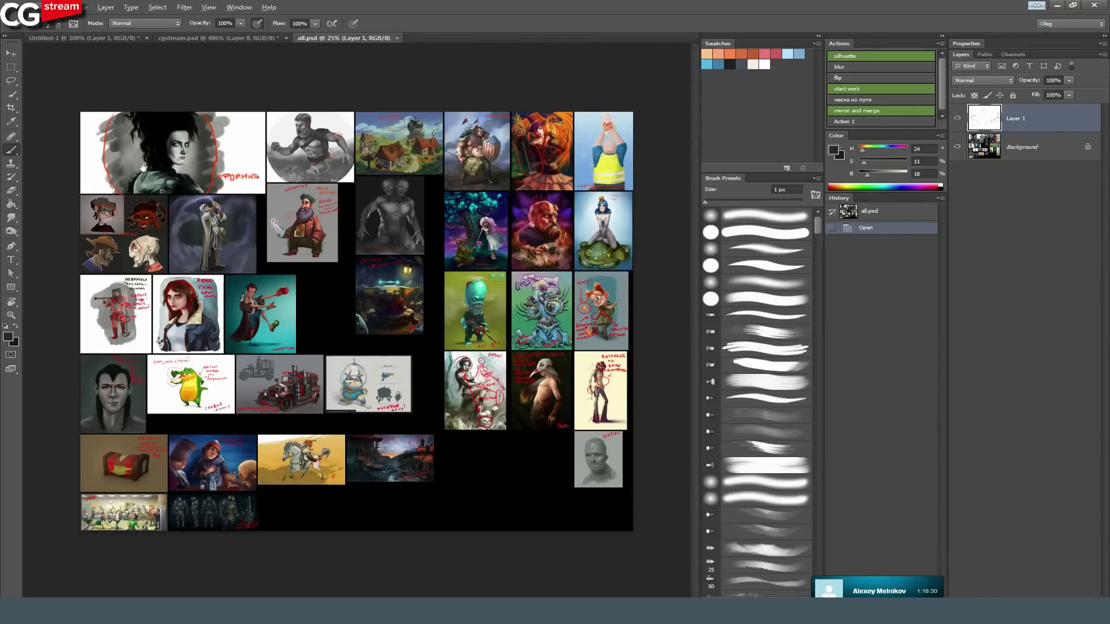
pyautogui.moveTo(126, 145); pyautogui.dragTo(185, 184)
pyautogui.moveTo(288, 137); pyautogui.dragTo(298, 229)
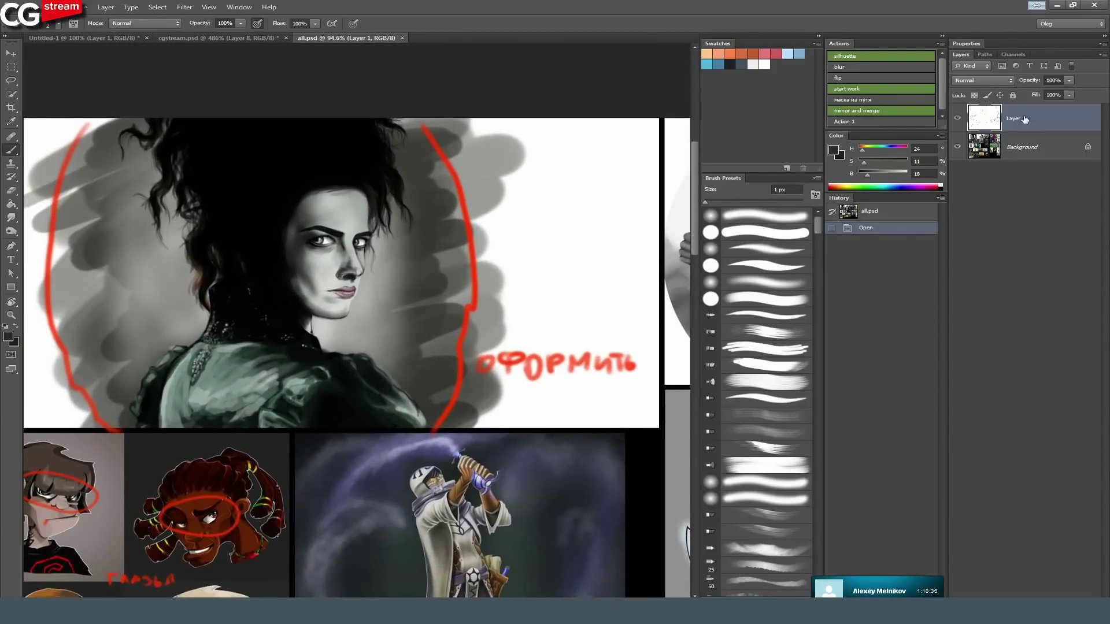
# Hide the red annotations on Layer 1 and add a new empty layer above it.
pyautogui.click(958, 119)
pyautogui.click(958, 119)
pyautogui.click(959, 119)
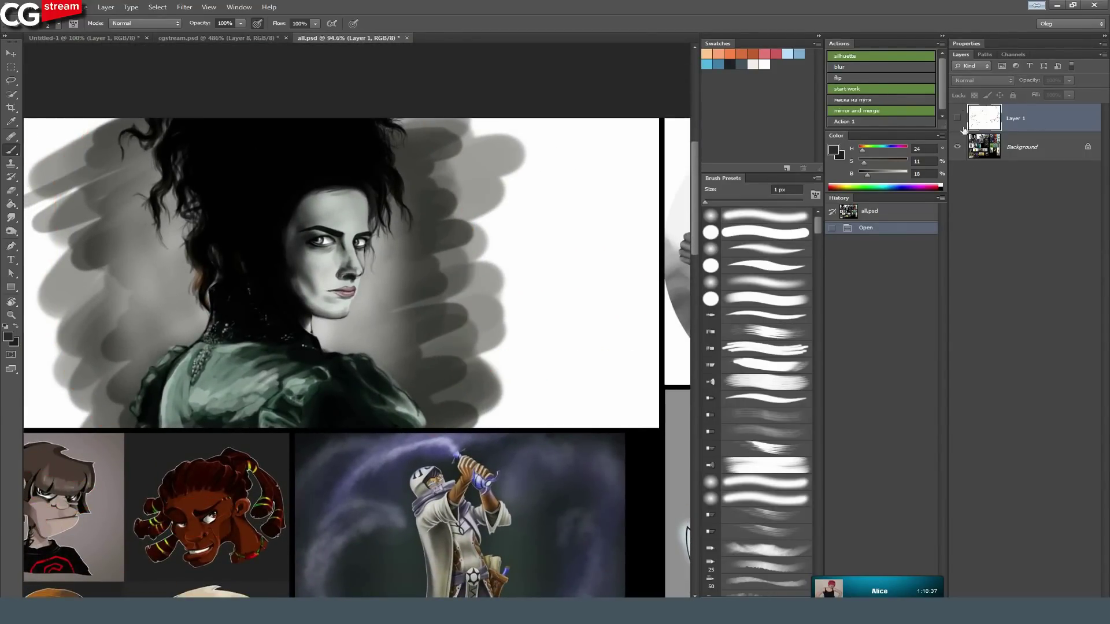
pyautogui.hotkey('ctrl', 'shift', 'alt', 'n')
pyautogui.moveTo(258, 267); pyautogui.dragTo(336, 201)
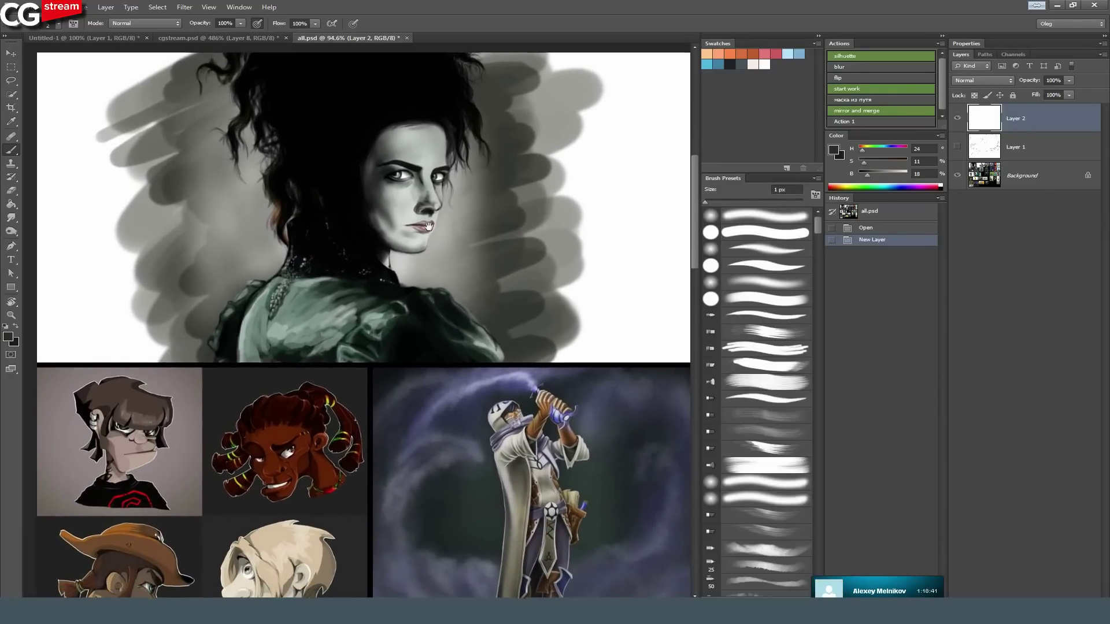
# Sketch an oval frame and a small arrow around the woman's portrait with a 7 px brush in sampled black.
pyautogui.moveTo(445, 143); pyautogui.dragTo(444, 217)
pyautogui.moveTo(360, 203); pyautogui.dragTo(350, 195)
pyautogui.keyDown('alt'); pyautogui.click(386, 148); pyautogui.keyUp('alt')
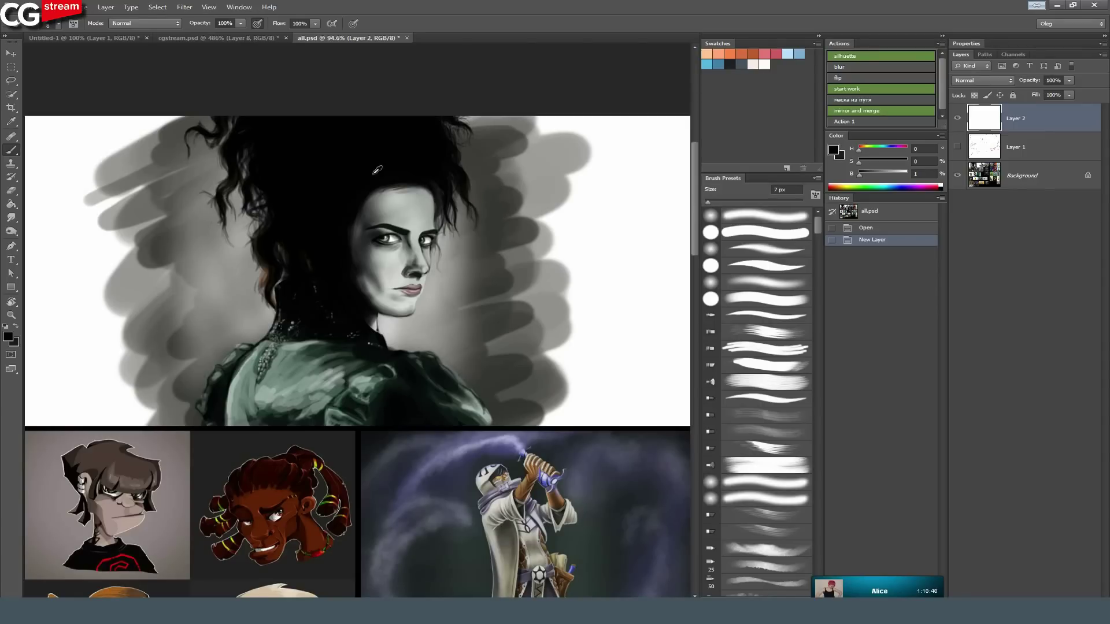
pyautogui.moveTo(553, 145); pyautogui.dragTo(509, 179)
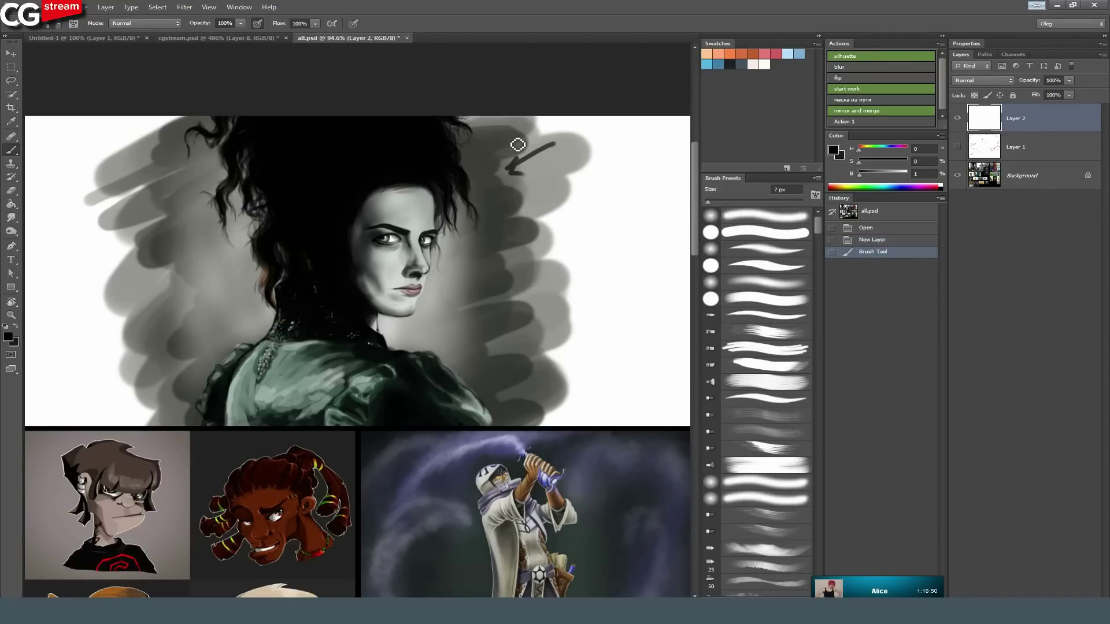
pyautogui.moveTo(498, 113)
pyautogui.mouseDown()
pyautogui.moveTo(545, 324)
pyautogui.moveTo(420, 471)
pyautogui.mouseUp()
pyautogui.moveTo(187, 118); pyautogui.dragTo(147, 161)
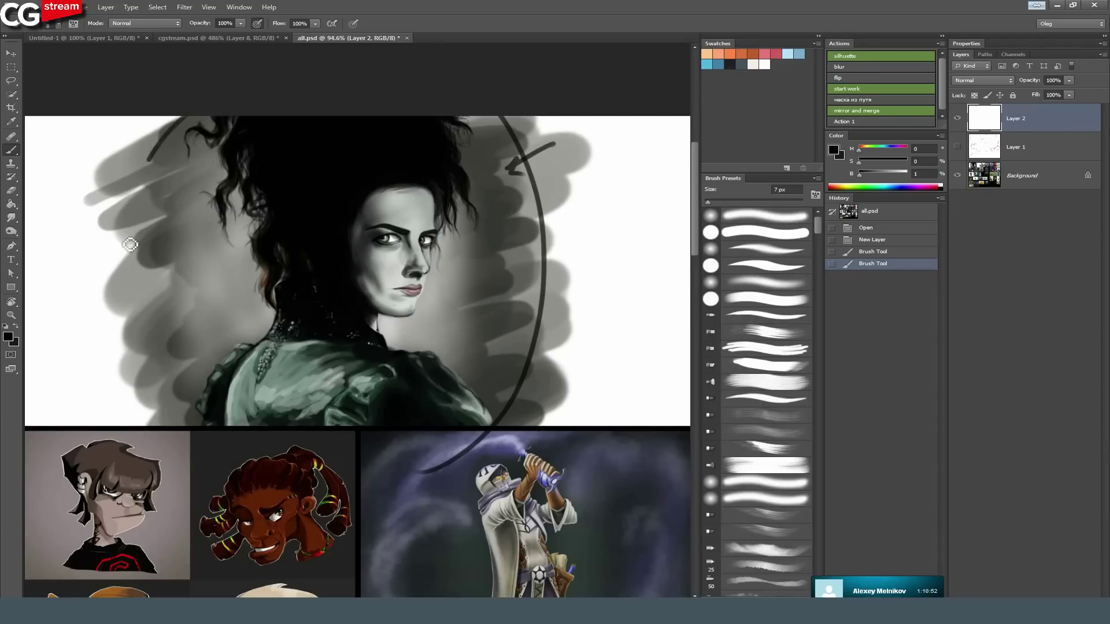
pyautogui.moveTo(130, 245); pyautogui.dragTo(194, 415)
pyautogui.moveTo(197, 135); pyautogui.dragTo(143, 315)
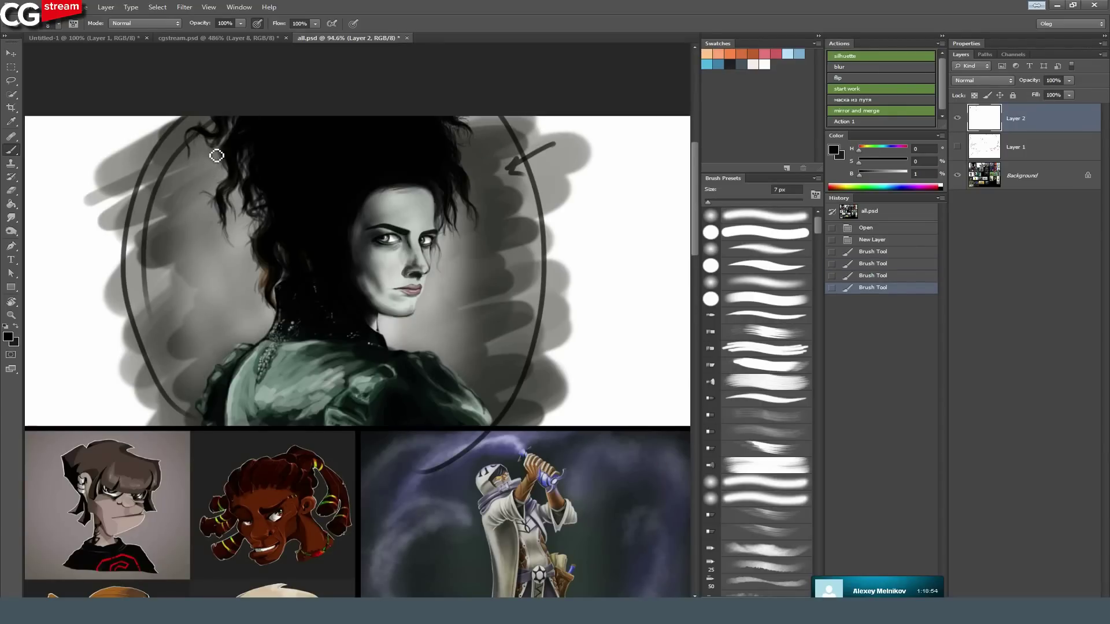
# Add loose hair strands and ornamental curls along the oval frame's left side and lower-right edge.
pyautogui.moveTo(231, 123)
pyautogui.mouseDown()
pyautogui.moveTo(198, 136)
pyautogui.moveTo(261, 168)
pyautogui.moveTo(236, 171)
pyautogui.moveTo(242, 163)
pyautogui.moveTo(215, 200)
pyautogui.mouseUp()
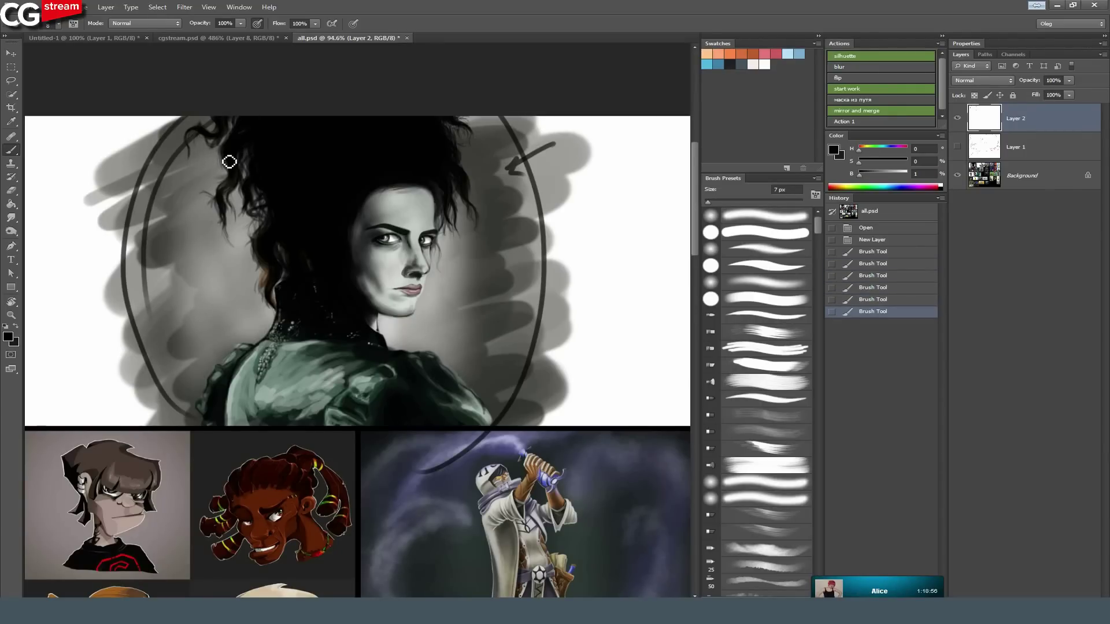
pyautogui.moveTo(230, 162); pyautogui.dragTo(219, 180)
pyautogui.moveTo(451, 157)
pyautogui.mouseDown()
pyautogui.moveTo(485, 168)
pyautogui.moveTo(470, 168)
pyautogui.mouseUp()
pyautogui.moveTo(162, 134)
pyautogui.mouseDown()
pyautogui.moveTo(171, 159)
pyautogui.moveTo(149, 190)
pyautogui.mouseUp()
pyautogui.moveTo(144, 245); pyautogui.dragTo(145, 318)
pyautogui.moveTo(156, 370)
pyautogui.mouseDown()
pyautogui.moveTo(189, 379)
pyautogui.moveTo(184, 399)
pyautogui.mouseUp()
pyautogui.moveTo(466, 437)
pyautogui.mouseDown()
pyautogui.moveTo(483, 409)
pyautogui.moveTo(509, 412)
pyautogui.moveTo(529, 348)
pyautogui.mouseUp()
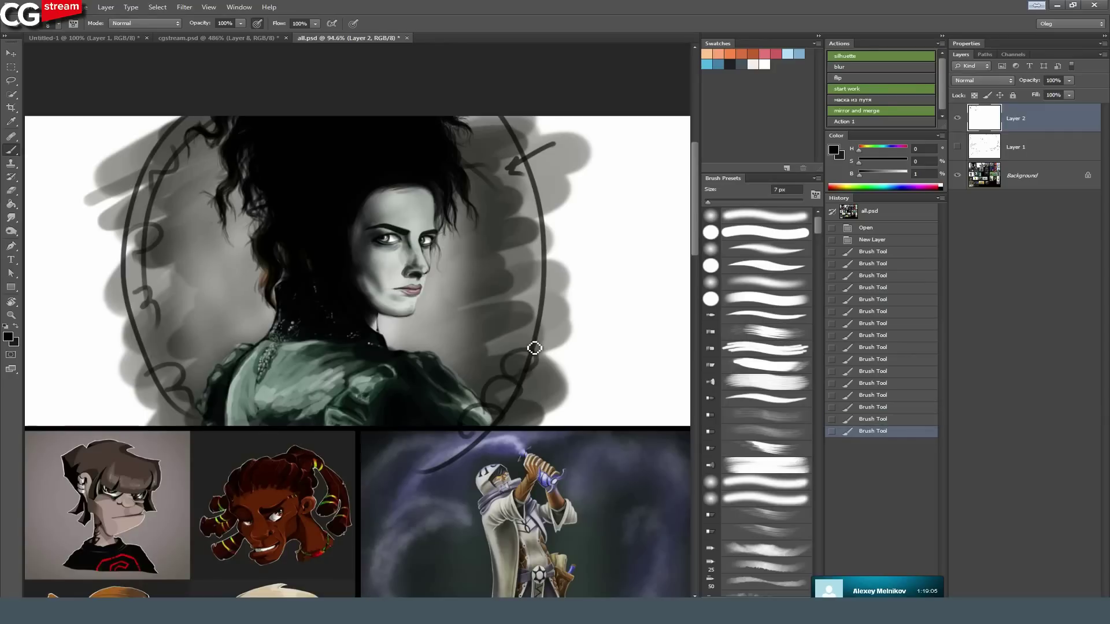
# Draw the frame's inner contour on the right and fill the band on both sides with round ornaments.
pyautogui.moveTo(473, 129)
pyautogui.mouseDown()
pyautogui.moveTo(523, 233)
pyautogui.moveTo(479, 368)
pyautogui.mouseUp()
pyautogui.moveTo(522, 259); pyautogui.dragTo(473, 388)
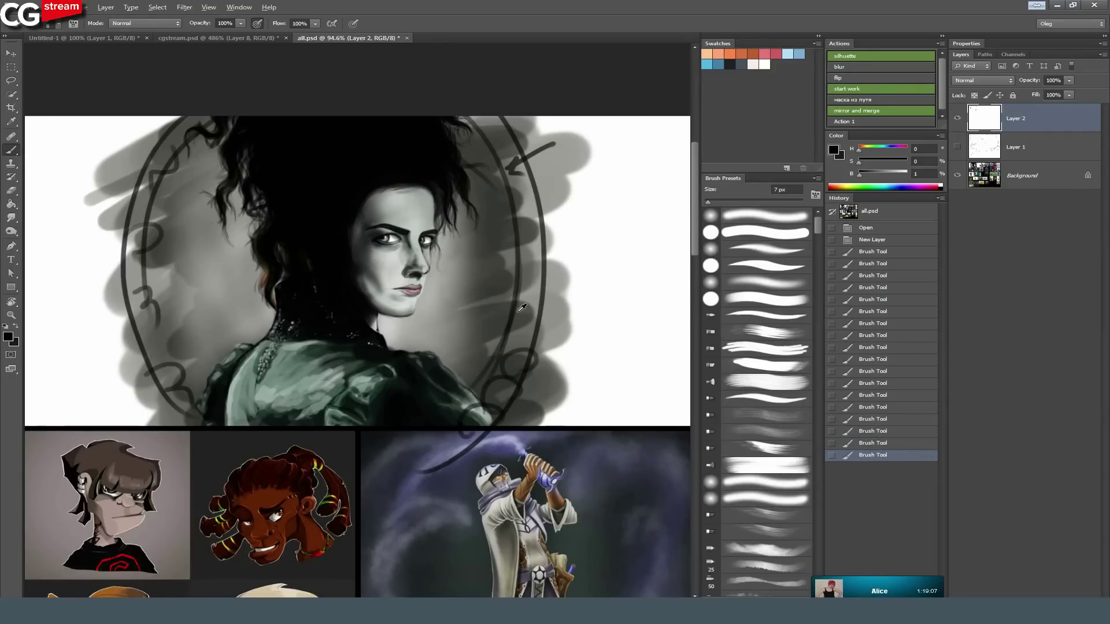
pyautogui.moveTo(529, 316)
pyautogui.mouseDown()
pyautogui.moveTo(543, 254)
pyautogui.moveTo(522, 223)
pyautogui.moveTo(539, 195)
pyautogui.moveTo(524, 199)
pyautogui.moveTo(492, 133)
pyautogui.mouseUp()
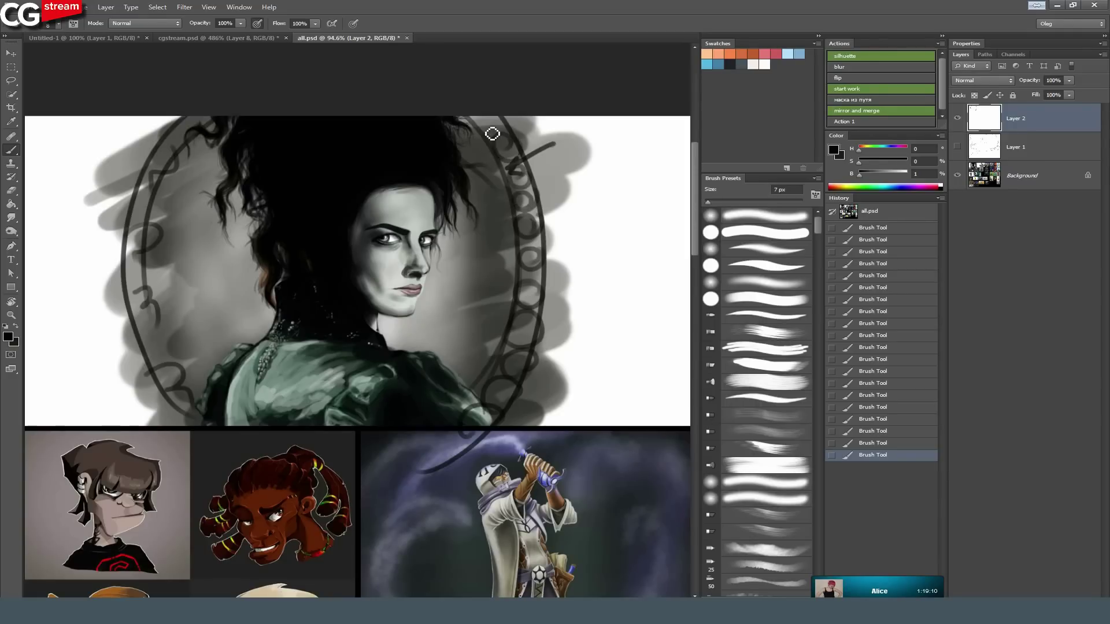
pyautogui.moveTo(170, 348)
pyautogui.mouseDown()
pyautogui.moveTo(140, 325)
pyautogui.moveTo(132, 285)
pyautogui.moveTo(147, 215)
pyautogui.mouseUp()
pyautogui.moveTo(180, 398); pyautogui.dragTo(199, 398)
pyautogui.moveTo(424, 300); pyautogui.dragTo(367, 329)
pyautogui.moveTo(347, 263); pyautogui.dragTo(454, 262)
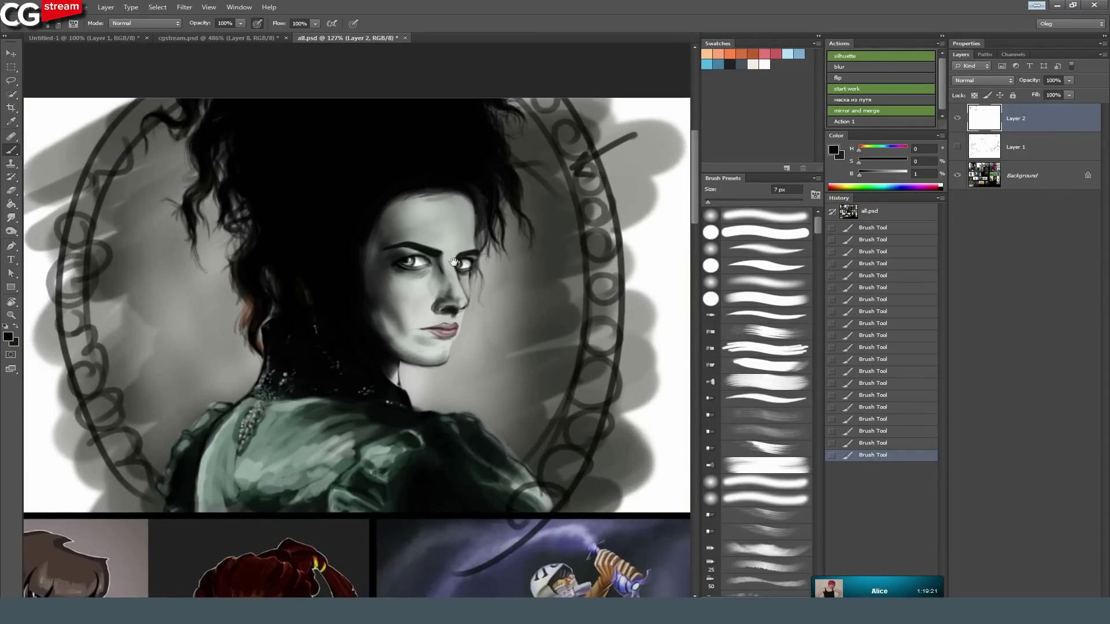
# Sketch dark corner strokes outside the oval frame around the woman's portrait.
pyautogui.moveTo(659, 106)
pyautogui.mouseDown()
pyautogui.moveTo(634, 155)
pyautogui.moveTo(650, 152)
pyautogui.mouseUp()
pyautogui.moveTo(667, 382)
pyautogui.mouseDown()
pyautogui.moveTo(644, 365)
pyautogui.moveTo(627, 386)
pyautogui.mouseUp()
pyautogui.moveTo(147, 390)
pyautogui.mouseDown()
pyautogui.moveTo(171, 348)
pyautogui.moveTo(173, 359)
pyautogui.mouseUp()
pyautogui.moveTo(74, 441); pyautogui.dragTo(235, 395)
pyautogui.moveTo(162, 83); pyautogui.dragTo(203, 135)
pyautogui.moveTo(181, 133); pyautogui.dragTo(208, 107)
# Show Layer 1 again and examine its circled details on the bearded warrior artwork.
pyautogui.moveTo(554, 254)
pyautogui.mouseDown()
pyautogui.moveTo(464, 270)
pyautogui.moveTo(56, 293)
pyautogui.mouseUp()
pyautogui.moveTo(593, 290); pyautogui.dragTo(204, 282)
pyautogui.moveTo(400, 221)
pyautogui.mouseDown()
pyautogui.moveTo(385, 248)
pyautogui.moveTo(356, 232)
pyautogui.mouseUp()
pyautogui.moveTo(461, 270); pyautogui.dragTo(413, 264)
pyautogui.click(956, 148)
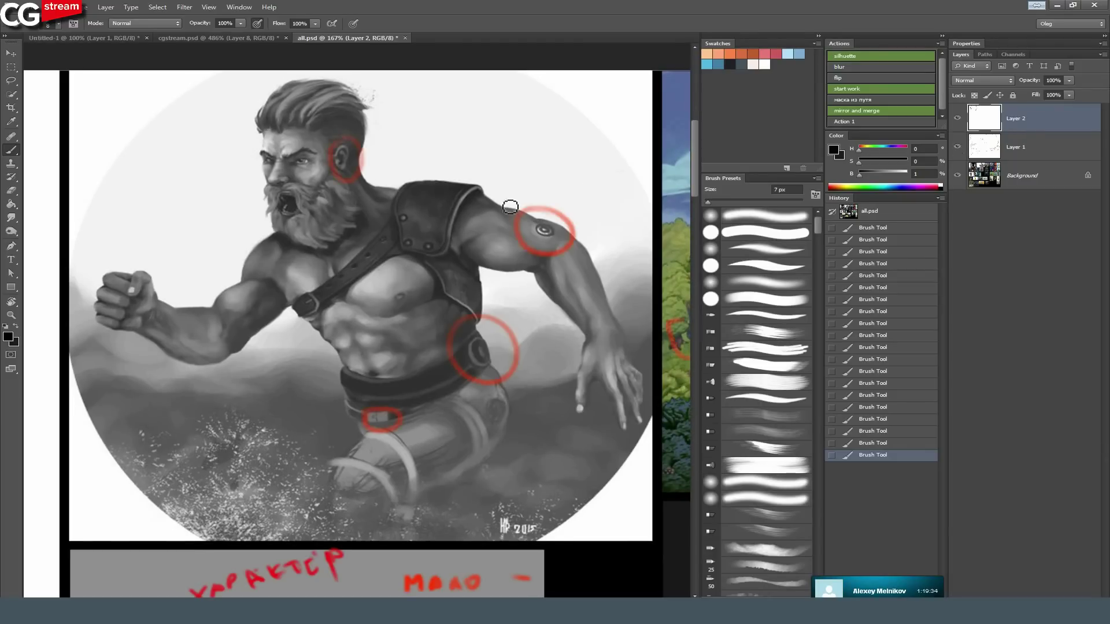
pyautogui.moveTo(291, 230); pyautogui.dragTo(288, 238)
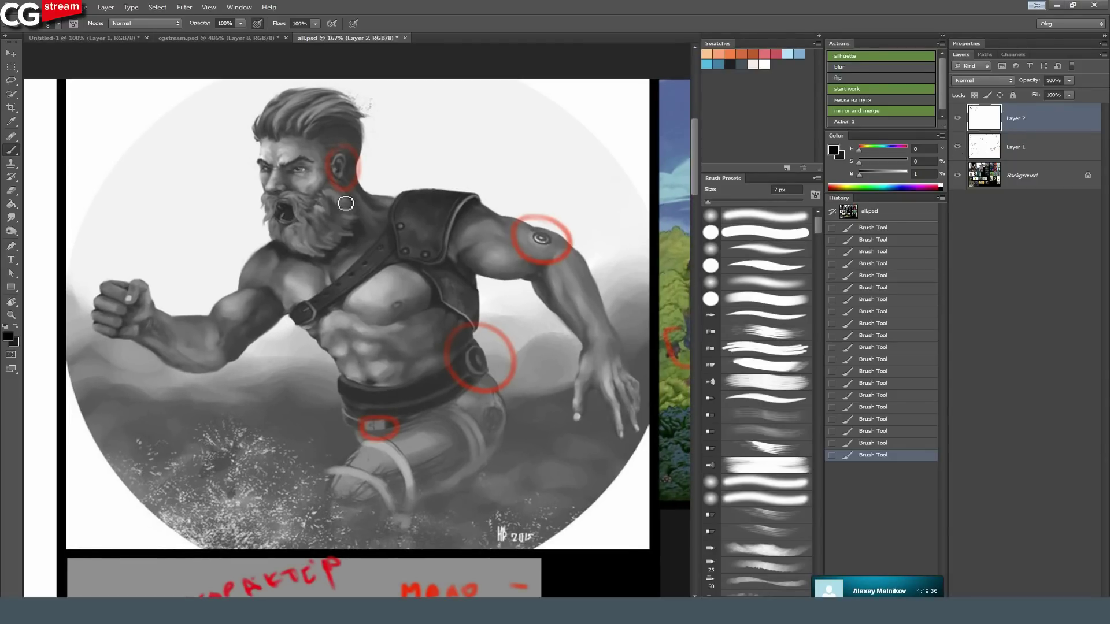
pyautogui.scroll(1, 288, 198)
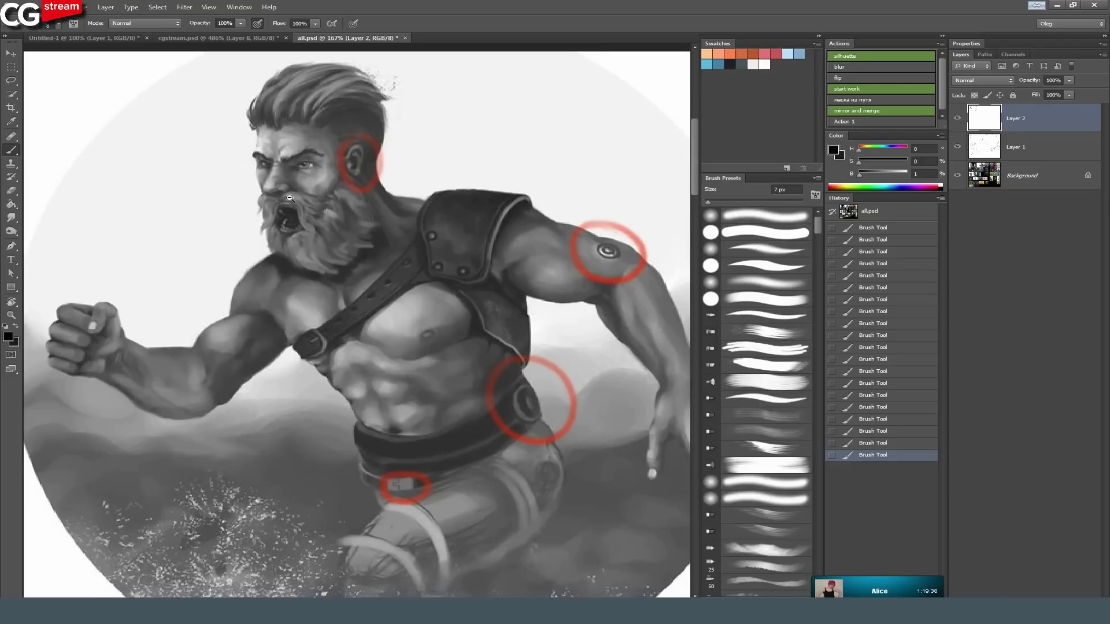
pyautogui.scroll(1, 288, 197)
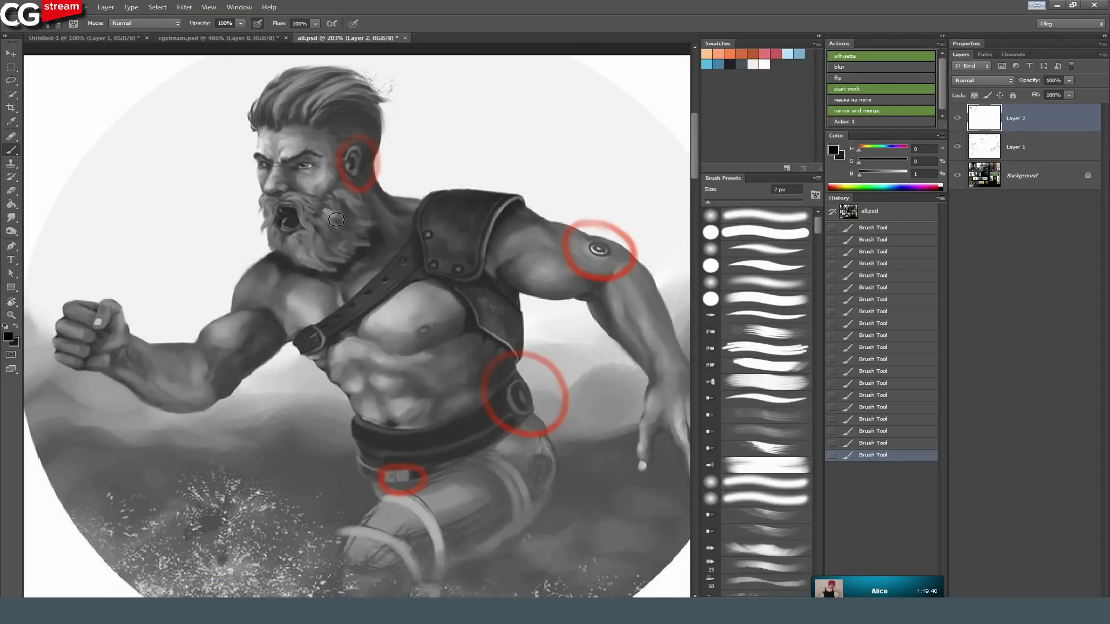
pyautogui.moveTo(356, 324); pyautogui.dragTo(345, 304)
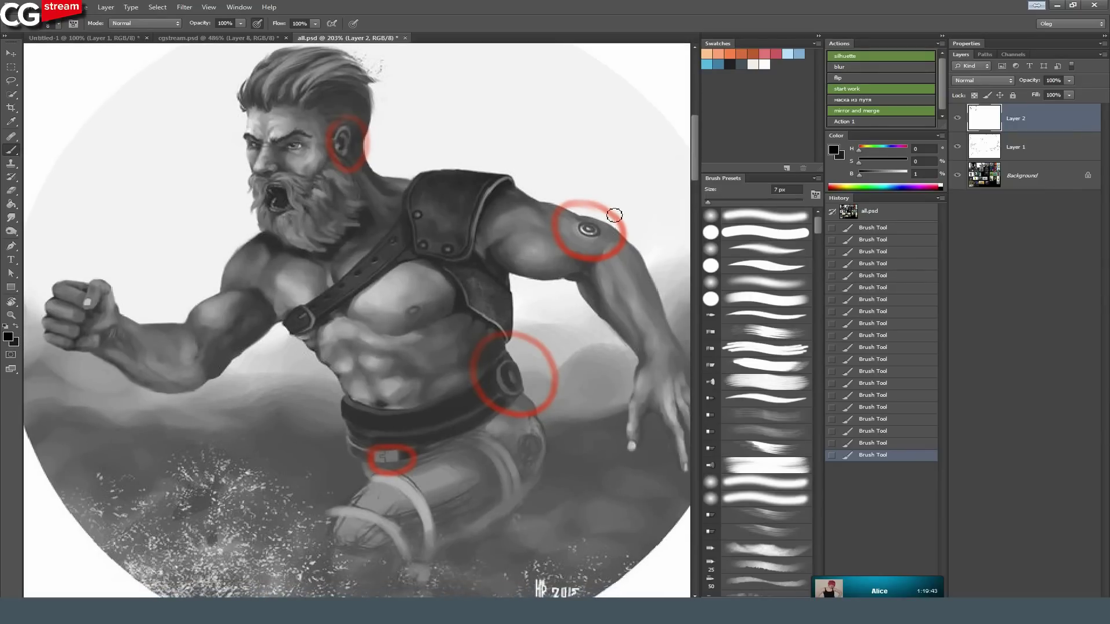
# Pick a red and draw 2 px arrows at the warrior's arm disc, hip ornament and thigh mark.
pyautogui.click(904, 149)
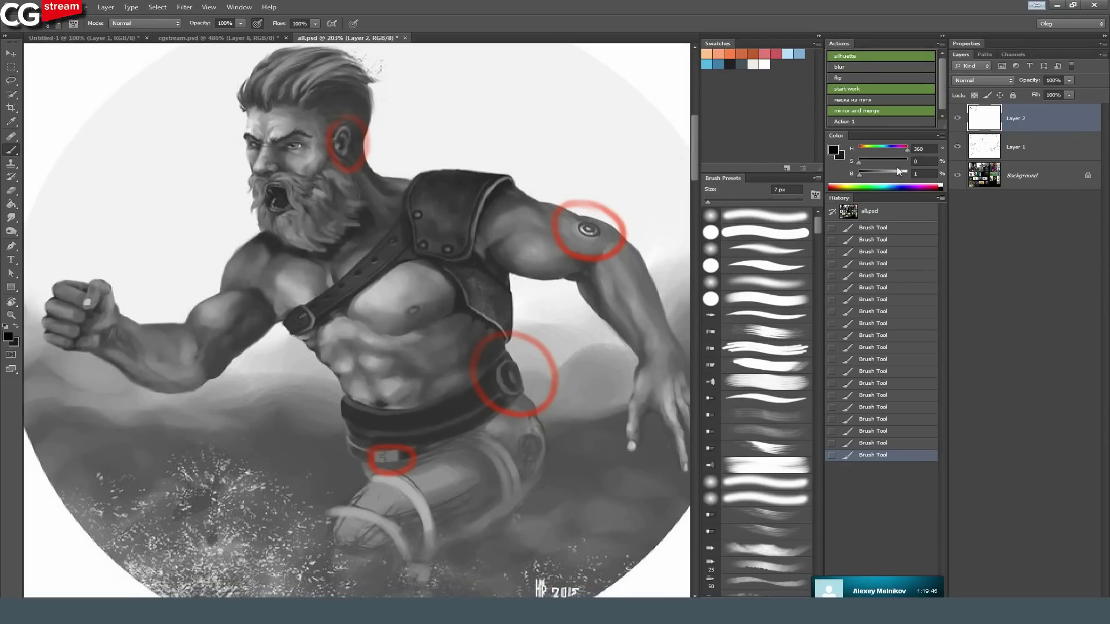
pyautogui.click(833, 186)
pyautogui.click(834, 174)
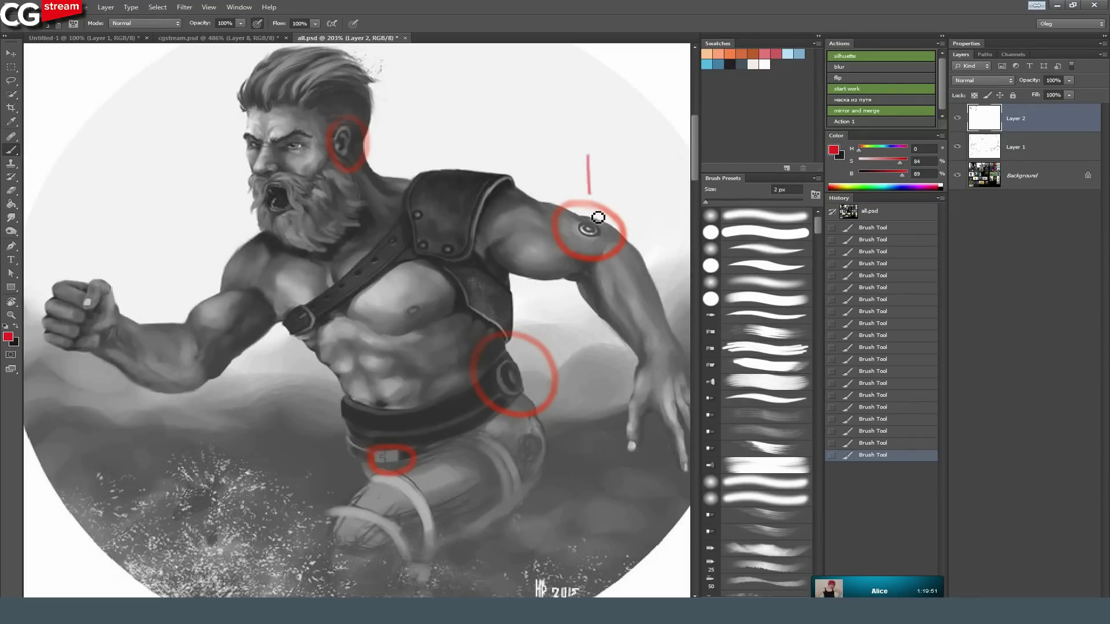
pyautogui.moveTo(559, 332); pyautogui.dragTo(513, 375)
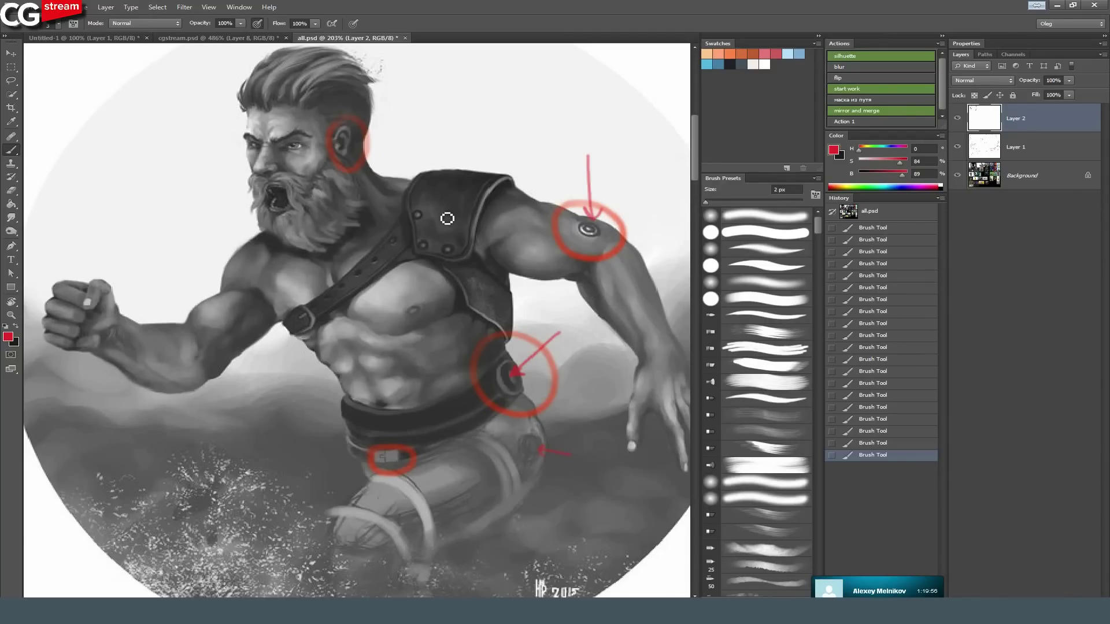
# Examine the warrior's overall pose, arms and torso.
pyautogui.moveTo(328, 393); pyautogui.dragTo(368, 294)
pyautogui.moveTo(394, 329); pyautogui.dragTo(362, 332)
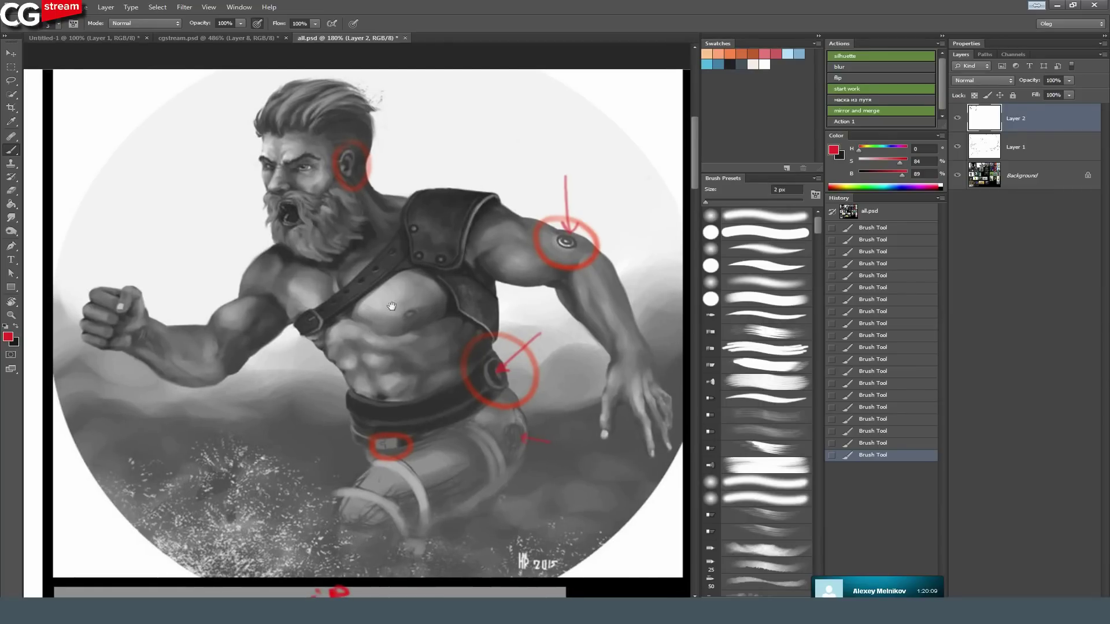
pyautogui.moveTo(485, 240); pyautogui.dragTo(494, 245)
pyautogui.moveTo(315, 376); pyautogui.dragTo(361, 336)
pyautogui.moveTo(413, 234); pyautogui.dragTo(418, 324)
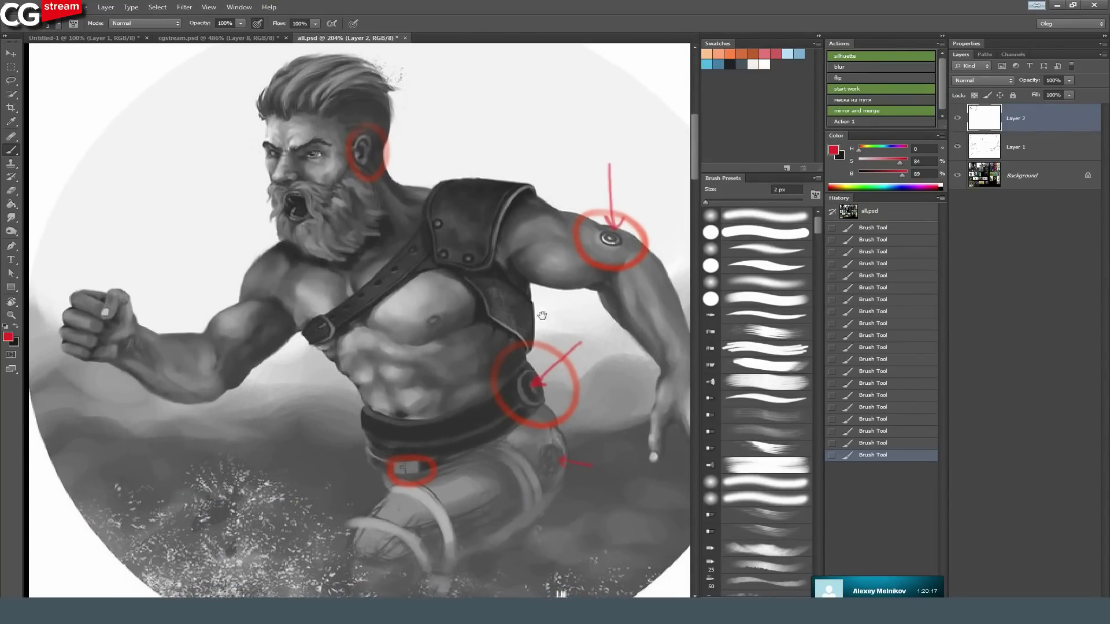
pyautogui.moveTo(542, 315); pyautogui.dragTo(510, 297)
pyautogui.moveTo(415, 272); pyautogui.dragTo(499, 296)
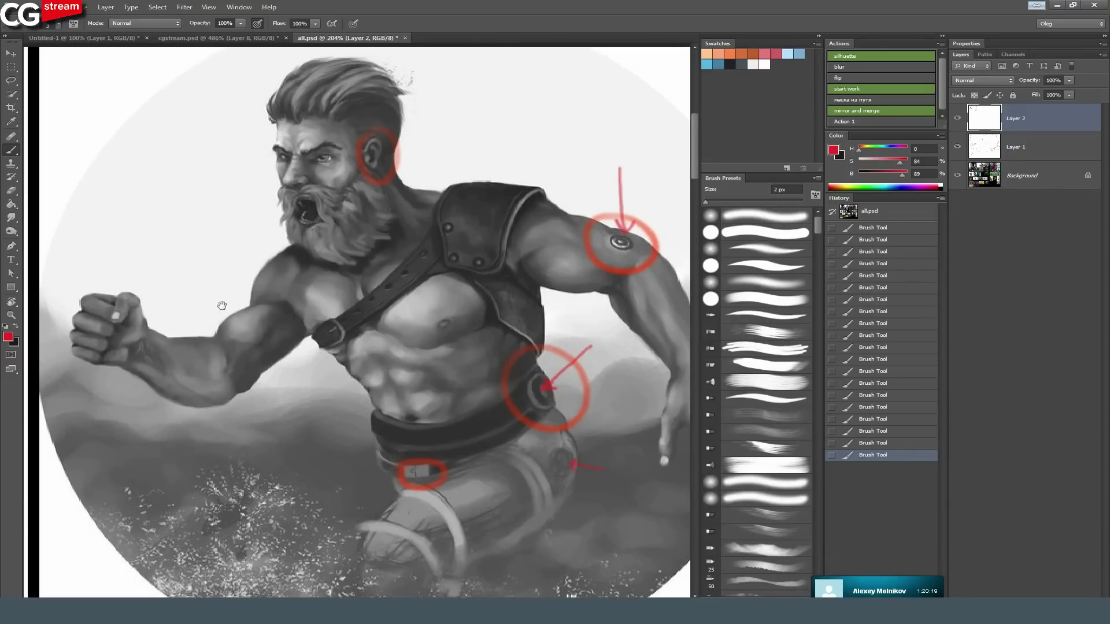
pyautogui.moveTo(379, 214); pyautogui.dragTo(353, 248)
# Circle the warrior's ear again in red.
pyautogui.moveTo(242, 201); pyautogui.dragTo(409, 183)
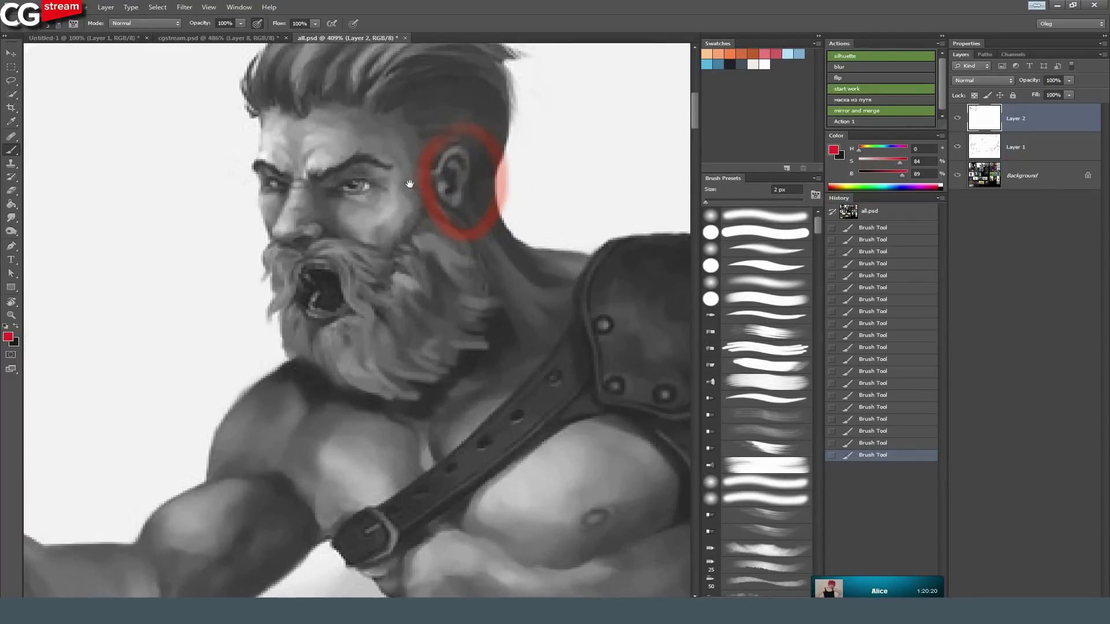
pyautogui.moveTo(485, 178); pyautogui.dragTo(343, 248)
pyautogui.moveTo(468, 332); pyautogui.dragTo(476, 161)
pyautogui.moveTo(552, 332); pyautogui.dragTo(405, 262)
pyautogui.moveTo(279, 270); pyautogui.dragTo(440, 460)
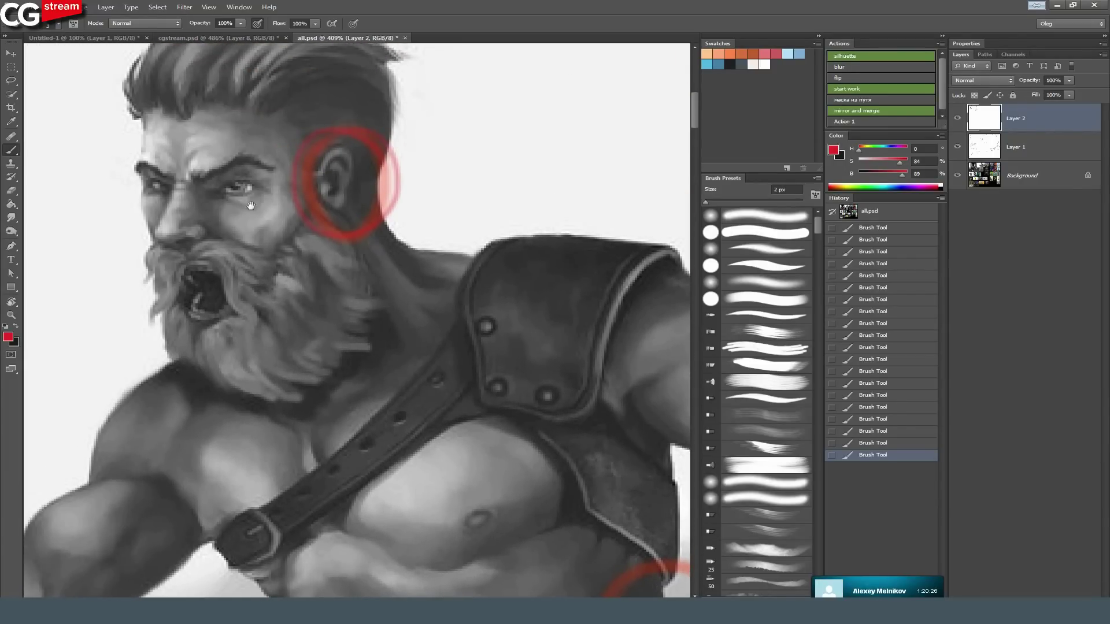
# Mark the corners around the warrior's circular background with red arrows and strokes.
pyautogui.moveTo(194, 275)
pyautogui.mouseDown()
pyautogui.moveTo(241, 290)
pyautogui.moveTo(199, 261)
pyautogui.mouseUp()
pyautogui.moveTo(497, 320); pyautogui.dragTo(391, 155)
pyautogui.moveTo(407, 468); pyautogui.dragTo(442, 303)
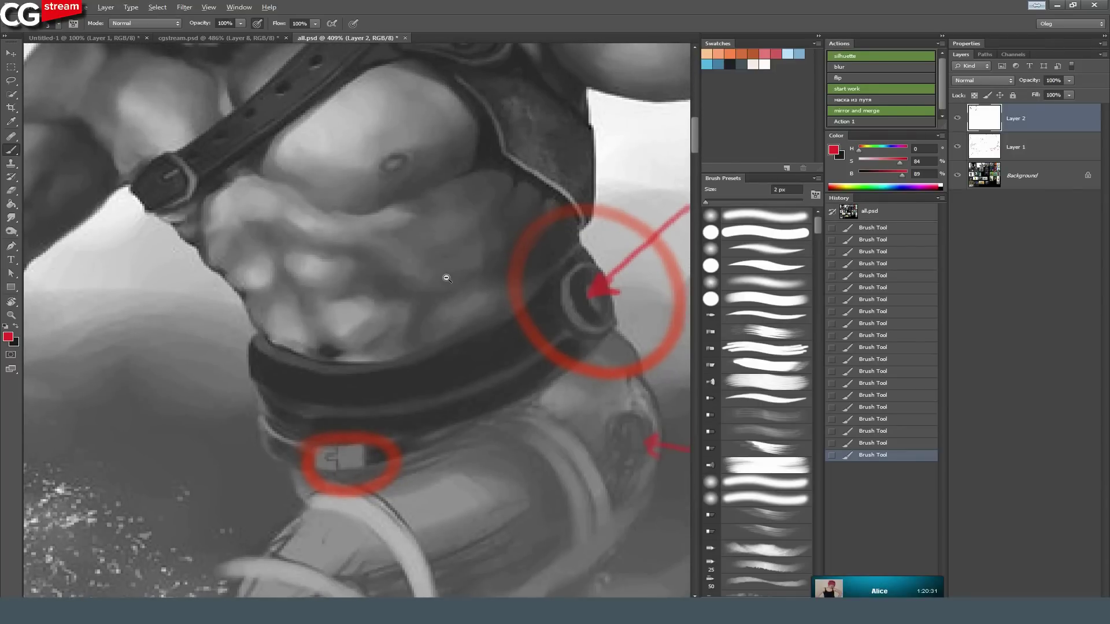
pyautogui.keyDown('alt'); pyautogui.click(456, 268); pyautogui.keyUp('alt')
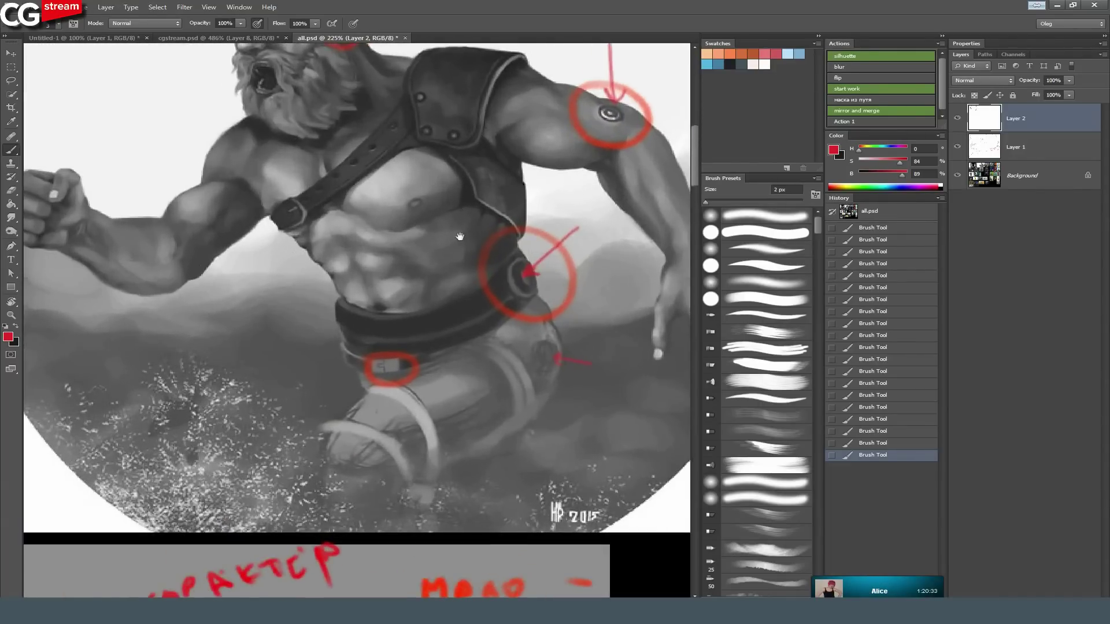
pyautogui.moveTo(459, 237); pyautogui.dragTo(383, 269)
pyautogui.keyDown('alt'); pyautogui.click(415, 248); pyautogui.keyUp('alt')
pyautogui.moveTo(530, 248); pyautogui.dragTo(632, 287)
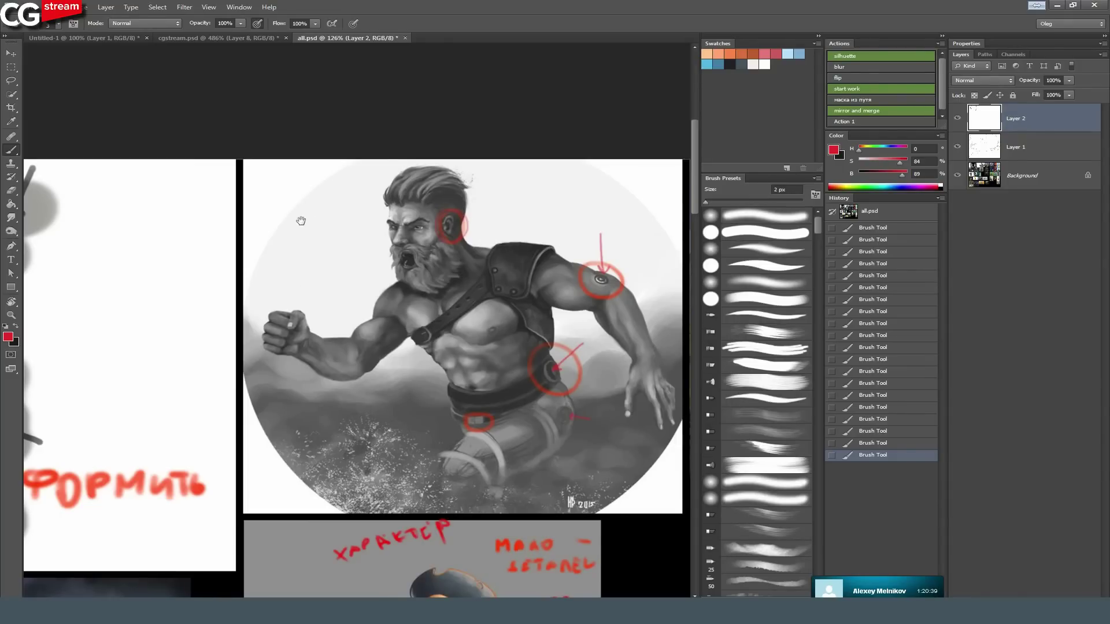
pyautogui.moveTo(611, 186); pyautogui.dragTo(640, 178)
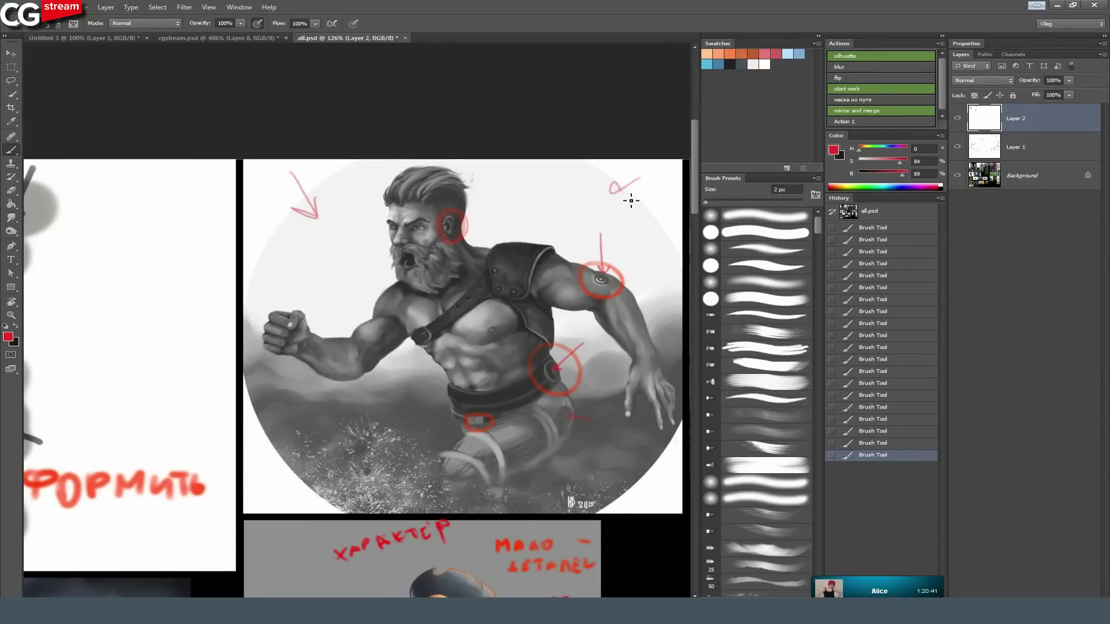
pyautogui.moveTo(286, 456); pyautogui.dragTo(118, 375)
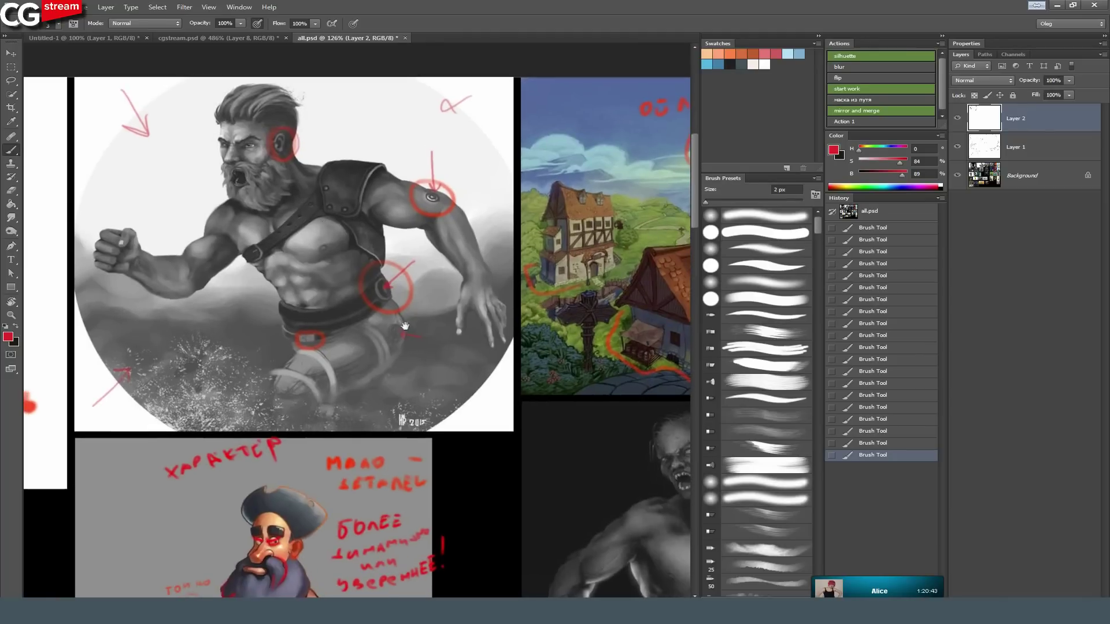
# Set the brush colour to bright red (H 358, S 87, B 93) and mark the village painting's front house base.
pyautogui.moveTo(511, 243)
pyautogui.mouseDown()
pyautogui.moveTo(337, 261)
pyautogui.moveTo(596, 321)
pyautogui.moveTo(189, 261)
pyautogui.moveTo(453, 311)
pyautogui.moveTo(191, 279)
pyautogui.mouseUp()
pyautogui.moveTo(436, 212)
pyautogui.mouseDown()
pyautogui.moveTo(414, 203)
pyautogui.moveTo(414, 275)
pyautogui.moveTo(464, 281)
pyautogui.moveTo(400, 270)
pyautogui.moveTo(229, 297)
pyautogui.moveTo(204, 247)
pyautogui.moveTo(405, 283)
pyautogui.moveTo(440, 223)
pyautogui.moveTo(414, 249)
pyautogui.moveTo(343, 199)
pyautogui.moveTo(255, 200)
pyautogui.moveTo(407, 267)
pyautogui.moveTo(430, 260)
pyautogui.mouseUp()
pyautogui.scroll(3, 427, 272)
pyautogui.moveTo(342, 247); pyautogui.dragTo(233, 231)
pyautogui.click(790, 54)
pyautogui.moveTo(859, 151); pyautogui.dragTo(907, 161)
pyautogui.click(835, 174)
pyautogui.moveTo(319, 373); pyautogui.dragTo(327, 363)
pyautogui.moveTo(257, 362); pyautogui.dragTo(324, 361)
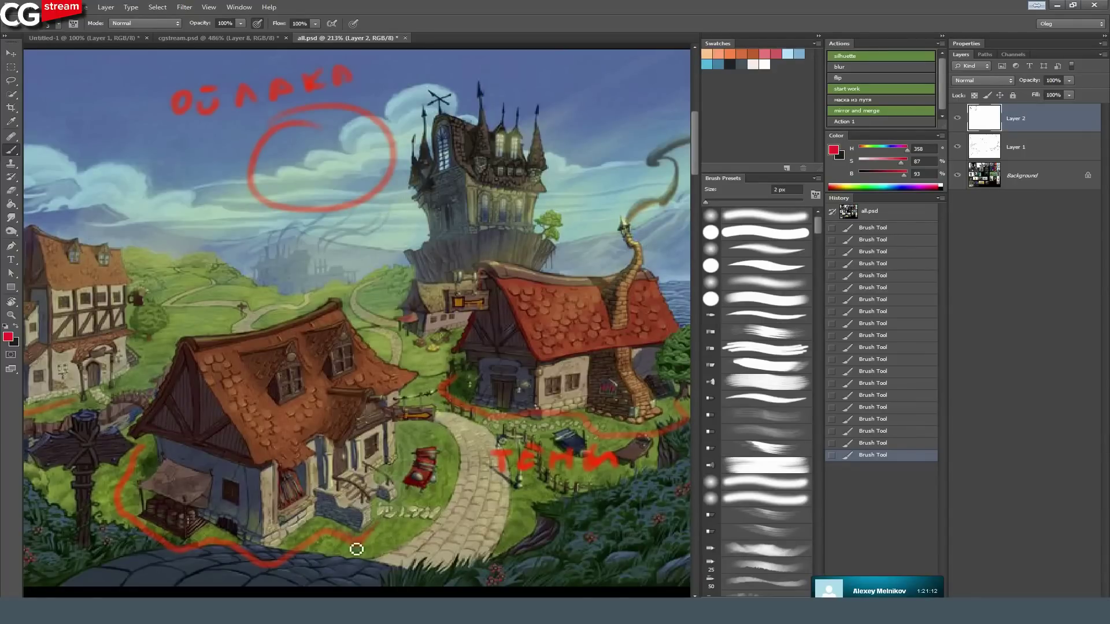
# Hide Layer 1's annotations and examine the grass around the houses in the village painting.
pyautogui.click(957, 149)
pyautogui.moveTo(363, 437); pyautogui.dragTo(392, 374)
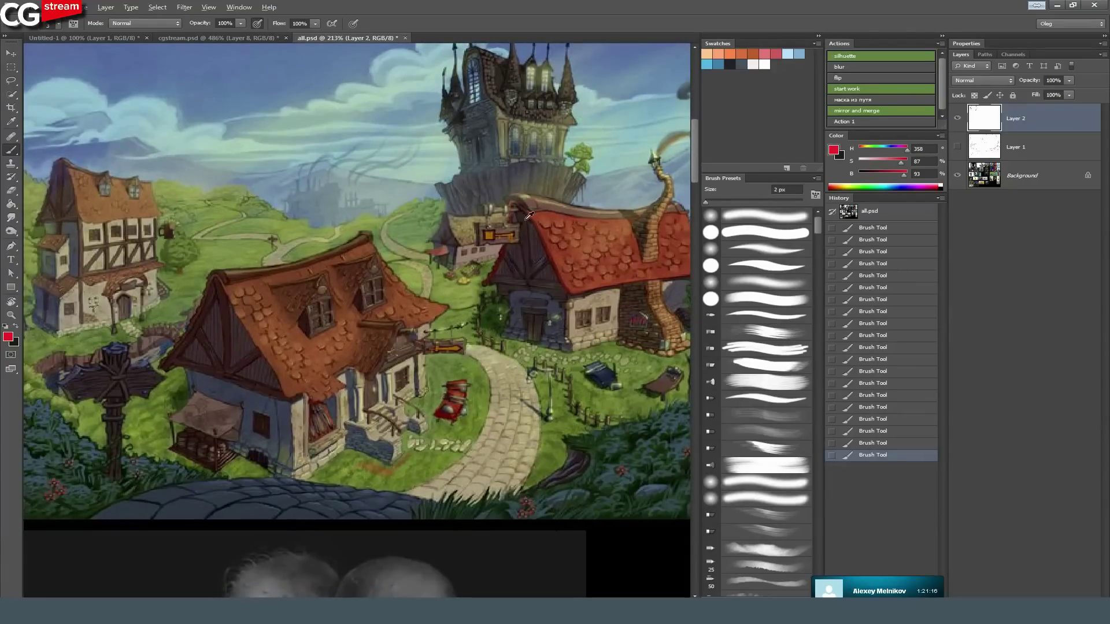
pyautogui.keyDown('alt'); pyautogui.click(539, 279); pyautogui.keyUp('alt')
pyautogui.moveTo(623, 317); pyautogui.dragTo(674, 327)
pyautogui.moveTo(572, 346); pyautogui.dragTo(376, 330)
# Sample a dark brown and shade the ground along the red-roofed house's base with a 5 px brush.
pyautogui.scroll(5, 428, 342)
pyautogui.keyDown('alt'); pyautogui.click(485, 345); pyautogui.keyUp('alt')
pyautogui.press(']')
pyautogui.press(']')
pyautogui.press(']')
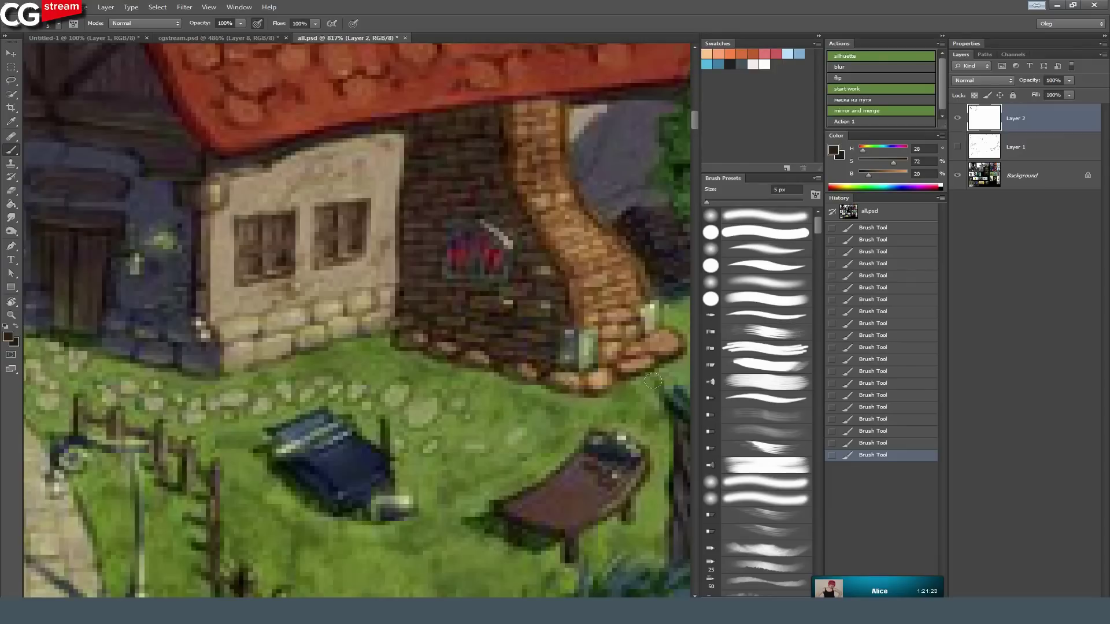
pyautogui.press('r')
pyautogui.moveTo(321, 375)
pyautogui.mouseDown()
pyautogui.moveTo(317, 324)
pyautogui.moveTo(306, 348)
pyautogui.mouseUp()
pyautogui.press('r')
pyautogui.moveTo(483, 302); pyautogui.dragTo(392, 209)
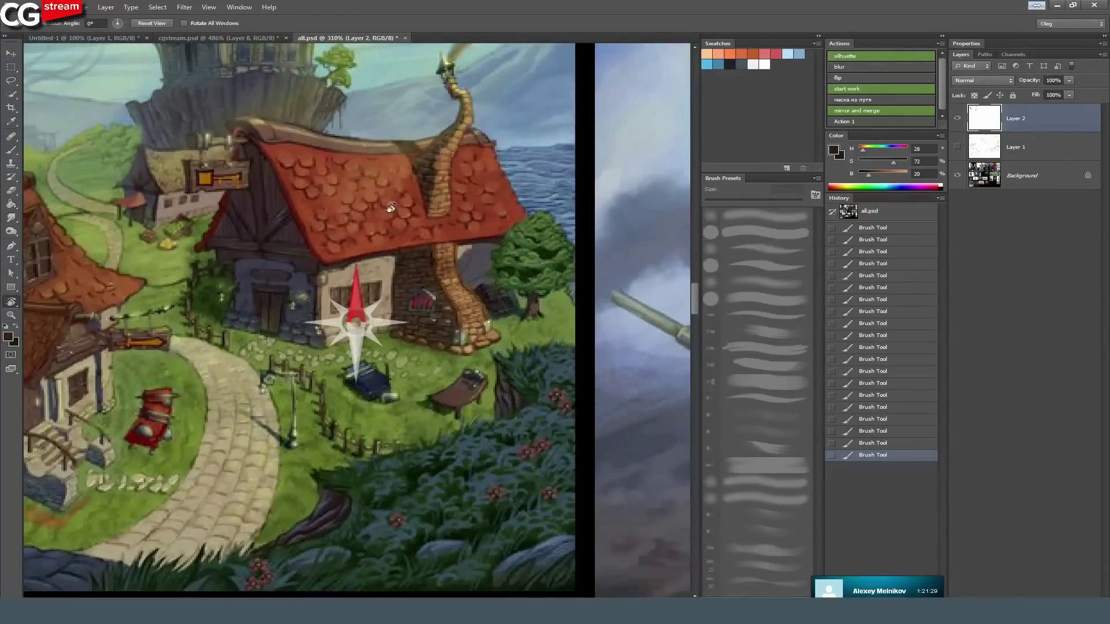
# Brush a dark brown contact shadow where the timber-framed house meets the grass.
pyautogui.moveTo(131, 249); pyautogui.dragTo(577, 248)
pyautogui.moveTo(122, 278)
pyautogui.mouseDown()
pyautogui.moveTo(173, 297)
pyautogui.moveTo(304, 282)
pyautogui.mouseUp()
pyautogui.moveTo(162, 279); pyautogui.dragTo(358, 355)
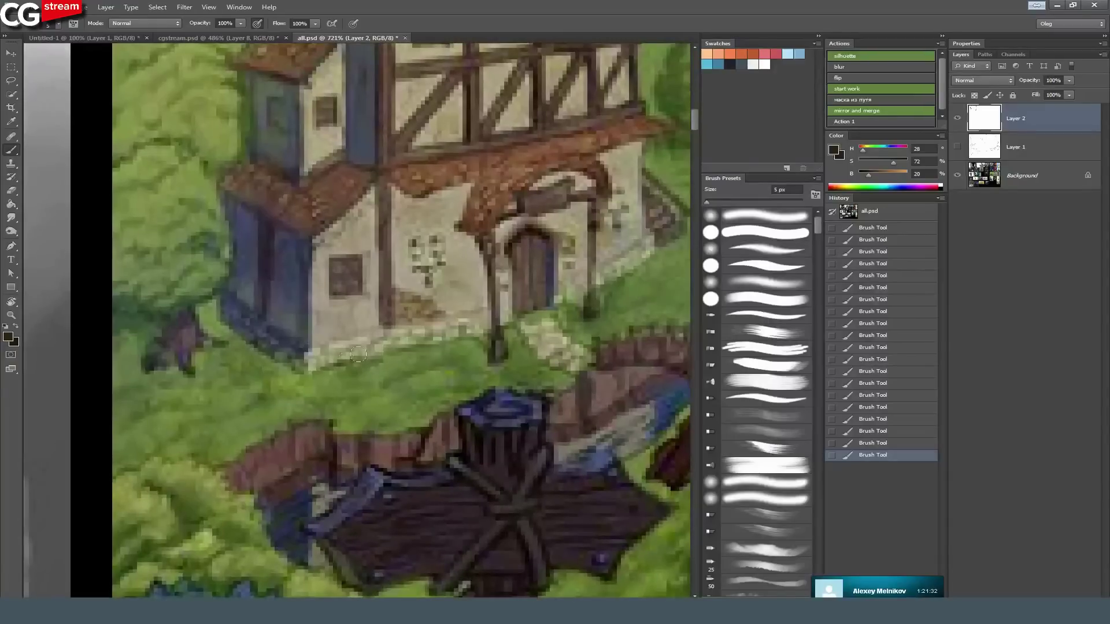
pyautogui.moveTo(198, 307); pyautogui.dragTo(269, 361)
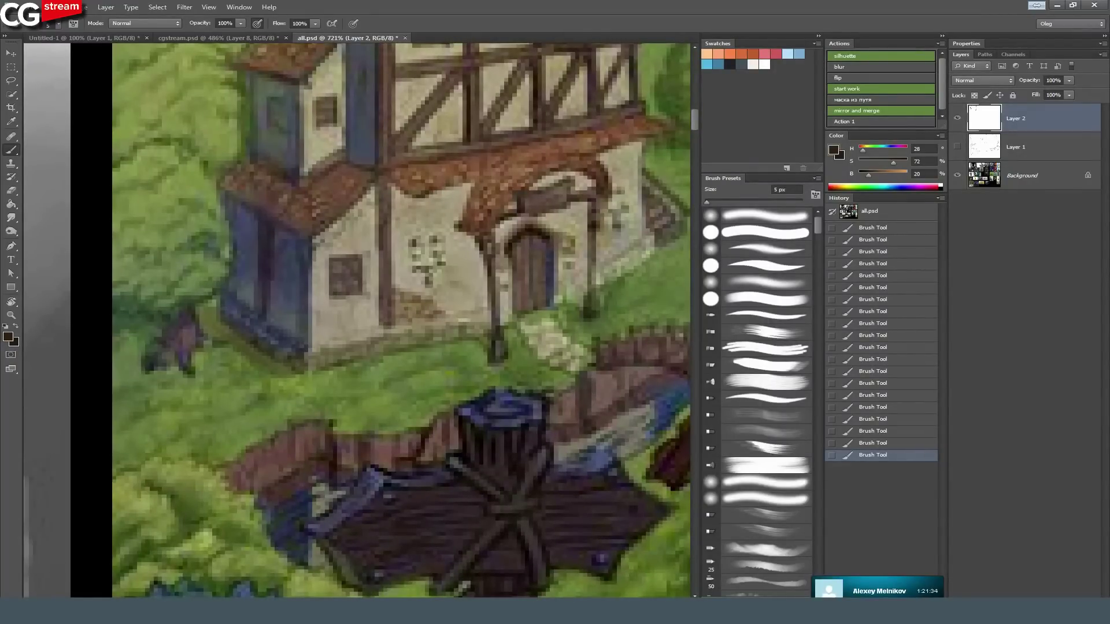
# Add dark brown contact shadows beneath the market stall and along the front house's walls.
pyautogui.moveTo(448, 350); pyautogui.dragTo(162, 84)
pyautogui.moveTo(404, 463); pyautogui.dragTo(248, 293)
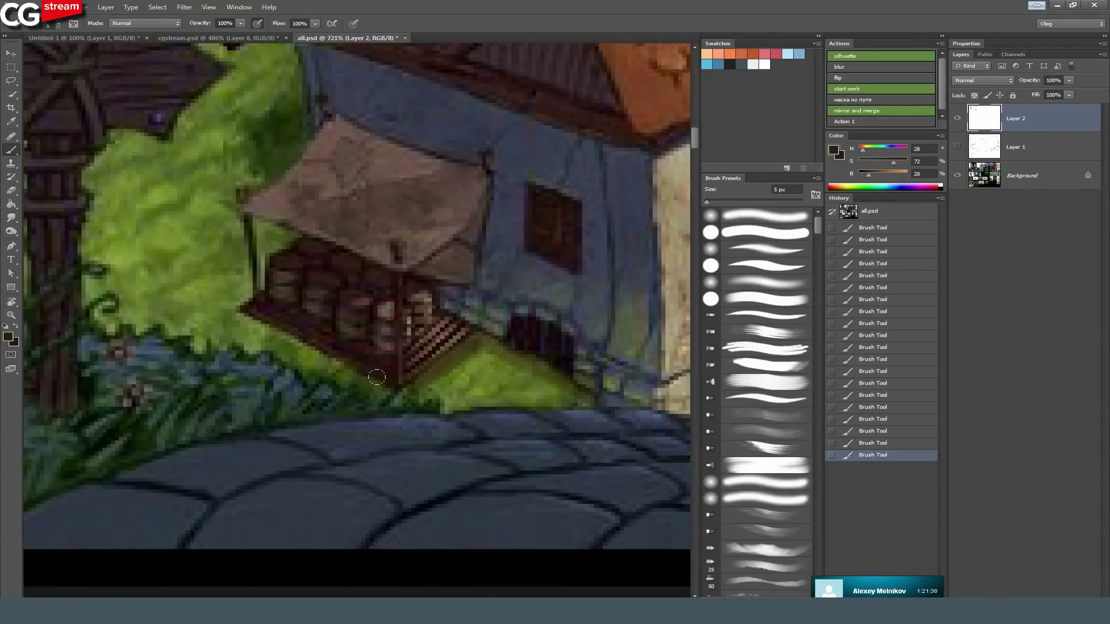
pyautogui.moveTo(341, 371)
pyautogui.mouseDown()
pyautogui.moveTo(256, 327)
pyautogui.moveTo(221, 283)
pyautogui.mouseUp()
pyautogui.moveTo(520, 241)
pyautogui.mouseDown()
pyautogui.moveTo(439, 230)
pyautogui.moveTo(288, 257)
pyautogui.mouseUp()
pyautogui.moveTo(386, 399); pyautogui.dragTo(309, 348)
pyautogui.moveTo(463, 371); pyautogui.dragTo(319, 366)
pyautogui.moveTo(436, 210); pyautogui.dragTo(355, 443)
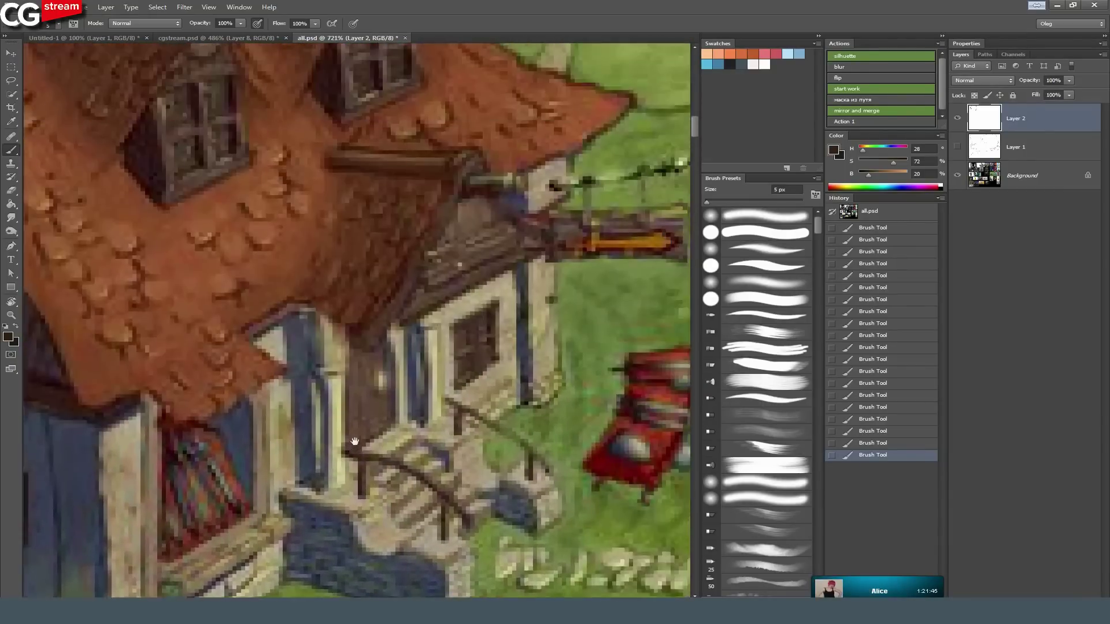
pyautogui.moveTo(476, 253); pyautogui.dragTo(373, 201)
# Sample a pale sky green (H 166, S 21, B 76) and brush haze behind the hanging key sign.
pyautogui.scroll(6, 373, 201)
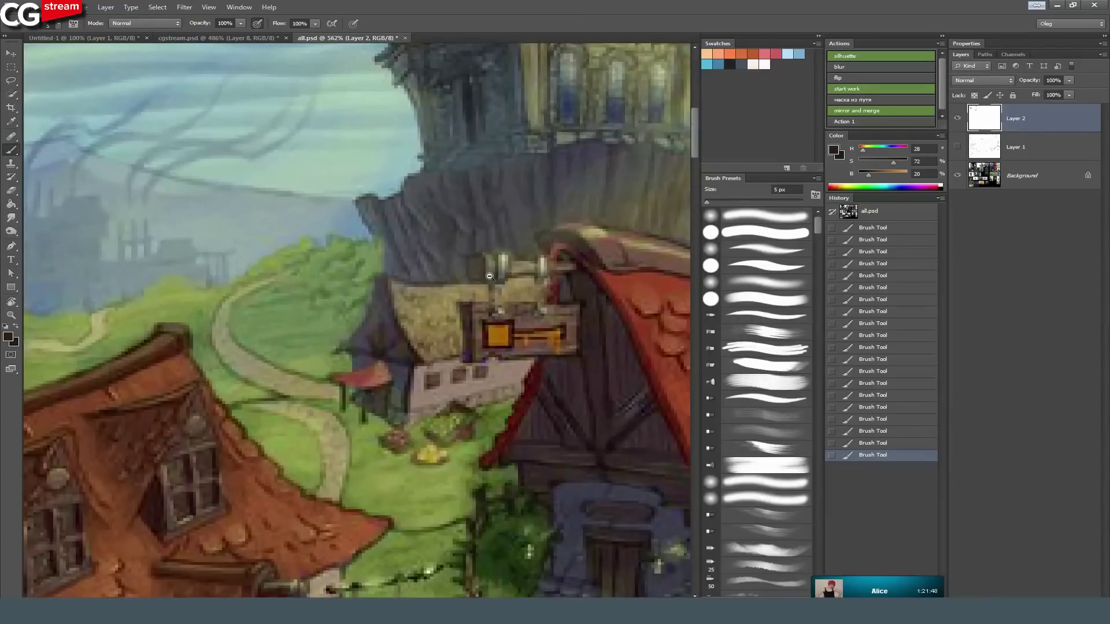
pyautogui.moveTo(590, 189); pyautogui.dragTo(449, 234)
pyautogui.keyDown('alt'); pyautogui.click(649, 148); pyautogui.keyUp('alt')
pyautogui.moveTo(428, 272)
pyautogui.mouseDown()
pyautogui.moveTo(350, 295)
pyautogui.moveTo(327, 333)
pyautogui.mouseUp()
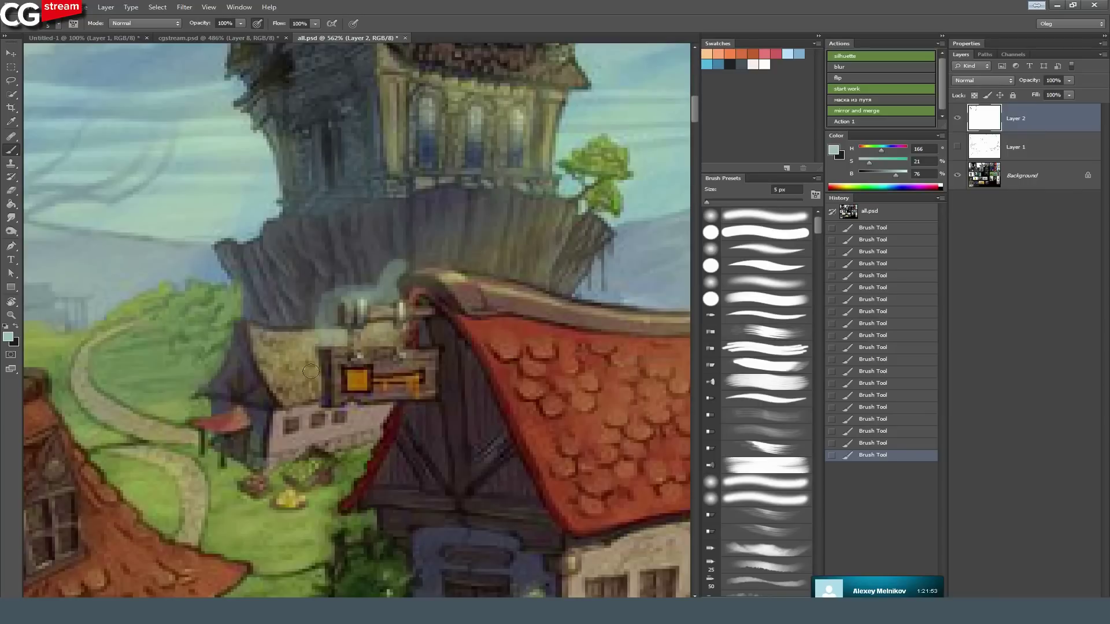
pyautogui.moveTo(443, 389)
pyautogui.mouseDown()
pyautogui.moveTo(425, 416)
pyautogui.moveTo(393, 421)
pyautogui.moveTo(404, 411)
pyautogui.mouseUp()
pyautogui.keyDown('alt'); pyautogui.rightClick(341, 399); pyautogui.keyUp('alt')
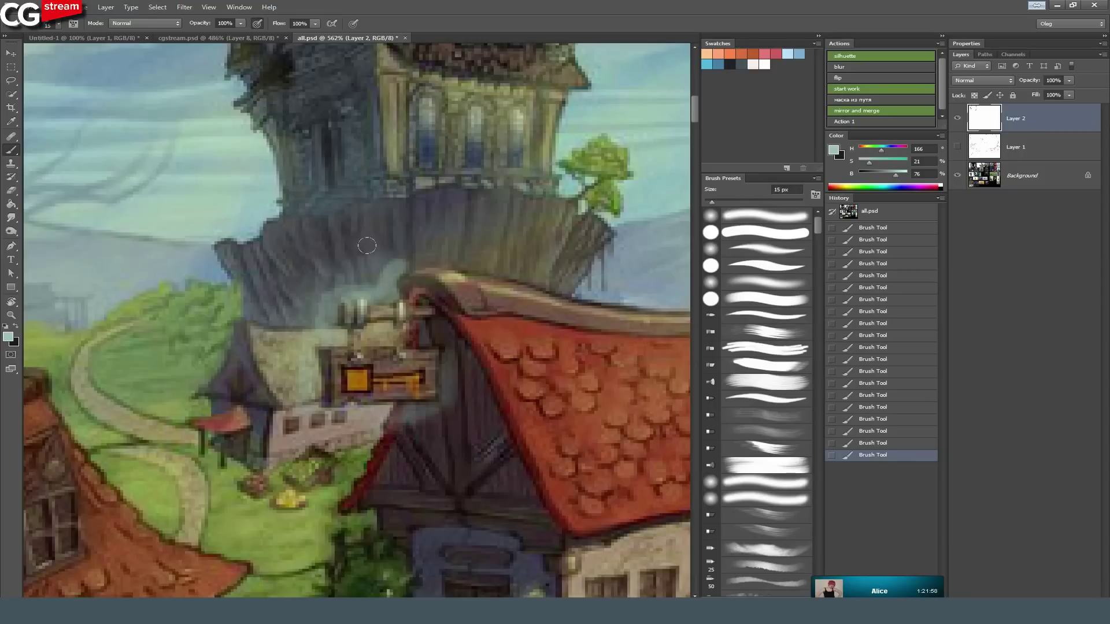
# Reduce the brush to 2 px and paint pale haze along the sign and the red roof's ridge.
pyautogui.press('[')
pyautogui.press('[')
pyautogui.press('[')
pyautogui.press('[')
pyautogui.press('[')
pyautogui.press('[')
pyautogui.press('[')
pyautogui.press('[')
pyautogui.press('[')
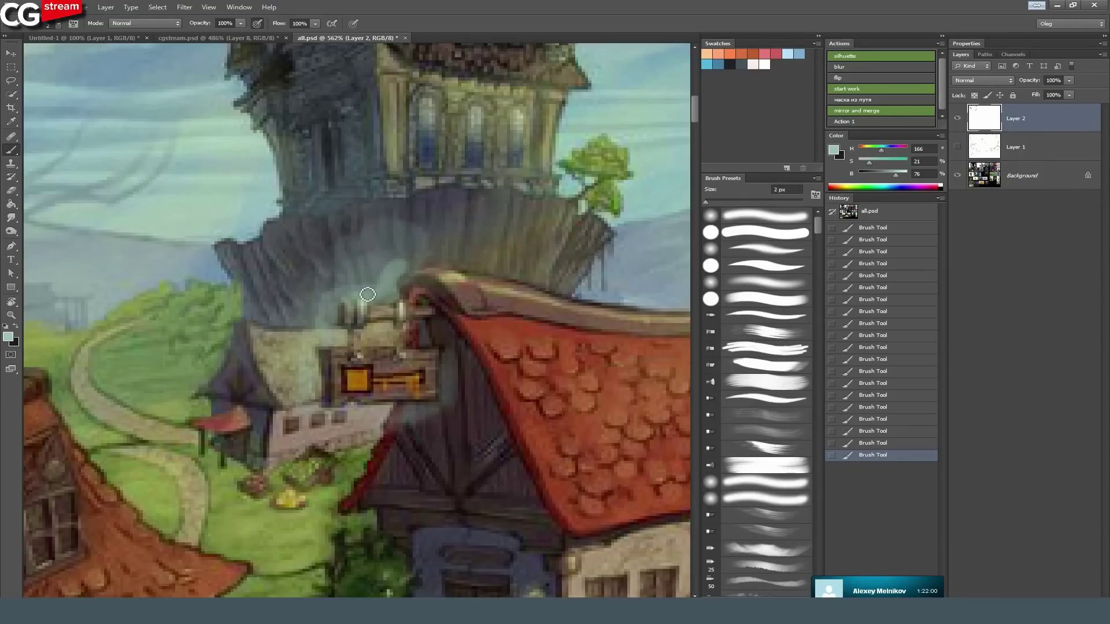
pyautogui.press('r')
pyautogui.moveTo(220, 294)
pyautogui.mouseDown()
pyautogui.moveTo(240, 213)
pyautogui.moveTo(288, 200)
pyautogui.mouseUp()
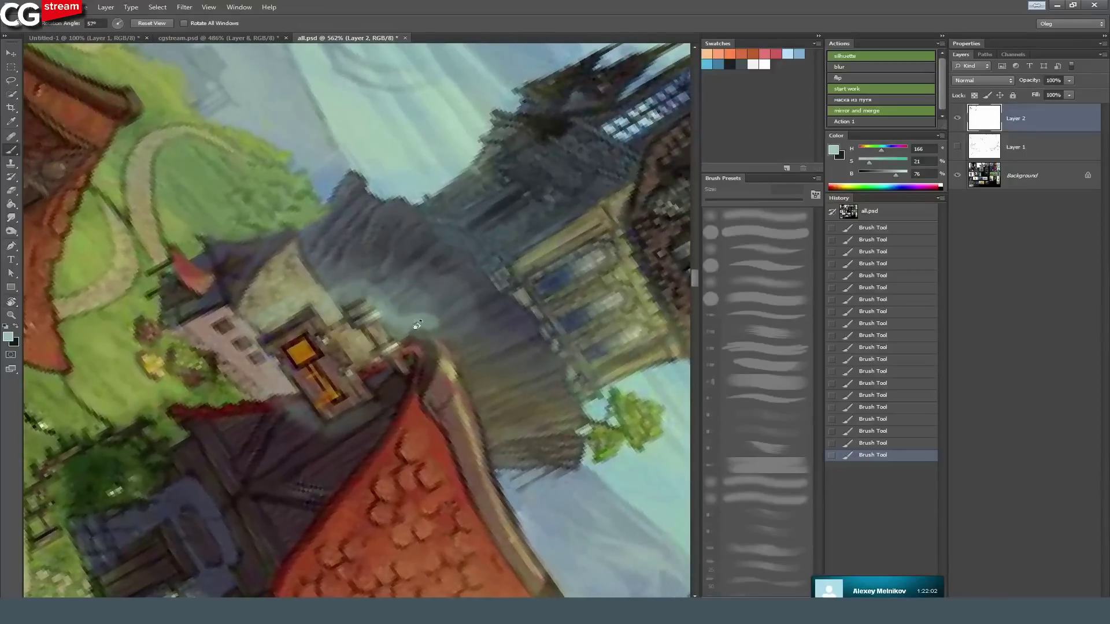
pyautogui.moveTo(459, 350)
pyautogui.mouseDown()
pyautogui.moveTo(404, 243)
pyautogui.moveTo(416, 228)
pyautogui.mouseUp()
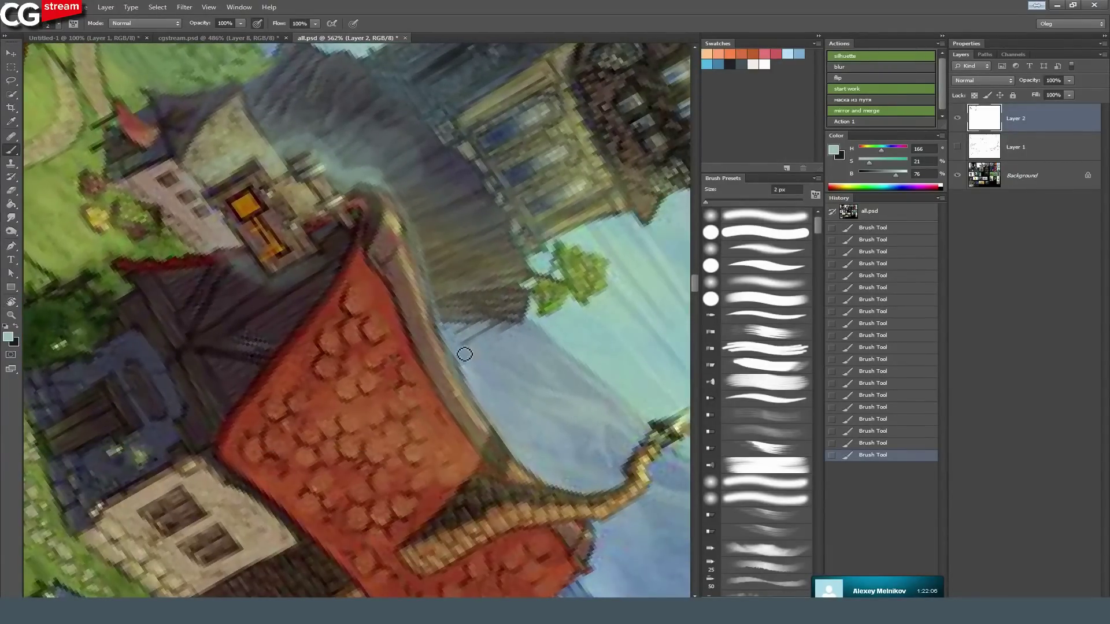
pyautogui.press('r')
pyautogui.moveTo(503, 255); pyautogui.dragTo(333, 371)
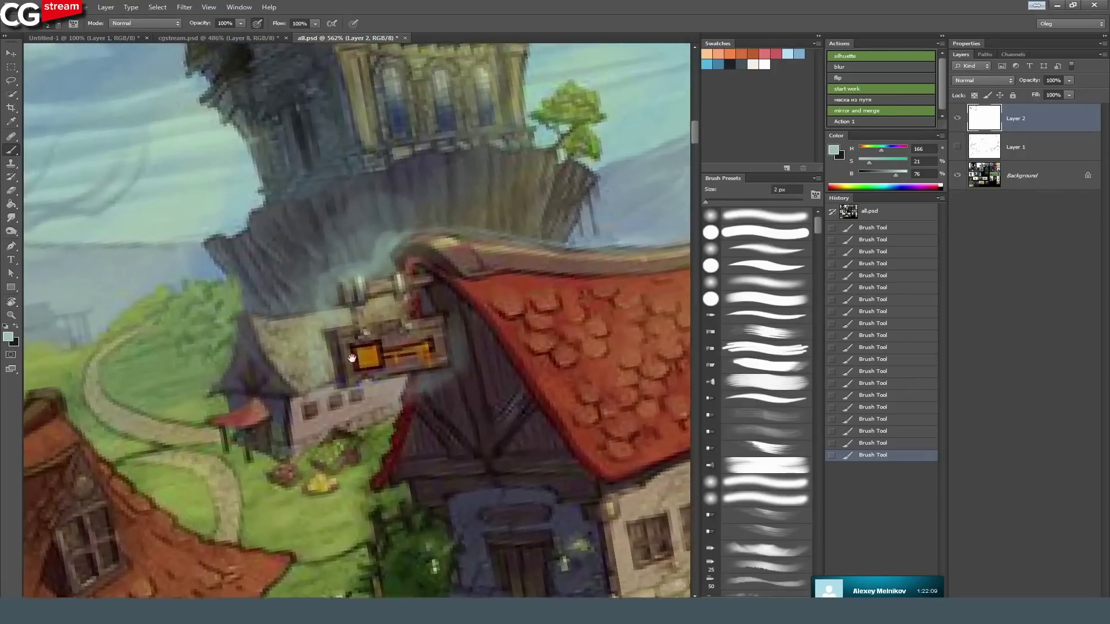
# Pick the light-blue swatch, set its saturation to 15, and trace a bright rim around the key sign and red roof's front edge.
pyautogui.click(789, 52)
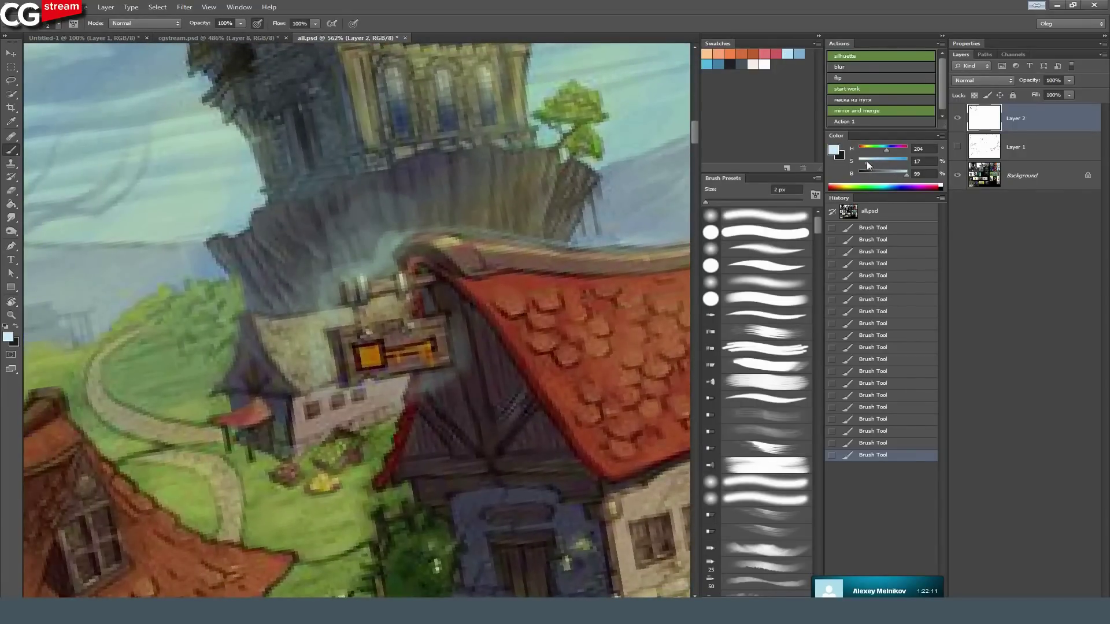
pyautogui.moveTo(408, 235)
pyautogui.mouseDown()
pyautogui.moveTo(387, 280)
pyautogui.moveTo(341, 285)
pyautogui.moveTo(340, 316)
pyautogui.moveTo(351, 313)
pyautogui.moveTo(356, 326)
pyautogui.mouseUp()
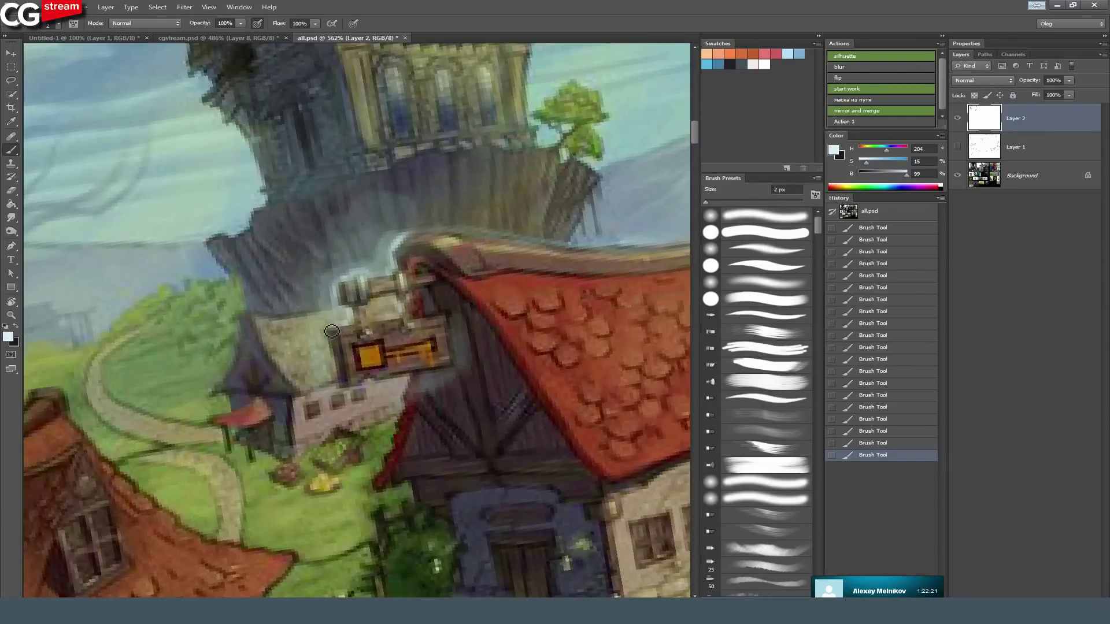
pyautogui.moveTo(408, 386)
pyautogui.mouseDown()
pyautogui.moveTo(415, 344)
pyautogui.moveTo(403, 403)
pyautogui.mouseUp()
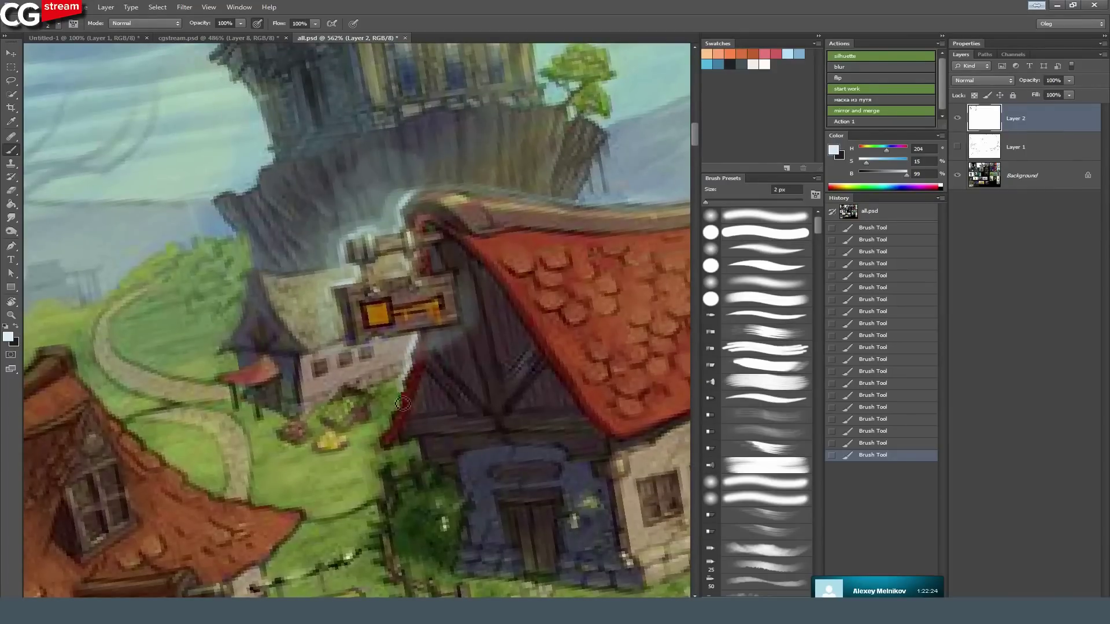
pyautogui.moveTo(414, 341)
pyautogui.mouseDown()
pyautogui.moveTo(458, 333)
pyautogui.moveTo(413, 340)
pyautogui.mouseUp()
pyautogui.moveTo(294, 273); pyautogui.dragTo(253, 314)
pyautogui.moveTo(365, 247); pyautogui.dragTo(382, 232)
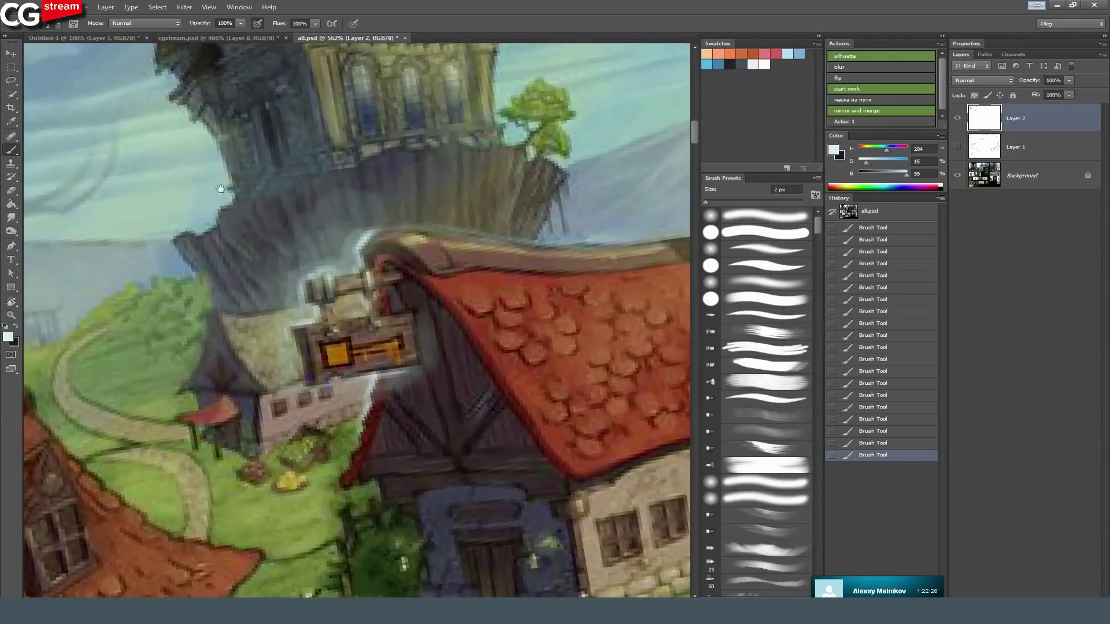
# Outline the distant cottage's roof behind the key sign with the same light-blue rim.
pyautogui.moveTo(221, 189); pyautogui.dragTo(427, 129)
pyautogui.moveTo(449, 402); pyautogui.dragTo(395, 317)
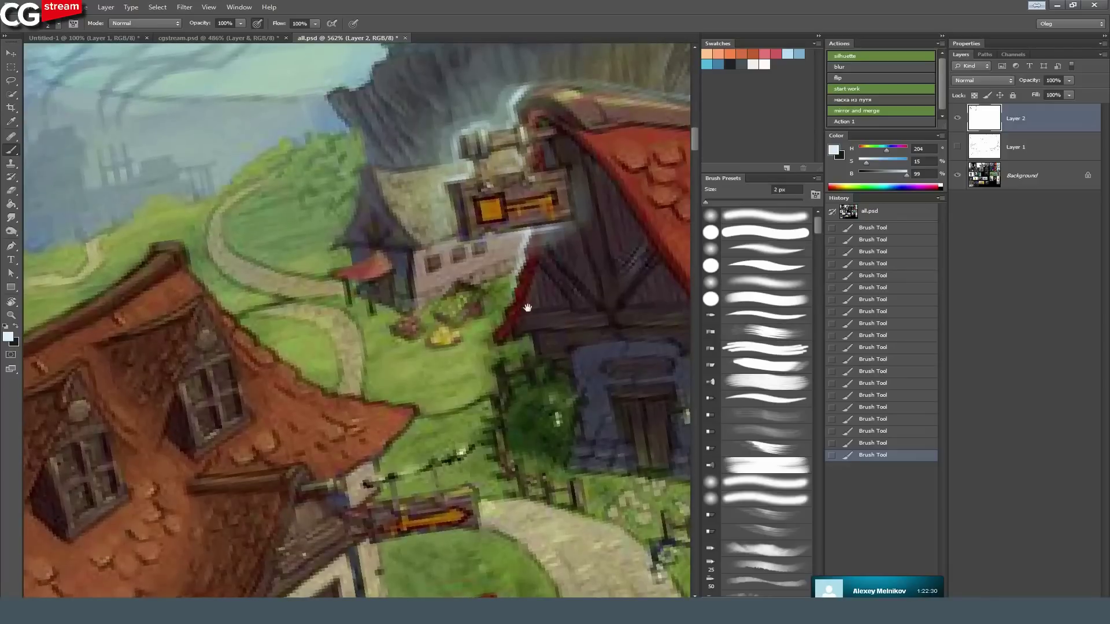
pyautogui.moveTo(517, 305)
pyautogui.mouseDown()
pyautogui.moveTo(496, 337)
pyautogui.moveTo(504, 349)
pyautogui.moveTo(532, 351)
pyautogui.mouseUp()
pyautogui.moveTo(347, 290)
pyautogui.mouseDown()
pyautogui.moveTo(303, 255)
pyautogui.moveTo(280, 332)
pyautogui.moveTo(266, 310)
pyautogui.mouseUp()
pyautogui.moveTo(309, 209); pyautogui.dragTo(349, 300)
pyautogui.moveTo(418, 255)
pyautogui.mouseDown()
pyautogui.moveTo(330, 264)
pyautogui.moveTo(317, 315)
pyautogui.moveTo(328, 265)
pyautogui.moveTo(296, 336)
pyautogui.mouseUp()
pyautogui.moveTo(396, 275)
pyautogui.mouseDown()
pyautogui.moveTo(335, 263)
pyautogui.moveTo(365, 252)
pyautogui.mouseUp()
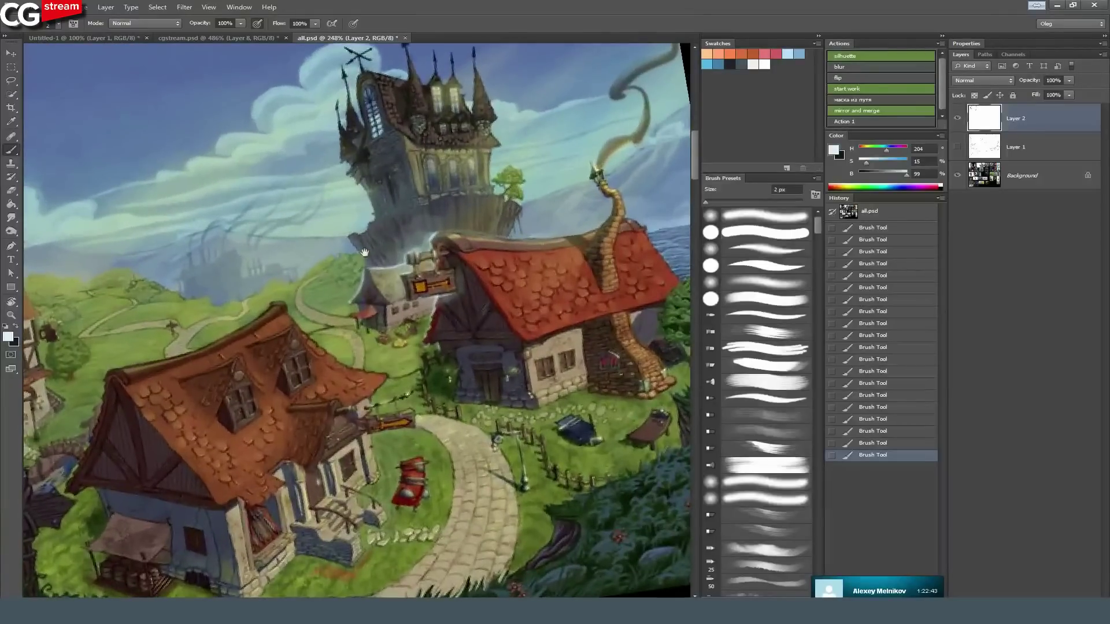
# Sample the pale cloud colour (H 170, S 18, B 78) and examine the castle's edge against the sky.
pyautogui.moveTo(178, 262); pyautogui.dragTo(329, 245)
pyautogui.moveTo(475, 222); pyautogui.dragTo(475, 143)
pyautogui.keyDown('alt'); pyautogui.click(446, 77); pyautogui.keyUp('alt')
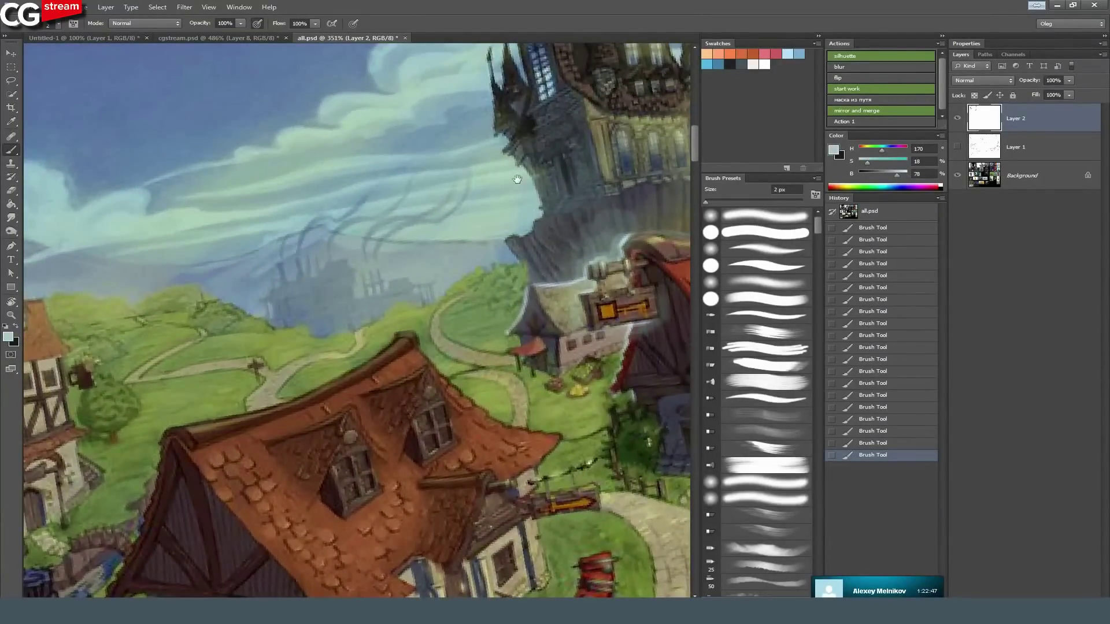
pyautogui.scroll(-1, 516, 179)
pyautogui.scroll(4, 511, 162)
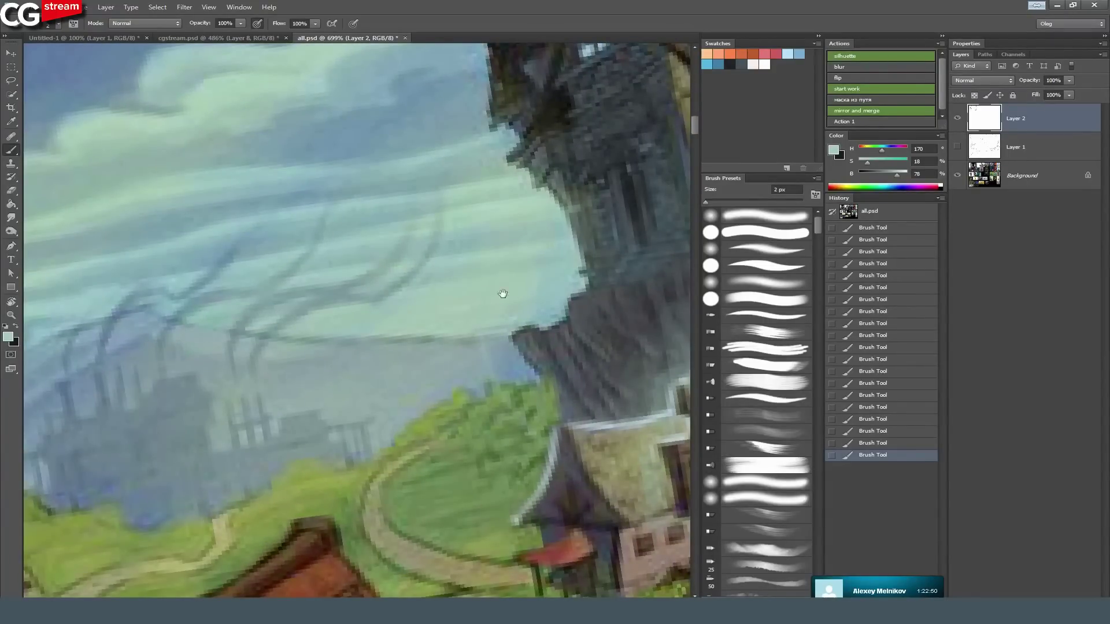
pyautogui.scroll(-2, 413, 332)
pyautogui.scroll(-5, 445, 336)
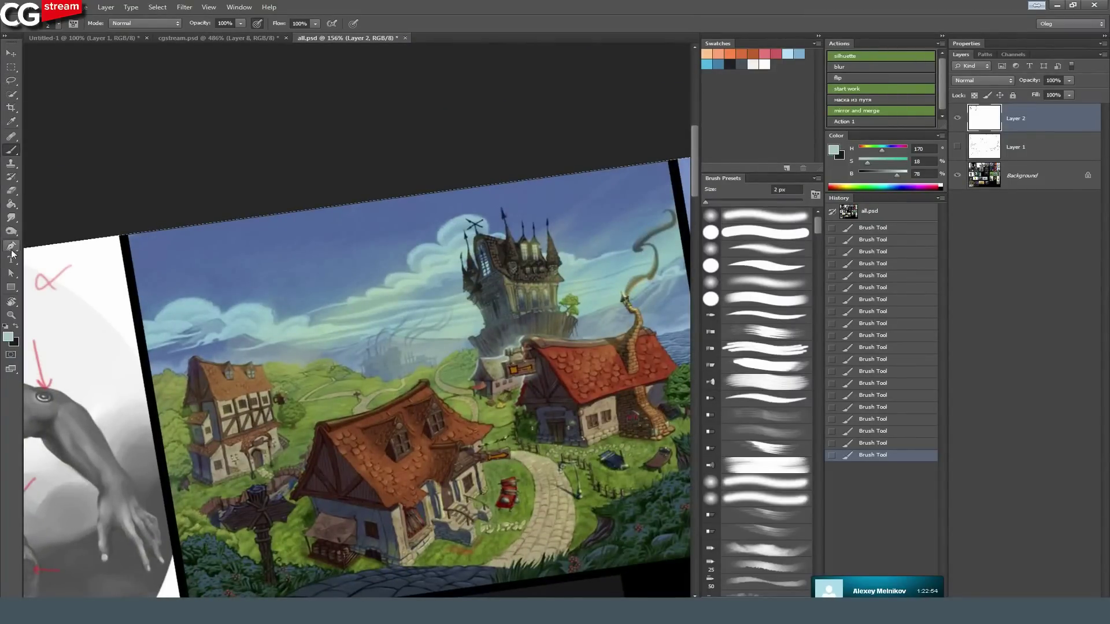
# Lasso the background directly behind the front house, following its roof ridge.
pyautogui.click(11, 247)
pyautogui.scroll(-2, 254, 390)
pyautogui.click(11, 81)
pyautogui.scroll(2, 189, 425)
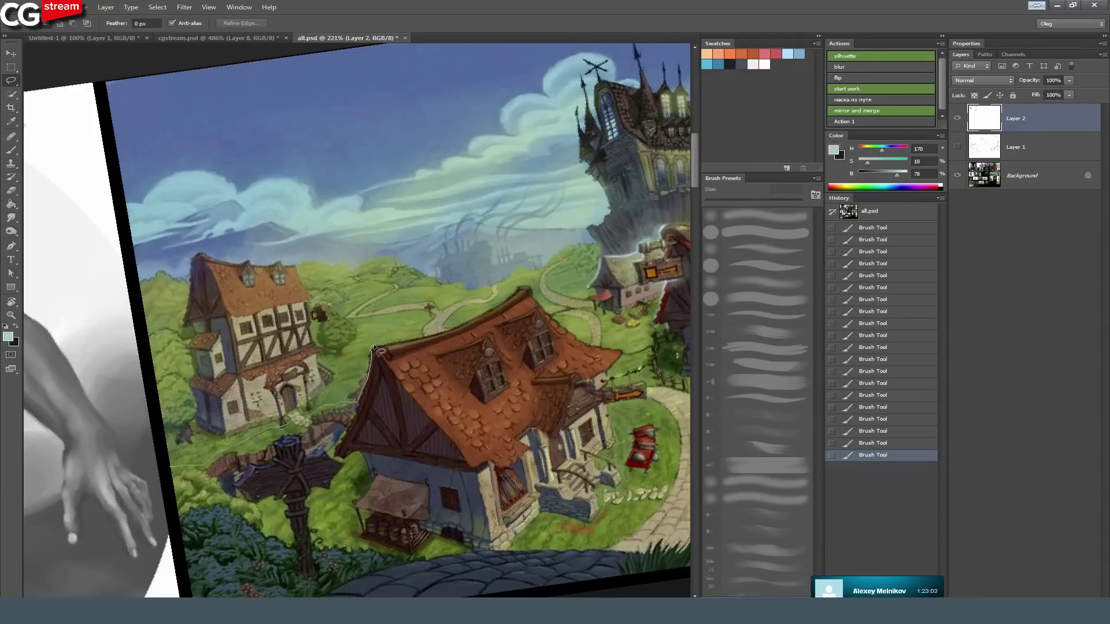
pyautogui.moveTo(374, 347); pyautogui.dragTo(393, 342)
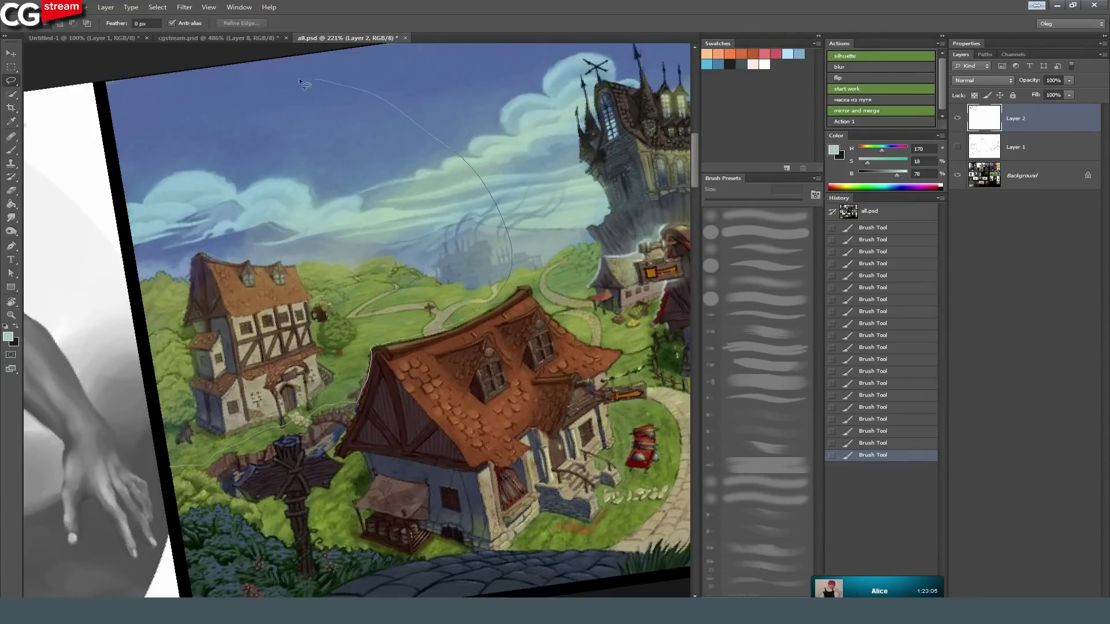
pyautogui.moveTo(113, 97)
pyautogui.mouseDown()
pyautogui.moveTo(154, 280)
pyautogui.moveTo(169, 464)
pyautogui.mouseUp()
pyautogui.moveTo(484, 194); pyautogui.dragTo(270, 184)
pyautogui.moveTo(237, 317)
pyautogui.mouseDown()
pyautogui.moveTo(289, 299)
pyautogui.moveTo(318, 204)
pyautogui.mouseUp()
pyautogui.moveTo(256, 307)
pyautogui.mouseDown()
pyautogui.moveTo(215, 321)
pyautogui.moveTo(266, 221)
pyautogui.mouseUp()
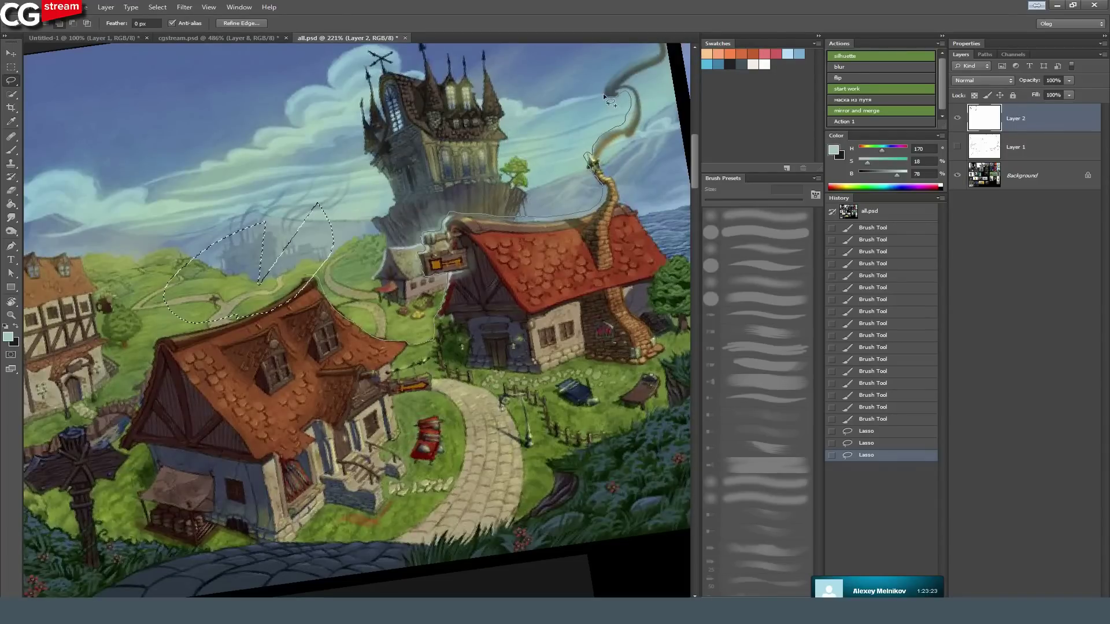
# Extend the lasso selection along the sign, red roof and chimney to enclose the sky, castle and timber-framed house.
pyautogui.moveTo(225, 280)
pyautogui.mouseDown()
pyautogui.moveTo(364, 250)
pyautogui.moveTo(363, 231)
pyautogui.mouseUp()
pyautogui.moveTo(287, 262); pyautogui.dragTo(447, 261)
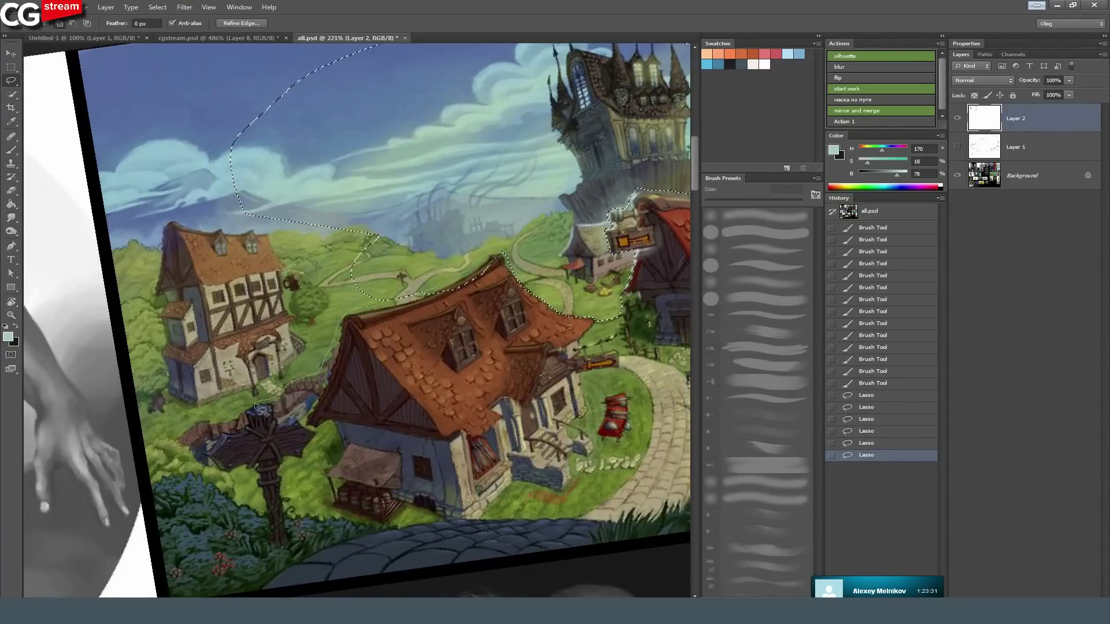
pyautogui.moveTo(140, 360)
pyautogui.mouseDown()
pyautogui.moveTo(104, 182)
pyautogui.moveTo(124, 63)
pyautogui.moveTo(324, 98)
pyautogui.mouseUp()
pyautogui.moveTo(376, 202); pyautogui.dragTo(221, 229)
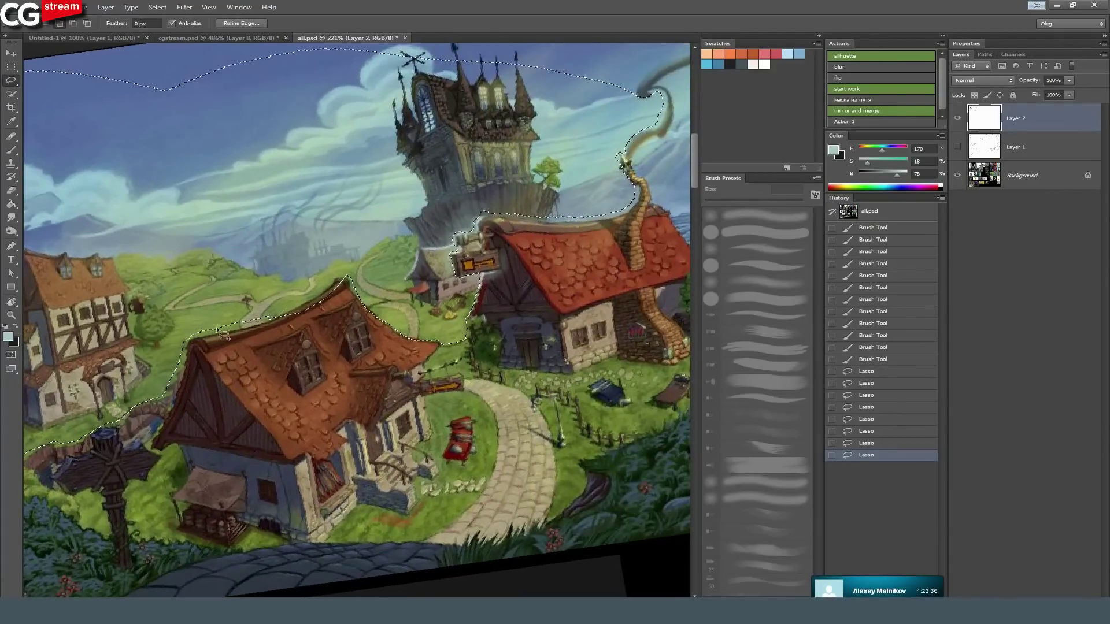
pyautogui.moveTo(459, 340); pyautogui.dragTo(438, 344)
# Brush pale haze (H 173, S 19, B 73) over the selected background on a new layer with a 174 px brush.
pyautogui.press('b')
pyautogui.moveTo(429, 158)
pyautogui.mouseDown()
pyautogui.moveTo(367, 137)
pyautogui.moveTo(405, 148)
pyautogui.mouseUp()
pyautogui.keyDown('alt'); pyautogui.moveTo(282, 183); pyautogui.dragTo(387, 202); pyautogui.keyUp('alt')
pyautogui.hotkey('ctrl', 'shift', 'alt', 'n')
pyautogui.moveTo(471, 223); pyautogui.dragTo(168, 254)
pyautogui.moveTo(171, 191); pyautogui.dragTo(465, 167)
# Set the haze layer to Screen blending at 48% fill and clear the selection.
pyautogui.click(979, 83)
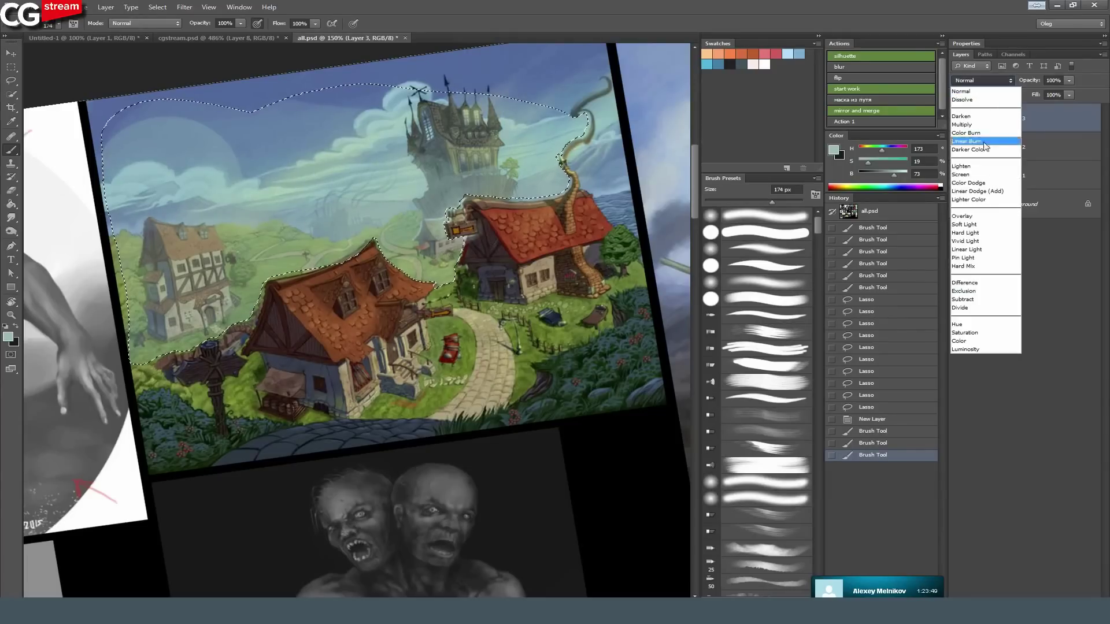
pyautogui.click(974, 174)
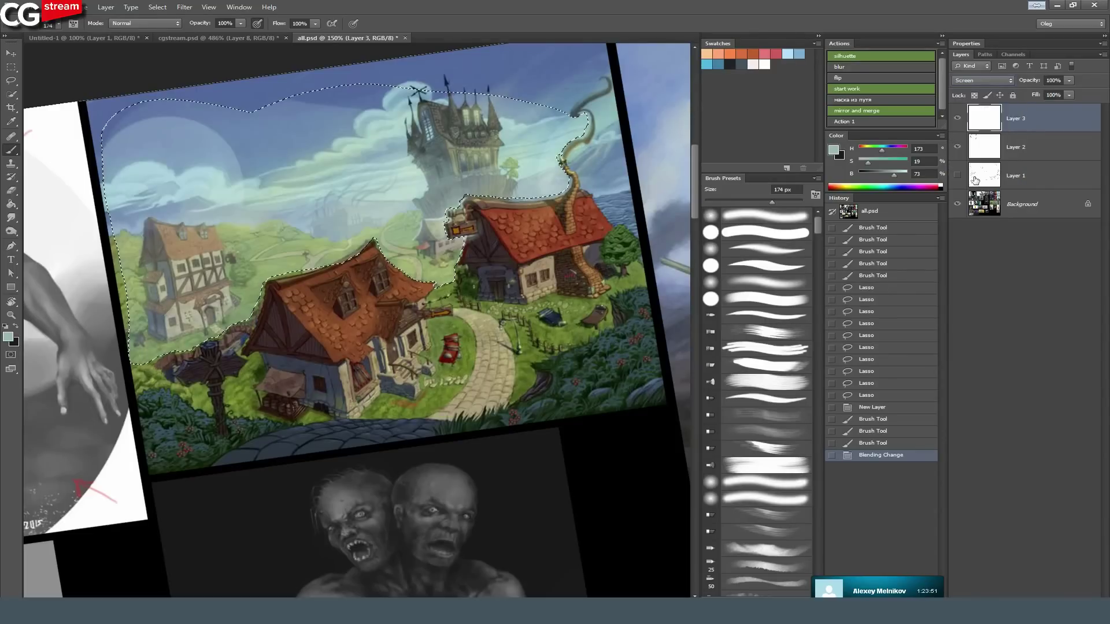
pyautogui.click(1038, 107)
pyautogui.click(1002, 341)
pyautogui.click(11, 81)
pyautogui.press('m')
pyautogui.hotkey('ctrl', 'd')
pyautogui.moveTo(295, 187)
pyautogui.mouseDown()
pyautogui.moveTo(231, 186)
pyautogui.moveTo(283, 186)
pyautogui.mouseUp()
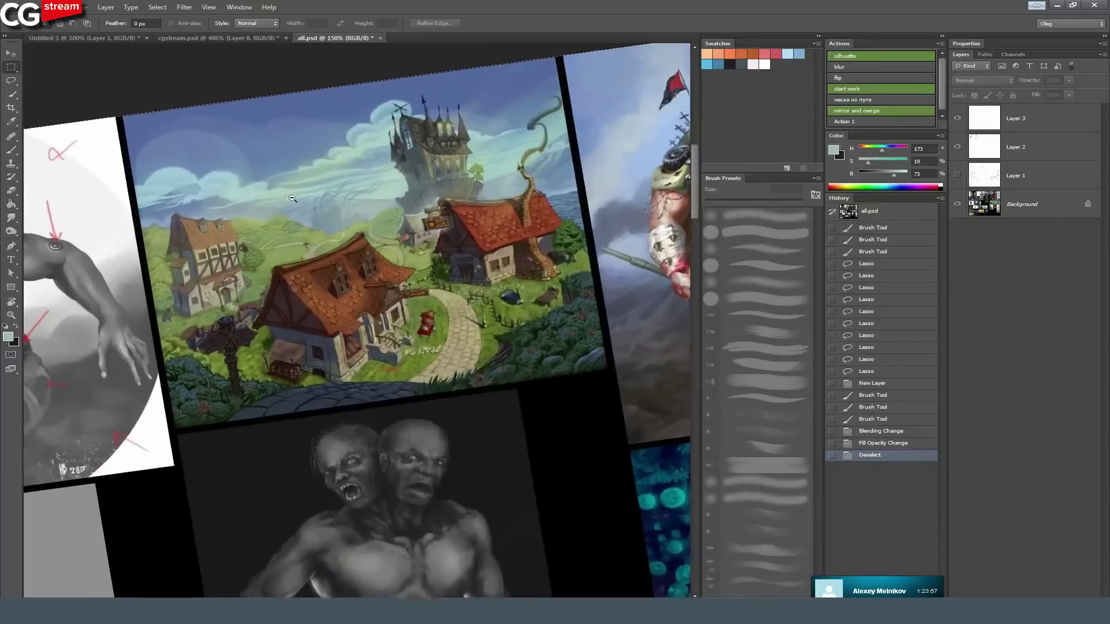
# Sample a lighter cloud colour (H 176, S 18, B 81) and try to brush the clouds beside the castle.
pyautogui.click(11, 95)
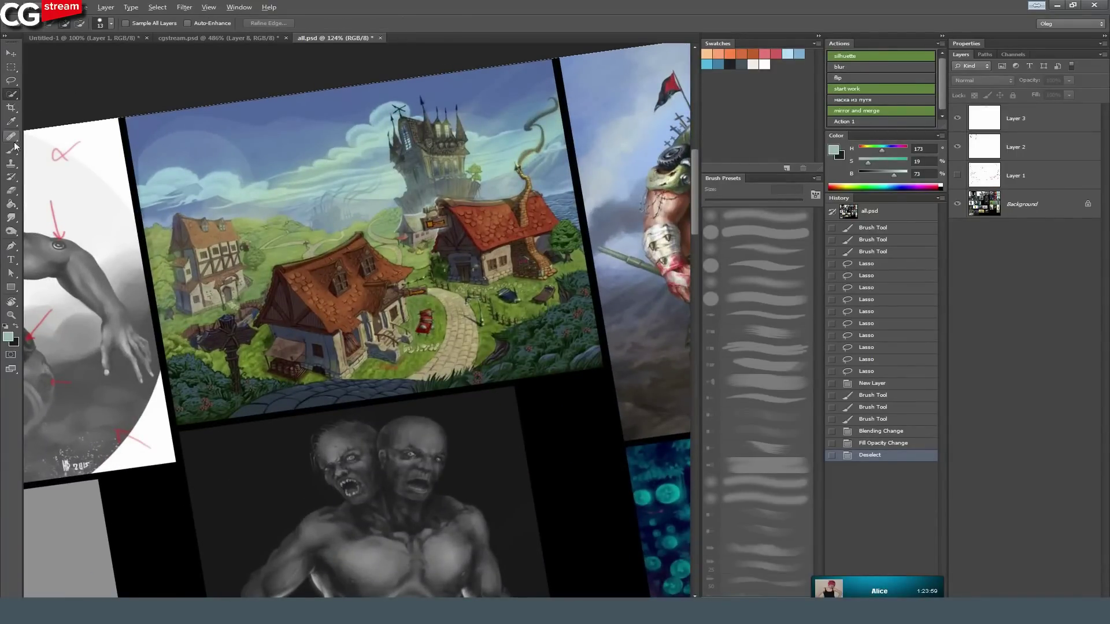
pyautogui.press('b')
pyautogui.scroll(3, 272, 148)
pyautogui.scroll(4, 273, 146)
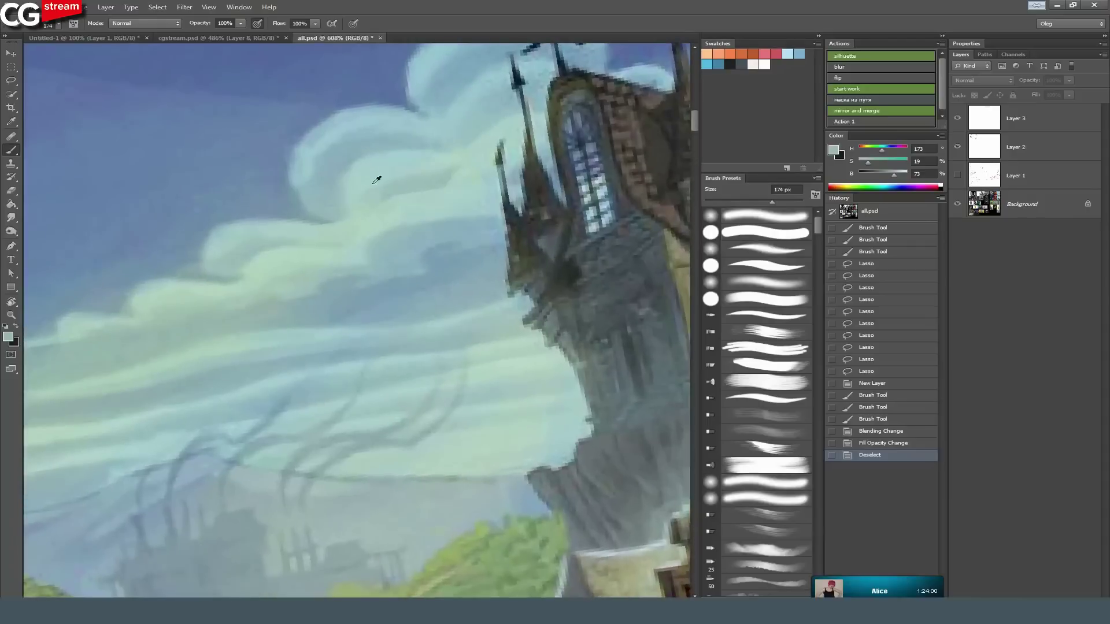
pyautogui.rightClick(376, 231)
pyautogui.click(304, 240)
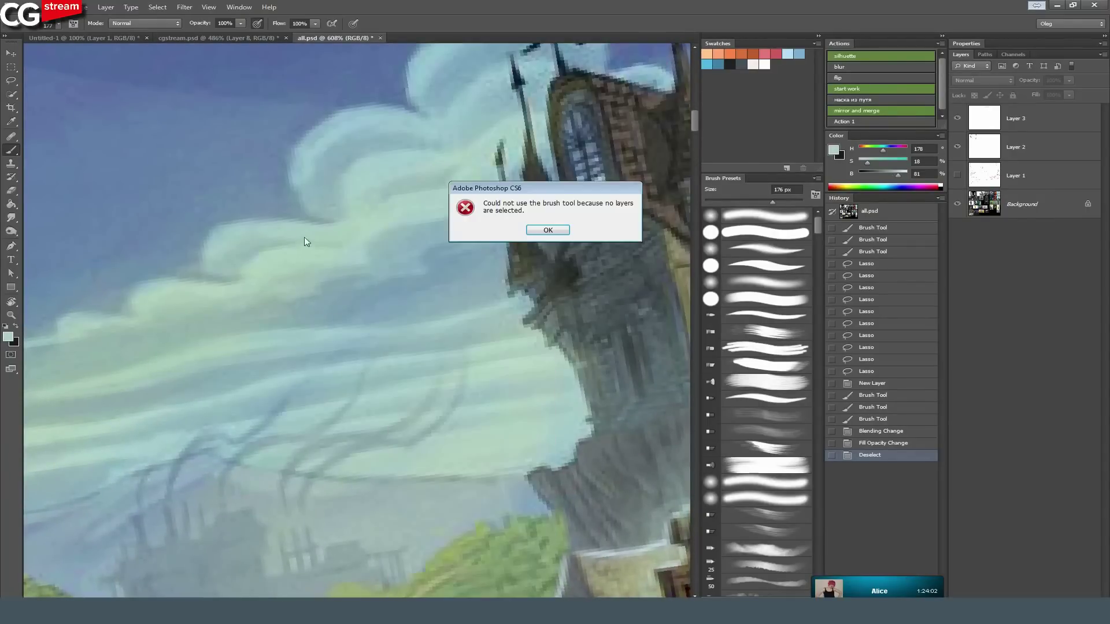
pyautogui.click(548, 231)
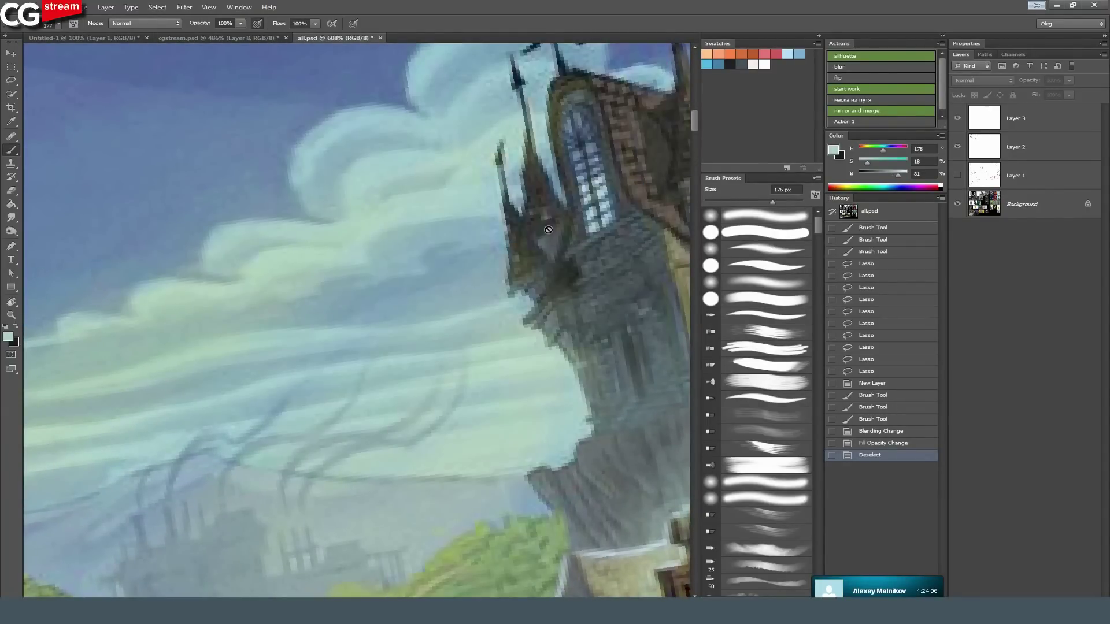
# Select Layer 3 and reduce the brush size to 22 px.
pyautogui.click(1035, 120)
pyautogui.keyDown('alt'); pyautogui.rightClick(327, 201); pyautogui.keyUp('alt')
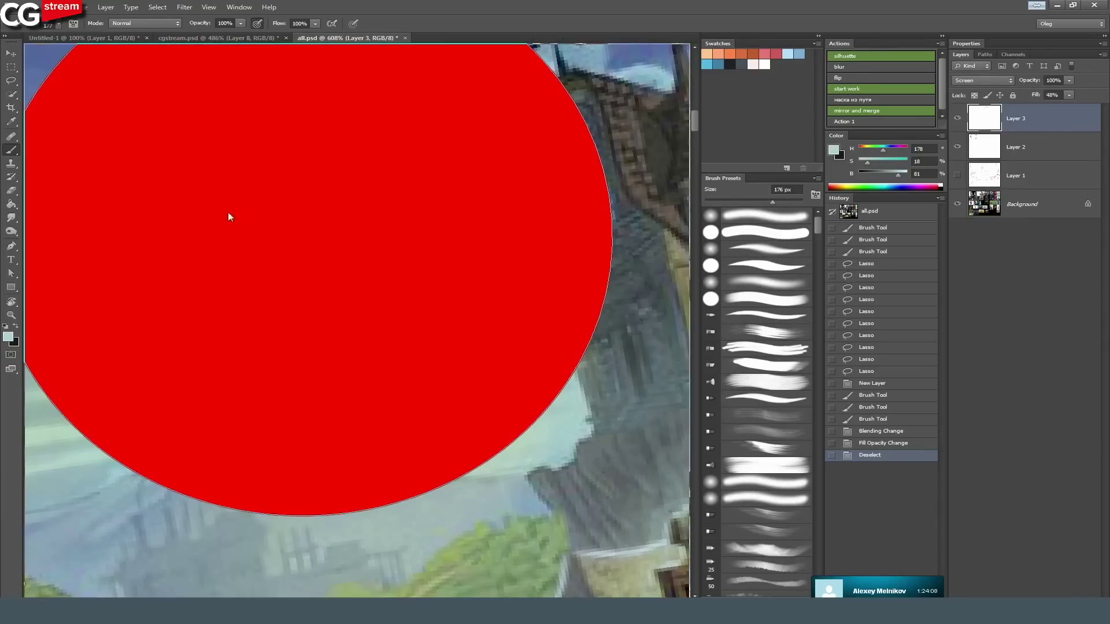
pyautogui.keyDown('alt'); pyautogui.rightClick(274, 266); pyautogui.keyUp('alt')
pyautogui.keyDown('alt'); pyautogui.rightClick(305, 208); pyautogui.keyUp('alt')
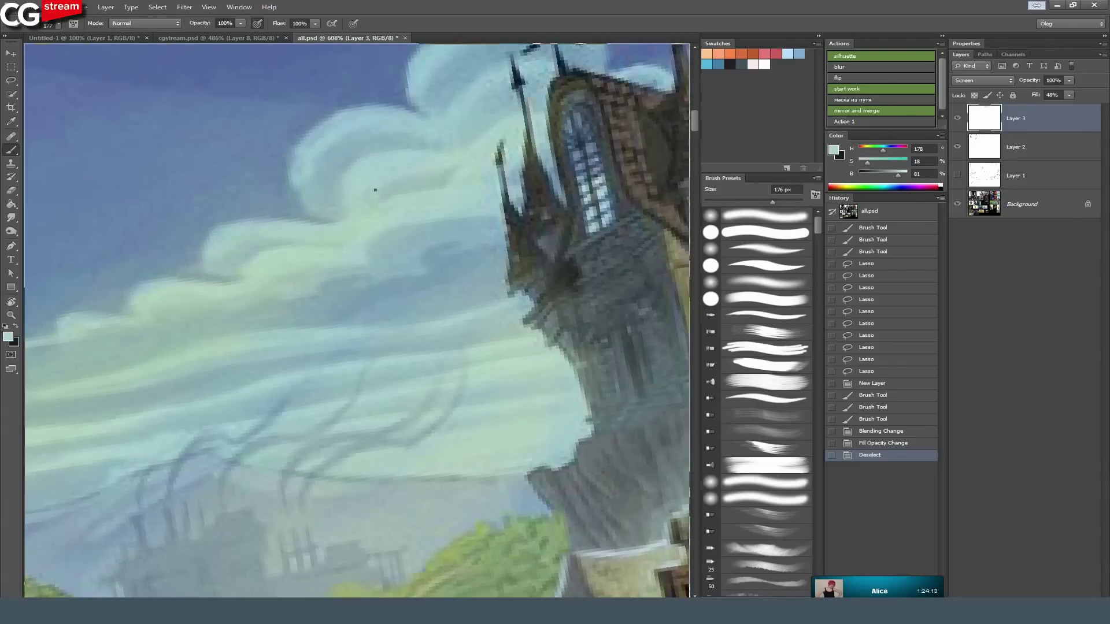
pyautogui.rightClick(375, 189)
pyautogui.click(436, 213)
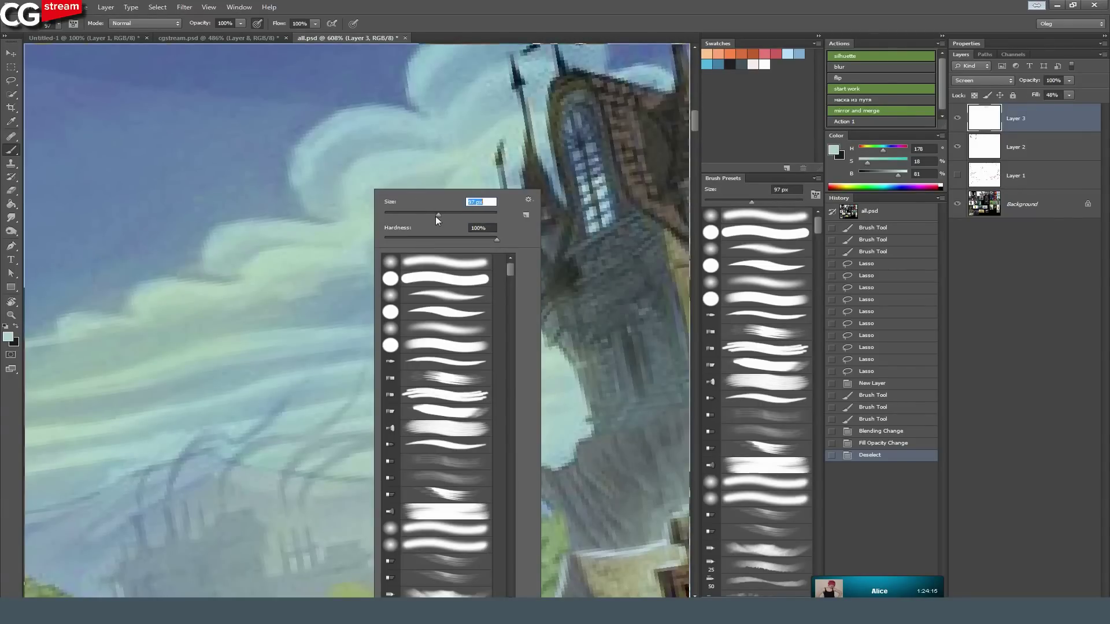
pyautogui.moveTo(420, 213)
pyautogui.mouseDown()
pyautogui.moveTo(425, 239)
pyautogui.moveTo(354, 223)
pyautogui.mouseUp()
pyautogui.click(294, 49)
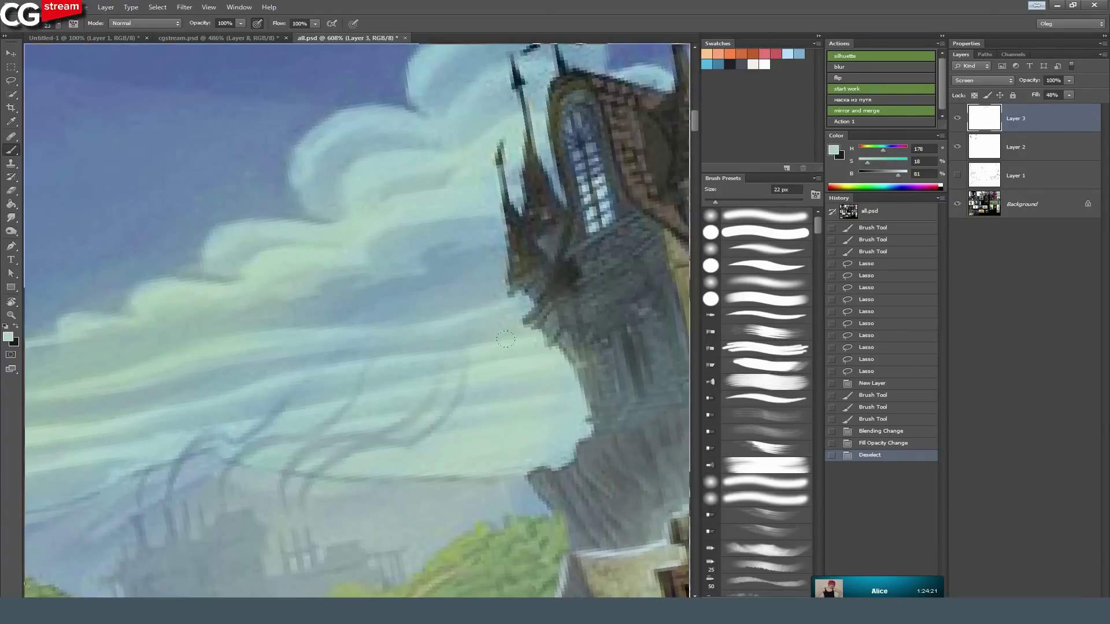
# Brush pale haze around the castle's outline on Layer 3, sampling a light sky blue (H 193, S 18, B 82).
pyautogui.moveTo(503, 488); pyautogui.dragTo(529, 491)
pyautogui.moveTo(411, 178)
pyautogui.mouseDown()
pyautogui.moveTo(371, 182)
pyautogui.moveTo(389, 188)
pyautogui.mouseUp()
pyautogui.keyDown('alt'); pyautogui.click(430, 200); pyautogui.keyUp('alt')
pyautogui.moveTo(382, 188); pyautogui.dragTo(407, 183)
pyautogui.moveTo(363, 221)
pyautogui.mouseDown()
pyautogui.moveTo(354, 176)
pyautogui.moveTo(319, 197)
pyautogui.moveTo(399, 225)
pyautogui.mouseUp()
pyautogui.moveTo(454, 222); pyautogui.dragTo(372, 260)
pyautogui.moveTo(379, 231); pyautogui.dragTo(444, 193)
pyautogui.moveTo(451, 246); pyautogui.dragTo(412, 271)
pyautogui.moveTo(474, 232); pyautogui.dragTo(429, 269)
pyautogui.moveTo(370, 237); pyautogui.dragTo(310, 248)
pyautogui.moveTo(235, 278); pyautogui.dragTo(278, 289)
pyautogui.moveTo(369, 315)
pyautogui.mouseDown()
pyautogui.moveTo(474, 321)
pyautogui.moveTo(364, 322)
pyautogui.moveTo(359, 272)
pyautogui.moveTo(433, 242)
pyautogui.moveTo(443, 207)
pyautogui.mouseUp()
pyautogui.moveTo(368, 293); pyautogui.dragTo(377, 314)
pyautogui.moveTo(386, 288); pyautogui.dragTo(436, 246)
pyautogui.moveTo(353, 284)
pyautogui.mouseDown()
pyautogui.moveTo(183, 309)
pyautogui.moveTo(294, 255)
pyautogui.mouseUp()
pyautogui.scroll(4, 294, 255)
pyautogui.click(399, 255)
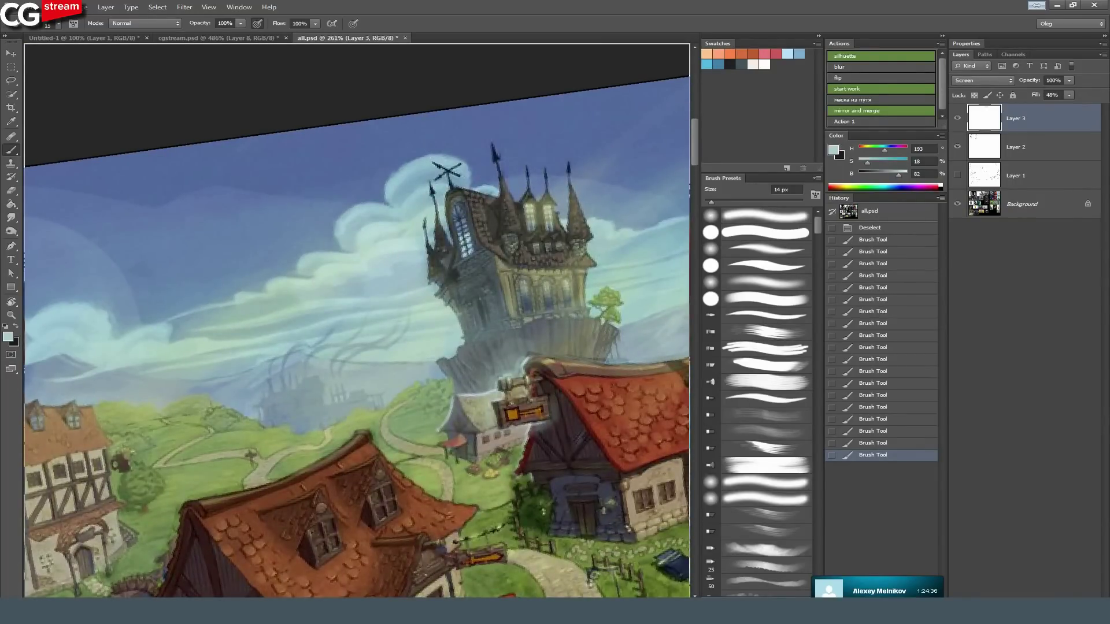
# Add a new layer and brush pale cyan highlights onto the clouds beside the castle using colours sampled from the clouds.
pyautogui.hotkey('ctrl', 'shift', 'alt', 'n')
pyautogui.click(404, 277)
pyautogui.keyDown('alt'); pyautogui.click(388, 247); pyautogui.keyUp('alt')
pyautogui.click(404, 254)
pyautogui.click(382, 252)
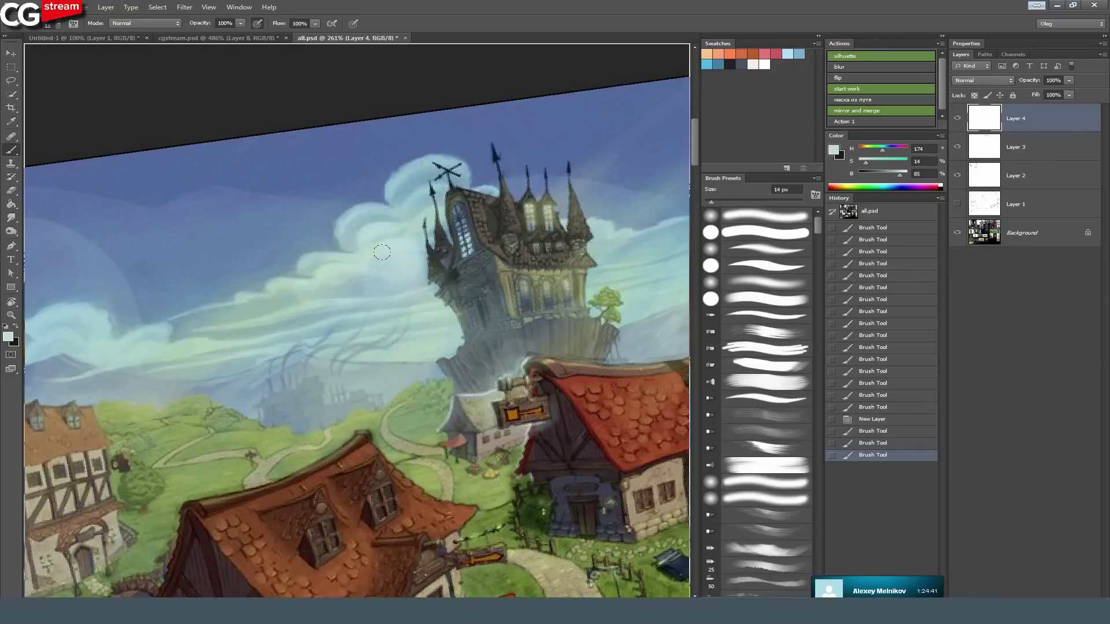
pyautogui.moveTo(348, 280)
pyautogui.mouseDown()
pyautogui.moveTo(365, 286)
pyautogui.moveTo(258, 311)
pyautogui.mouseUp()
pyautogui.moveTo(260, 303); pyautogui.dragTo(247, 306)
# Sample pale sky tones and brush brighter cloud edges and light haze over the sky and distant hills.
pyautogui.keyDown('alt'); pyautogui.click(334, 301); pyautogui.keyUp('alt')
pyautogui.keyDown('alt'); pyautogui.click(388, 245); pyautogui.keyUp('alt')
pyautogui.moveTo(368, 268)
pyautogui.mouseDown()
pyautogui.moveTo(354, 274)
pyautogui.moveTo(378, 257)
pyautogui.moveTo(373, 249)
pyautogui.mouseUp()
pyautogui.moveTo(370, 255); pyautogui.dragTo(350, 264)
pyautogui.moveTo(275, 305); pyautogui.dragTo(249, 313)
pyautogui.moveTo(246, 308)
pyautogui.mouseDown()
pyautogui.moveTo(213, 321)
pyautogui.moveTo(189, 310)
pyautogui.moveTo(289, 298)
pyautogui.mouseUp()
pyautogui.moveTo(400, 345); pyautogui.dragTo(319, 347)
pyautogui.moveTo(429, 314); pyautogui.dragTo(379, 321)
pyautogui.moveTo(407, 343); pyautogui.dragTo(297, 352)
# Sample the surrounding haze colours and brush soft mist across the horizon and around the castle.
pyautogui.keyDown('alt'); pyautogui.click(389, 389); pyautogui.keyUp('alt')
pyautogui.moveTo(226, 347); pyautogui.dragTo(490, 280)
pyautogui.keyDown('alt'); pyautogui.click(538, 293); pyautogui.keyUp('alt')
pyautogui.moveTo(443, 315)
pyautogui.mouseDown()
pyautogui.moveTo(543, 288)
pyautogui.moveTo(393, 319)
pyautogui.mouseUp()
pyautogui.keyDown('alt'); pyautogui.moveTo(279, 353); pyautogui.dragTo(268, 354); pyautogui.keyUp('alt')
pyautogui.moveTo(488, 271); pyautogui.dragTo(364, 257)
pyautogui.moveTo(521, 287); pyautogui.dragTo(352, 271)
# Brush sunny yellow (H 58, S 62, B 100) over the grass around the houses and sample a tone from the path.
pyautogui.scroll(2, 352, 270)
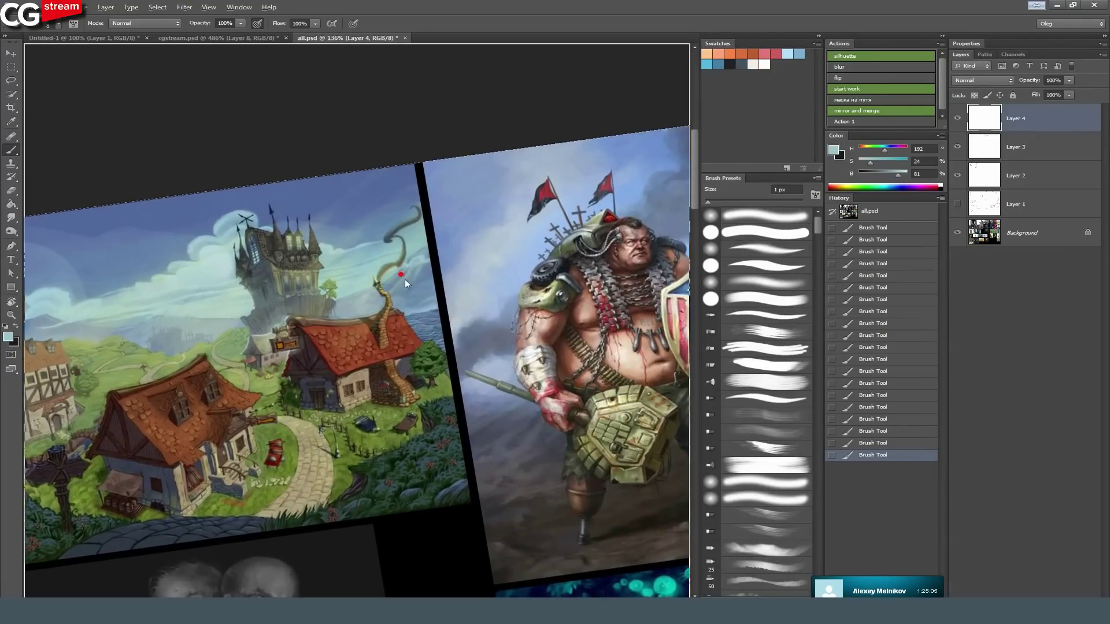
pyautogui.moveTo(406, 283); pyautogui.dragTo(413, 283)
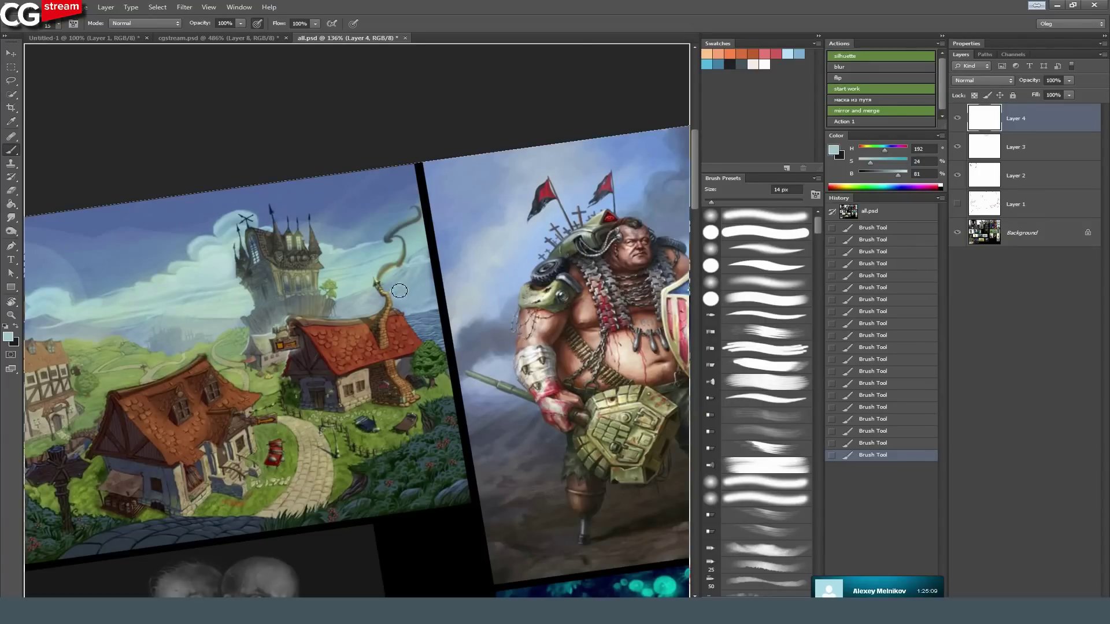
pyautogui.moveTo(445, 334); pyautogui.dragTo(509, 300)
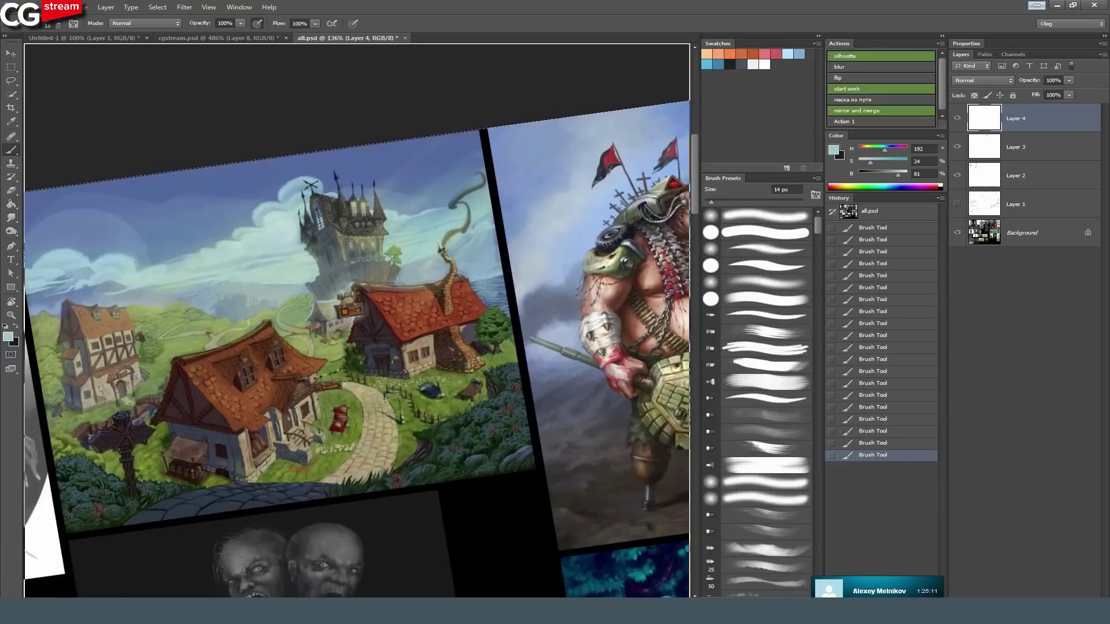
pyautogui.moveTo(310, 351); pyautogui.dragTo(334, 347)
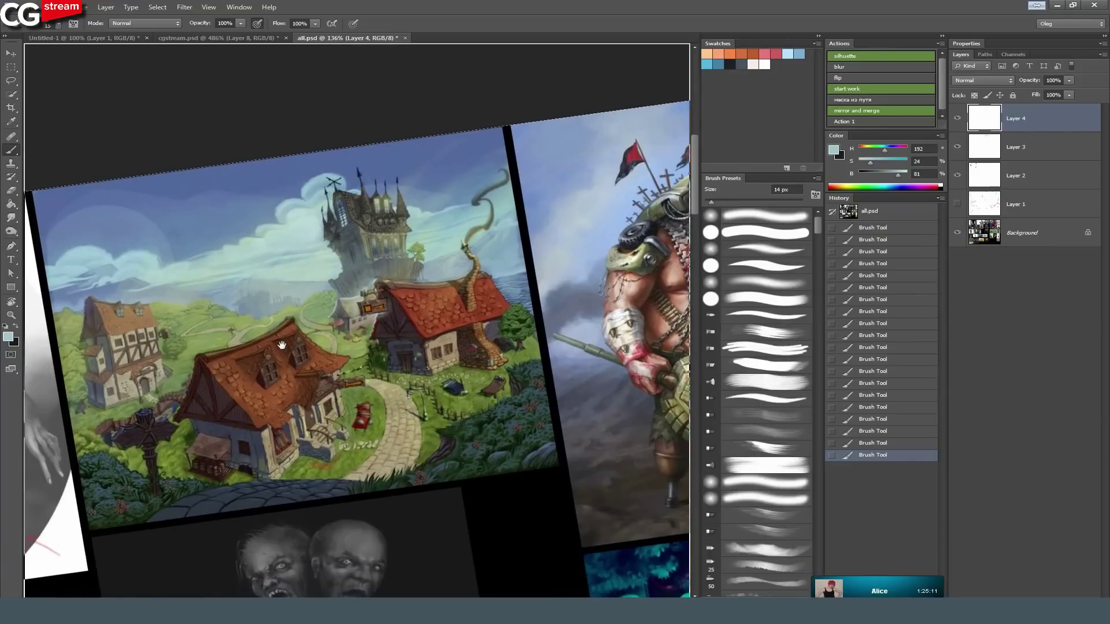
pyautogui.click(847, 185)
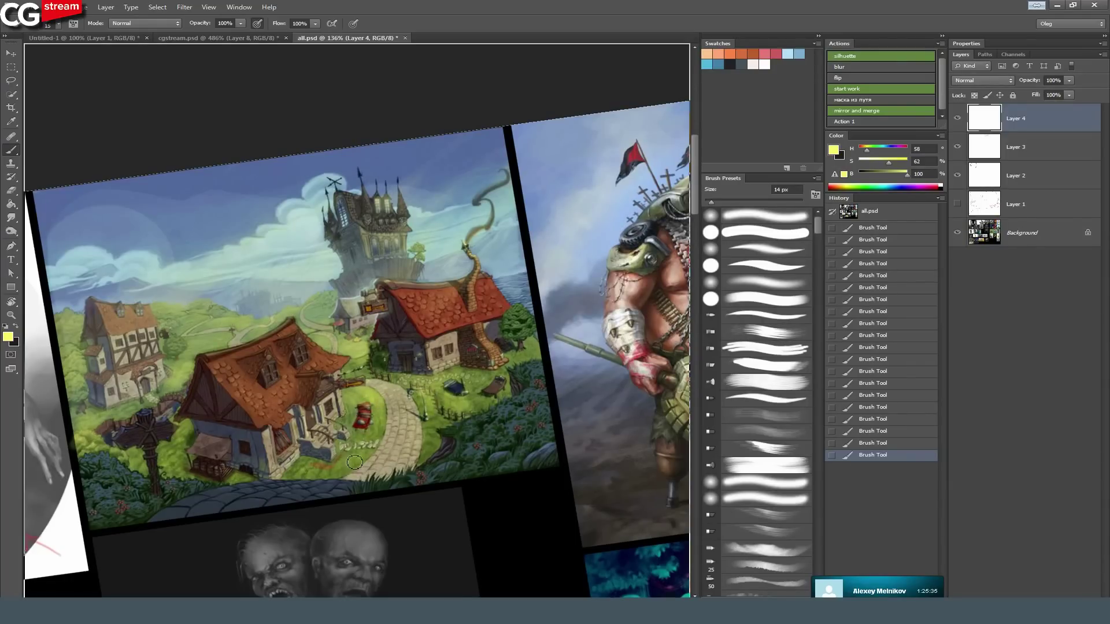
pyautogui.keyDown('alt'); pyautogui.click(419, 420); pyautogui.keyUp('alt')
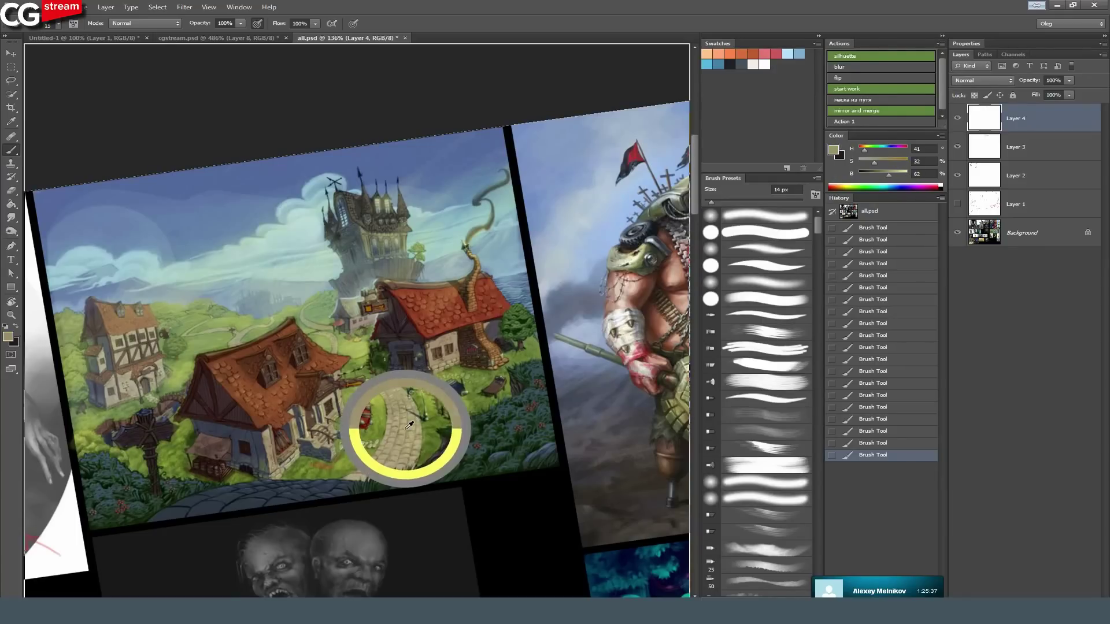
# Set the brush colour to cyan (H 184, S 62, B 100) and tint the foreground bushes in both lower corners of the village painting.
pyautogui.click(707, 53)
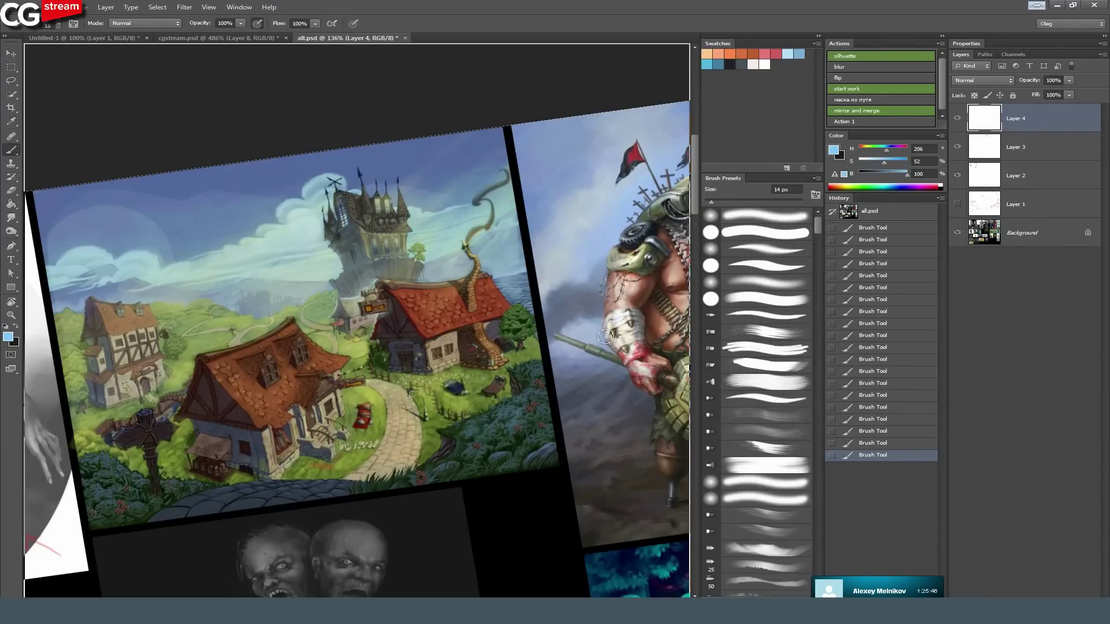
pyautogui.moveTo(889, 148); pyautogui.dragTo(883, 148)
pyautogui.click(889, 162)
pyautogui.moveTo(474, 434); pyautogui.dragTo(518, 408)
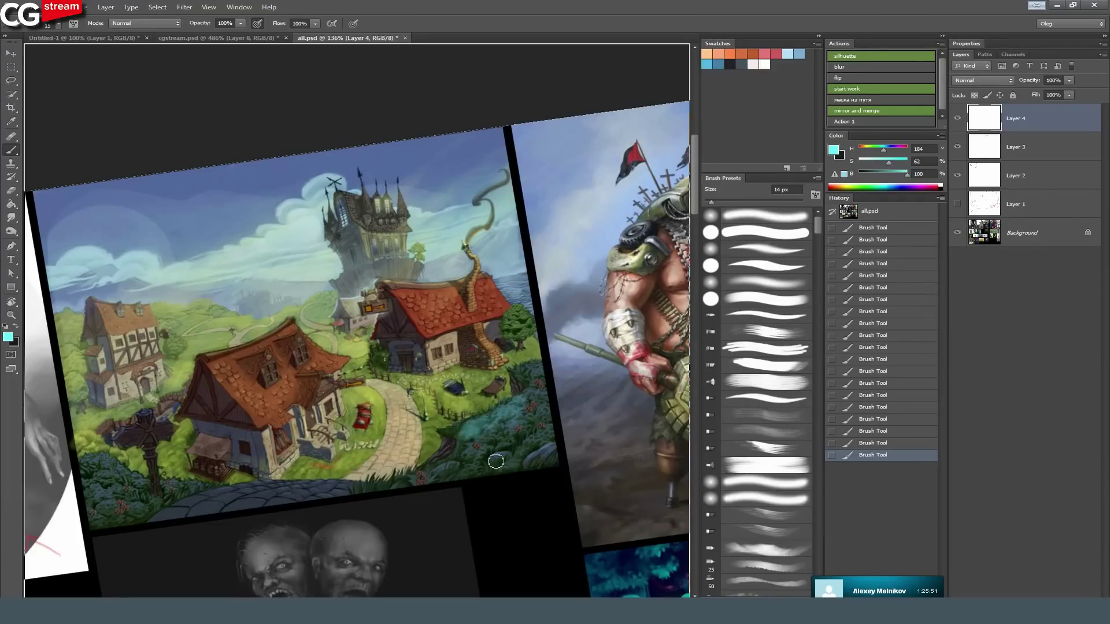
pyautogui.moveTo(194, 492)
pyautogui.mouseDown()
pyautogui.moveTo(148, 511)
pyautogui.moveTo(146, 496)
pyautogui.moveTo(127, 506)
pyautogui.moveTo(125, 485)
pyautogui.moveTo(114, 487)
pyautogui.moveTo(97, 509)
pyautogui.moveTo(152, 512)
pyautogui.moveTo(131, 522)
pyautogui.moveTo(91, 476)
pyautogui.mouseUp()
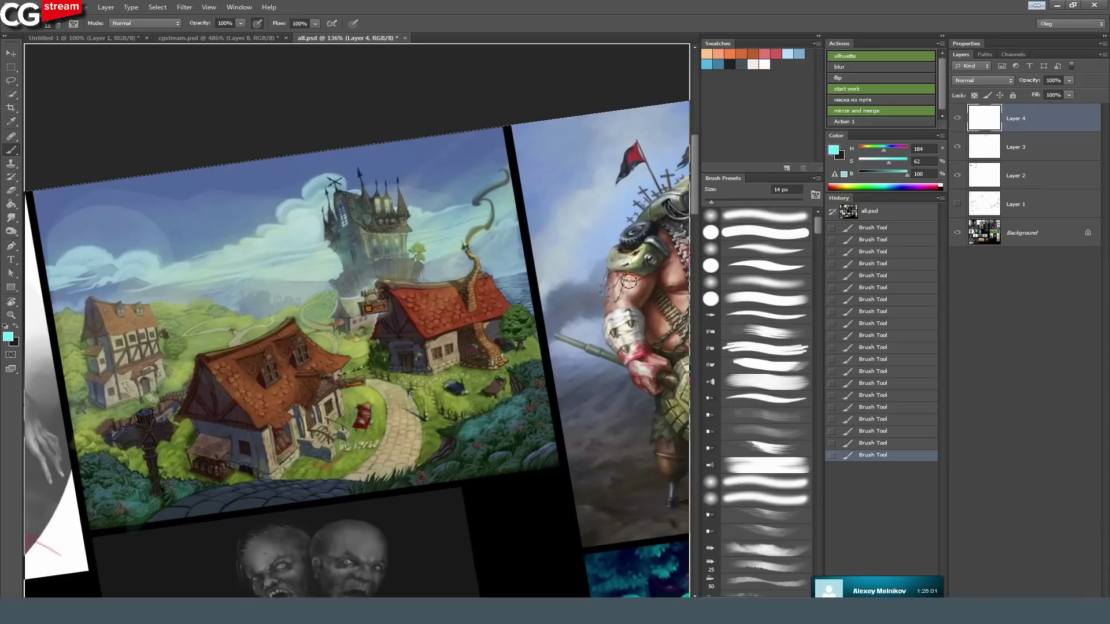
# Compare the village painting with and without its overlays, leaving Layer 3 hidden.
pyautogui.click(959, 129)
pyautogui.click(959, 129)
pyautogui.click(958, 130)
pyautogui.click(959, 132)
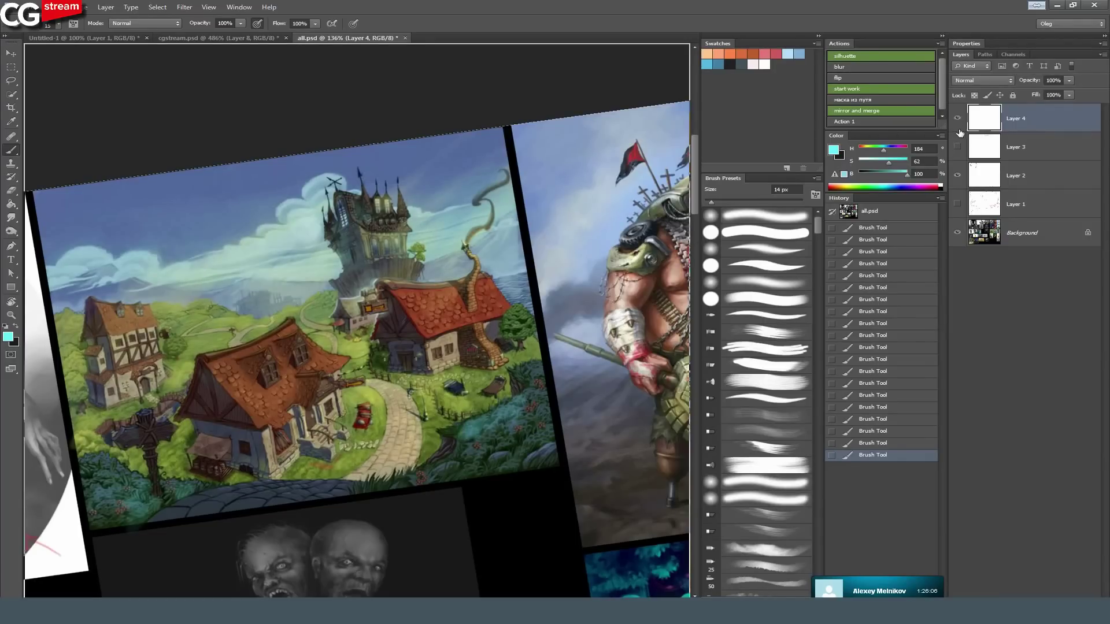
# Rotate the canvas view until the warrior painting stands upright, with Layer 2 hidden and Layer 1 shown.
pyautogui.moveTo(466, 261)
pyautogui.mouseDown()
pyautogui.moveTo(426, 231)
pyautogui.moveTo(474, 263)
pyautogui.mouseUp()
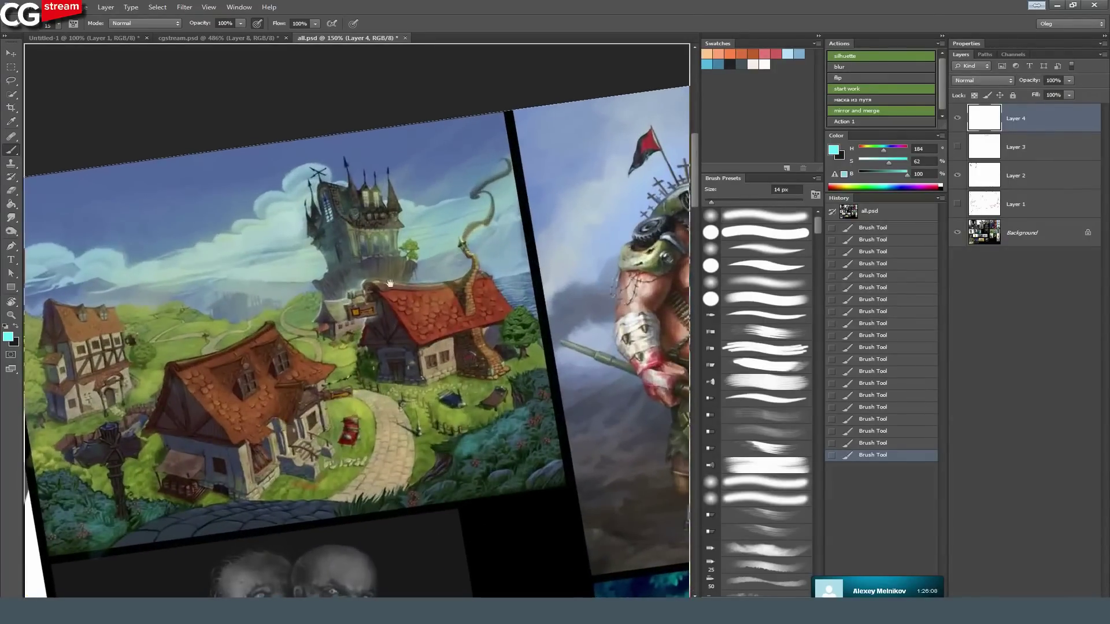
pyautogui.moveTo(399, 297); pyautogui.dragTo(404, 293)
pyautogui.scroll(-5, 404, 293)
pyautogui.scroll(7, 400, 342)
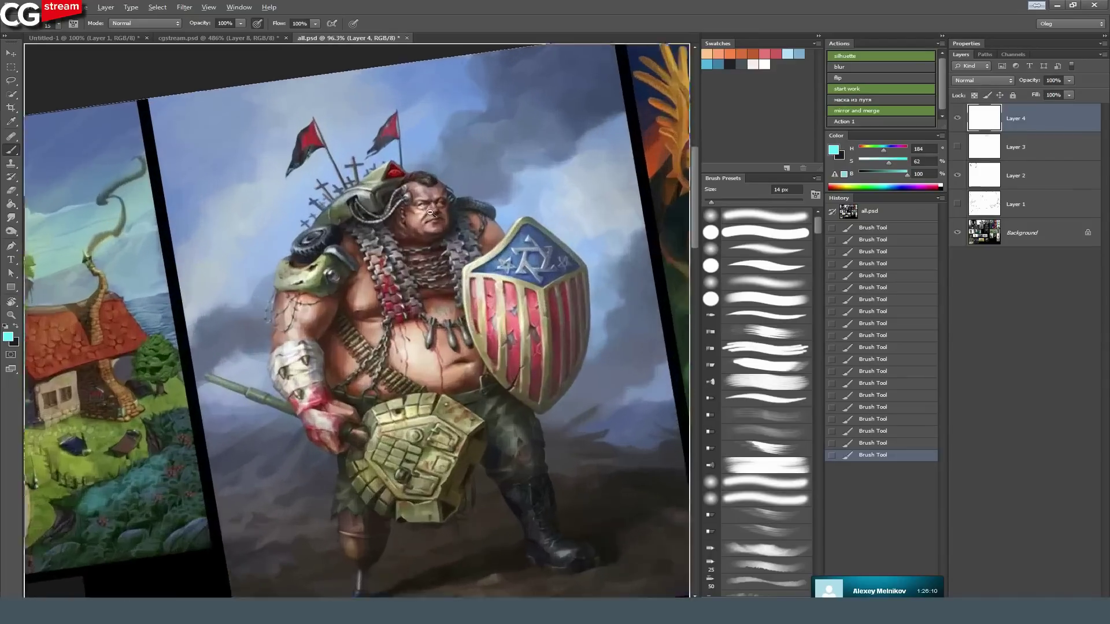
pyautogui.moveTo(400, 342); pyautogui.dragTo(356, 290)
pyautogui.press('r')
pyautogui.moveTo(500, 309); pyautogui.dragTo(501, 333)
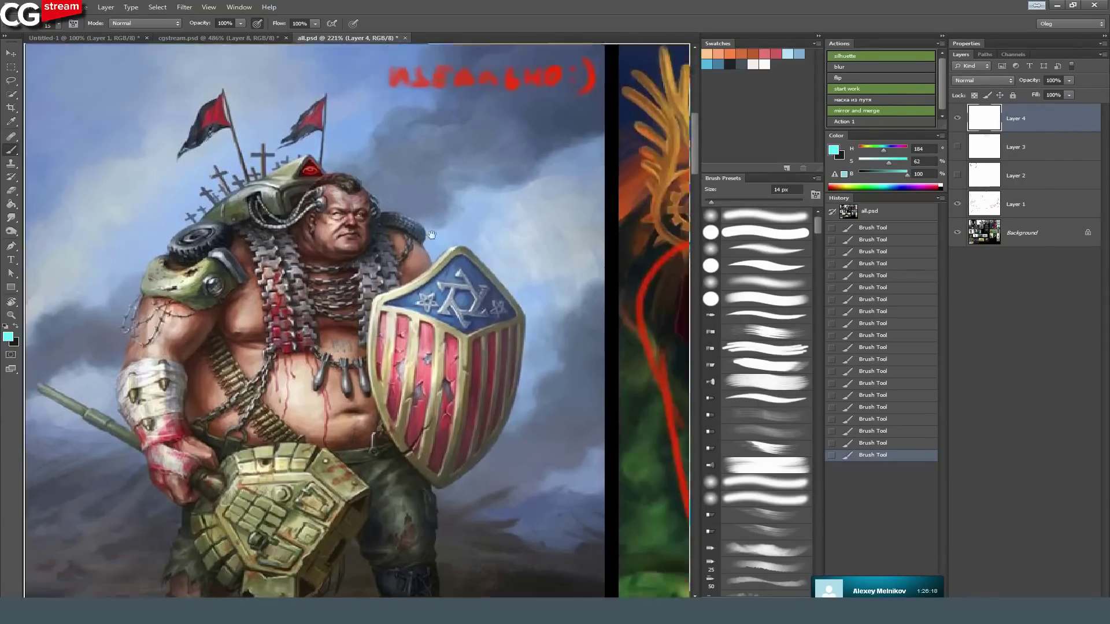
# Examine the warrior painting closely, from the flags and shield to the boots and the background.
pyautogui.moveTo(470, 248); pyautogui.dragTo(402, 302)
pyautogui.moveTo(402, 302); pyautogui.dragTo(492, 55)
pyautogui.moveTo(402, 91); pyautogui.dragTo(386, 364)
pyautogui.moveTo(409, 294); pyautogui.dragTo(290, 165)
pyautogui.moveTo(326, 366); pyautogui.dragTo(384, 280)
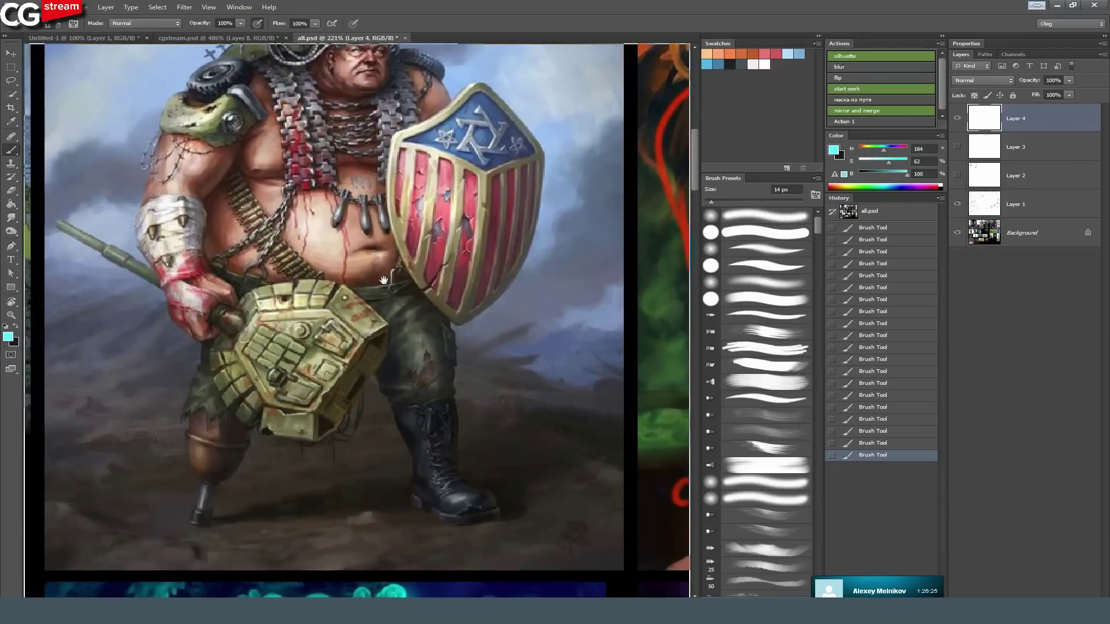
pyautogui.moveTo(411, 354); pyautogui.dragTo(403, 328)
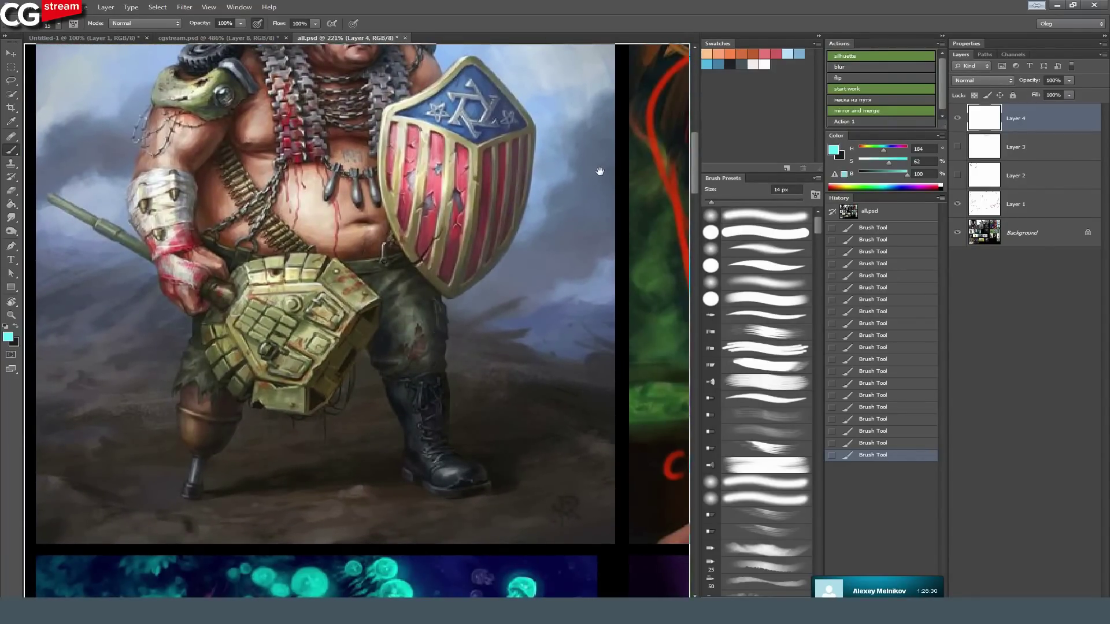
pyautogui.moveTo(600, 171); pyautogui.dragTo(593, 274)
pyautogui.moveTo(587, 313); pyautogui.dragTo(585, 313)
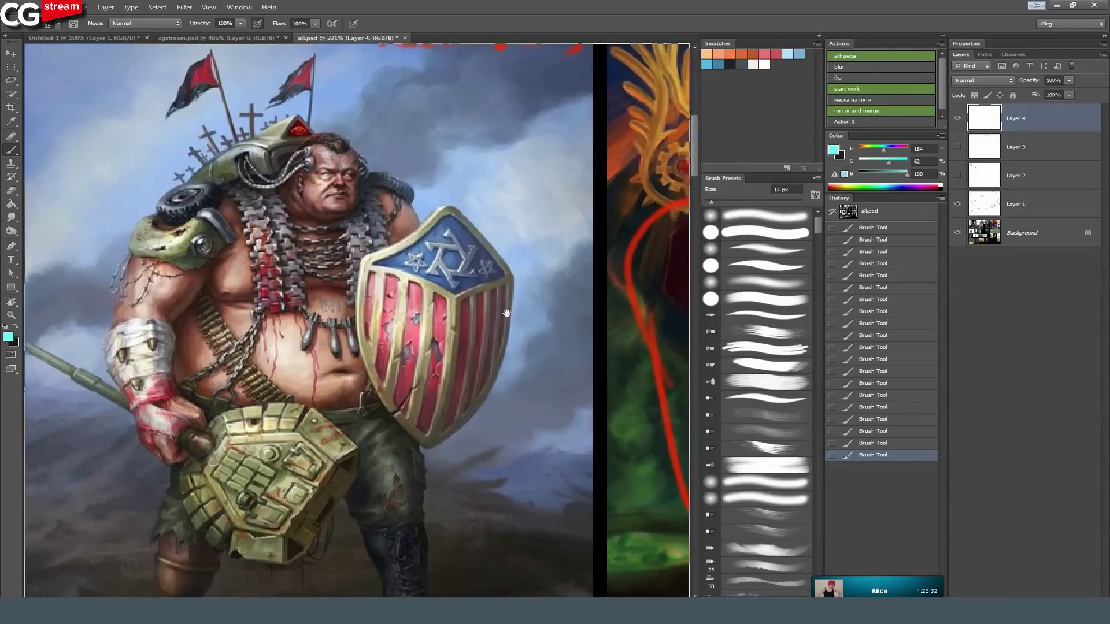
pyautogui.moveTo(511, 300); pyautogui.dragTo(442, 274)
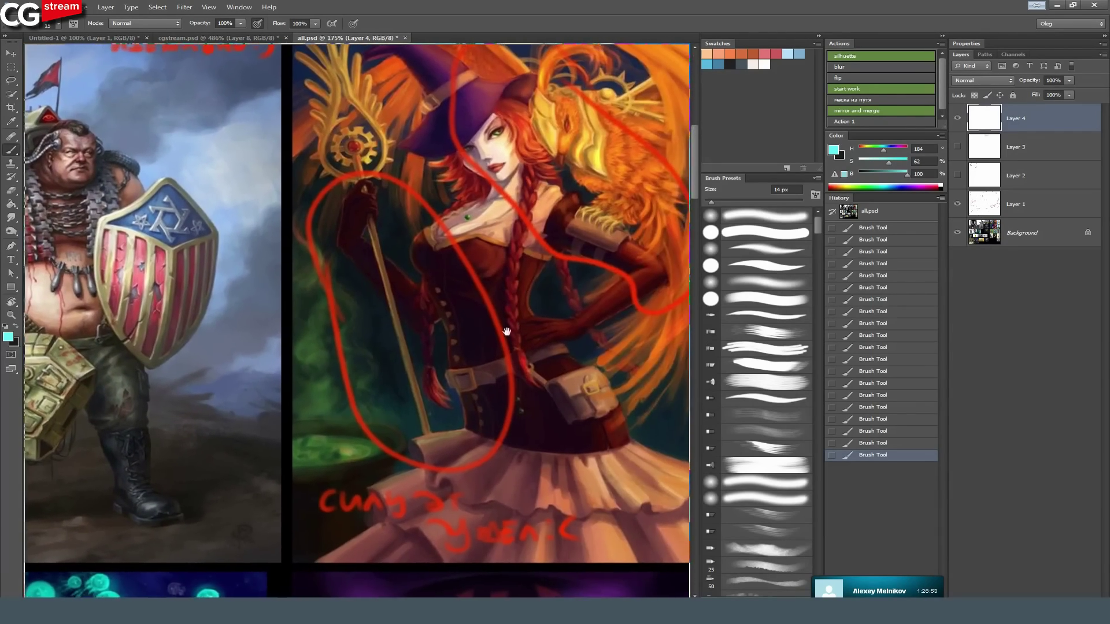
# Write the grade "5+" in cyan beside the warrior's boot.
pyautogui.moveTo(439, 313)
pyautogui.mouseDown()
pyautogui.moveTo(591, 344)
pyautogui.moveTo(725, 349)
pyautogui.mouseUp()
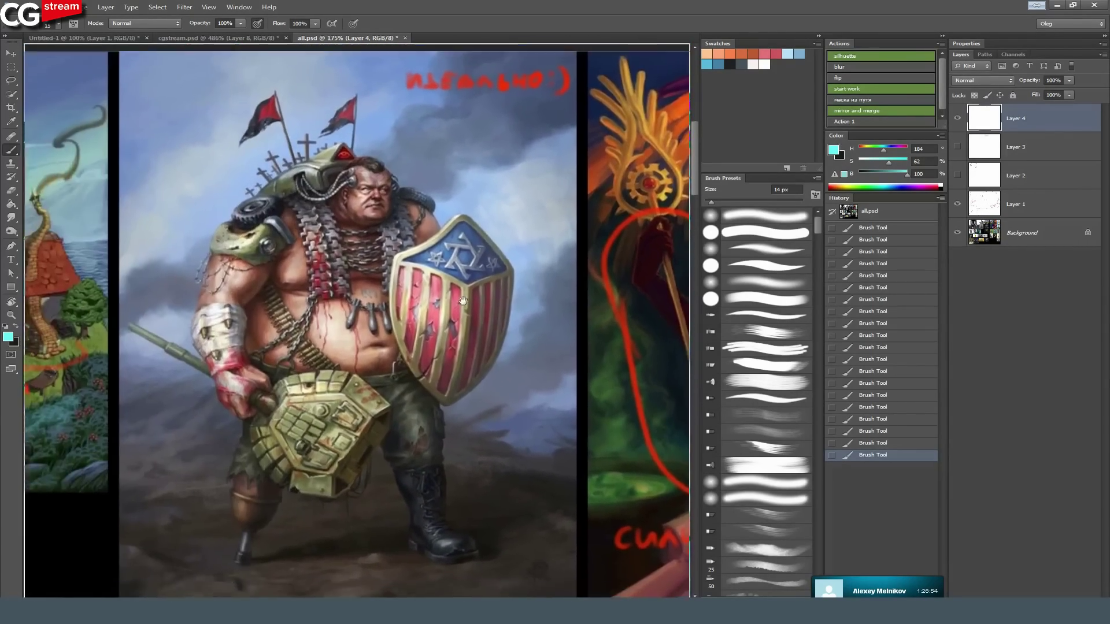
pyautogui.moveTo(473, 446); pyautogui.dragTo(452, 403)
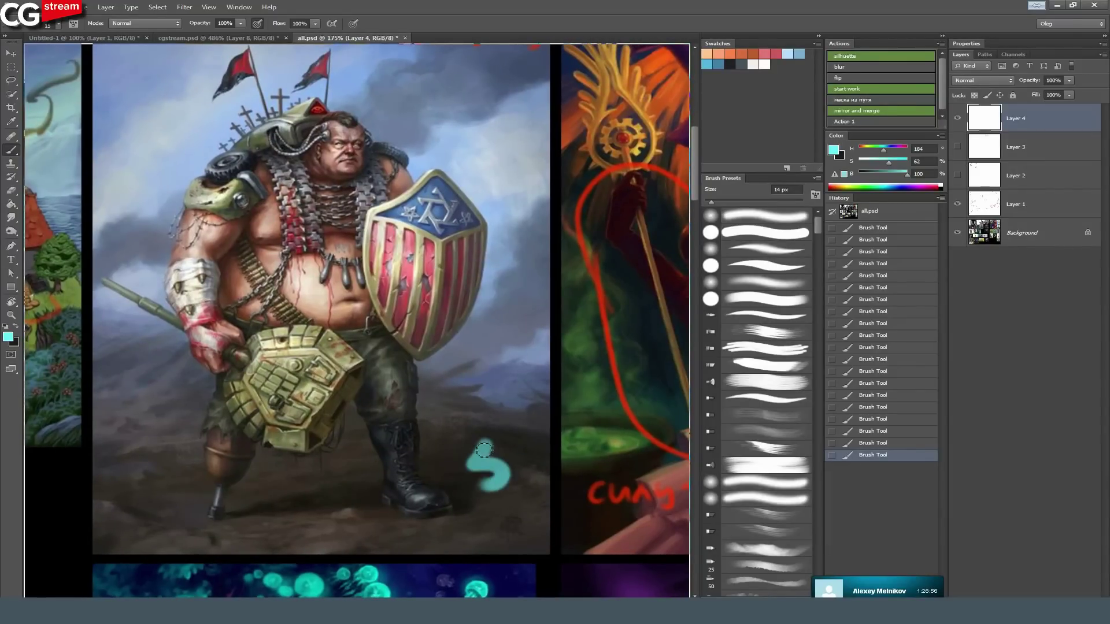
pyautogui.moveTo(625, 296)
pyautogui.mouseDown()
pyautogui.moveTo(352, 270)
pyautogui.moveTo(315, 315)
pyautogui.moveTo(327, 337)
pyautogui.mouseUp()
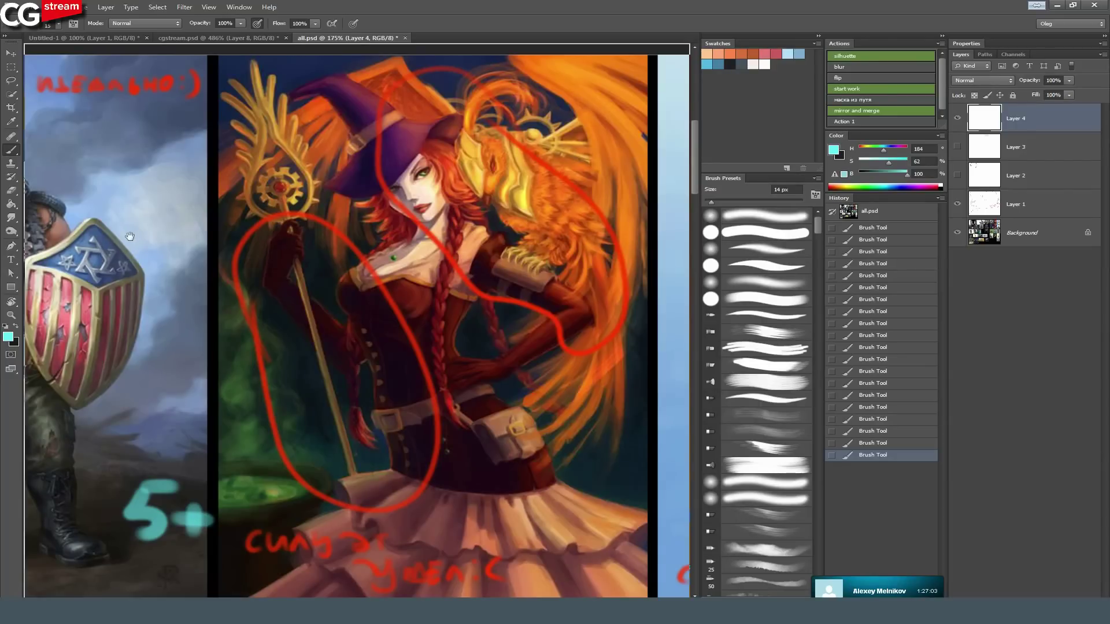
# Hide Layer 1 and brush saturated red (H 0, S 80, B 100) over the roofs of the village houses.
pyautogui.moveTo(108, 280); pyautogui.dragTo(320, 357)
pyautogui.click(958, 204)
pyautogui.moveTo(503, 270); pyautogui.dragTo(535, 294)
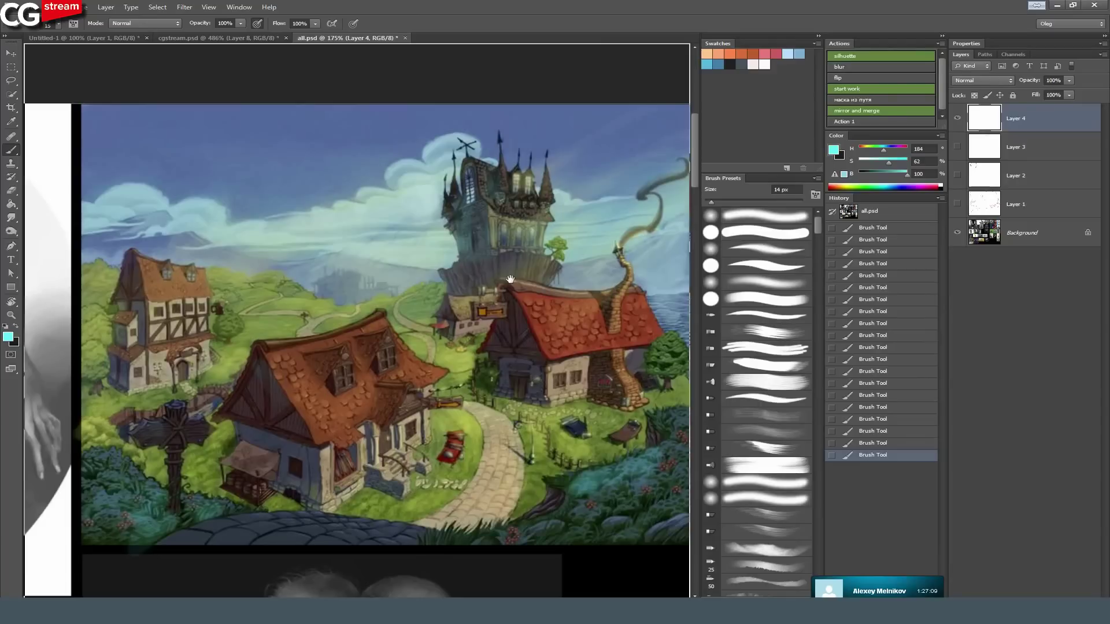
pyautogui.moveTo(865, 148); pyautogui.dragTo(897, 161)
pyautogui.moveTo(545, 315)
pyautogui.mouseDown()
pyautogui.moveTo(554, 335)
pyautogui.moveTo(590, 326)
pyautogui.moveTo(600, 336)
pyautogui.moveTo(568, 344)
pyautogui.moveTo(582, 341)
pyautogui.moveTo(550, 328)
pyautogui.moveTo(601, 340)
pyautogui.moveTo(643, 333)
pyautogui.moveTo(609, 301)
pyautogui.mouseUp()
pyautogui.moveTo(369, 417)
pyautogui.mouseDown()
pyautogui.moveTo(345, 416)
pyautogui.moveTo(310, 387)
pyautogui.moveTo(321, 429)
pyautogui.moveTo(393, 370)
pyautogui.moveTo(428, 379)
pyautogui.moveTo(409, 365)
pyautogui.moveTo(355, 409)
pyautogui.moveTo(370, 384)
pyautogui.moveTo(341, 381)
pyautogui.mouseUp()
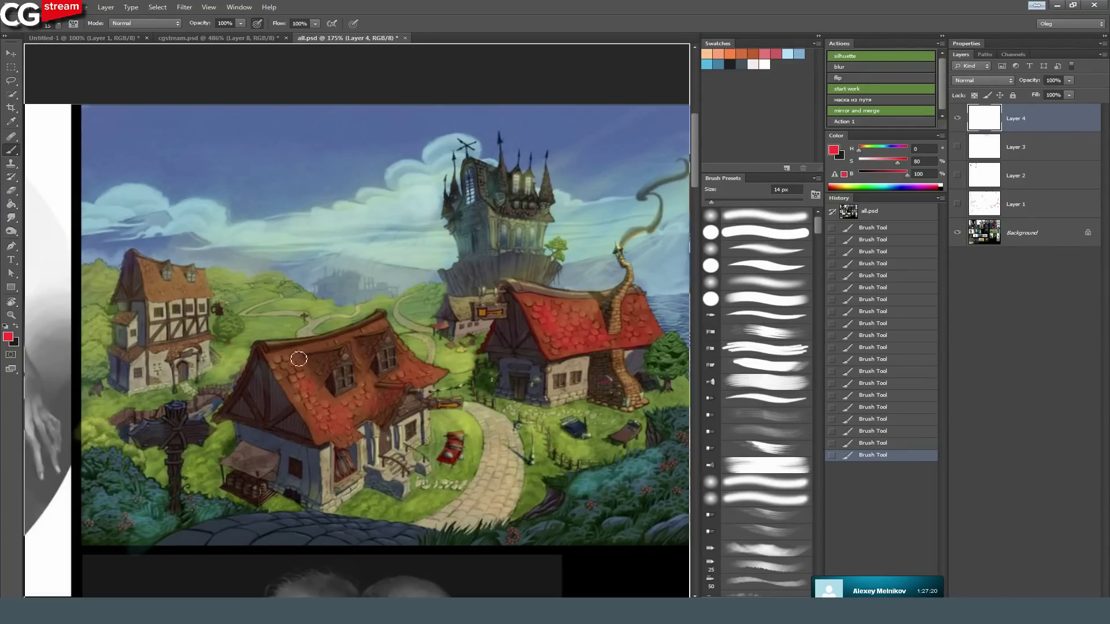
pyautogui.moveTo(149, 278); pyautogui.dragTo(184, 285)
# Set the brush colour to magenta (H 326, S 80, B 100) and tint the castle, house walls and market awning.
pyautogui.click(864, 147)
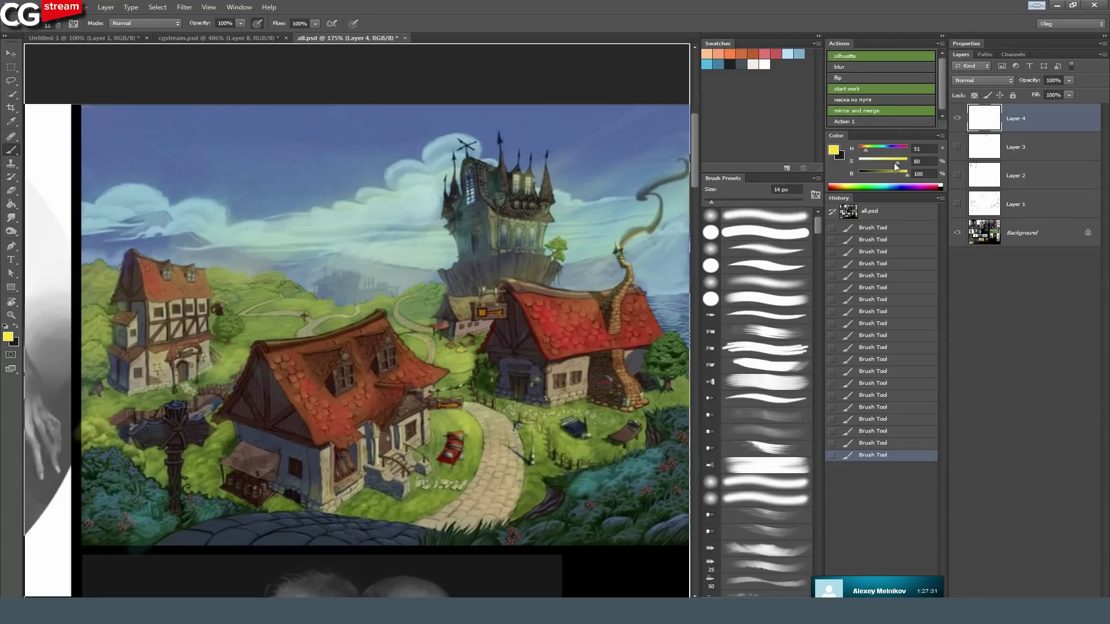
pyautogui.click(903, 148)
pyautogui.moveTo(494, 201); pyautogui.dragTo(518, 200)
pyautogui.moveTo(139, 295)
pyautogui.mouseDown()
pyautogui.moveTo(137, 279)
pyautogui.moveTo(133, 289)
pyautogui.mouseUp()
pyautogui.moveTo(189, 340); pyautogui.dragTo(144, 355)
pyautogui.moveTo(254, 474)
pyautogui.mouseDown()
pyautogui.moveTo(271, 462)
pyautogui.moveTo(239, 456)
pyautogui.mouseUp()
pyautogui.moveTo(498, 290); pyautogui.dragTo(475, 289)
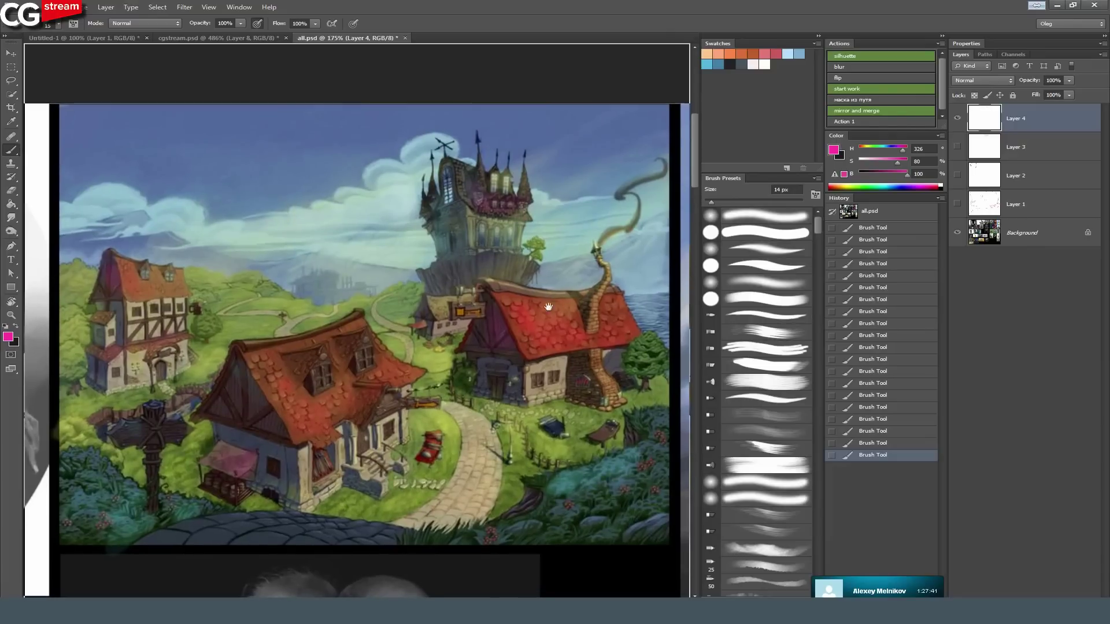
pyautogui.moveTo(571, 253); pyautogui.dragTo(432, 244)
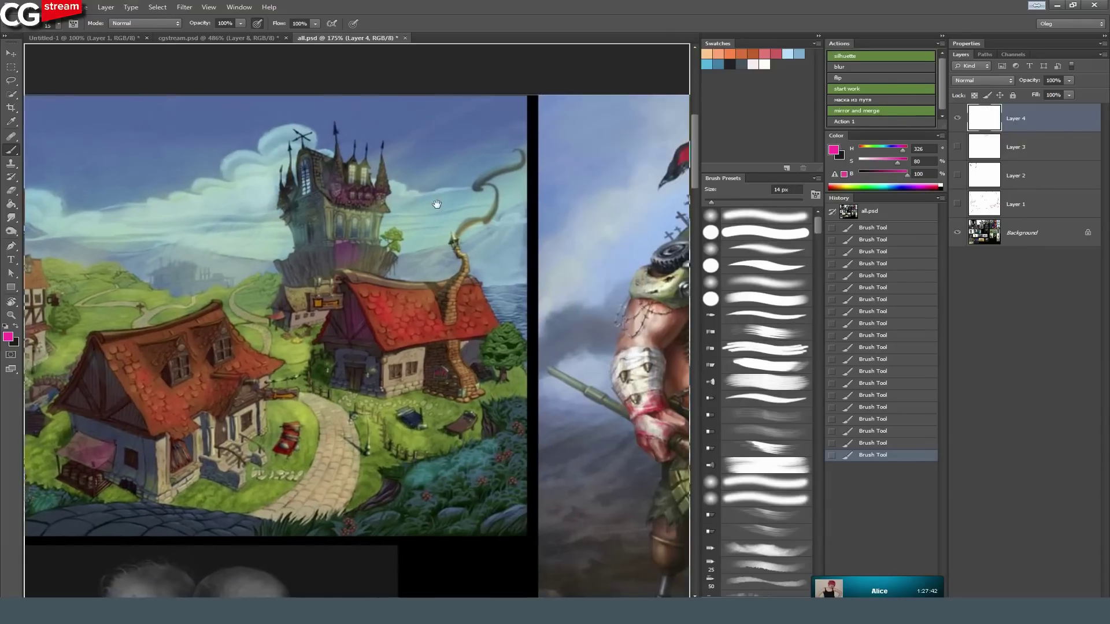
pyautogui.moveTo(508, 461)
pyautogui.mouseDown()
pyautogui.moveTo(513, 446)
pyautogui.moveTo(493, 483)
pyautogui.moveTo(476, 486)
pyautogui.mouseUp()
# Hide Layer 4 and the Layer 1 markup over the witch painting, and add a new layer.
pyautogui.moveTo(567, 272)
pyautogui.mouseDown()
pyautogui.moveTo(128, 200)
pyautogui.moveTo(107, 183)
pyautogui.mouseUp()
pyautogui.moveTo(579, 309); pyautogui.dragTo(66, 329)
pyautogui.moveTo(357, 249); pyautogui.dragTo(537, 306)
pyautogui.click(957, 205)
pyautogui.moveTo(416, 395)
pyautogui.mouseDown()
pyautogui.moveTo(385, 306)
pyautogui.moveTo(400, 379)
pyautogui.moveTo(425, 338)
pyautogui.mouseUp()
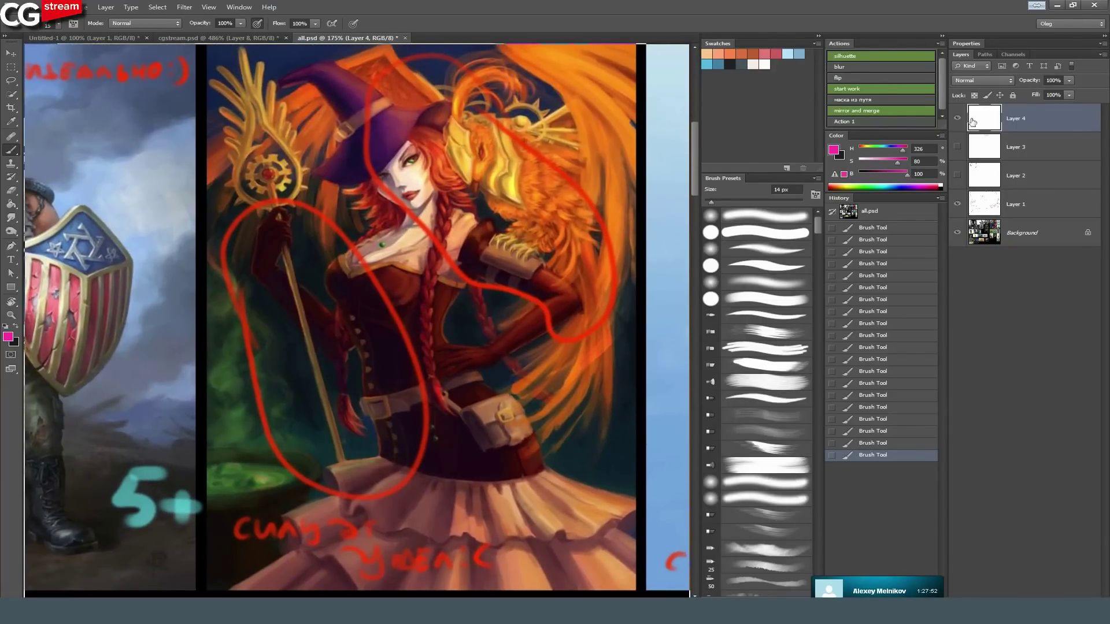
pyautogui.click(958, 119)
pyautogui.click(958, 204)
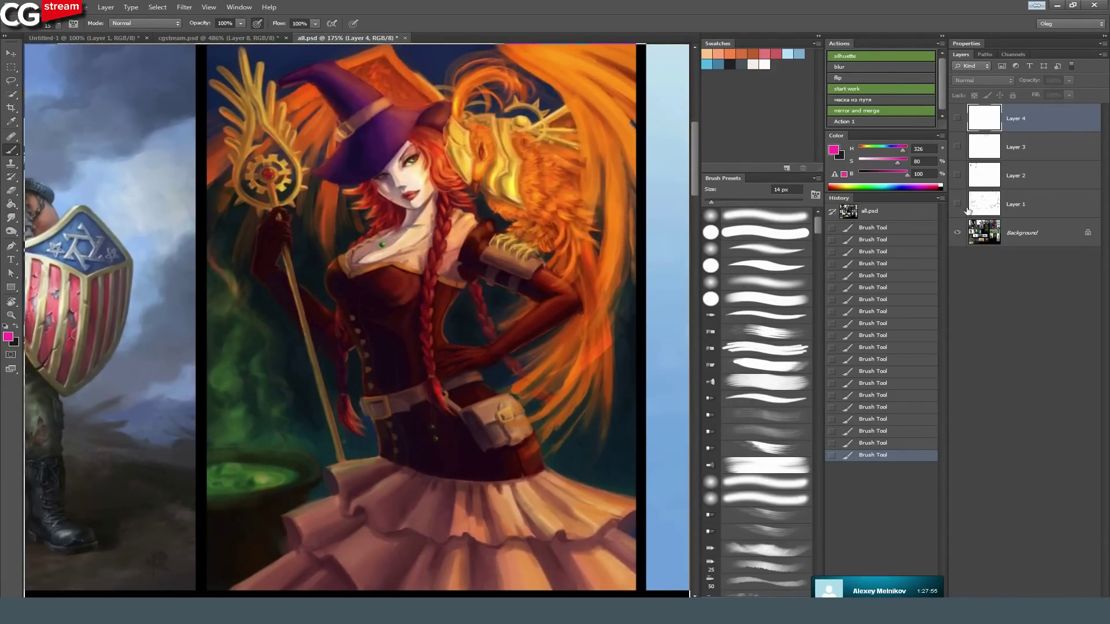
pyautogui.click(957, 204)
pyautogui.click(958, 204)
pyautogui.hotkey('ctrl', 'shift', 'alt', 'n')
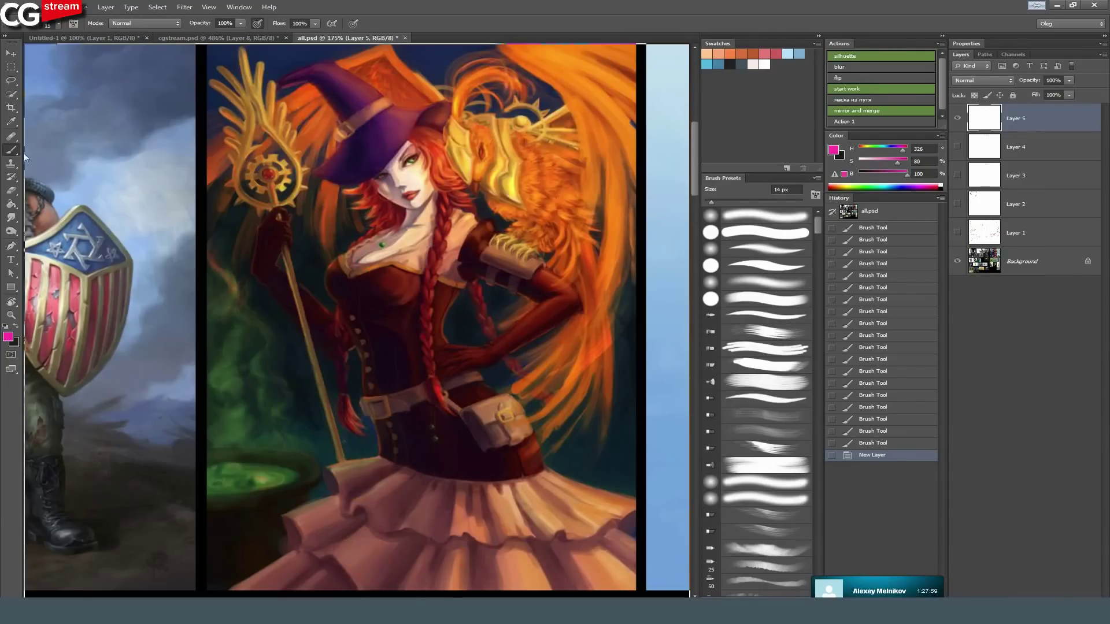
# Lasso the phoenix and background behind the witch, following her hat, arm and pouch, and include the wing area beside the staff.
pyautogui.click(13, 81)
pyautogui.moveTo(345, 70); pyautogui.dragTo(372, 86)
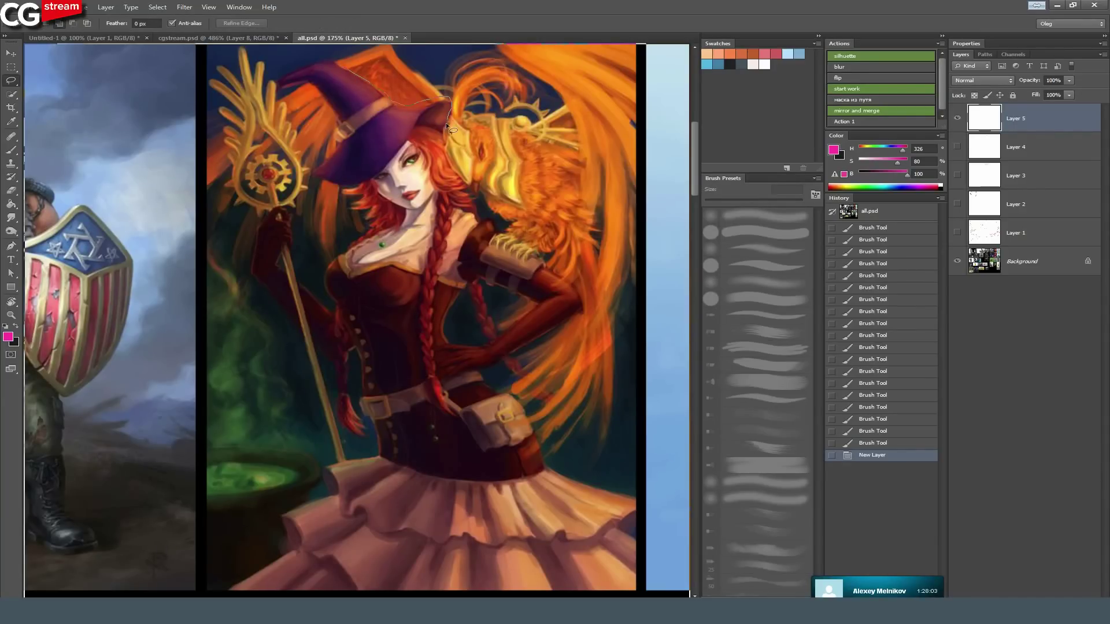
pyautogui.moveTo(475, 214); pyautogui.dragTo(496, 229)
pyautogui.moveTo(570, 322)
pyautogui.mouseDown()
pyautogui.moveTo(483, 376)
pyautogui.moveTo(508, 393)
pyautogui.mouseUp()
pyautogui.moveTo(535, 428)
pyautogui.mouseDown()
pyautogui.moveTo(552, 468)
pyautogui.moveTo(631, 492)
pyautogui.moveTo(649, 142)
pyautogui.moveTo(636, 55)
pyautogui.mouseUp()
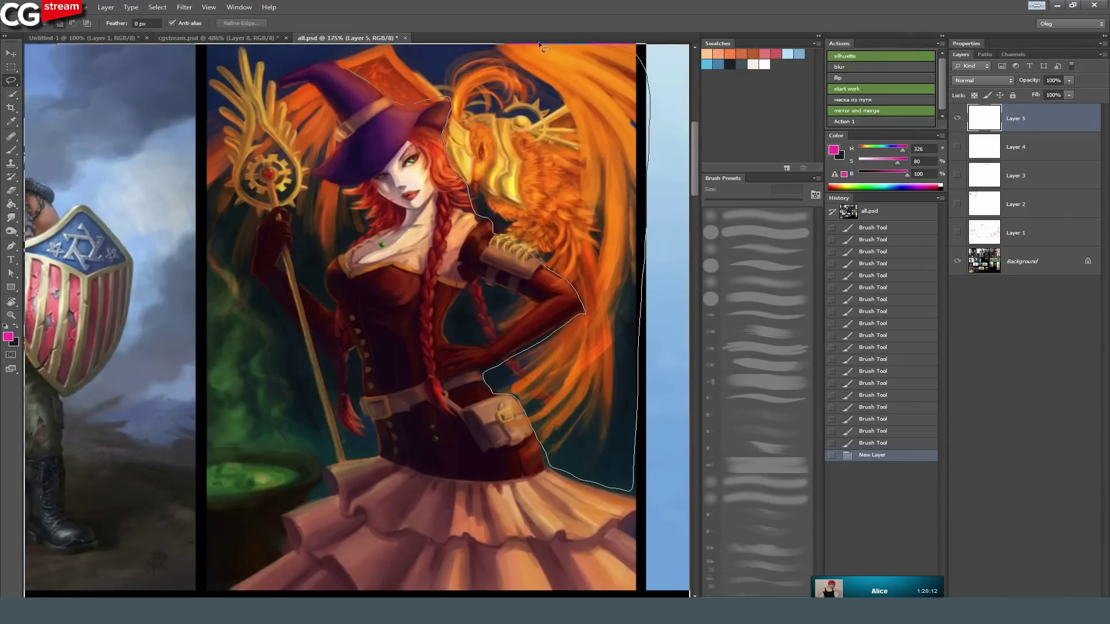
pyautogui.moveTo(400, 39); pyautogui.dragTo(317, 48)
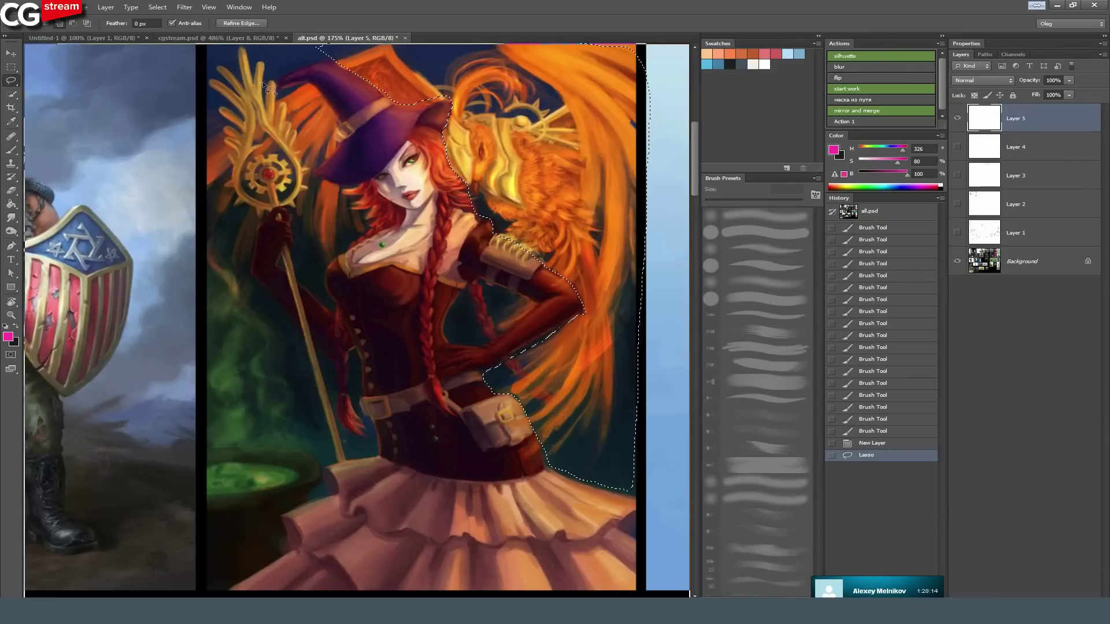
pyautogui.moveTo(279, 85)
pyautogui.mouseDown()
pyautogui.moveTo(300, 81)
pyautogui.moveTo(334, 125)
pyautogui.mouseUp()
pyautogui.moveTo(304, 165)
pyautogui.mouseDown()
pyautogui.moveTo(275, 115)
pyautogui.moveTo(276, 87)
pyautogui.mouseUp()
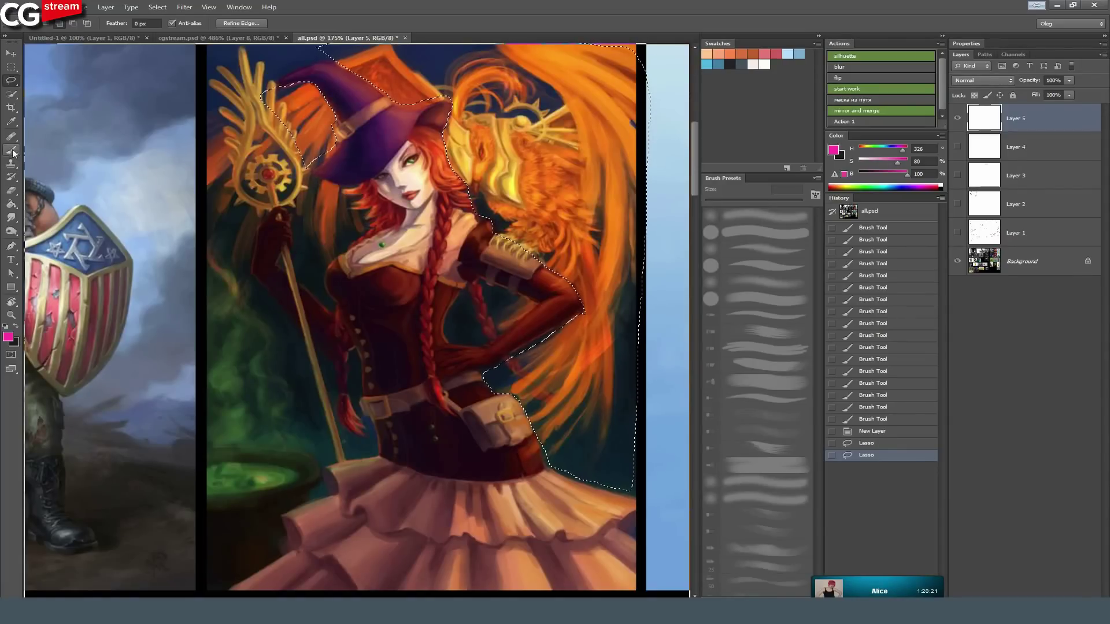
# Brush a yellow glow (H 61, S 67, B 100) over the phoenix and its wings within the selection with a 76 px brush.
pyautogui.click(12, 150)
pyautogui.moveTo(536, 231); pyautogui.dragTo(568, 232)
pyautogui.click(846, 185)
pyautogui.moveTo(490, 202)
pyautogui.mouseDown()
pyautogui.moveTo(467, 136)
pyautogui.moveTo(538, 185)
pyautogui.mouseUp()
pyautogui.moveTo(596, 148)
pyautogui.mouseDown()
pyautogui.moveTo(526, 242)
pyautogui.moveTo(512, 246)
pyautogui.mouseUp()
pyautogui.moveTo(572, 338)
pyautogui.mouseDown()
pyautogui.moveTo(503, 411)
pyautogui.moveTo(593, 335)
pyautogui.mouseUp()
pyautogui.moveTo(590, 289)
pyautogui.mouseDown()
pyautogui.moveTo(537, 142)
pyautogui.moveTo(569, 203)
pyautogui.mouseUp()
pyautogui.moveTo(584, 249); pyautogui.dragTo(587, 202)
pyautogui.moveTo(515, 144); pyautogui.dragTo(537, 124)
pyautogui.moveTo(384, 67); pyautogui.dragTo(399, 84)
pyautogui.moveTo(427, 243)
pyautogui.mouseDown()
pyautogui.moveTo(429, 257)
pyautogui.moveTo(411, 237)
pyautogui.mouseUp()
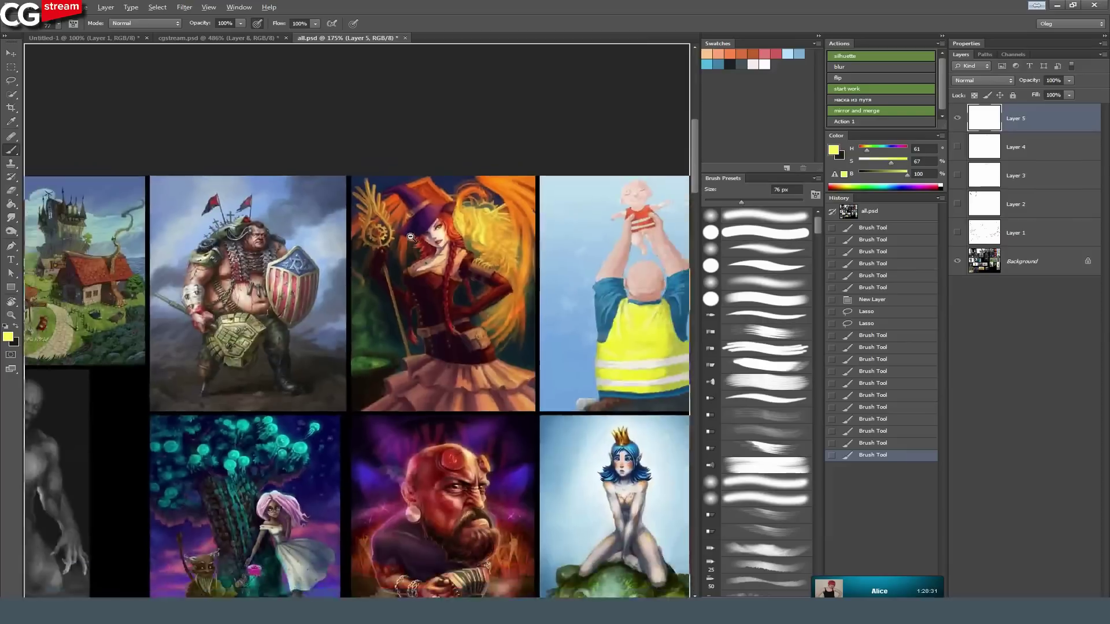
pyautogui.scroll(-2, 404, 231)
pyautogui.scroll(6, 454, 168)
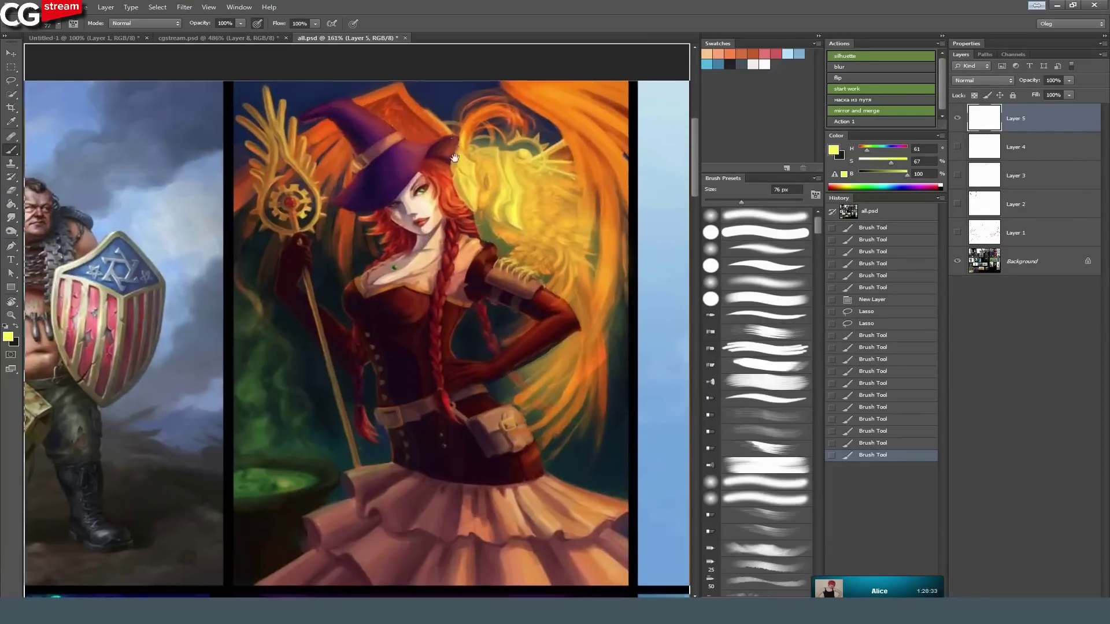
# Extend the yellow glow (H 61, S 67, B 100) over the shapes behind the witch's hat within the selection.
pyautogui.moveTo(455, 158); pyautogui.dragTo(461, 206)
pyautogui.moveTo(381, 139); pyautogui.dragTo(488, 191)
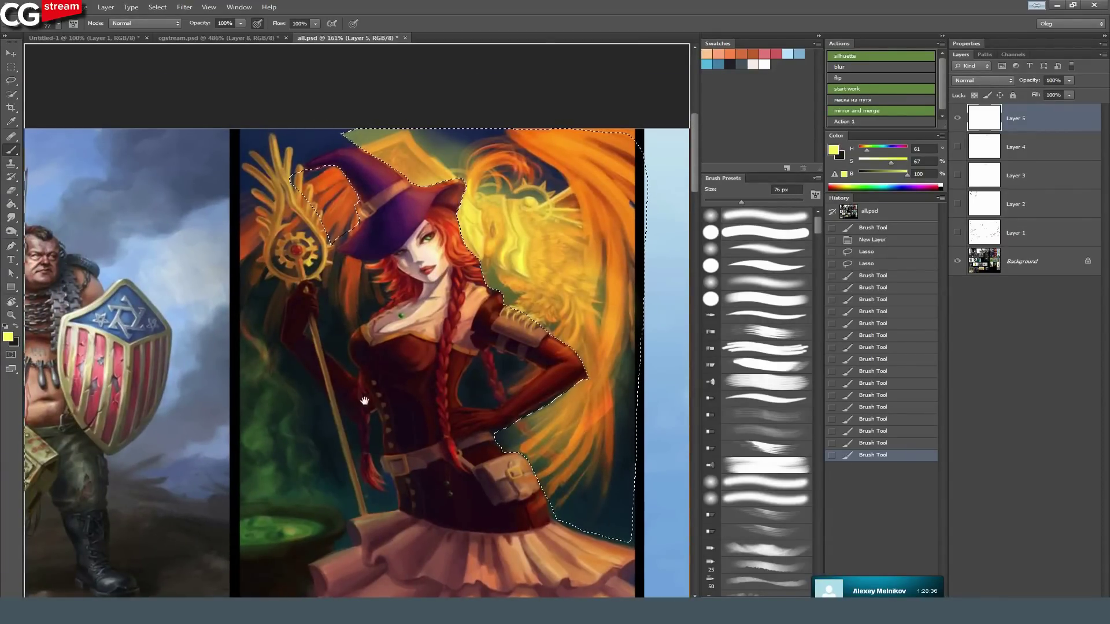
# Lasso the background gap between the witch's staff, forearm and corset, down to the top of the skirt.
pyautogui.scroll(4, 330, 389)
pyautogui.moveTo(350, 362); pyautogui.dragTo(347, 332)
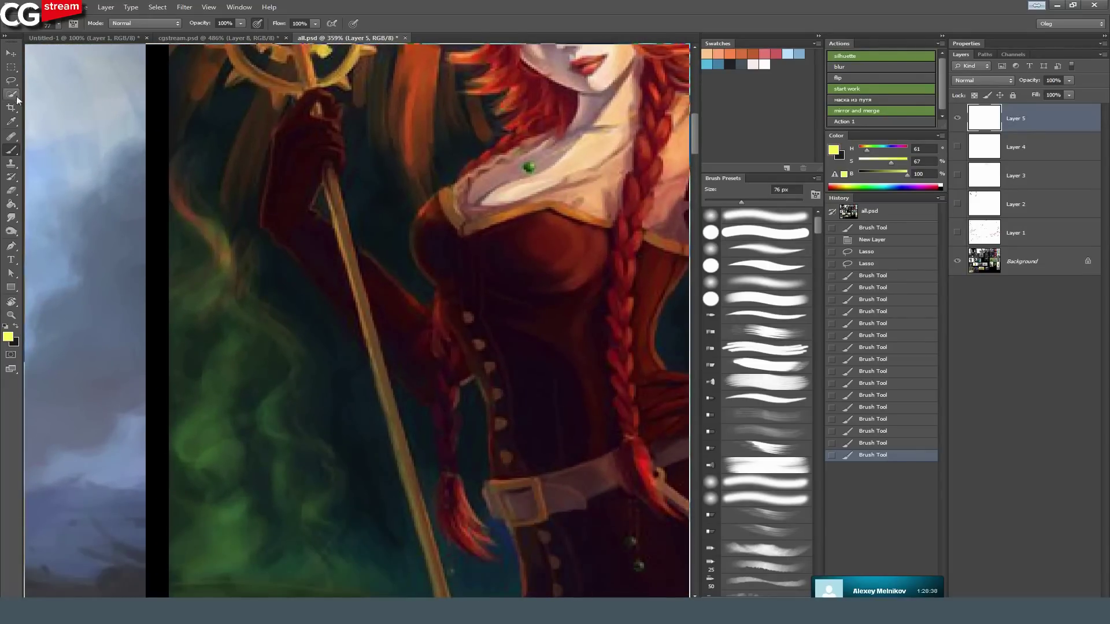
pyautogui.click(11, 80)
pyautogui.moveTo(411, 273); pyautogui.dragTo(400, 246)
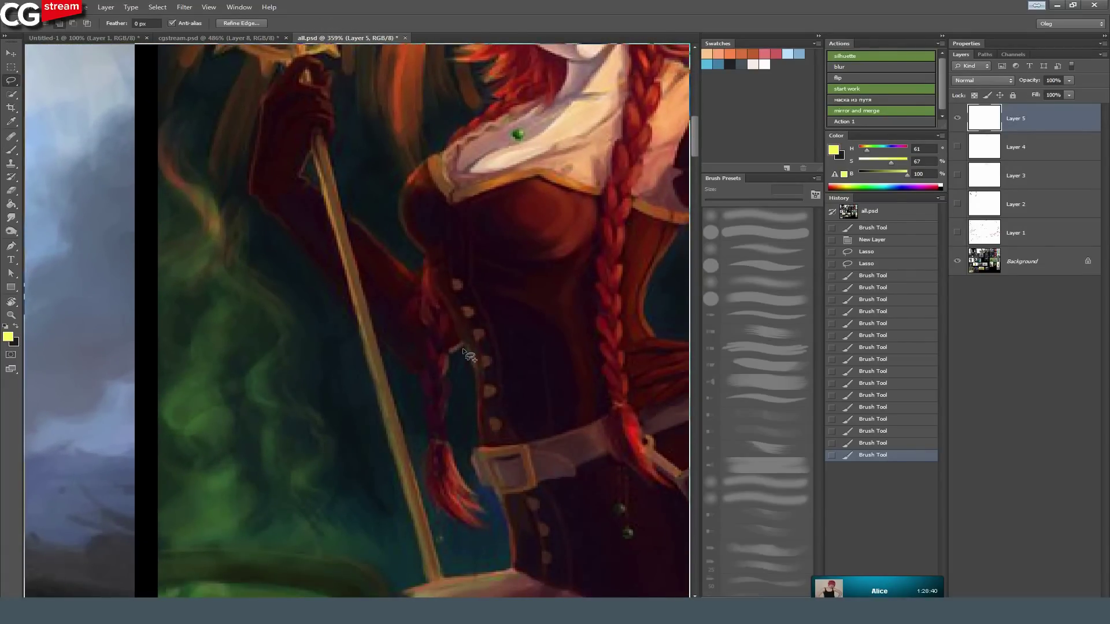
pyautogui.moveTo(464, 347)
pyautogui.mouseDown()
pyautogui.moveTo(484, 433)
pyautogui.moveTo(478, 465)
pyautogui.moveTo(507, 569)
pyautogui.mouseUp()
pyautogui.moveTo(431, 529); pyautogui.dragTo(413, 458)
pyautogui.moveTo(455, 355); pyautogui.dragTo(458, 342)
pyautogui.moveTo(297, 317)
pyautogui.mouseDown()
pyautogui.moveTo(268, 193)
pyautogui.moveTo(297, 253)
pyautogui.mouseUp()
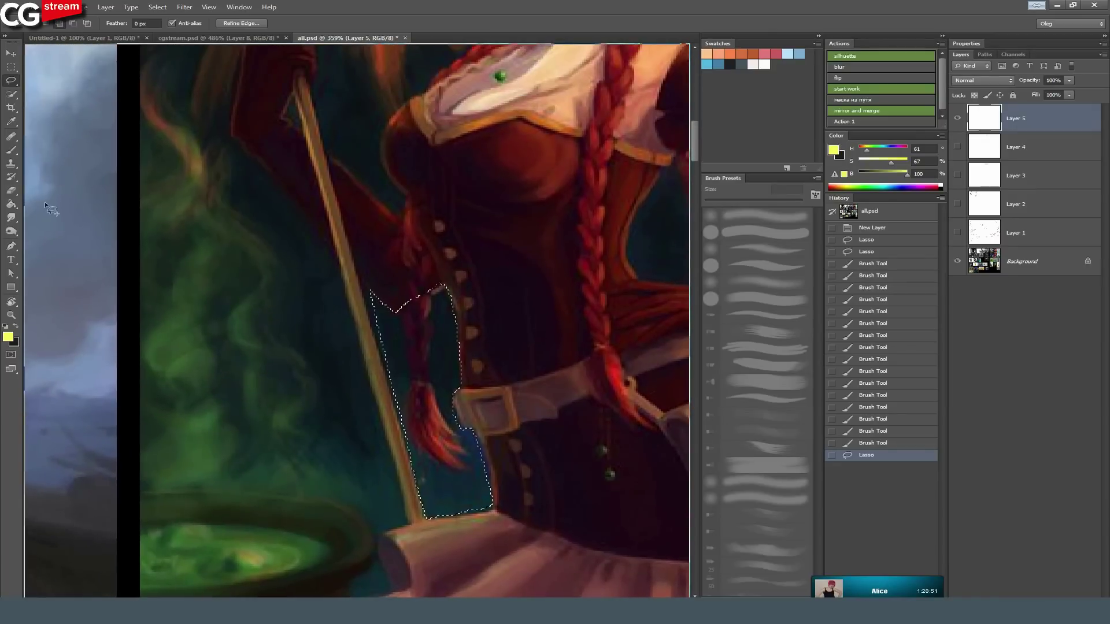
# Sample an olive green (H 87, S 53, B 30) near the cauldron and brush it over the selected gap beside the corset.
pyautogui.click(11, 150)
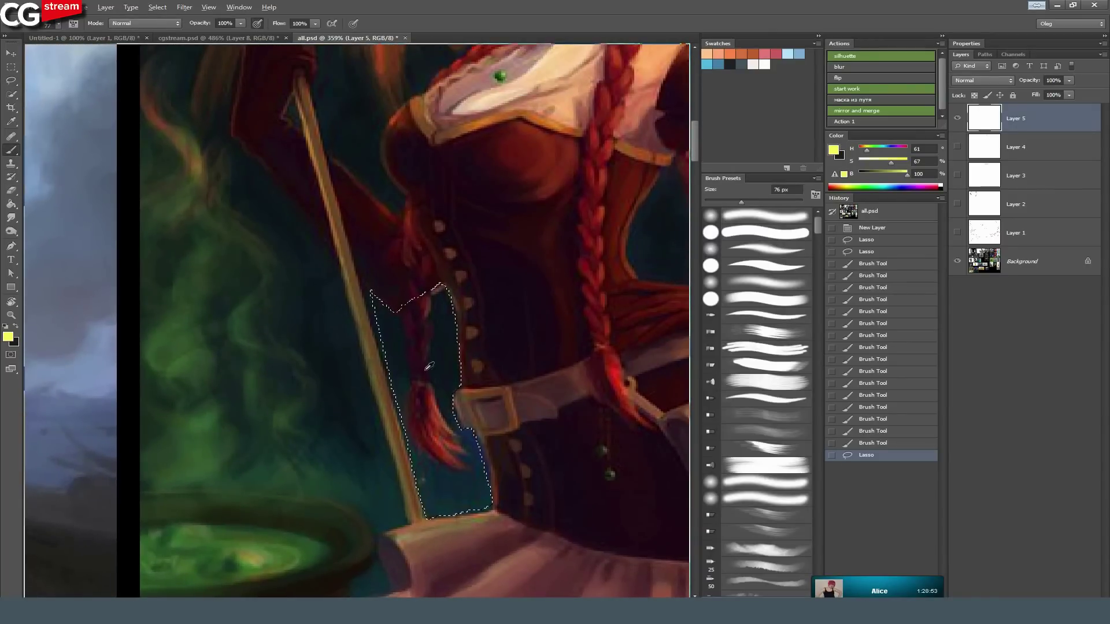
pyautogui.keyDown('alt'); pyautogui.click(200, 498); pyautogui.keyUp('alt')
pyautogui.keyDown('alt'); pyautogui.click(285, 487); pyautogui.keyUp('alt')
pyautogui.moveTo(422, 323)
pyautogui.mouseDown()
pyautogui.moveTo(405, 404)
pyautogui.moveTo(405, 359)
pyautogui.moveTo(424, 399)
pyautogui.mouseUp()
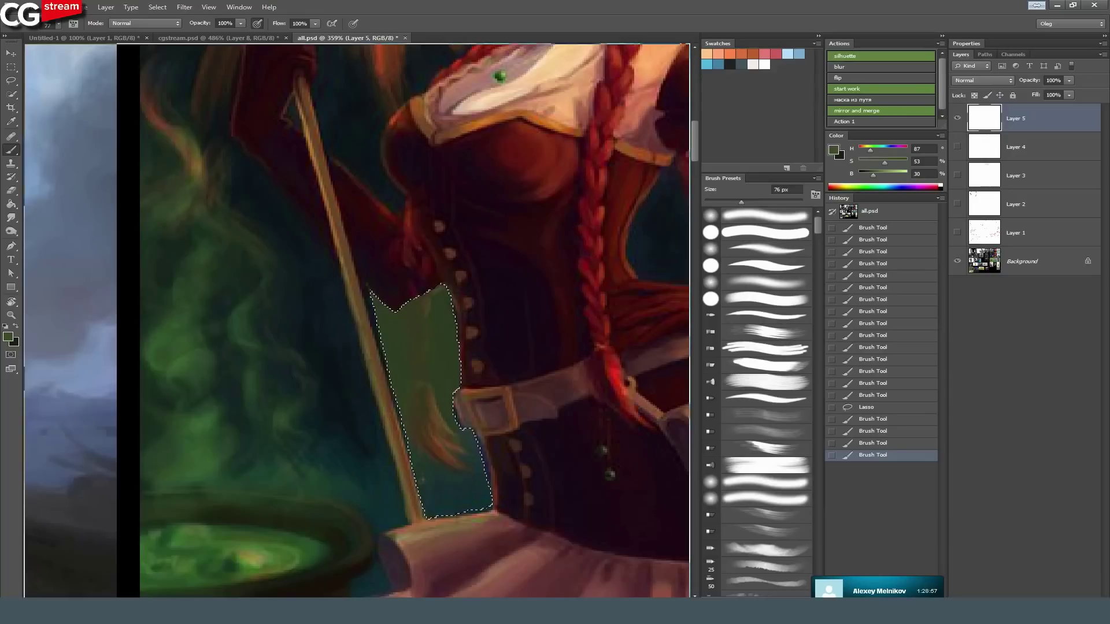
# Lasso the smoky background between the staff and the cauldron, and tint it with the same olive green brush.
pyautogui.press('l')
pyautogui.moveTo(233, 134); pyautogui.dragTo(334, 264)
pyautogui.moveTo(393, 464)
pyautogui.mouseDown()
pyautogui.moveTo(408, 525)
pyautogui.moveTo(255, 468)
pyautogui.moveTo(165, 260)
pyautogui.mouseUp()
pyautogui.click(10, 150)
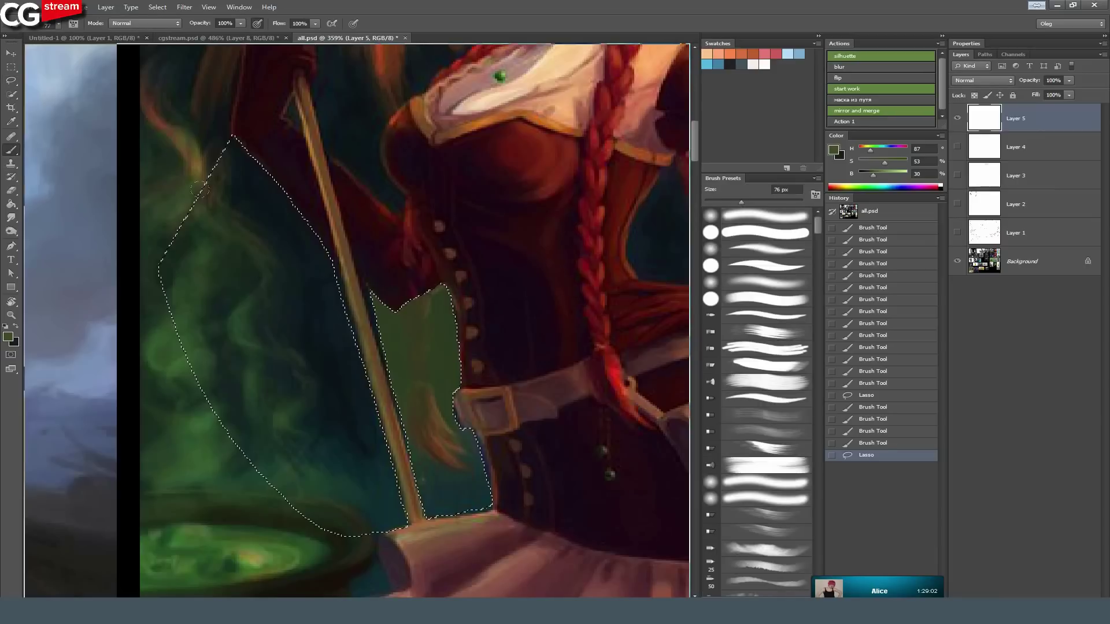
pyautogui.moveTo(254, 191)
pyautogui.mouseDown()
pyautogui.moveTo(359, 428)
pyautogui.moveTo(321, 252)
pyautogui.mouseUp()
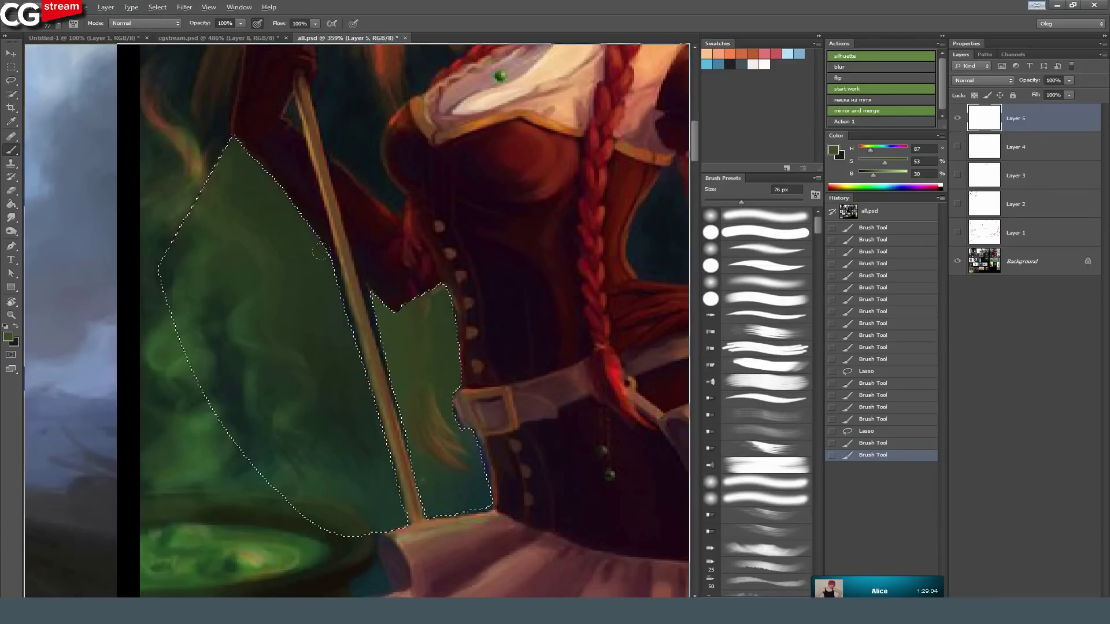
# Deselect the painted areas and compare the witch painting with and without the Layer 5 paint-over.
pyautogui.click(11, 67)
pyautogui.hotkey('ctrl', 'd')
pyautogui.moveTo(471, 282); pyautogui.dragTo(326, 350)
pyautogui.click(959, 119)
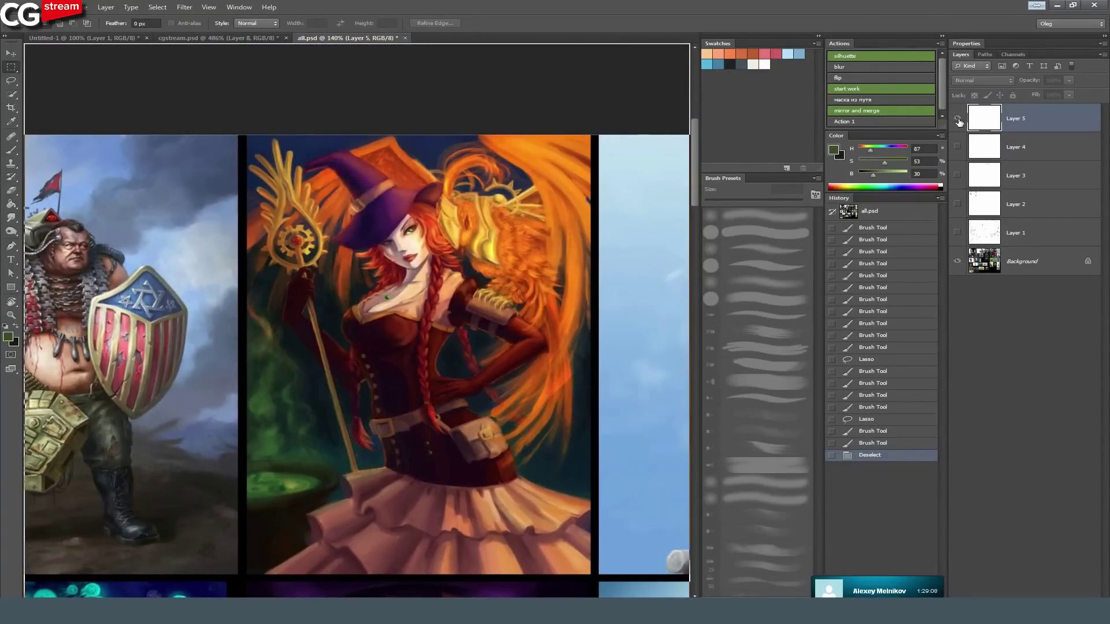
pyautogui.click(958, 119)
pyautogui.click(958, 118)
pyautogui.click(958, 119)
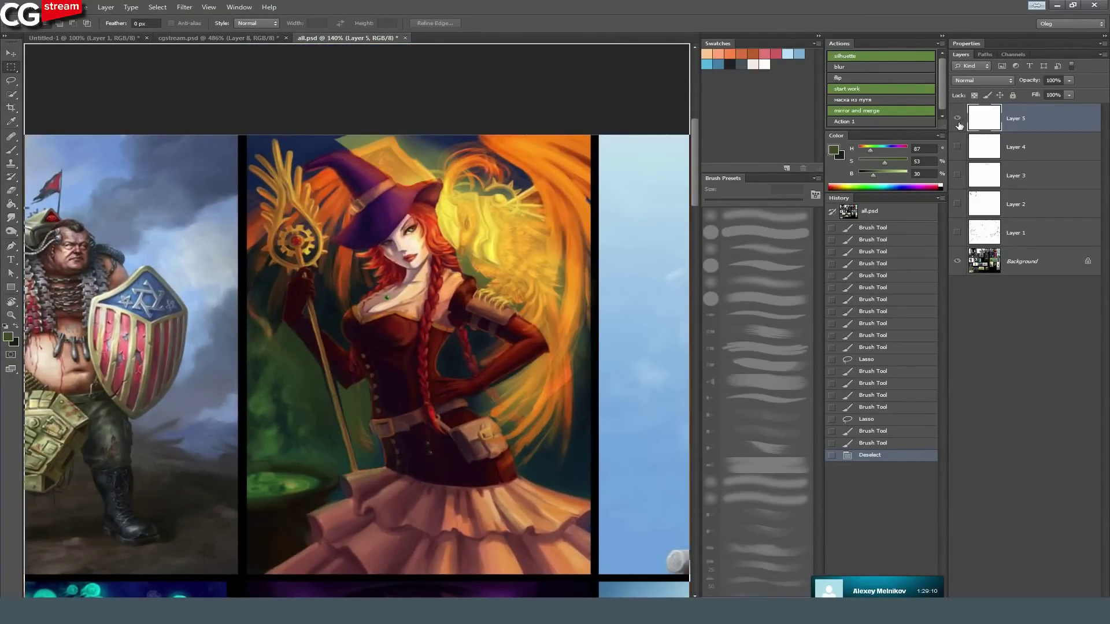
pyautogui.moveTo(484, 336); pyautogui.dragTo(446, 345)
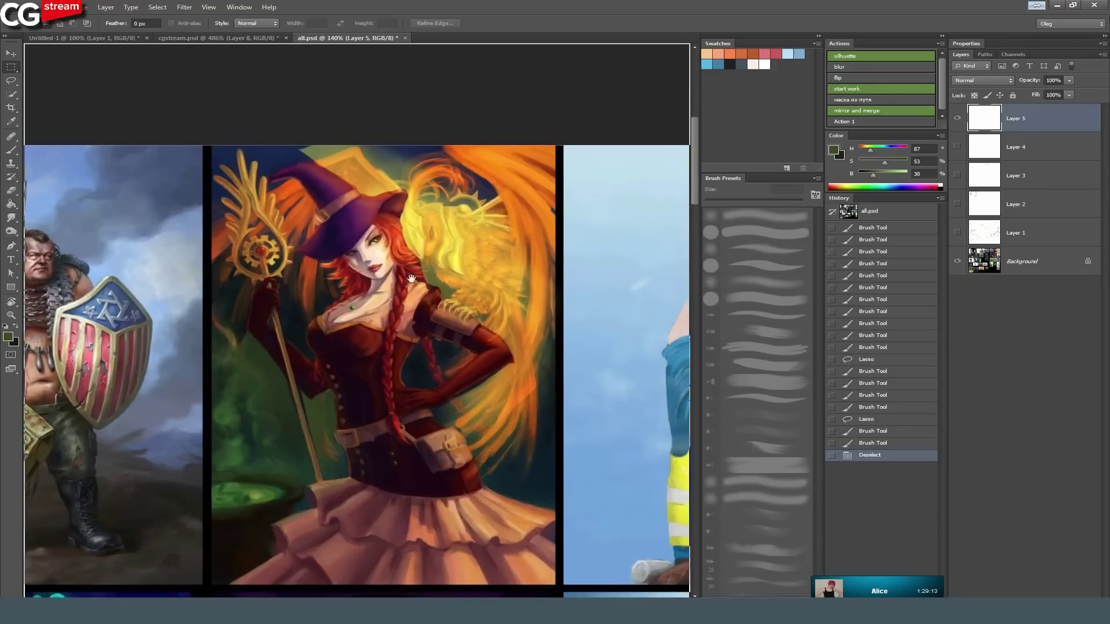
pyautogui.moveTo(376, 413); pyautogui.dragTo(391, 376)
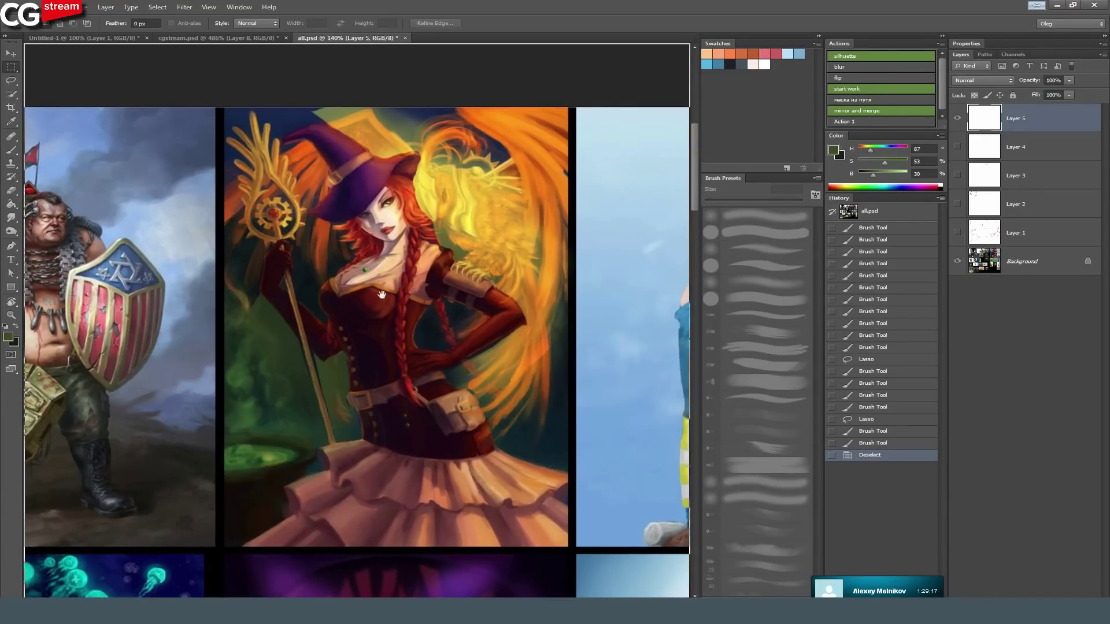
# Show the Layer 1 markup over the painting of the man in the yellow safety vest lifting a baby.
pyautogui.moveTo(515, 254); pyautogui.dragTo(483, 215)
pyautogui.moveTo(546, 203); pyautogui.dragTo(330, 218)
pyautogui.moveTo(370, 313); pyautogui.dragTo(375, 321)
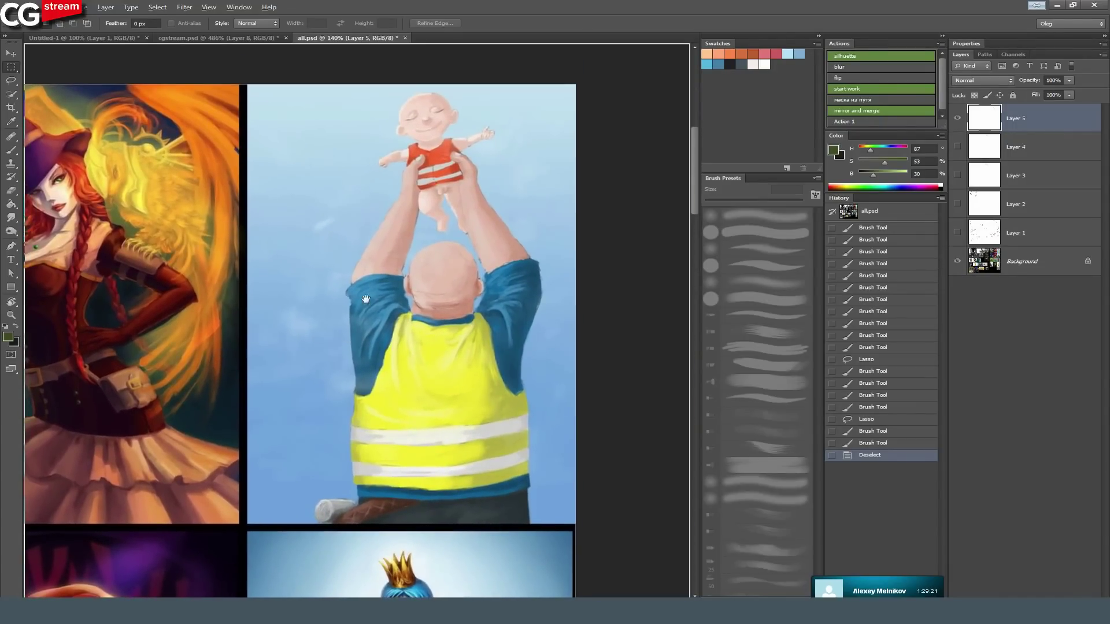
pyautogui.moveTo(359, 270); pyautogui.dragTo(383, 280)
pyautogui.moveTo(377, 421); pyautogui.dragTo(359, 404)
pyautogui.moveTo(425, 356)
pyautogui.mouseDown()
pyautogui.moveTo(426, 378)
pyautogui.moveTo(424, 293)
pyautogui.moveTo(440, 343)
pyautogui.moveTo(409, 401)
pyautogui.moveTo(439, 405)
pyautogui.moveTo(441, 285)
pyautogui.moveTo(412, 338)
pyautogui.moveTo(411, 432)
pyautogui.moveTo(423, 407)
pyautogui.moveTo(406, 528)
pyautogui.moveTo(429, 298)
pyautogui.moveTo(383, 404)
pyautogui.moveTo(394, 401)
pyautogui.mouseUp()
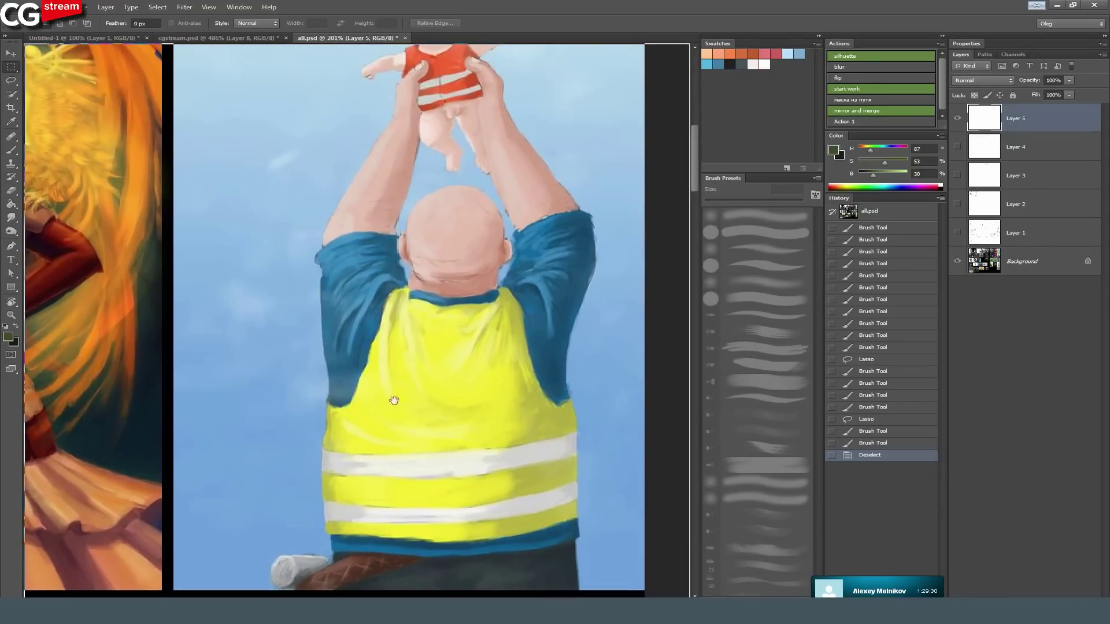
pyautogui.click(957, 233)
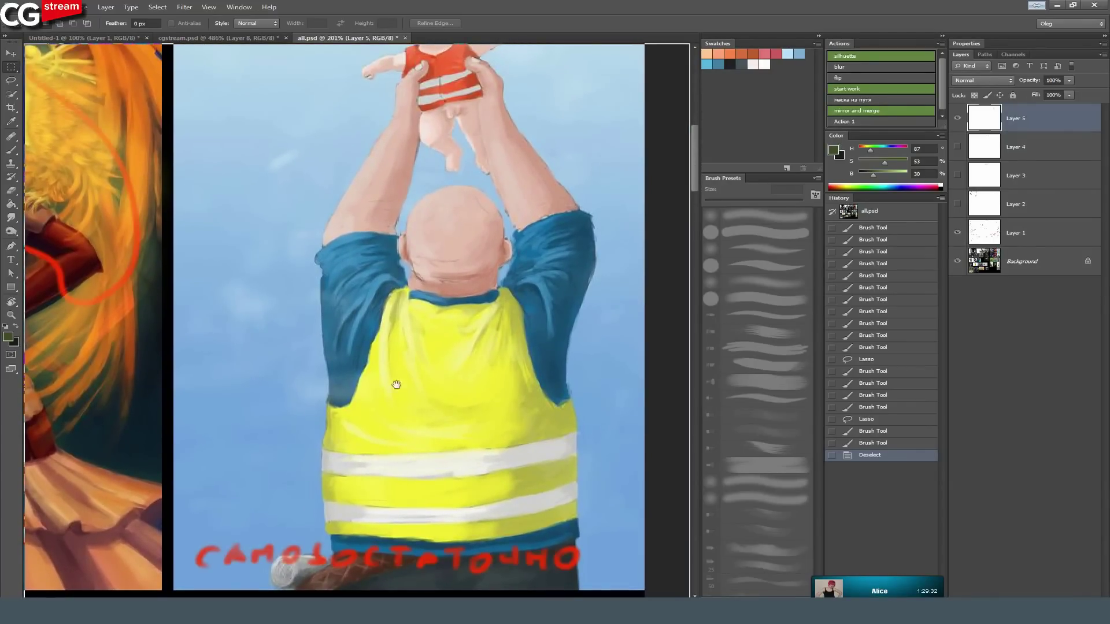
# Examine the man's arms, head and vest, the baby and the sky in the marked-up safety-vest painting.
pyautogui.moveTo(268, 430); pyautogui.dragTo(282, 436)
pyautogui.moveTo(297, 297)
pyautogui.mouseDown()
pyautogui.moveTo(304, 340)
pyautogui.moveTo(297, 302)
pyautogui.moveTo(305, 310)
pyautogui.mouseUp()
pyautogui.moveTo(254, 389); pyautogui.dragTo(282, 361)
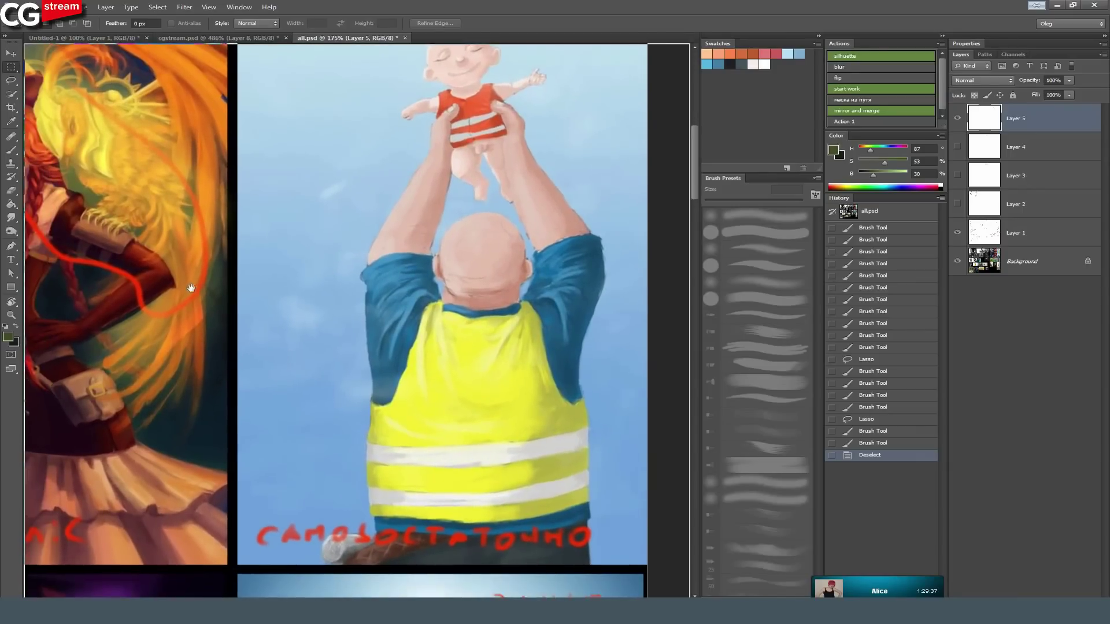
pyautogui.moveTo(192, 288); pyautogui.dragTo(195, 319)
pyautogui.moveTo(518, 145); pyautogui.dragTo(540, 153)
pyautogui.moveTo(371, 454); pyautogui.dragTo(441, 308)
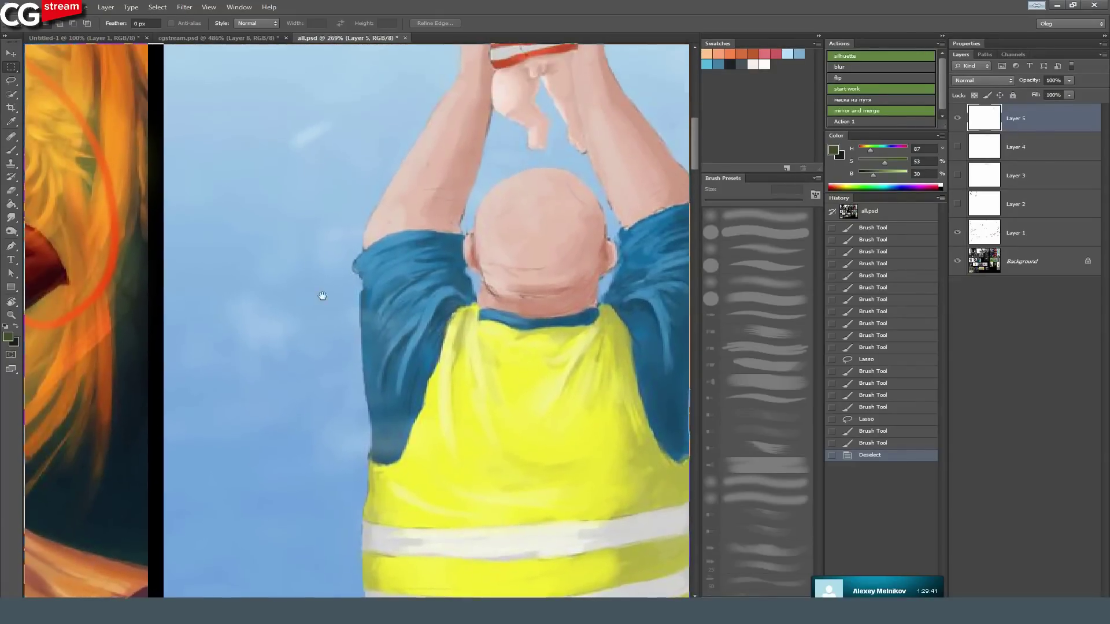
pyautogui.moveTo(322, 296); pyautogui.dragTo(341, 365)
pyautogui.moveTo(372, 297); pyautogui.dragTo(348, 277)
pyautogui.moveTo(328, 194); pyautogui.dragTo(318, 199)
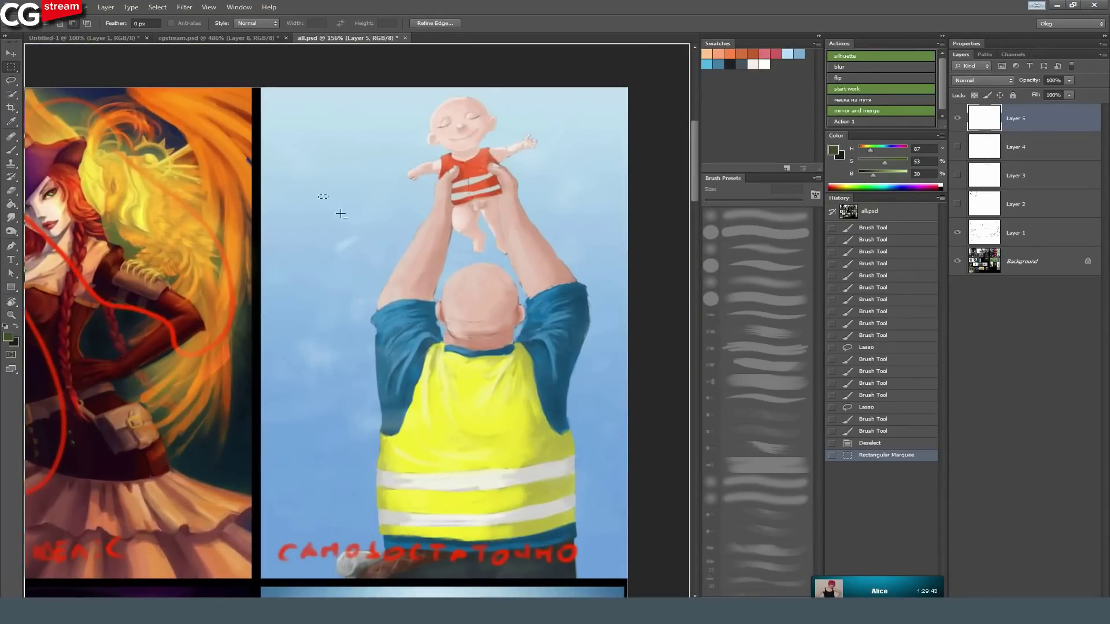
pyautogui.click(293, 171)
# Sample the pale sky blue (H 202, S 22, B 93) and brush over the sky around the man with a 139 px brush.
pyautogui.click(12, 151)
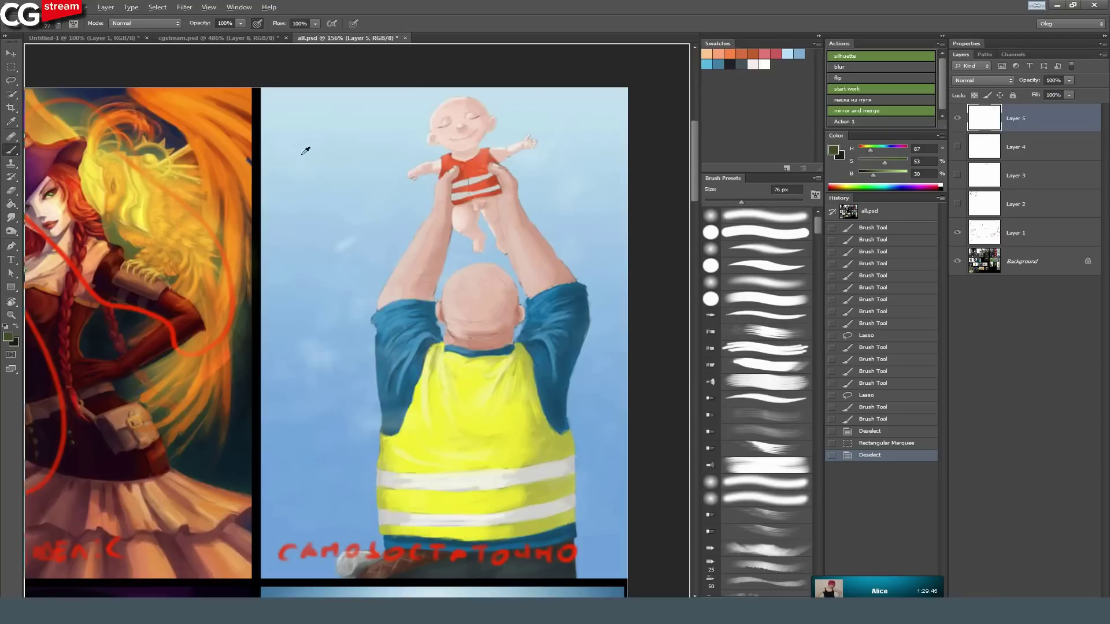
pyautogui.keyDown('alt'); pyautogui.click(344, 143); pyautogui.keyUp('alt')
pyautogui.moveTo(256, 251)
pyautogui.mouseDown()
pyautogui.moveTo(249, 481)
pyautogui.moveTo(294, 191)
pyautogui.moveTo(301, 433)
pyautogui.mouseUp()
pyautogui.moveTo(267, 485); pyautogui.dragTo(267, 115)
pyautogui.moveTo(271, 197); pyautogui.dragTo(268, 376)
pyautogui.moveTo(607, 347); pyautogui.dragTo(595, 116)
pyautogui.moveTo(607, 277)
pyautogui.mouseDown()
pyautogui.moveTo(601, 457)
pyautogui.moveTo(606, 330)
pyautogui.mouseUp()
pyautogui.moveTo(245, 445); pyautogui.dragTo(344, 316)
# Look across the collage to the four cartoon heads with the red circles around their eyes.
pyautogui.moveTo(117, 344); pyautogui.dragTo(624, 318)
pyautogui.moveTo(110, 341); pyautogui.dragTo(612, 326)
pyautogui.moveTo(115, 347); pyautogui.dragTo(607, 338)
pyautogui.moveTo(194, 368); pyautogui.dragTo(535, 257)
pyautogui.moveTo(289, 324); pyautogui.dragTo(688, 194)
pyautogui.moveTo(295, 205); pyautogui.dragTo(52, 491)
pyautogui.moveTo(265, 73); pyautogui.dragTo(316, 214)
pyautogui.moveTo(325, 288); pyautogui.dragTo(344, 109)
pyautogui.moveTo(271, 431); pyautogui.dragTo(292, 284)
pyautogui.moveTo(179, 132); pyautogui.dragTo(145, 133)
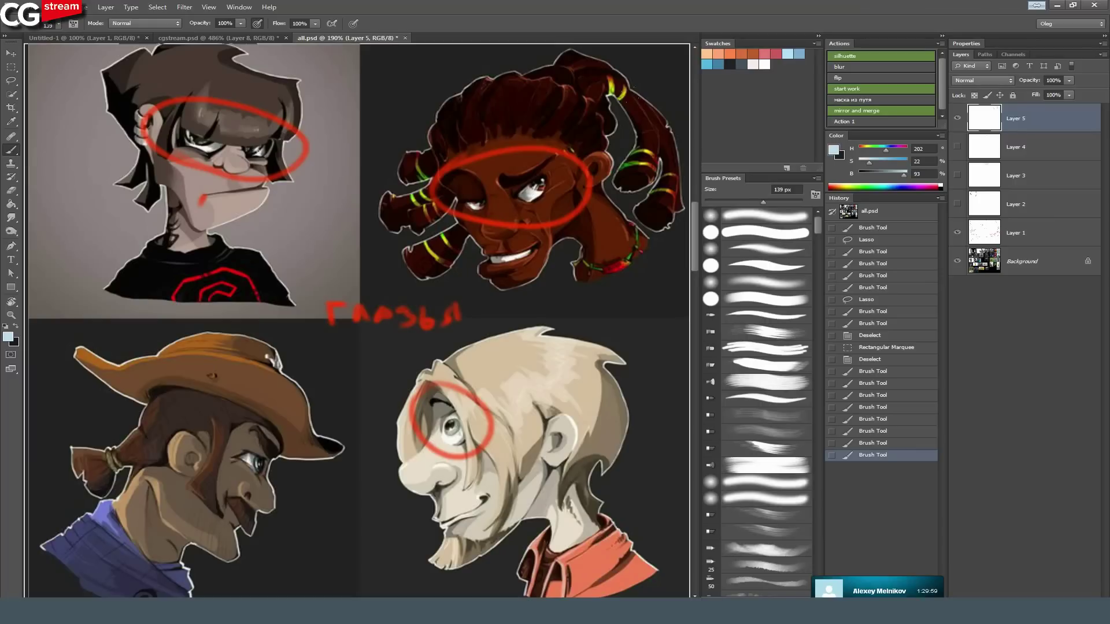
# Compare the cartoon heads with and without the Layer 1 markup, hide Layer 5 and add a new layer.
pyautogui.click(957, 122)
pyautogui.click(957, 124)
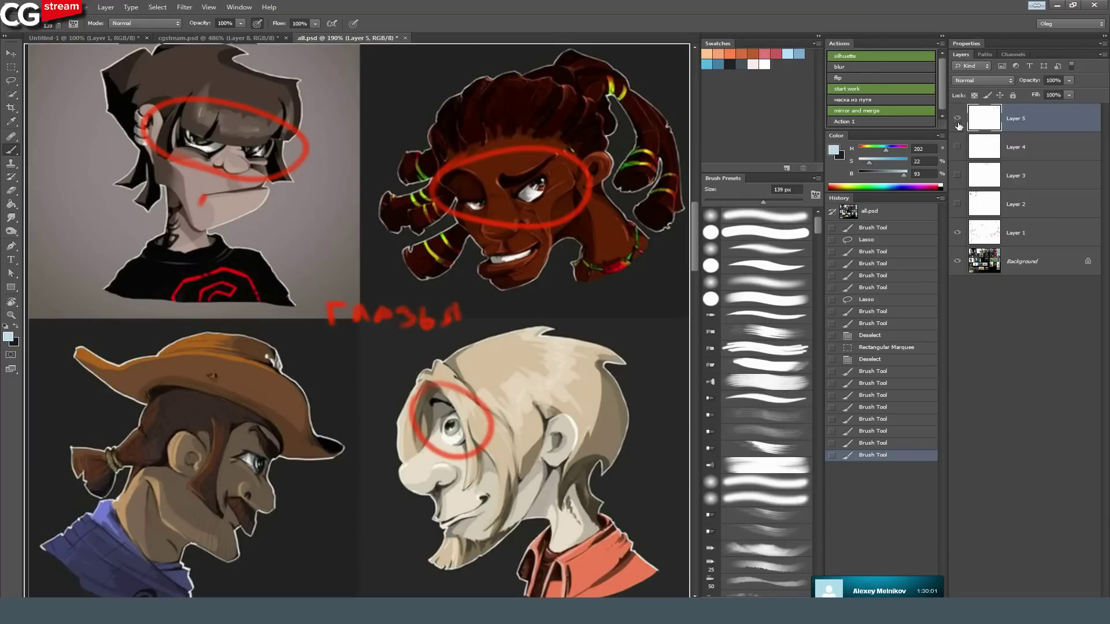
pyautogui.click(956, 234)
pyautogui.click(956, 233)
pyautogui.click(956, 233)
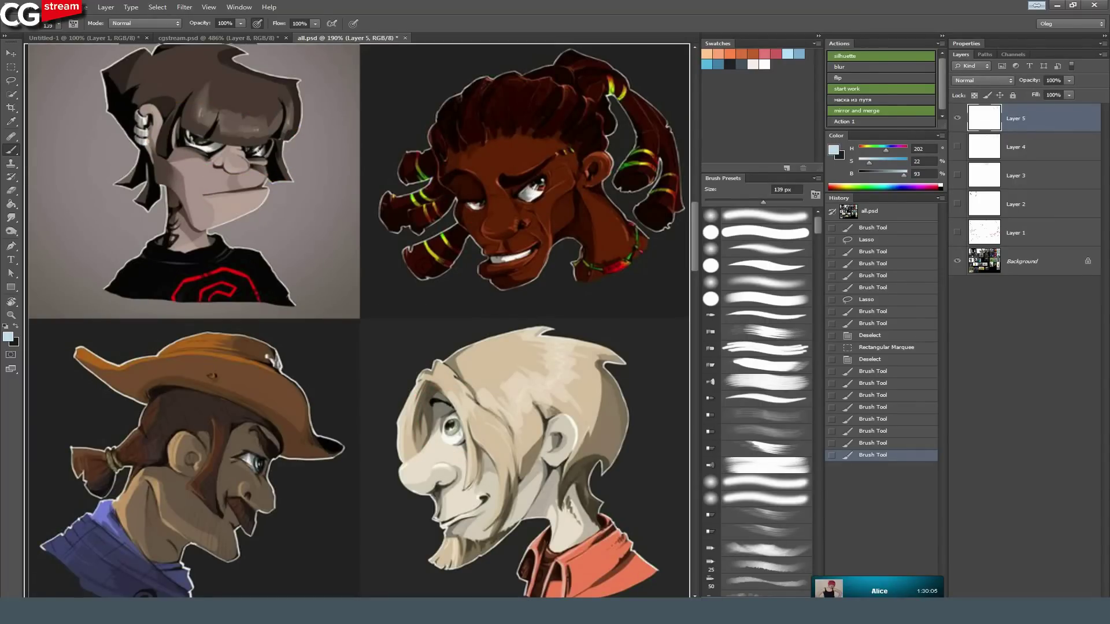
pyautogui.hotkey('ctrl', 'shift', 'alt', 'n')
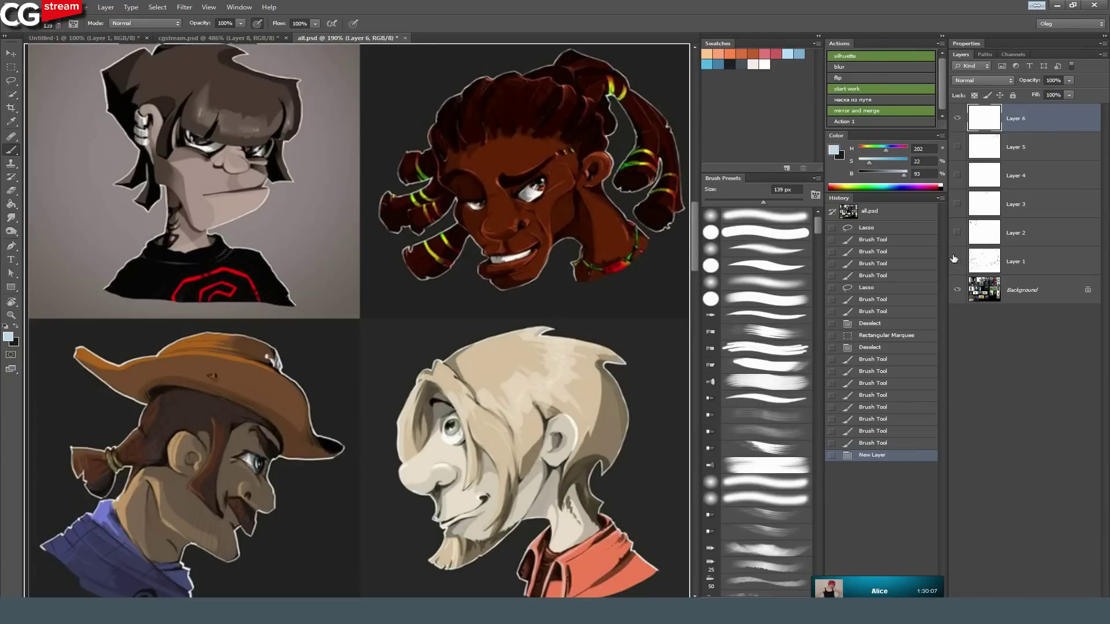
pyautogui.click(955, 260)
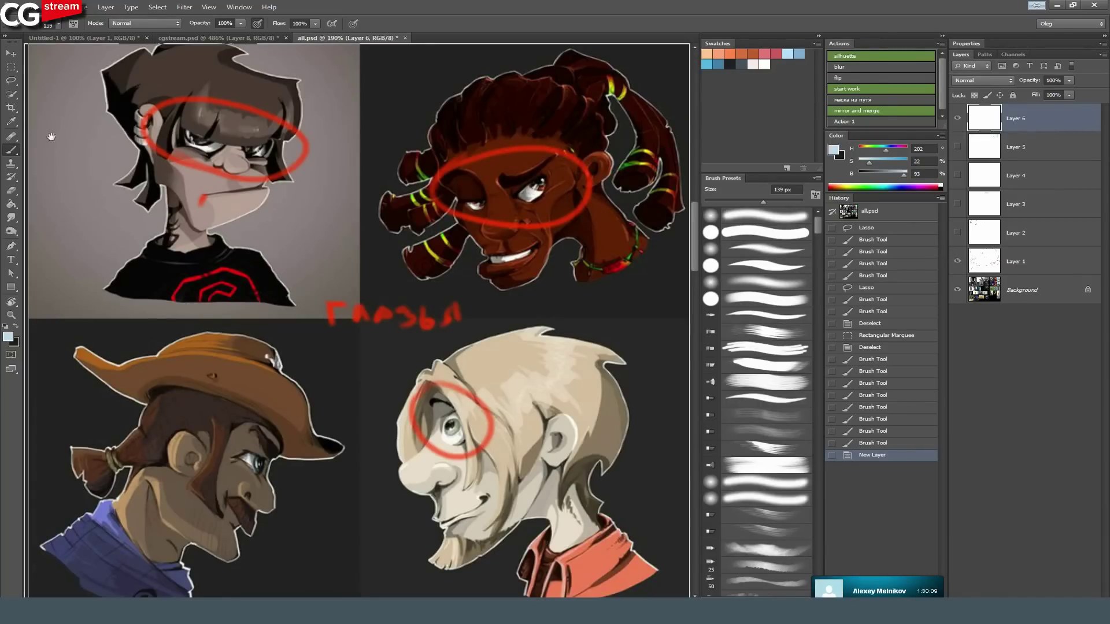
# Hide the Layer 1 markup over the cartoon heads and add another new layer above Layer 6.
pyautogui.moveTo(460, 221); pyautogui.dragTo(393, 229)
pyautogui.moveTo(468, 290); pyautogui.dragTo(458, 312)
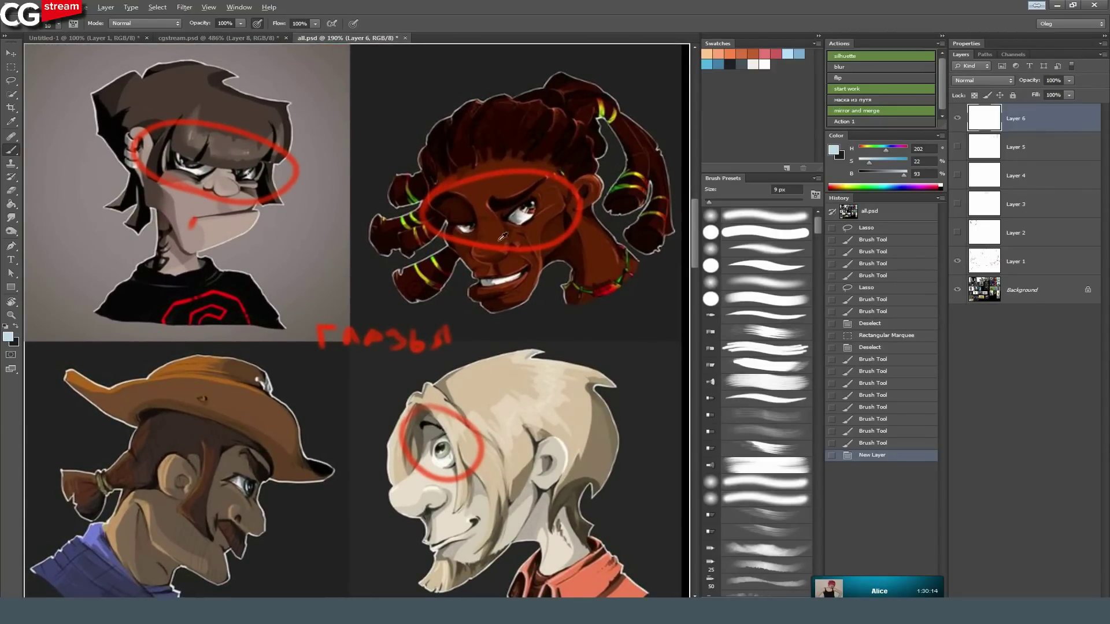
pyautogui.keyDown('alt'); pyautogui.click(540, 169); pyautogui.keyUp('alt')
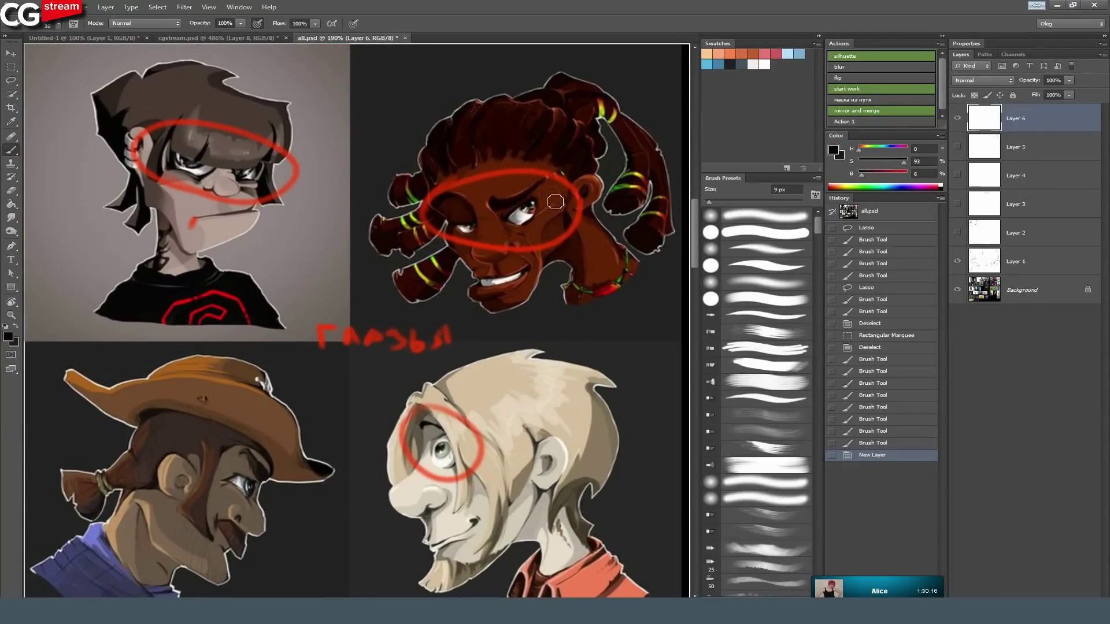
pyautogui.moveTo(304, 289); pyautogui.dragTo(317, 263)
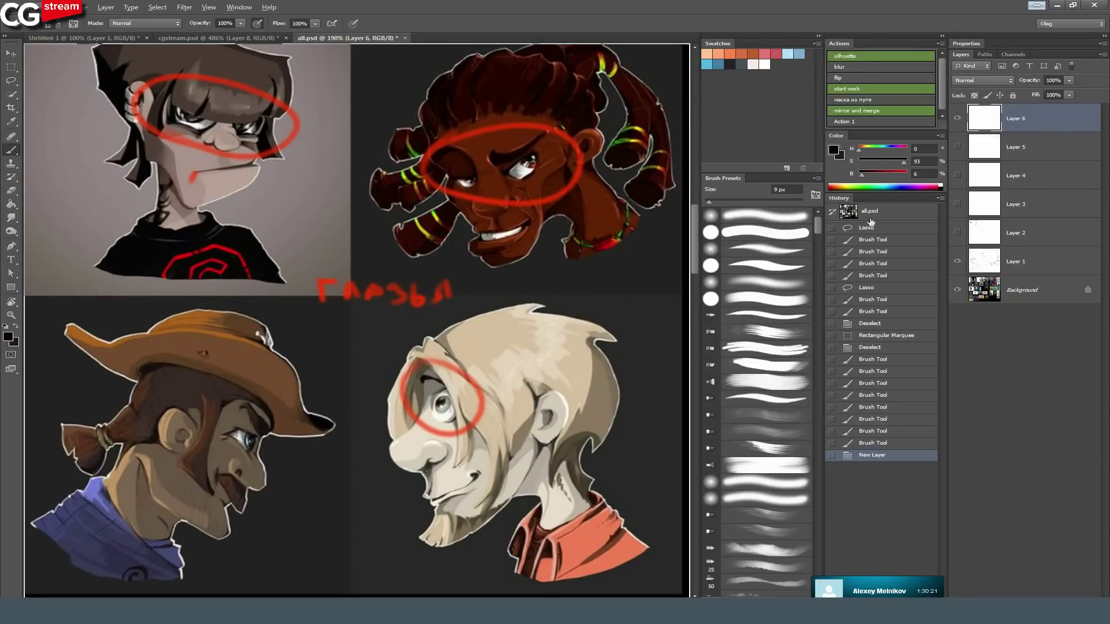
pyautogui.click(957, 262)
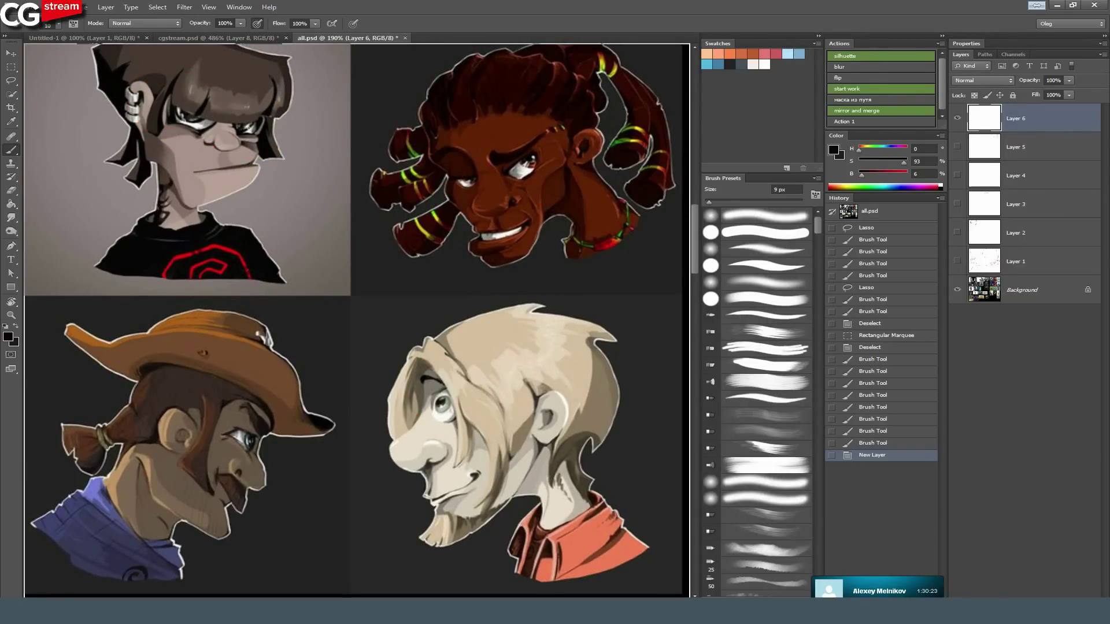
pyautogui.click(1058, 604)
# Sample reddish browns from the dreadlocked man's face and repaint the outer corner of his wider eye.
pyautogui.moveTo(435, 424); pyautogui.dragTo(420, 391)
pyautogui.moveTo(469, 134); pyautogui.dragTo(497, 236)
pyautogui.keyDown('alt'); pyautogui.click(575, 225); pyautogui.keyUp('alt')
pyautogui.moveTo(573, 223)
pyautogui.keyDown('alt'); pyautogui.mouseDown()
pyautogui.moveTo(494, 243)
pyautogui.moveTo(558, 232)
pyautogui.mouseUp(); pyautogui.keyUp('alt')
pyautogui.moveTo(556, 233)
pyautogui.mouseDown()
pyautogui.moveTo(511, 238)
pyautogui.moveTo(555, 237)
pyautogui.mouseUp()
pyautogui.keyDown('alt'); pyautogui.click(574, 233); pyautogui.keyUp('alt')
pyautogui.moveTo(560, 239)
pyautogui.mouseDown()
pyautogui.moveTo(502, 259)
pyautogui.moveTo(552, 239)
pyautogui.moveTo(593, 263)
pyautogui.moveTo(543, 311)
pyautogui.moveTo(584, 274)
pyautogui.mouseUp()
# Sample the skin brown beside the wider eye and paint the shading over the cheek and lower lid beneath it.
pyautogui.keyDown('alt'); pyautogui.click(591, 258); pyautogui.keyUp('alt')
pyautogui.moveTo(581, 272)
pyautogui.mouseDown()
pyautogui.moveTo(599, 258)
pyautogui.moveTo(531, 323)
pyautogui.mouseUp()
pyautogui.moveTo(532, 322)
pyautogui.mouseDown()
pyautogui.moveTo(583, 278)
pyautogui.moveTo(557, 316)
pyautogui.moveTo(497, 310)
pyautogui.mouseUp()
pyautogui.moveTo(561, 274); pyautogui.dragTo(554, 289)
pyautogui.moveTo(565, 274); pyautogui.dragTo(548, 292)
# Refine the lids and outer corner of the eyes with sampled dark and skin browns (such as H 19, S 96, B 39), using a 3 px brush.
pyautogui.keyDown('alt'); pyautogui.click(477, 281); pyautogui.keyUp('alt')
pyautogui.moveTo(543, 253); pyautogui.dragTo(560, 252)
pyautogui.keyDown('alt'); pyautogui.click(567, 238); pyautogui.keyUp('alt')
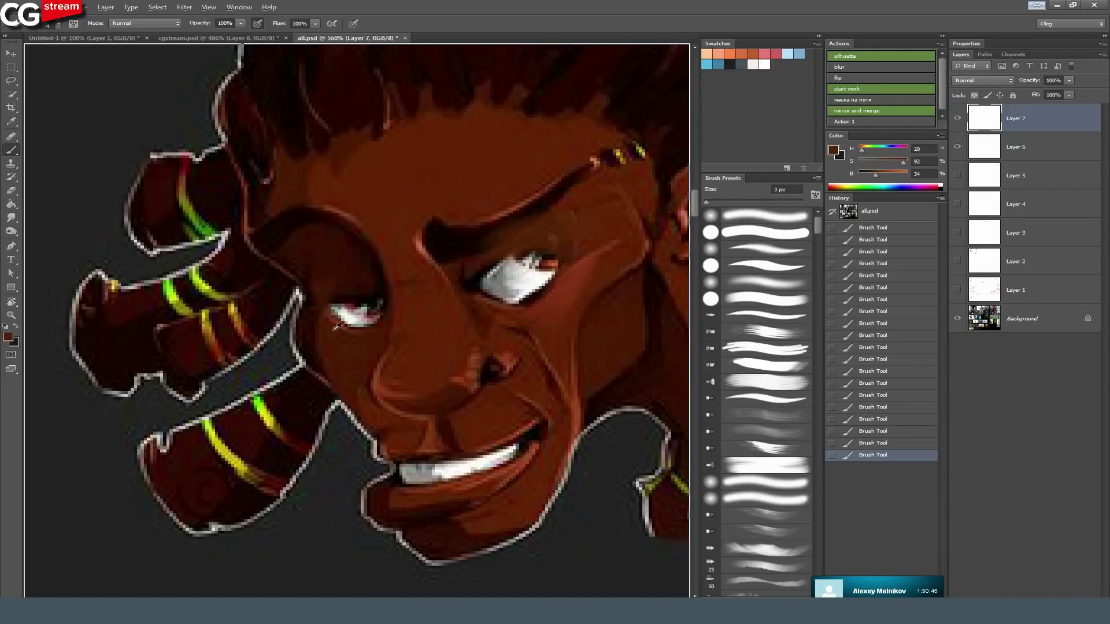
pyautogui.keyDown('alt'); pyautogui.click(347, 273); pyautogui.keyUp('alt')
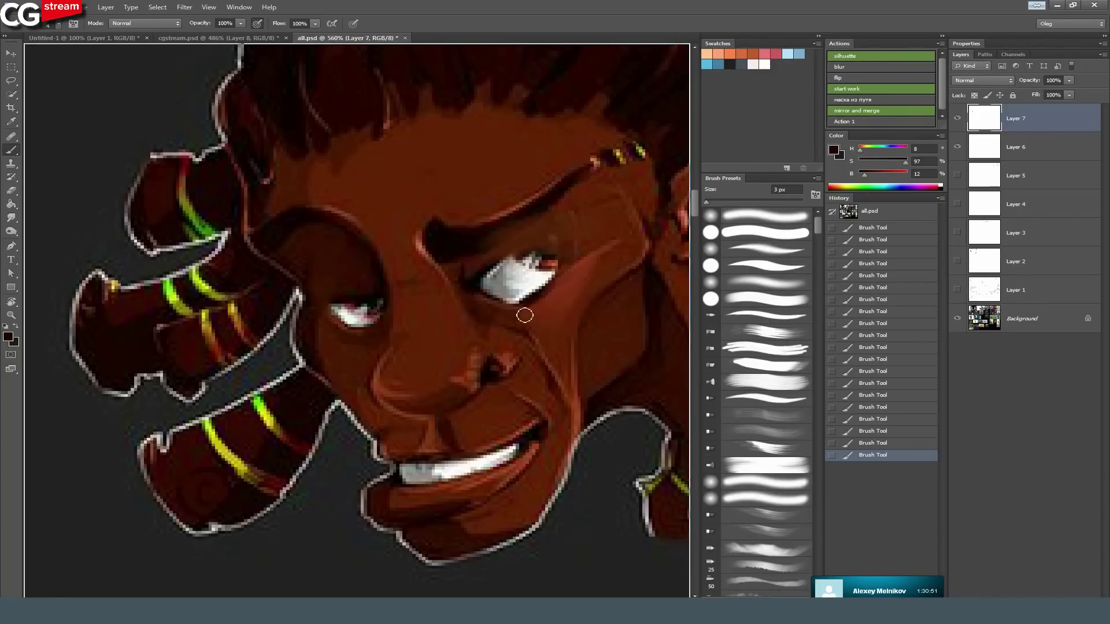
pyautogui.keyDown('alt'); pyautogui.click(593, 258); pyautogui.keyUp('alt')
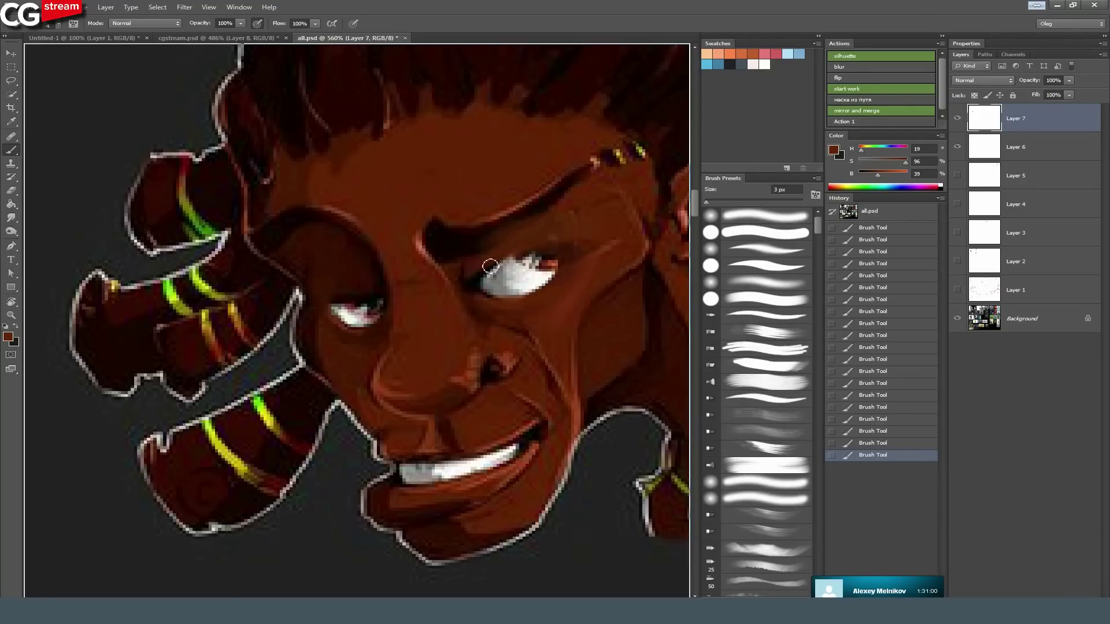
# Pick the peach swatch (H 29, S 44, B 100) and set the brush size to 6 px.
pyautogui.click(706, 54)
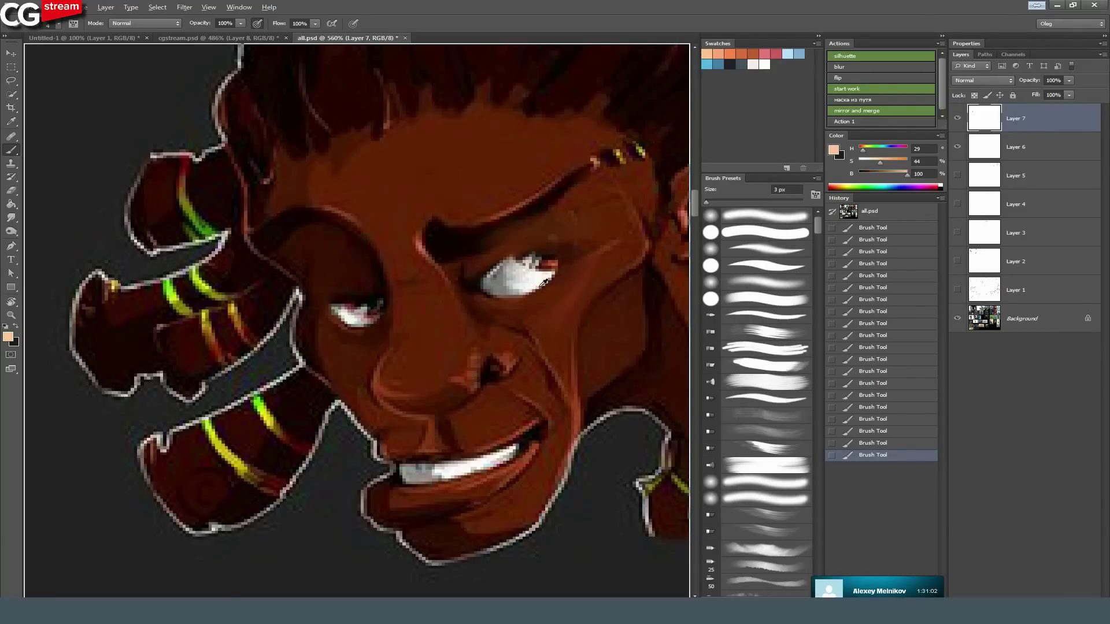
pyautogui.press('[')
pyautogui.press(']')
pyautogui.press(']')
pyautogui.press(']')
pyautogui.press(']')
pyautogui.press(']')
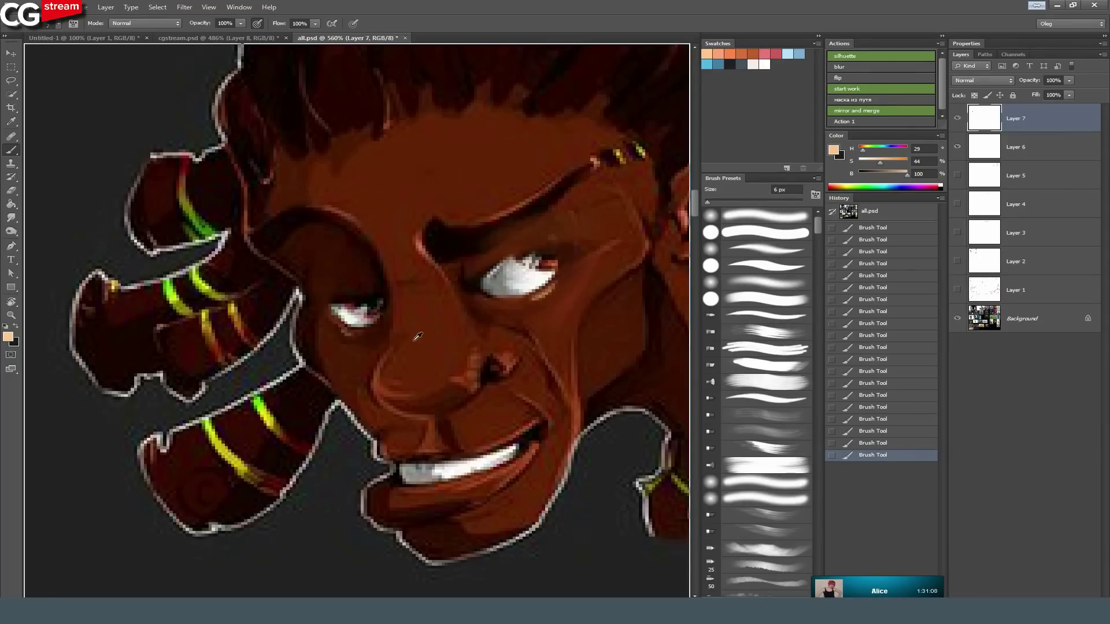
# Sample dark reddish browns (such as H 16, S 86, B 27) on the dreadlocked man's nose and shade across it with a 3 px brush.
pyautogui.keyDown('alt'); pyautogui.click(414, 331); pyautogui.keyUp('alt')
pyautogui.press('[')
pyautogui.press('[')
pyautogui.press('[')
pyautogui.press('[')
pyautogui.press('[')
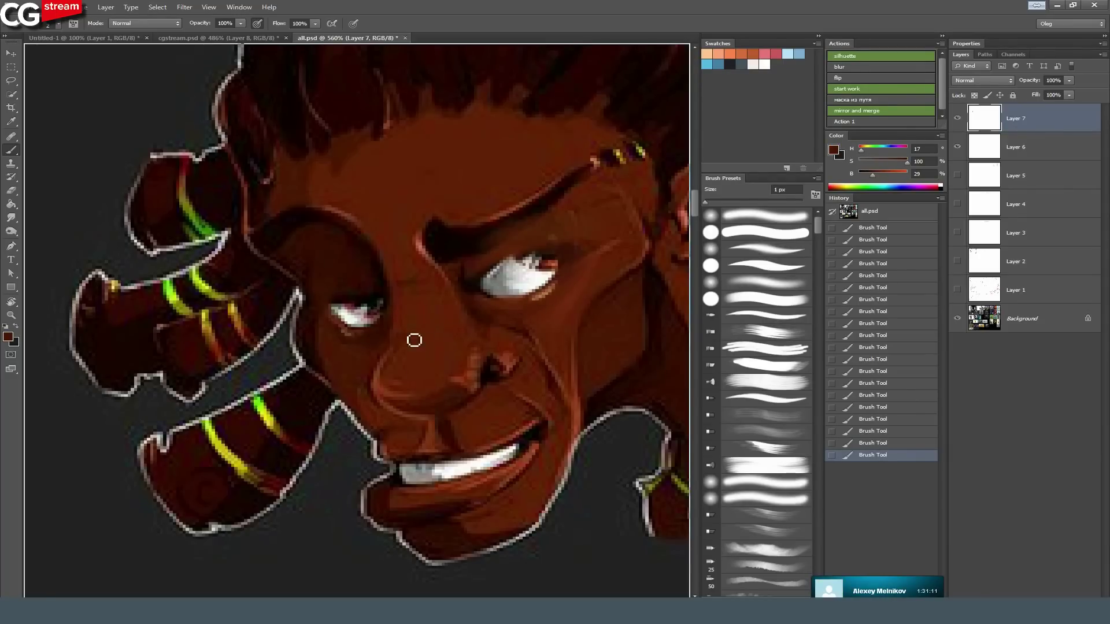
pyautogui.keyDown('alt'); pyautogui.click(419, 349); pyautogui.keyUp('alt')
pyautogui.press(']')
pyautogui.press(']')
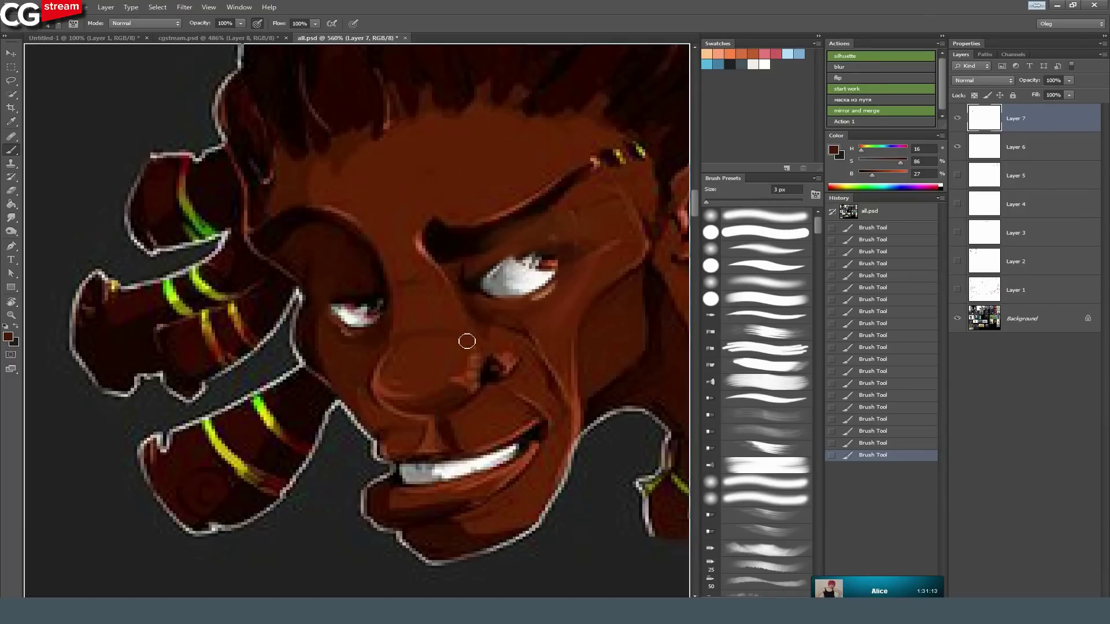
# Paint over the hard dark outline around the dark-haired boy's nose with sampled skin tones (such as H 15, S 19, B 65), using a 4 px brush.
pyautogui.keyDown('alt'); pyautogui.click(383, 382); pyautogui.keyUp('alt')
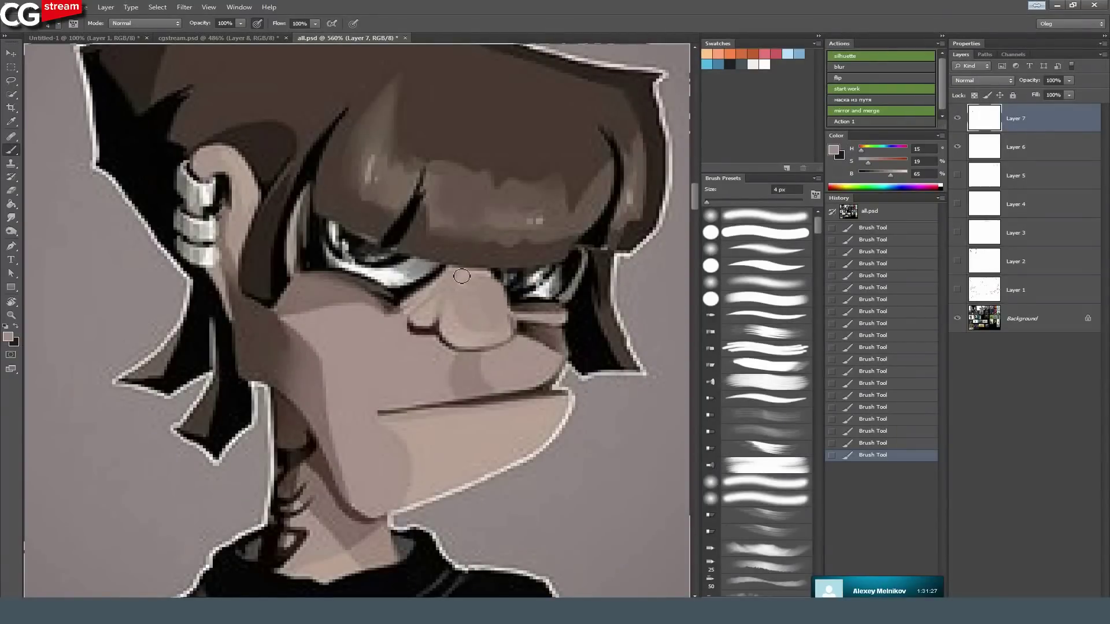
pyautogui.moveTo(493, 281); pyautogui.dragTo(507, 319)
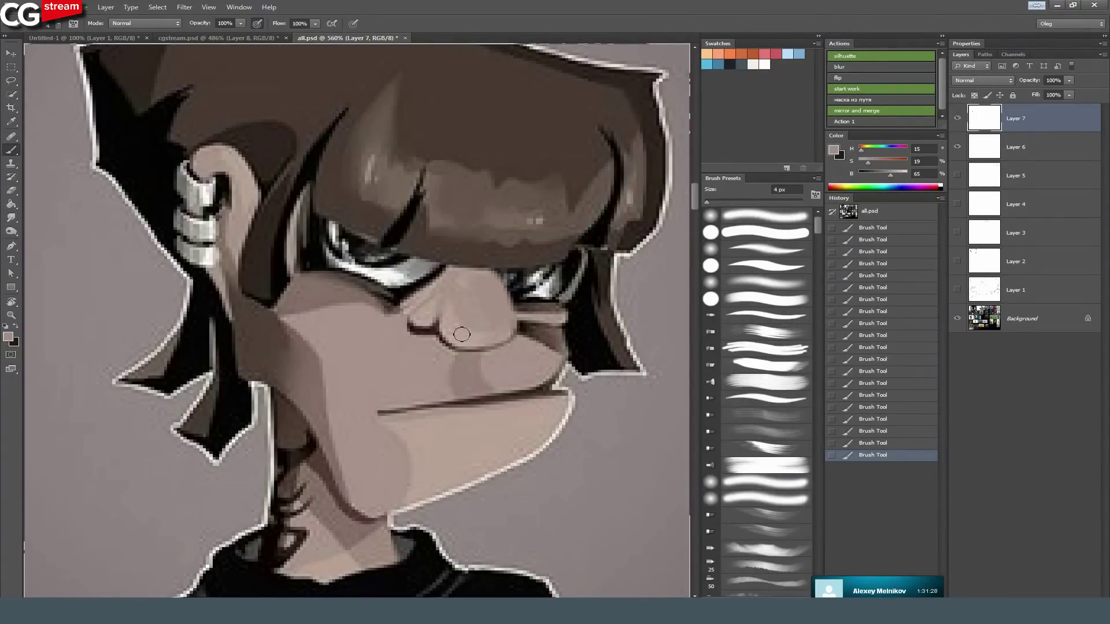
pyautogui.moveTo(442, 333)
pyautogui.mouseDown()
pyautogui.moveTo(419, 325)
pyautogui.moveTo(476, 344)
pyautogui.mouseUp()
pyautogui.keyDown('alt'); pyautogui.click(423, 329); pyautogui.keyUp('alt')
pyautogui.moveTo(419, 316); pyautogui.dragTo(474, 347)
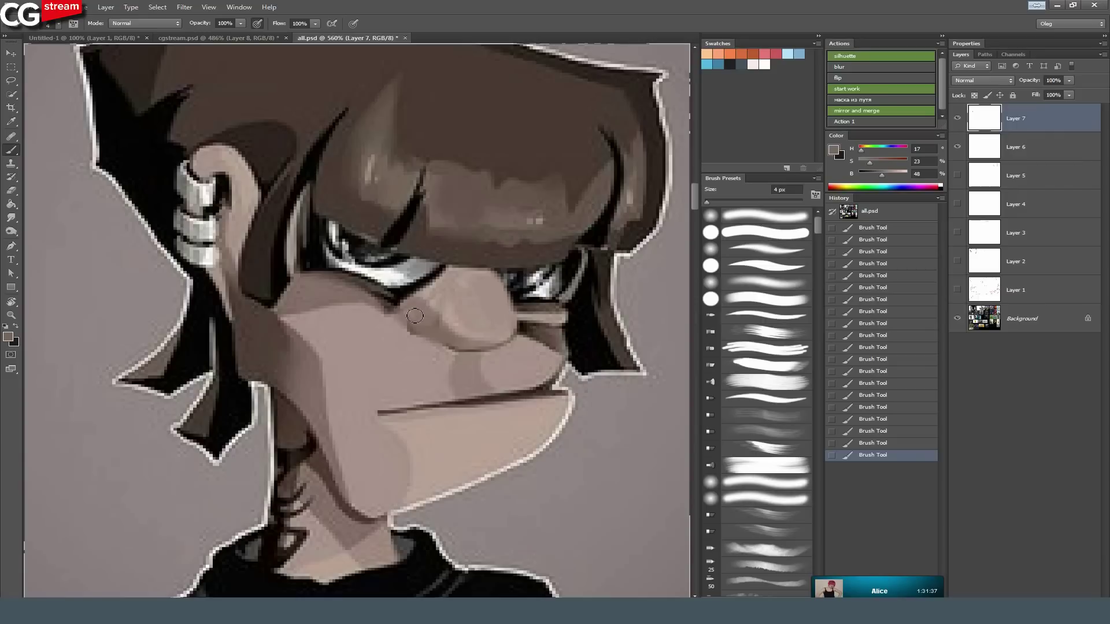
# Blend the shading beside the boy's nose, above the mouth and on the far cheek with sampled skin tones such as H 14, S 18, B 67.
pyautogui.keyDown('alt'); pyautogui.click(443, 361); pyautogui.keyUp('alt')
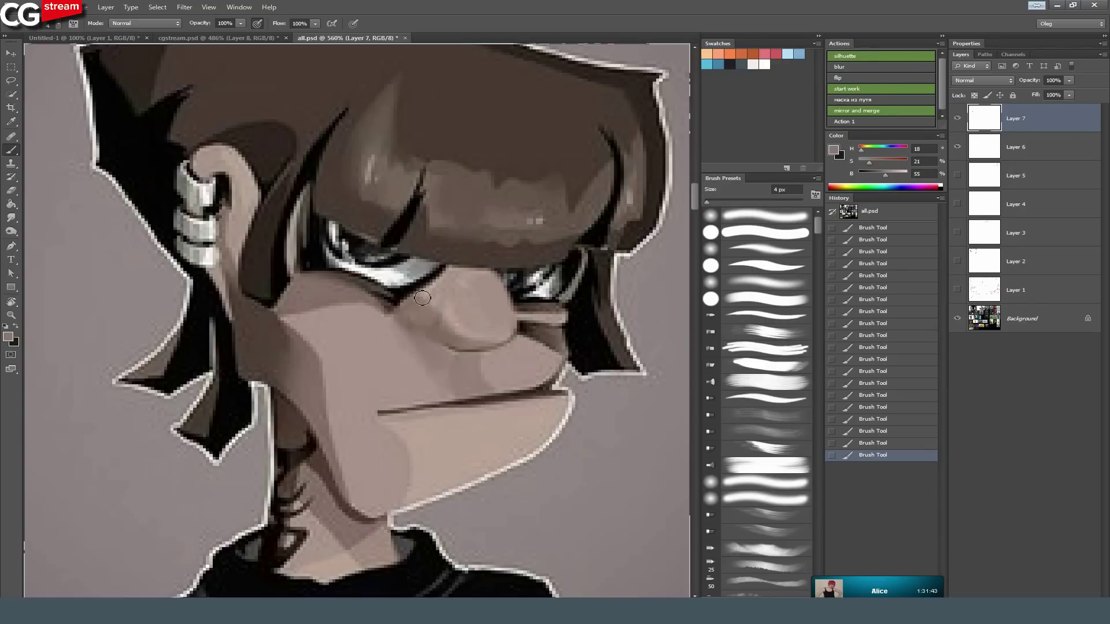
pyautogui.keyDown('alt'); pyautogui.click(480, 311); pyautogui.keyUp('alt')
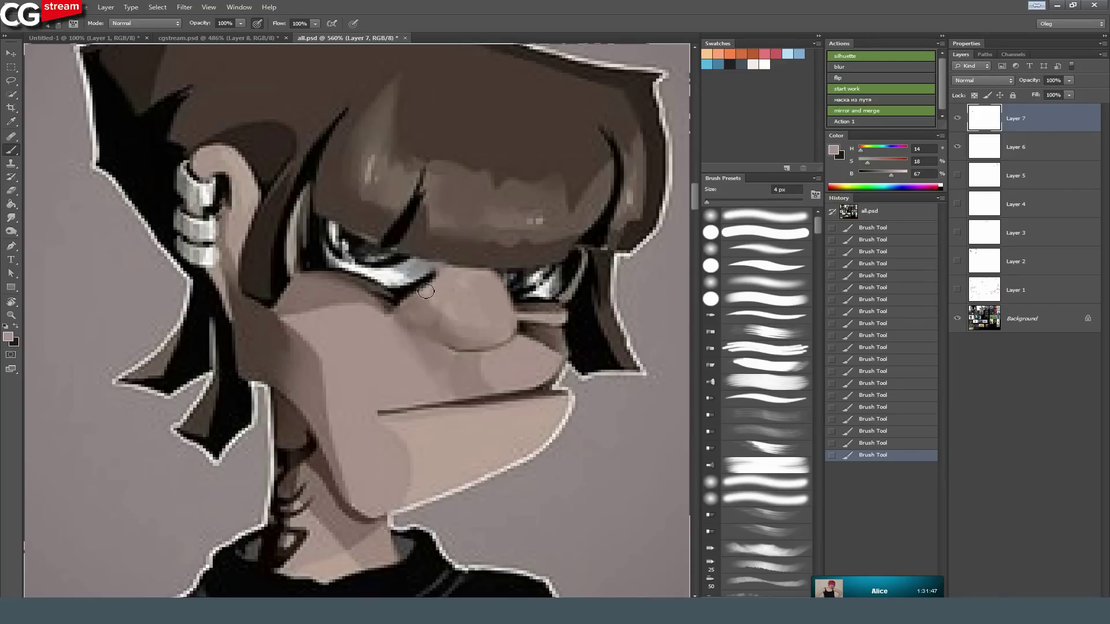
pyautogui.moveTo(559, 321)
pyautogui.mouseDown()
pyautogui.moveTo(546, 347)
pyautogui.moveTo(523, 333)
pyautogui.moveTo(564, 329)
pyautogui.mouseUp()
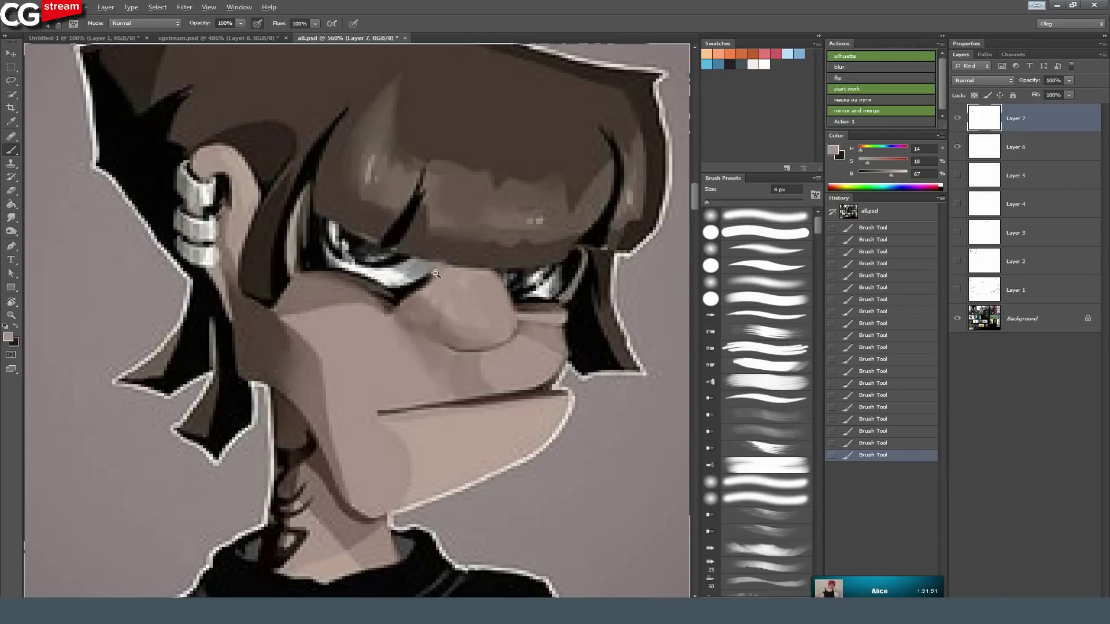
pyautogui.scroll(-9, 427, 262)
pyautogui.scroll(8, 426, 262)
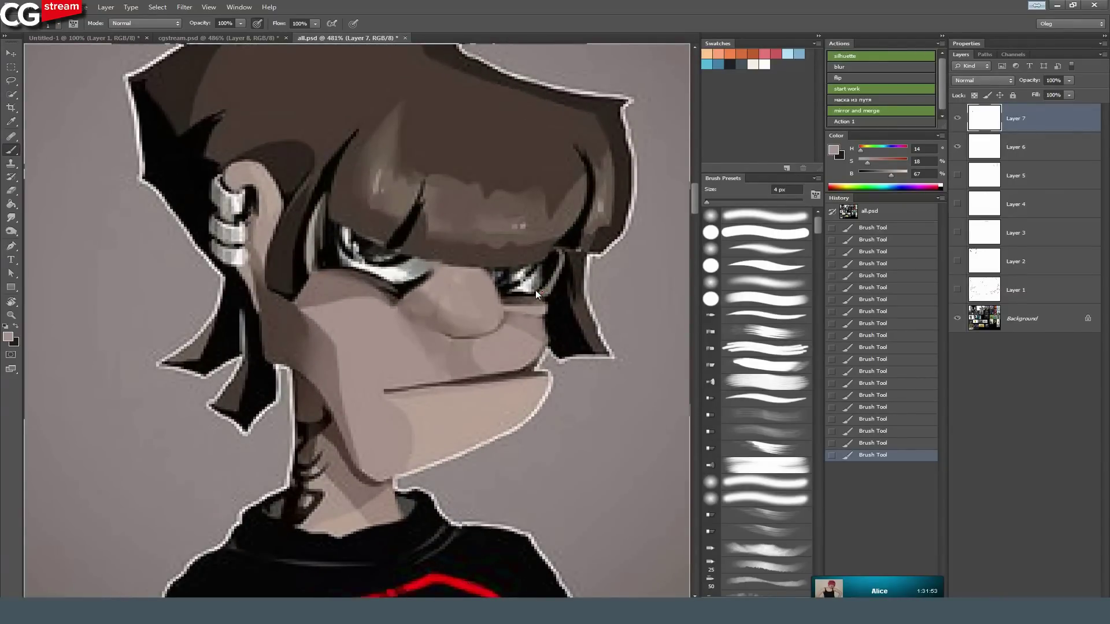
# Sample near-black and sketch a small three-quarter face diagram with brow, nose and eye curves on the background beside the boy's head, using a 2 px brush.
pyautogui.keyDown('alt'); pyautogui.click(331, 238); pyautogui.keyUp('alt')
pyautogui.moveTo(421, 248)
pyautogui.mouseDown()
pyautogui.moveTo(325, 297)
pyautogui.moveTo(128, 355)
pyautogui.moveTo(102, 339)
pyautogui.mouseUp()
pyautogui.moveTo(540, 222)
pyautogui.mouseDown()
pyautogui.moveTo(530, 325)
pyautogui.moveTo(483, 338)
pyautogui.mouseUp()
pyautogui.moveTo(522, 192)
pyautogui.mouseDown()
pyautogui.moveTo(480, 340)
pyautogui.moveTo(428, 261)
pyautogui.mouseUp()
pyautogui.moveTo(557, 217)
pyautogui.mouseDown()
pyautogui.moveTo(516, 267)
pyautogui.moveTo(454, 213)
pyautogui.mouseUp()
pyautogui.moveTo(474, 267)
pyautogui.mouseDown()
pyautogui.moveTo(477, 278)
pyautogui.moveTo(498, 273)
pyautogui.mouseUp()
pyautogui.rightClick(486, 273)
pyautogui.click(478, 271)
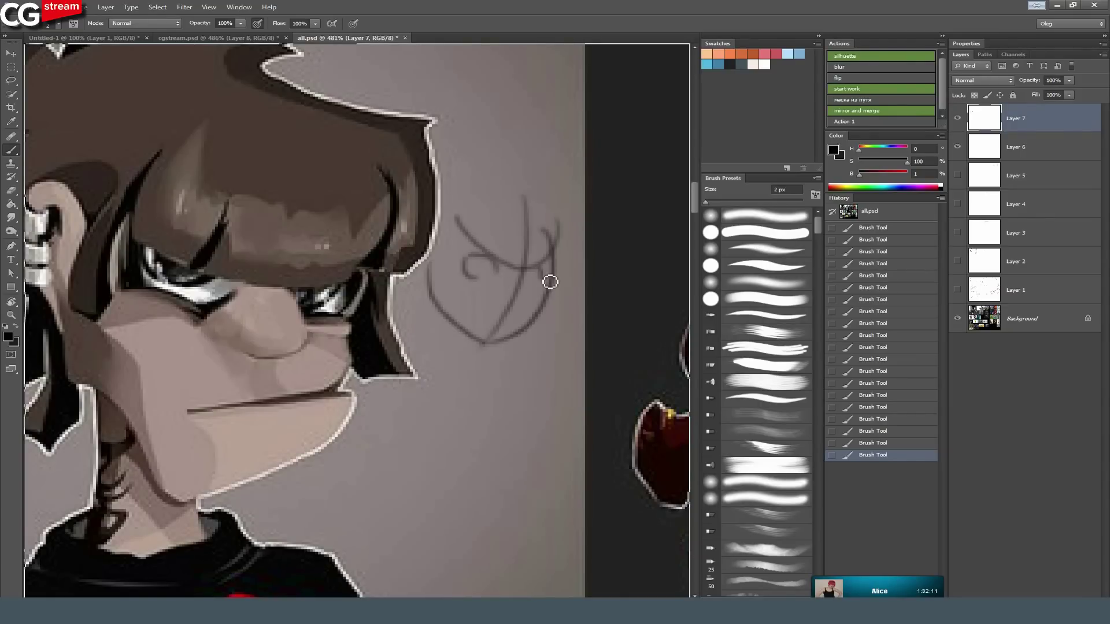
pyautogui.moveTo(572, 262); pyautogui.dragTo(617, 193)
# Mark the outer edge of the far eye on the face diagram in orange (H 20, S 73, B 100) with a 1 px brush.
pyautogui.click(730, 49)
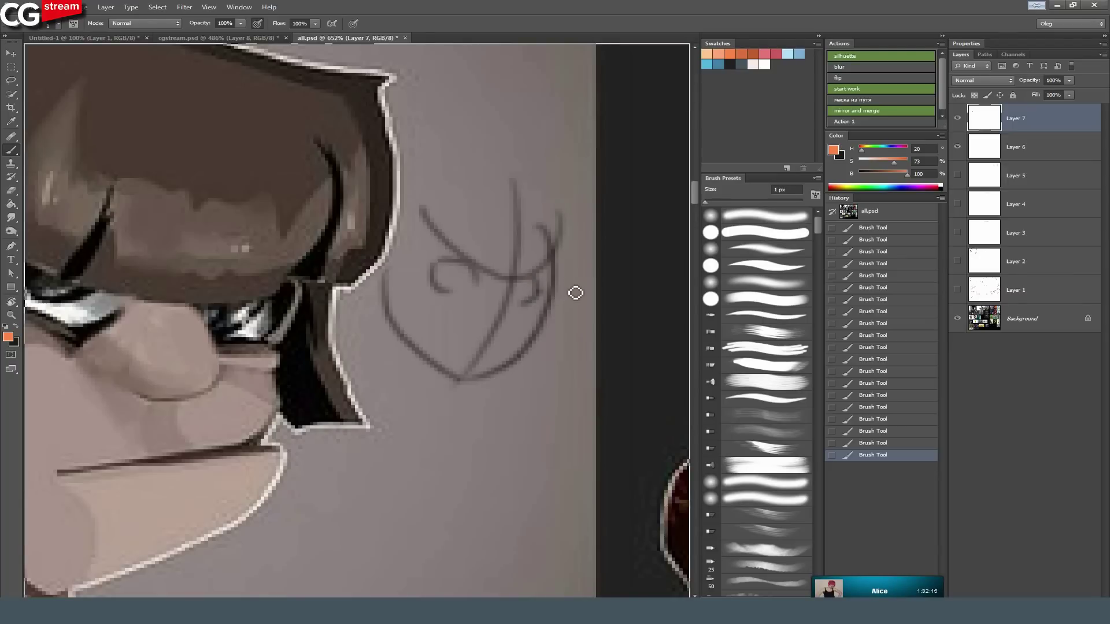
pyautogui.moveTo(540, 292); pyautogui.dragTo(555, 290)
pyautogui.moveTo(445, 283); pyautogui.dragTo(454, 308)
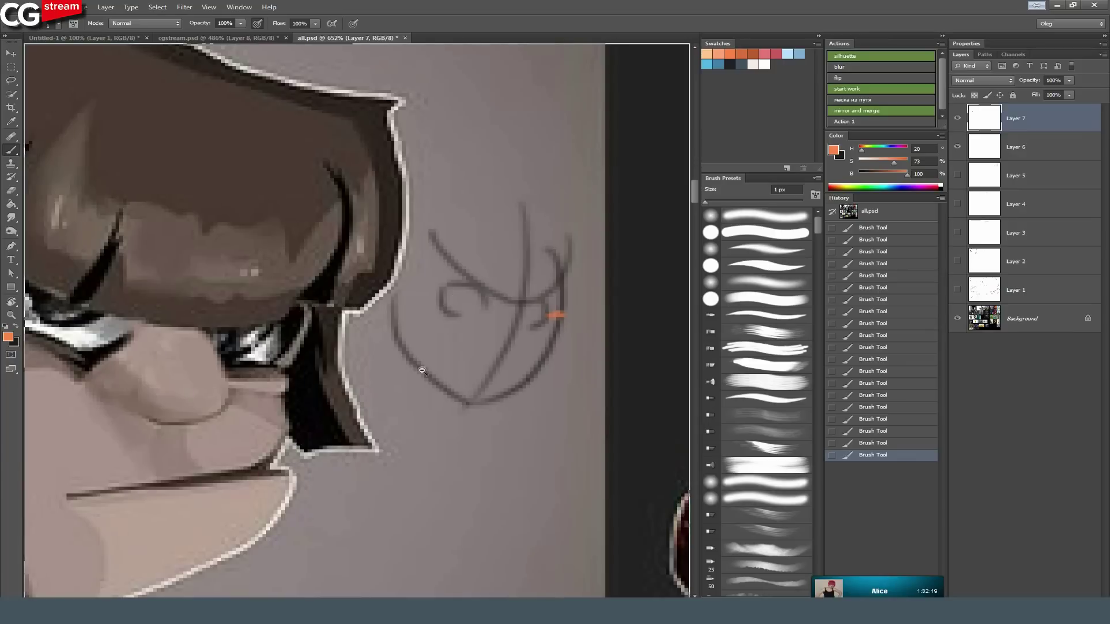
# Extend the boy's far cheek over the dark hair with sampled skin tone (H 14, S 17, B 66) and a 4 px brush.
pyautogui.keyDown('alt'); pyautogui.click(270, 388); pyautogui.keyUp('alt')
pyautogui.press(']')
pyautogui.press(']')
pyautogui.press(']')
pyautogui.moveTo(297, 319)
pyautogui.mouseDown()
pyautogui.moveTo(265, 399)
pyautogui.moveTo(289, 367)
pyautogui.moveTo(283, 416)
pyautogui.mouseUp()
pyautogui.moveTo(292, 354); pyautogui.dragTo(282, 427)
pyautogui.moveTo(285, 372); pyautogui.dragTo(285, 430)
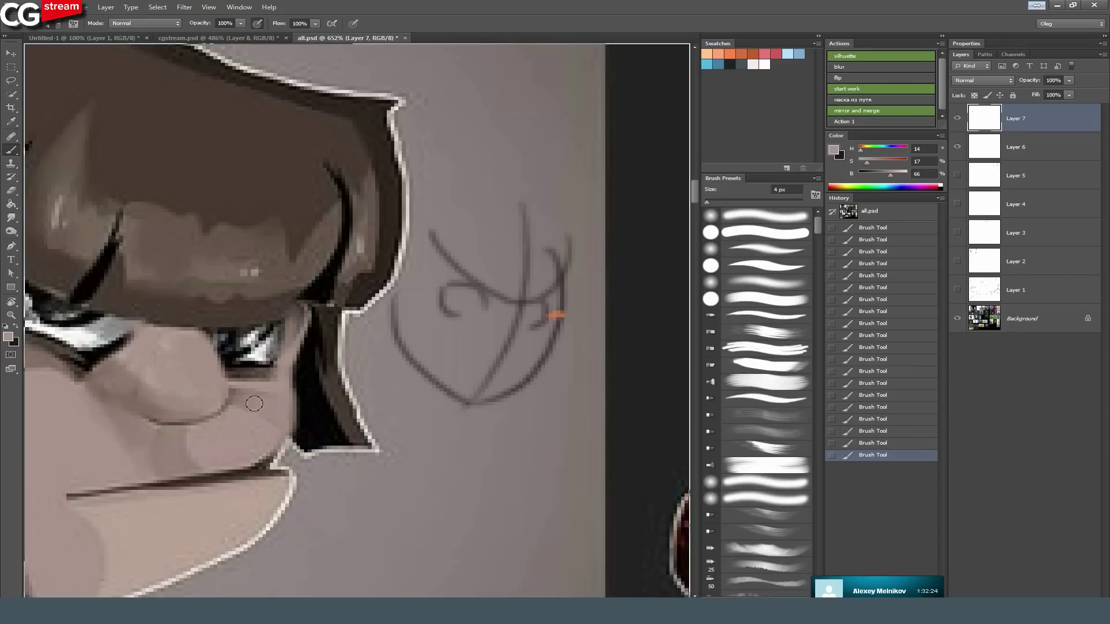
pyautogui.moveTo(220, 316); pyautogui.dragTo(411, 331)
pyautogui.keyDown('alt'); pyautogui.click(537, 363); pyautogui.keyUp('alt')
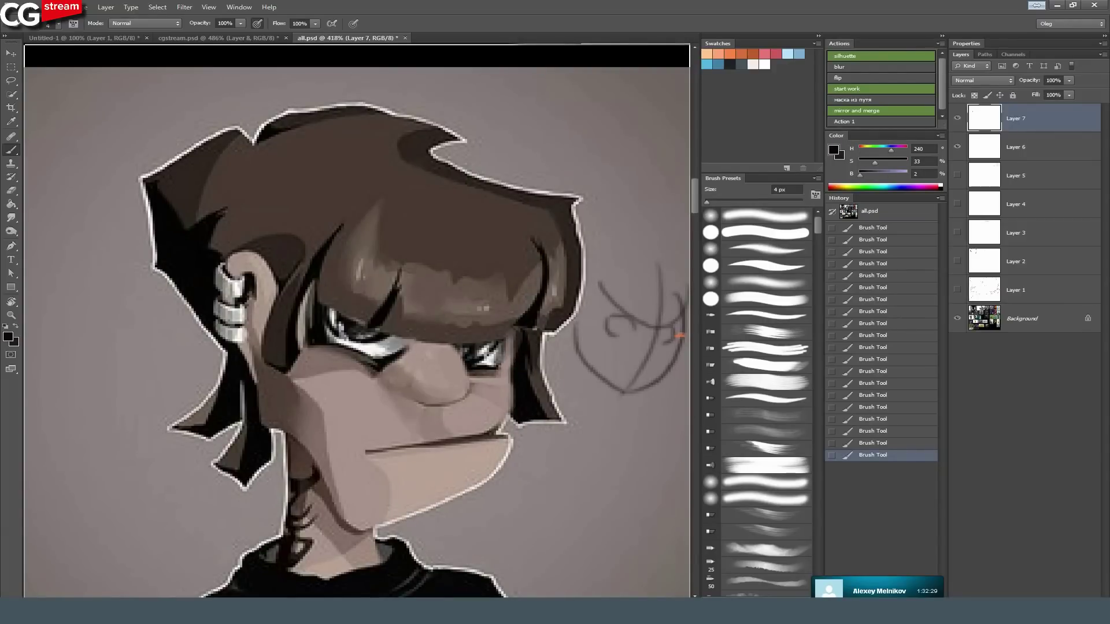
# Fill the boy's far eye with sampled near-white (H 220, S 1, B 92) and sample the fringe browns above it.
pyautogui.keyDown('alt'); pyautogui.click(486, 359); pyautogui.keyUp('alt')
pyautogui.click(483, 356)
pyautogui.moveTo(483, 360); pyautogui.dragTo(485, 372)
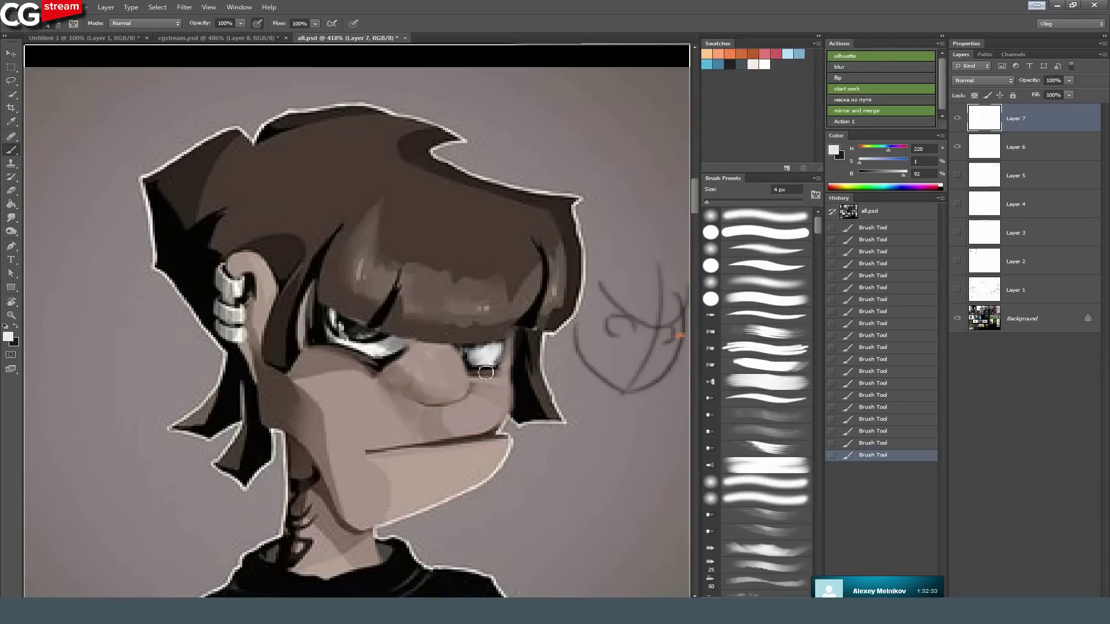
pyautogui.keyDown('alt'); pyautogui.click(482, 339); pyautogui.keyUp('alt')
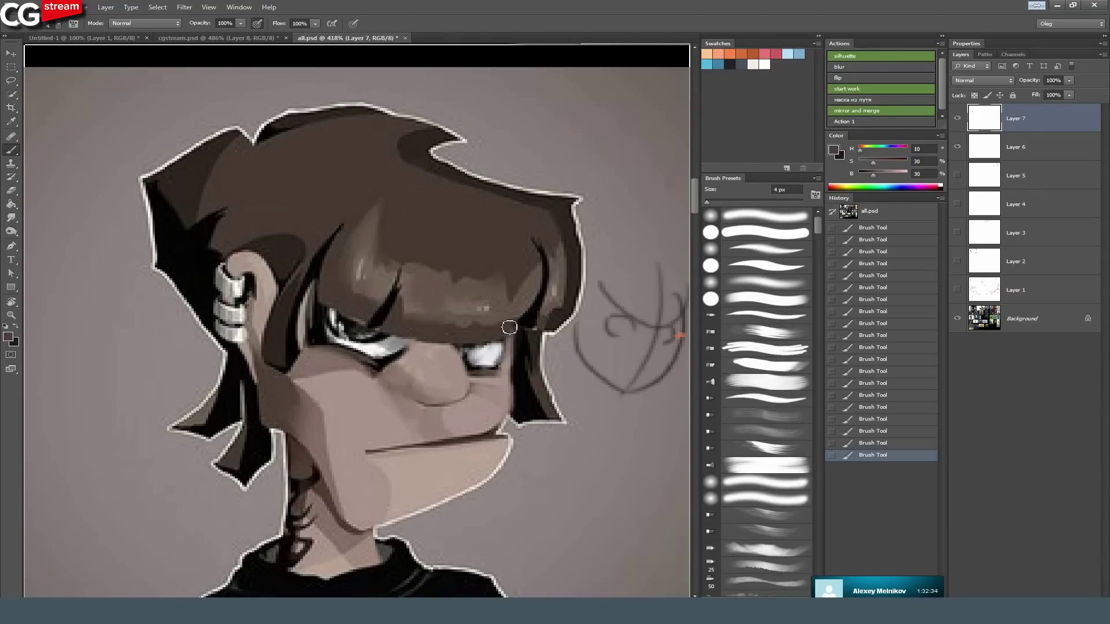
pyautogui.keyDown('alt'); pyautogui.click(465, 340); pyautogui.keyUp('alt')
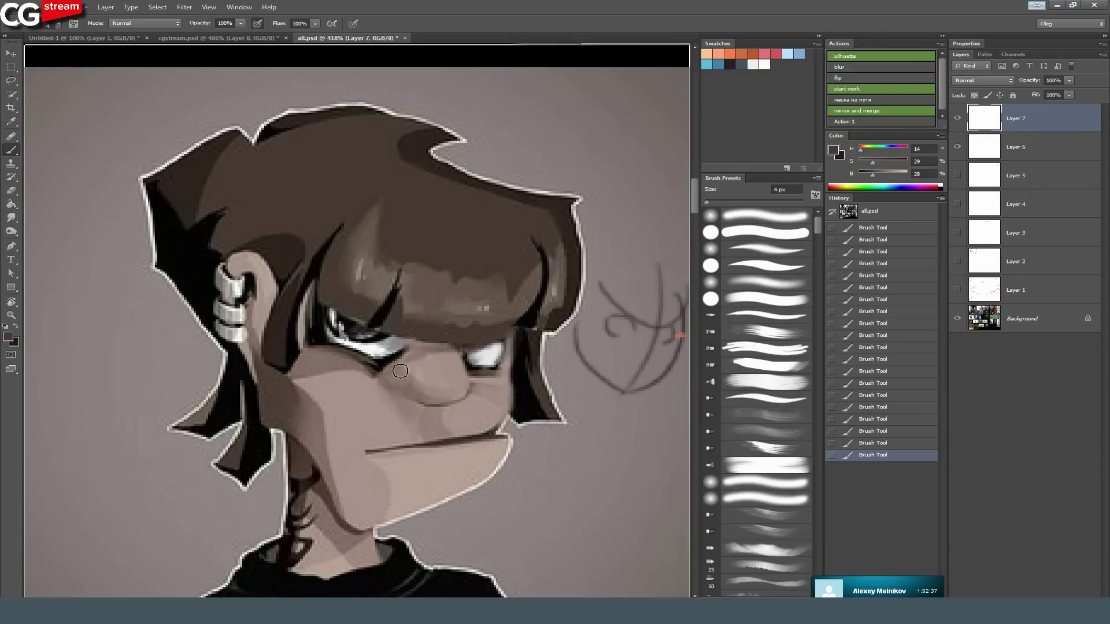
# Paint over both of the boy's eyes with sampled skin tones such as H 14, S 18, B 65, and sample the fringe brown.
pyautogui.keyDown('alt'); pyautogui.click(385, 349); pyautogui.keyUp('alt')
pyautogui.moveTo(353, 334)
pyautogui.mouseDown()
pyautogui.moveTo(395, 347)
pyautogui.moveTo(343, 321)
pyautogui.moveTo(385, 345)
pyautogui.moveTo(354, 334)
pyautogui.moveTo(314, 353)
pyautogui.moveTo(313, 304)
pyautogui.moveTo(320, 348)
pyautogui.moveTo(323, 321)
pyautogui.moveTo(337, 318)
pyautogui.moveTo(322, 346)
pyautogui.moveTo(352, 364)
pyautogui.mouseUp()
pyautogui.keyDown('alt'); pyautogui.click(318, 353); pyautogui.keyUp('alt')
pyautogui.keyDown('alt'); pyautogui.click(306, 325); pyautogui.keyUp('alt')
pyautogui.keyDown('alt'); pyautogui.click(334, 351); pyautogui.keyUp('alt')
pyautogui.keyDown('alt'); pyautogui.rightClick(329, 375); pyautogui.keyUp('alt')
pyautogui.moveTo(307, 323)
pyautogui.mouseDown()
pyautogui.moveTo(399, 348)
pyautogui.moveTo(321, 310)
pyautogui.moveTo(414, 357)
pyautogui.moveTo(315, 317)
pyautogui.moveTo(477, 357)
pyautogui.moveTo(492, 349)
pyautogui.moveTo(473, 369)
pyautogui.mouseUp()
pyautogui.keyDown('alt'); pyautogui.rightClick(493, 372); pyautogui.keyUp('alt')
pyautogui.keyDown('alt'); pyautogui.click(507, 390); pyautogui.keyUp('alt')
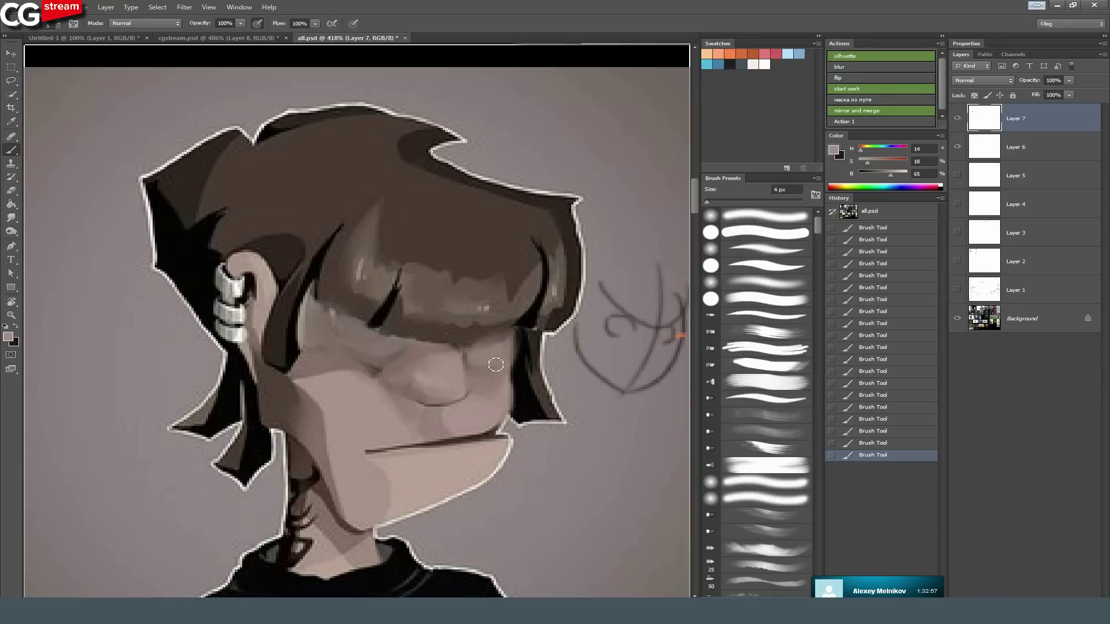
pyautogui.keyDown('alt'); pyautogui.click(467, 333); pyautogui.keyUp('alt')
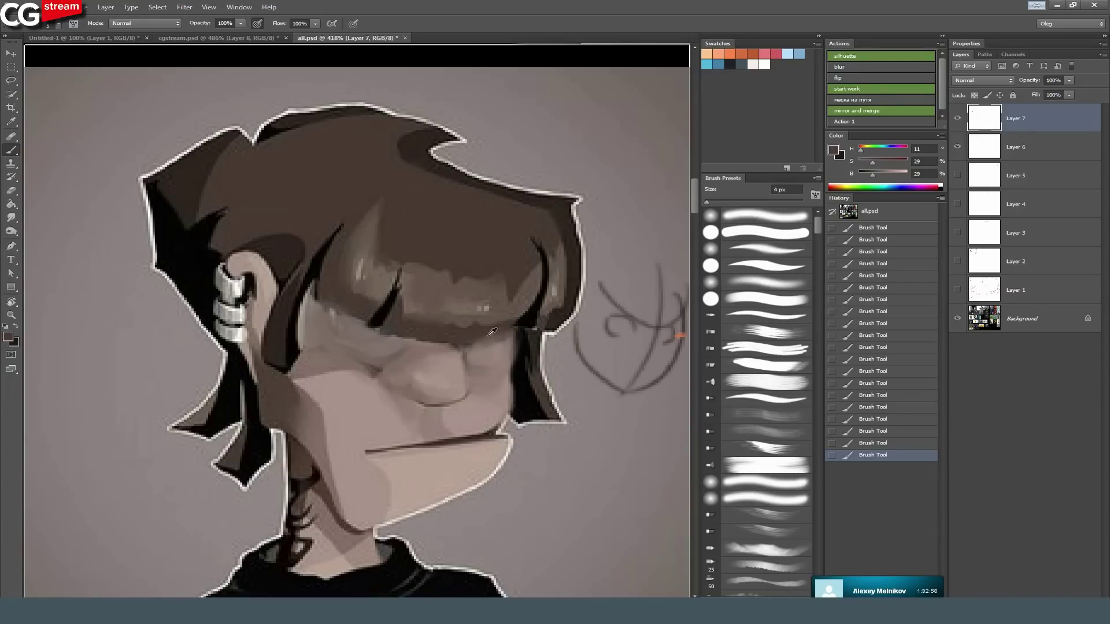
# Try shading the skin beneath the fringe's dark lock with sampled browns and a 9 px brush, and undo those strokes.
pyautogui.keyDown('alt'); pyautogui.click(392, 315); pyautogui.keyUp('alt')
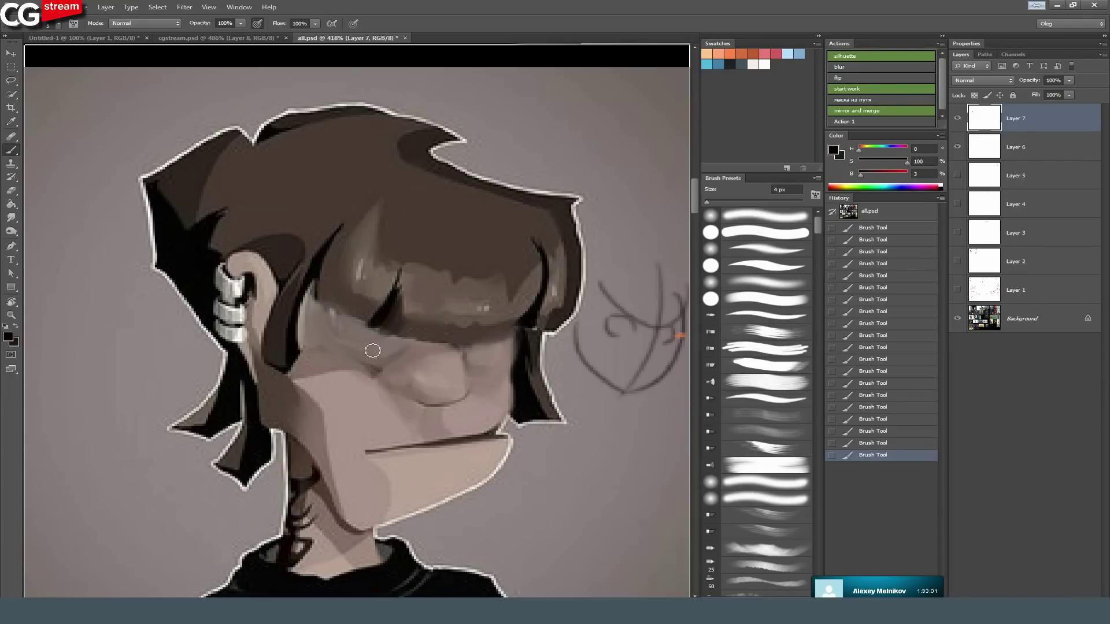
pyautogui.keyDown('alt'); pyautogui.click(356, 378); pyautogui.keyUp('alt')
pyautogui.press(']')
pyautogui.press(']')
pyautogui.press(']')
pyautogui.press(']')
pyautogui.press(']')
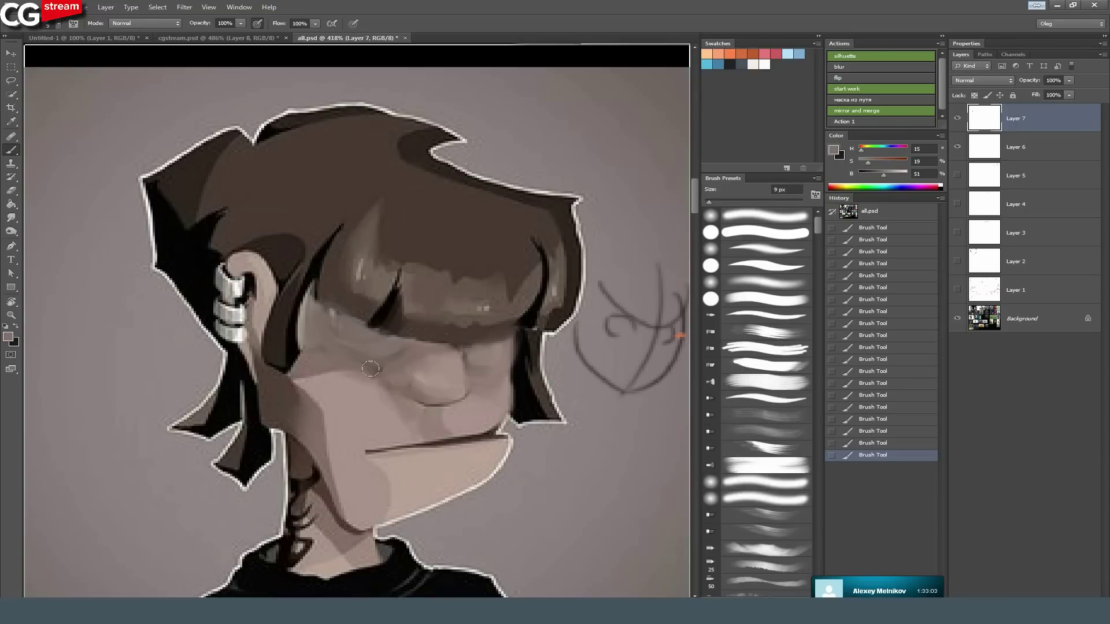
pyautogui.keyDown('alt'); pyautogui.click(398, 317); pyautogui.keyUp('alt')
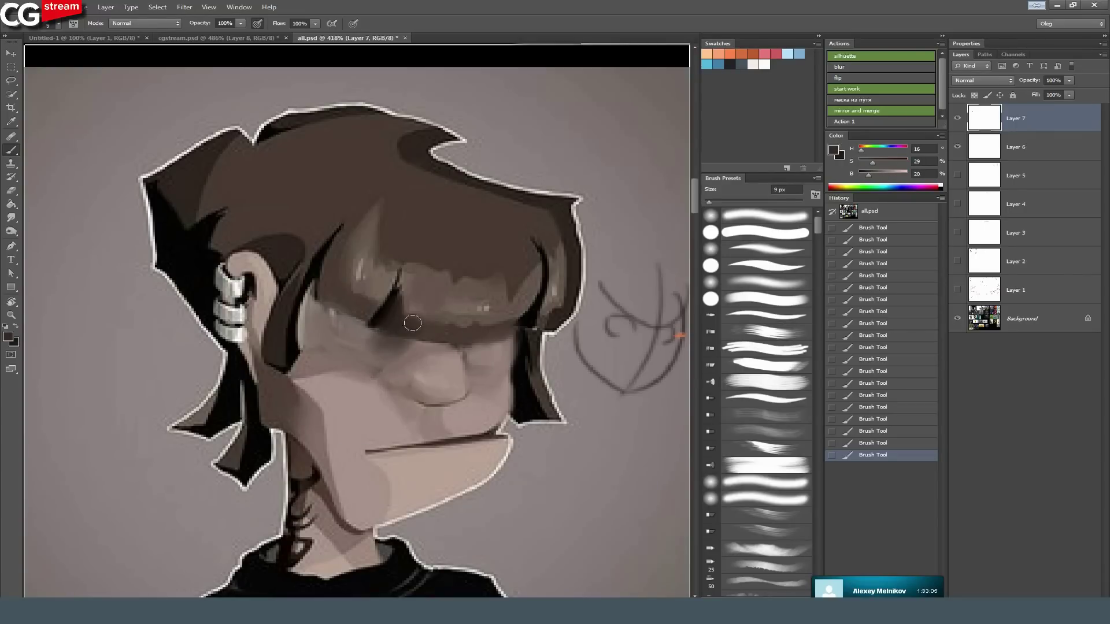
pyautogui.hotkey('ctrl', 'alt', 'z')
pyautogui.hotkey('ctrl', 'alt', 'z')
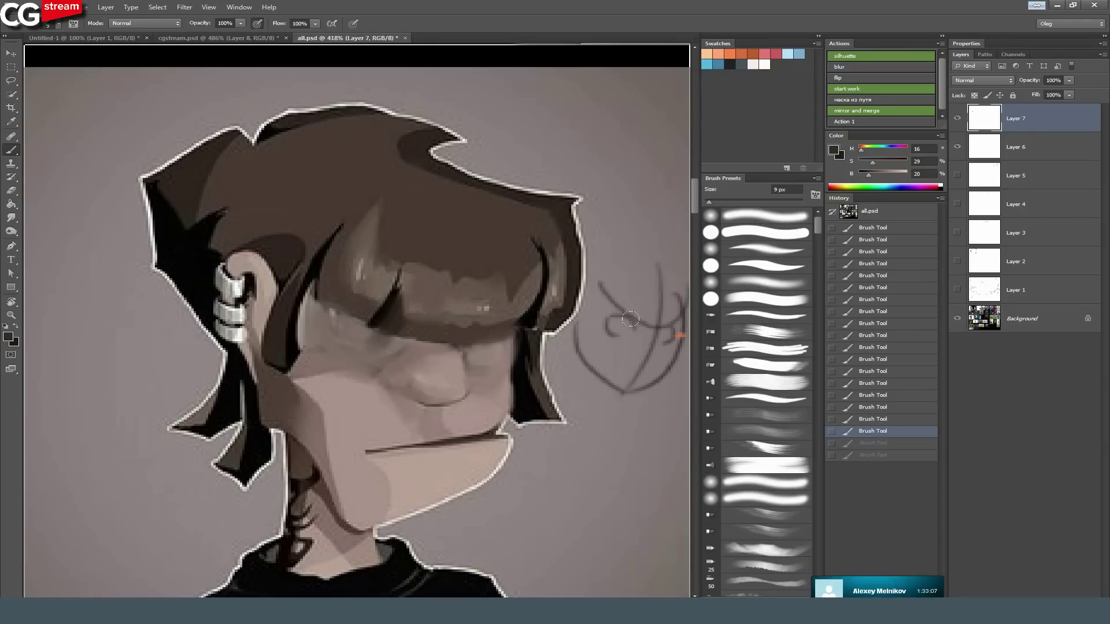
pyautogui.click(889, 420)
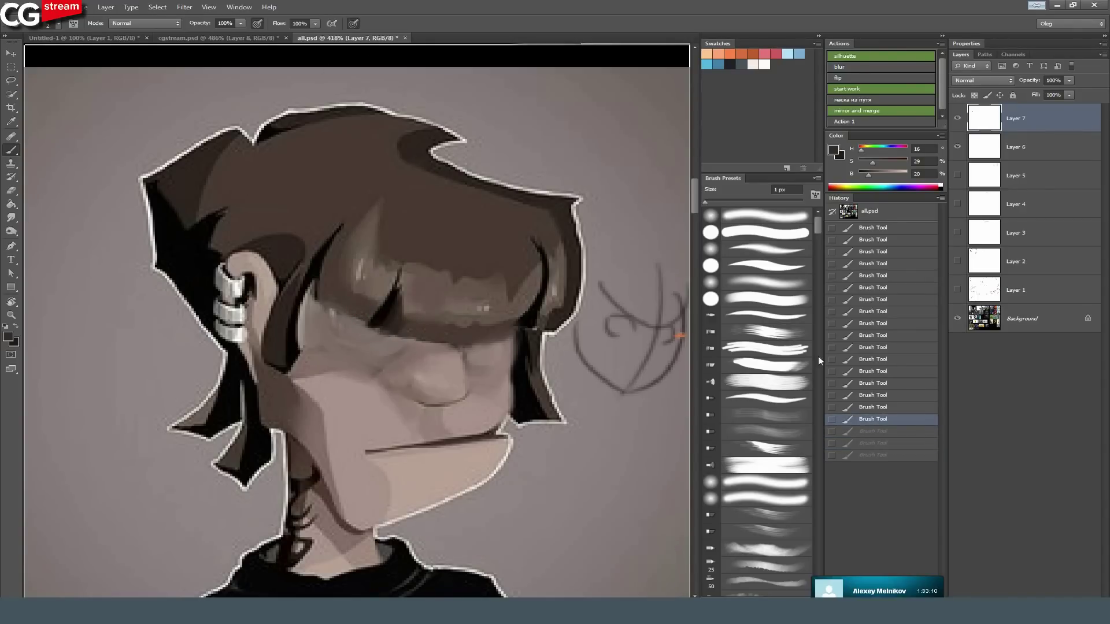
# Add a new layer and sketch new eye outlines and pupils beneath the boy's fringe with sampled dark tones and a 2 px brush.
pyautogui.click(1069, 595)
pyautogui.moveTo(493, 377)
pyautogui.mouseDown()
pyautogui.moveTo(520, 397)
pyautogui.moveTo(473, 375)
pyautogui.moveTo(499, 352)
pyautogui.moveTo(469, 360)
pyautogui.moveTo(511, 346)
pyautogui.moveTo(487, 381)
pyautogui.moveTo(504, 363)
pyautogui.moveTo(476, 376)
pyautogui.moveTo(494, 347)
pyautogui.mouseUp()
pyautogui.keyDown('alt'); pyautogui.click(518, 397); pyautogui.keyUp('alt')
pyautogui.moveTo(360, 362)
pyautogui.mouseDown()
pyautogui.moveTo(408, 355)
pyautogui.moveTo(370, 363)
pyautogui.moveTo(389, 362)
pyautogui.moveTo(356, 338)
pyautogui.moveTo(372, 365)
pyautogui.moveTo(367, 335)
pyautogui.moveTo(406, 356)
pyautogui.moveTo(351, 337)
pyautogui.moveTo(411, 350)
pyautogui.moveTo(362, 332)
pyautogui.moveTo(382, 338)
pyautogui.moveTo(357, 337)
pyautogui.moveTo(364, 359)
pyautogui.moveTo(355, 333)
pyautogui.moveTo(385, 345)
pyautogui.moveTo(380, 366)
pyautogui.moveTo(409, 342)
pyautogui.mouseUp()
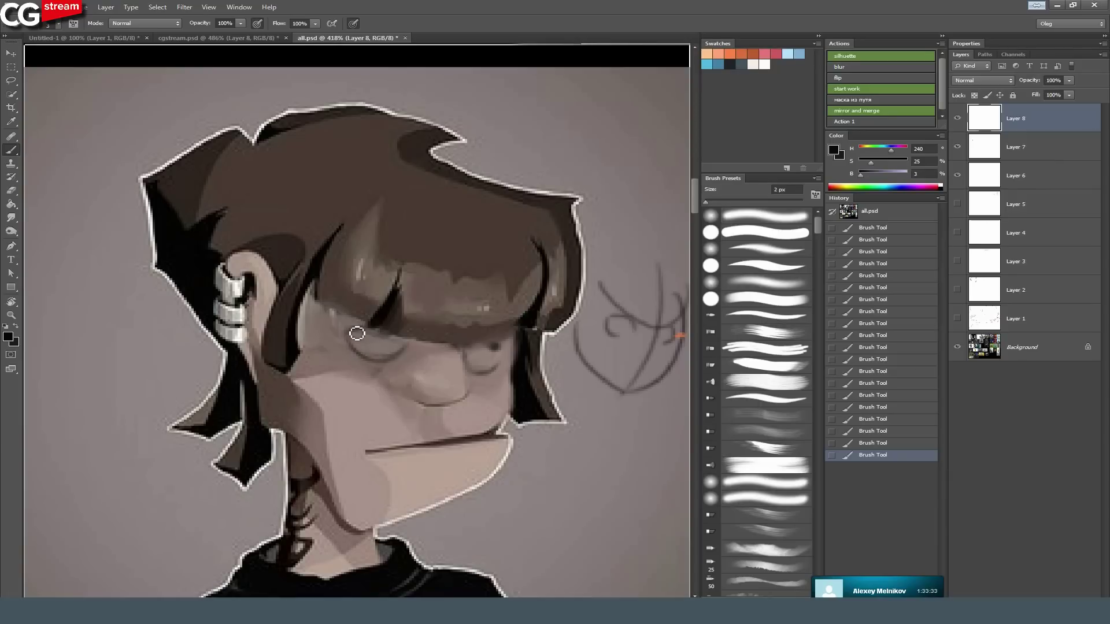
pyautogui.click(877, 443)
pyautogui.moveTo(357, 328); pyautogui.dragTo(348, 336)
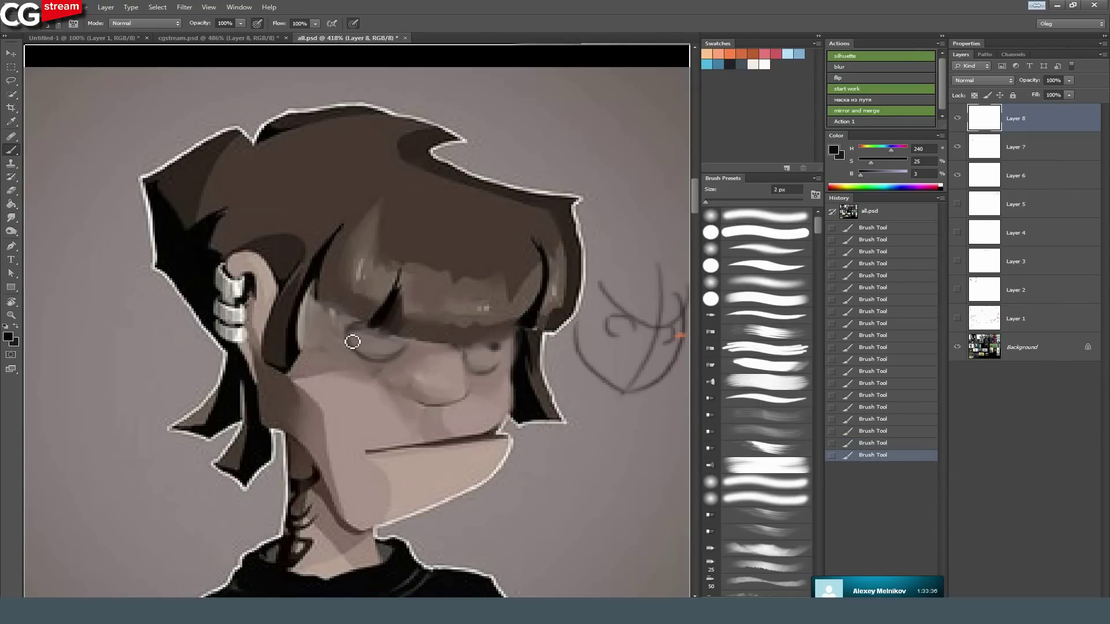
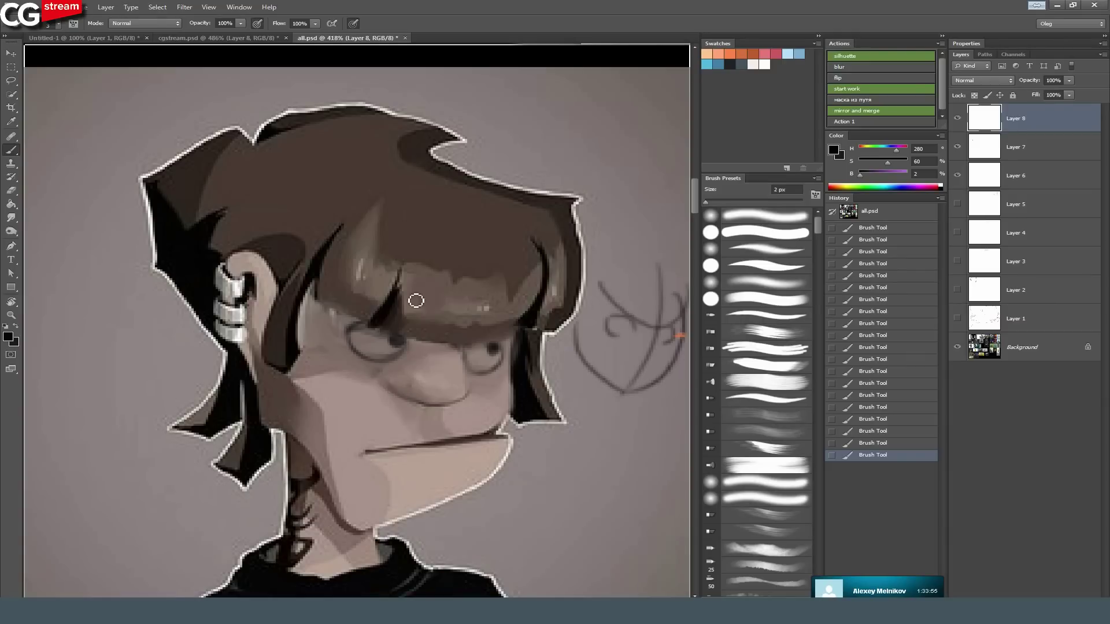
# Paint white highlights inside both of the boy's eyes and lighten the nose bridge with the brush enlarged to 6 px.
pyautogui.click(767, 66)
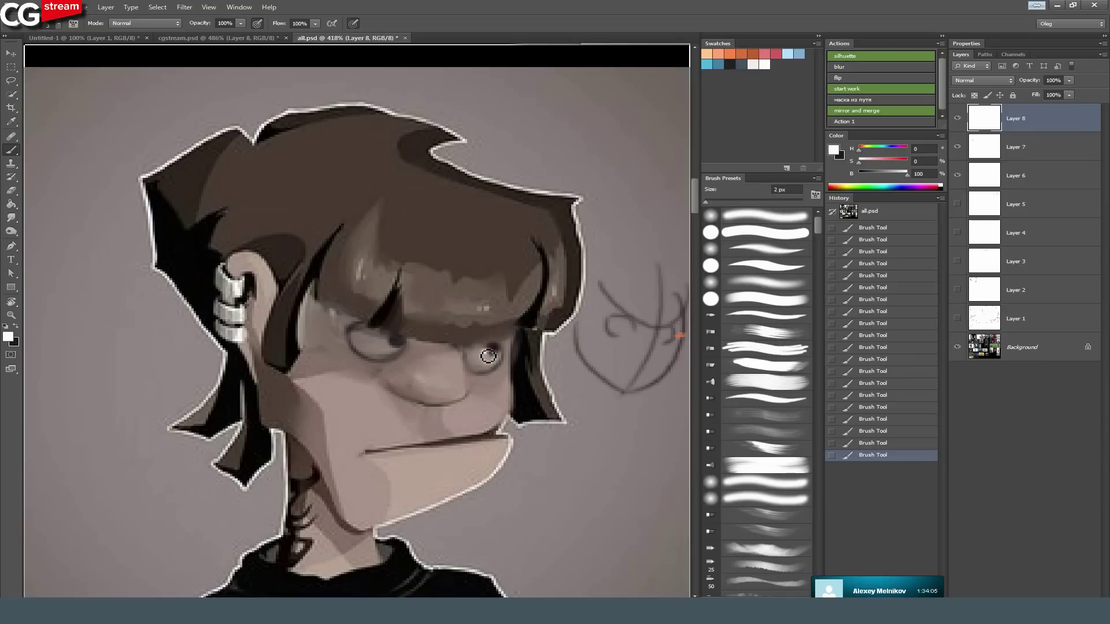
pyautogui.click(388, 347)
pyautogui.press(']')
pyautogui.press(']')
pyautogui.press(']')
pyautogui.press(']')
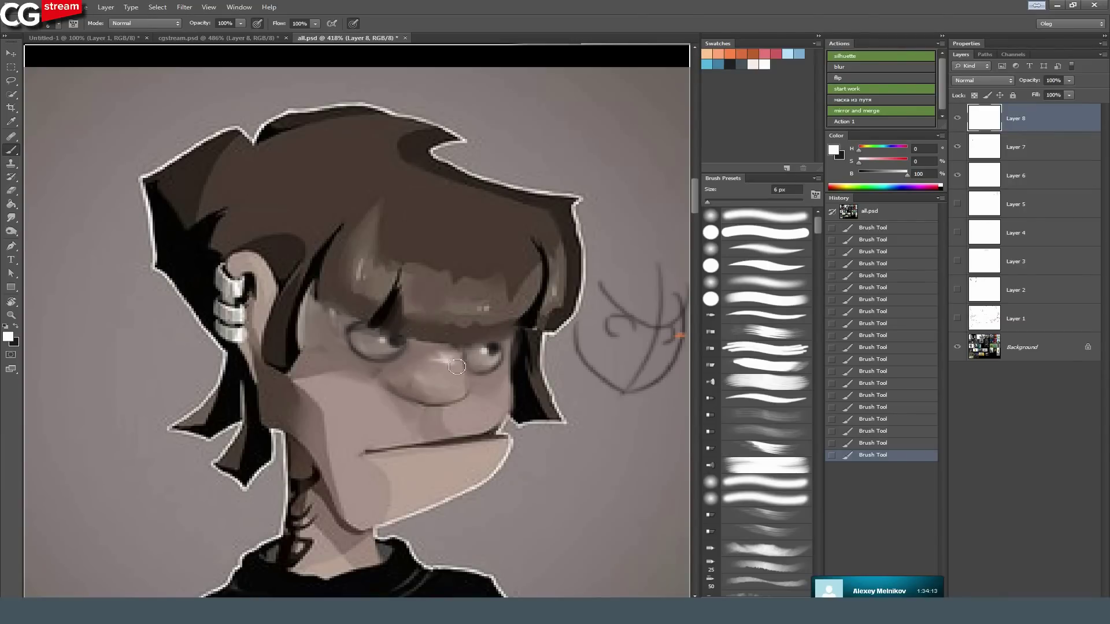
# Refine the light on the boy's nose and far eye with sampled tones and the white swatch, using a smaller brush.
pyautogui.press('[')
pyautogui.press('[')
pyautogui.press('[')
pyautogui.press('[')
pyautogui.press('[')
pyautogui.keyDown('alt'); pyautogui.click(450, 356); pyautogui.keyUp('alt')
pyautogui.keyDown('alt'); pyautogui.click(488, 350); pyautogui.keyUp('alt')
pyautogui.click(766, 65)
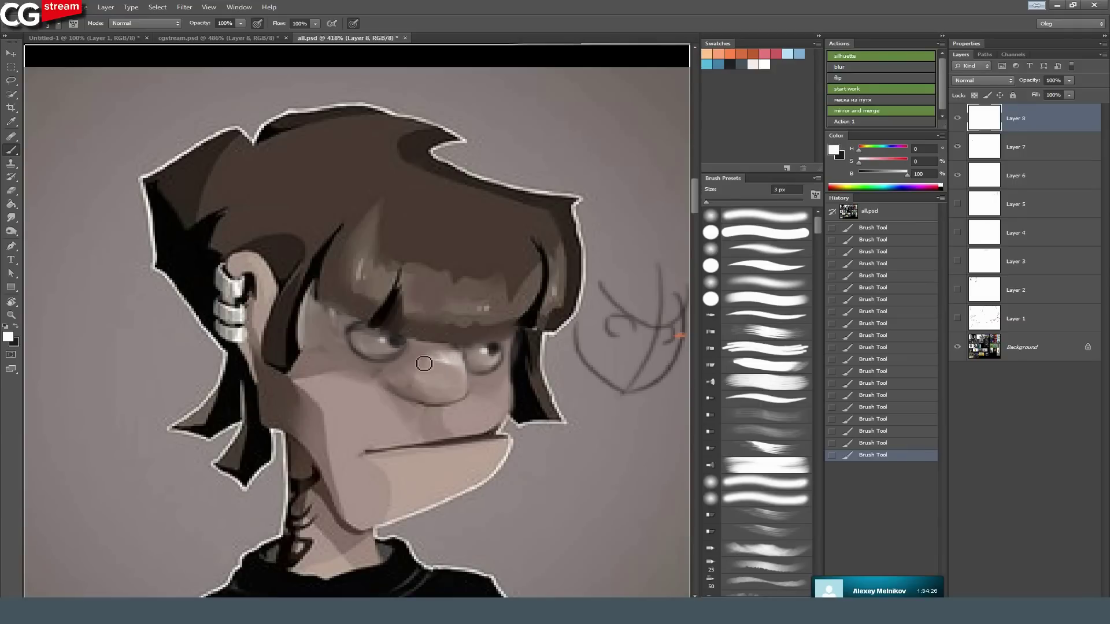
# Draw a cheek crease below the blond man's eye in sampled dark grey (H 50, S 10, B 23) with a 3 px brush.
pyautogui.moveTo(383, 309); pyautogui.dragTo(342, 286)
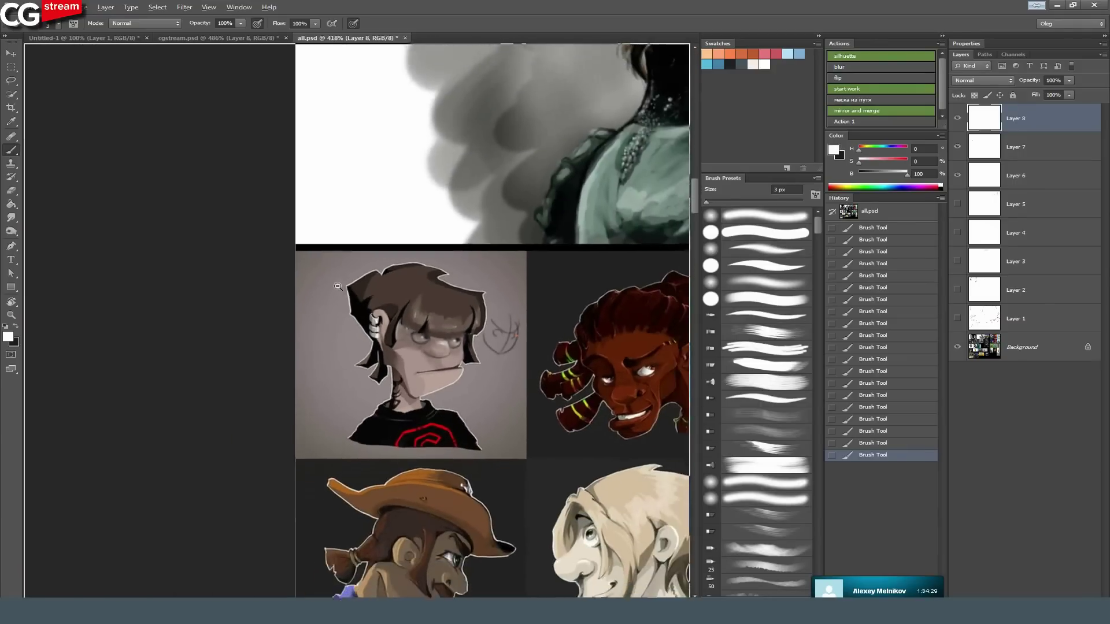
pyautogui.moveTo(474, 405); pyautogui.dragTo(372, 292)
pyautogui.moveTo(434, 407); pyautogui.dragTo(453, 312)
pyautogui.keyDown('alt'); pyautogui.click(460, 347); pyautogui.keyUp('alt')
pyautogui.keyDown('alt'); pyautogui.click(480, 385); pyautogui.keyUp('alt')
pyautogui.moveTo(473, 422); pyautogui.dragTo(508, 399)
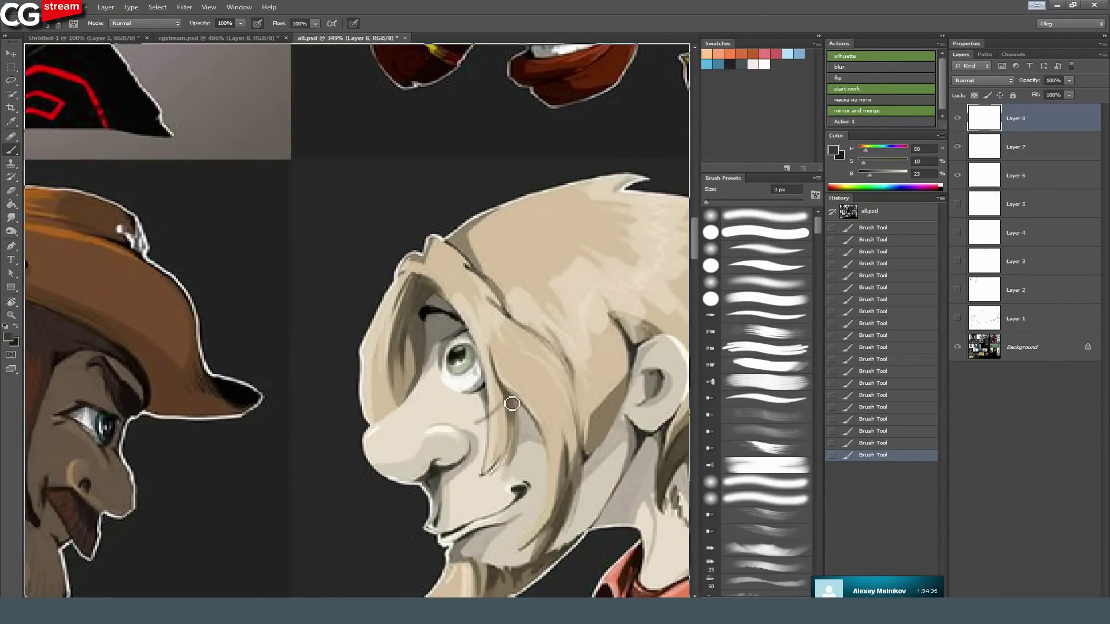
# Sketch a wedge-shaped side-view eye over the blond man's eye and cheek in dark grey (H 0, S 0, B 16).
pyautogui.moveTo(460, 372); pyautogui.dragTo(475, 422)
pyautogui.moveTo(461, 358); pyautogui.dragTo(512, 396)
pyautogui.keyDown('alt'); pyautogui.click(360, 279); pyautogui.keyUp('alt')
pyautogui.moveTo(461, 359)
pyautogui.mouseDown()
pyautogui.moveTo(516, 411)
pyautogui.moveTo(464, 363)
pyautogui.moveTo(493, 418)
pyautogui.moveTo(514, 397)
pyautogui.moveTo(470, 428)
pyautogui.moveTo(481, 423)
pyautogui.moveTo(469, 369)
pyautogui.moveTo(465, 400)
pyautogui.mouseUp()
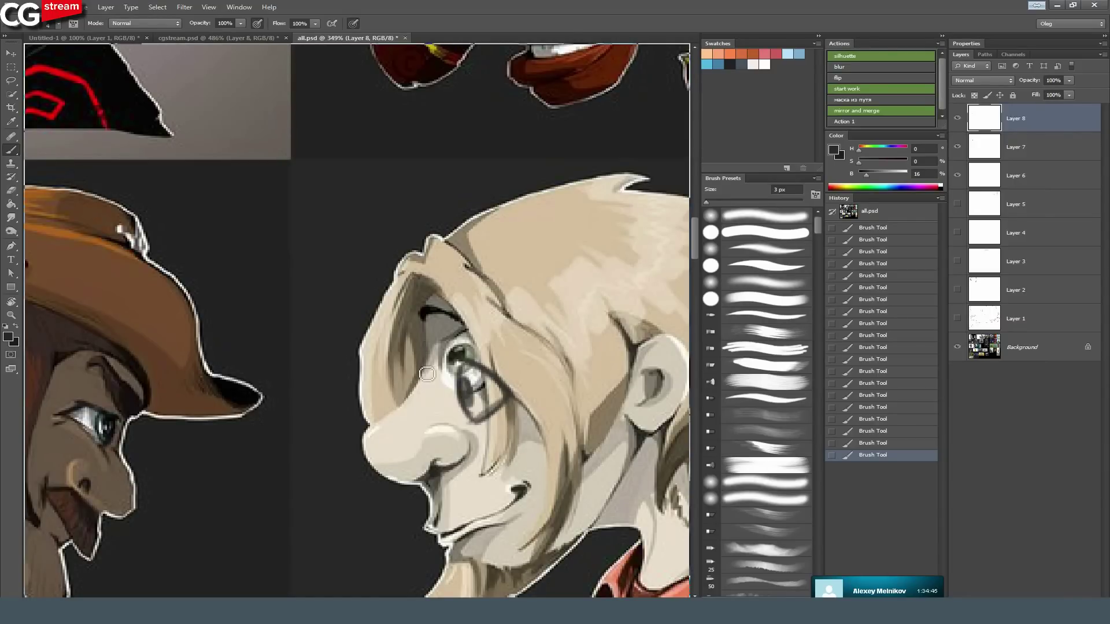
pyautogui.moveTo(425, 322)
pyautogui.mouseDown()
pyautogui.moveTo(434, 406)
pyautogui.moveTo(426, 370)
pyautogui.moveTo(382, 418)
pyautogui.moveTo(427, 399)
pyautogui.moveTo(371, 427)
pyautogui.mouseUp()
pyautogui.moveTo(418, 399)
pyautogui.mouseDown()
pyautogui.moveTo(384, 423)
pyautogui.moveTo(434, 393)
pyautogui.moveTo(391, 416)
pyautogui.moveTo(379, 469)
pyautogui.moveTo(389, 452)
pyautogui.moveTo(413, 489)
pyautogui.moveTo(388, 472)
pyautogui.moveTo(423, 479)
pyautogui.mouseUp()
pyautogui.moveTo(466, 374); pyautogui.dragTo(438, 335)
# Repaint the cowboy's nostril area and the cheek beneath his eye with sampled skin browns (such as H 23, S 26, B 35).
pyautogui.moveTo(333, 452); pyautogui.dragTo(415, 411)
pyautogui.scroll(4, 415, 411)
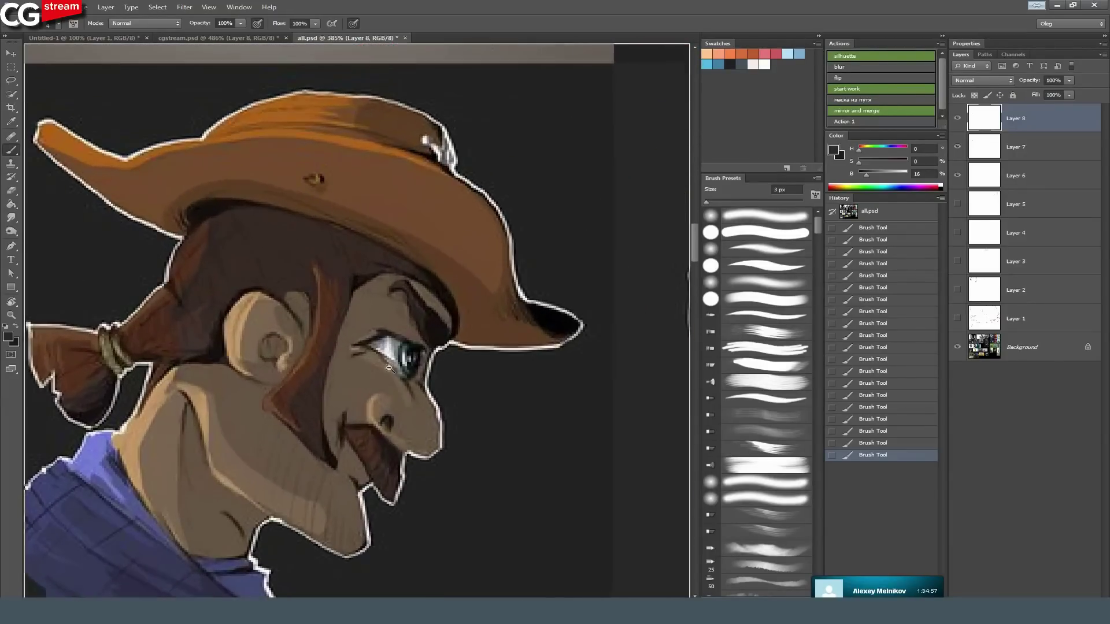
pyautogui.moveTo(364, 351)
pyautogui.mouseDown()
pyautogui.moveTo(430, 364)
pyautogui.moveTo(385, 380)
pyautogui.moveTo(416, 392)
pyautogui.moveTo(374, 421)
pyautogui.moveTo(403, 432)
pyautogui.moveTo(373, 413)
pyautogui.mouseUp()
pyautogui.keyDown('alt'); pyautogui.click(383, 414); pyautogui.keyUp('alt')
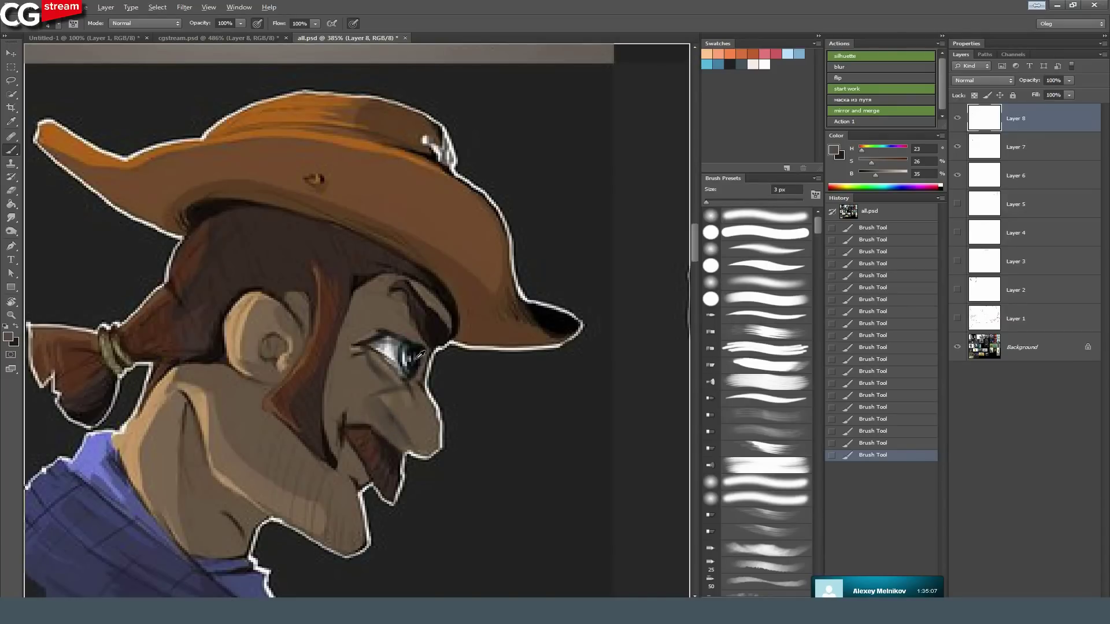
# Repaint the cowboy's eye as a plain white eyeball with a near-black iris at its front edge, using sampled colours and a 2 px brush.
pyautogui.keyDown('alt'); pyautogui.click(389, 353); pyautogui.keyUp('alt')
pyautogui.moveTo(379, 353)
pyautogui.mouseDown()
pyautogui.moveTo(393, 374)
pyautogui.moveTo(376, 347)
pyautogui.moveTo(389, 354)
pyautogui.moveTo(391, 343)
pyautogui.moveTo(408, 381)
pyautogui.moveTo(378, 343)
pyautogui.moveTo(402, 359)
pyautogui.moveTo(370, 304)
pyautogui.moveTo(437, 325)
pyautogui.moveTo(427, 380)
pyautogui.moveTo(420, 342)
pyautogui.moveTo(378, 348)
pyautogui.moveTo(435, 348)
pyautogui.moveTo(359, 347)
pyautogui.moveTo(446, 357)
pyautogui.moveTo(433, 354)
pyautogui.moveTo(445, 345)
pyautogui.moveTo(368, 347)
pyautogui.mouseUp()
pyautogui.keyDown('alt'); pyautogui.click(403, 322); pyautogui.keyUp('alt')
pyautogui.keyDown('alt'); pyautogui.click(433, 328); pyautogui.keyUp('alt')
pyautogui.press('[')
pyautogui.press('[')
pyautogui.press('[')
pyautogui.moveTo(364, 346); pyautogui.dragTo(421, 335)
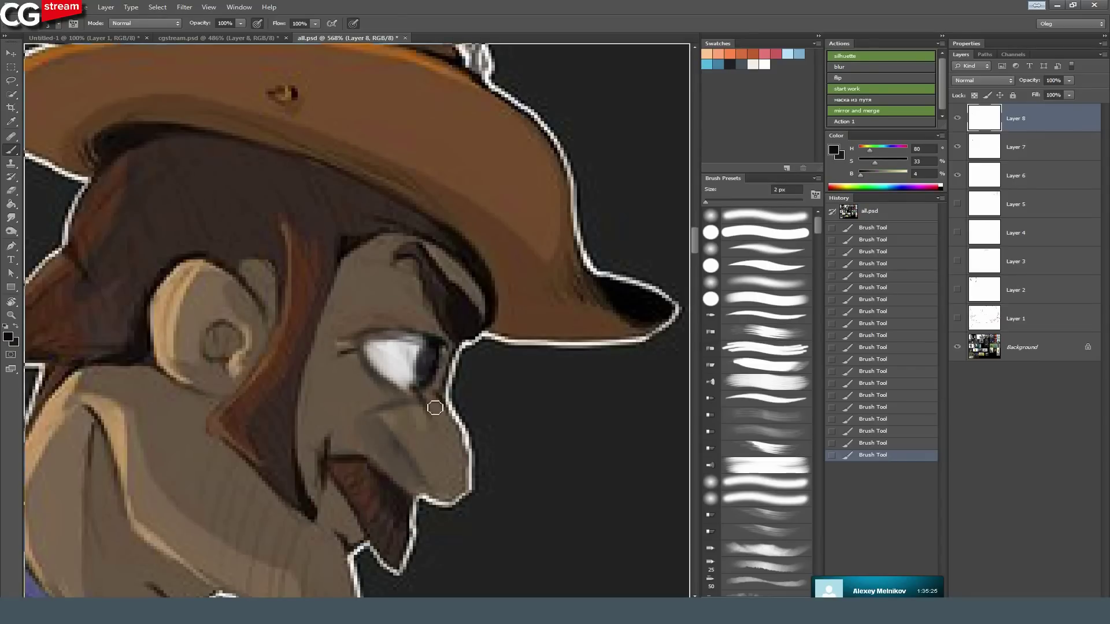
# Darken the curved crease around the wing of the cowboy's nose with the 2 px near-black brush (H 80, S 33, B 4).
pyautogui.moveTo(408, 407)
pyautogui.mouseDown()
pyautogui.moveTo(366, 422)
pyautogui.moveTo(365, 456)
pyautogui.mouseUp()
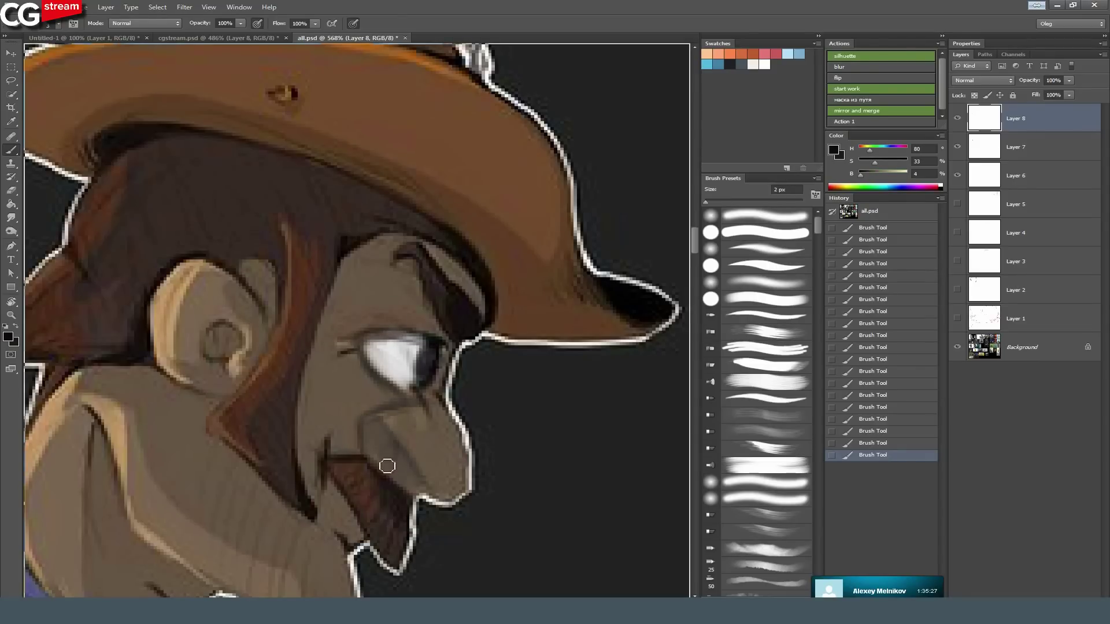
pyautogui.moveTo(504, 401); pyautogui.dragTo(388, 353)
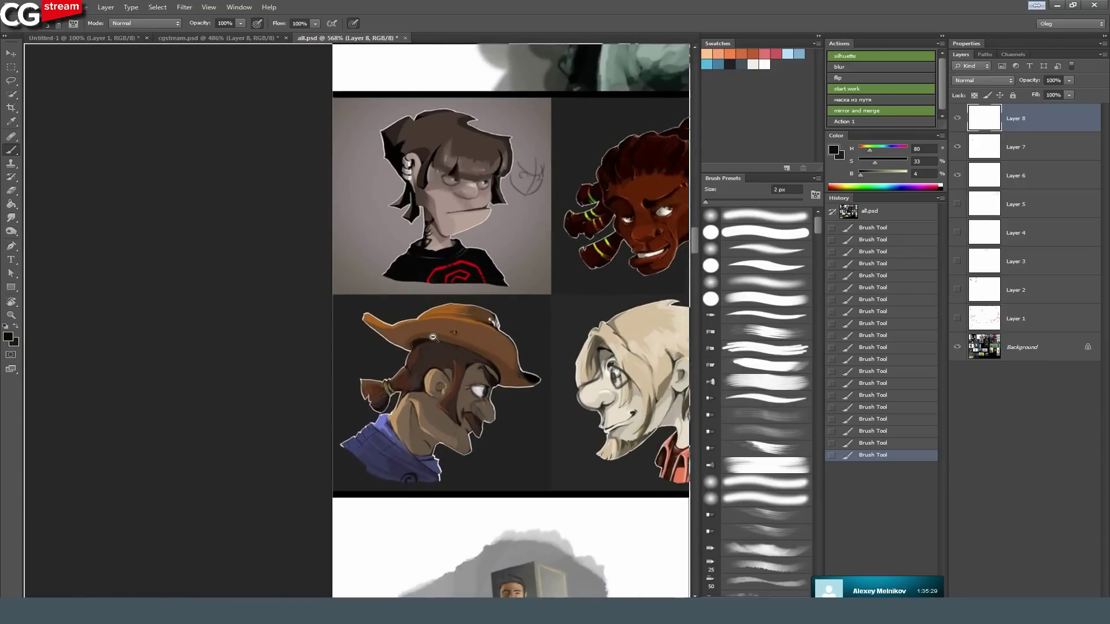
pyautogui.moveTo(496, 434); pyautogui.dragTo(417, 365)
pyautogui.moveTo(390, 307)
pyautogui.mouseDown()
pyautogui.moveTo(456, 306)
pyautogui.moveTo(403, 306)
pyautogui.mouseUp()
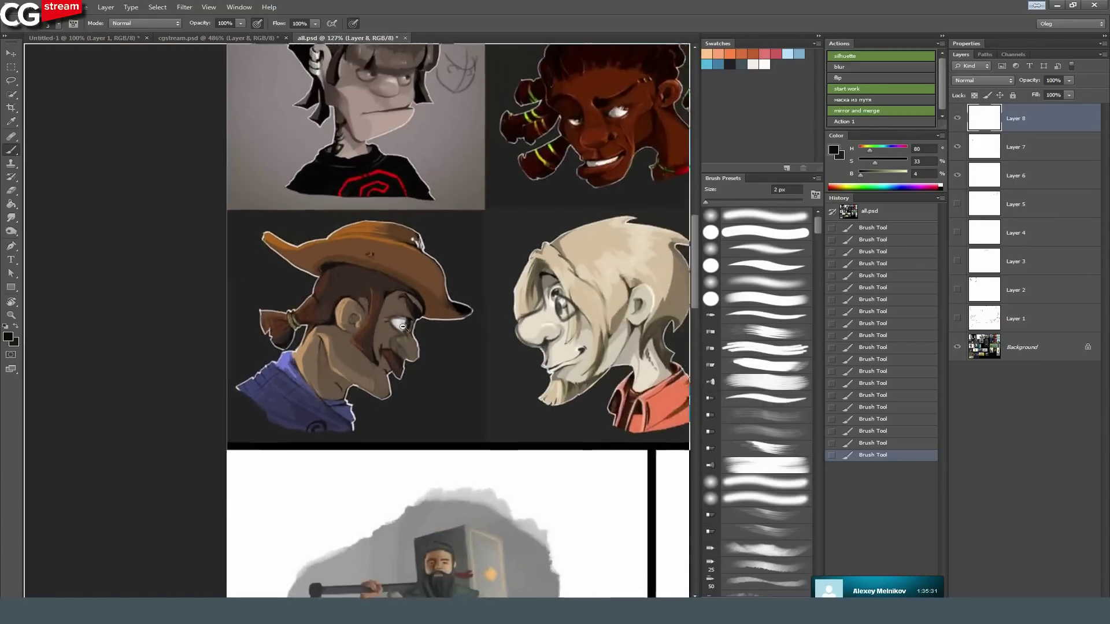
# Cover the blond man's original eye and its socket with sampled grey (H 33, S 9, B 48) using a 7 px brush.
pyautogui.moveTo(549, 307); pyautogui.dragTo(285, 339)
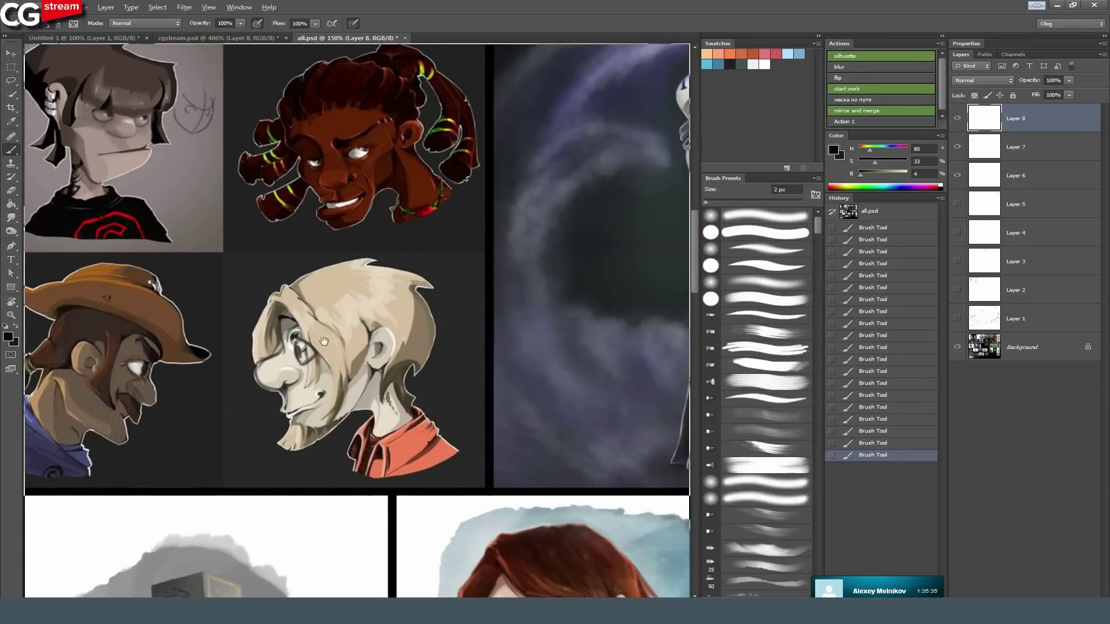
pyautogui.moveTo(433, 347); pyautogui.dragTo(501, 355)
pyautogui.moveTo(391, 417); pyautogui.dragTo(478, 341)
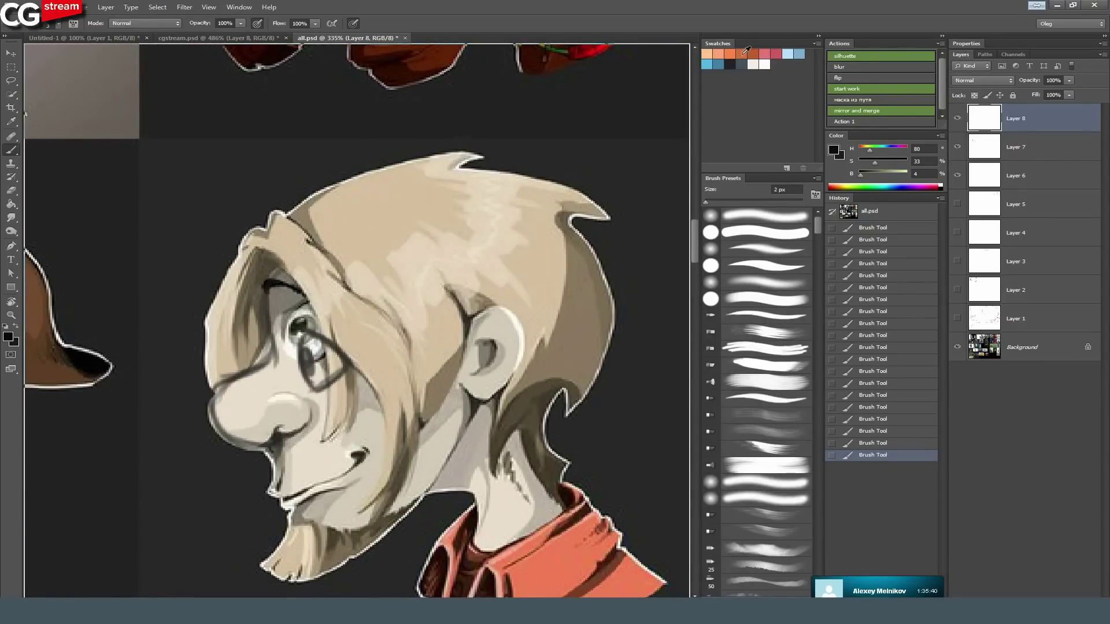
pyautogui.moveTo(260, 403); pyautogui.dragTo(474, 357)
pyautogui.keyDown('alt'); pyautogui.click(474, 276); pyautogui.keyUp('alt')
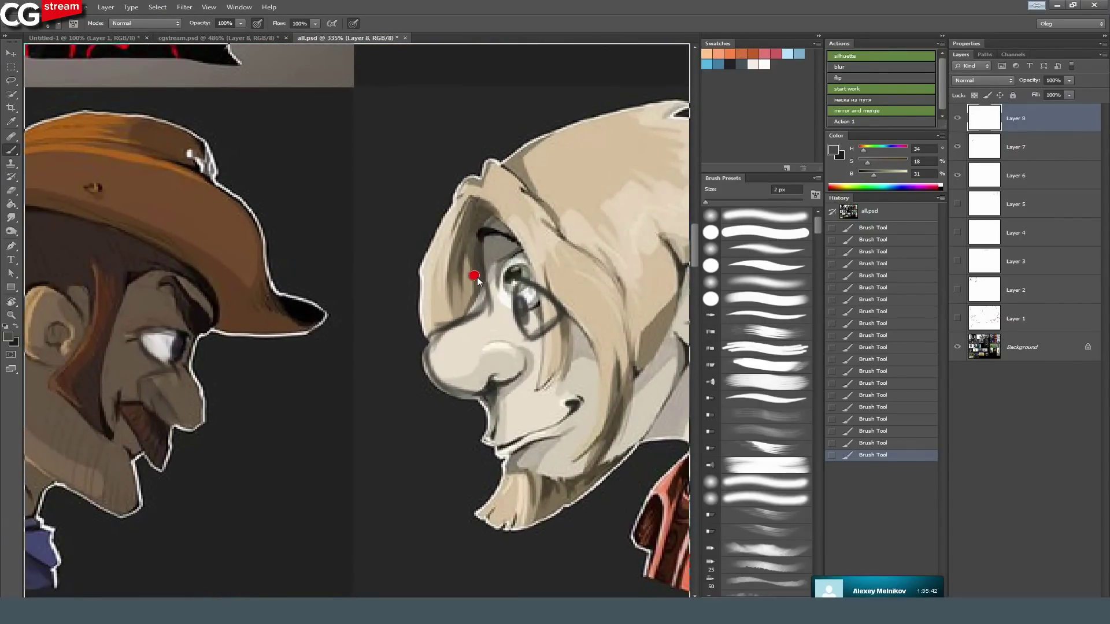
pyautogui.keyDown('alt'); pyautogui.click(502, 254); pyautogui.keyUp('alt')
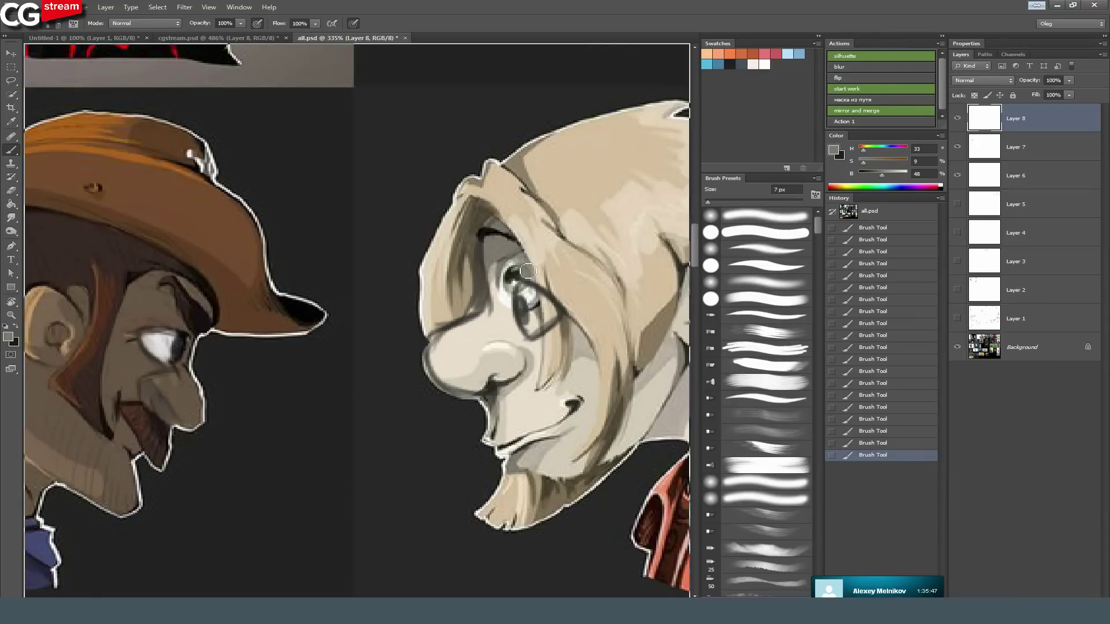
pyautogui.moveTo(501, 256)
pyautogui.mouseDown()
pyautogui.moveTo(511, 304)
pyautogui.moveTo(492, 262)
pyautogui.moveTo(513, 278)
pyautogui.moveTo(505, 304)
pyautogui.moveTo(523, 325)
pyautogui.moveTo(491, 300)
pyautogui.mouseUp()
# Paint out the blond man's nostril and model the rounded nose with sampled mid grey and a cream highlight (H 42, S 9, B 99).
pyautogui.moveTo(513, 373)
pyautogui.mouseDown()
pyautogui.moveTo(467, 370)
pyautogui.moveTo(465, 382)
pyautogui.moveTo(488, 371)
pyautogui.moveTo(458, 392)
pyautogui.moveTo(508, 366)
pyautogui.moveTo(493, 389)
pyautogui.mouseUp()
pyautogui.keyDown('alt'); pyautogui.click(474, 383); pyautogui.keyUp('alt')
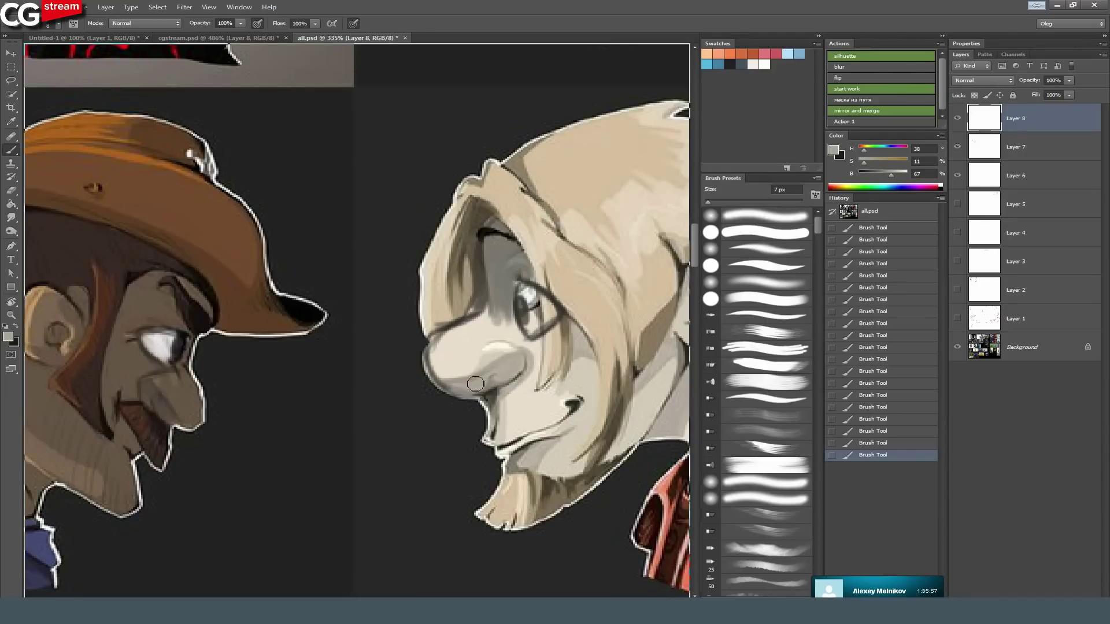
pyautogui.keyDown('alt'); pyautogui.click(500, 344); pyautogui.keyUp('alt')
pyautogui.moveTo(508, 347)
pyautogui.mouseDown()
pyautogui.moveTo(483, 335)
pyautogui.moveTo(493, 341)
pyautogui.moveTo(481, 366)
pyautogui.moveTo(502, 343)
pyautogui.moveTo(470, 346)
pyautogui.mouseUp()
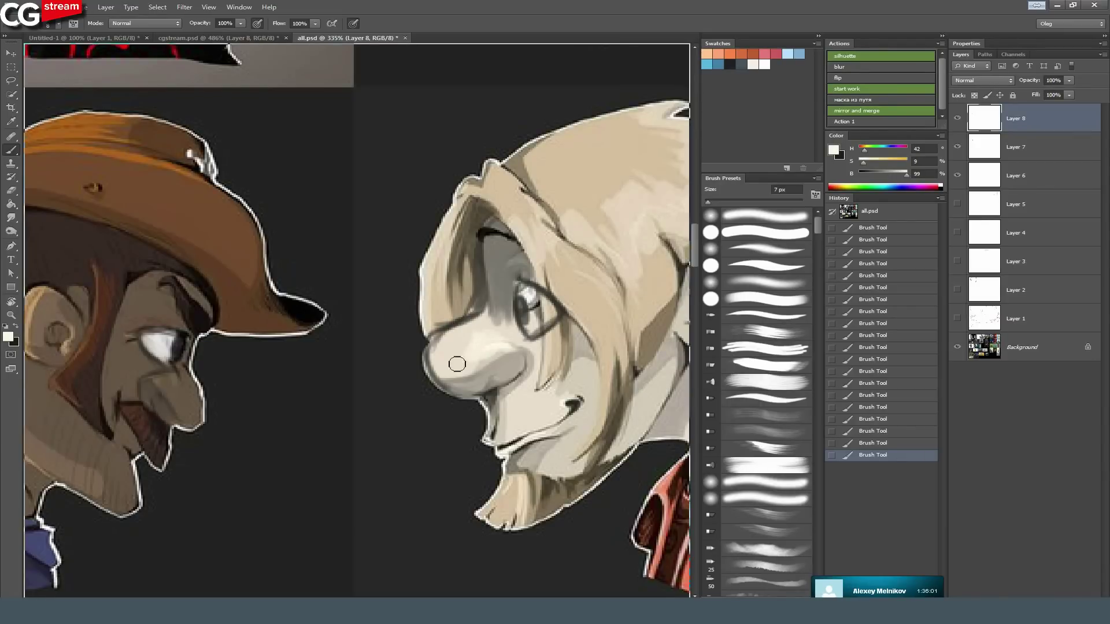
pyautogui.moveTo(454, 367)
pyautogui.mouseDown()
pyautogui.moveTo(484, 324)
pyautogui.moveTo(449, 357)
pyautogui.moveTo(447, 335)
pyautogui.moveTo(469, 337)
pyautogui.moveTo(457, 360)
pyautogui.mouseUp()
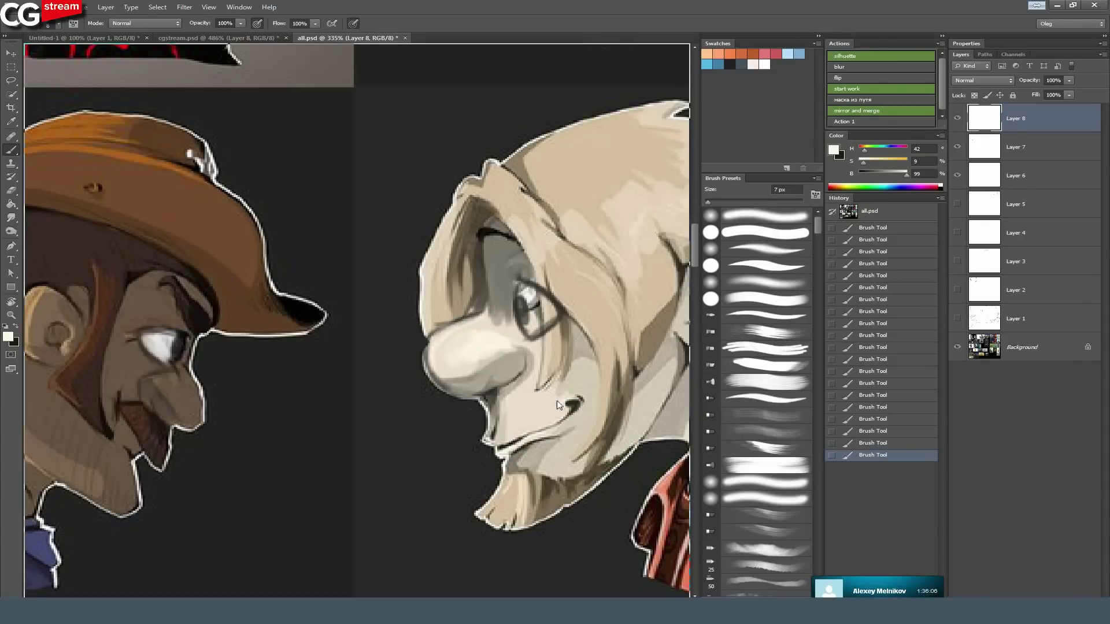
# Repaint the hair strands over the back of the blond man's eye in sampled beige (H 34, S 25, B 84) with a 7 px brush.
pyautogui.keyDown('alt'); pyautogui.click(576, 402); pyautogui.keyUp('alt')
pyautogui.moveTo(479, 297); pyautogui.dragTo(444, 296)
pyautogui.scroll(4, 495, 257)
pyautogui.keyDown('alt'); pyautogui.click(528, 293); pyautogui.keyUp('alt')
pyautogui.press(']')
pyautogui.press(']')
pyautogui.press(']')
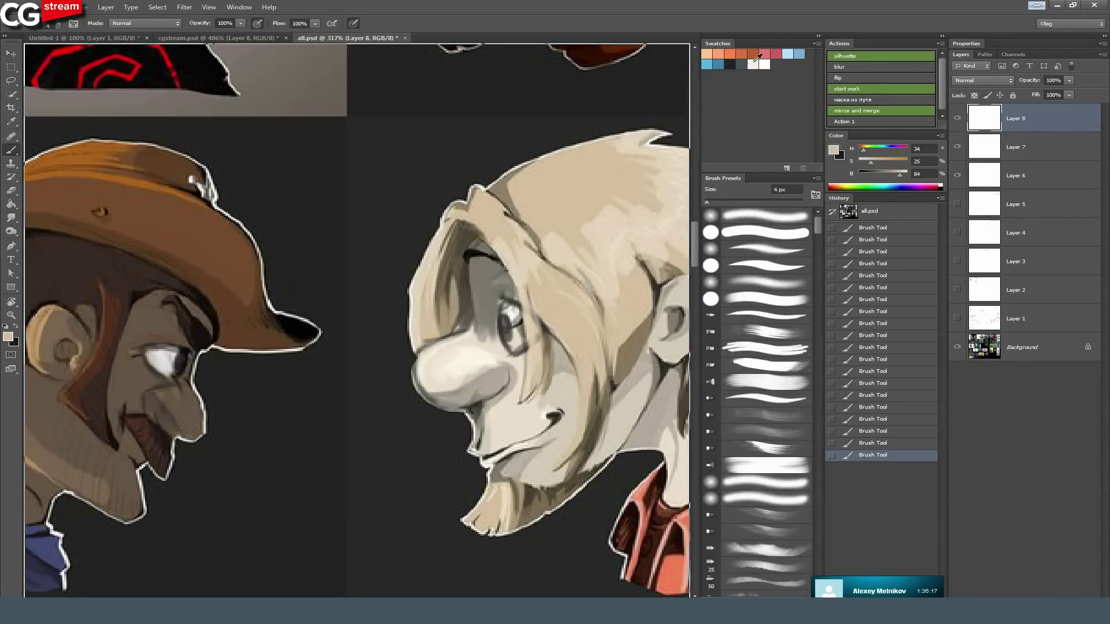
pyautogui.press(']')
pyautogui.press(']')
pyautogui.press(']')
pyautogui.moveTo(534, 289); pyautogui.dragTo(542, 375)
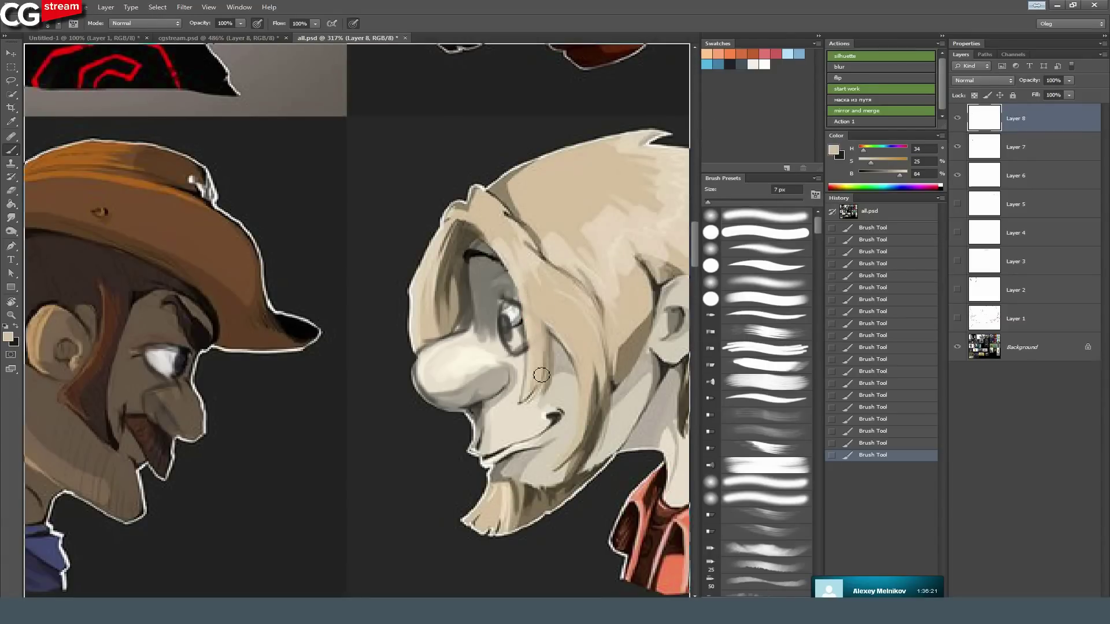
# Compare the blond man's head with and without the Layer 8 paint-over.
pyautogui.moveTo(489, 300); pyautogui.dragTo(410, 265)
pyautogui.keyDown('alt'); pyautogui.click(478, 294); pyautogui.keyUp('alt')
pyautogui.moveTo(398, 239); pyautogui.dragTo(275, 440)
pyautogui.click(957, 119)
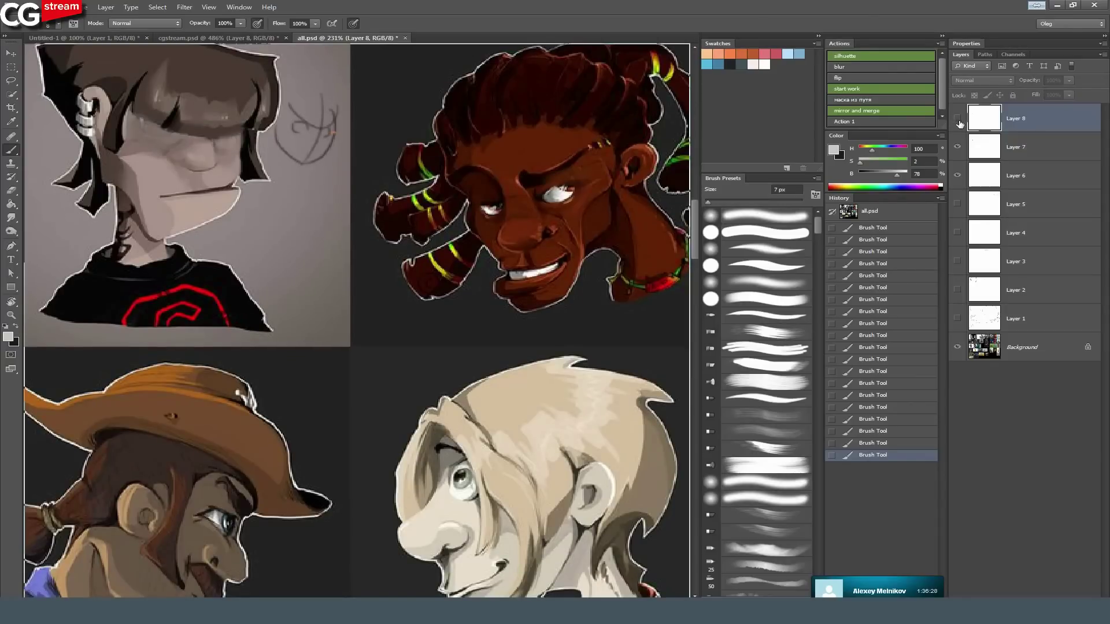
pyautogui.moveTo(433, 360); pyautogui.dragTo(437, 251)
pyautogui.moveTo(513, 351); pyautogui.dragTo(534, 359)
pyautogui.scroll(2, 533, 359)
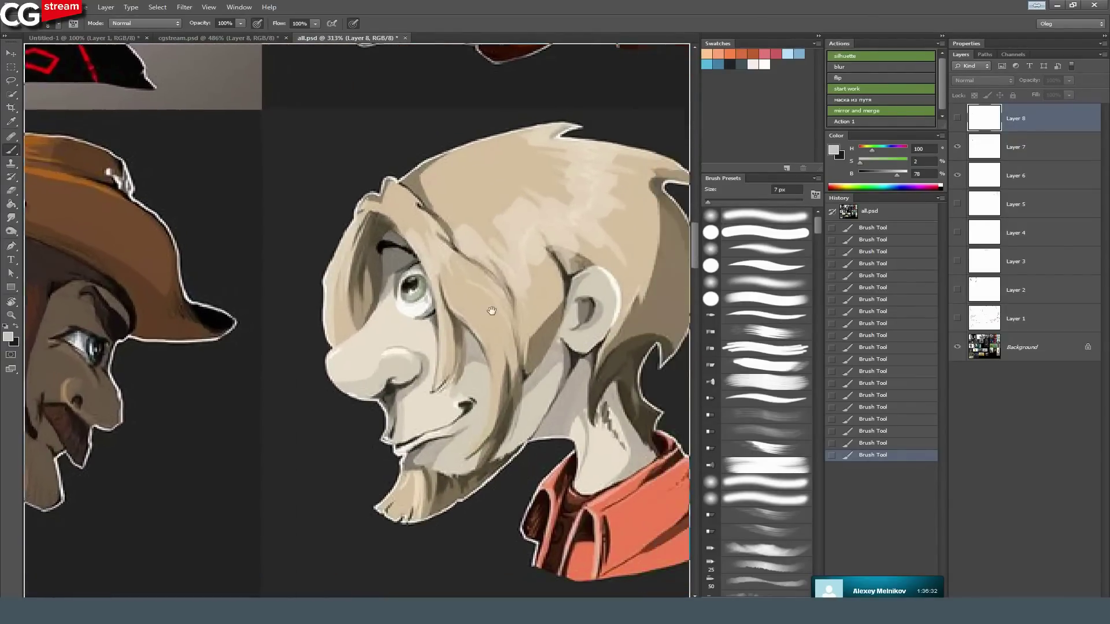
pyautogui.click(956, 119)
pyautogui.click(957, 119)
pyautogui.click(956, 119)
pyautogui.click(956, 120)
pyautogui.click(956, 119)
# Darken the blond man's pupil and the nose's lower edge in near-black, using sampled colour and the dark swatch (H 240, S 6, B 13).
pyautogui.moveTo(286, 282); pyautogui.dragTo(517, 367)
pyautogui.keyDown('alt'); pyautogui.click(593, 487); pyautogui.keyUp('alt')
pyautogui.moveTo(453, 409)
pyautogui.mouseDown()
pyautogui.moveTo(396, 276)
pyautogui.moveTo(366, 288)
pyautogui.mouseUp()
pyautogui.moveTo(245, 290); pyautogui.dragTo(255, 318)
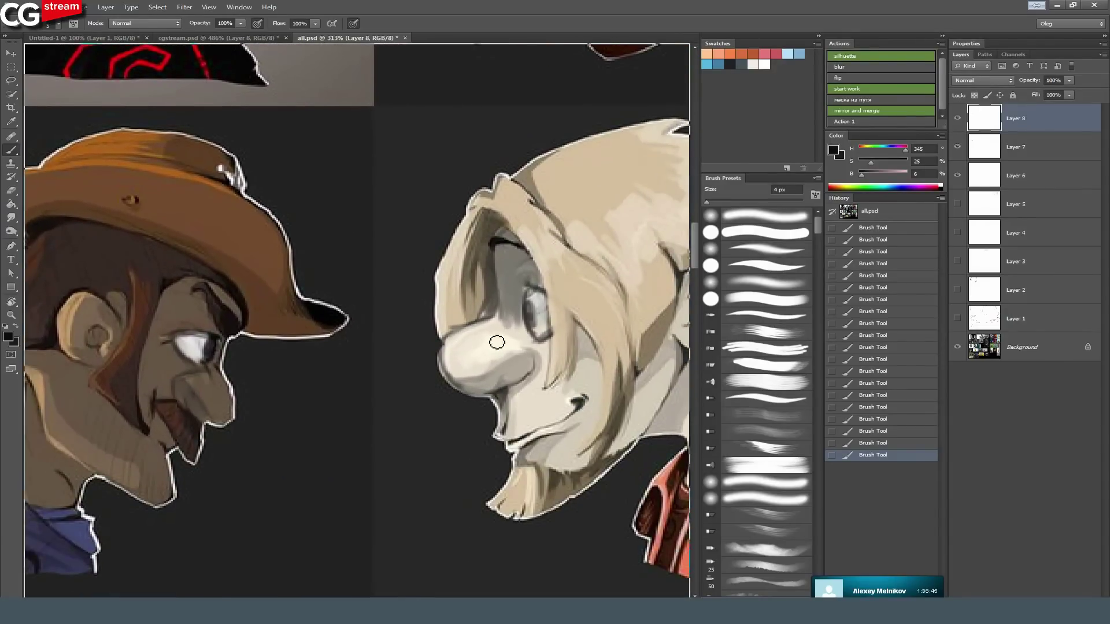
pyautogui.click(732, 64)
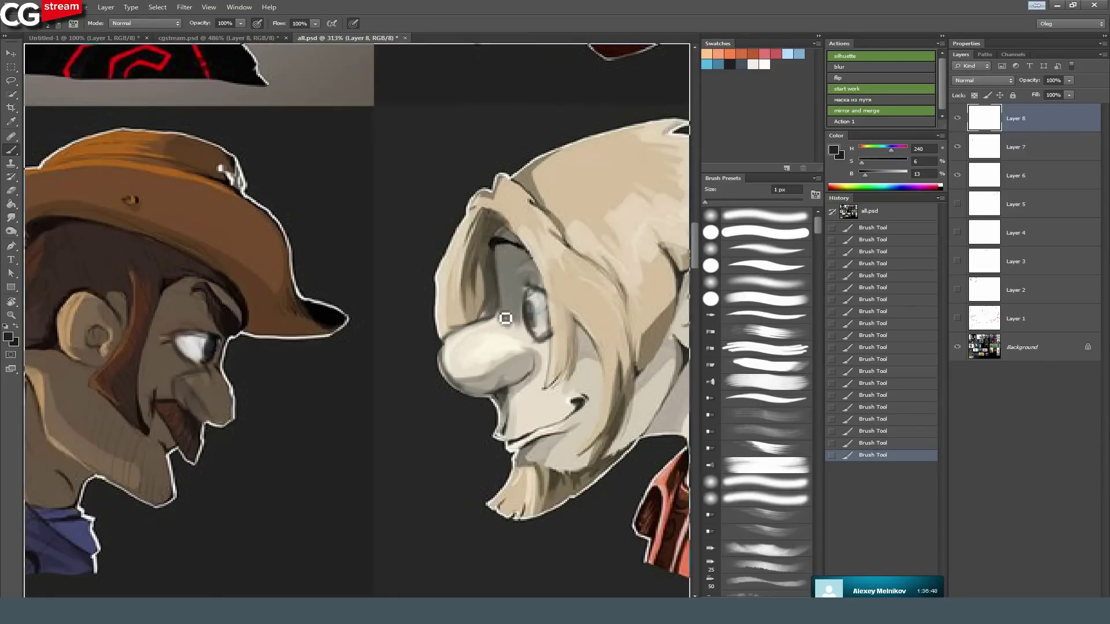
pyautogui.moveTo(452, 373); pyautogui.dragTo(491, 395)
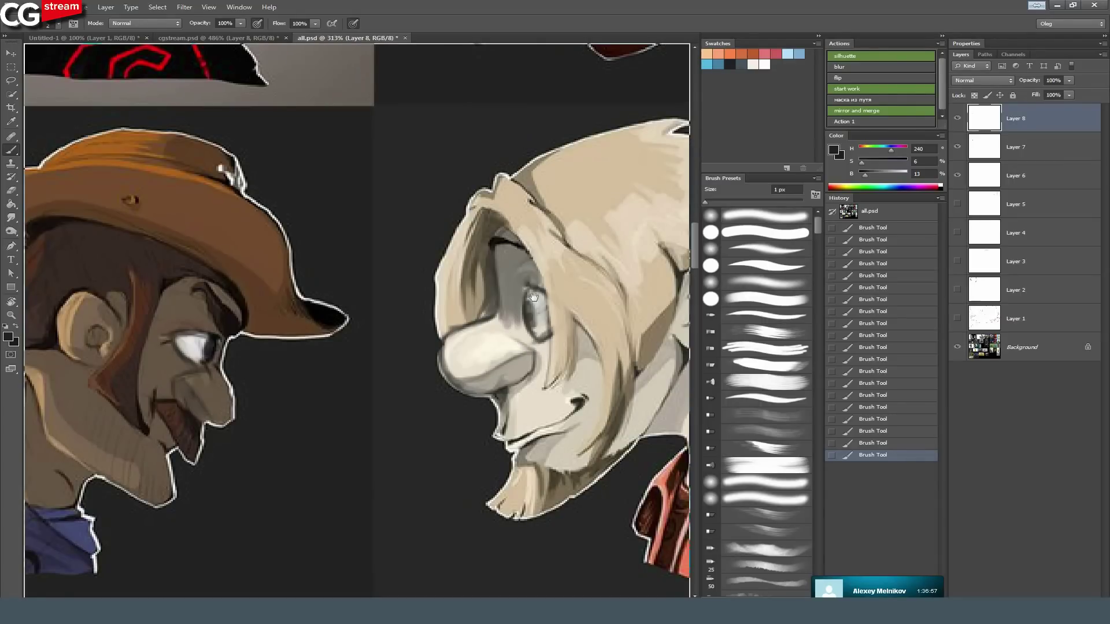
pyautogui.moveTo(499, 262); pyautogui.dragTo(425, 297)
# Refine the blond man's eye with a white highlight and sampled dark grey (H 30, S 6, B 26) around the iris.
pyautogui.keyDown('alt'); pyautogui.click(120, 366); pyautogui.keyUp('alt')
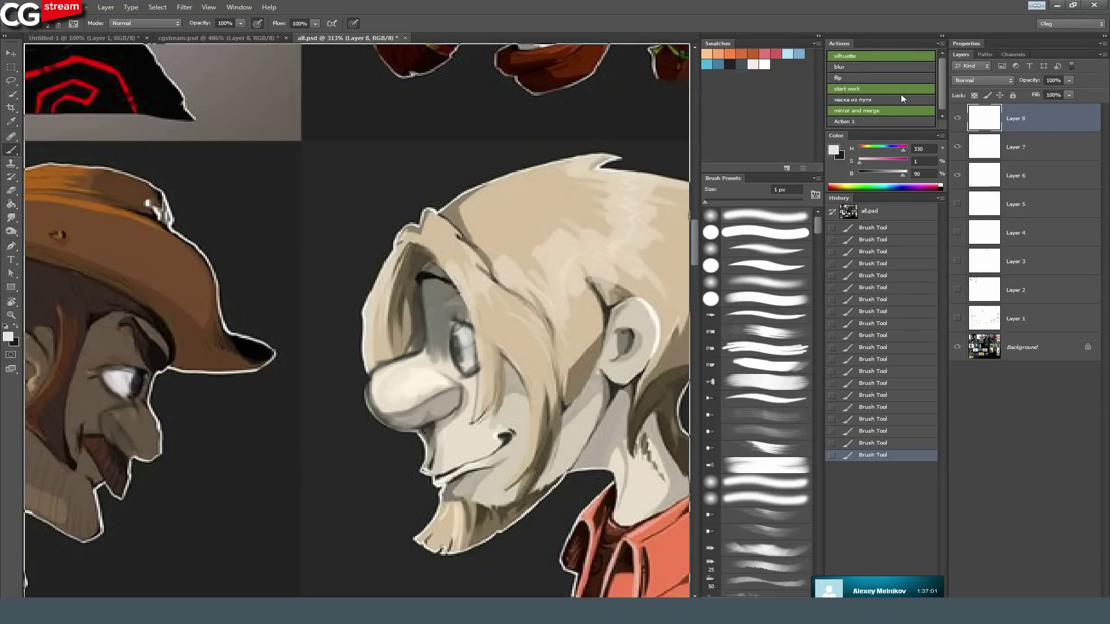
pyautogui.click(765, 64)
pyautogui.click(466, 335)
pyautogui.keyDown('alt'); pyautogui.click(460, 352); pyautogui.keyUp('alt')
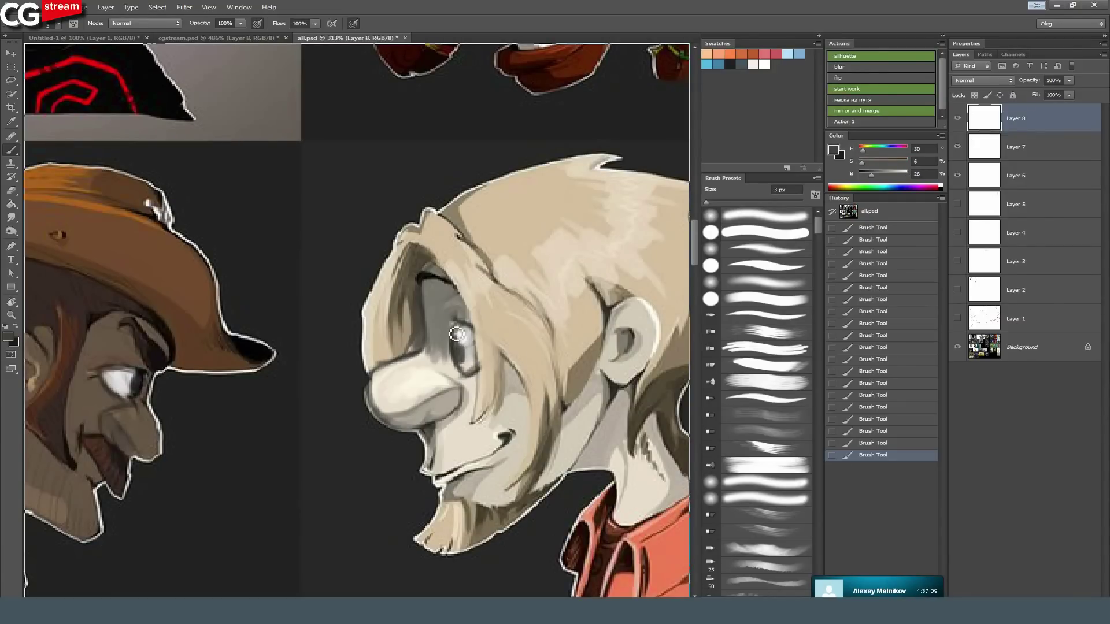
pyautogui.keyDown('alt'); pyautogui.click(415, 385); pyautogui.keyUp('alt')
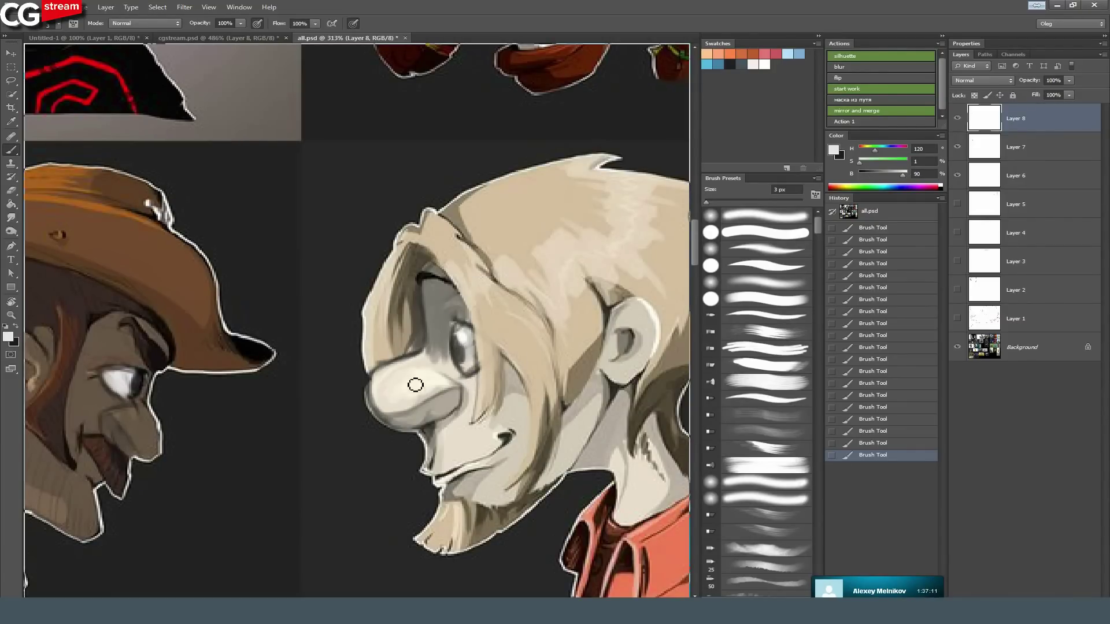
# Lighten the blond man's upper lip beneath the nose with sampled pale skin tone (H 37, S 11, B 89) using a 3 px brush.
pyautogui.keyDown('alt'); pyautogui.click(443, 440); pyautogui.keyUp('alt')
pyautogui.moveTo(434, 436); pyautogui.dragTo(438, 471)
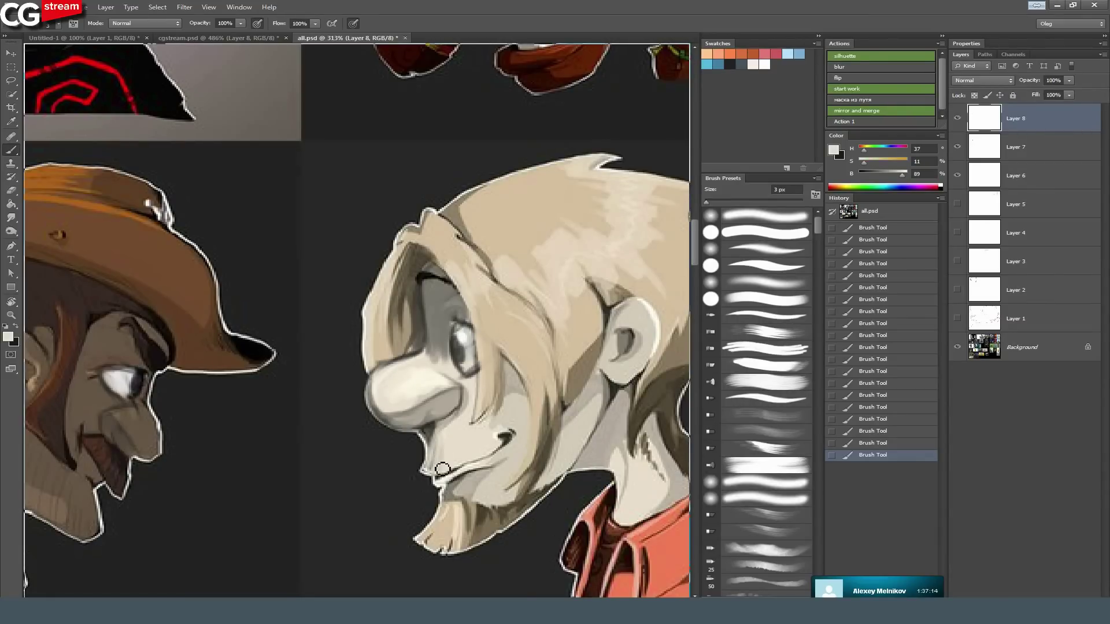
pyautogui.moveTo(504, 265); pyautogui.dragTo(484, 252)
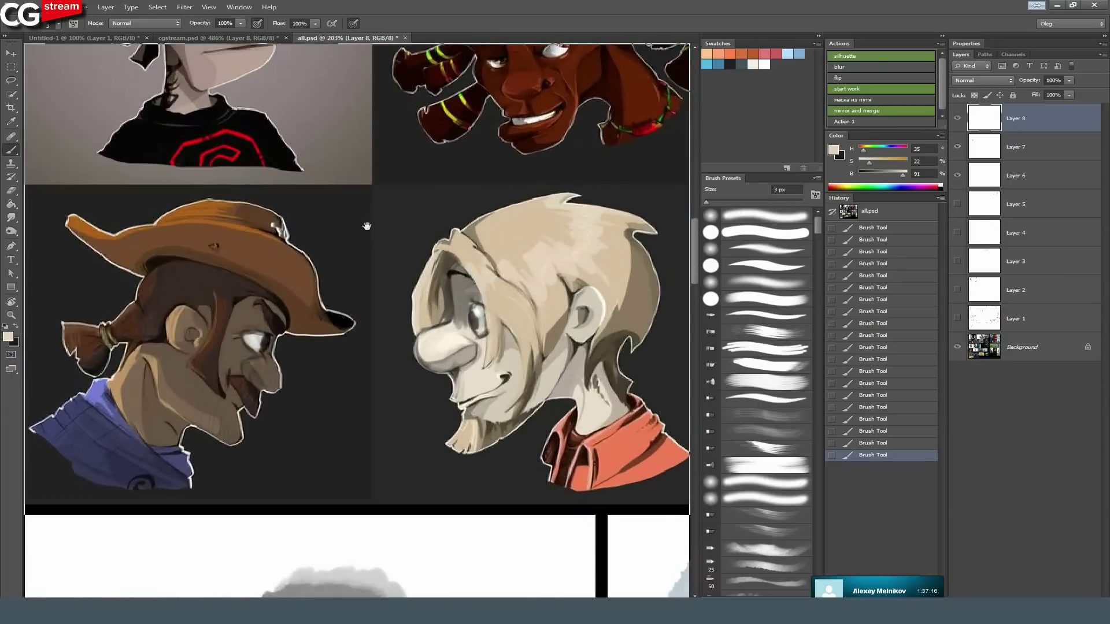
# Repaint the dreadlocked man's temple and cheek with sampled red-browns (such as H 14, S 89, B 39) using a 6 px brush.
pyautogui.moveTo(220, 173); pyautogui.dragTo(342, 376)
pyautogui.moveTo(393, 332); pyautogui.dragTo(238, 276)
pyautogui.moveTo(353, 328)
pyautogui.mouseDown()
pyautogui.moveTo(323, 309)
pyautogui.moveTo(351, 327)
pyautogui.mouseUp()
pyautogui.moveTo(401, 302); pyautogui.dragTo(319, 338)
pyautogui.moveTo(354, 260); pyautogui.dragTo(387, 273)
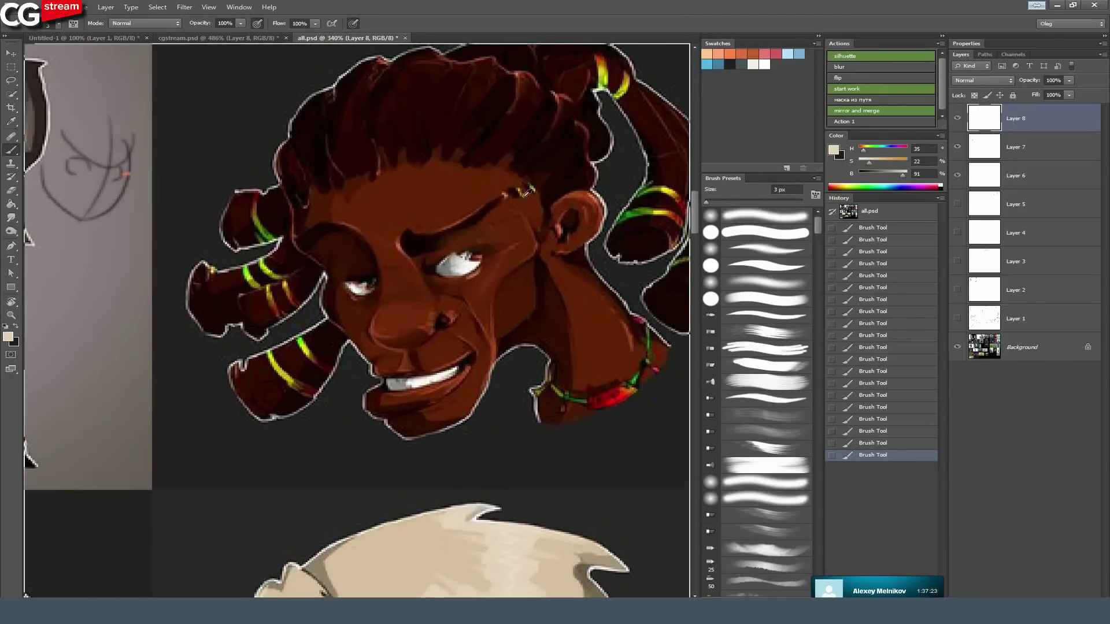
pyautogui.keyDown('alt'); pyautogui.click(498, 199); pyautogui.keyUp('alt')
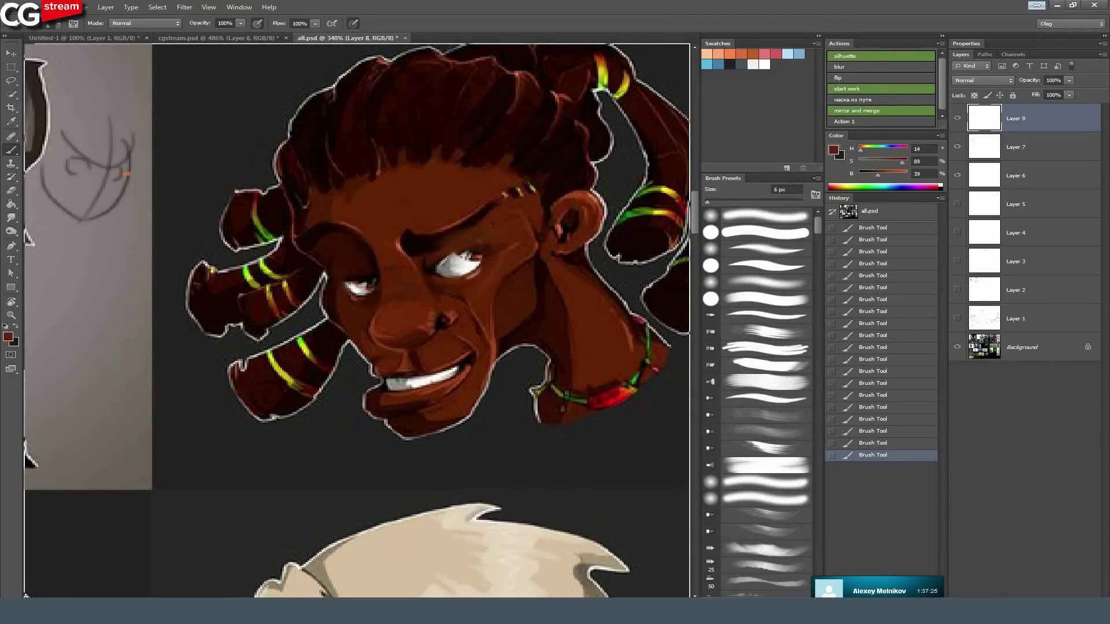
pyautogui.moveTo(470, 260)
pyautogui.mouseDown()
pyautogui.moveTo(444, 250)
pyautogui.moveTo(453, 254)
pyautogui.mouseUp()
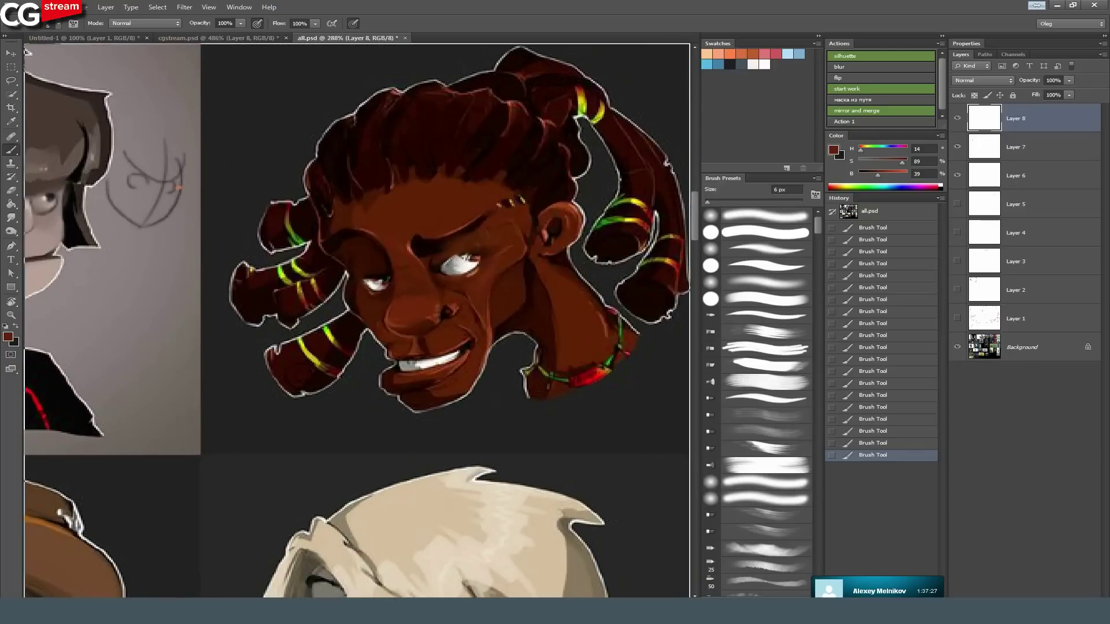
pyautogui.moveTo(460, 414); pyautogui.dragTo(434, 382)
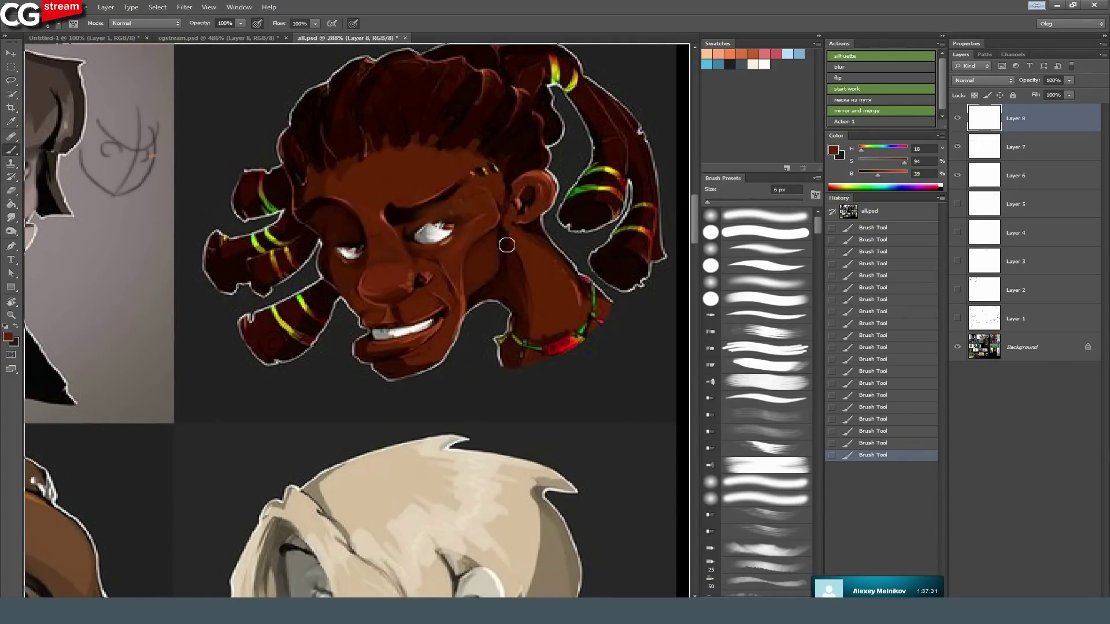
# Touch up the dreadlocked man's teeth with sampled grey (H 30, S 12, B 41) using a 2 px brush.
pyautogui.moveTo(260, 408); pyautogui.dragTo(361, 322)
pyautogui.moveTo(505, 220)
pyautogui.mouseDown()
pyautogui.moveTo(577, 243)
pyautogui.moveTo(435, 288)
pyautogui.moveTo(475, 301)
pyautogui.moveTo(412, 366)
pyautogui.mouseUp()
pyautogui.keyDown('alt'); pyautogui.click(567, 261); pyautogui.keyUp('alt')
pyautogui.press('[')
pyautogui.press('[')
pyautogui.press('[')
pyautogui.press('[')
pyautogui.keyDown('alt'); pyautogui.click(458, 370); pyautogui.keyUp('alt')
# Examine the corrected faces of the dreadlocked man, the boy, the cowboy and the blond man.
pyautogui.moveTo(365, 256); pyautogui.dragTo(394, 248)
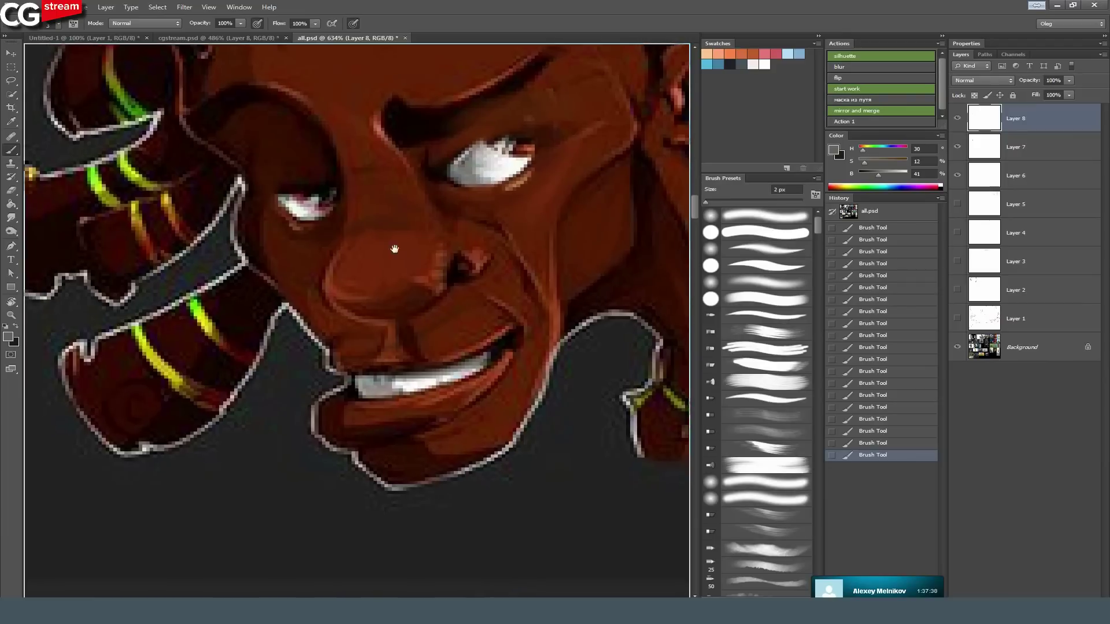
pyautogui.moveTo(196, 393); pyautogui.dragTo(682, 249)
pyautogui.moveTo(254, 249); pyautogui.dragTo(627, 422)
pyautogui.moveTo(324, 388); pyautogui.dragTo(364, 473)
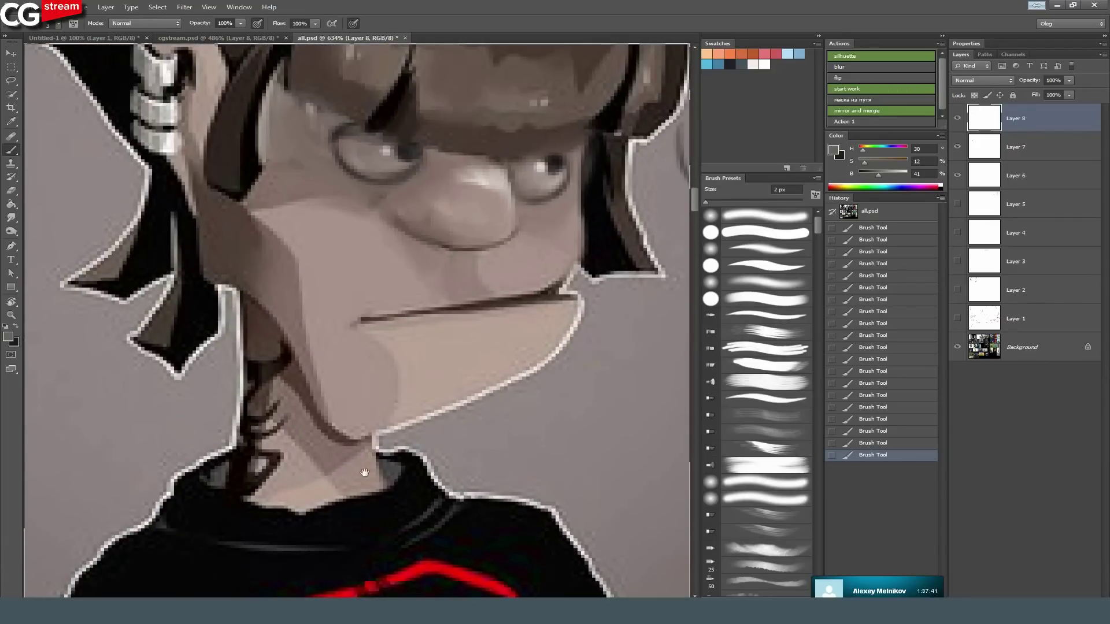
pyautogui.moveTo(488, 241); pyautogui.dragTo(290, 267)
pyautogui.moveTo(323, 440); pyautogui.dragTo(280, 110)
pyautogui.moveTo(387, 445); pyautogui.dragTo(304, 52)
pyautogui.moveTo(273, 566); pyautogui.dragTo(287, 254)
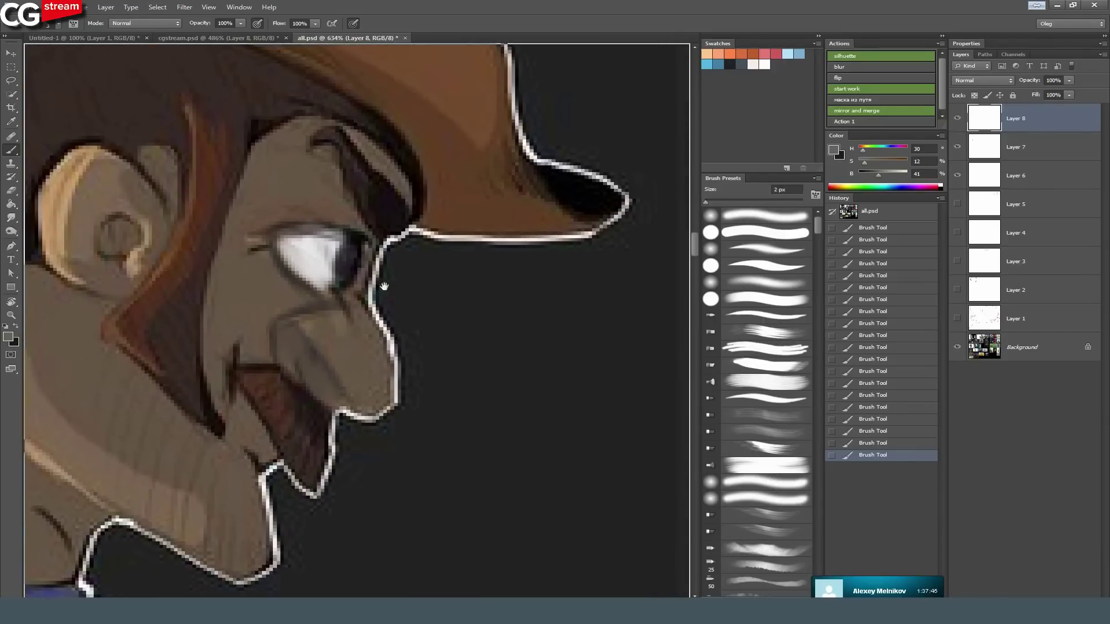
pyautogui.moveTo(501, 253); pyautogui.dragTo(158, 239)
pyautogui.moveTo(322, 202); pyautogui.dragTo(426, 269)
pyautogui.keyDown('alt'); pyautogui.click(426, 268); pyautogui.keyUp('alt')
pyautogui.scroll(-1, 426, 268)
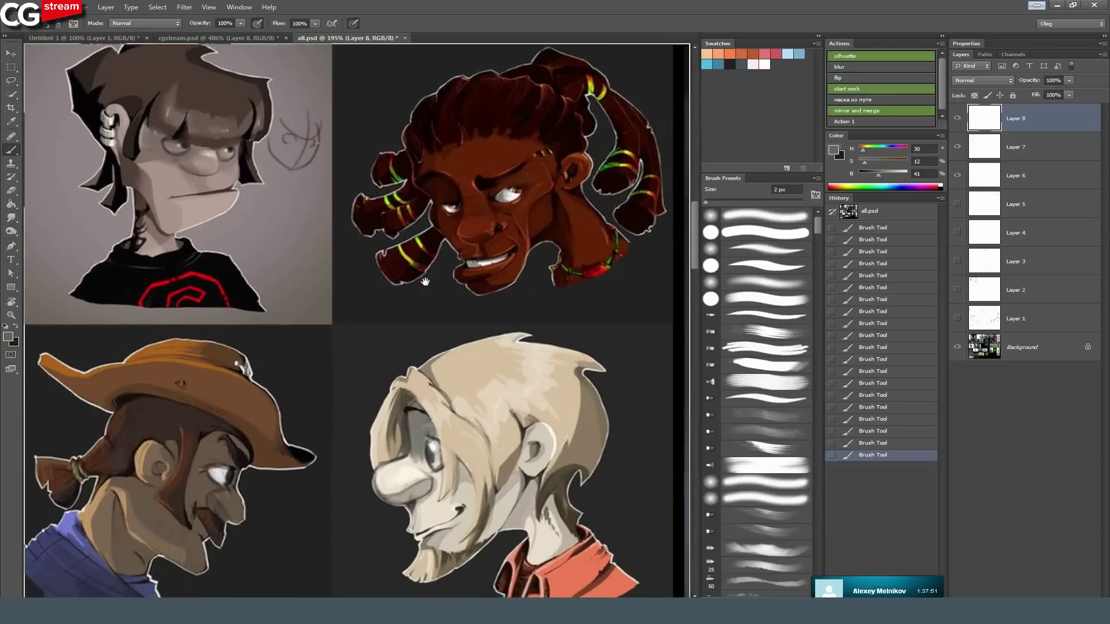
# Compare all four cartoon heads with and without the Layer 8 corrections.
pyautogui.click(958, 122)
pyautogui.click(957, 122)
pyautogui.click(957, 123)
pyautogui.click(956, 123)
pyautogui.click(957, 121)
pyautogui.click(957, 121)
pyautogui.click(957, 122)
pyautogui.click(958, 122)
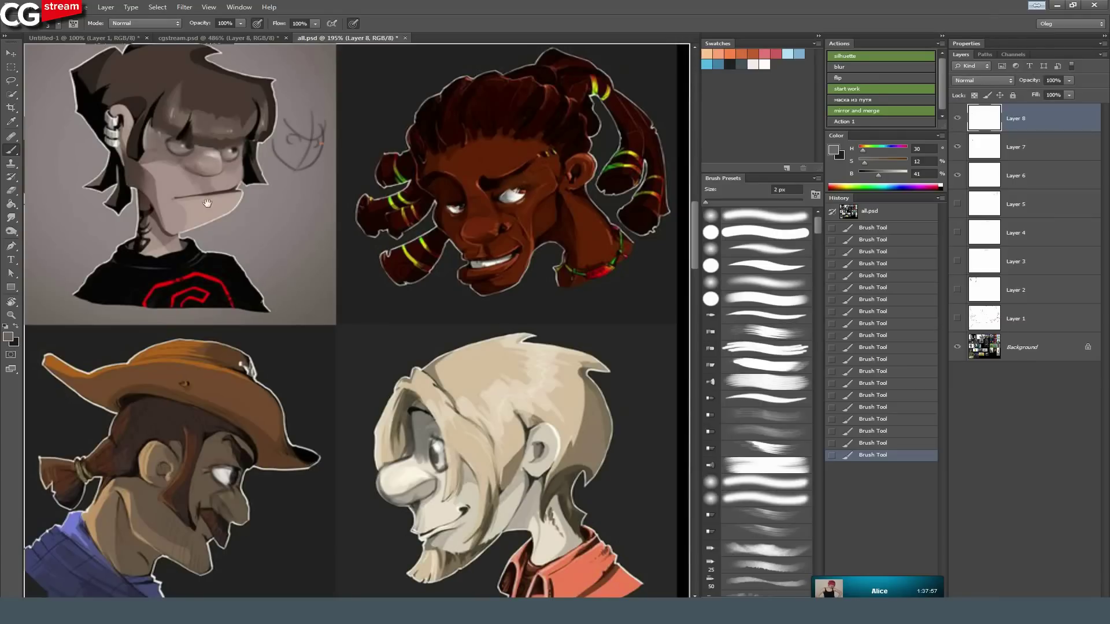
# Draw dark guide lines across the boy's face and through the small head sketch beside it, using sampled near-black.
pyautogui.moveTo(207, 203); pyautogui.dragTo(327, 226)
pyautogui.keyDown('alt'); pyautogui.click(372, 192); pyautogui.keyUp('alt')
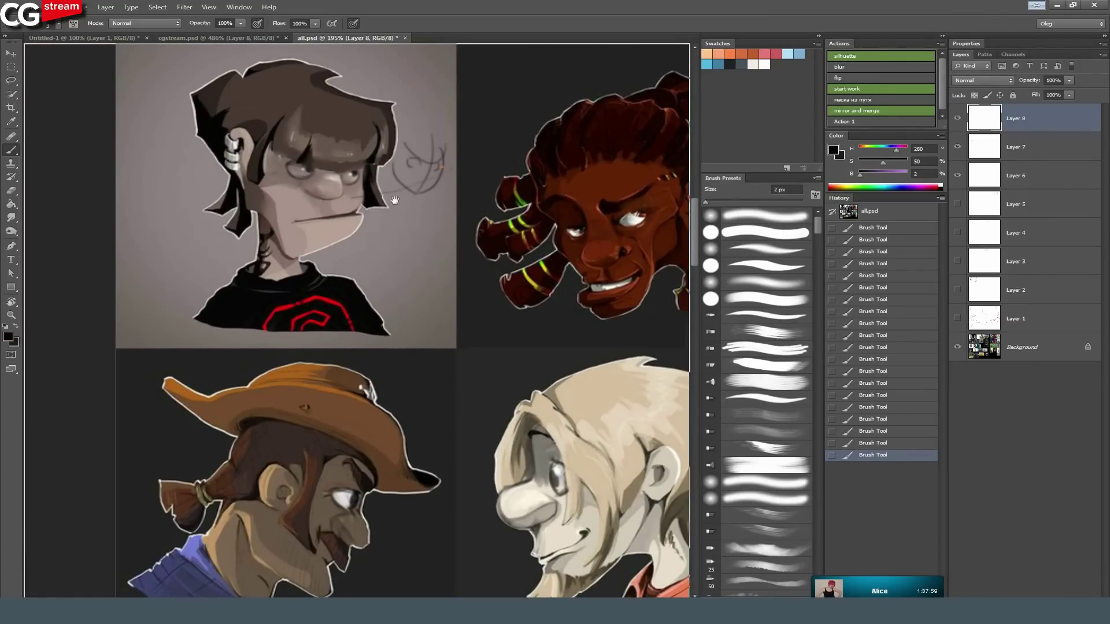
pyautogui.keyDown('ctrl'); pyautogui.click(474, 151); pyautogui.keyUp('ctrl')
pyautogui.moveTo(415, 164); pyautogui.dragTo(383, 310)
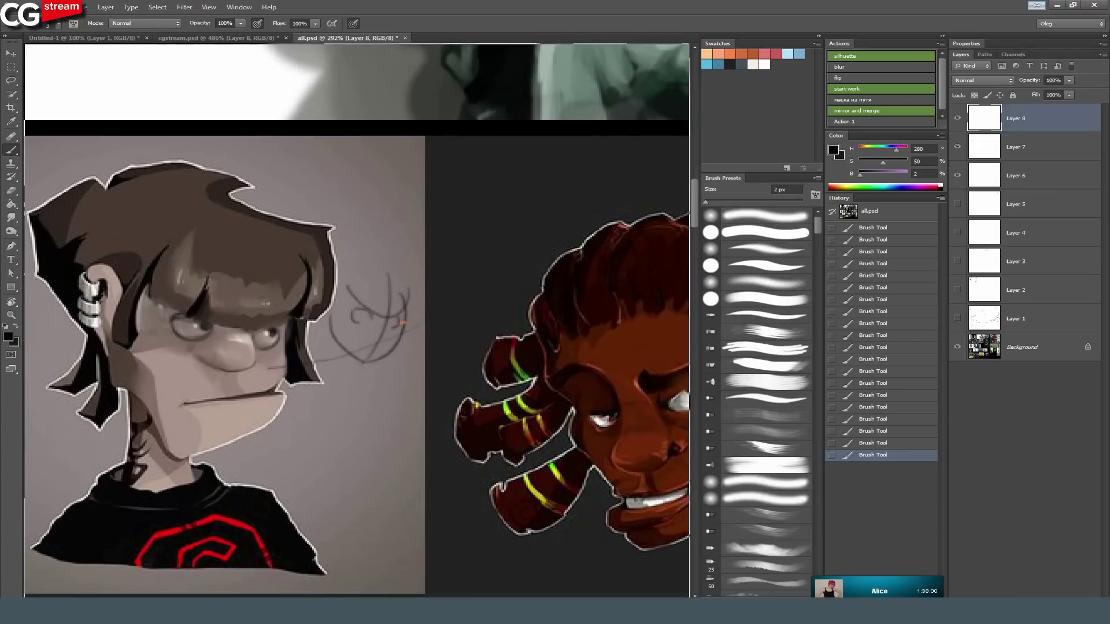
pyautogui.moveTo(379, 206); pyautogui.dragTo(306, 341)
pyautogui.moveTo(369, 266)
pyautogui.mouseDown()
pyautogui.moveTo(303, 419)
pyautogui.moveTo(385, 364)
pyautogui.moveTo(422, 369)
pyautogui.mouseUp()
pyautogui.keyDown('ctrl'); pyautogui.click(404, 364); pyautogui.keyUp('ctrl')
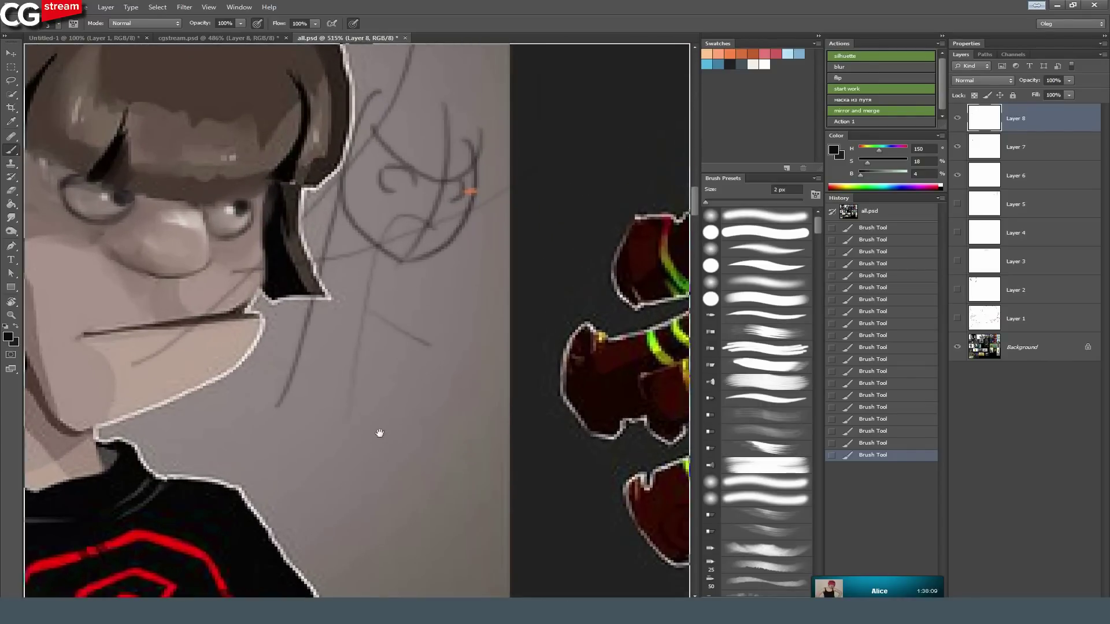
# On a new layer, sketch a small head in profile beside the boy's shoulder, with skull circle, jaw, nose, eye, ear and neck.
pyautogui.moveTo(406, 417); pyautogui.dragTo(444, 301)
pyautogui.click(1071, 597)
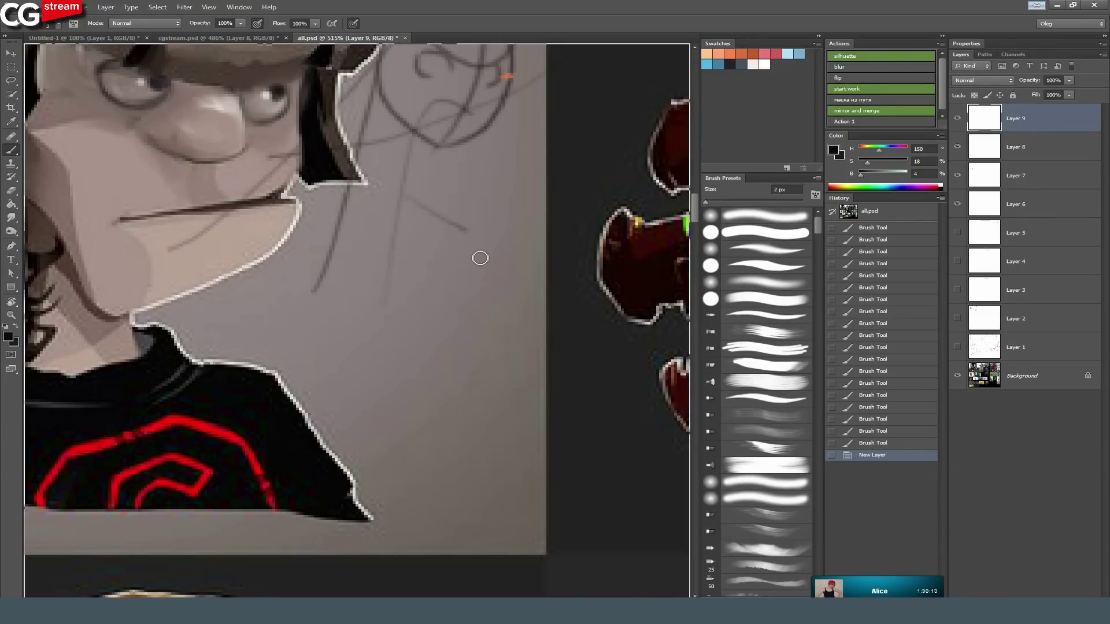
pyautogui.moveTo(475, 350)
pyautogui.mouseDown()
pyautogui.moveTo(490, 404)
pyautogui.moveTo(449, 408)
pyautogui.mouseUp()
pyautogui.moveTo(399, 307)
pyautogui.mouseDown()
pyautogui.moveTo(419, 265)
pyautogui.moveTo(391, 382)
pyautogui.moveTo(444, 367)
pyautogui.mouseUp()
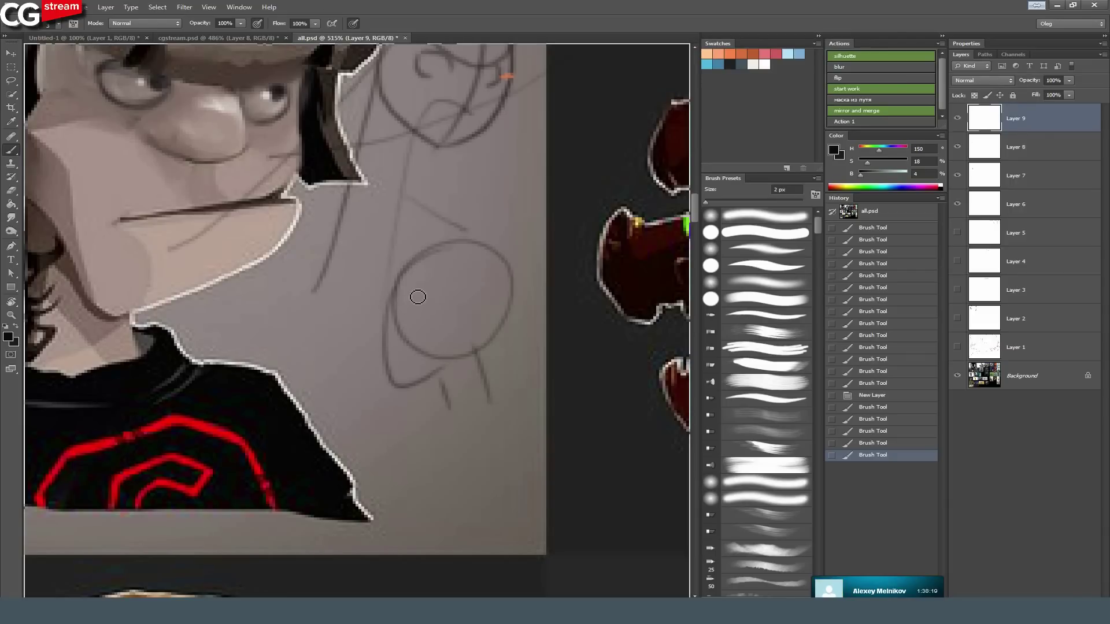
pyautogui.moveTo(410, 289)
pyautogui.mouseDown()
pyautogui.moveTo(410, 315)
pyautogui.moveTo(379, 340)
pyautogui.moveTo(387, 364)
pyautogui.mouseUp()
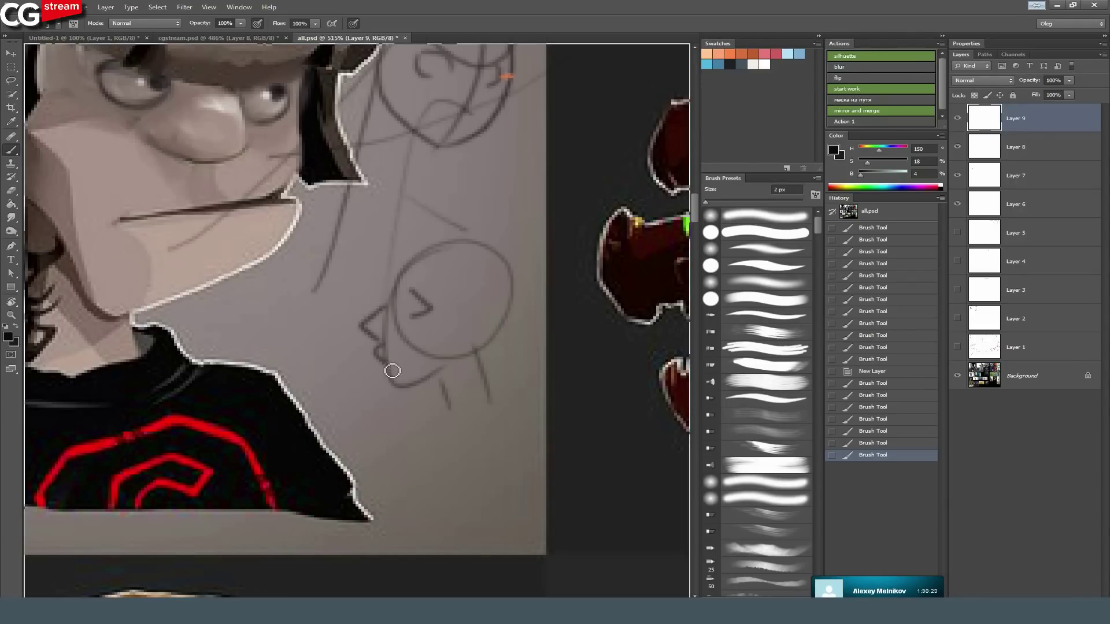
pyautogui.moveTo(406, 322)
pyautogui.mouseDown()
pyautogui.moveTo(432, 310)
pyautogui.moveTo(406, 288)
pyautogui.moveTo(380, 340)
pyautogui.moveTo(389, 389)
pyautogui.moveTo(466, 360)
pyautogui.moveTo(448, 408)
pyautogui.moveTo(479, 355)
pyautogui.moveTo(488, 371)
pyautogui.mouseUp()
pyautogui.moveTo(407, 297)
pyautogui.mouseDown()
pyautogui.moveTo(409, 318)
pyautogui.moveTo(397, 283)
pyautogui.moveTo(481, 244)
pyautogui.moveTo(503, 276)
pyautogui.mouseUp()
pyautogui.moveTo(465, 242)
pyautogui.mouseDown()
pyautogui.moveTo(511, 284)
pyautogui.moveTo(491, 341)
pyautogui.moveTo(495, 310)
pyautogui.mouseUp()
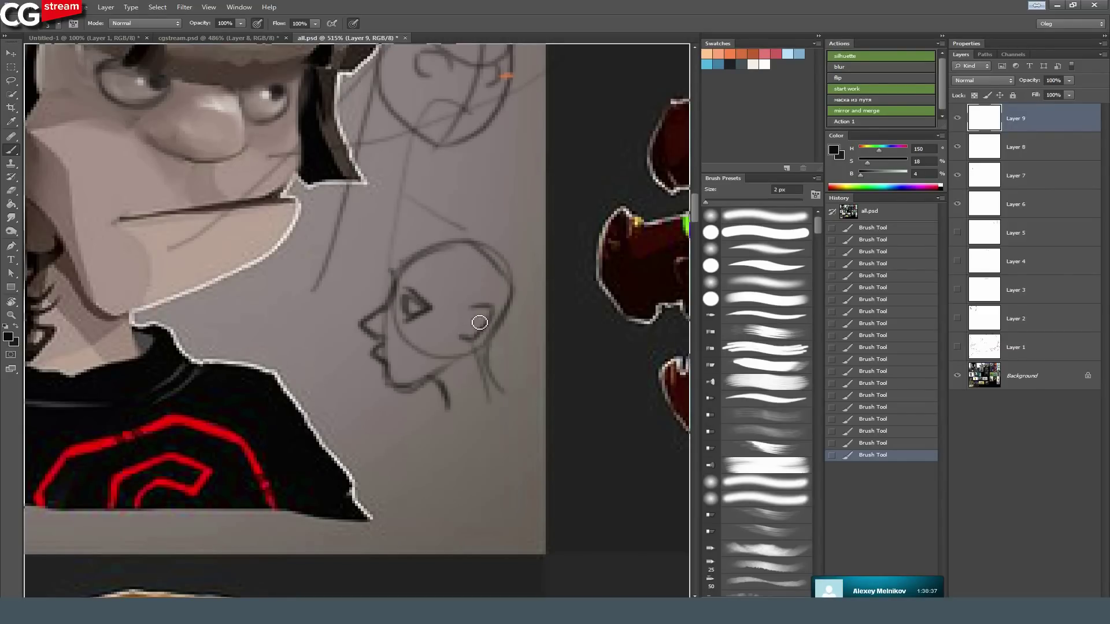
# Draw an arrow from the profile sketch to the blond man's forehead and go over it in dark red (H 360, S 100, B 67).
pyautogui.moveTo(448, 399); pyautogui.dragTo(188, 107)
pyautogui.moveTo(373, 283)
pyautogui.mouseDown()
pyautogui.moveTo(318, 232)
pyautogui.moveTo(308, 203)
pyautogui.moveTo(399, 333)
pyautogui.mouseUp()
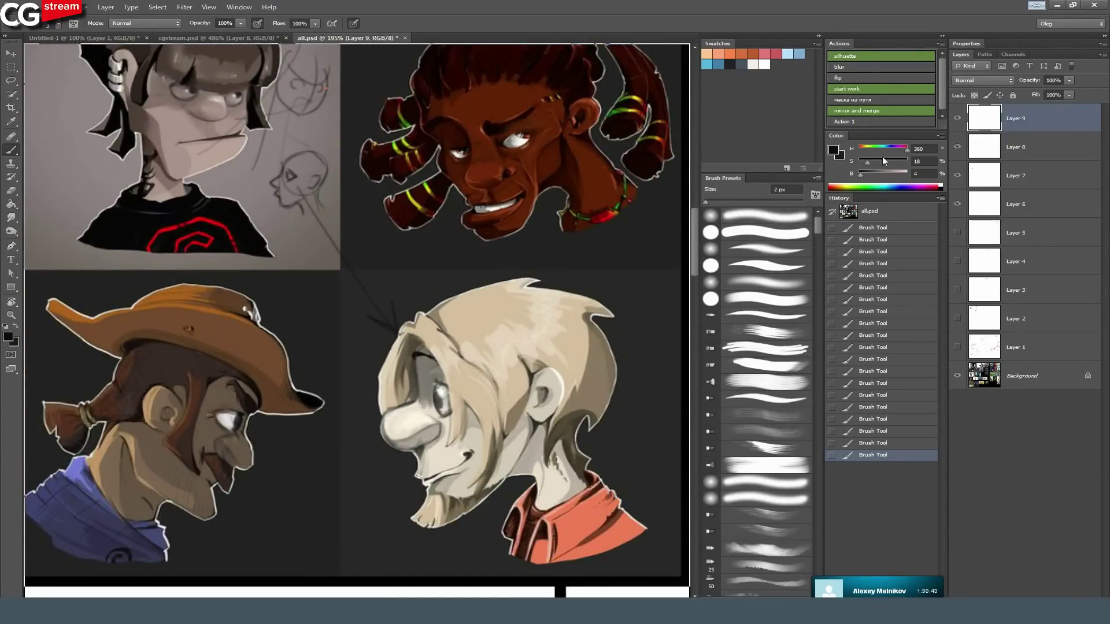
pyautogui.moveTo(899, 162); pyautogui.dragTo(910, 163)
pyautogui.moveTo(309, 202)
pyautogui.mouseDown()
pyautogui.moveTo(397, 339)
pyautogui.moveTo(391, 332)
pyautogui.mouseUp()
pyautogui.moveTo(385, 306); pyautogui.dragTo(399, 341)
# Show the Layer 1 notes and examine the hooded swordsman's full figure, cloak and masked face.
pyautogui.moveTo(525, 252)
pyautogui.mouseDown()
pyautogui.moveTo(399, 235)
pyautogui.moveTo(118, 289)
pyautogui.moveTo(337, 231)
pyautogui.moveTo(360, 243)
pyautogui.mouseUp()
pyautogui.moveTo(667, 275); pyautogui.dragTo(654, 295)
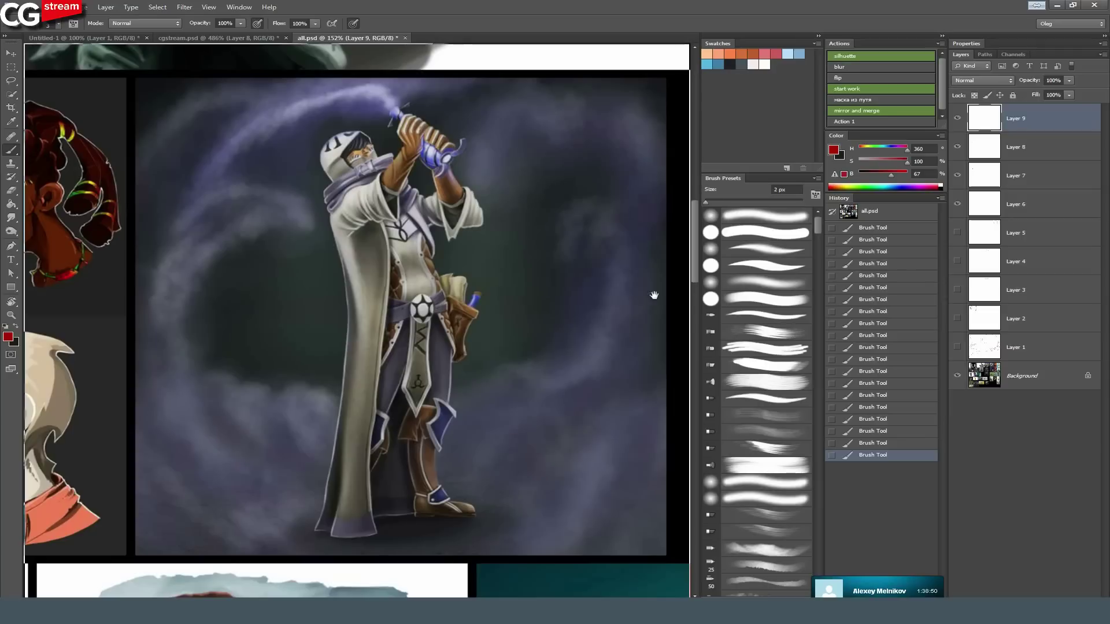
pyautogui.click(958, 346)
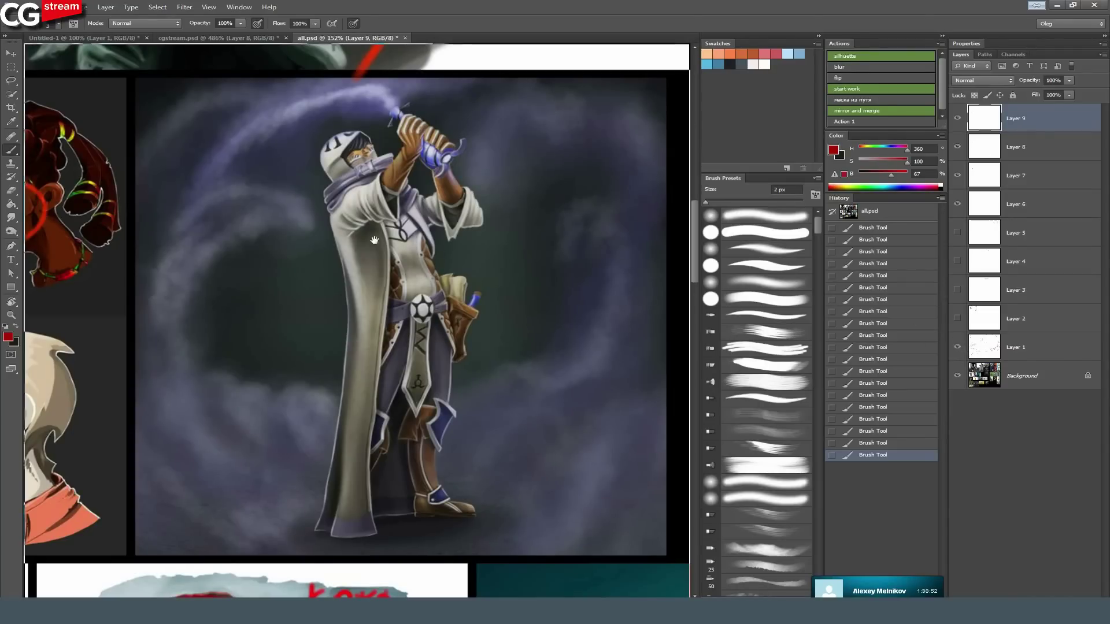
pyautogui.scroll(4, 374, 239)
pyautogui.moveTo(348, 195); pyautogui.dragTo(340, 186)
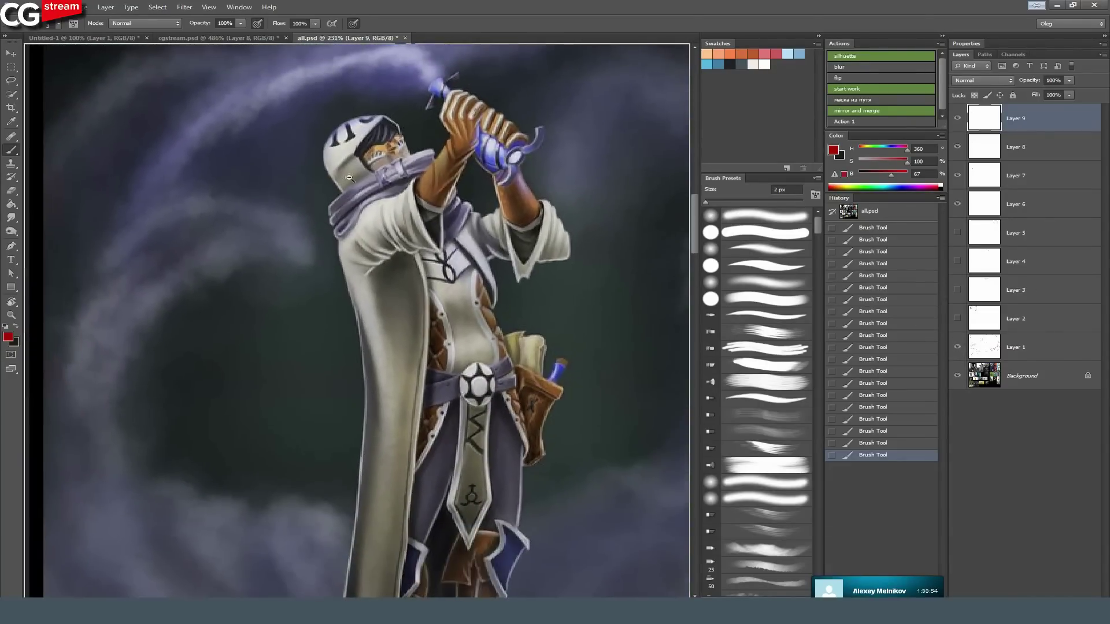
pyautogui.moveTo(407, 264); pyautogui.dragTo(288, 115)
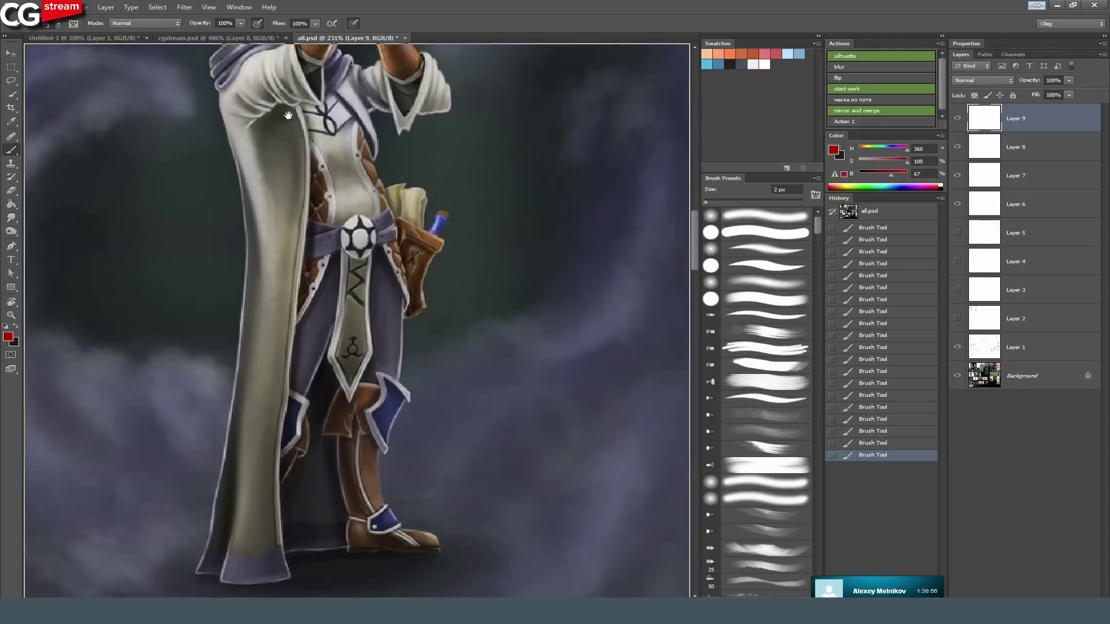
pyautogui.moveTo(248, 76); pyautogui.dragTo(302, 228)
pyautogui.scroll(4, 317, 162)
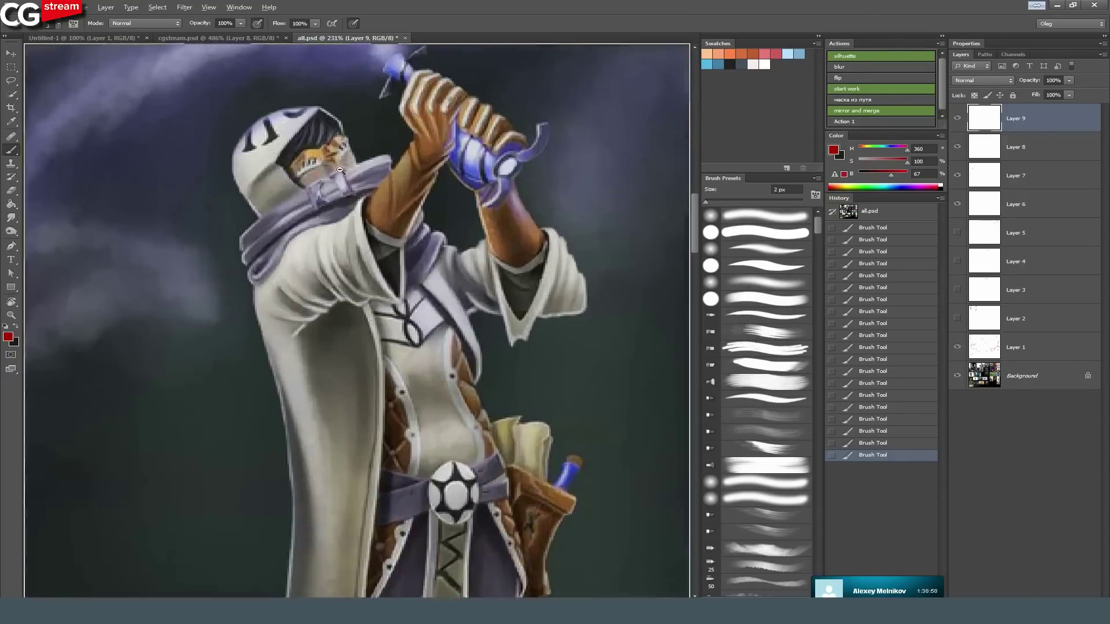
pyautogui.scroll(2, 314, 200)
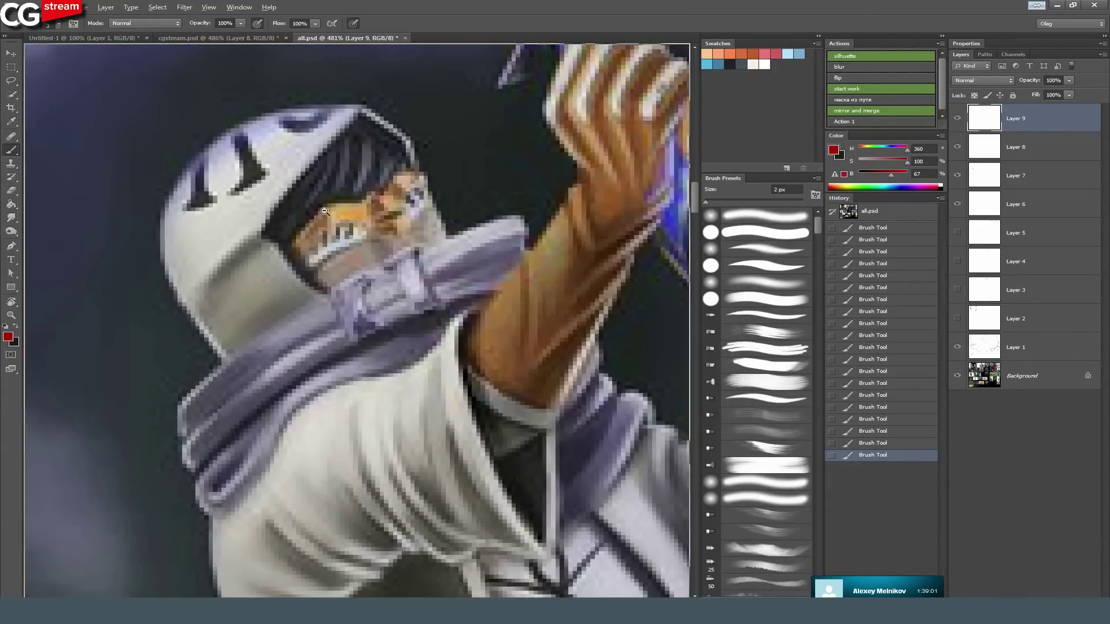
pyautogui.scroll(3, 325, 213)
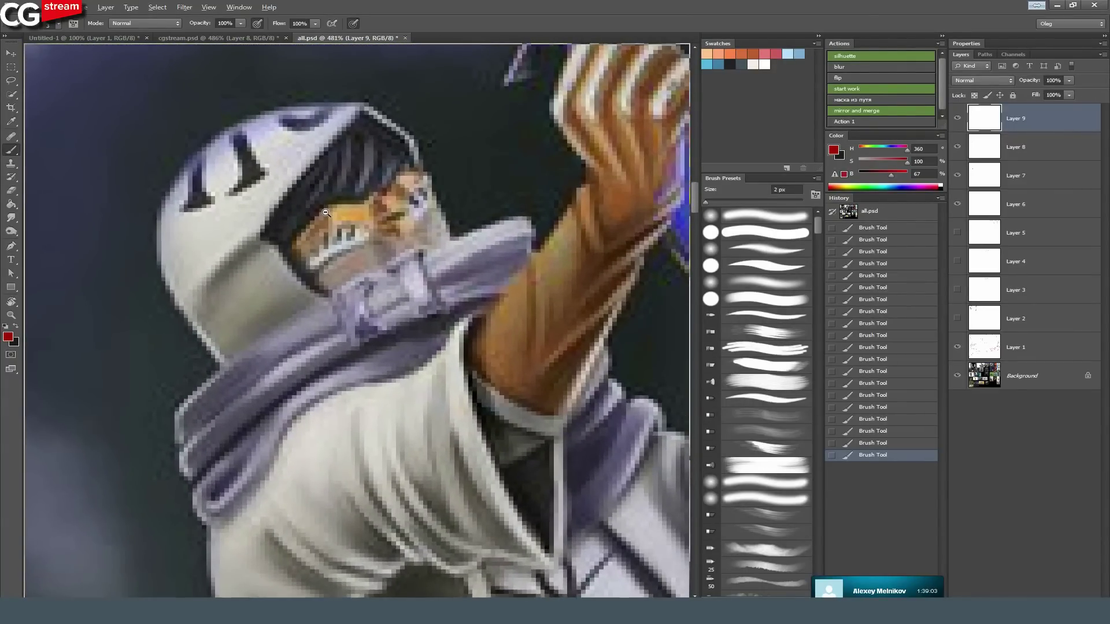
pyautogui.scroll(1, 339, 230)
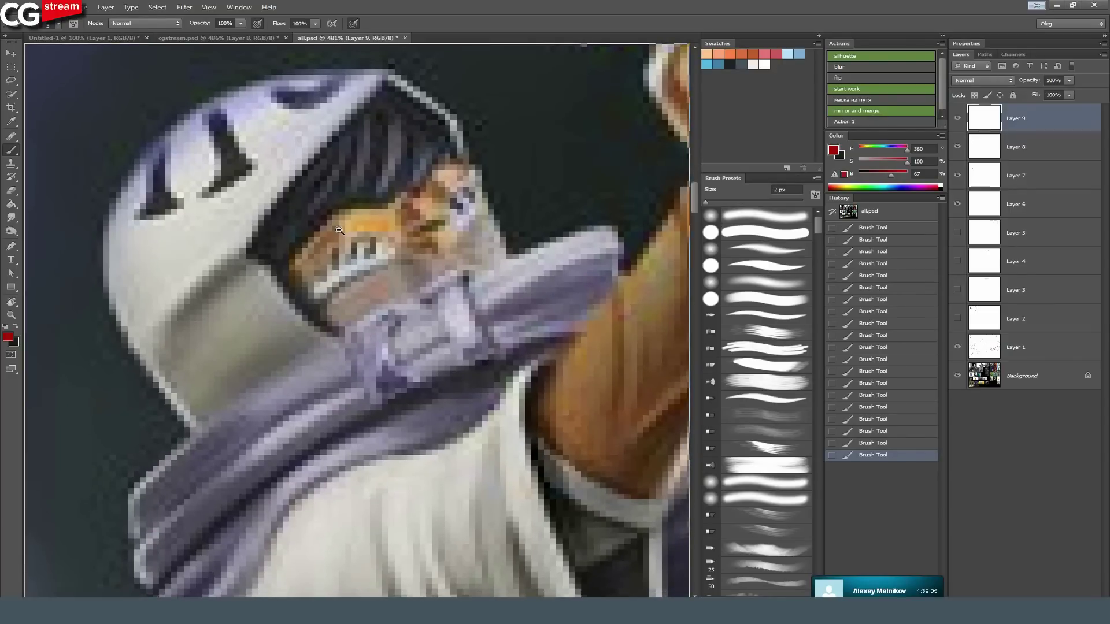
# Mark the nose area of the hooded swordsman's face in dark red with a 1 px brush.
pyautogui.keyDown('alt'); pyautogui.rightClick(397, 209); pyautogui.keyUp('alt')
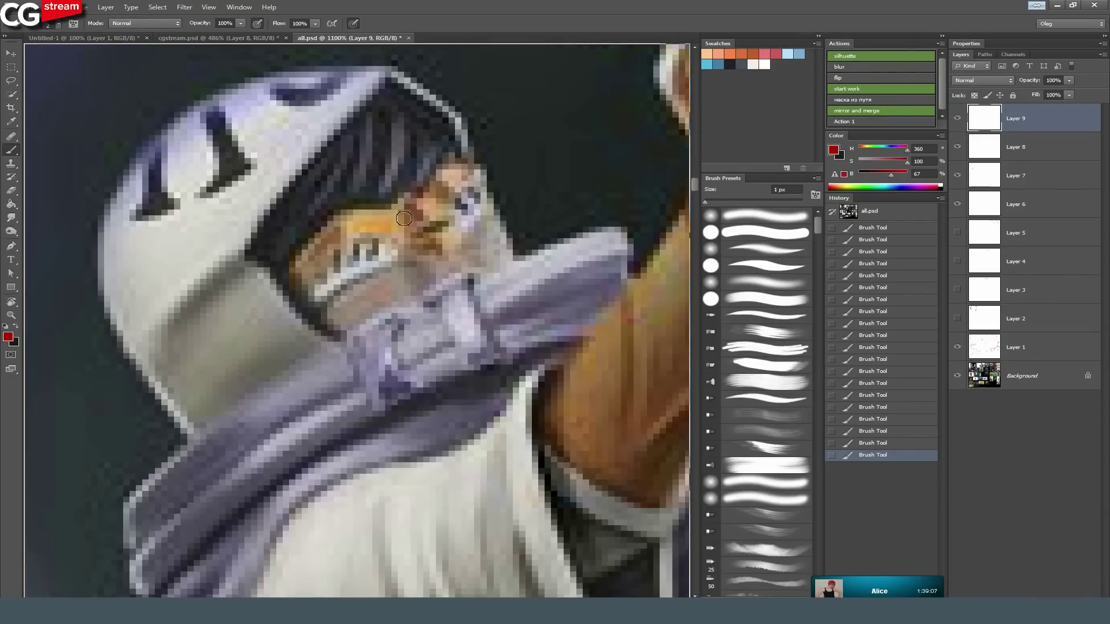
pyautogui.press('[')
pyautogui.moveTo(411, 255)
pyautogui.mouseDown()
pyautogui.moveTo(456, 217)
pyautogui.moveTo(408, 194)
pyautogui.mouseUp()
# Set the brush colour to bright pink-red (H 345, S 100, B 100) and hide Layer 9.
pyautogui.keyDown('alt'); pyautogui.click(513, 260); pyautogui.keyUp('alt')
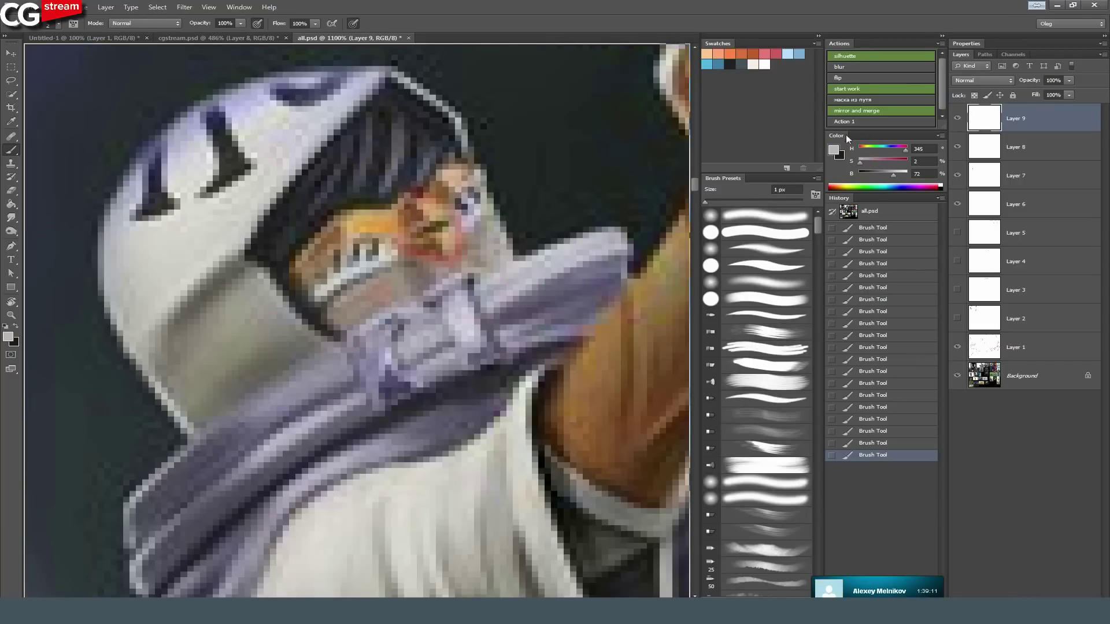
pyautogui.click(908, 162)
pyautogui.click(907, 173)
pyautogui.moveTo(906, 172); pyautogui.dragTo(911, 173)
pyautogui.scroll(-5, 473, 277)
pyautogui.click(958, 118)
# Examine the hooded swordsman's cloak, belt, legs, raised arms and head without the Layer 9 marks.
pyautogui.moveTo(484, 323); pyautogui.dragTo(321, 200)
pyautogui.scroll(-5, 352, 224)
pyautogui.moveTo(381, 347); pyautogui.dragTo(411, 382)
pyautogui.moveTo(373, 472); pyautogui.dragTo(312, 178)
pyautogui.moveTo(373, 425); pyautogui.dragTo(425, 389)
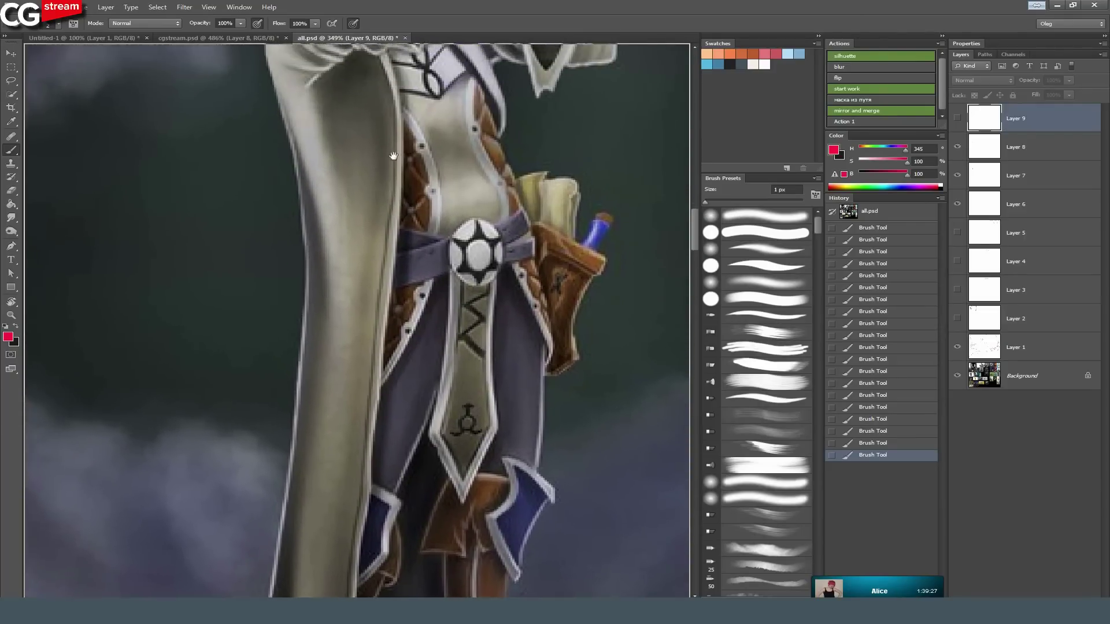
pyautogui.moveTo(391, 156); pyautogui.dragTo(394, 337)
pyautogui.moveTo(466, 234); pyautogui.dragTo(433, 223)
pyautogui.moveTo(488, 313); pyautogui.dragTo(435, 286)
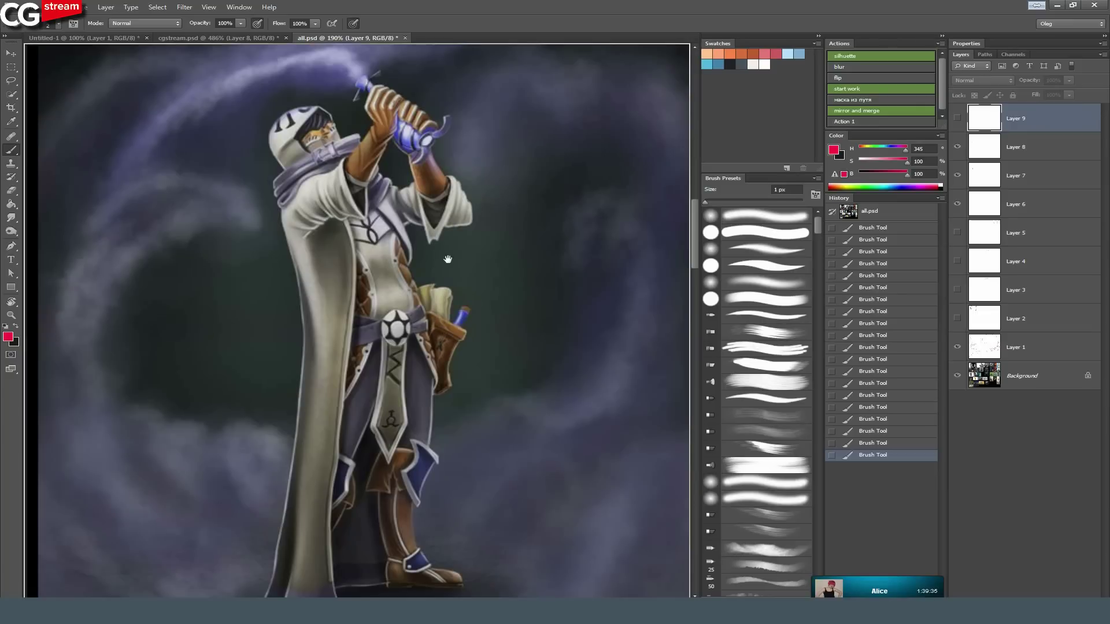
pyautogui.moveTo(307, 265); pyautogui.dragTo(369, 266)
pyautogui.moveTo(491, 335)
pyautogui.mouseDown()
pyautogui.moveTo(474, 263)
pyautogui.moveTo(380, 343)
pyautogui.moveTo(441, 377)
pyautogui.mouseUp()
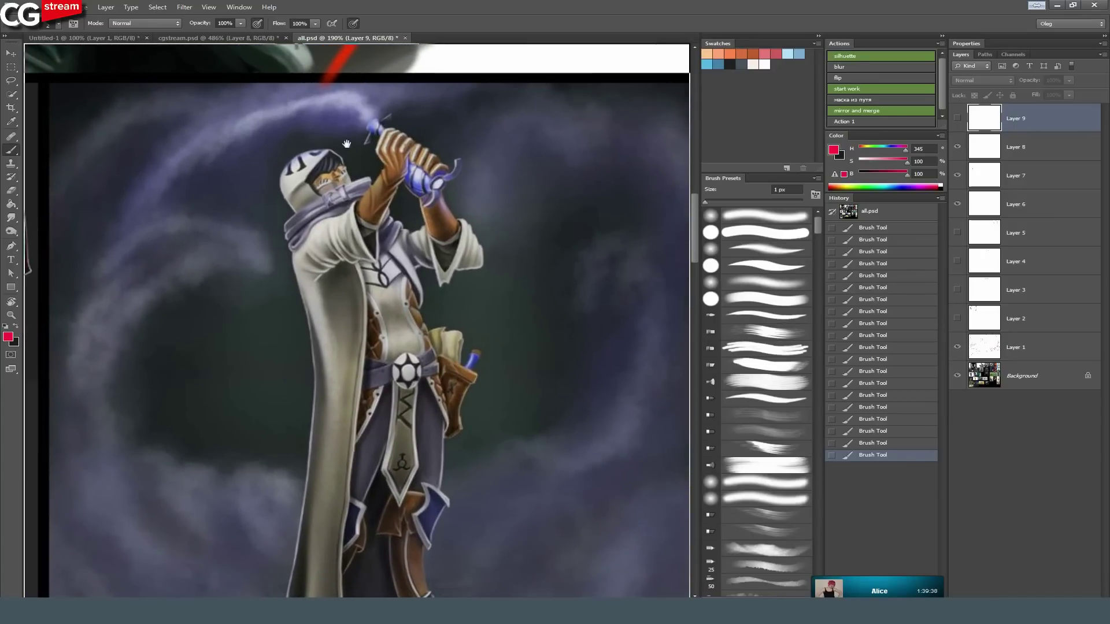
pyautogui.moveTo(370, 139); pyautogui.dragTo(402, 159)
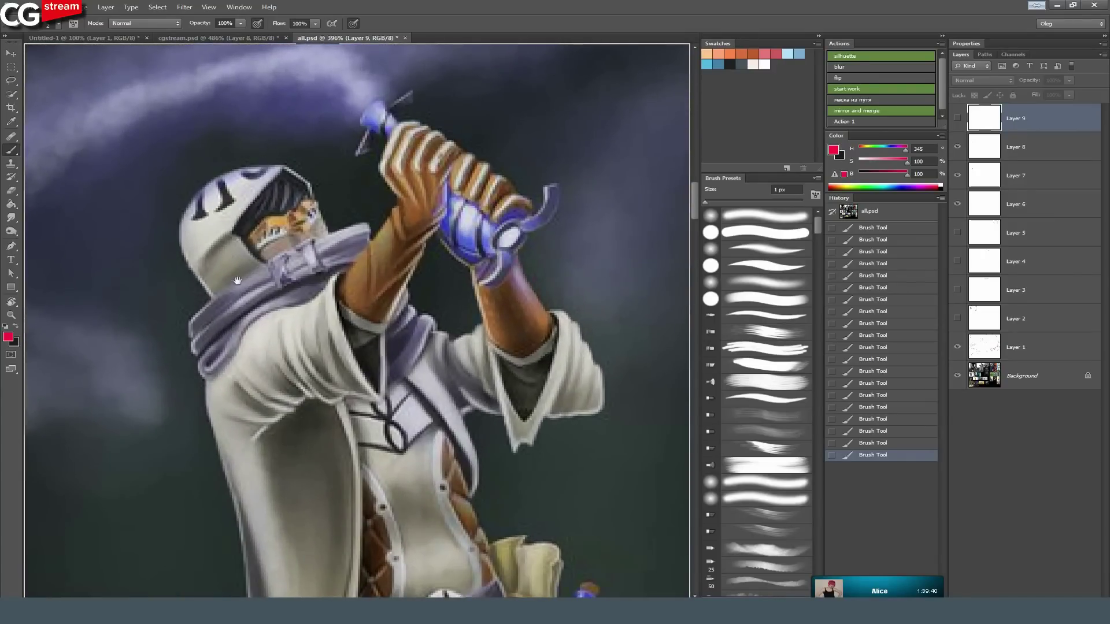
pyautogui.moveTo(238, 280); pyautogui.dragTo(255, 284)
pyautogui.click(295, 209)
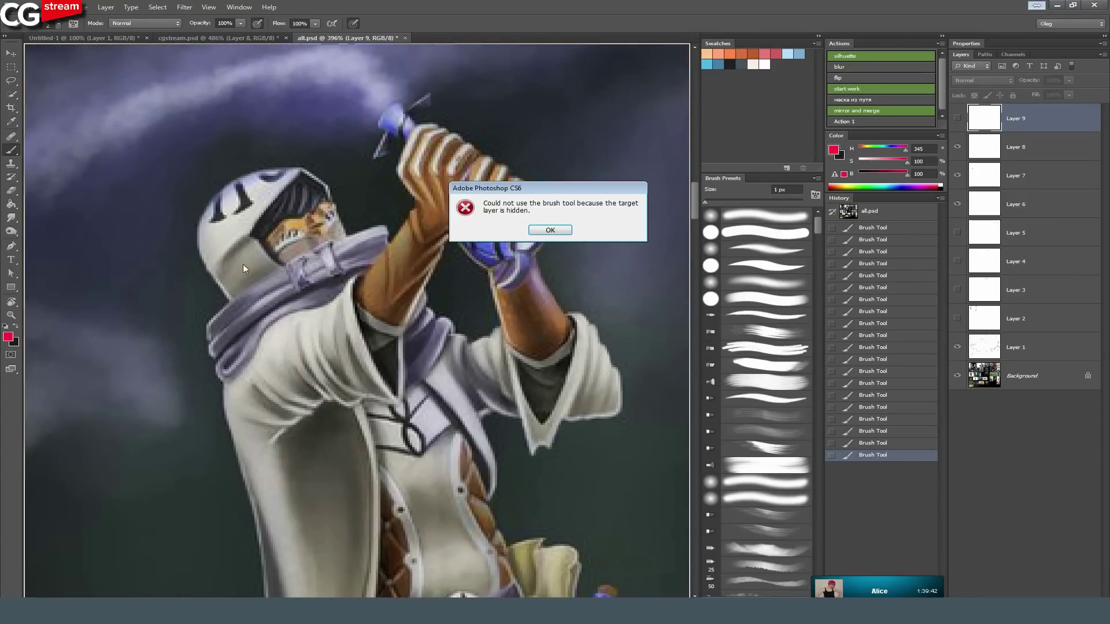
pyautogui.click(555, 230)
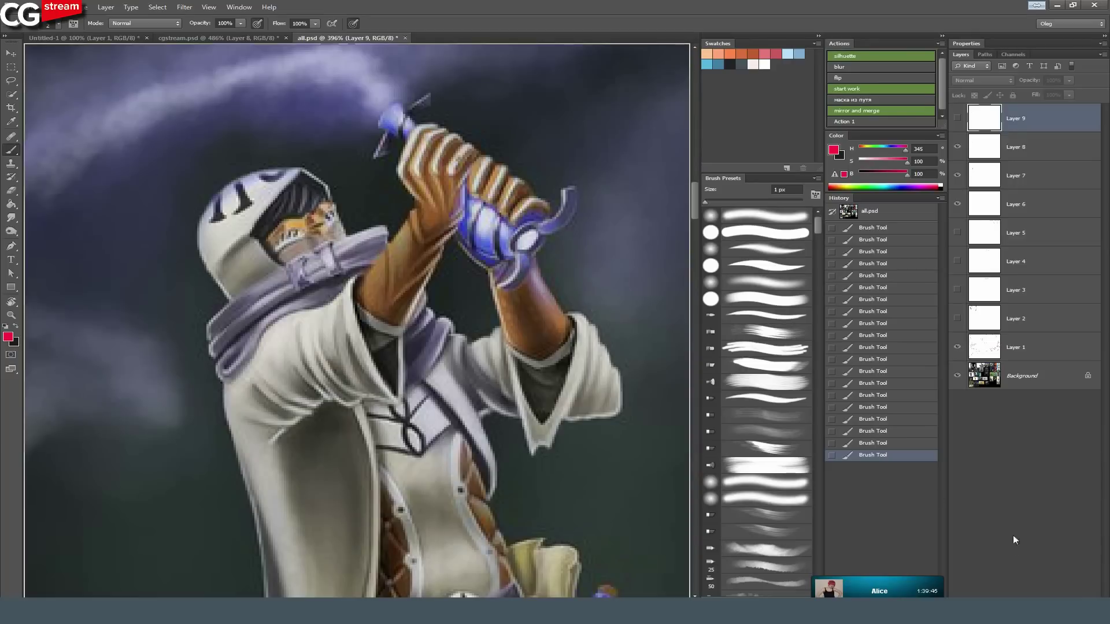
pyautogui.click(1075, 544)
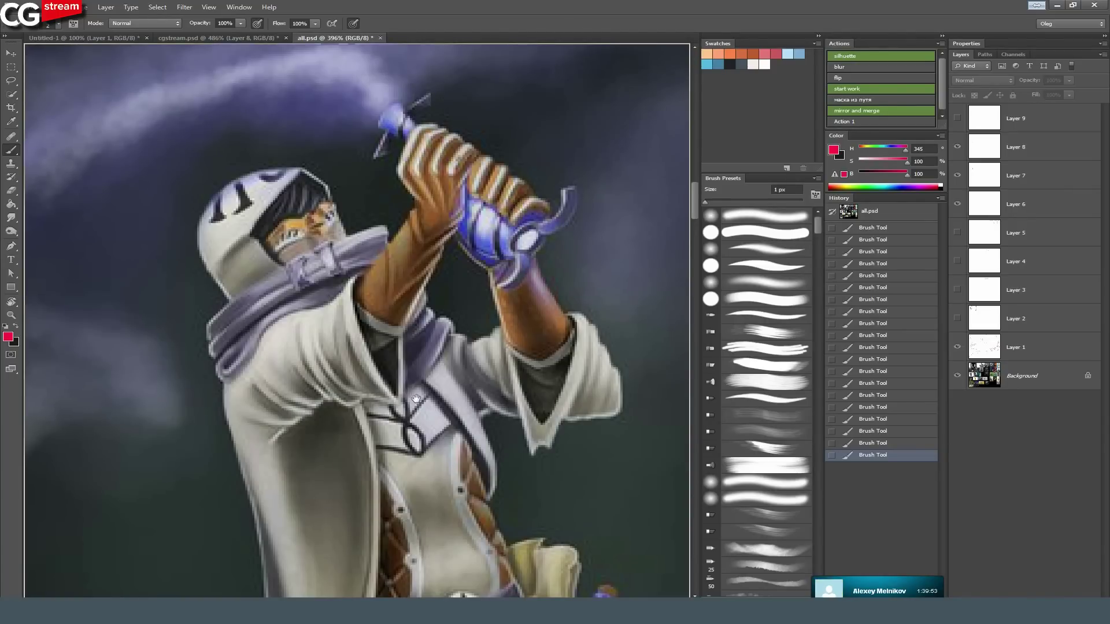
# On a new layer, smooth the folds of the swordsman's near sleeve with sampled light grey (H 26, S 3, B 81) using a 7 px brush.
pyautogui.moveTo(423, 402); pyautogui.dragTo(423, 326)
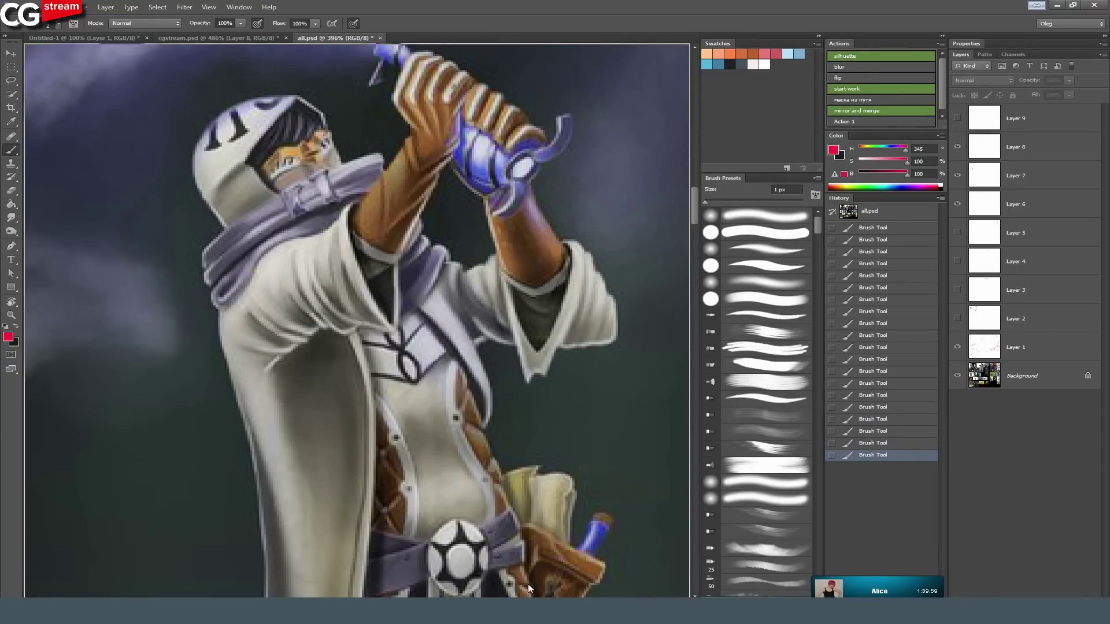
pyautogui.moveTo(472, 314); pyautogui.dragTo(443, 302)
pyautogui.keyDown('alt'); pyautogui.click(297, 225); pyautogui.keyUp('alt')
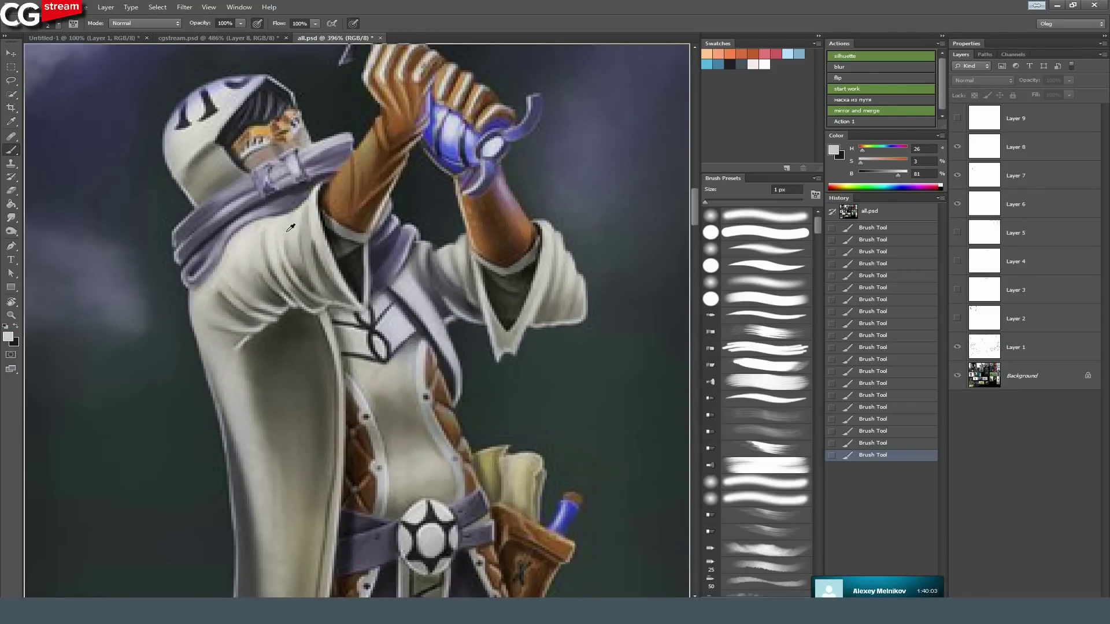
pyautogui.click(1037, 126)
pyautogui.hotkey('ctrl', 'shift', 'alt', 'n')
pyautogui.press(']')
pyautogui.press(']')
pyautogui.press(']')
pyautogui.press(']')
pyautogui.press(']')
pyautogui.press(']')
pyautogui.moveTo(312, 257); pyautogui.dragTo(323, 283)
pyautogui.moveTo(307, 244); pyautogui.dragTo(318, 272)
pyautogui.moveTo(300, 218)
pyautogui.mouseDown()
pyautogui.moveTo(308, 272)
pyautogui.moveTo(296, 276)
pyautogui.mouseUp()
pyautogui.moveTo(274, 274)
pyautogui.mouseDown()
pyautogui.moveTo(287, 280)
pyautogui.moveTo(266, 274)
pyautogui.mouseUp()
pyautogui.moveTo(265, 272); pyautogui.dragTo(271, 282)
pyautogui.moveTo(269, 276); pyautogui.dragTo(264, 280)
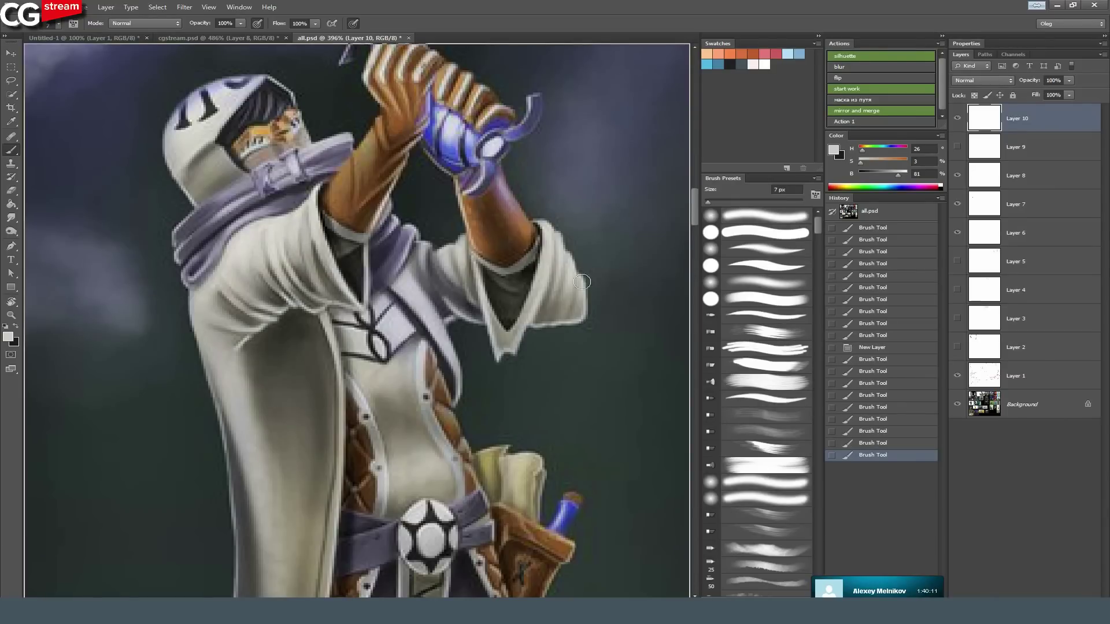
# Soften the folds on the swordsman's far sleeve cuff with the same light grey.
pyautogui.moveTo(551, 286); pyautogui.dragTo(557, 255)
pyautogui.moveTo(557, 260); pyautogui.dragTo(563, 294)
pyautogui.moveTo(564, 249); pyautogui.dragTo(559, 256)
# Touch up the swordsman's raised wrist with sampled browns such as H 25, S 68, B 34.
pyautogui.moveTo(446, 276); pyautogui.dragTo(415, 500)
pyautogui.keyDown('alt'); pyautogui.click(373, 341); pyautogui.keyUp('alt')
pyautogui.moveTo(367, 332)
pyautogui.mouseDown()
pyautogui.moveTo(342, 302)
pyautogui.moveTo(375, 325)
pyautogui.moveTo(393, 317)
pyautogui.mouseUp()
pyautogui.keyDown('alt'); pyautogui.click(367, 361); pyautogui.keyUp('alt')
# Compare the bearded pirate artwork with and without the red Layer 1 notes.
pyautogui.moveTo(436, 517); pyautogui.dragTo(393, 257)
pyautogui.moveTo(317, 478)
pyautogui.mouseDown()
pyautogui.moveTo(365, 345)
pyautogui.moveTo(356, 402)
pyautogui.moveTo(317, 280)
pyautogui.moveTo(322, 226)
pyautogui.mouseUp()
pyautogui.moveTo(457, 287); pyautogui.dragTo(399, 283)
pyautogui.moveTo(490, 251); pyautogui.dragTo(81, 324)
pyautogui.moveTo(659, 243); pyautogui.dragTo(502, 262)
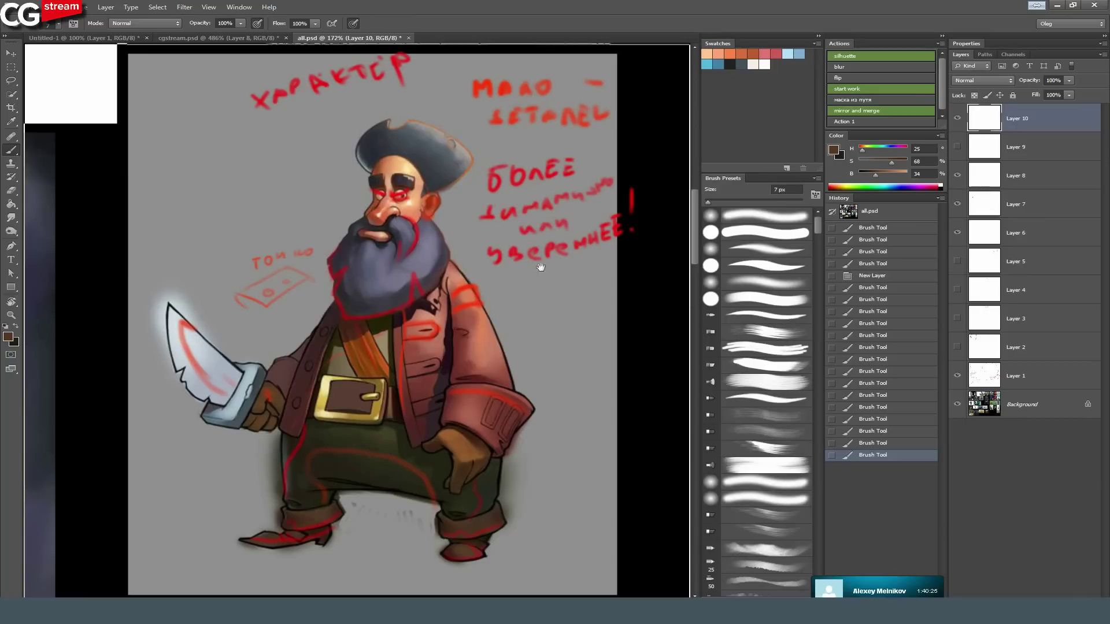
pyautogui.click(958, 118)
pyautogui.click(957, 376)
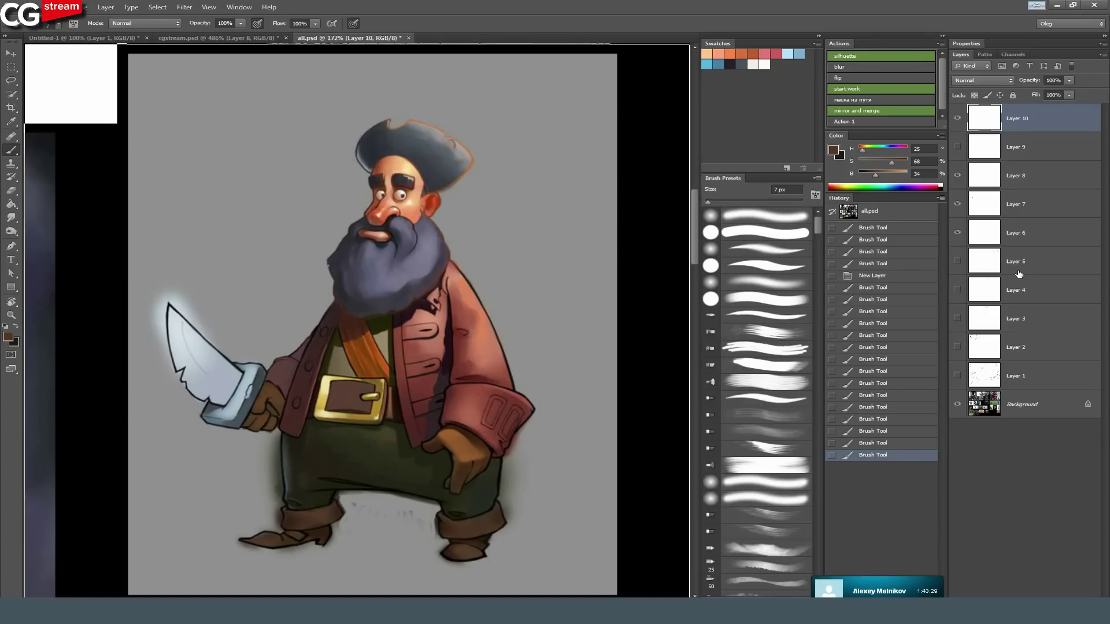
pyautogui.moveTo(388, 239); pyautogui.dragTo(411, 236)
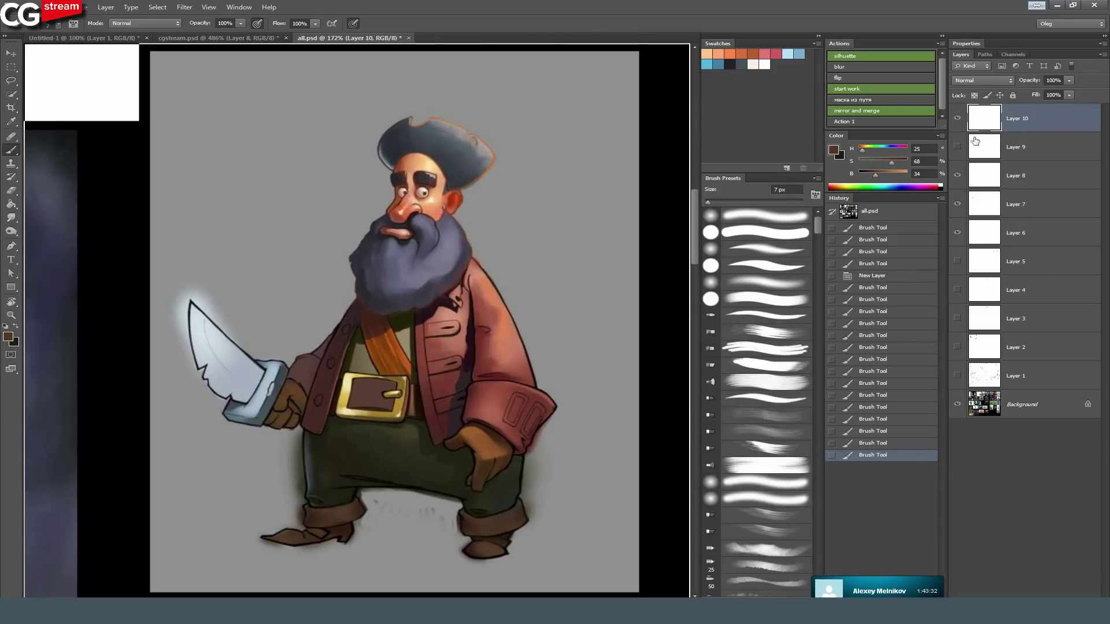
pyautogui.click(958, 377)
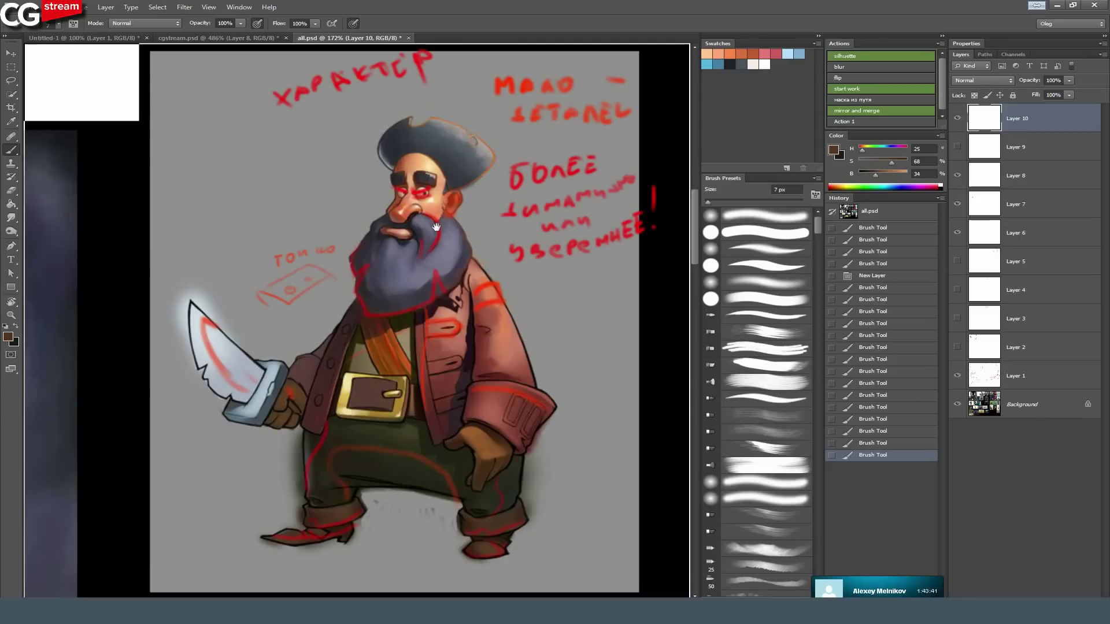
# Examine the pirate's coat, belt, trousers and boots up close against the red correction lines.
pyautogui.moveTo(461, 347); pyautogui.dragTo(491, 334)
pyautogui.moveTo(373, 404); pyautogui.dragTo(383, 326)
pyautogui.moveTo(396, 383); pyautogui.dragTo(434, 491)
pyautogui.moveTo(353, 299); pyautogui.dragTo(429, 206)
pyautogui.moveTo(367, 426); pyautogui.dragTo(362, 302)
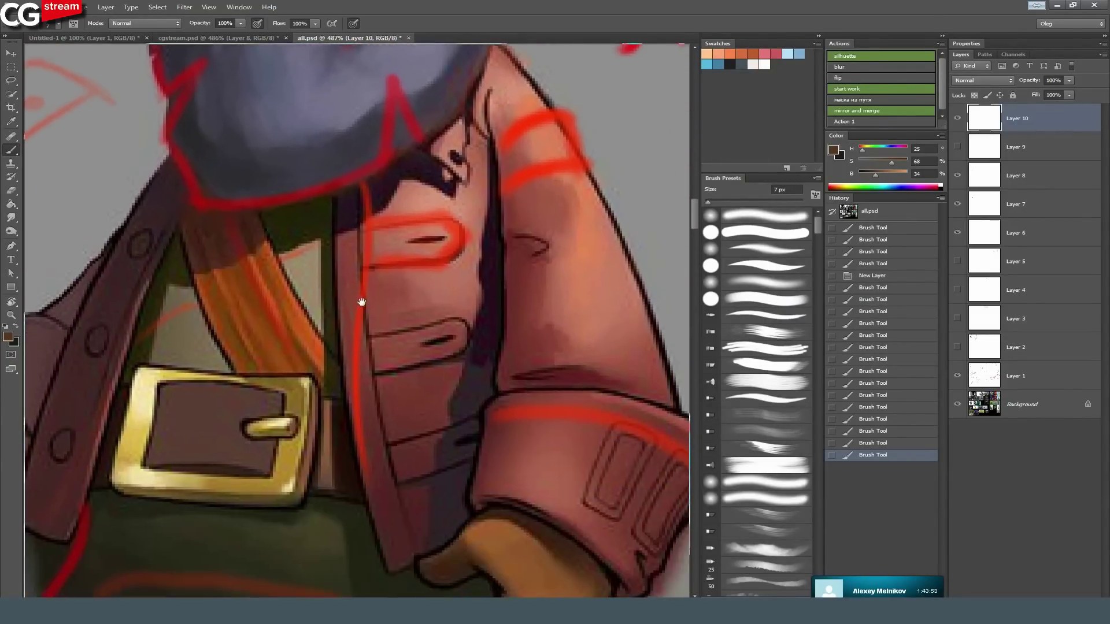
pyautogui.moveTo(409, 399); pyautogui.dragTo(428, 235)
pyautogui.moveTo(428, 461); pyautogui.dragTo(421, 384)
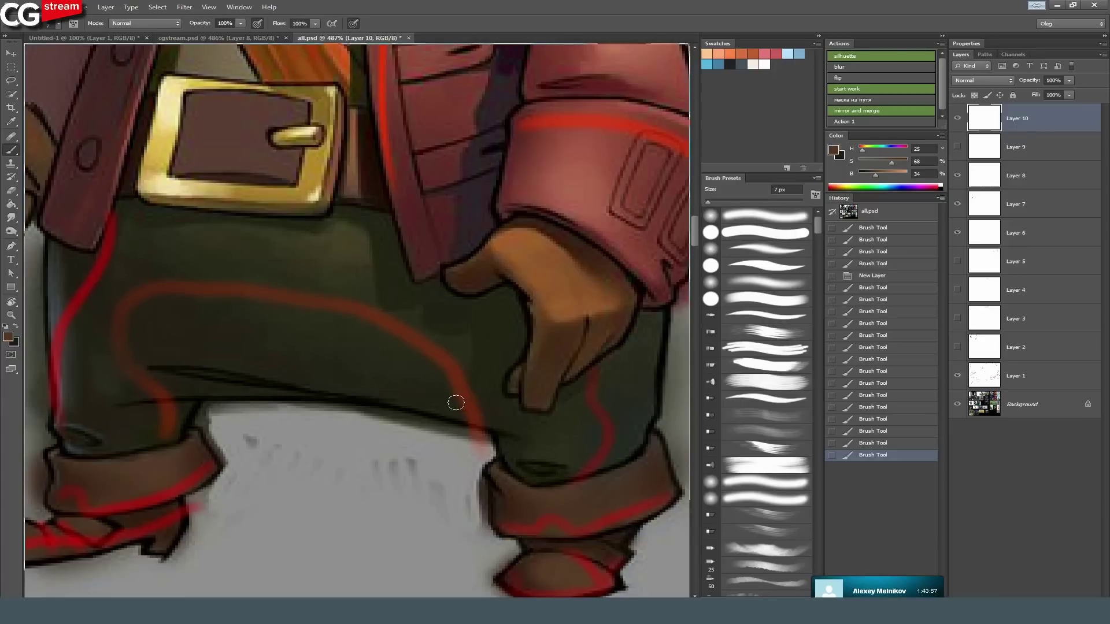
# Add a new layer above Layer 10 and set the brush colour to bright yellow-green H 68, S 50, B 100.
pyautogui.press('[')
pyautogui.press('[')
pyautogui.press('[')
pyautogui.press('[')
pyautogui.press('[')
pyautogui.moveTo(395, 328); pyautogui.dragTo(314, 319)
pyautogui.keyDown('alt'); pyautogui.click(346, 310); pyautogui.keyUp('alt')
pyautogui.hotkey('ctrl', 'shift', 'alt', 'n')
pyautogui.click(904, 173)
pyautogui.click(870, 185)
# Outline a rounded patch between the pirate's trouser legs in yellow-green along the red correction curve and the lower trouser edge.
pyautogui.press(']')
pyautogui.press(']')
pyautogui.press(']')
pyautogui.press(']')
pyautogui.press(']')
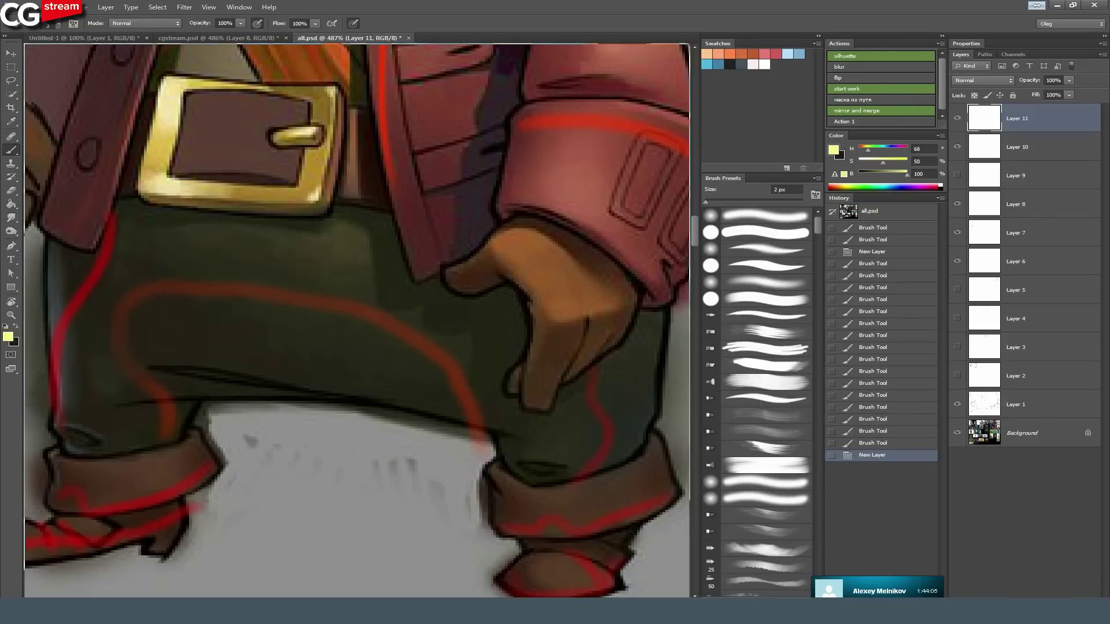
pyautogui.moveTo(202, 304); pyautogui.dragTo(263, 306)
pyautogui.moveTo(343, 315); pyautogui.dragTo(387, 329)
pyautogui.moveTo(366, 322)
pyautogui.mouseDown()
pyautogui.moveTo(407, 337)
pyautogui.moveTo(445, 376)
pyautogui.mouseUp()
pyautogui.moveTo(432, 358); pyautogui.dragTo(477, 420)
pyautogui.moveTo(476, 414)
pyautogui.mouseDown()
pyautogui.moveTo(265, 301)
pyautogui.moveTo(337, 311)
pyautogui.moveTo(200, 310)
pyautogui.moveTo(261, 292)
pyautogui.moveTo(135, 307)
pyautogui.moveTo(143, 292)
pyautogui.moveTo(142, 351)
pyautogui.moveTo(118, 329)
pyautogui.moveTo(180, 398)
pyautogui.mouseUp()
pyautogui.moveTo(434, 350)
pyautogui.mouseDown()
pyautogui.moveTo(488, 428)
pyautogui.moveTo(354, 396)
pyautogui.mouseUp()
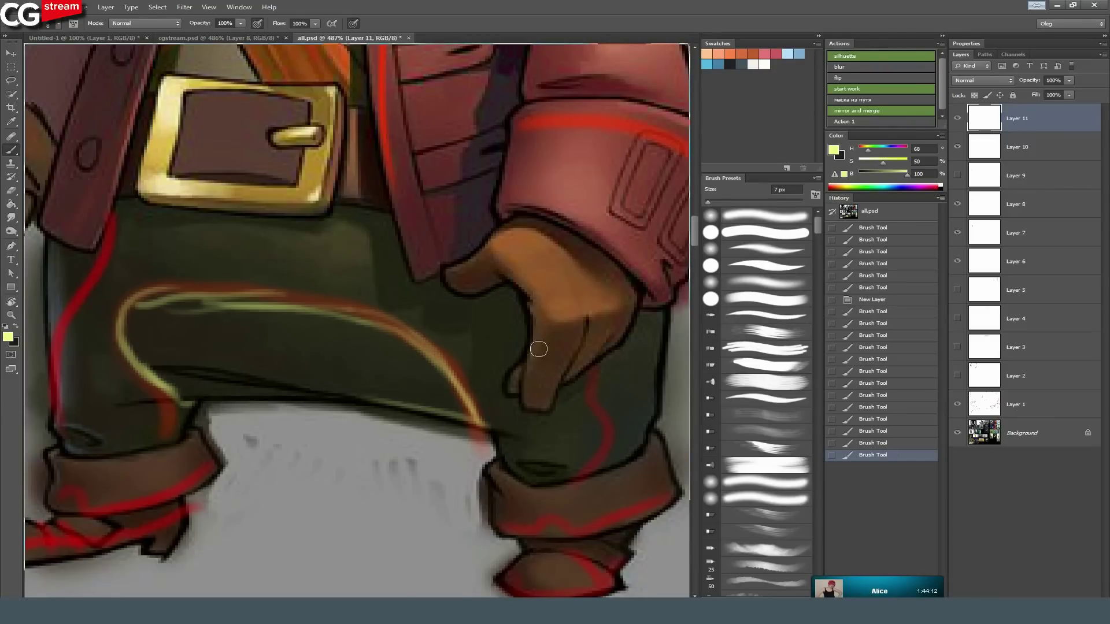
# Fill the outlined patch on the trousers with brown sampled from the pirate's hand, then shade it with a darker sampled tone.
pyautogui.keyDown('alt'); pyautogui.click(566, 271); pyautogui.keyUp('alt')
pyautogui.moveTo(401, 349)
pyautogui.mouseDown()
pyautogui.moveTo(419, 354)
pyautogui.moveTo(452, 398)
pyautogui.moveTo(341, 327)
pyautogui.moveTo(140, 330)
pyautogui.moveTo(185, 384)
pyautogui.moveTo(347, 385)
pyautogui.moveTo(174, 347)
pyautogui.moveTo(288, 360)
pyautogui.moveTo(492, 428)
pyautogui.moveTo(289, 399)
pyautogui.mouseUp()
pyautogui.moveTo(145, 311)
pyautogui.mouseDown()
pyautogui.moveTo(317, 303)
pyautogui.moveTo(182, 299)
pyautogui.moveTo(397, 352)
pyautogui.moveTo(370, 325)
pyautogui.mouseUp()
pyautogui.moveTo(376, 330); pyautogui.dragTo(425, 363)
pyautogui.moveTo(436, 402)
pyautogui.mouseDown()
pyautogui.moveTo(177, 356)
pyautogui.moveTo(300, 370)
pyautogui.mouseUp()
pyautogui.moveTo(271, 395); pyautogui.dragTo(339, 386)
pyautogui.keyDown('alt'); pyautogui.click(542, 465); pyautogui.keyUp('alt')
pyautogui.moveTo(453, 420); pyautogui.dragTo(397, 403)
pyautogui.moveTo(283, 365); pyautogui.dragTo(338, 377)
pyautogui.moveTo(282, 317)
pyautogui.mouseDown()
pyautogui.moveTo(217, 260)
pyautogui.moveTo(250, 295)
pyautogui.mouseUp()
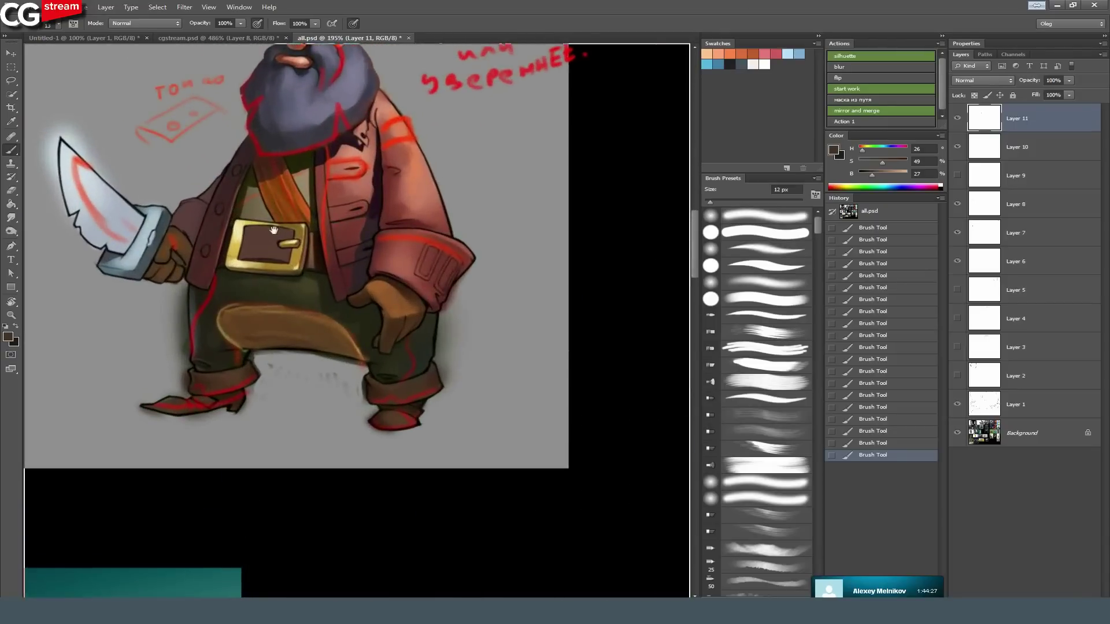
# Darken the trousers around the brown patch with sampled dark green H 69, S 39, B 13, using a broad 36 px brush.
pyautogui.moveTo(274, 230); pyautogui.dragTo(337, 314)
pyautogui.keyDown('alt'); pyautogui.click(405, 389); pyautogui.keyUp('alt')
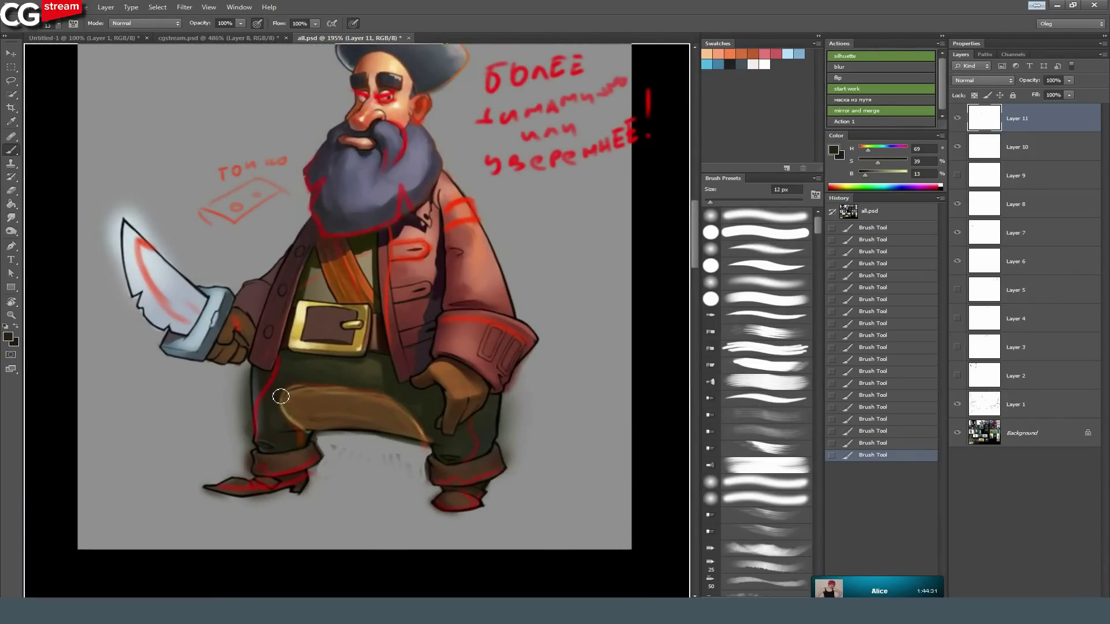
pyautogui.moveTo(281, 397); pyautogui.dragTo(290, 418)
pyautogui.moveTo(308, 378)
pyautogui.mouseDown()
pyautogui.moveTo(260, 413)
pyautogui.moveTo(354, 393)
pyautogui.mouseUp()
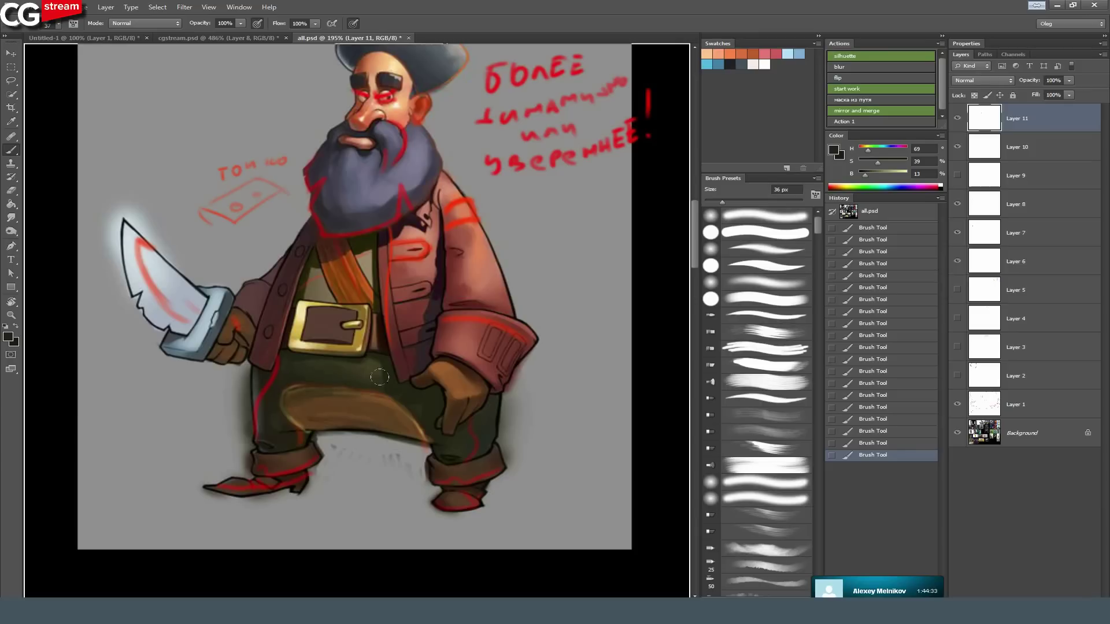
pyautogui.moveTo(276, 361); pyautogui.dragTo(260, 409)
pyautogui.keyDown('alt'); pyautogui.click(312, 407); pyautogui.keyUp('alt')
pyautogui.press('[')
pyautogui.press('[')
pyautogui.press('[')
pyautogui.press('[')
pyautogui.press('[')
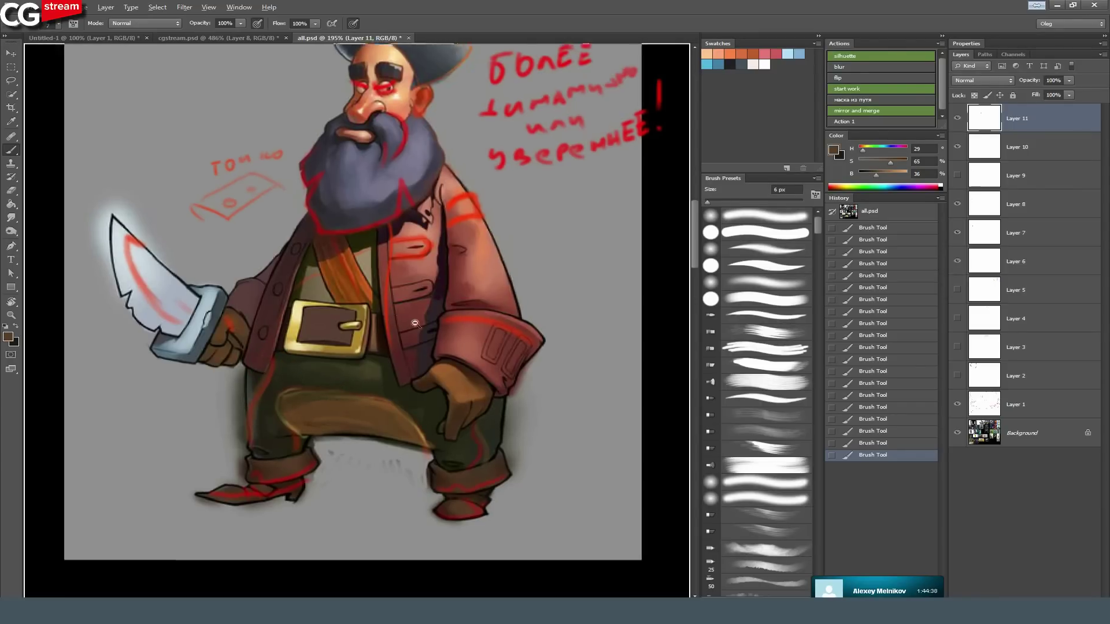
# Retrace the button tabs on the pirate's coat front in thin 3 px lines of sampled dark purple H 325, S 77, B 17.
pyautogui.scroll(3, 405, 321)
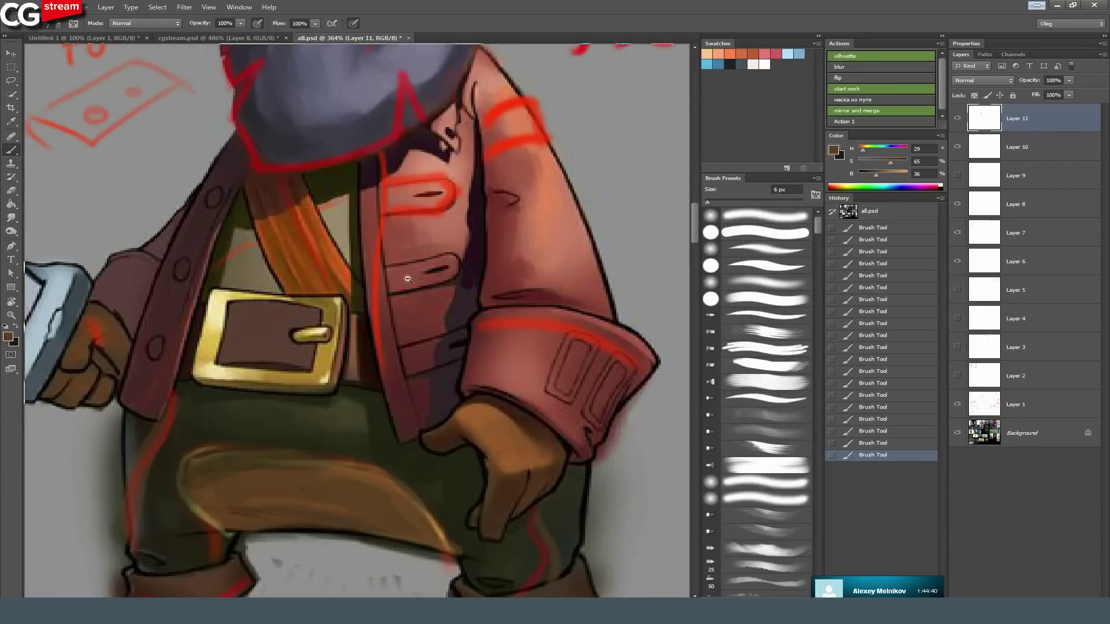
pyautogui.scroll(3, 407, 279)
pyautogui.press('[')
pyautogui.press('[')
pyautogui.press('[')
pyautogui.press('[')
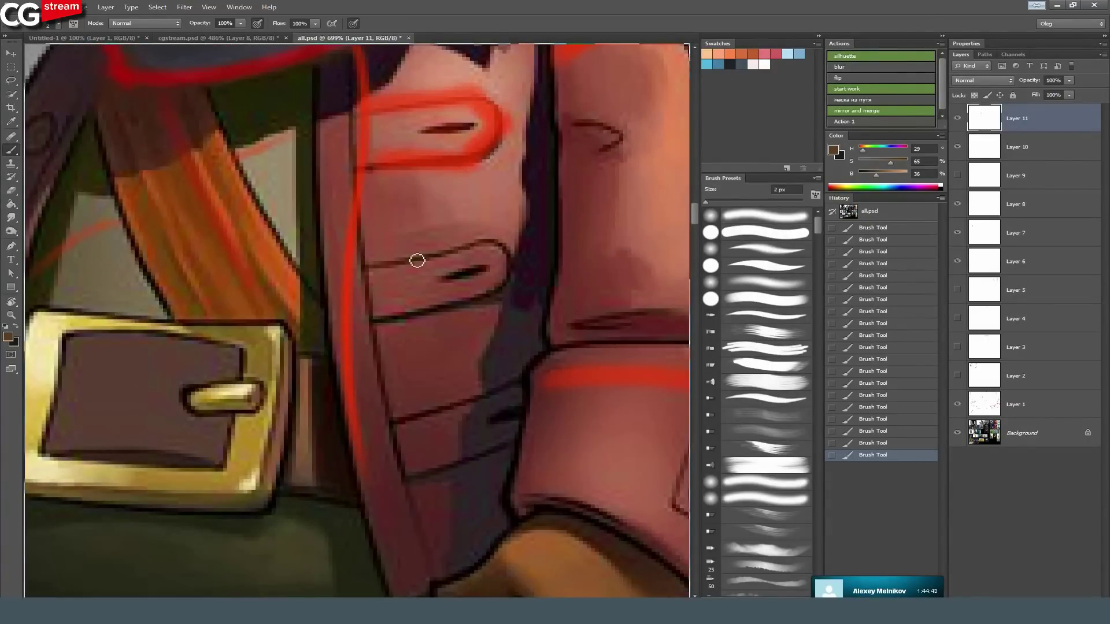
pyautogui.keyDown('alt'); pyautogui.click(538, 234); pyautogui.keyUp('alt')
pyautogui.press(']')
pyautogui.press(']')
pyautogui.moveTo(381, 264)
pyautogui.mouseDown()
pyautogui.moveTo(491, 239)
pyautogui.moveTo(518, 256)
pyautogui.moveTo(489, 296)
pyautogui.mouseUp()
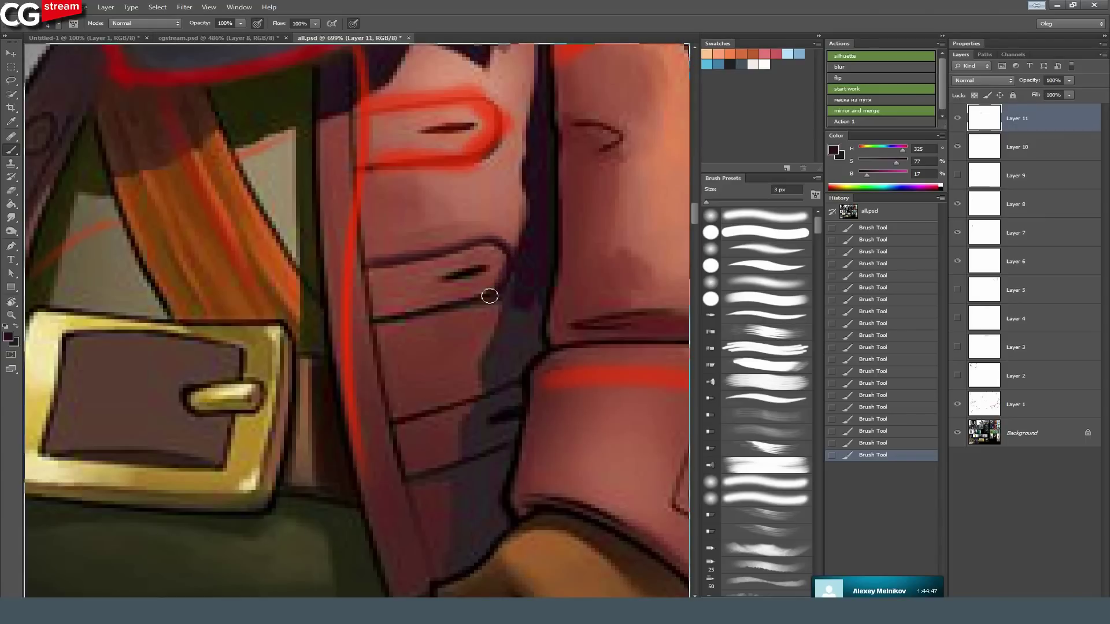
pyautogui.moveTo(359, 162); pyautogui.dragTo(473, 144)
pyautogui.moveTo(371, 164)
pyautogui.mouseDown()
pyautogui.moveTo(486, 144)
pyautogui.moveTo(485, 120)
pyautogui.moveTo(466, 91)
pyautogui.moveTo(353, 115)
pyautogui.mouseUp()
pyautogui.moveTo(456, 209)
pyautogui.mouseDown()
pyautogui.moveTo(327, 320)
pyautogui.moveTo(319, 409)
pyautogui.moveTo(356, 412)
pyautogui.mouseUp()
pyautogui.moveTo(452, 274)
pyautogui.mouseDown()
pyautogui.moveTo(500, 246)
pyautogui.moveTo(575, 236)
pyautogui.moveTo(538, 165)
pyautogui.moveTo(436, 218)
pyautogui.mouseUp()
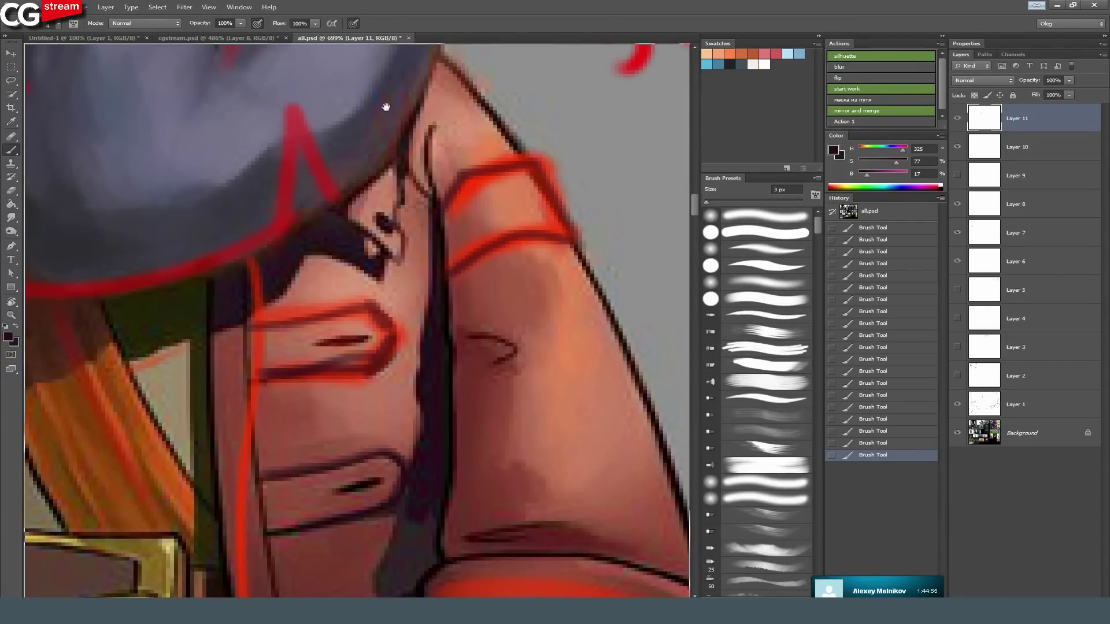
# Sketch a thin looped ribbon shape behind the pirate's head beside the beard in the same dark purple.
pyautogui.moveTo(386, 107); pyautogui.dragTo(455, 377)
pyautogui.scroll(-4, 511, 284)
pyautogui.moveTo(527, 306)
pyautogui.mouseDown()
pyautogui.moveTo(535, 239)
pyautogui.moveTo(511, 282)
pyautogui.moveTo(530, 240)
pyautogui.moveTo(555, 238)
pyautogui.moveTo(536, 244)
pyautogui.moveTo(514, 207)
pyautogui.mouseUp()
pyautogui.moveTo(514, 207); pyautogui.dragTo(527, 239)
pyautogui.moveTo(523, 291); pyautogui.dragTo(527, 301)
pyautogui.moveTo(342, 257)
pyautogui.mouseDown()
pyautogui.moveTo(371, 297)
pyautogui.moveTo(359, 322)
pyautogui.moveTo(427, 181)
pyautogui.moveTo(501, 203)
pyautogui.moveTo(455, 221)
pyautogui.moveTo(465, 209)
pyautogui.moveTo(509, 212)
pyautogui.mouseUp()
# Compare the pirate's face with and without the Layer 11 paintover and the red Layer 1 notes.
pyautogui.click(957, 119)
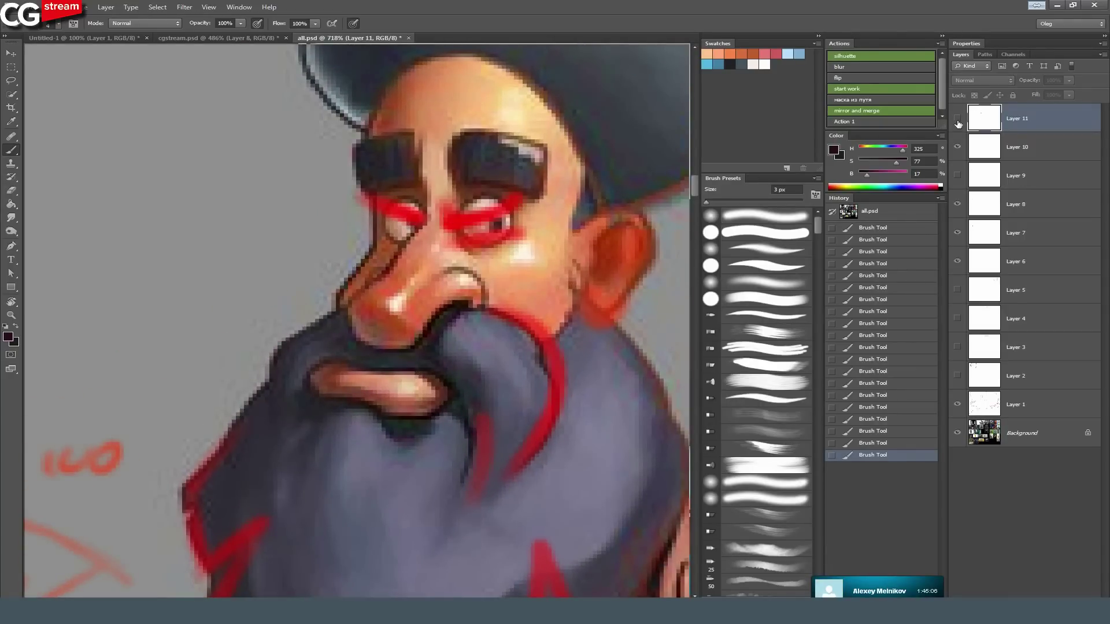
pyautogui.click(958, 405)
pyautogui.click(958, 405)
pyautogui.click(957, 118)
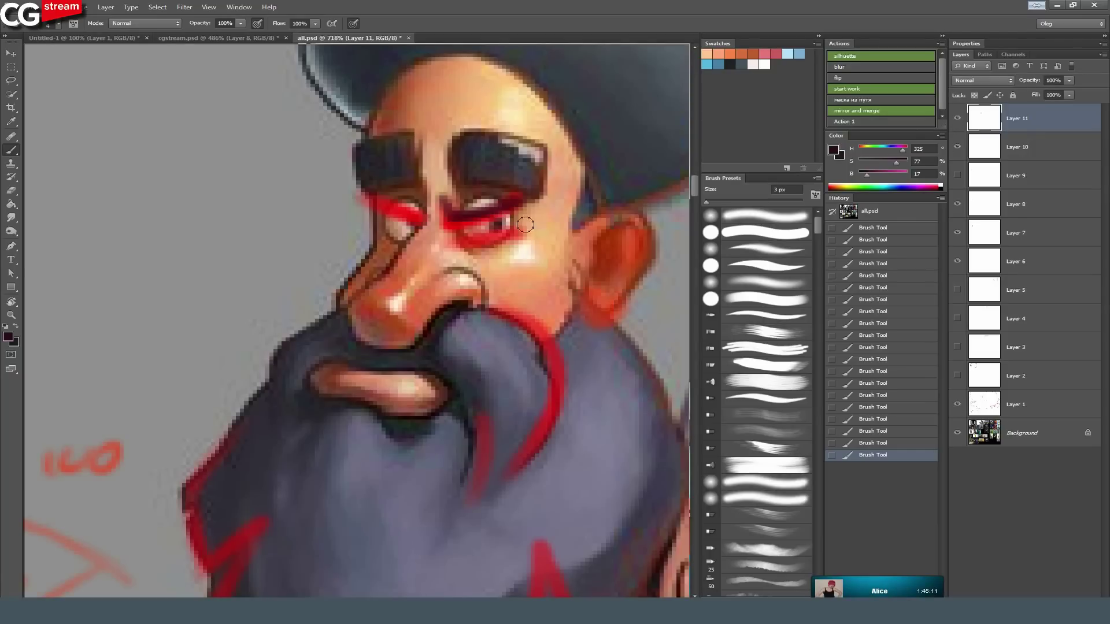
# Reinforce the pirate's near eye with dark purple lines and dab pale cream H 32, S 16, B 100 at the corner of his lip.
pyautogui.moveTo(512, 237); pyautogui.dragTo(467, 235)
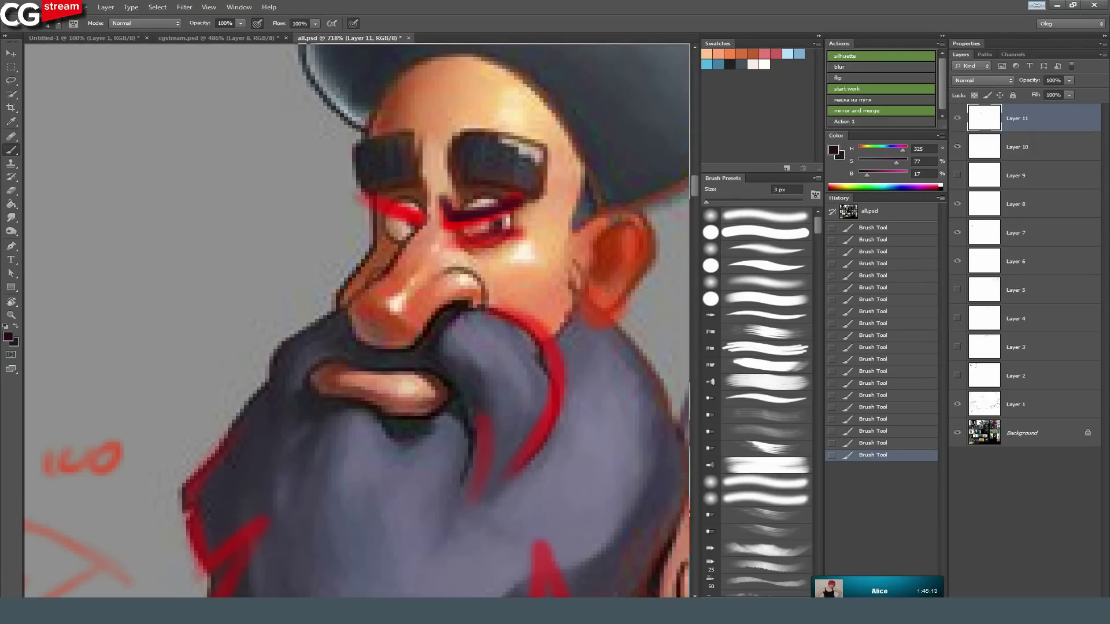
pyautogui.moveTo(319, 350)
pyautogui.mouseDown()
pyautogui.moveTo(352, 254)
pyautogui.moveTo(383, 251)
pyautogui.mouseUp()
pyautogui.keyDown('alt'); pyautogui.click(431, 197); pyautogui.keyUp('alt')
pyautogui.moveTo(429, 370)
pyautogui.mouseDown()
pyautogui.moveTo(413, 337)
pyautogui.moveTo(413, 374)
pyautogui.mouseUp()
pyautogui.moveTo(302, 466); pyautogui.dragTo(370, 330)
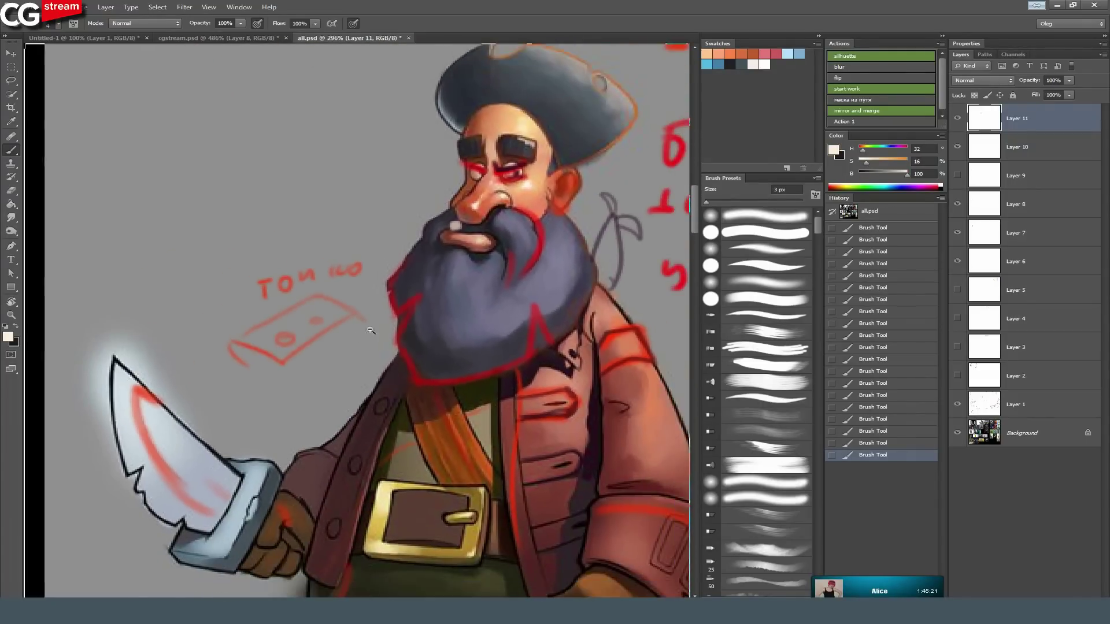
# Draw over the red line along the cutlass blade with sampled dark blue-grey H 201, S 22, B 30.
pyautogui.moveTo(237, 443)
pyautogui.mouseDown()
pyautogui.moveTo(272, 384)
pyautogui.moveTo(269, 317)
pyautogui.mouseUp()
pyautogui.keyDown('alt'); pyautogui.click(328, 363); pyautogui.keyUp('alt')
pyautogui.moveTo(194, 270)
pyautogui.mouseDown()
pyautogui.moveTo(203, 304)
pyautogui.moveTo(243, 352)
pyautogui.mouseUp()
pyautogui.moveTo(195, 276); pyautogui.dragTo(168, 241)
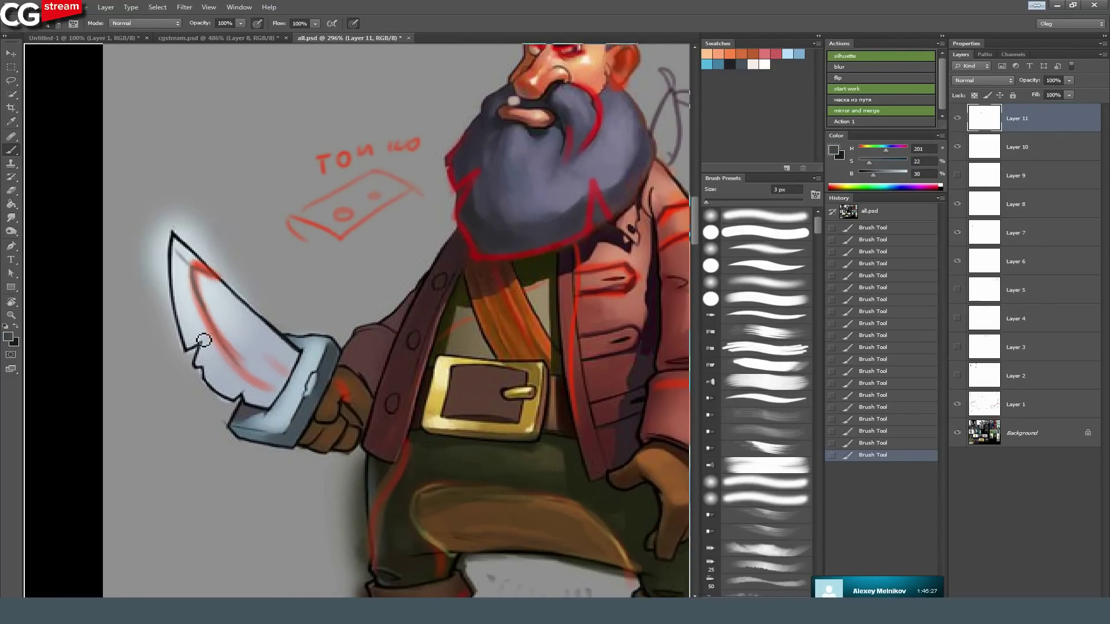
# Move on from the pirate to the greyscale two-headed monster and examine its hands, arms and torso up close.
pyautogui.moveTo(403, 305); pyautogui.dragTo(264, 223)
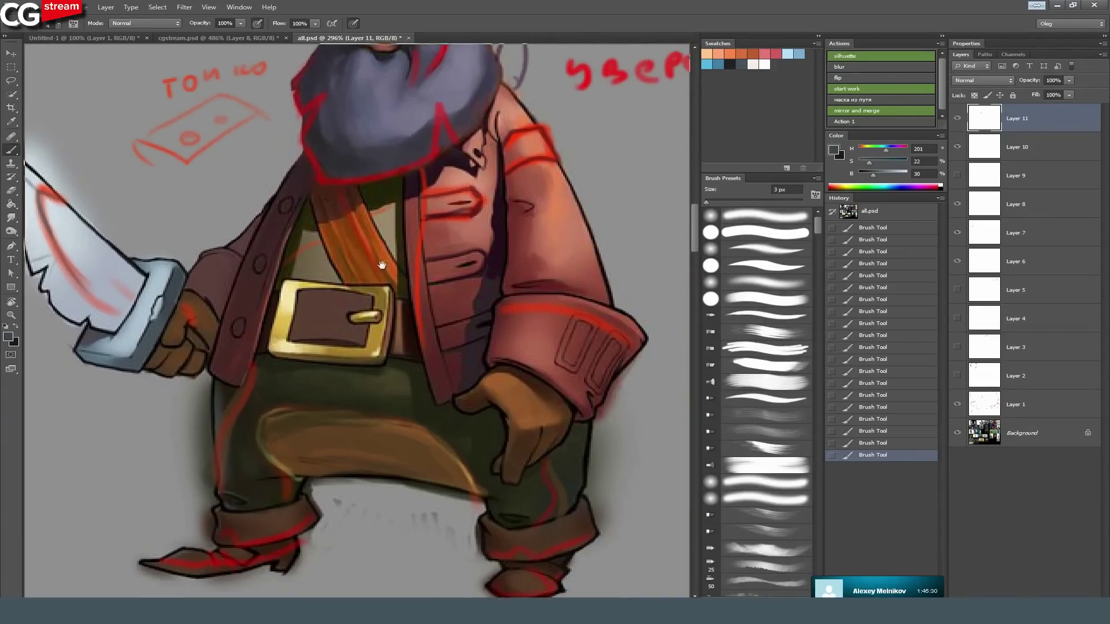
pyautogui.moveTo(382, 266); pyautogui.dragTo(394, 199)
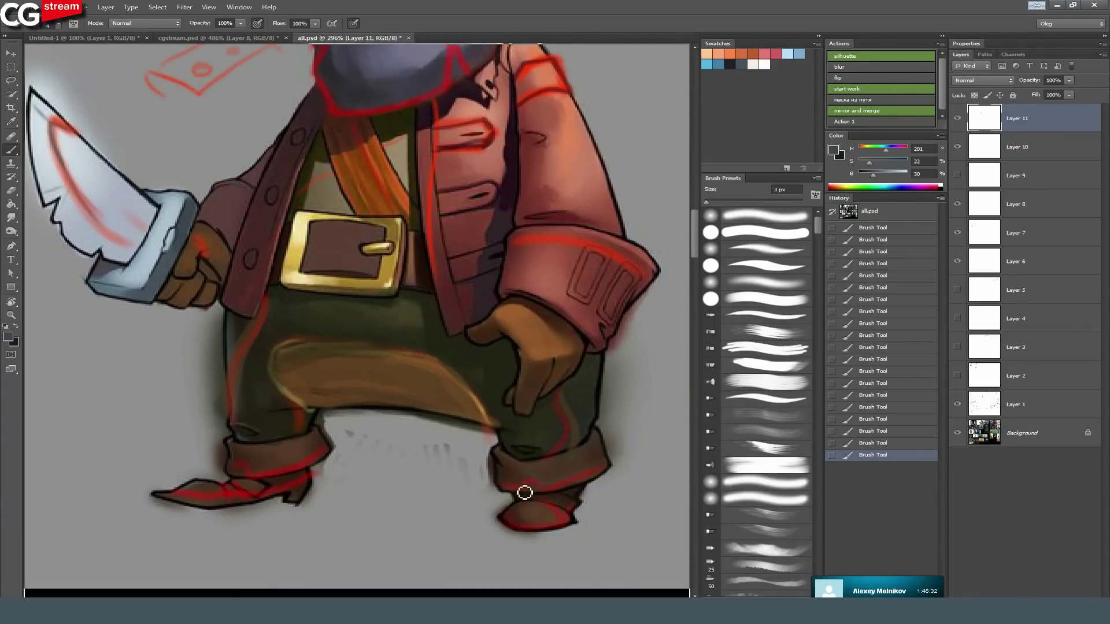
pyautogui.moveTo(454, 253); pyautogui.dragTo(423, 441)
pyautogui.moveTo(493, 356); pyautogui.dragTo(456, 353)
pyautogui.moveTo(595, 275); pyautogui.dragTo(174, 246)
pyautogui.moveTo(591, 233); pyautogui.dragTo(413, 294)
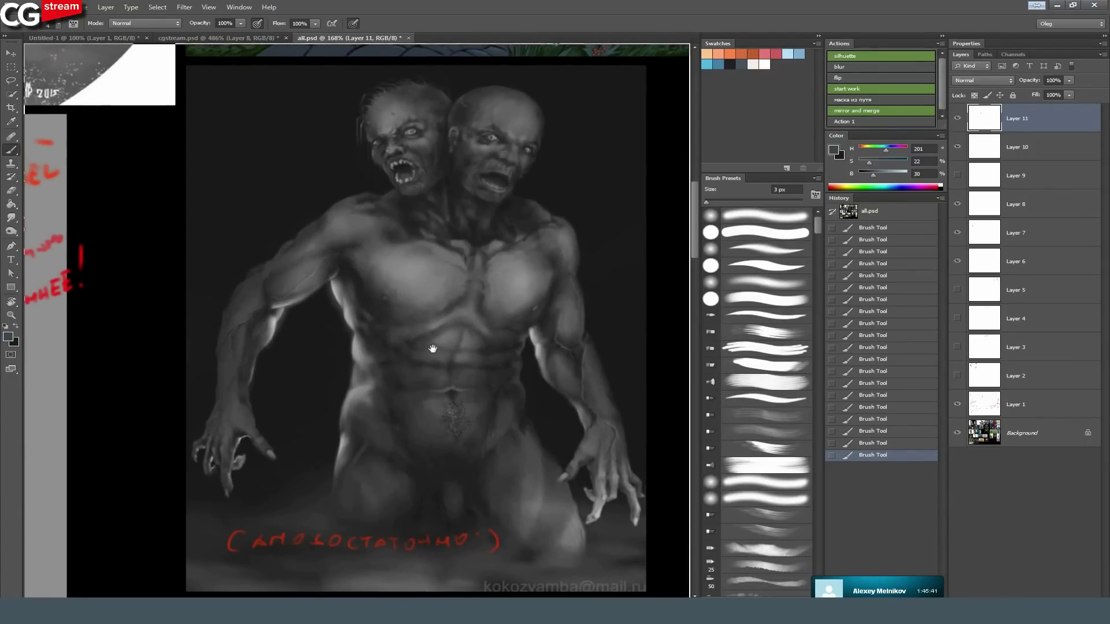
pyautogui.scroll(-1, 436, 334)
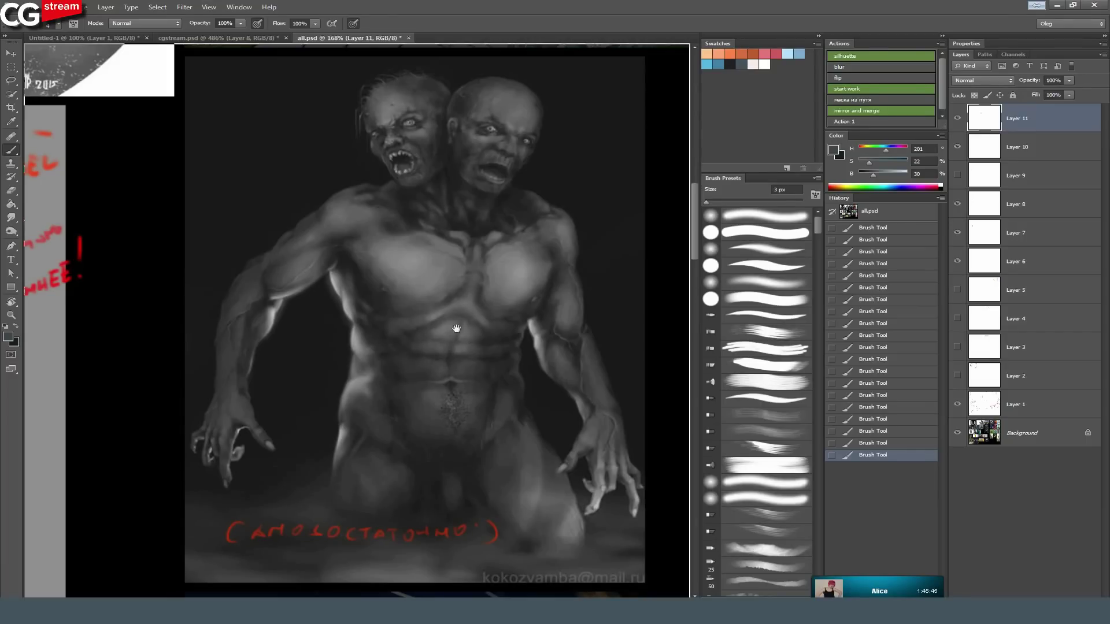
pyautogui.moveTo(225, 379); pyautogui.dragTo(276, 395)
pyautogui.moveTo(227, 493); pyautogui.dragTo(246, 402)
pyautogui.moveTo(221, 398); pyautogui.dragTo(249, 394)
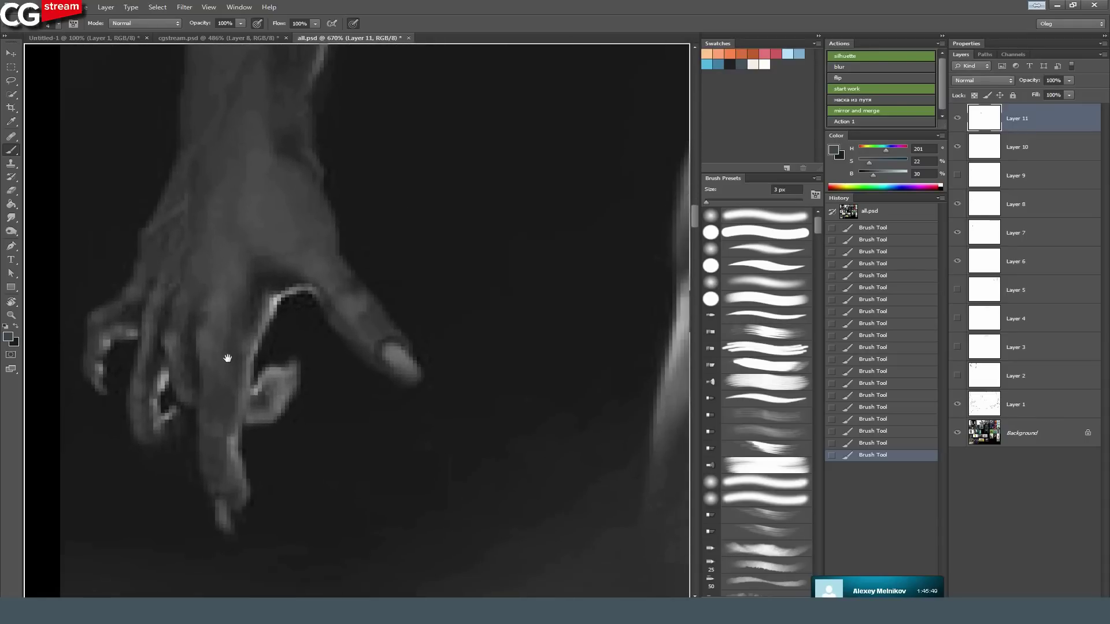
pyautogui.moveTo(431, 199); pyautogui.dragTo(316, 506)
pyautogui.moveTo(407, 318); pyautogui.dragTo(285, 470)
pyautogui.moveTo(673, 370); pyautogui.dragTo(255, 455)
pyautogui.moveTo(665, 327); pyautogui.dragTo(427, 331)
pyautogui.moveTo(471, 379); pyautogui.dragTo(413, 338)
pyautogui.moveTo(418, 475); pyautogui.dragTo(382, 366)
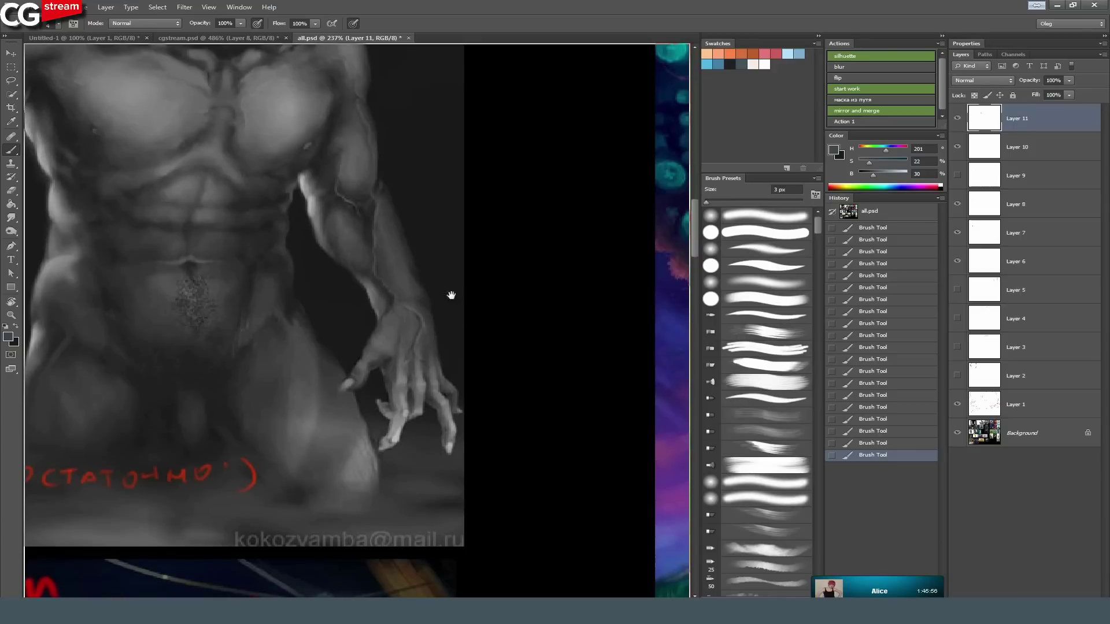
# Examine the jellyfish-tree painting with the girl and the seated old man, comparing it with the two-headed monster.
pyautogui.moveTo(522, 332); pyautogui.dragTo(392, 471)
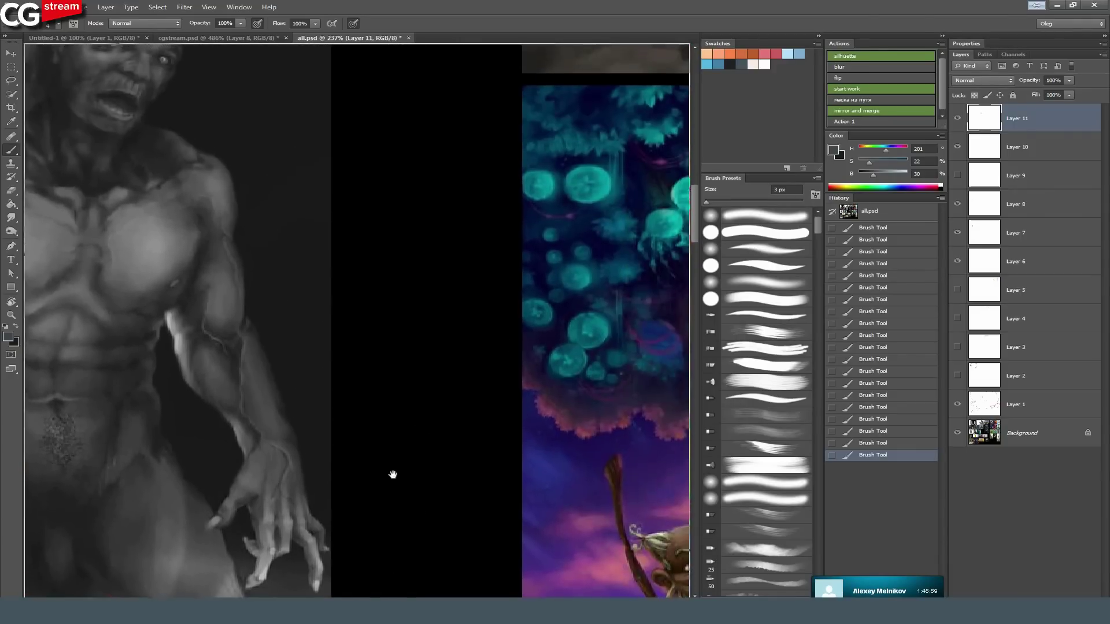
pyautogui.moveTo(560, 354); pyautogui.dragTo(312, 319)
pyautogui.moveTo(508, 370)
pyautogui.mouseDown()
pyautogui.moveTo(312, 280)
pyautogui.moveTo(327, 203)
pyautogui.moveTo(355, 175)
pyautogui.mouseUp()
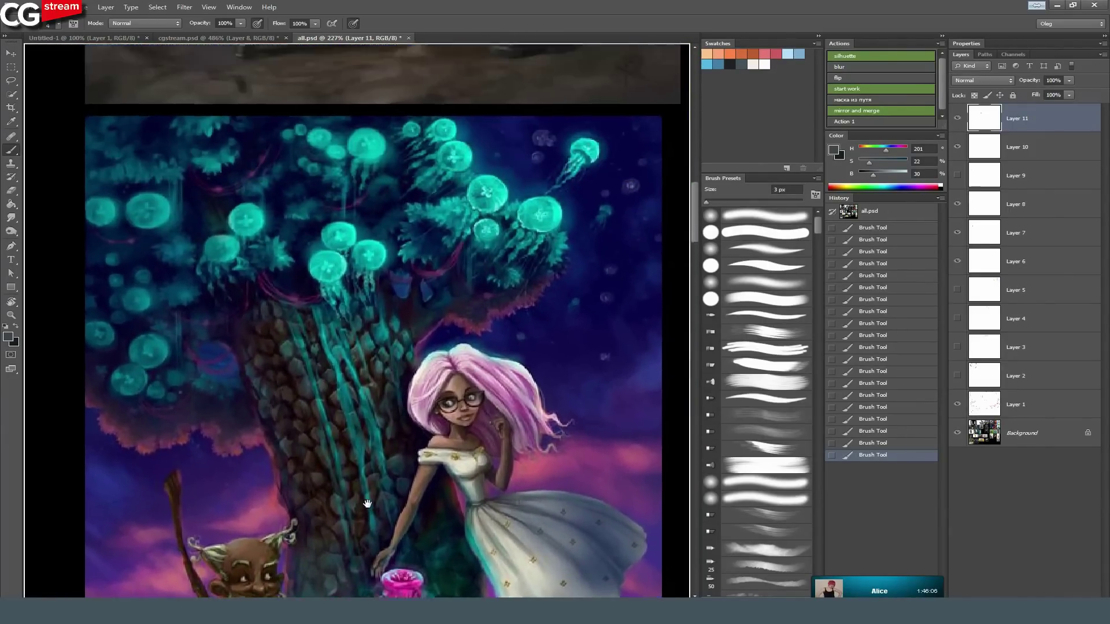
pyautogui.moveTo(367, 504); pyautogui.dragTo(385, 355)
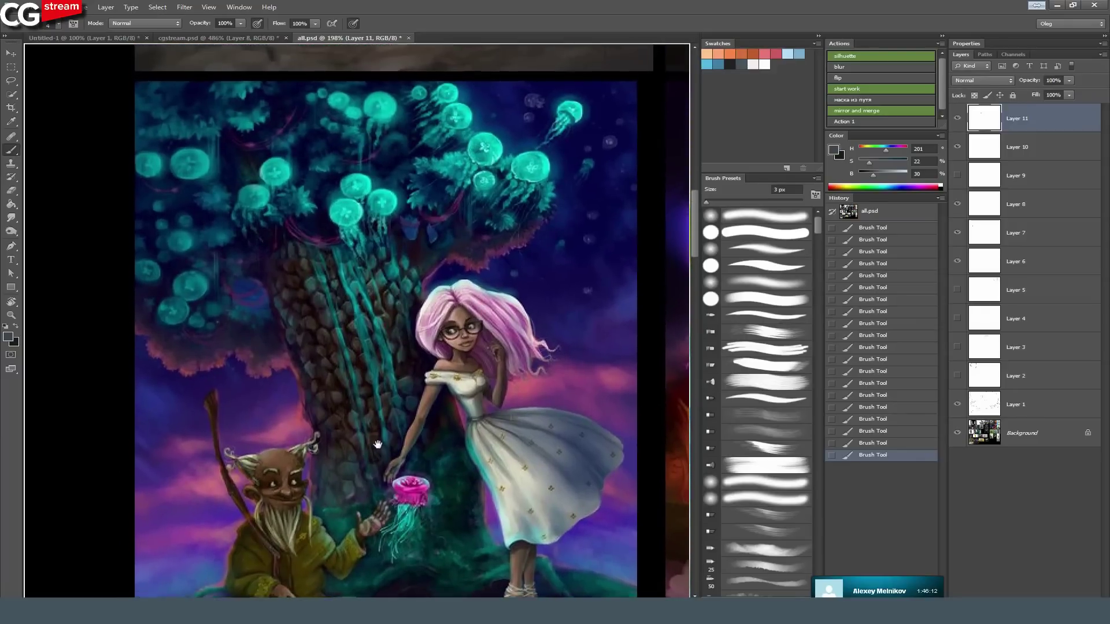
pyautogui.moveTo(378, 445); pyautogui.dragTo(375, 398)
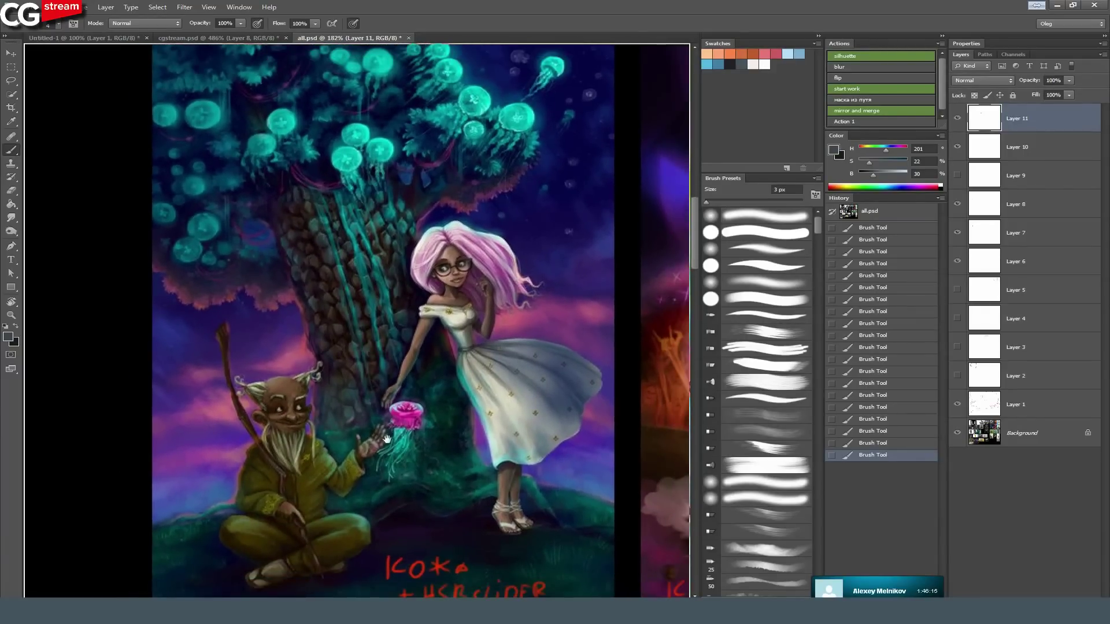
pyautogui.moveTo(414, 426)
pyautogui.mouseDown()
pyautogui.moveTo(307, 423)
pyautogui.moveTo(409, 408)
pyautogui.mouseUp()
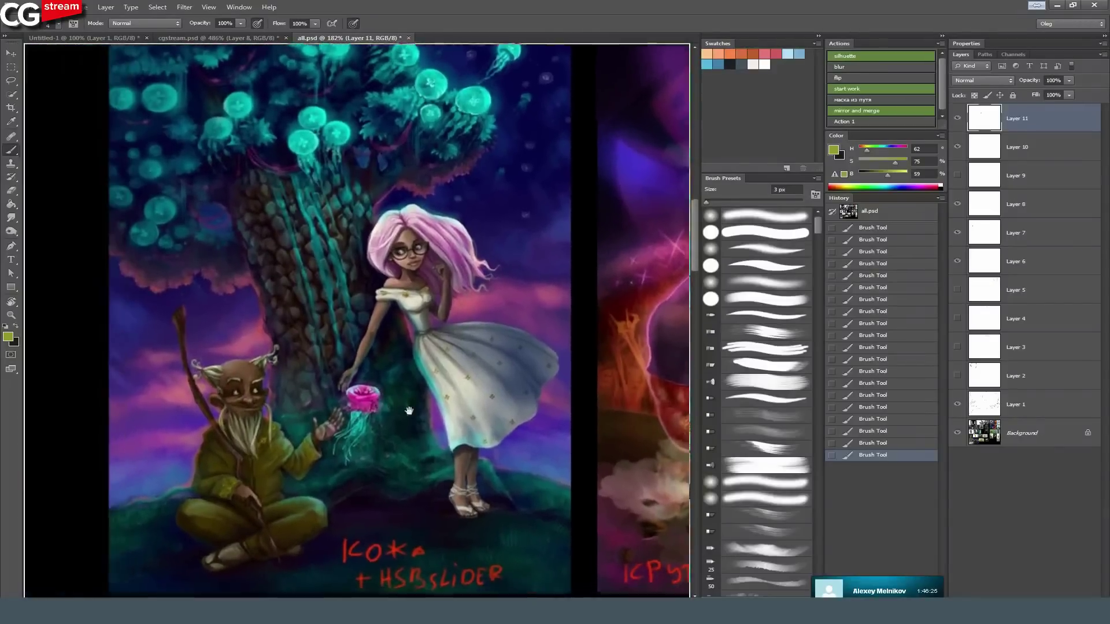
pyautogui.moveTo(56, 362); pyautogui.dragTo(423, 370)
pyautogui.moveTo(306, 225); pyautogui.dragTo(389, 305)
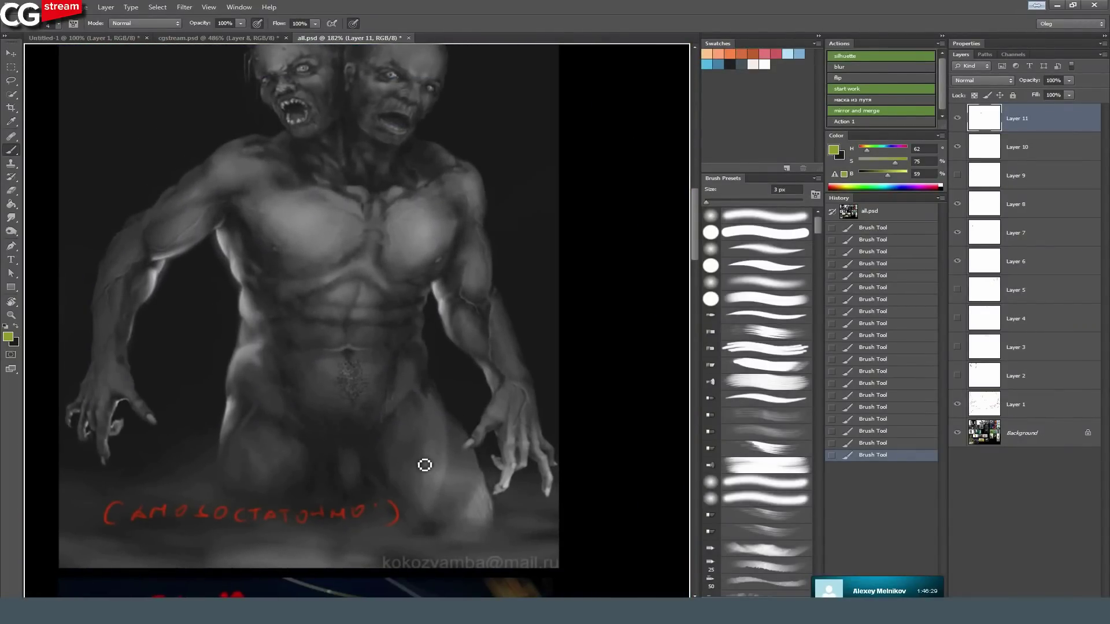
pyautogui.moveTo(544, 409)
pyautogui.mouseDown()
pyautogui.moveTo(510, 397)
pyautogui.moveTo(127, 386)
pyautogui.mouseUp()
pyautogui.moveTo(347, 543)
pyautogui.mouseDown()
pyautogui.moveTo(414, 537)
pyautogui.moveTo(472, 507)
pyautogui.mouseUp()
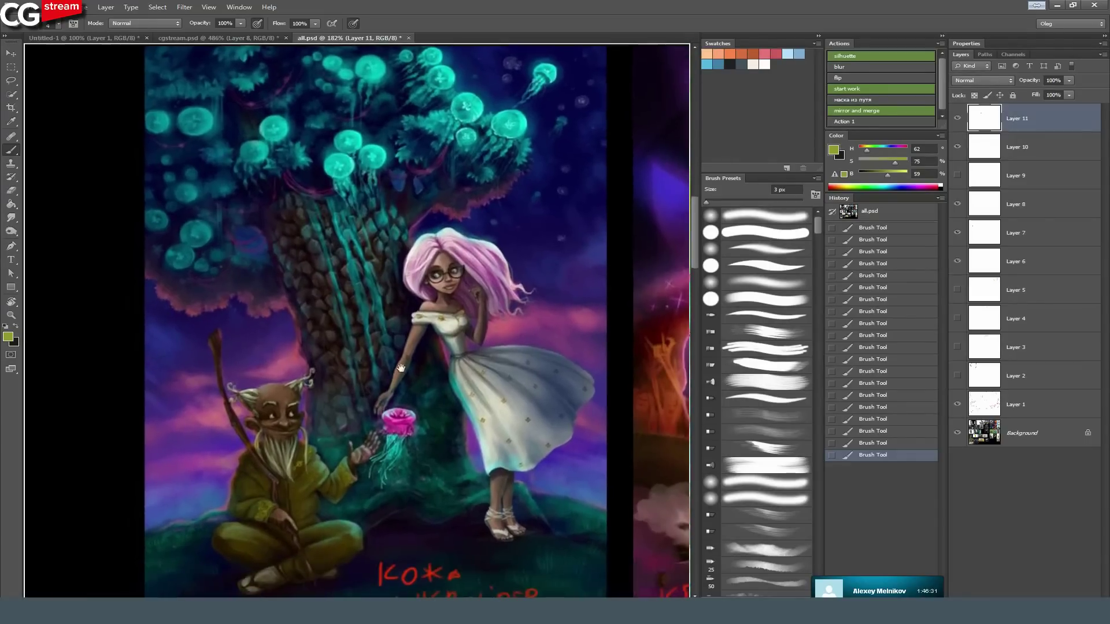
pyautogui.scroll(-4, 423, 556)
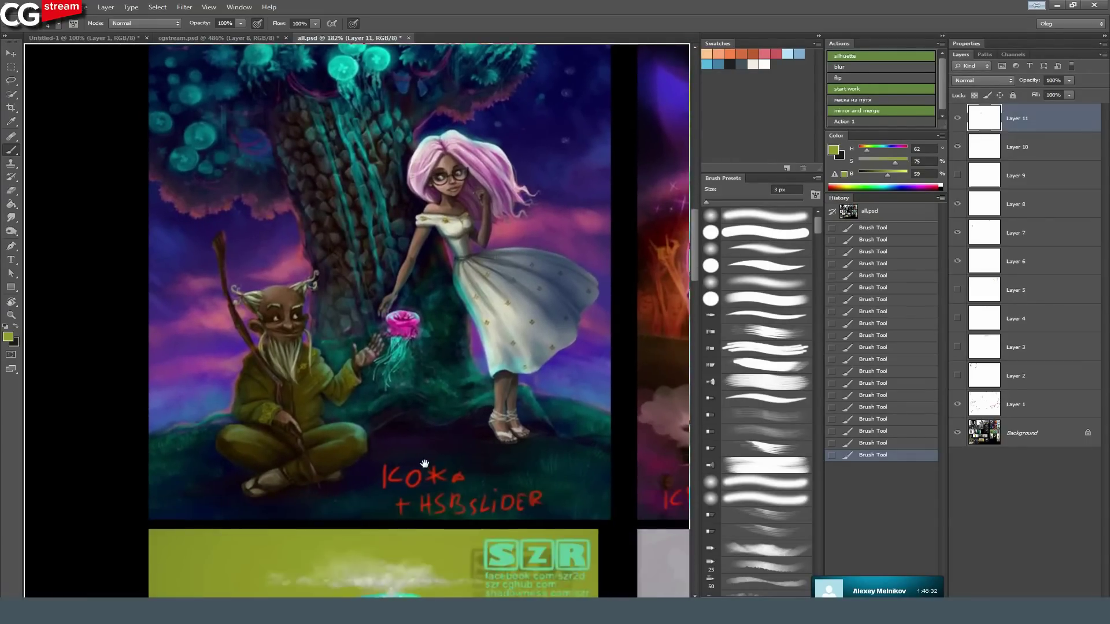
# Examine the tree trunk, the pink-haired girl's face and her white dress up close in the jellyfish-tree painting.
pyautogui.keyDown('alt'); pyautogui.click(462, 478); pyautogui.keyUp('alt')
pyautogui.moveTo(494, 399)
pyautogui.mouseDown()
pyautogui.moveTo(474, 459)
pyautogui.moveTo(487, 474)
pyautogui.mouseUp()
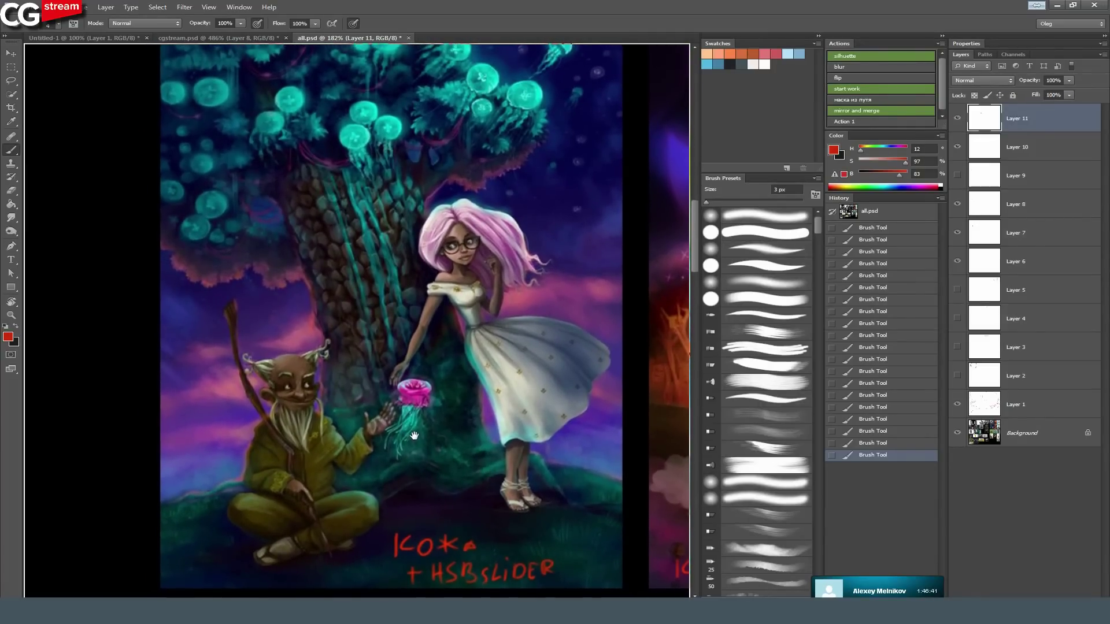
pyautogui.moveTo(415, 436); pyautogui.dragTo(416, 440)
pyautogui.moveTo(378, 285); pyautogui.dragTo(423, 335)
pyautogui.moveTo(429, 456)
pyautogui.mouseDown()
pyautogui.moveTo(411, 379)
pyautogui.moveTo(423, 325)
pyautogui.mouseUp()
pyautogui.moveTo(410, 235); pyautogui.dragTo(475, 487)
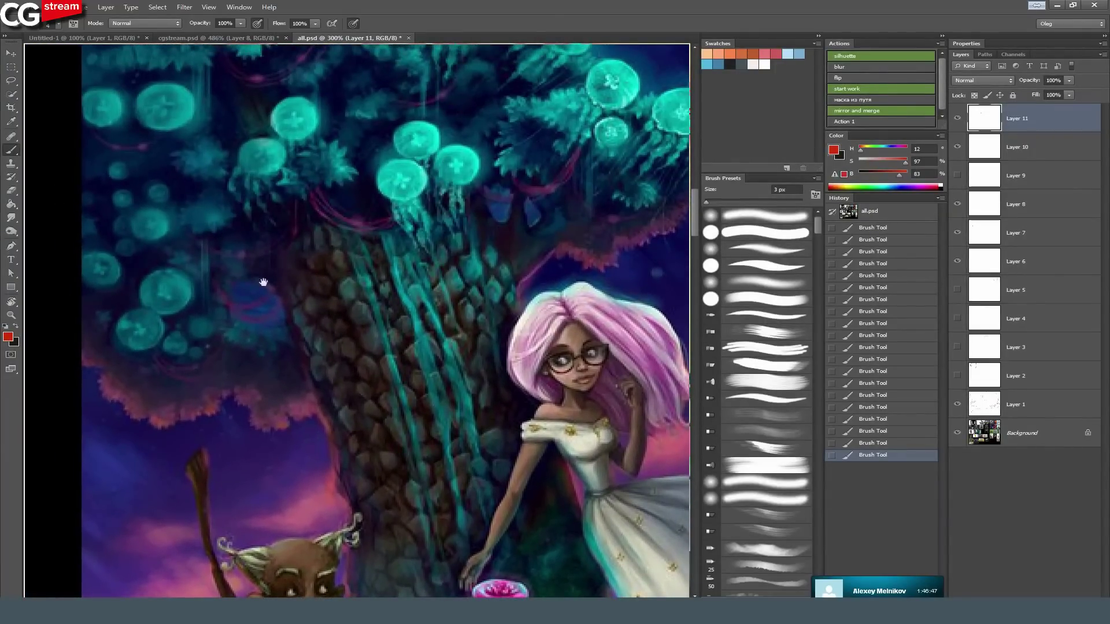
pyautogui.moveTo(462, 437); pyautogui.dragTo(451, 319)
pyautogui.moveTo(567, 224); pyautogui.dragTo(619, 229)
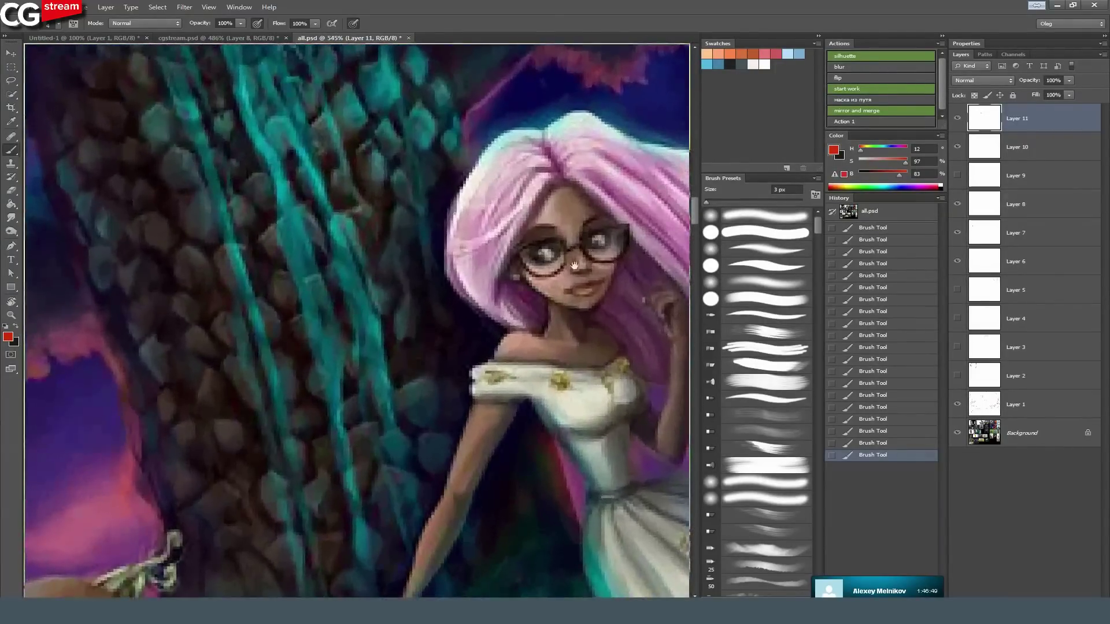
pyautogui.moveTo(405, 500); pyautogui.dragTo(601, 297)
pyautogui.moveTo(679, 266)
pyautogui.mouseDown()
pyautogui.moveTo(583, 373)
pyautogui.moveTo(516, 414)
pyautogui.moveTo(389, 359)
pyautogui.moveTo(385, 338)
pyautogui.mouseUp()
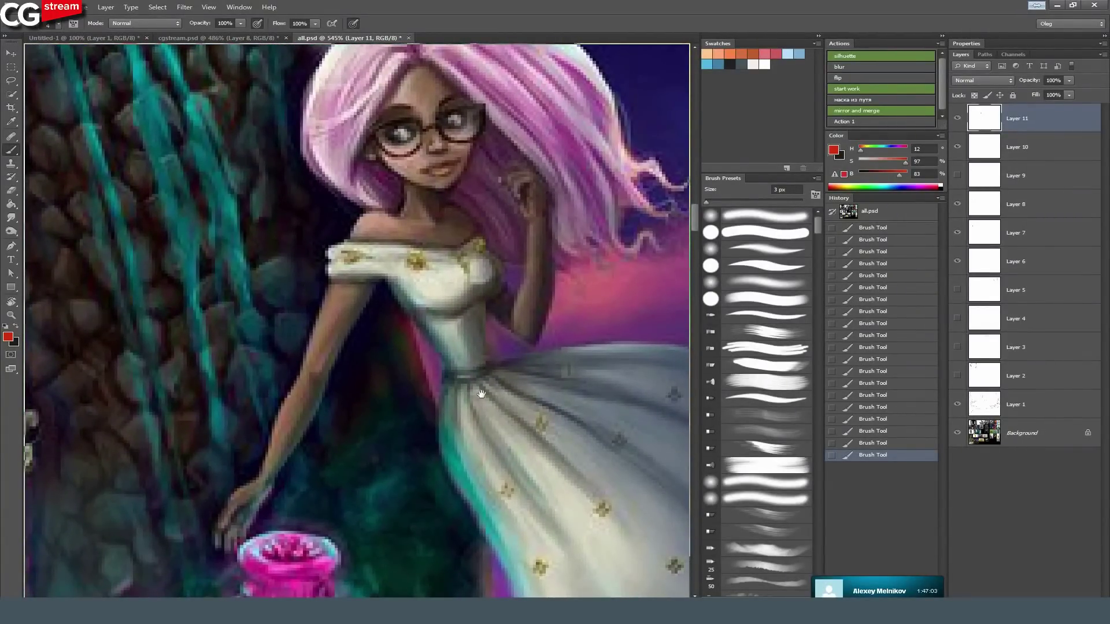
pyautogui.moveTo(481, 393); pyautogui.dragTo(436, 450)
# Sample the girl's skin tone and paint a flat patch of light skin colour in the dark sky beside her hair.
pyautogui.keyDown('alt'); pyautogui.click(382, 214); pyautogui.keyUp('alt')
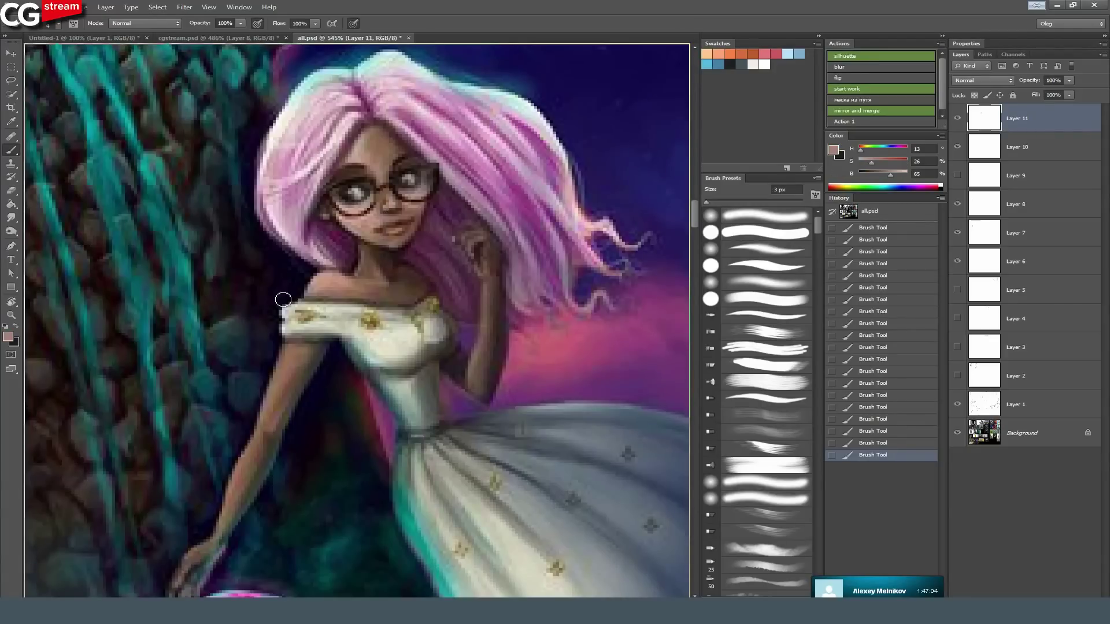
pyautogui.moveTo(407, 291); pyautogui.dragTo(326, 354)
pyautogui.moveTo(487, 151)
pyautogui.mouseDown()
pyautogui.moveTo(590, 174)
pyautogui.moveTo(515, 150)
pyautogui.moveTo(566, 189)
pyautogui.mouseUp()
# Shade one side of the skin patch with brown H 29, S 44, B 54, using an 11 px brush.
pyautogui.click(717, 54)
pyautogui.moveTo(893, 172); pyautogui.dragTo(888, 176)
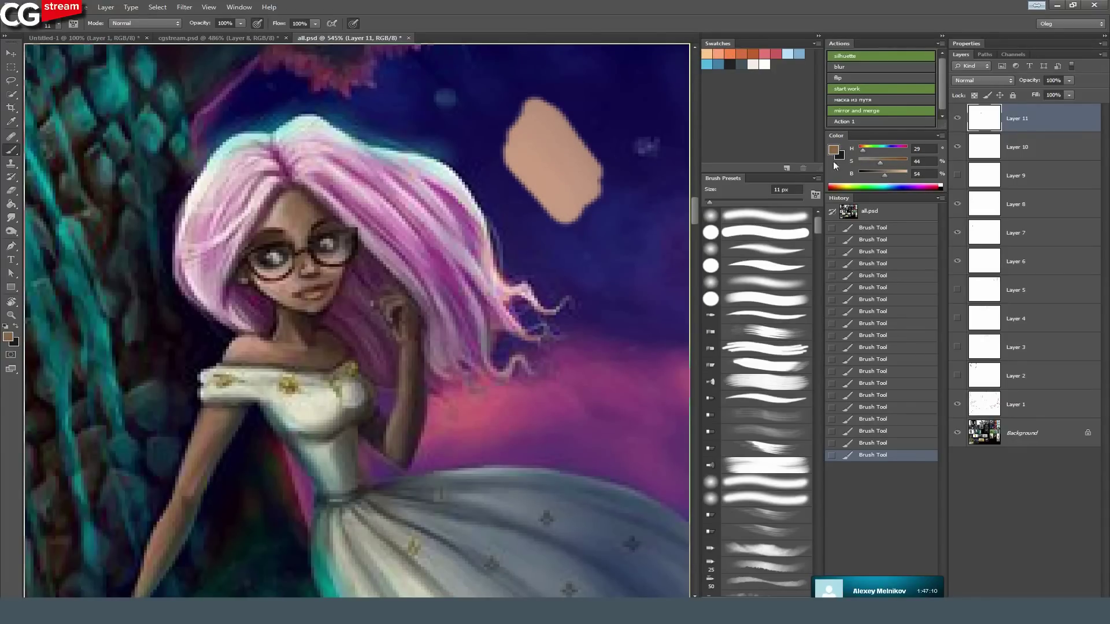
pyautogui.moveTo(530, 106)
pyautogui.mouseDown()
pyautogui.moveTo(572, 184)
pyautogui.moveTo(565, 229)
pyautogui.mouseUp()
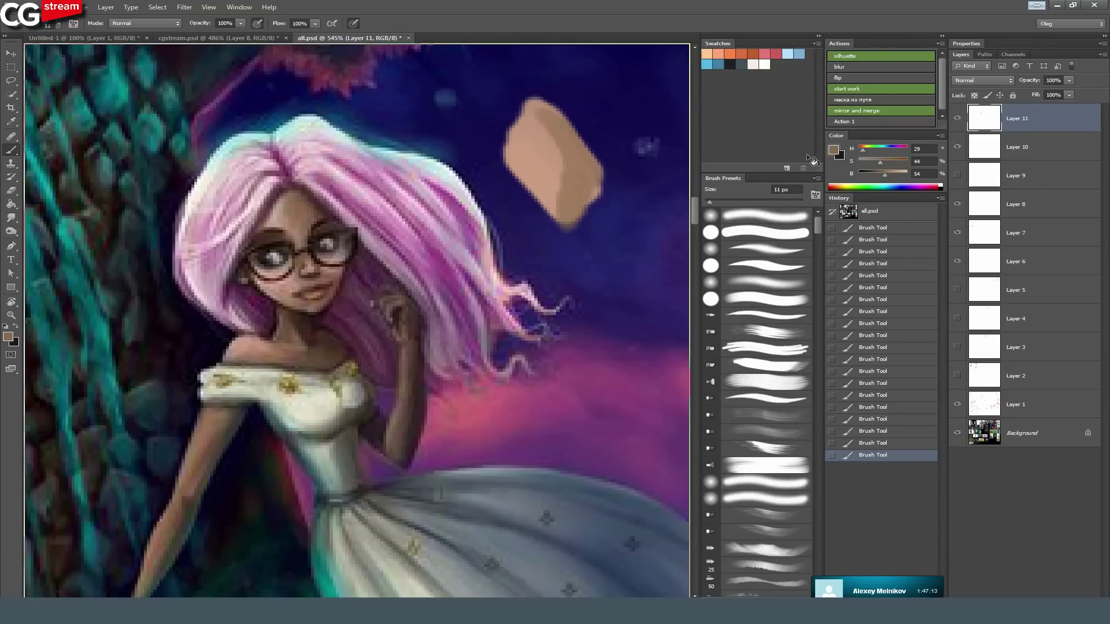
pyautogui.moveTo(578, 173); pyautogui.dragTo(572, 208)
pyautogui.moveTo(545, 110)
pyautogui.mouseDown()
pyautogui.moveTo(579, 223)
pyautogui.moveTo(573, 249)
pyautogui.mouseUp()
# Paint a second skin patch beside the first with the sampled light skin tone H 22, S 36, B 78.
pyautogui.keyDown('alt'); pyautogui.click(527, 152); pyautogui.keyUp('alt')
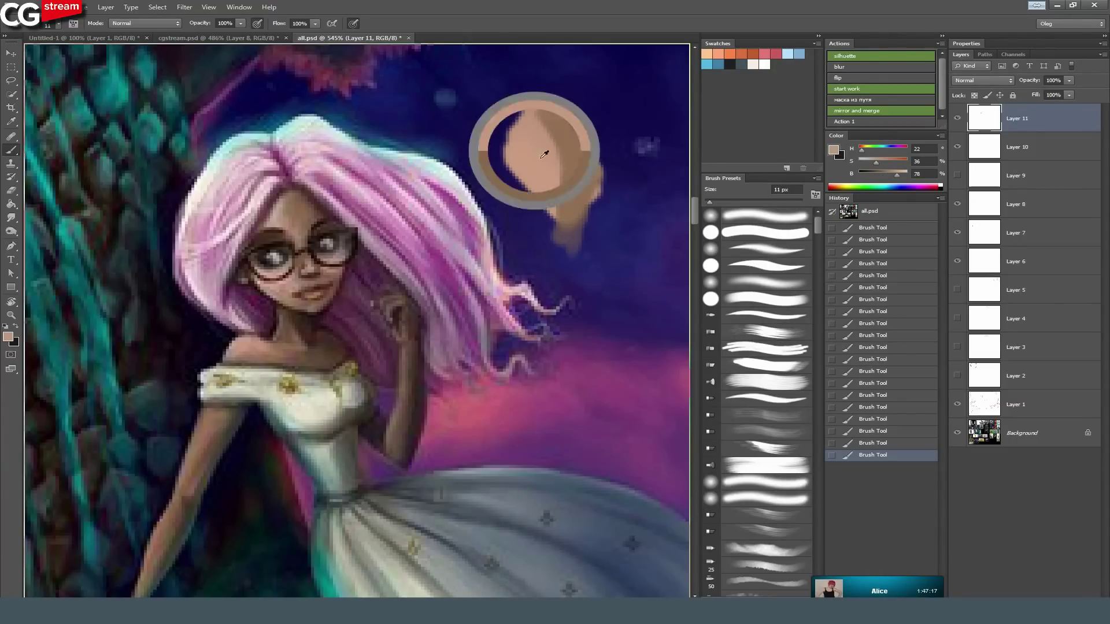
pyautogui.moveTo(541, 193); pyautogui.dragTo(379, 244)
pyautogui.moveTo(483, 269)
pyautogui.mouseDown()
pyautogui.moveTo(472, 348)
pyautogui.moveTo(494, 269)
pyautogui.moveTo(509, 337)
pyautogui.moveTo(464, 270)
pyautogui.moveTo(450, 336)
pyautogui.moveTo(486, 320)
pyautogui.moveTo(504, 260)
pyautogui.mouseUp()
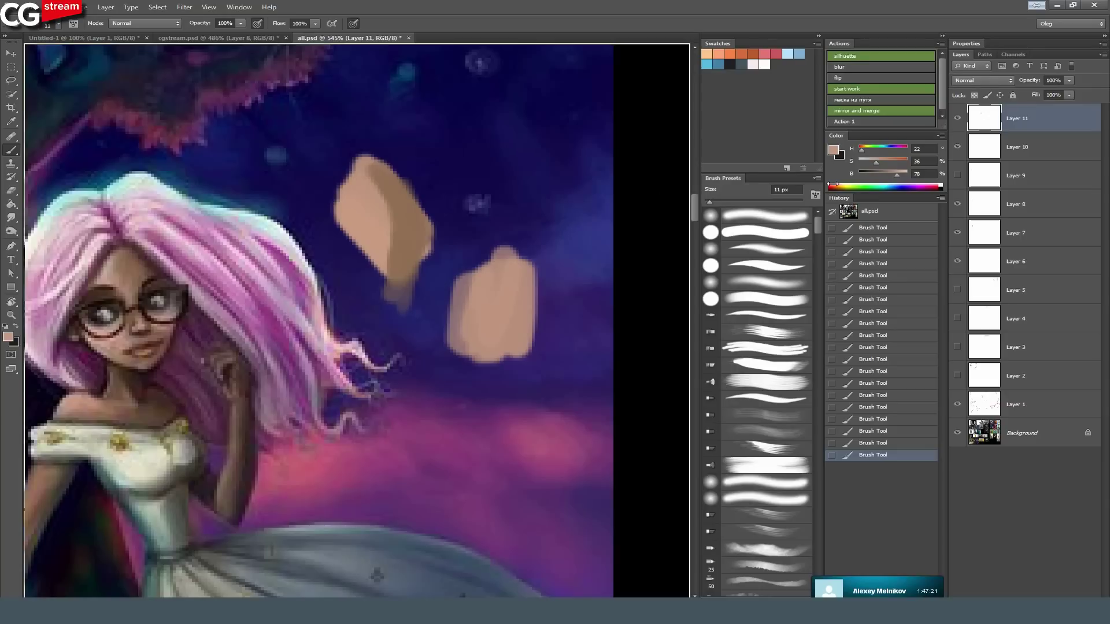
# Paint the second patch's shadow side in reddish H 9, S 54, B 93 and blend it with sampled in-between tones.
pyautogui.click(883, 161)
pyautogui.moveTo(897, 174); pyautogui.dragTo(860, 152)
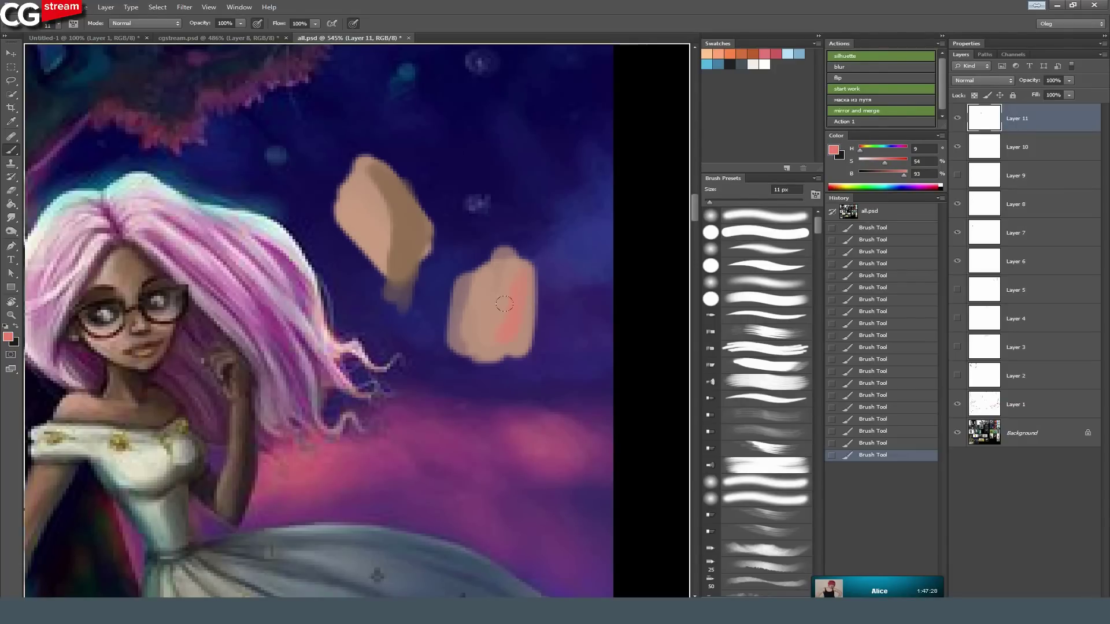
pyautogui.click(888, 174)
pyautogui.moveTo(502, 259)
pyautogui.mouseDown()
pyautogui.moveTo(509, 332)
pyautogui.moveTo(497, 316)
pyautogui.moveTo(472, 340)
pyautogui.moveTo(491, 326)
pyautogui.moveTo(507, 275)
pyautogui.moveTo(507, 319)
pyautogui.moveTo(478, 330)
pyautogui.mouseUp()
pyautogui.keyDown('alt'); pyautogui.click(488, 322); pyautogui.keyUp('alt')
pyautogui.keyDown('alt'); pyautogui.click(503, 290); pyautogui.keyUp('alt')
pyautogui.moveTo(511, 280); pyautogui.dragTo(508, 304)
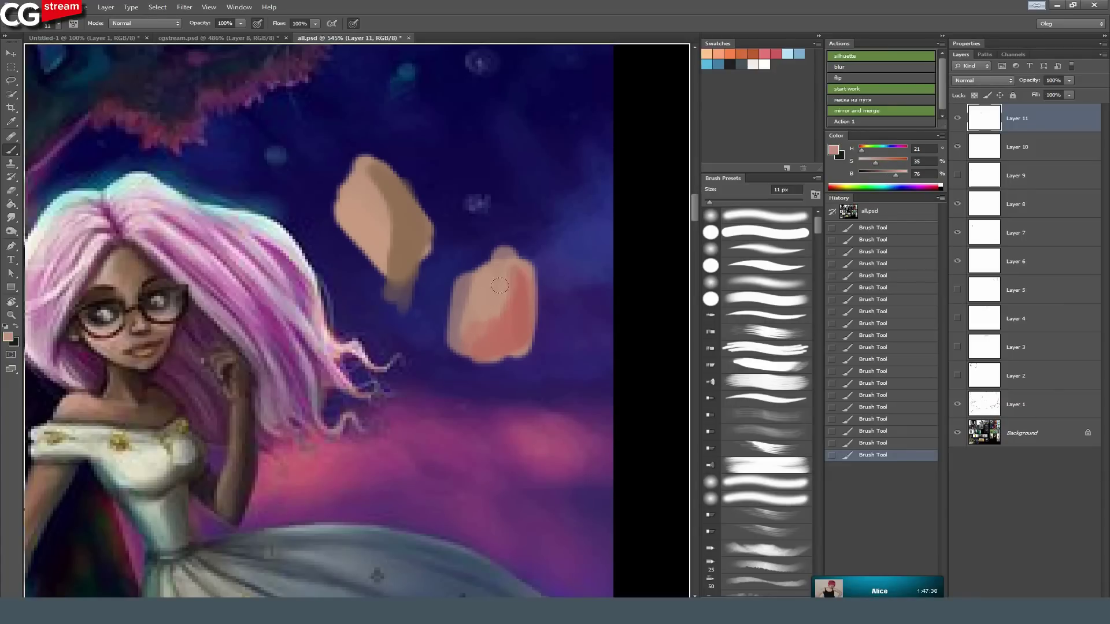
# Add a warm peach highlight H 27, S 41, B 92 to the second patch and blend it with sampled tones at 4 and 8 px.
pyautogui.click(708, 52)
pyautogui.moveTo(482, 298); pyautogui.dragTo(481, 301)
pyautogui.keyDown('alt'); pyautogui.click(486, 296); pyautogui.keyUp('alt')
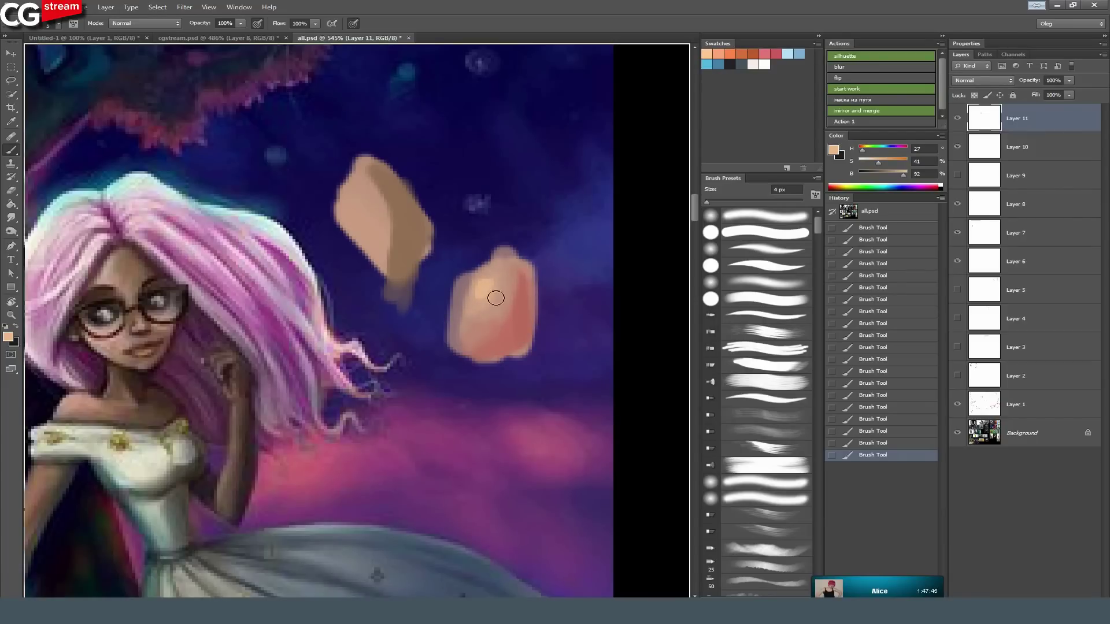
pyautogui.keyDown('alt'); pyautogui.click(476, 304); pyautogui.keyUp('alt')
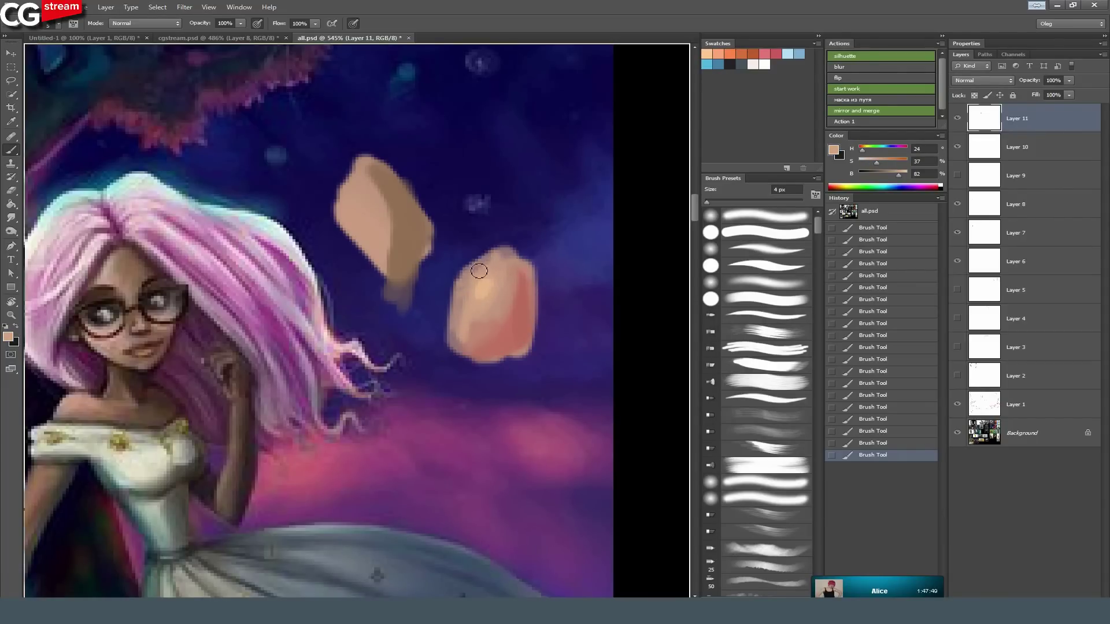
pyautogui.keyDown('alt'); pyautogui.rightClick(488, 261); pyautogui.keyUp('alt')
pyautogui.keyDown('alt'); pyautogui.click(489, 286); pyautogui.keyUp('alt')
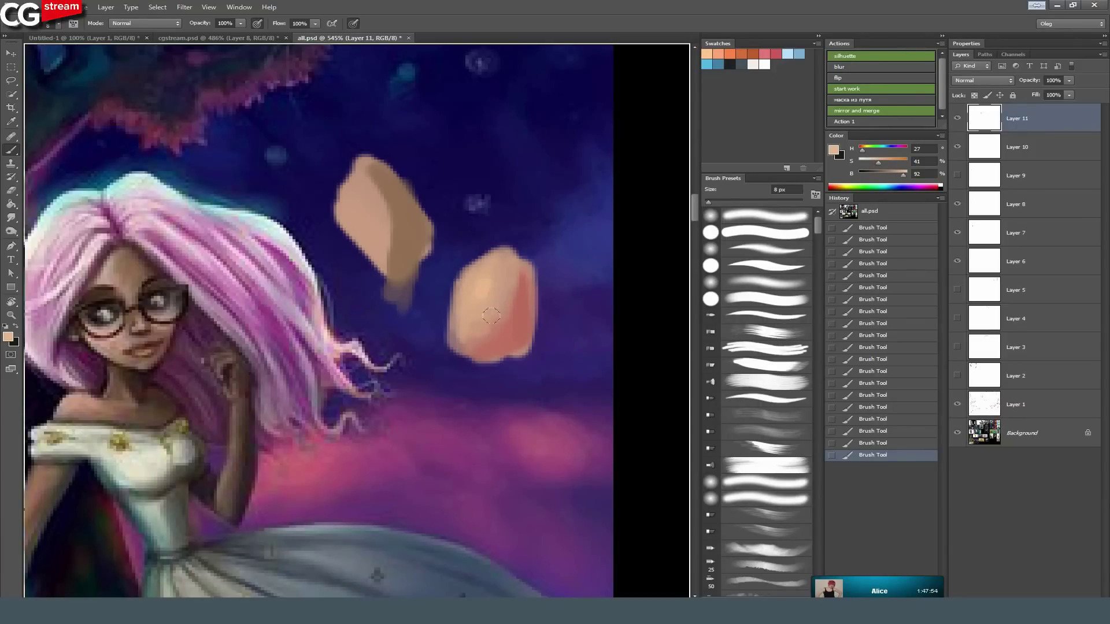
pyautogui.keyDown('alt'); pyautogui.click(466, 312); pyautogui.keyUp('alt')
pyautogui.keyDown('alt'); pyautogui.click(500, 332); pyautogui.keyUp('alt')
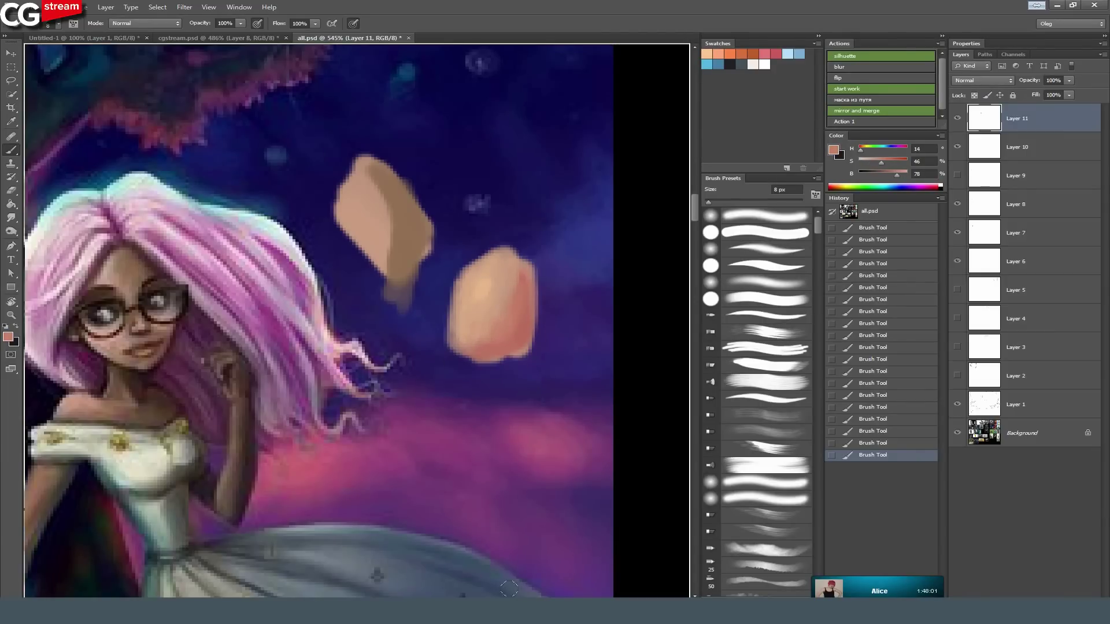
pyautogui.hotkey('alt', 'Tab')
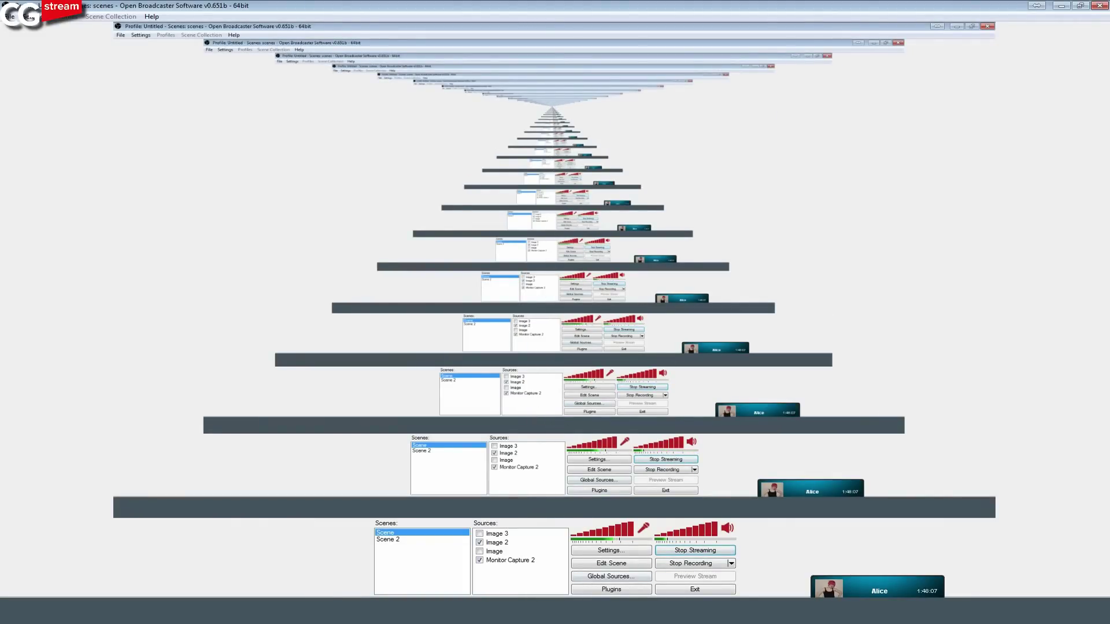
pyautogui.hotkey('alt', 'Tab')
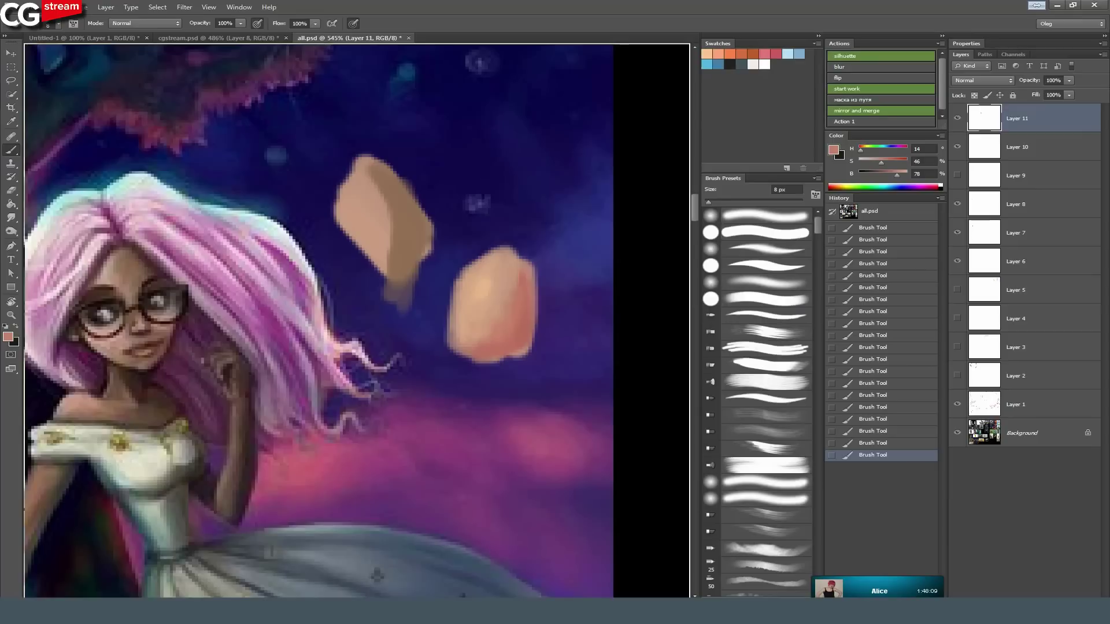
# Soften the light-to-red transition on the second patch with sampled tones H 10, S 50, B 73 and H 19, S 40, B 78.
pyautogui.moveTo(293, 275); pyautogui.dragTo(373, 369)
pyautogui.keyDown('alt'); pyautogui.click(597, 407); pyautogui.keyUp('alt')
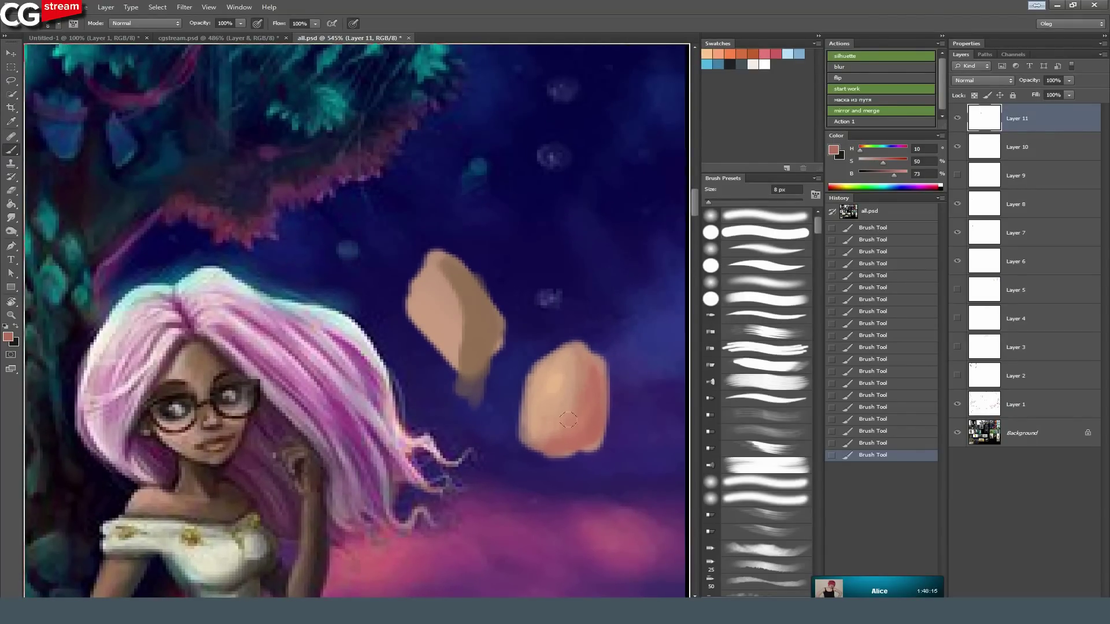
pyautogui.keyDown('alt'); pyautogui.click(585, 396); pyautogui.keyUp('alt')
pyautogui.keyDown('alt'); pyautogui.click(571, 390); pyautogui.keyUp('alt')
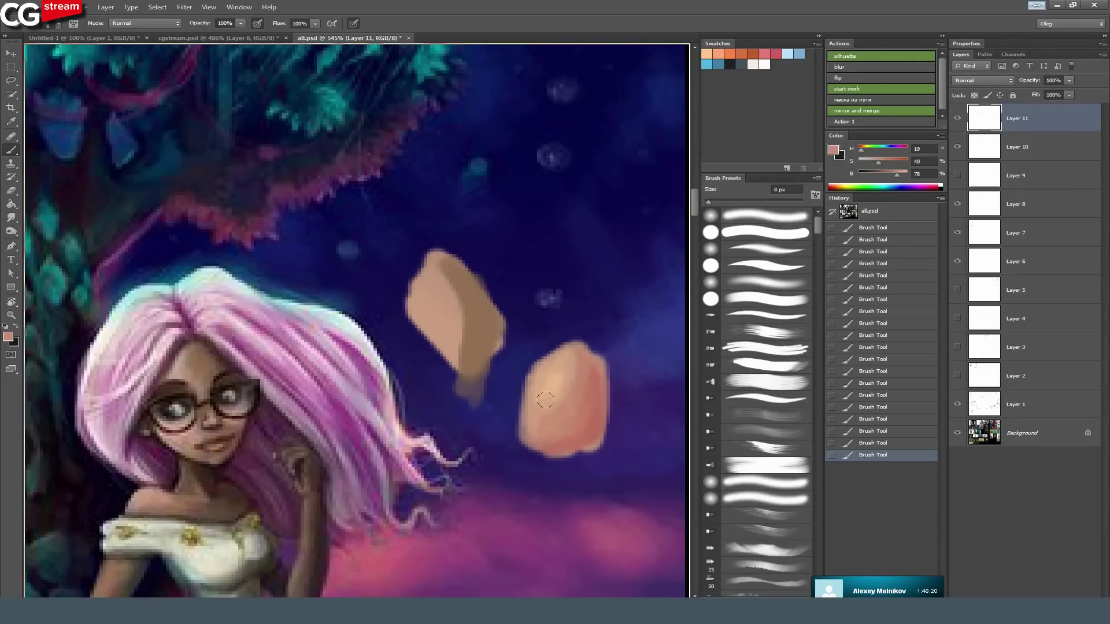
# Paint the girl's shoulder and extended arm with the patch's light skin tone H 23, S 36, B 79, using an 8 px brush.
pyautogui.moveTo(361, 420); pyautogui.dragTo(508, 267)
pyautogui.moveTo(313, 362); pyautogui.dragTo(425, 300)
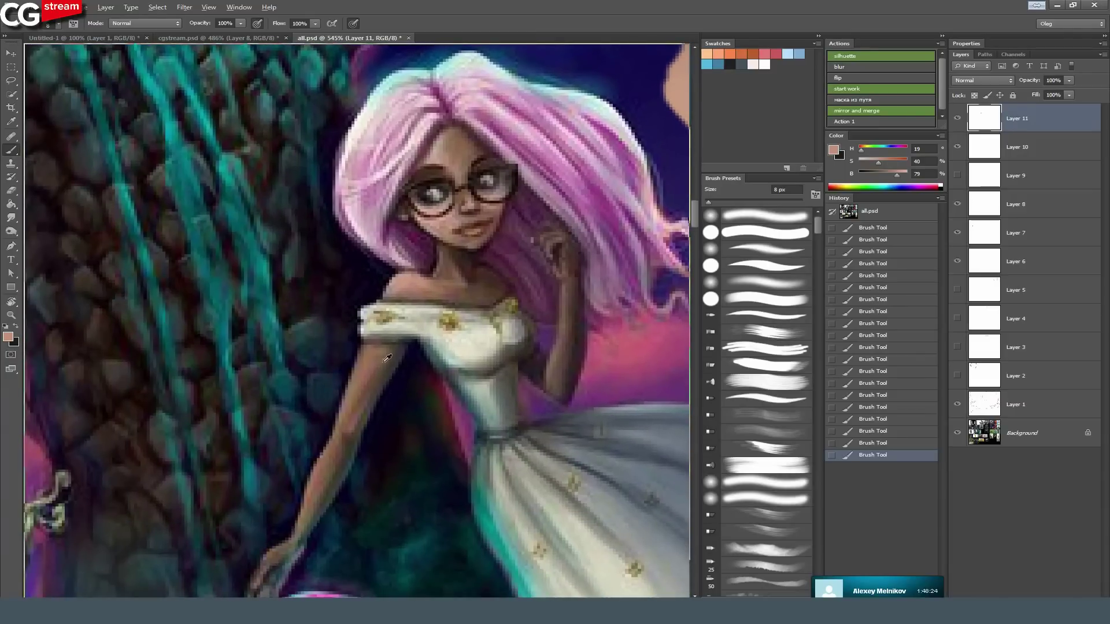
pyautogui.keyDown('alt'); pyautogui.click(673, 82); pyautogui.keyUp('alt')
pyautogui.moveTo(377, 350); pyautogui.dragTo(352, 402)
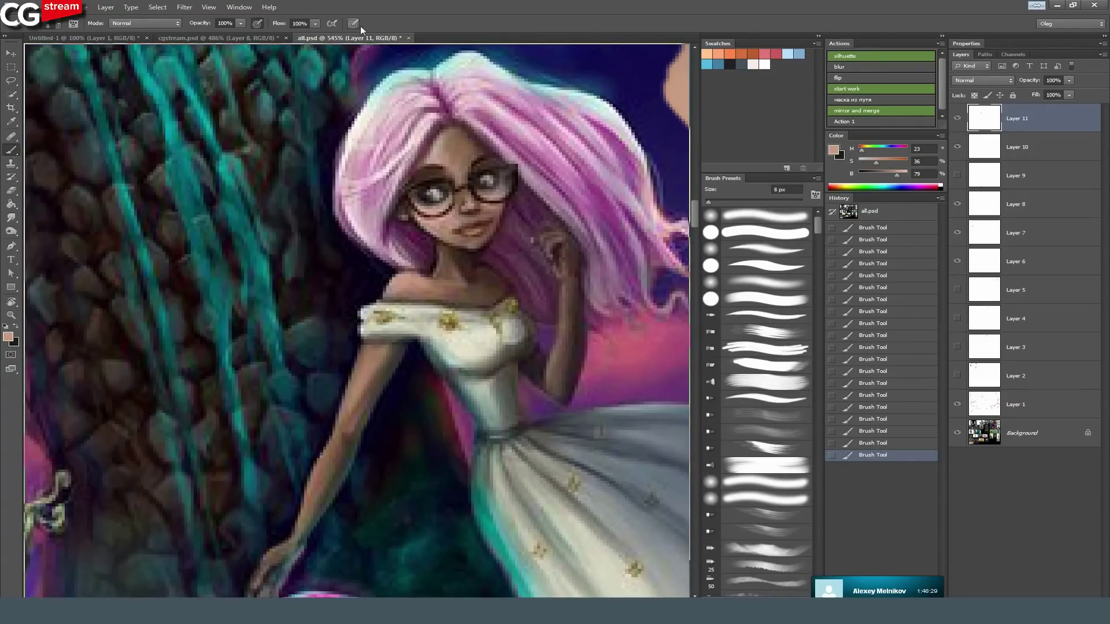
pyautogui.moveTo(399, 289)
pyautogui.mouseDown()
pyautogui.moveTo(475, 292)
pyautogui.moveTo(432, 283)
pyautogui.mouseUp()
pyautogui.moveTo(375, 361); pyautogui.dragTo(354, 412)
pyautogui.moveTo(382, 341); pyautogui.dragTo(342, 446)
pyautogui.moveTo(372, 382); pyautogui.dragTo(330, 469)
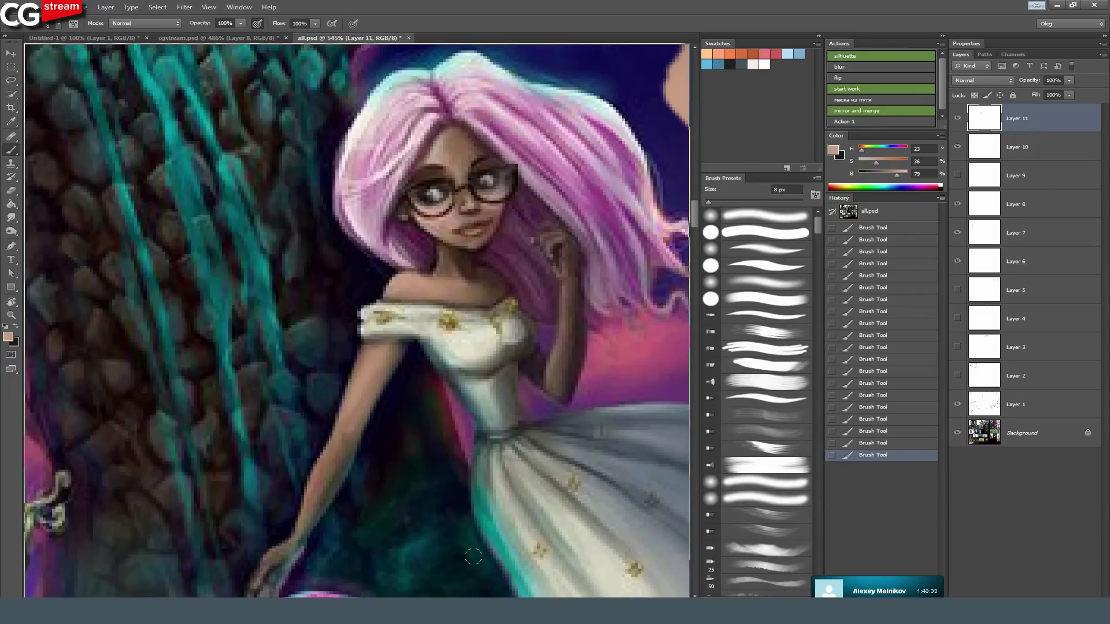
pyautogui.hotkey('alt', 'Tab')
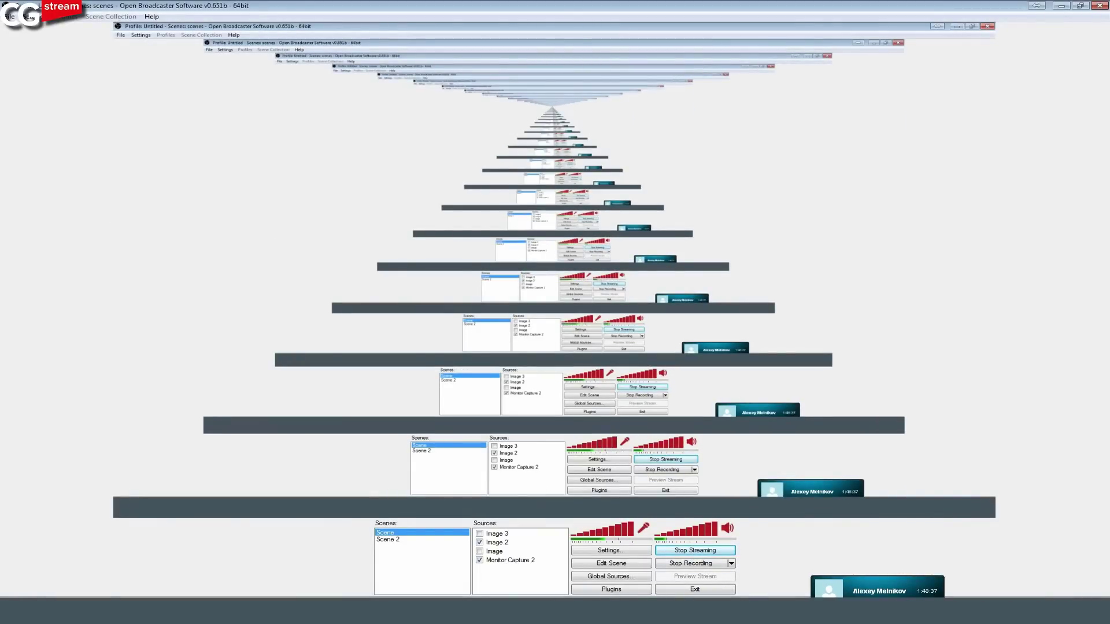
pyautogui.hotkey('alt', 'Tab')
# Extend the light skin tone H 23, S 36, B 78 down the girl's extended arm with a 3 px brush.
pyautogui.moveTo(374, 366); pyautogui.dragTo(367, 363)
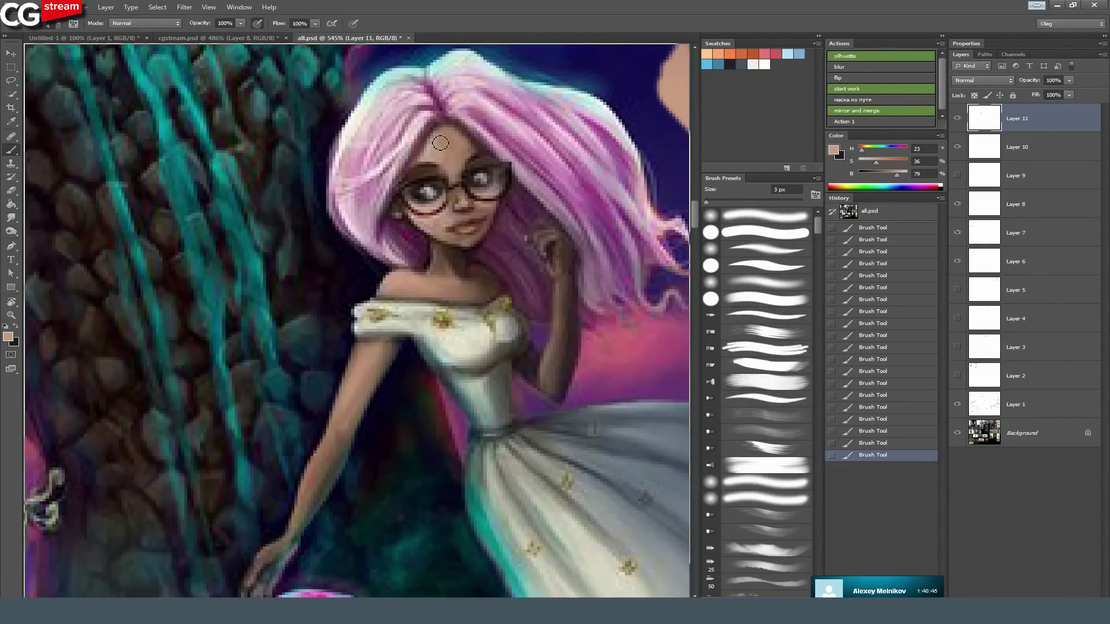
pyautogui.keyDown('alt'); pyautogui.click(679, 73); pyautogui.keyUp('alt')
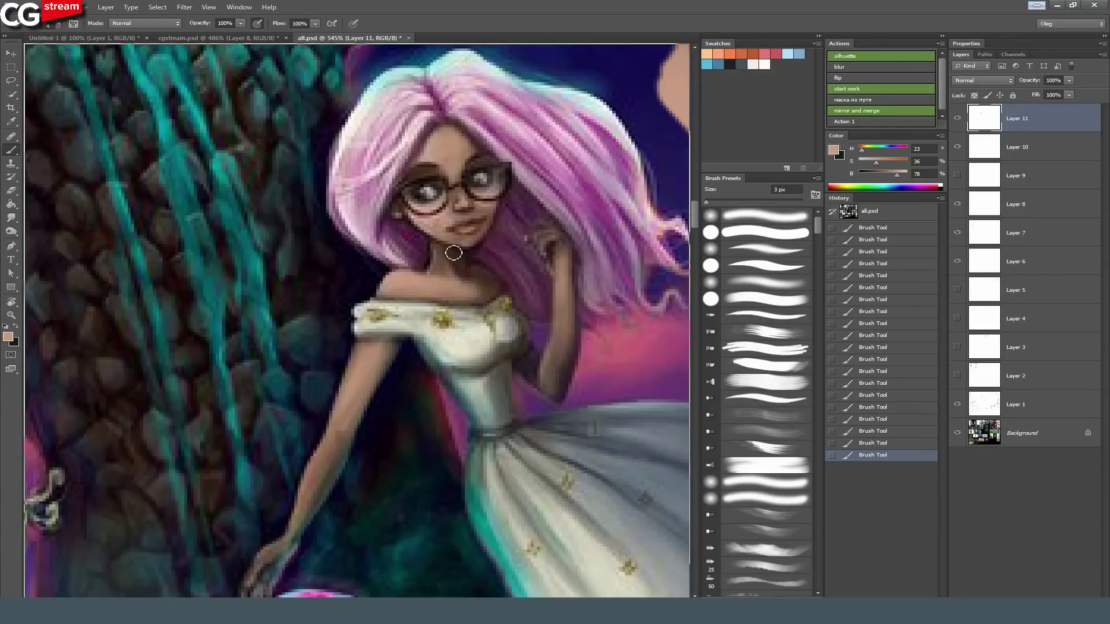
pyautogui.moveTo(337, 453)
pyautogui.mouseDown()
pyautogui.moveTo(400, 340)
pyautogui.moveTo(376, 389)
pyautogui.mouseUp()
pyautogui.moveTo(406, 330); pyautogui.dragTo(374, 392)
pyautogui.moveTo(379, 341)
pyautogui.mouseDown()
pyautogui.moveTo(367, 410)
pyautogui.moveTo(345, 455)
pyautogui.moveTo(337, 438)
pyautogui.moveTo(315, 465)
pyautogui.moveTo(347, 439)
pyautogui.moveTo(321, 480)
pyautogui.mouseUp()
pyautogui.moveTo(379, 294); pyautogui.dragTo(338, 410)
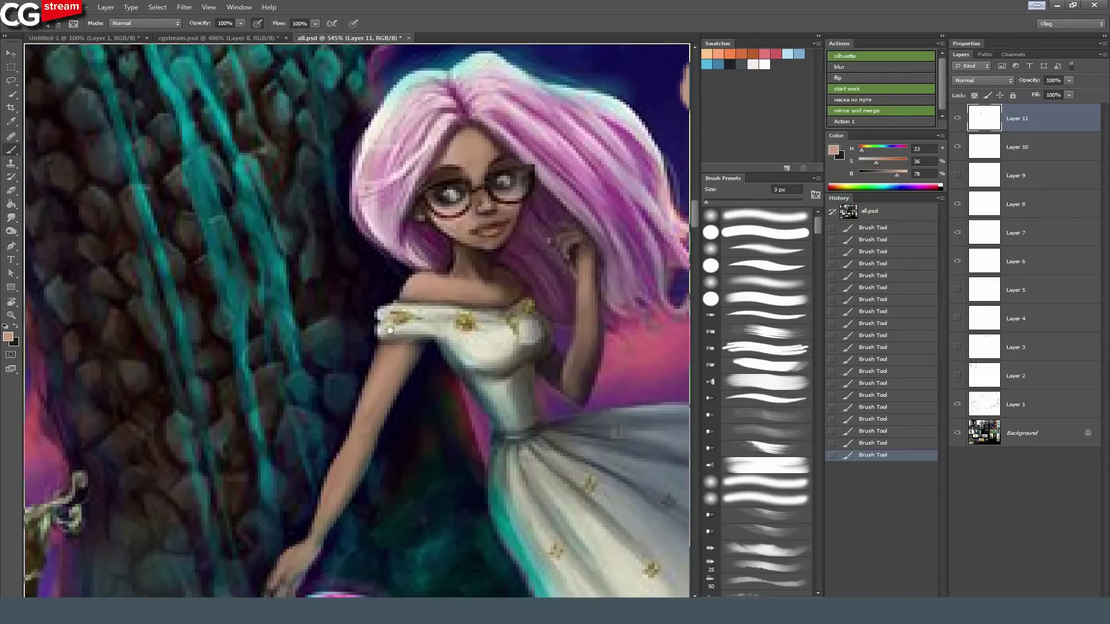
# Tint the shadow areas of the girl's arm and upper chest with saturated red H 13, S 73, B 87.
pyautogui.click(890, 161)
pyautogui.click(895, 162)
pyautogui.click(901, 174)
pyautogui.moveTo(506, 287)
pyautogui.mouseDown()
pyautogui.moveTo(501, 272)
pyautogui.moveTo(519, 298)
pyautogui.mouseUp()
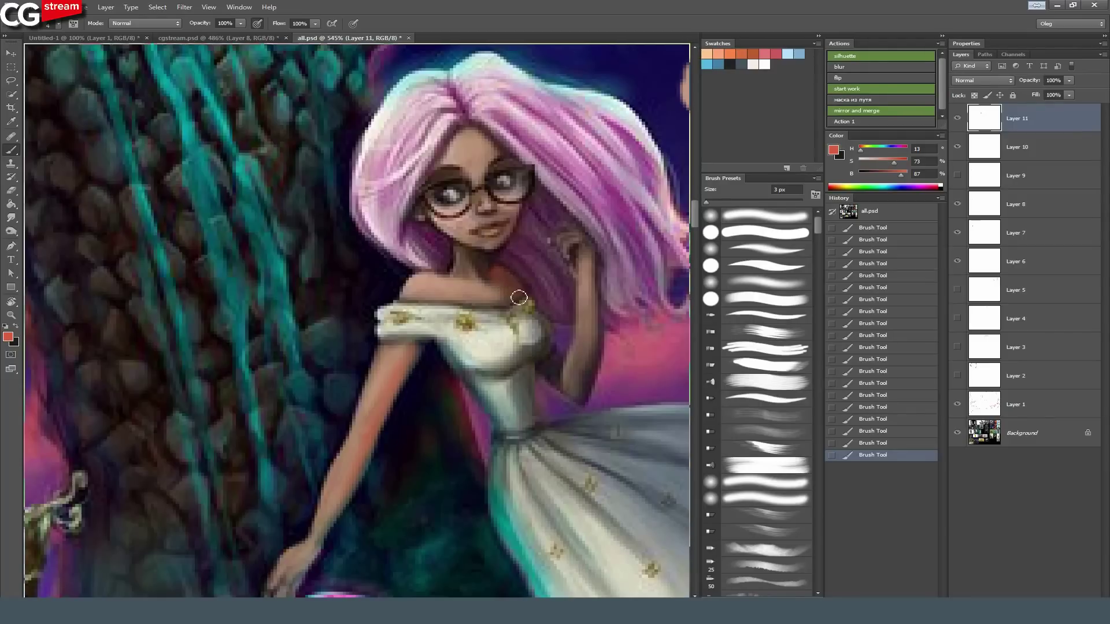
# Warm the girl's neck with red and blend it into the chest using sampled H 13, S 59, B 40 and H 18, S 49, B 73.
pyautogui.moveTo(480, 265); pyautogui.dragTo(478, 272)
pyautogui.keyDown('alt'); pyautogui.click(477, 269); pyautogui.keyUp('alt')
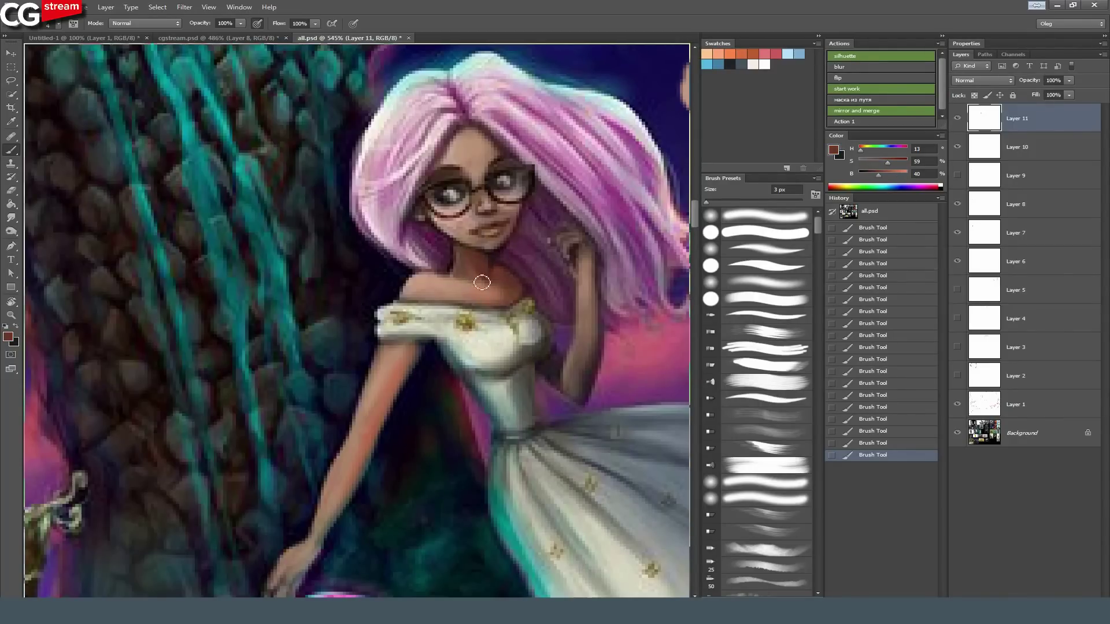
pyautogui.keyDown('alt'); pyautogui.click(482, 288); pyautogui.keyUp('alt')
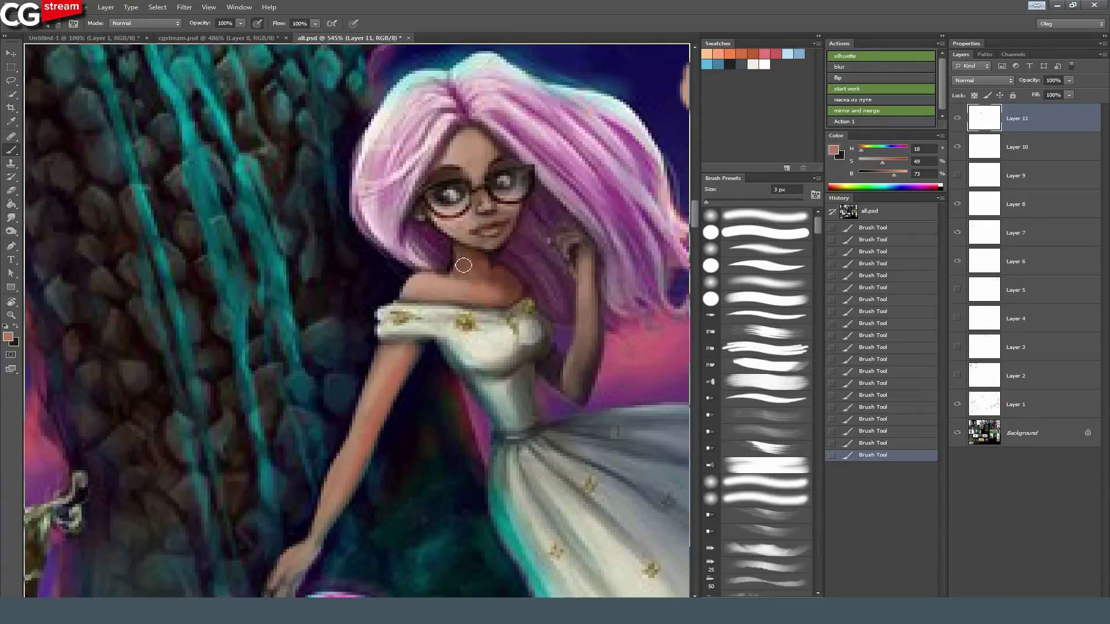
pyautogui.keyDown('alt'); pyautogui.click(482, 270); pyautogui.keyUp('alt')
# Paint the girl's lower face and cheek with sampled light skin tone H 21, S 36, B 78.
pyautogui.click(491, 187)
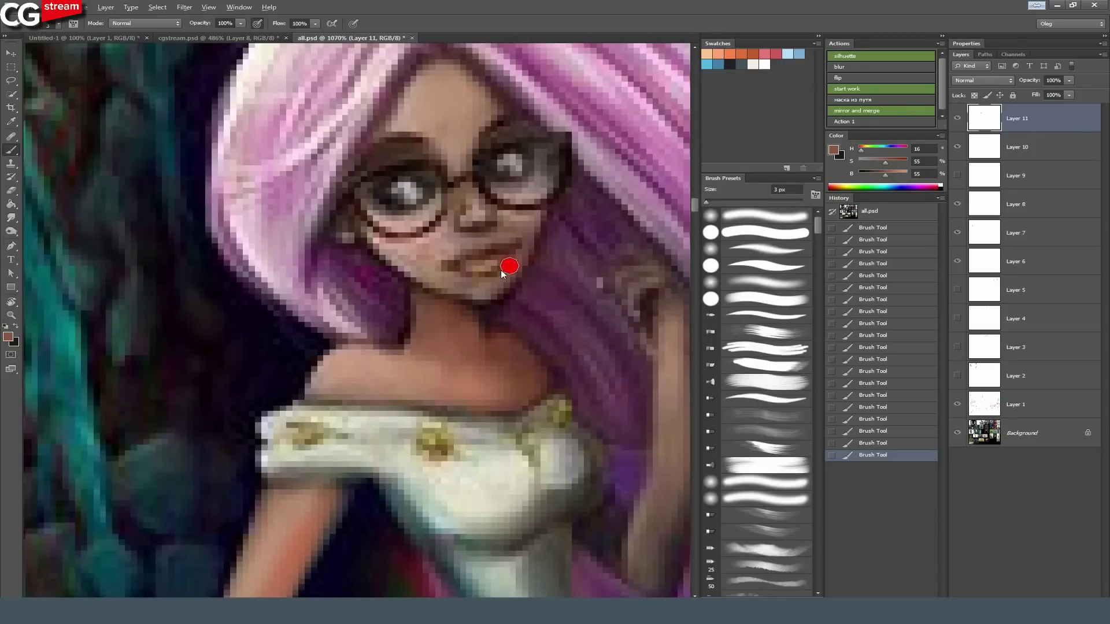
pyautogui.moveTo(443, 279)
pyautogui.mouseDown()
pyautogui.moveTo(427, 279)
pyautogui.moveTo(434, 269)
pyautogui.mouseUp()
pyautogui.keyDown('alt'); pyautogui.click(369, 363); pyautogui.keyUp('alt')
pyautogui.moveTo(401, 251)
pyautogui.mouseDown()
pyautogui.moveTo(444, 279)
pyautogui.moveTo(429, 260)
pyautogui.mouseUp()
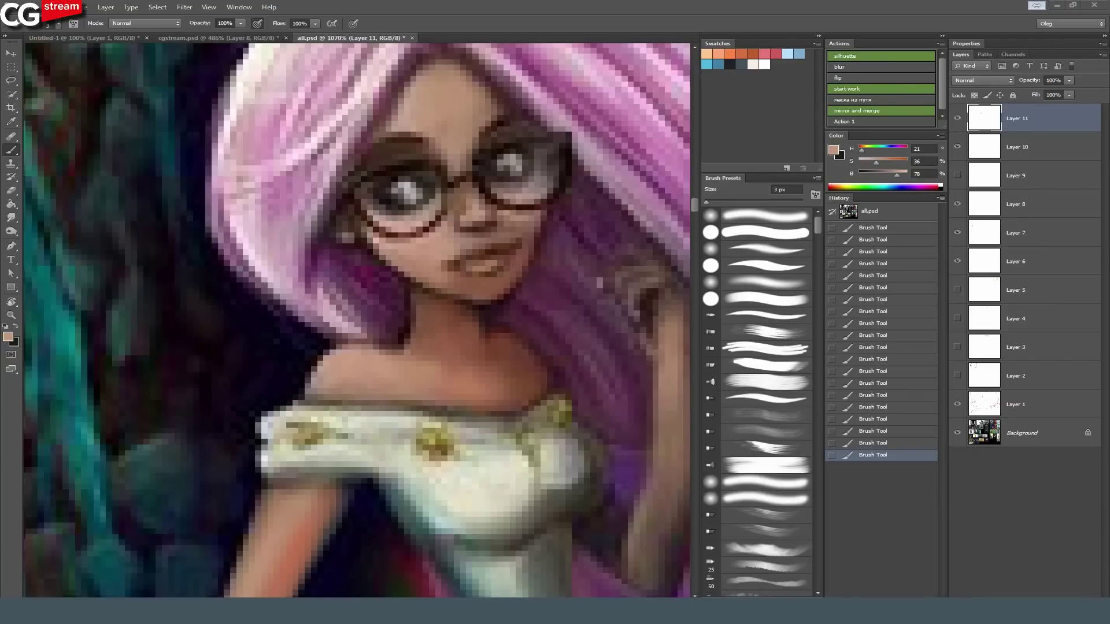
pyautogui.click(312, 247)
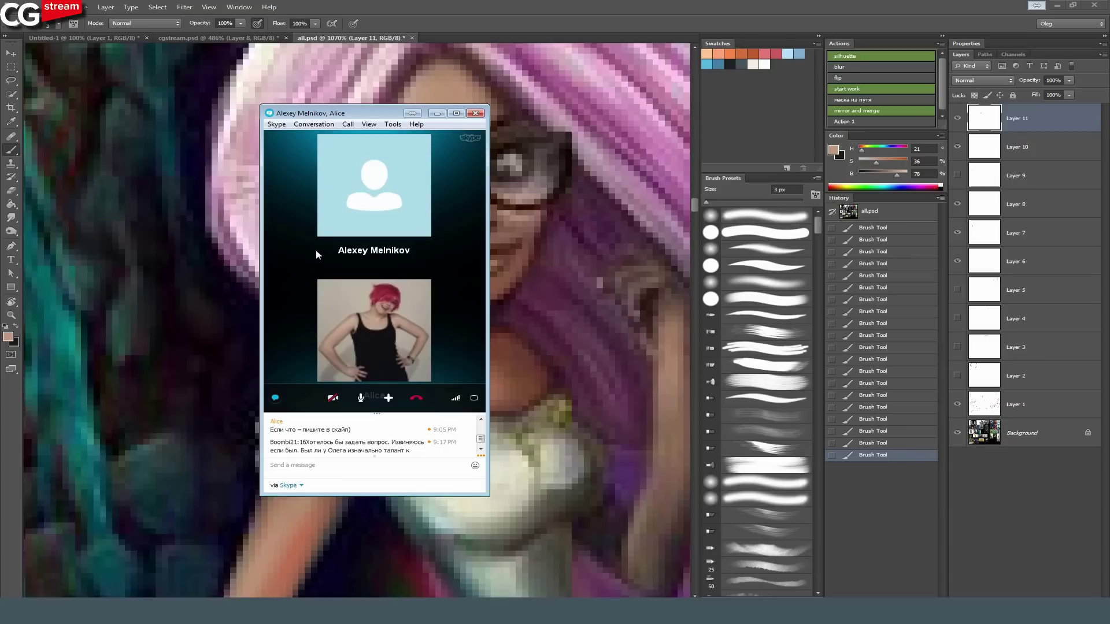
pyautogui.click(437, 113)
# Refine the girl's cheek and chin with a 1 px brush, using sampled H 19, S 34, B 77 and H 17, S 47, B 59.
pyautogui.moveTo(450, 228); pyautogui.dragTo(434, 268)
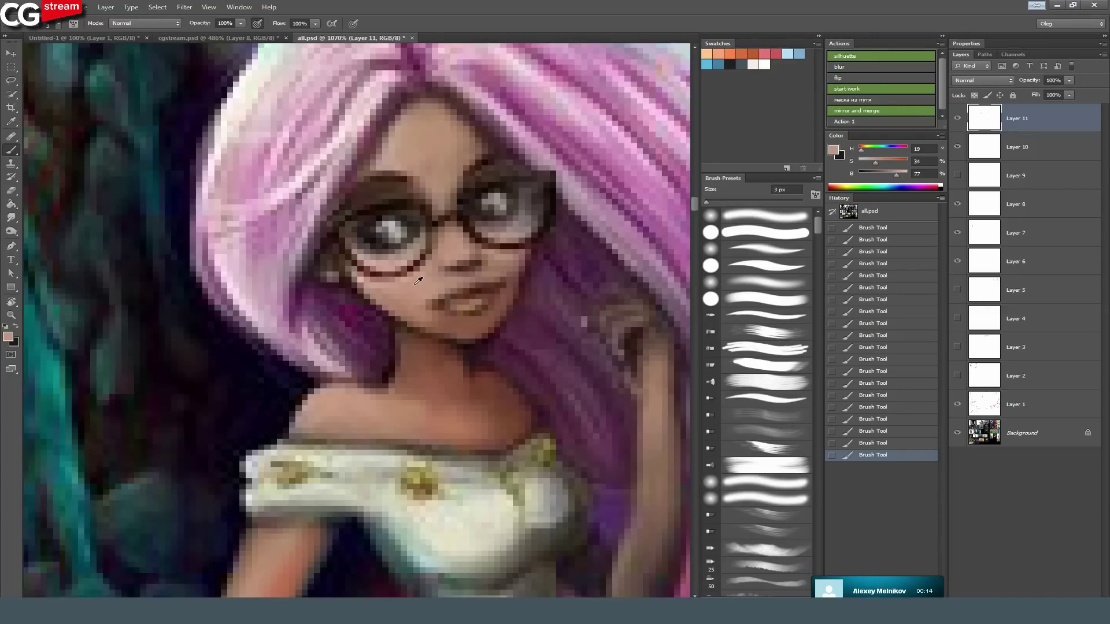
pyautogui.click(473, 325)
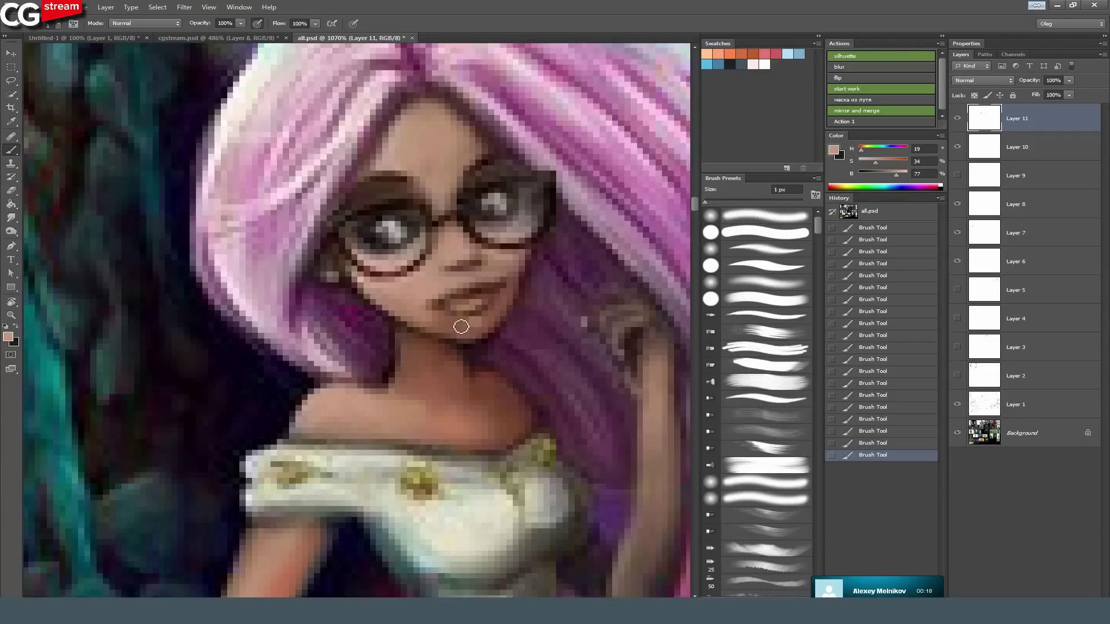
pyautogui.keyDown('alt'); pyautogui.click(442, 320); pyautogui.keyUp('alt')
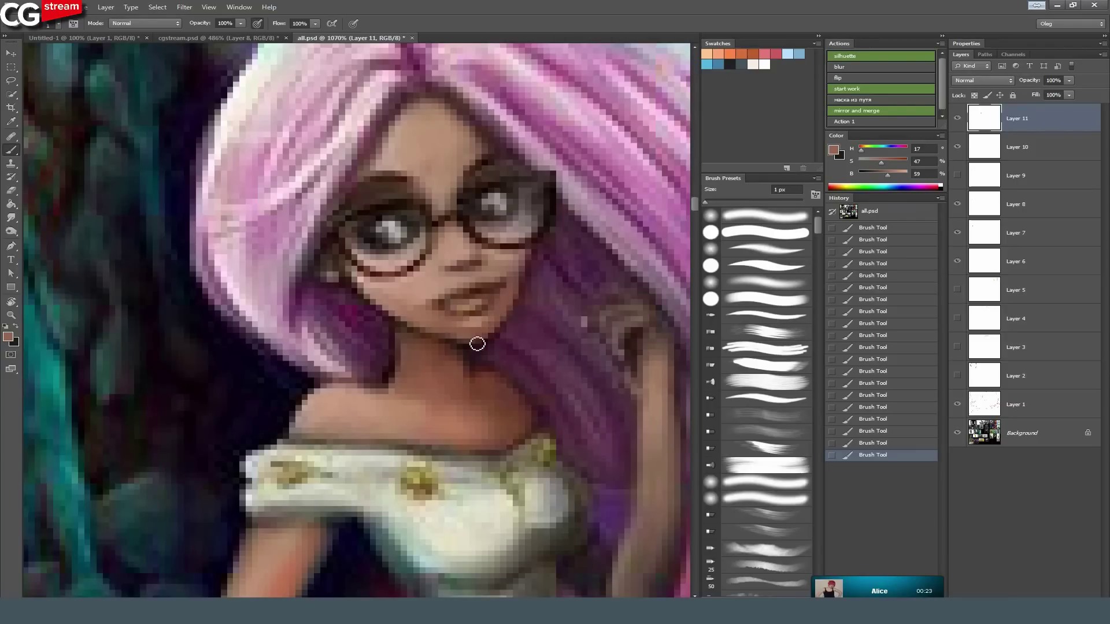
# Add coloured rim light to the girl's jaw and far shoulder with orange H 20, S 54, B 100 and hair pink H 321, S 33, B 81.
pyautogui.click(719, 52)
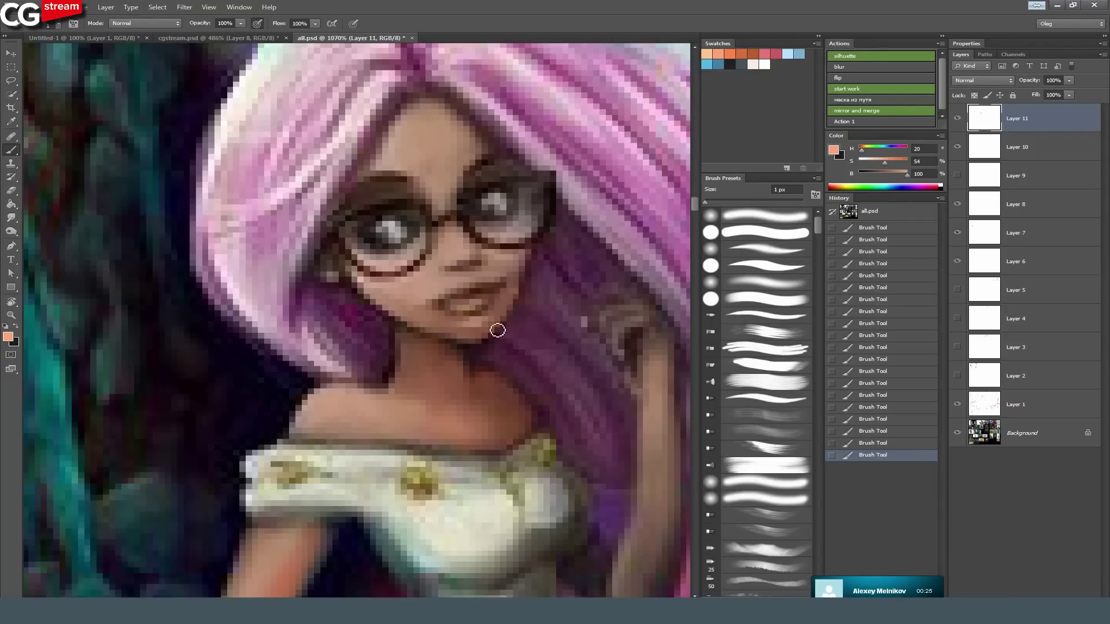
pyautogui.moveTo(495, 375)
pyautogui.mouseDown()
pyautogui.moveTo(528, 412)
pyautogui.moveTo(512, 383)
pyautogui.moveTo(533, 405)
pyautogui.moveTo(476, 370)
pyautogui.moveTo(503, 371)
pyautogui.moveTo(538, 419)
pyautogui.moveTo(489, 371)
pyautogui.moveTo(530, 418)
pyautogui.moveTo(497, 378)
pyautogui.moveTo(468, 381)
pyautogui.mouseUp()
pyautogui.keyDown('alt'); pyautogui.click(614, 151); pyautogui.keyUp('alt')
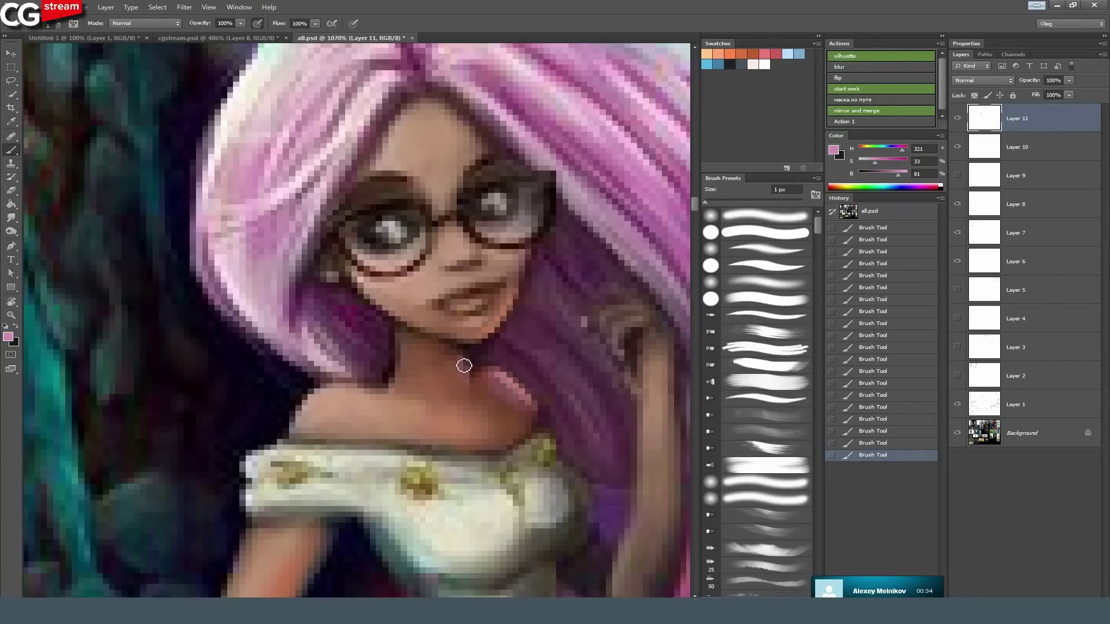
pyautogui.moveTo(493, 306)
pyautogui.mouseDown()
pyautogui.moveTo(376, 323)
pyautogui.moveTo(471, 347)
pyautogui.moveTo(522, 387)
pyautogui.moveTo(519, 403)
pyautogui.mouseUp()
# Shade the girl's neck and the edge under her jaw with sampled H 12, S 55, B 48 and H 17, S 53, B 60.
pyautogui.keyDown('alt'); pyautogui.click(489, 379); pyautogui.keyUp('alt')
pyautogui.moveTo(461, 354); pyautogui.dragTo(470, 374)
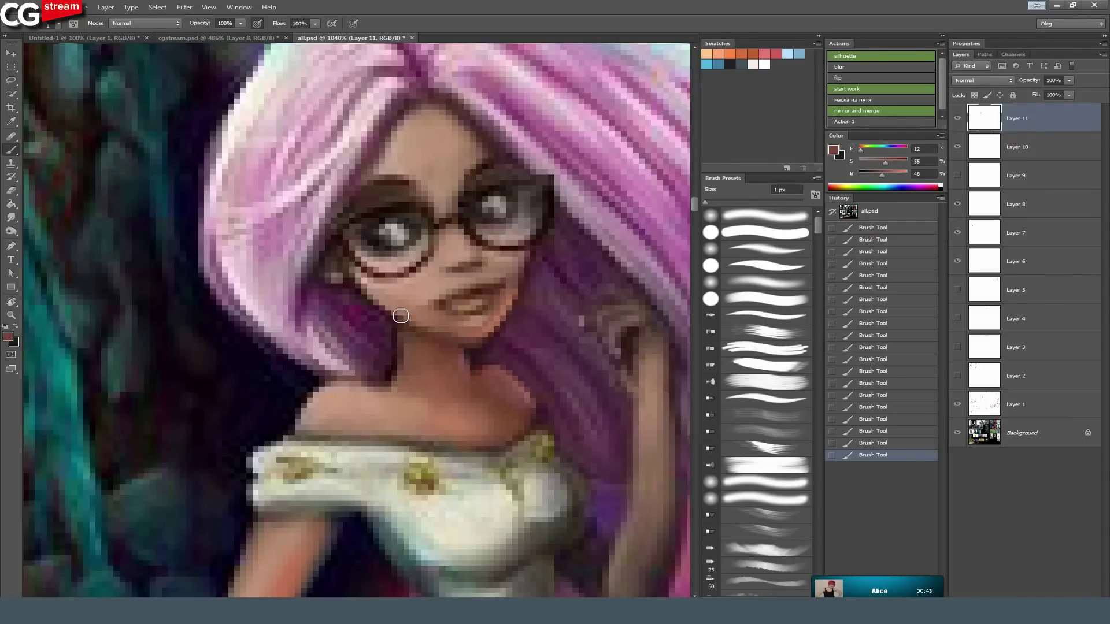
pyautogui.keyDown('alt'); pyautogui.click(476, 325); pyautogui.keyUp('alt')
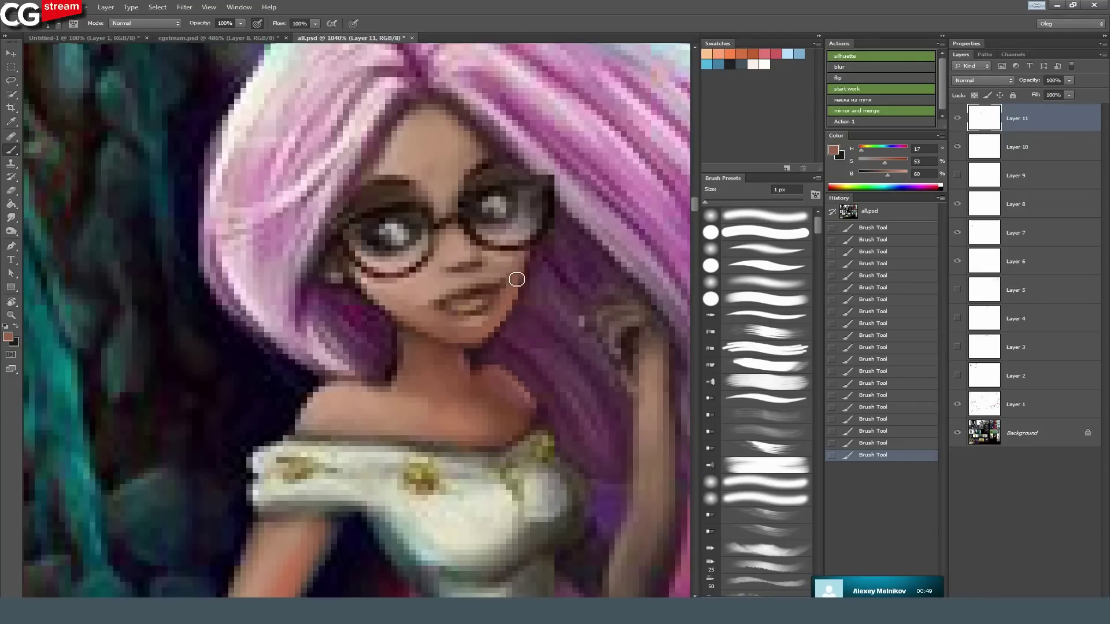
pyautogui.moveTo(500, 345); pyautogui.dragTo(513, 381)
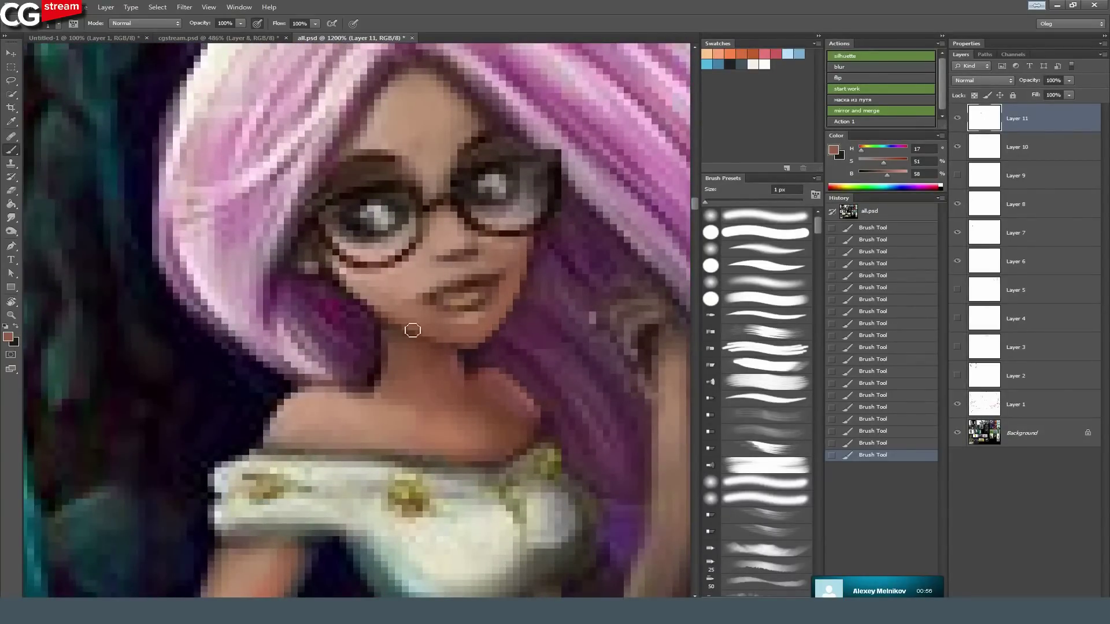
pyautogui.moveTo(388, 321); pyautogui.dragTo(349, 295)
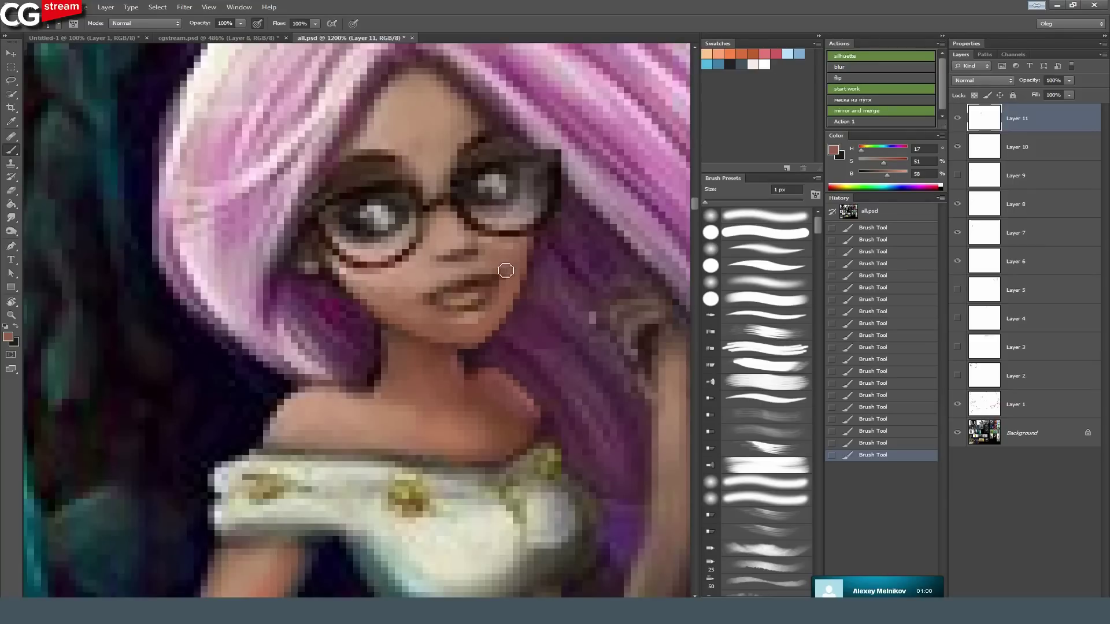
# Blend the girl's cheek, neck and upper chest using sampled skin tones H 19, S 49, B 76 and H 16, S 54, B 51.
pyautogui.keyDown('alt'); pyautogui.click(496, 390); pyautogui.keyUp('alt')
pyautogui.hotkey('alt', 'Tab')
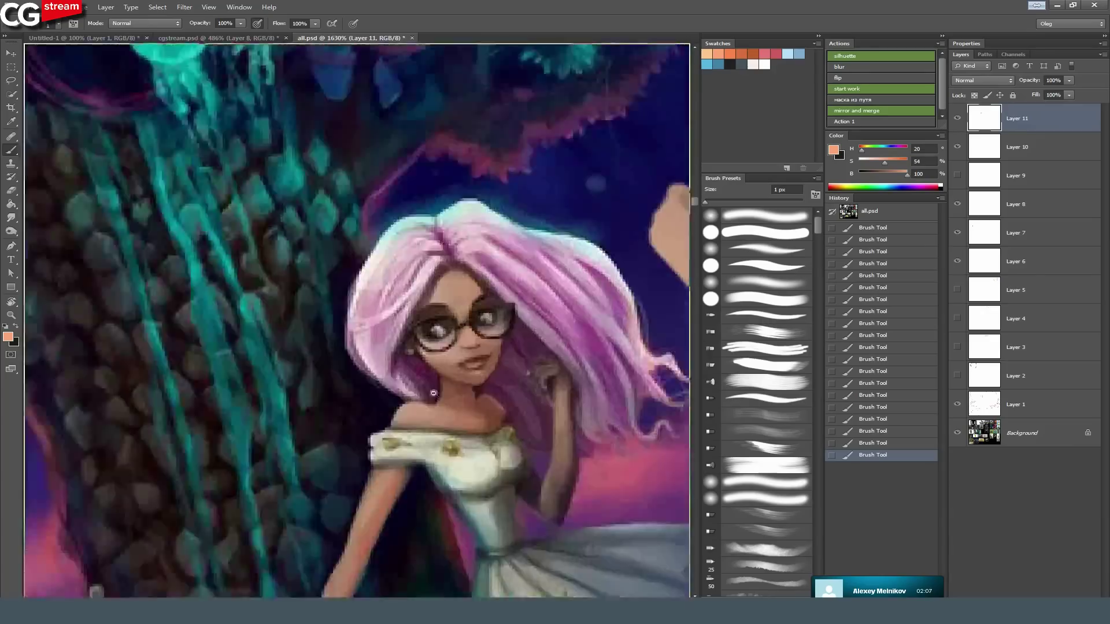
pyautogui.scroll(3, 472, 322)
pyautogui.scroll(-2, 491, 317)
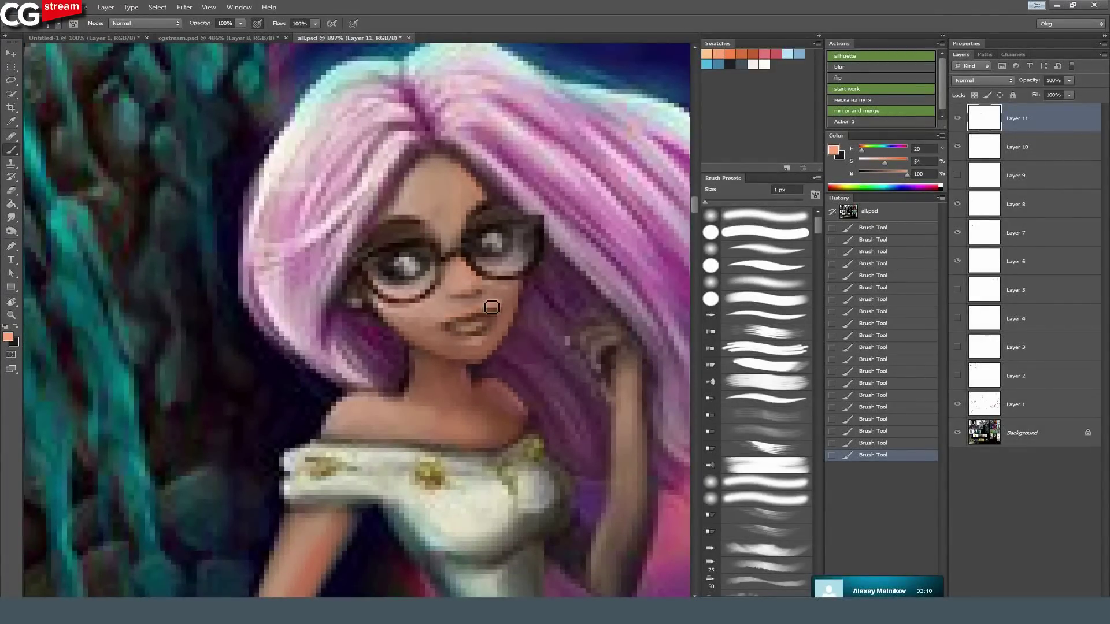
pyautogui.keyDown('alt'); pyautogui.click(508, 301); pyautogui.keyUp('alt')
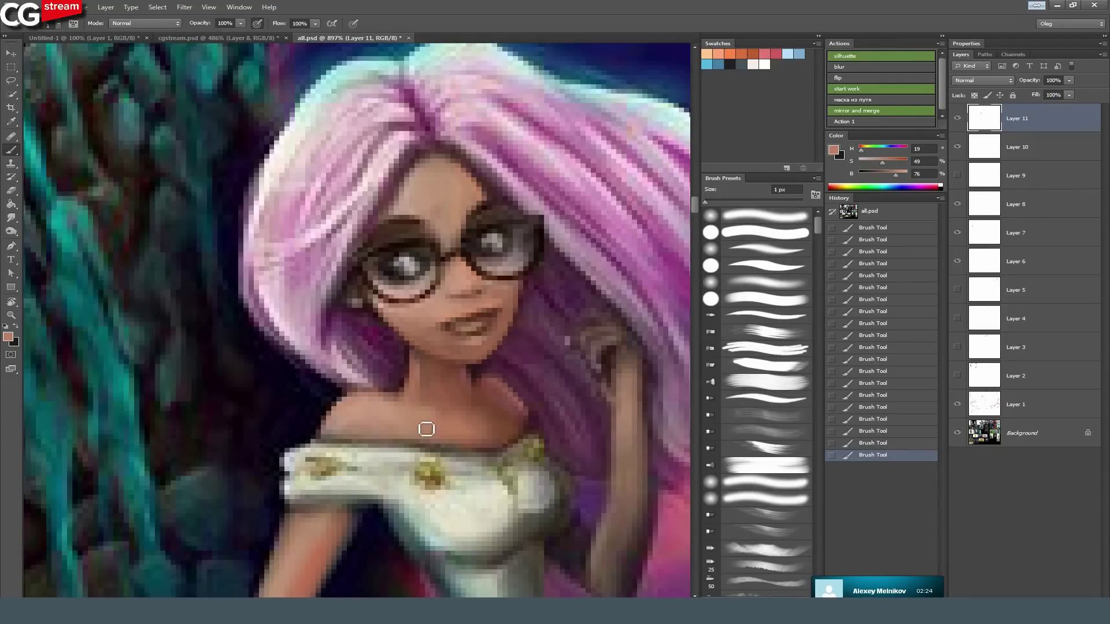
pyautogui.keyDown('alt'); pyautogui.click(435, 371); pyautogui.keyUp('alt')
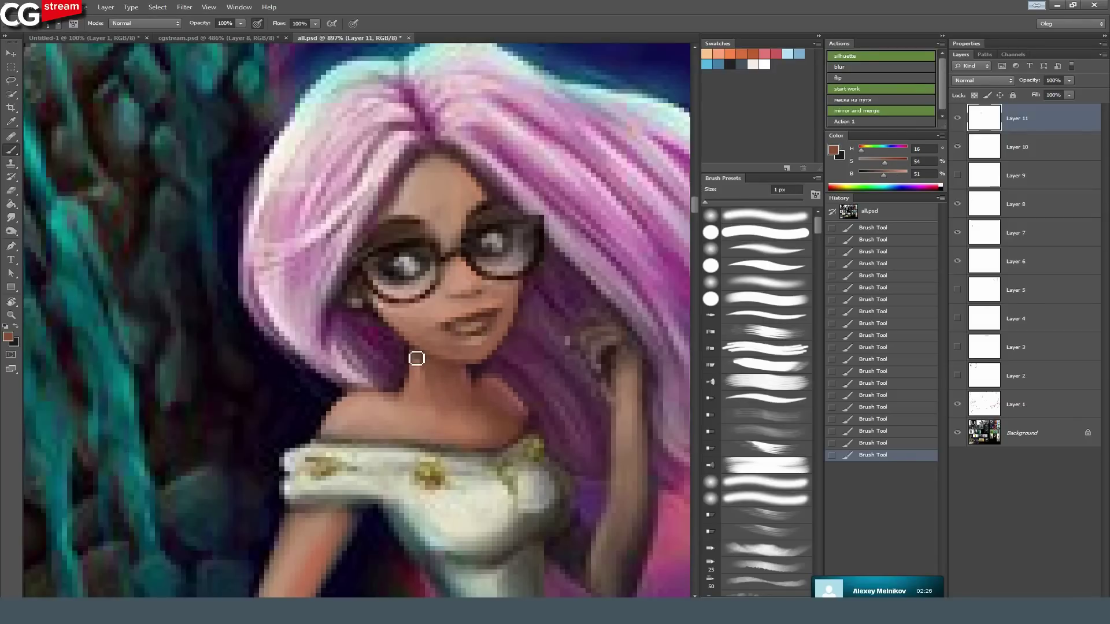
pyautogui.keyDown('alt'); pyautogui.click(427, 381); pyautogui.keyUp('alt')
pyautogui.moveTo(494, 306)
pyautogui.mouseDown()
pyautogui.moveTo(370, 318)
pyautogui.moveTo(475, 325)
pyautogui.mouseUp()
pyautogui.keyDown('alt'); pyautogui.click(474, 269); pyautogui.keyUp('alt')
# Warm the girl's chest and shoulder with orange H 20, S 54, B 100 and sampled H 21, S 42, B 83, using a 2 px brush.
pyautogui.click(718, 52)
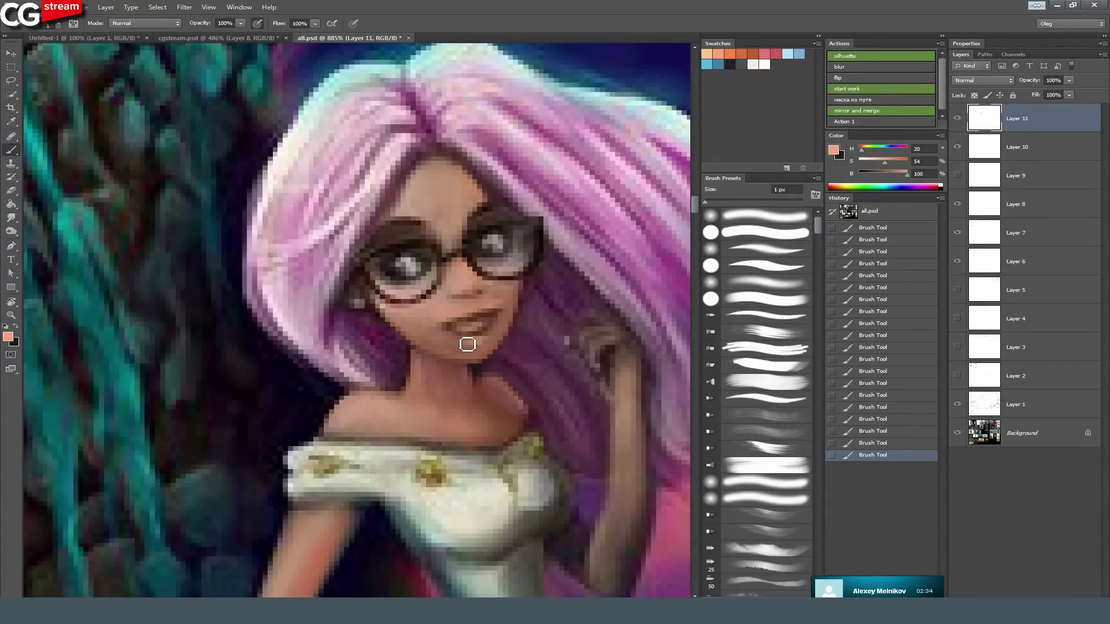
pyautogui.moveTo(485, 354); pyautogui.dragTo(359, 300)
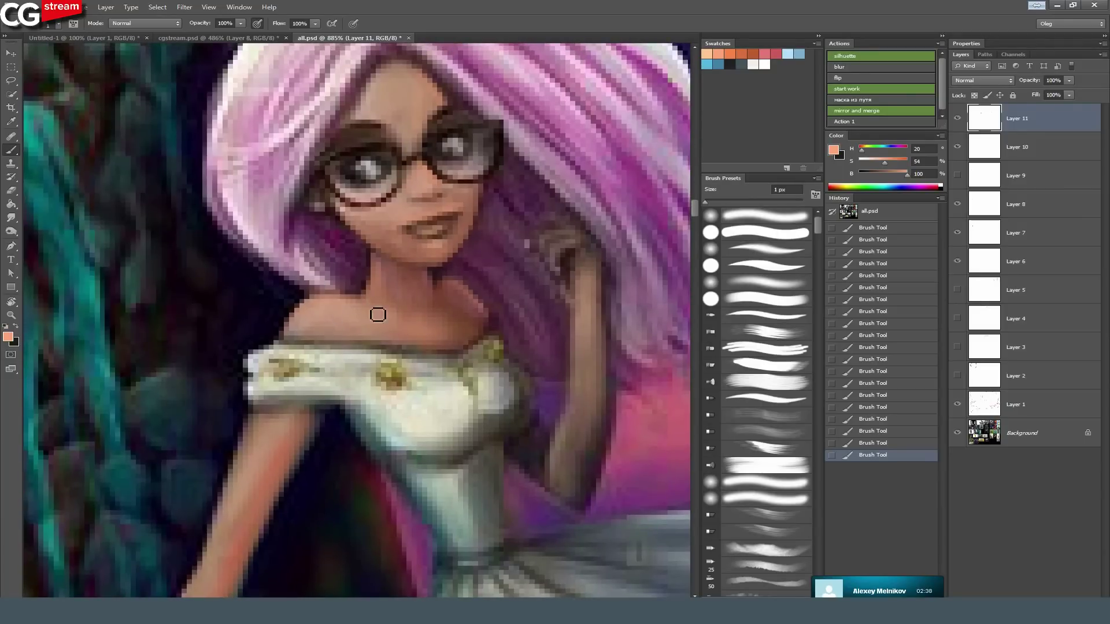
pyautogui.keyDown('alt'); pyautogui.click(330, 315); pyautogui.keyUp('alt')
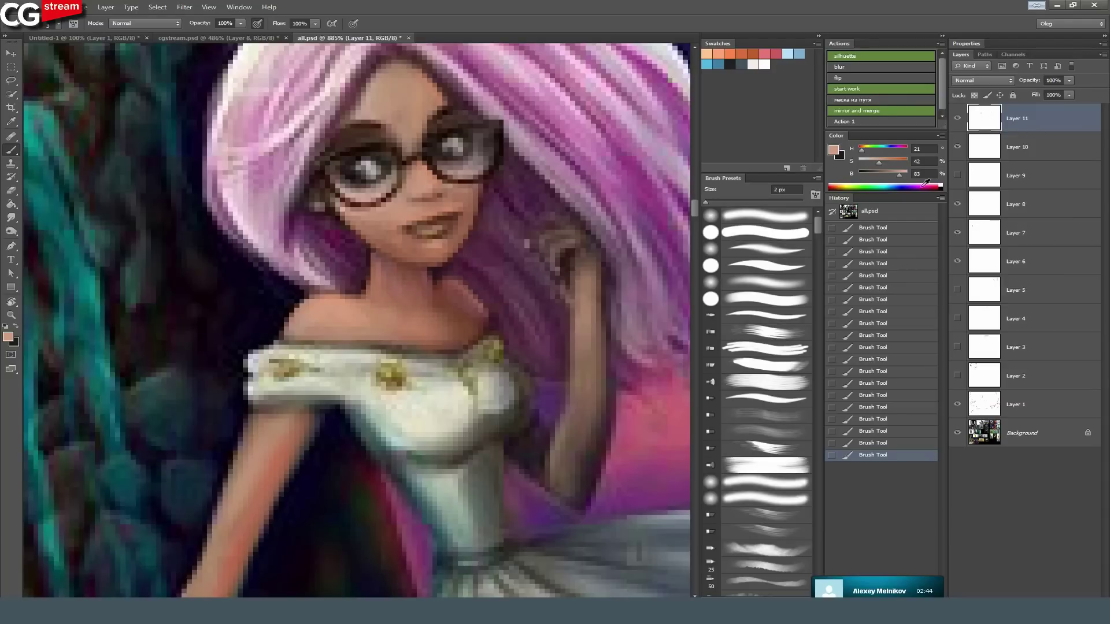
# Compare the girl's skin with and without the Layer 11 paint-over by switching that layer's visibility repeatedly.
pyautogui.click(957, 119)
pyautogui.click(957, 119)
pyautogui.click(958, 119)
pyautogui.click(957, 119)
pyautogui.click(957, 119)
pyautogui.click(957, 119)
pyautogui.click(957, 119)
pyautogui.click(958, 121)
pyautogui.click(958, 120)
pyautogui.click(958, 121)
# Examine the whole jellyfish-tree picture, then the girl's dress, arms and outstretched hand up close.
pyautogui.moveTo(423, 315)
pyautogui.mouseDown()
pyautogui.moveTo(316, 301)
pyautogui.moveTo(344, 297)
pyautogui.mouseUp()
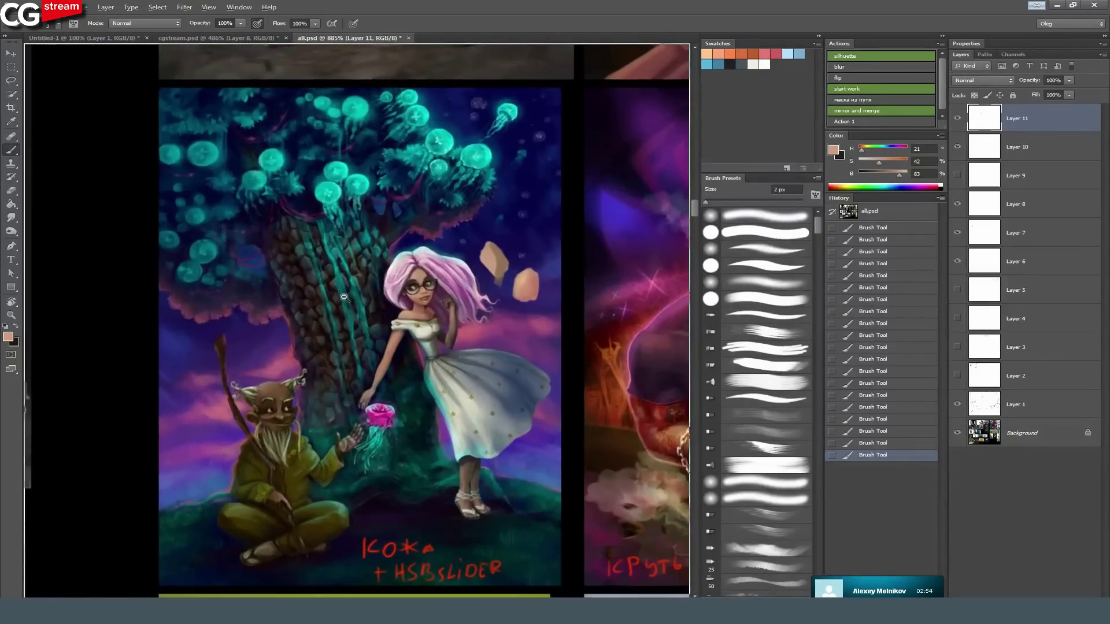
pyautogui.scroll(5, 344, 297)
pyautogui.moveTo(497, 328)
pyautogui.mouseDown()
pyautogui.moveTo(471, 329)
pyautogui.moveTo(493, 329)
pyautogui.mouseUp()
pyautogui.moveTo(490, 412); pyautogui.dragTo(446, 212)
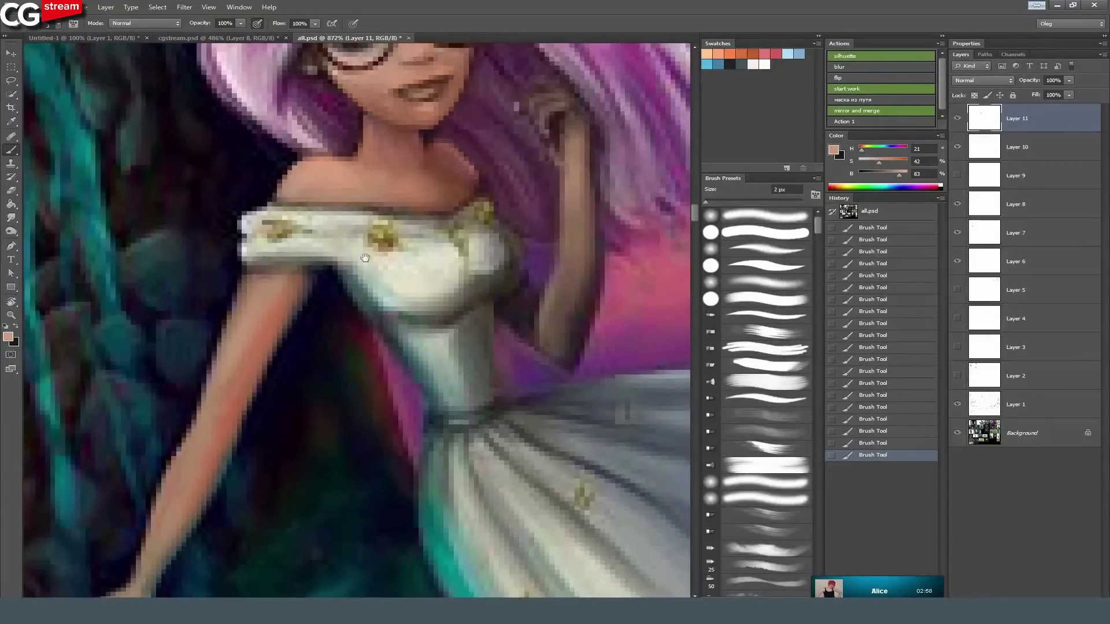
pyautogui.scroll(-5, 365, 258)
pyautogui.scroll(5, 264, 264)
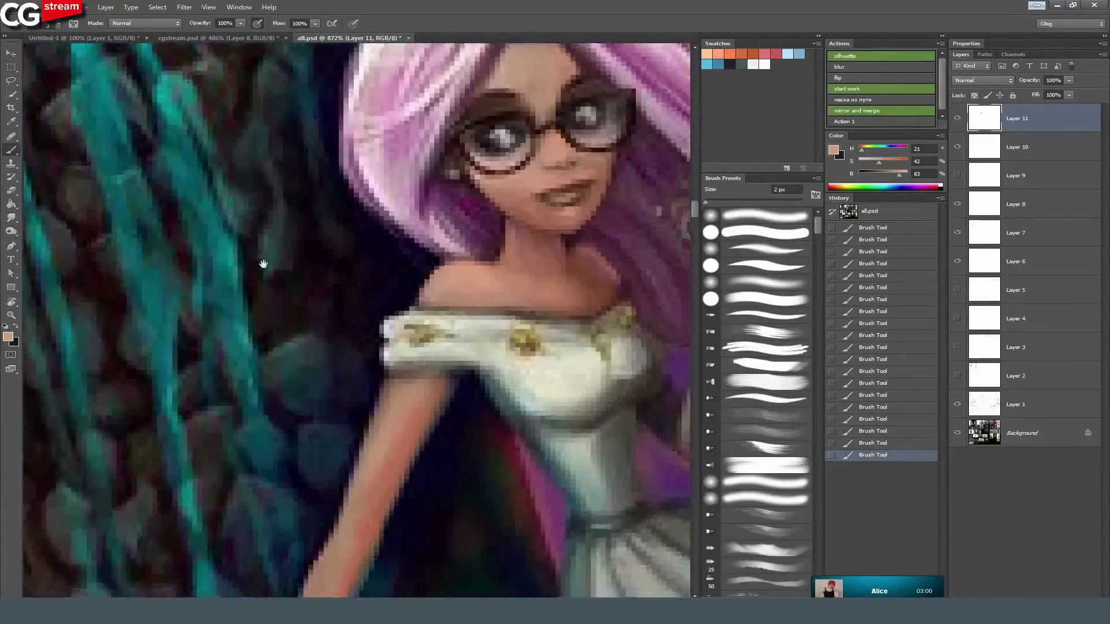
pyautogui.scroll(-5, 263, 264)
pyautogui.scroll(5, 417, 288)
pyautogui.scroll(-5, 417, 287)
pyautogui.keyDown('alt'); pyautogui.click(397, 310); pyautogui.keyUp('alt')
pyautogui.scroll(5, 389, 307)
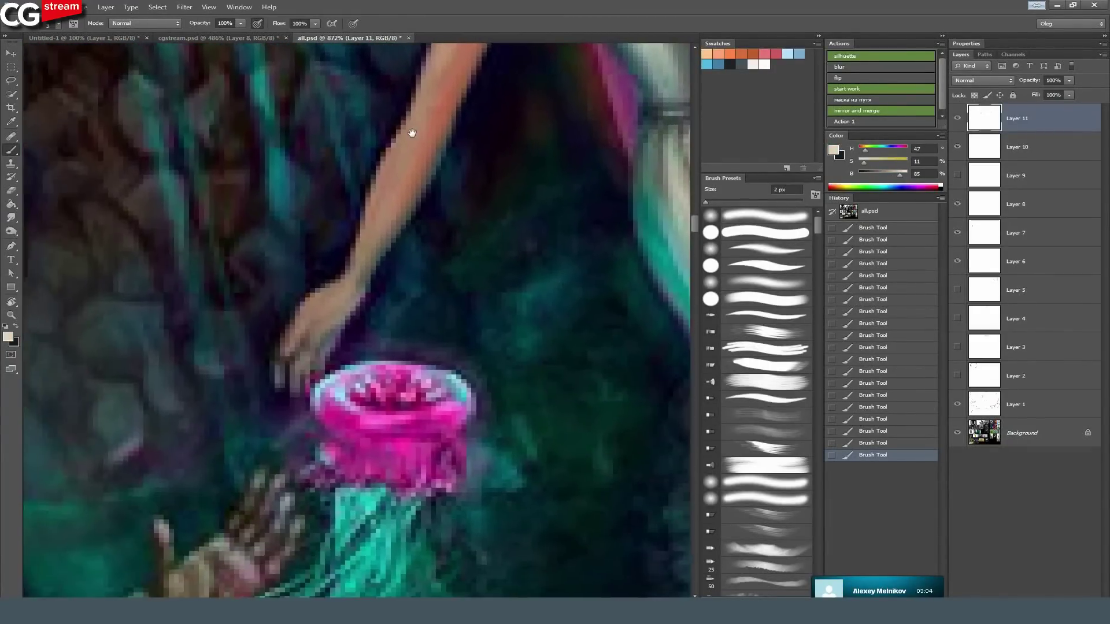
pyautogui.scroll(-5, 411, 133)
pyautogui.scroll(5, 373, 345)
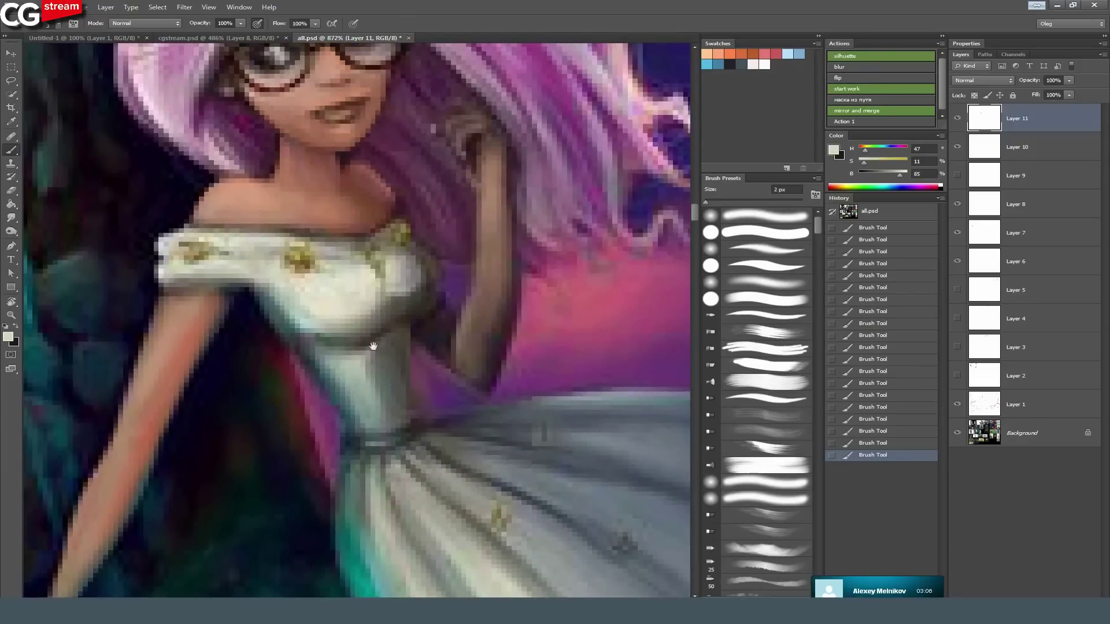
# Paint muted pink reflected light under the far side of the girl's bust, sampling H 15, S 31, B 56 to blend it.
pyautogui.scroll(-5, 374, 346)
pyautogui.scroll(5, 421, 307)
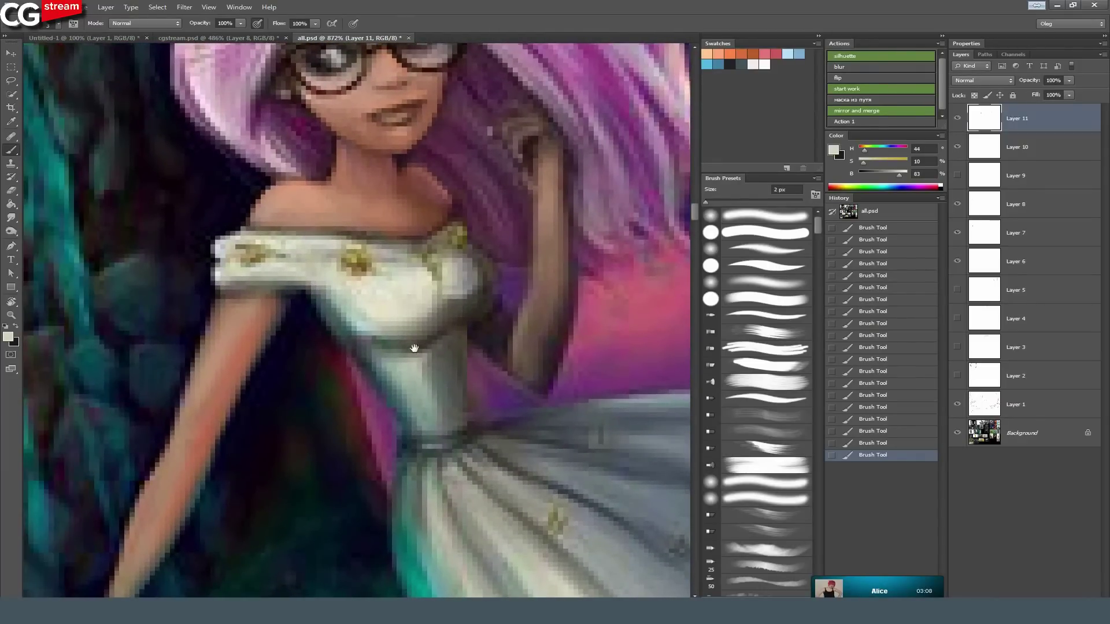
pyautogui.scroll(-5, 414, 335)
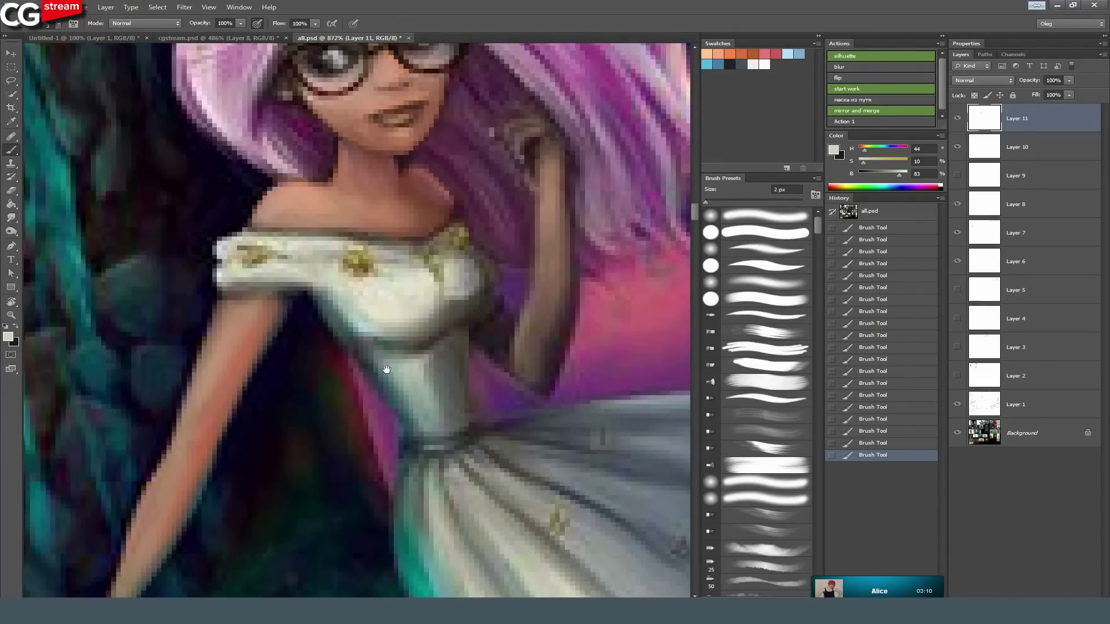
pyautogui.scroll(5, 407, 315)
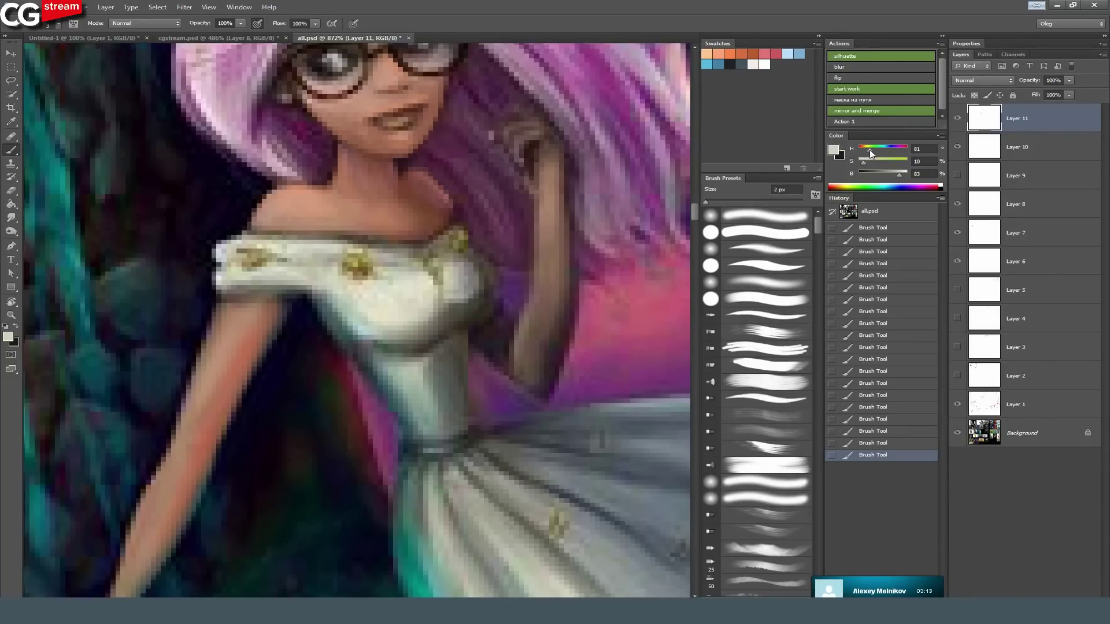
pyautogui.moveTo(372, 345); pyautogui.dragTo(348, 345)
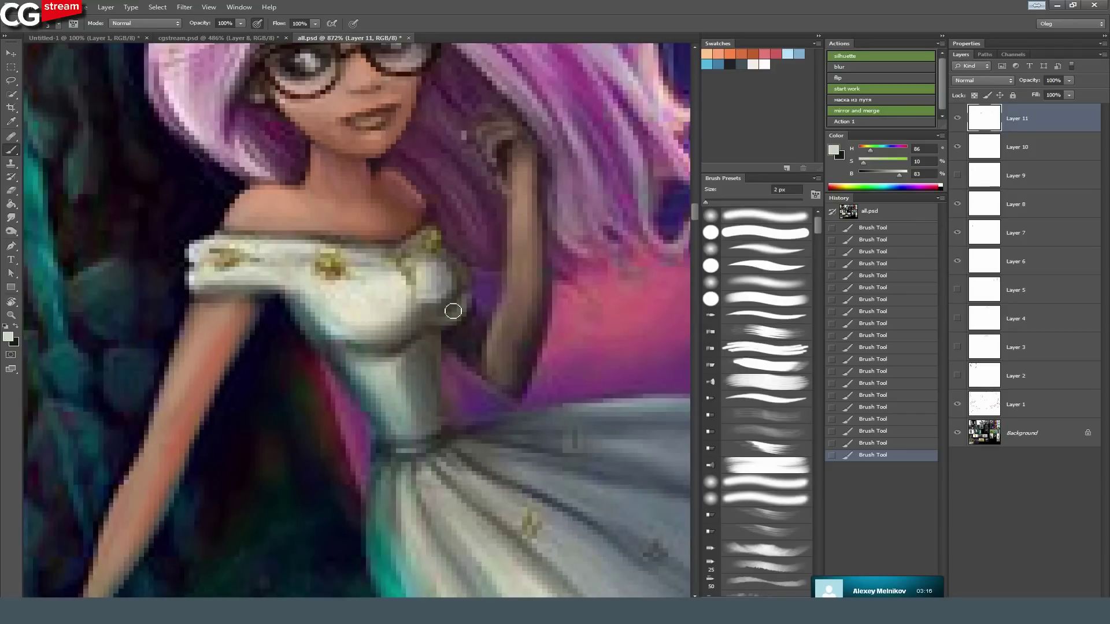
pyautogui.click(873, 150)
pyautogui.click(884, 162)
pyautogui.moveTo(461, 302); pyautogui.dragTo(431, 319)
pyautogui.keyDown('alt'); pyautogui.click(572, 312); pyautogui.keyUp('alt')
pyautogui.keyDown('alt'); pyautogui.click(463, 289); pyautogui.keyUp('alt')
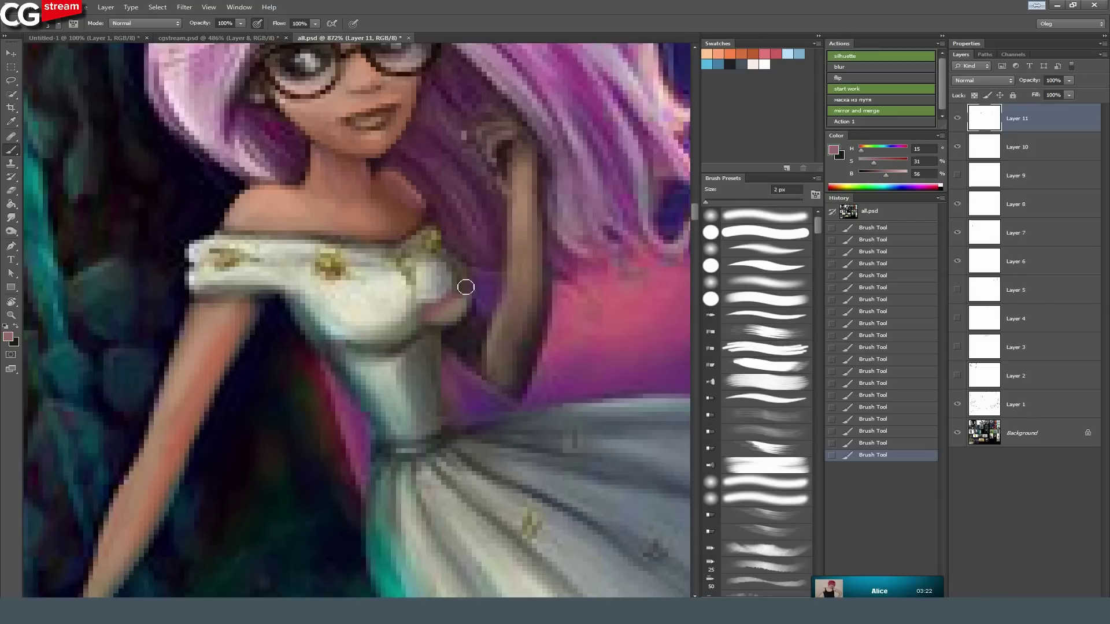
# Soften the shading on the dress's bust and waist with sampled greys H 240, S 2, B 50 and H 111, S 8, B 73.
pyautogui.keyDown('alt'); pyautogui.click(444, 286); pyautogui.keyUp('alt')
pyautogui.moveTo(453, 276)
pyautogui.mouseDown()
pyautogui.moveTo(448, 305)
pyautogui.moveTo(460, 300)
pyautogui.moveTo(438, 296)
pyautogui.moveTo(429, 270)
pyautogui.moveTo(432, 286)
pyautogui.moveTo(407, 307)
pyautogui.moveTo(400, 289)
pyautogui.moveTo(389, 345)
pyautogui.moveTo(374, 316)
pyautogui.moveTo(365, 342)
pyautogui.moveTo(332, 313)
pyautogui.mouseUp()
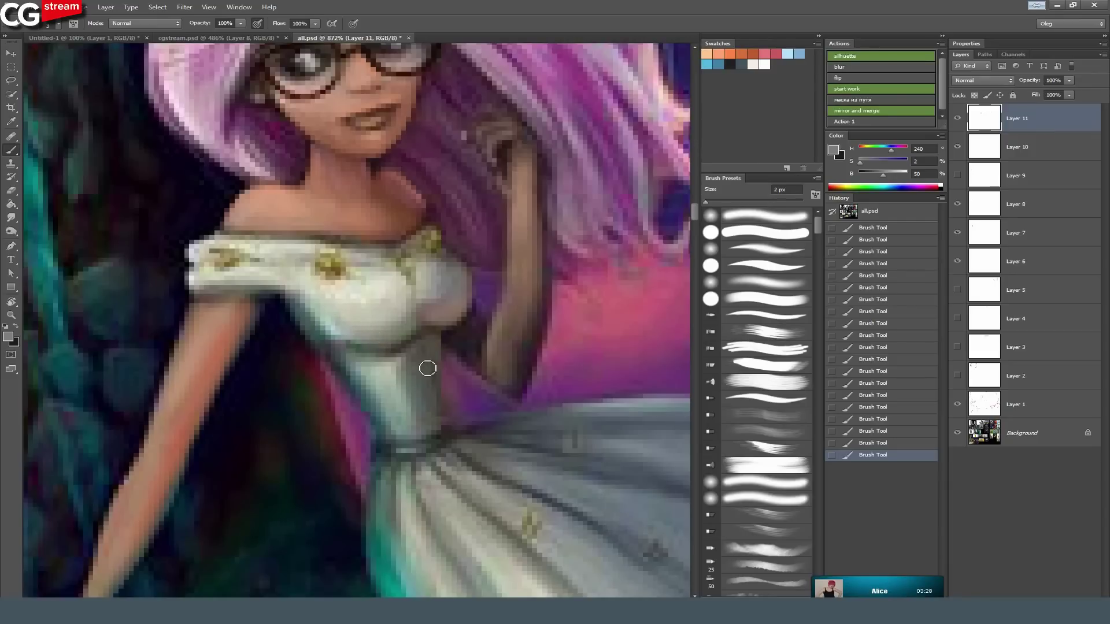
pyautogui.keyDown('alt'); pyautogui.click(387, 373); pyautogui.keyUp('alt')
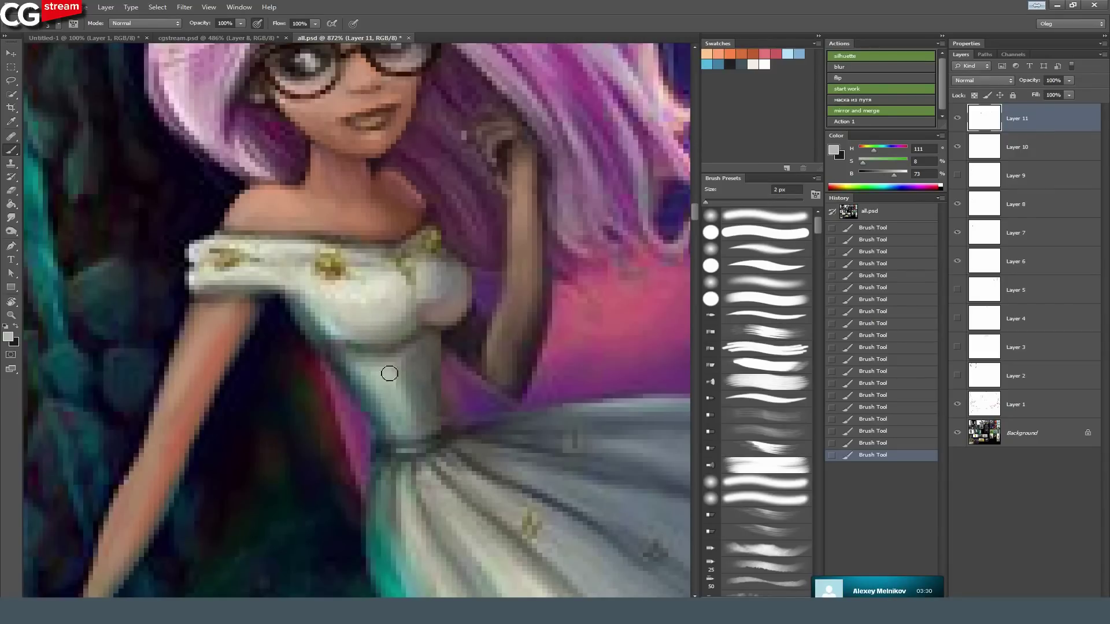
pyautogui.moveTo(462, 311); pyautogui.dragTo(327, 300)
# Examine the hooded swordsman artwork, checking the hood, face, scarf and robe up close.
pyautogui.moveTo(234, 221); pyautogui.dragTo(564, 211)
pyautogui.moveTo(247, 263); pyautogui.dragTo(620, 462)
pyautogui.moveTo(311, 474); pyautogui.dragTo(595, 229)
pyautogui.moveTo(403, 334); pyautogui.dragTo(462, 334)
pyautogui.scroll(4, 306, 185)
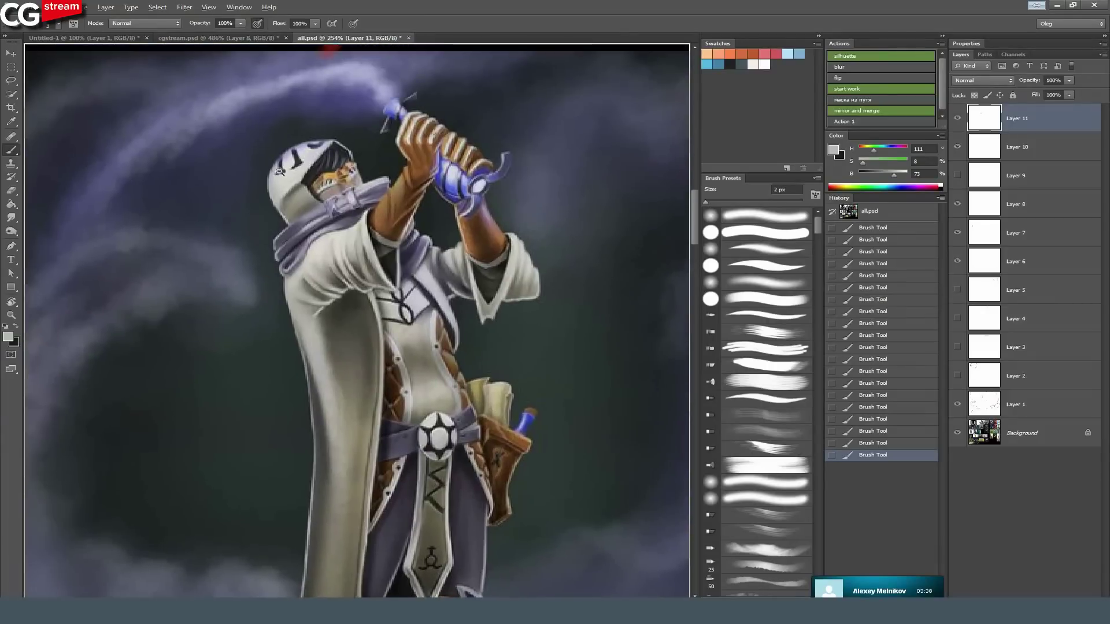
pyautogui.scroll(2, 307, 183)
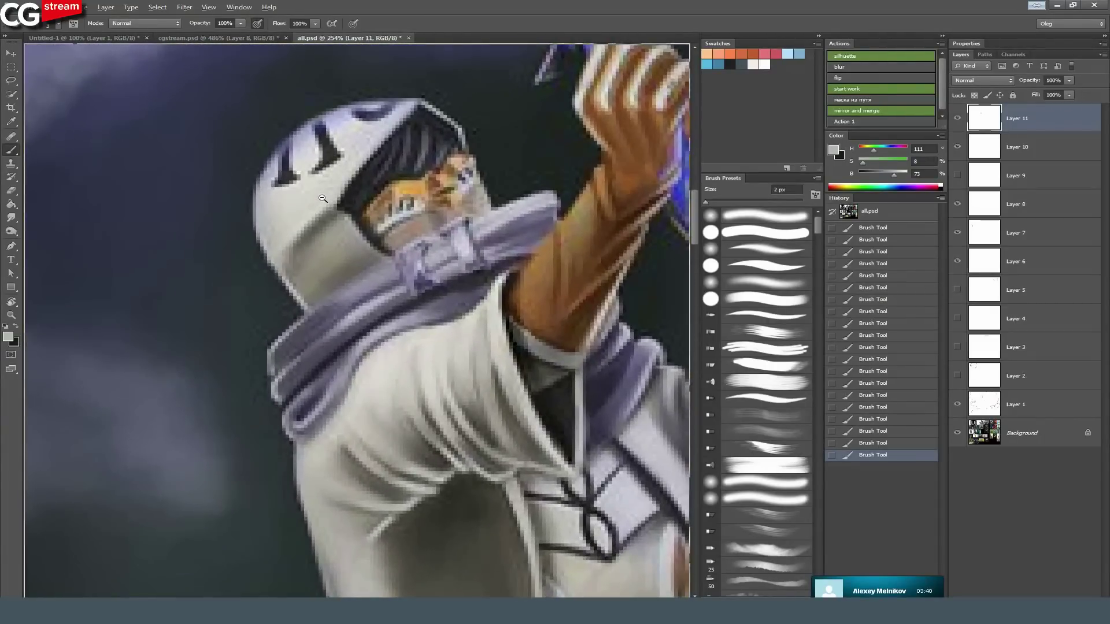
pyautogui.moveTo(323, 199); pyautogui.dragTo(299, 182)
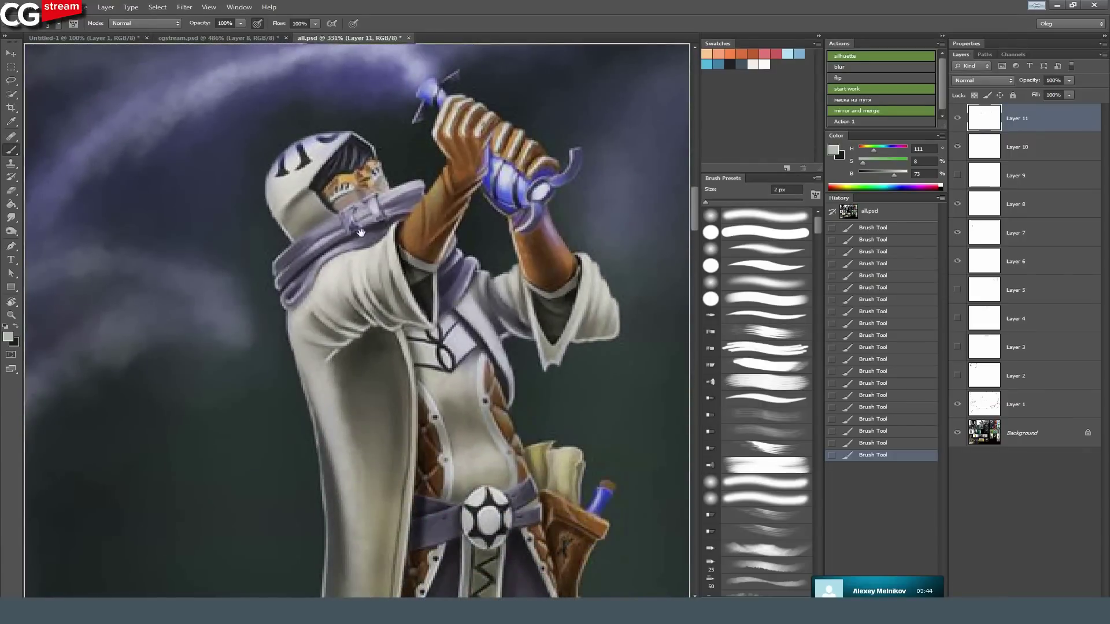
pyautogui.moveTo(360, 232); pyautogui.dragTo(327, 302)
pyautogui.moveTo(393, 332); pyautogui.dragTo(311, 287)
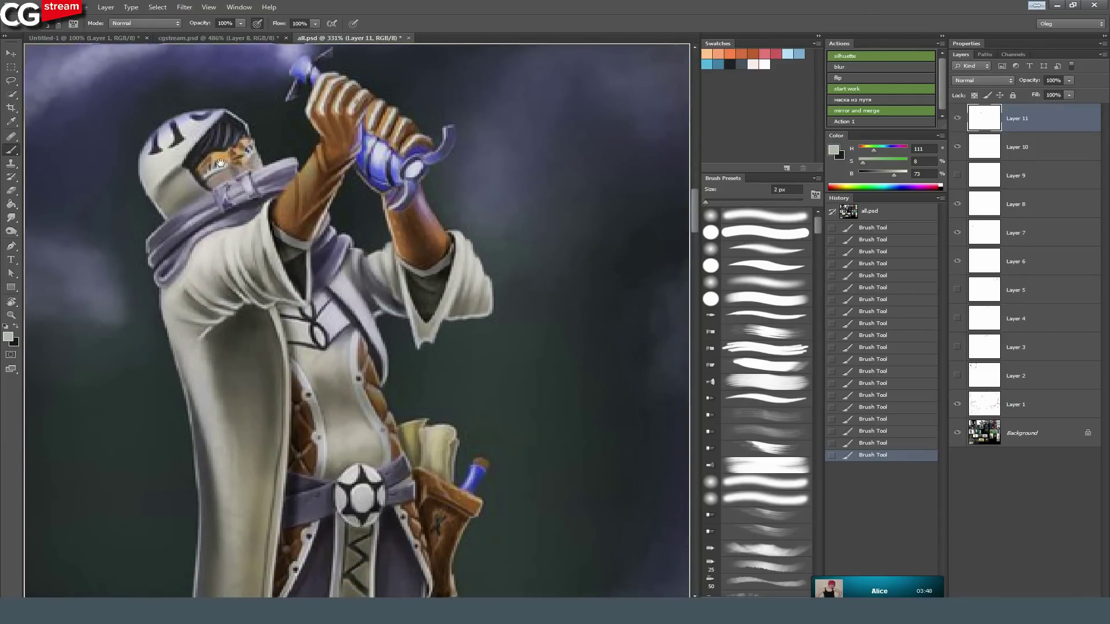
pyautogui.moveTo(220, 163); pyautogui.dragTo(330, 299)
pyautogui.moveTo(370, 416); pyautogui.dragTo(305, 325)
# Examine the artwork of the bearded red man with the accordion, including his face and forehead up close.
pyautogui.moveTo(400, 421); pyautogui.dragTo(324, 241)
pyautogui.moveTo(275, 140); pyautogui.dragTo(249, 327)
pyautogui.moveTo(647, 286); pyautogui.dragTo(266, 329)
pyautogui.moveTo(625, 277); pyautogui.dragTo(214, 341)
pyautogui.moveTo(543, 279); pyautogui.dragTo(224, 321)
pyautogui.moveTo(636, 277); pyautogui.dragTo(231, 324)
pyautogui.moveTo(641, 275)
pyautogui.mouseDown()
pyautogui.moveTo(511, 289)
pyautogui.moveTo(486, 260)
pyautogui.moveTo(217, 306)
pyautogui.mouseUp()
pyautogui.moveTo(642, 254); pyautogui.dragTo(191, 341)
pyautogui.moveTo(676, 323)
pyautogui.mouseDown()
pyautogui.moveTo(518, 370)
pyautogui.moveTo(240, 273)
pyautogui.mouseUp()
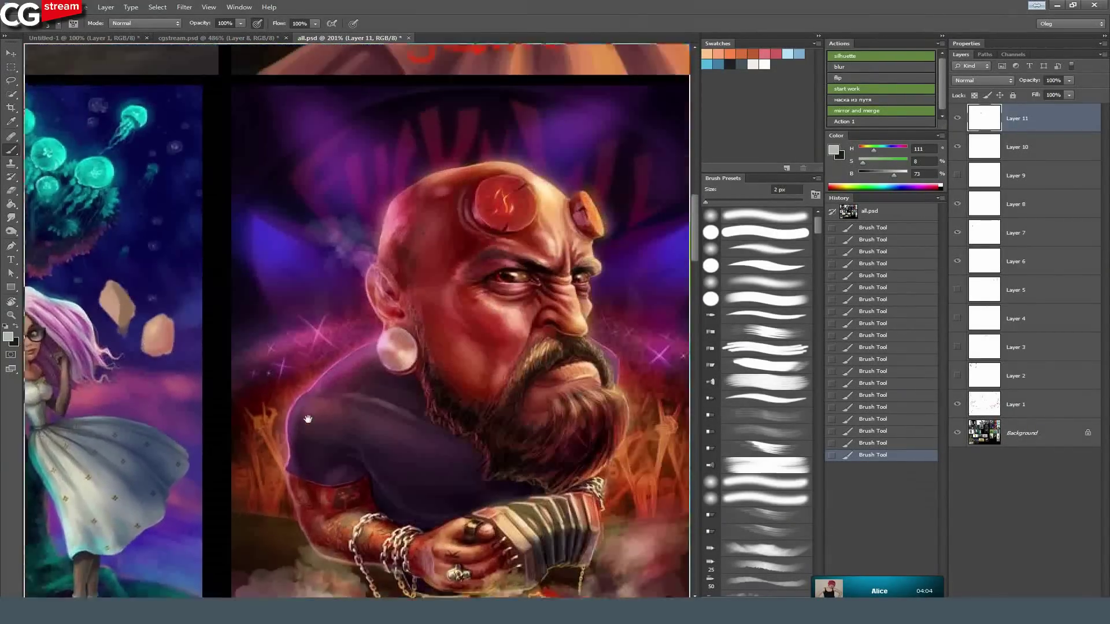
pyautogui.moveTo(308, 418); pyautogui.dragTo(224, 302)
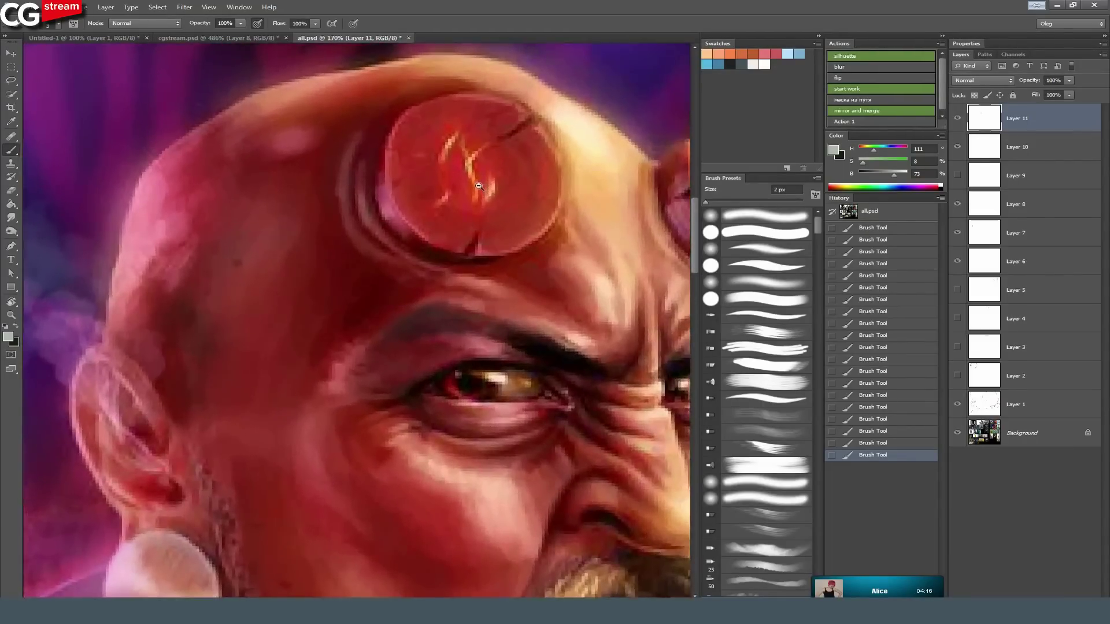
pyautogui.moveTo(478, 186); pyautogui.dragTo(484, 187)
pyautogui.moveTo(399, 418); pyautogui.dragTo(367, 387)
pyautogui.moveTo(405, 446)
pyautogui.mouseDown()
pyautogui.moveTo(461, 475)
pyautogui.moveTo(416, 431)
pyautogui.mouseUp()
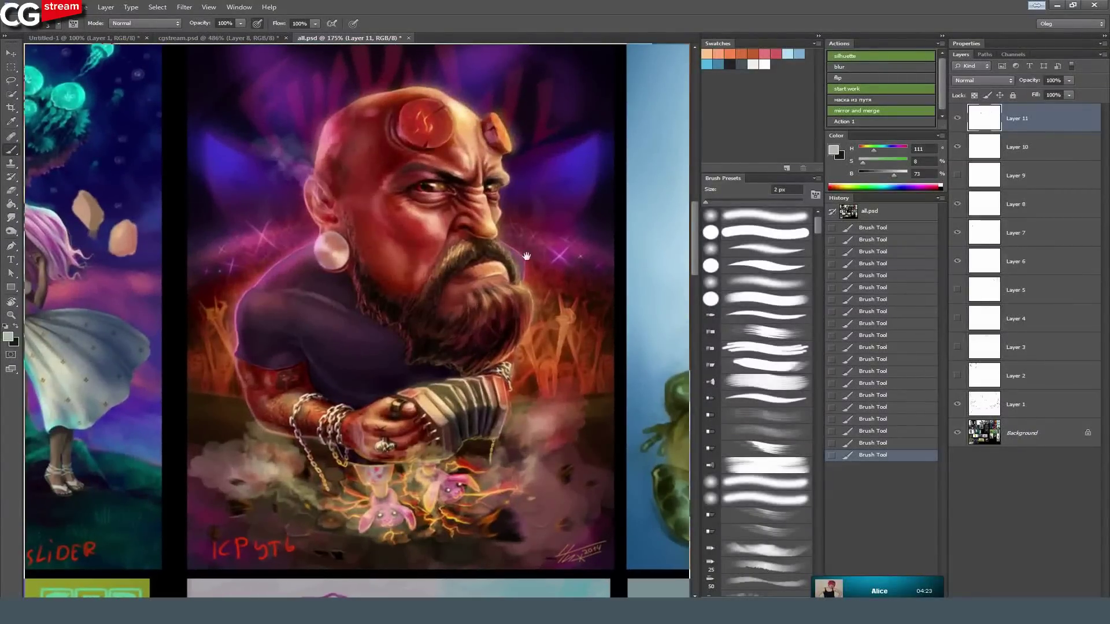
pyautogui.moveTo(520, 219)
pyautogui.mouseDown()
pyautogui.moveTo(401, 198)
pyautogui.moveTo(269, 217)
pyautogui.mouseUp()
# Compare the blue-haired frog princess artwork with and without the Layer 1 paint-over, leaving the layer visible.
pyautogui.moveTo(97, 287)
pyautogui.mouseDown()
pyautogui.moveTo(393, 356)
pyautogui.moveTo(234, 300)
pyautogui.moveTo(584, 302)
pyautogui.moveTo(473, 302)
pyautogui.moveTo(538, 312)
pyautogui.moveTo(416, 297)
pyautogui.moveTo(293, 347)
pyautogui.mouseUp()
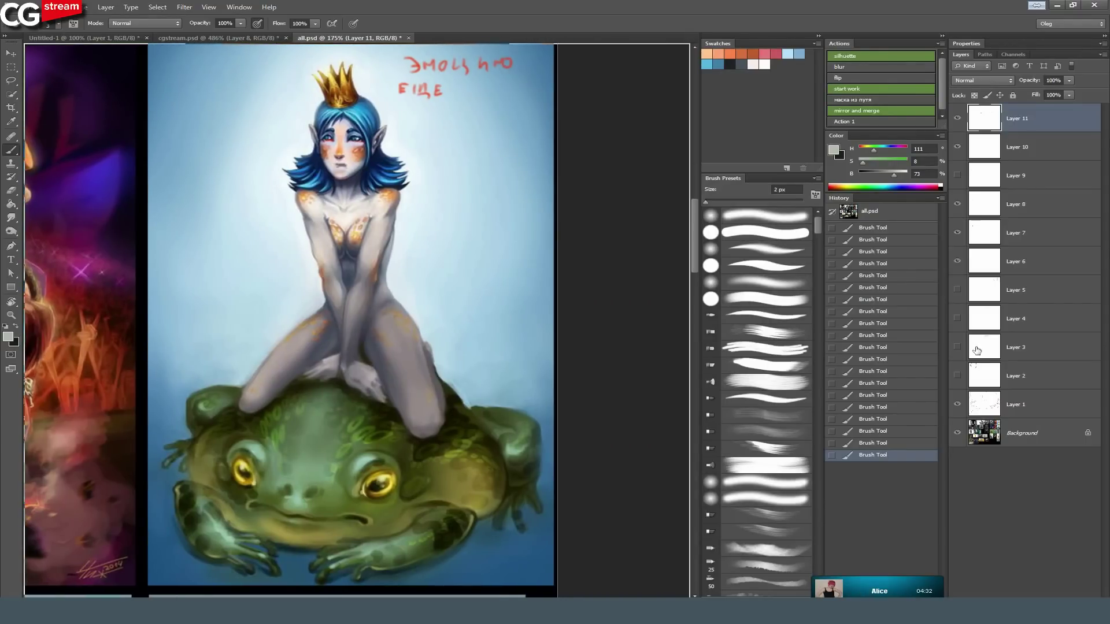
pyautogui.click(956, 406)
pyautogui.click(957, 405)
pyautogui.click(957, 406)
pyautogui.click(957, 406)
pyautogui.click(957, 405)
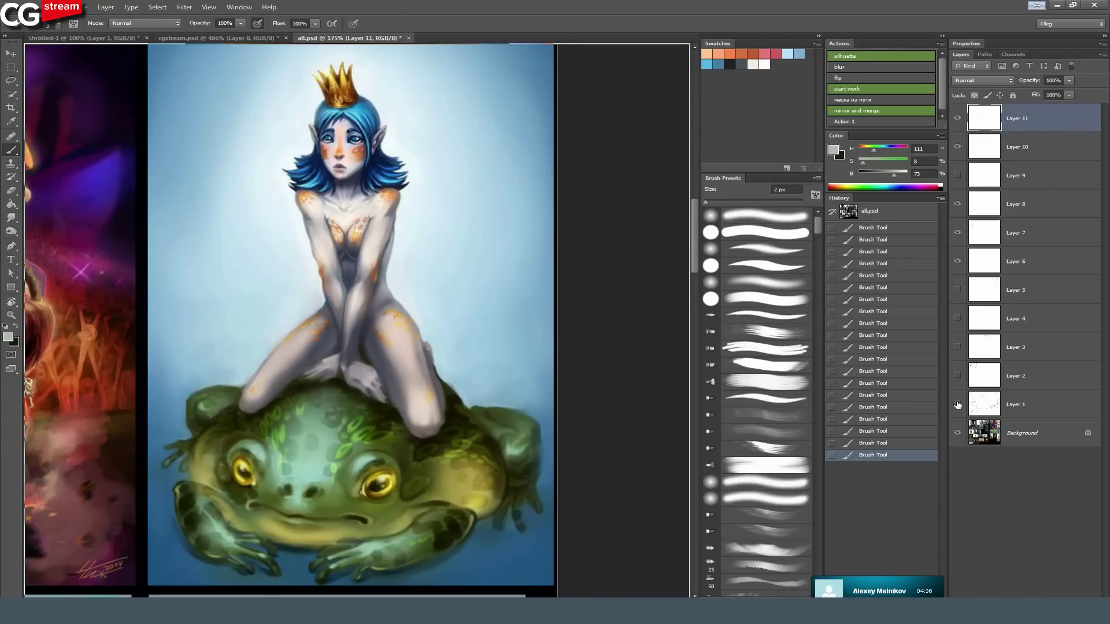
pyautogui.moveTo(298, 377); pyautogui.dragTo(322, 375)
pyautogui.moveTo(314, 323); pyautogui.dragTo(312, 321)
pyautogui.moveTo(268, 290); pyautogui.dragTo(280, 301)
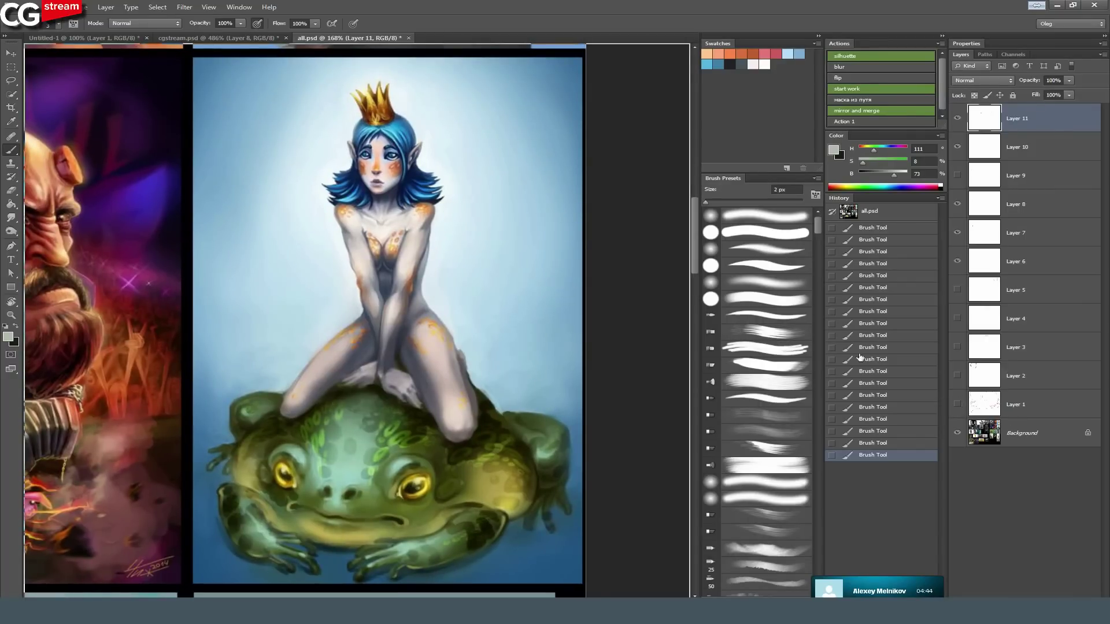
pyautogui.moveTo(394, 312); pyautogui.dragTo(397, 313)
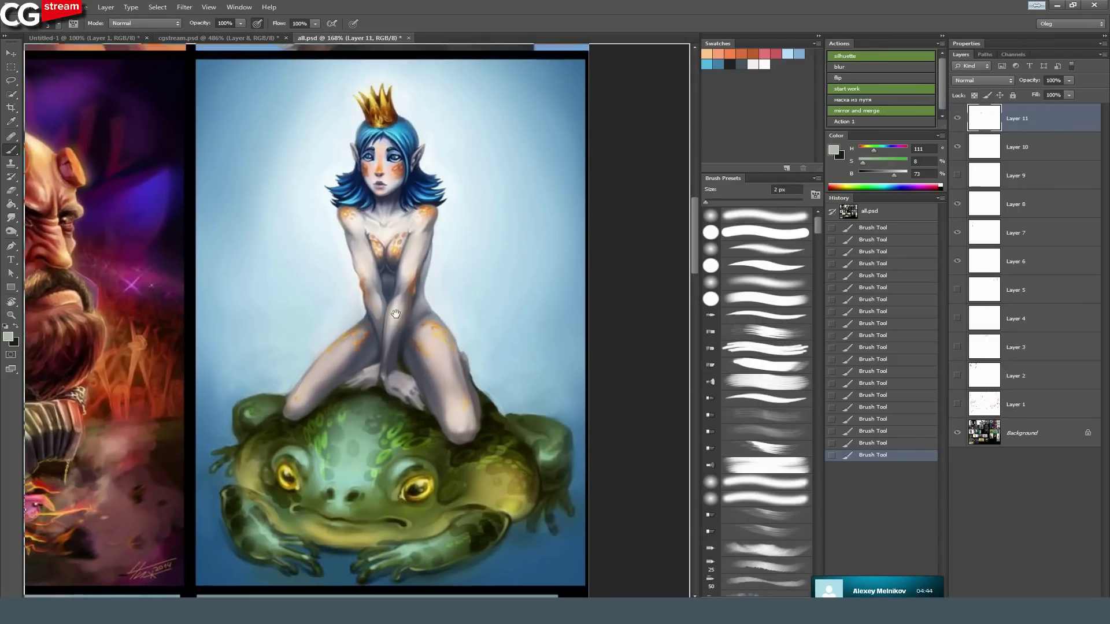
pyautogui.click(958, 405)
pyautogui.moveTo(334, 402); pyautogui.dragTo(348, 379)
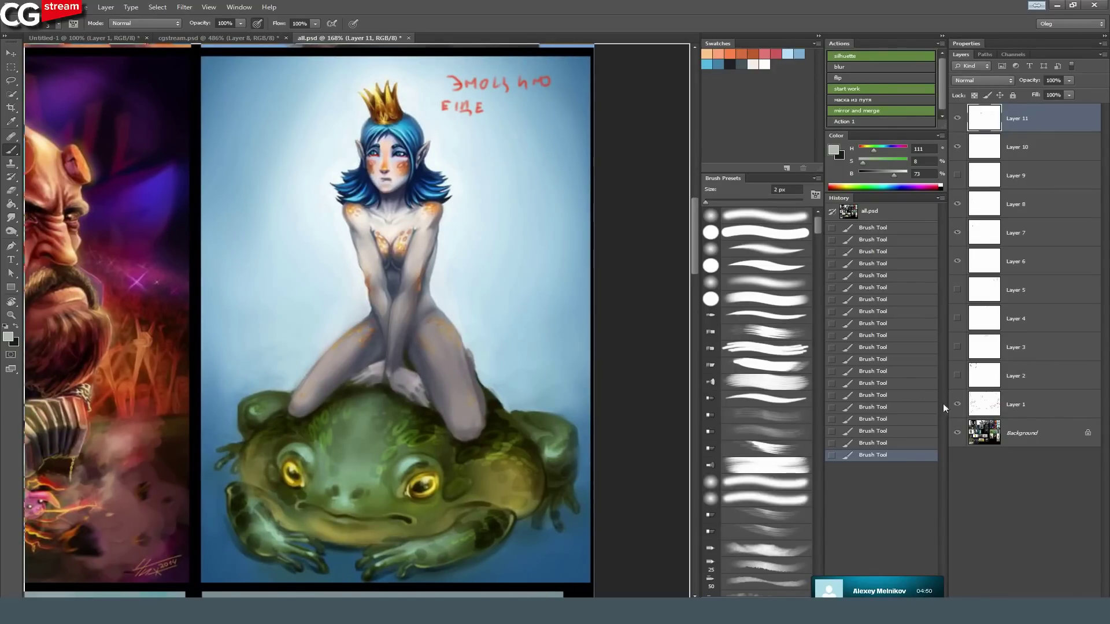
# Hide Layer 1 and darken the frog princess's thighs and hand with a 4 px brush in sampled H 215, S 20, B 34.
pyautogui.click(958, 405)
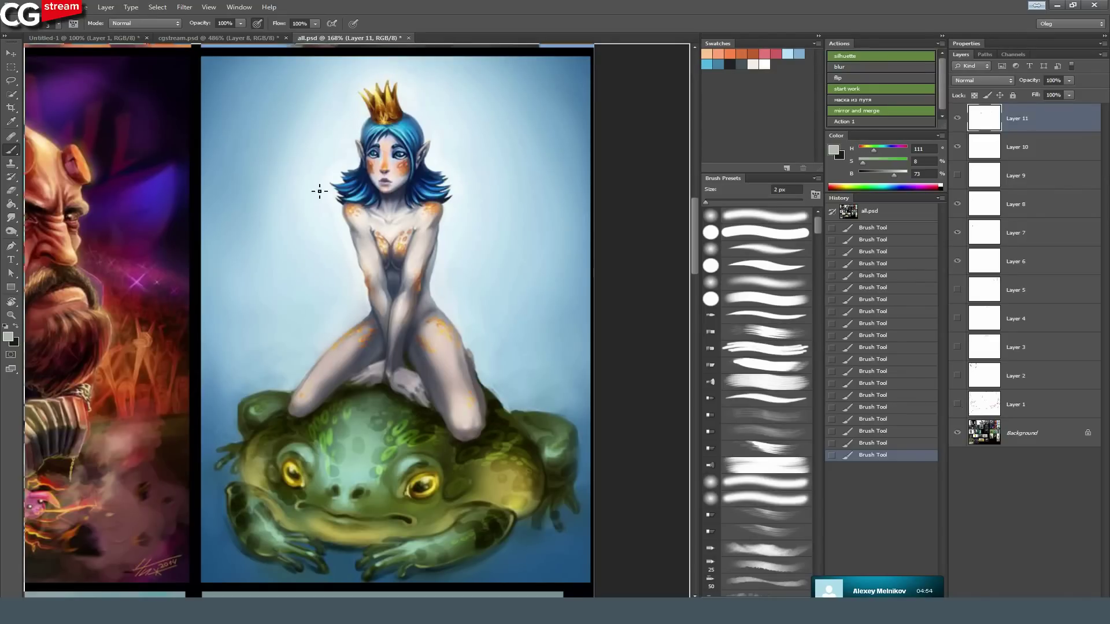
pyautogui.moveTo(347, 150); pyautogui.dragTo(355, 150)
pyautogui.keyDown('alt'); pyautogui.click(408, 321); pyautogui.keyUp('alt')
pyautogui.press(']')
pyautogui.moveTo(431, 323); pyautogui.dragTo(467, 421)
pyautogui.moveTo(363, 328); pyautogui.dragTo(298, 400)
pyautogui.moveTo(364, 334); pyautogui.dragTo(300, 400)
pyautogui.moveTo(396, 376); pyautogui.dragTo(421, 402)
pyautogui.moveTo(375, 174); pyautogui.dragTo(356, 191)
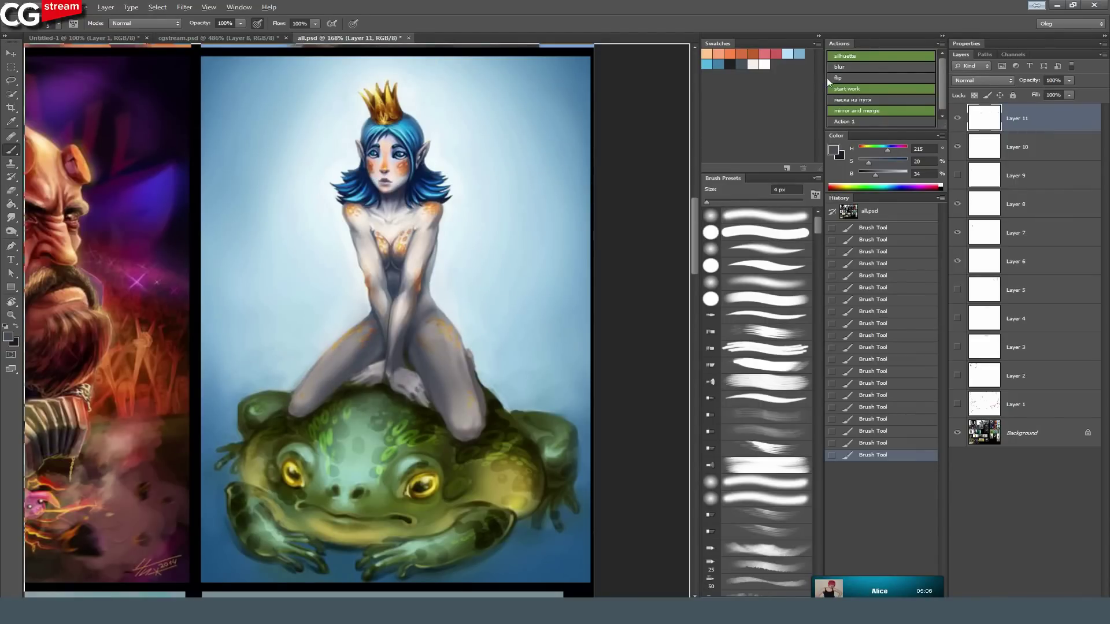
# Draw white diagonal light rays with the 4 px brush across the background and onto the princess's legs and the frog.
pyautogui.click(766, 64)
pyautogui.moveTo(294, 75); pyautogui.dragTo(358, 133)
pyautogui.moveTo(246, 160); pyautogui.dragTo(322, 238)
pyautogui.moveTo(239, 261); pyautogui.dragTo(338, 344)
pyautogui.moveTo(297, 393); pyautogui.dragTo(357, 445)
pyautogui.moveTo(516, 384); pyautogui.dragTo(558, 445)
pyautogui.moveTo(234, 362); pyautogui.dragTo(254, 395)
pyautogui.moveTo(474, 265); pyautogui.dragTo(488, 286)
# Compare the frog princess artwork with Layer 11 off and on, and make Layer 1 visible.
pyautogui.click(958, 119)
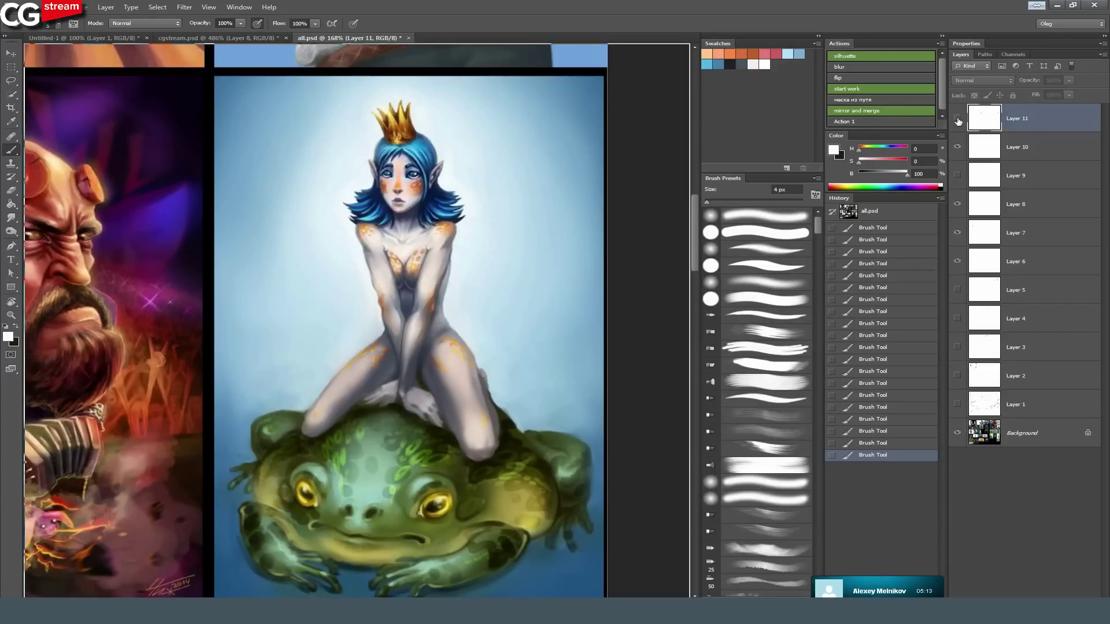
pyautogui.click(956, 405)
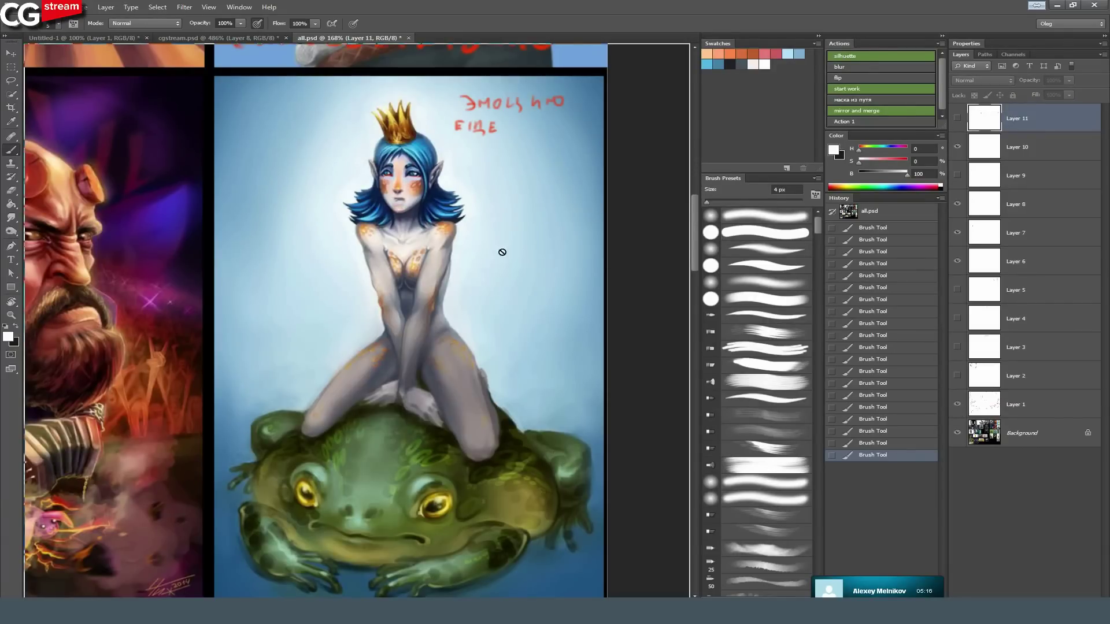
pyautogui.moveTo(501, 252); pyautogui.dragTo(327, 228)
pyautogui.moveTo(380, 316); pyautogui.dragTo(399, 324)
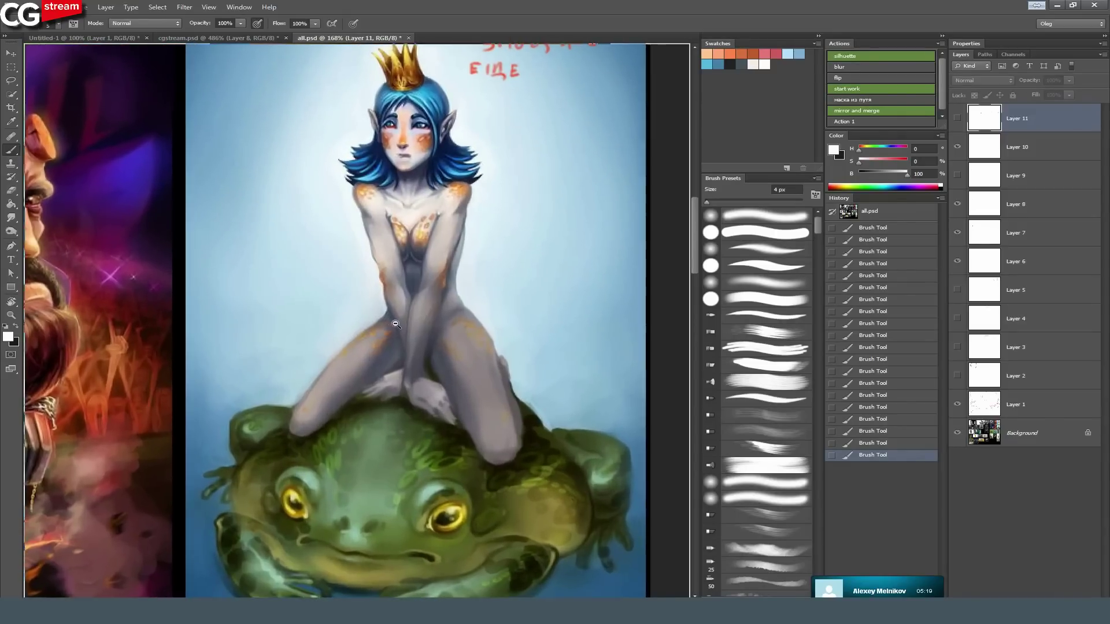
pyautogui.click(958, 119)
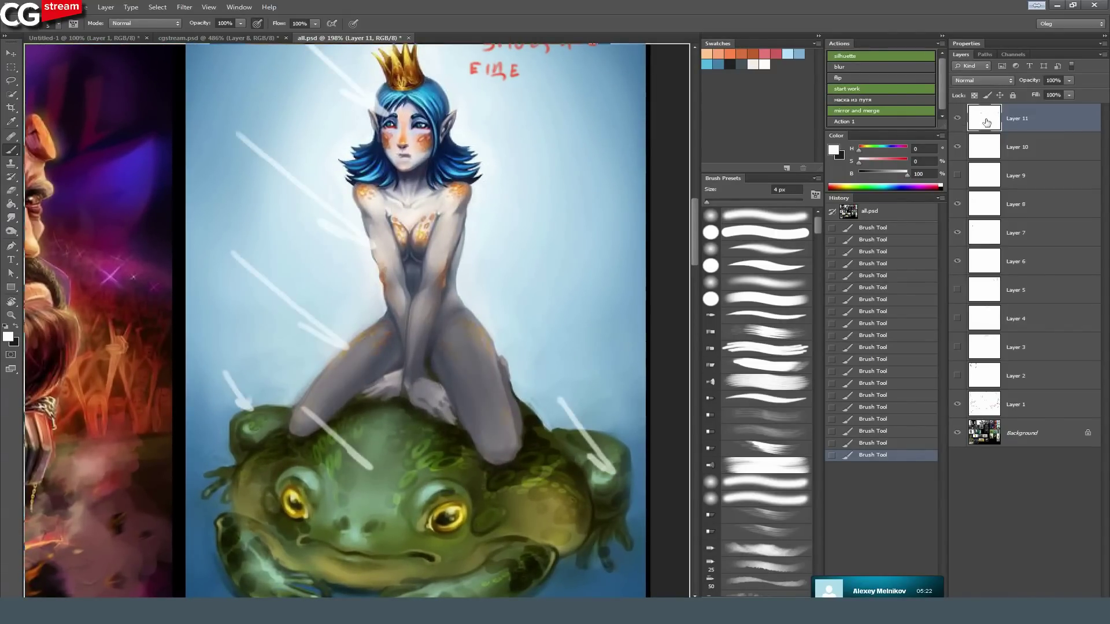
# Fade the white light rays around the princess and over the frog with the Eraser on Layer 11.
pyautogui.click(11, 190)
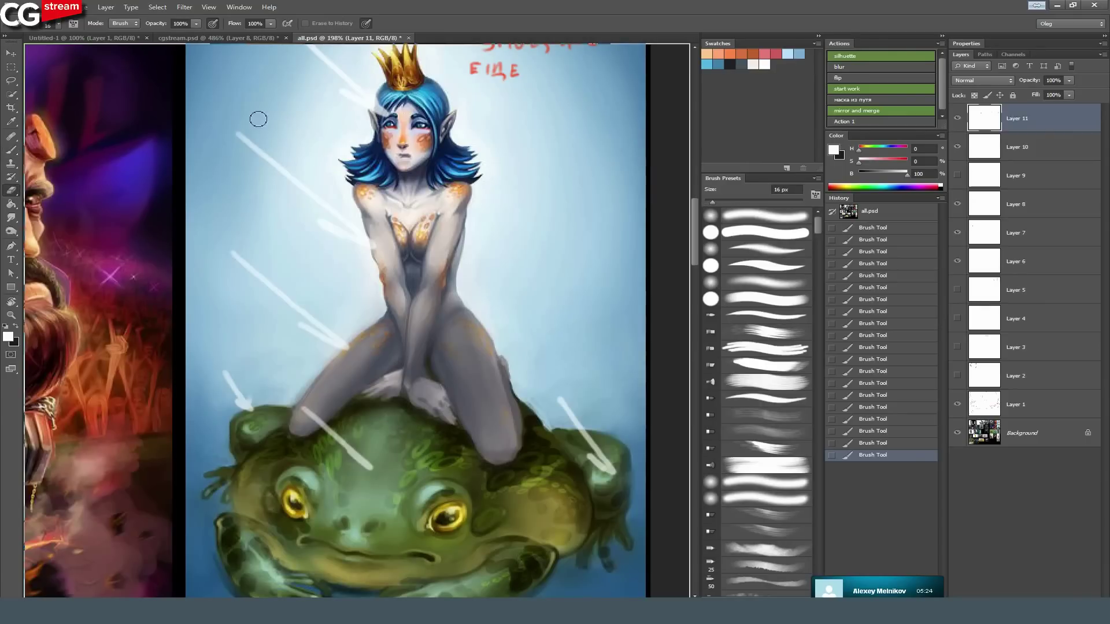
pyautogui.moveTo(258, 124); pyautogui.dragTo(297, 170)
pyautogui.keyDown('alt'); pyautogui.rightClick(247, 158); pyautogui.keyUp('alt')
pyautogui.moveTo(247, 144)
pyautogui.mouseDown()
pyautogui.moveTo(283, 180)
pyautogui.moveTo(291, 163)
pyautogui.moveTo(317, 190)
pyautogui.mouseUp()
pyautogui.moveTo(318, 321)
pyautogui.mouseDown()
pyautogui.moveTo(272, 265)
pyautogui.moveTo(236, 263)
pyautogui.mouseUp()
pyautogui.moveTo(226, 374)
pyautogui.mouseDown()
pyautogui.moveTo(240, 400)
pyautogui.moveTo(210, 339)
pyautogui.moveTo(310, 410)
pyautogui.moveTo(301, 399)
pyautogui.moveTo(303, 427)
pyautogui.moveTo(358, 473)
pyautogui.moveTo(362, 450)
pyautogui.moveTo(334, 439)
pyautogui.mouseUp()
pyautogui.moveTo(612, 483); pyautogui.dragTo(582, 429)
pyautogui.moveTo(578, 425)
pyautogui.mouseDown()
pyautogui.moveTo(598, 460)
pyautogui.moveTo(584, 436)
pyautogui.mouseUp()
pyautogui.moveTo(578, 428); pyautogui.dragTo(563, 404)
pyautogui.moveTo(314, 64)
pyautogui.mouseDown()
pyautogui.moveTo(348, 136)
pyautogui.moveTo(367, 140)
pyautogui.moveTo(351, 124)
pyautogui.mouseUp()
# Sample the frog's pale green H 127, S 22, B 62 for the brush and add a new layer above Layer 11.
pyautogui.click(12, 150)
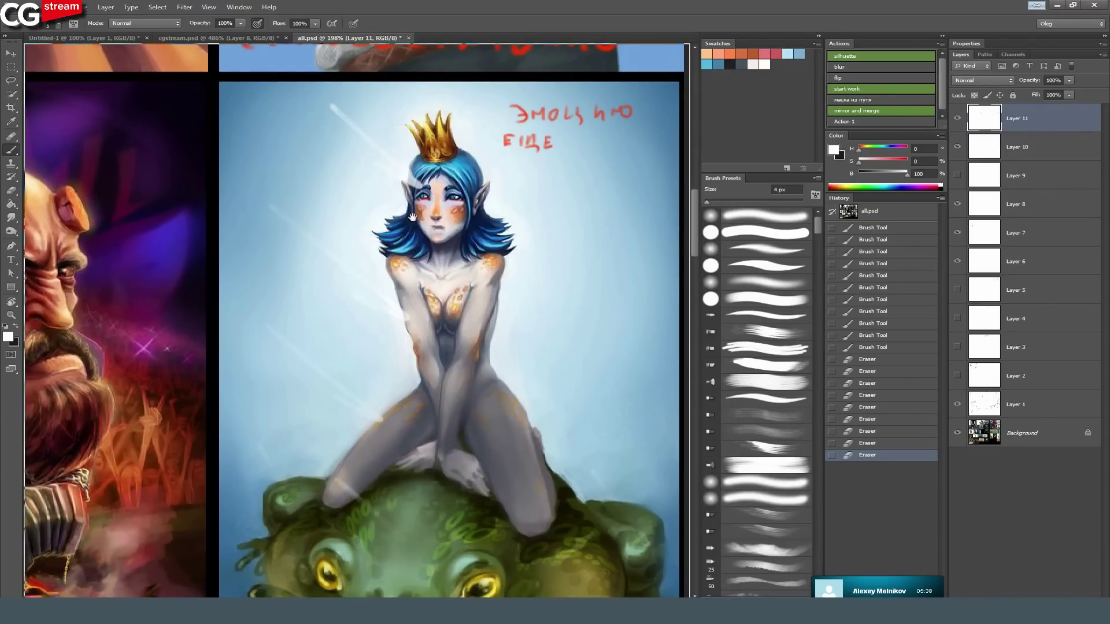
pyautogui.moveTo(412, 217); pyautogui.dragTo(388, 204)
pyautogui.moveTo(406, 416); pyautogui.dragTo(390, 359)
pyautogui.moveTo(386, 398); pyautogui.dragTo(403, 401)
pyautogui.moveTo(371, 476); pyautogui.dragTo(334, 411)
pyautogui.moveTo(293, 460)
pyautogui.mouseDown()
pyautogui.moveTo(344, 316)
pyautogui.moveTo(311, 349)
pyautogui.moveTo(317, 363)
pyautogui.mouseUp()
pyautogui.keyDown('alt'); pyautogui.click(349, 389); pyautogui.keyUp('alt')
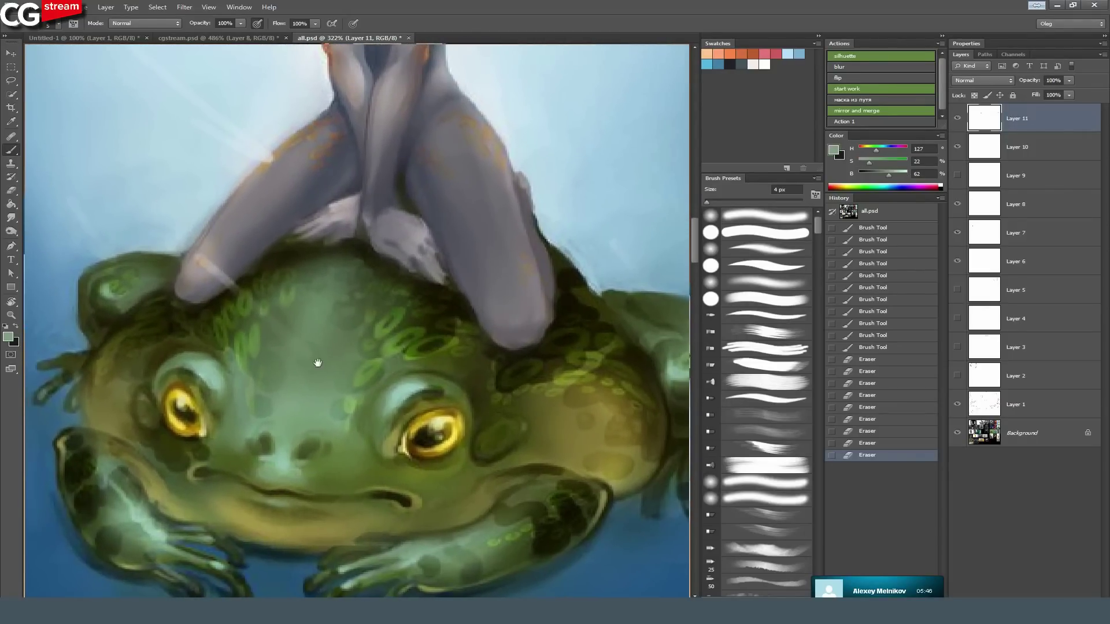
pyautogui.moveTo(297, 301); pyautogui.dragTo(314, 363)
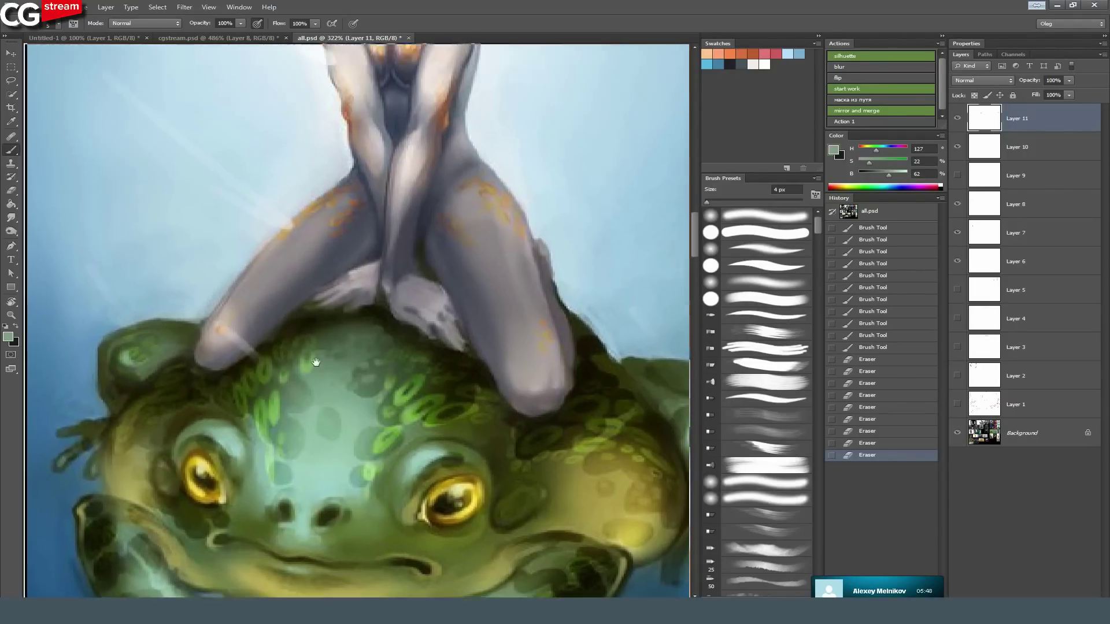
pyautogui.hotkey('ctrl', 'shift', 'alt', 'n')
pyautogui.scroll(-2, 340, 378)
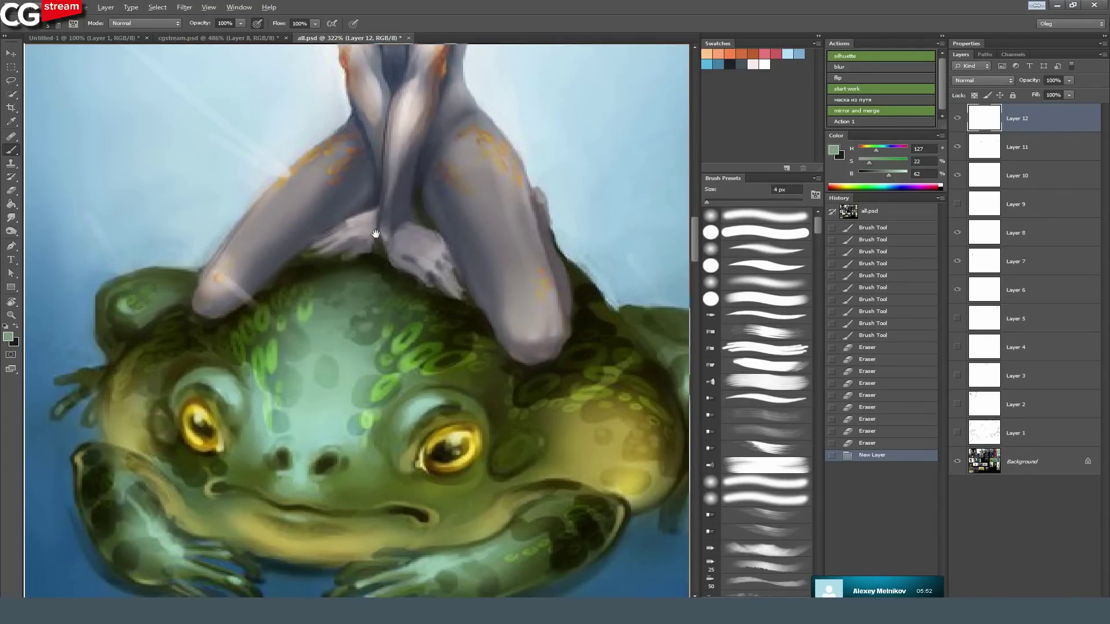
# Check the princess's legs and the frog, and turn the Layer 1 paint-over back on.
pyautogui.moveTo(394, 247); pyautogui.dragTo(332, 231)
pyautogui.moveTo(335, 156); pyautogui.dragTo(340, 230)
pyautogui.moveTo(337, 177); pyautogui.dragTo(344, 217)
pyautogui.click(957, 433)
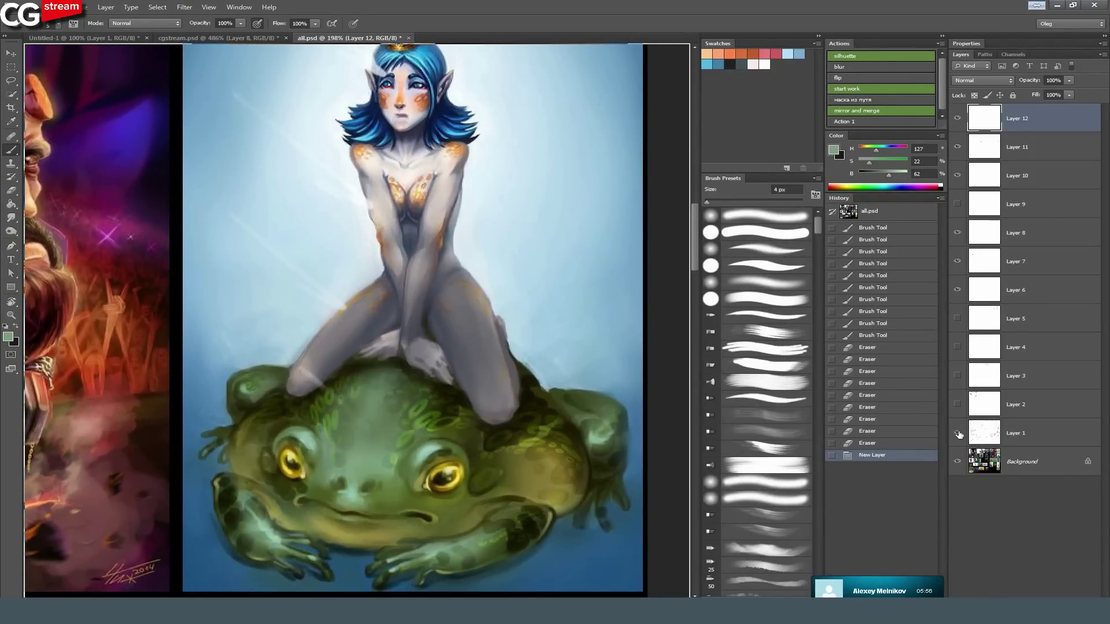
pyautogui.moveTo(401, 324); pyautogui.dragTo(407, 331)
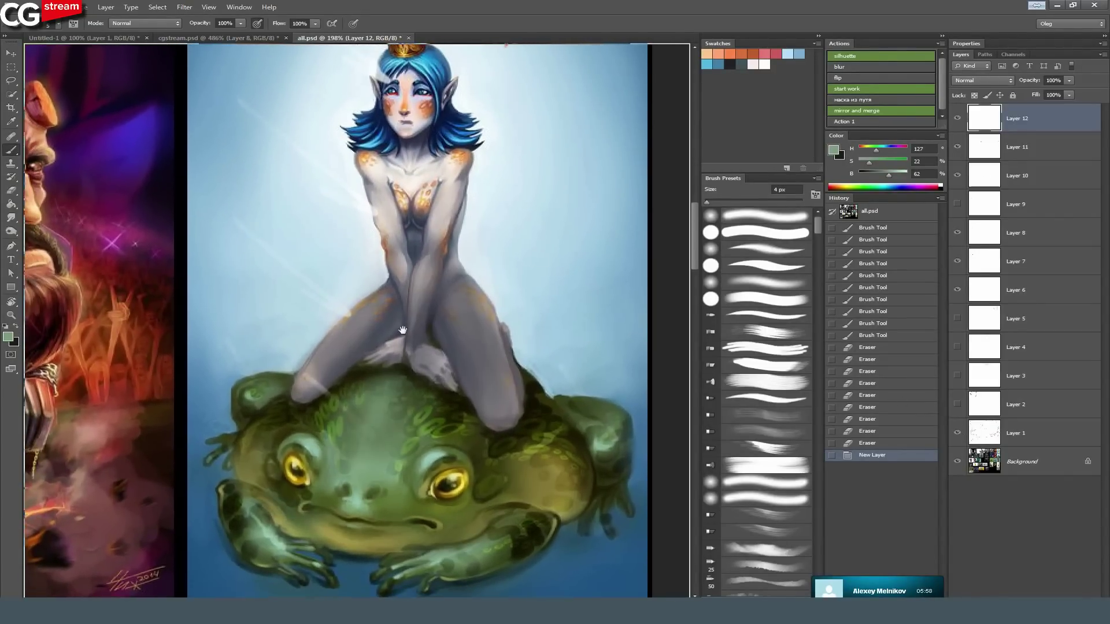
# Touch up the frog's snout and eyelid and the princess's knee with sampled colours, reducing the brush and ending on grey H 264, S 4, B 44.
pyautogui.keyDown('alt'); pyautogui.click(391, 451); pyautogui.keyUp('alt')
pyautogui.moveTo(391, 451); pyautogui.dragTo(429, 464)
pyautogui.moveTo(298, 436); pyautogui.dragTo(309, 445)
pyautogui.moveTo(309, 446); pyautogui.dragTo(304, 446)
pyautogui.keyDown('alt'); pyautogui.click(307, 416); pyautogui.keyUp('alt')
pyautogui.moveTo(312, 407); pyautogui.dragTo(311, 383)
pyautogui.press('[')
pyautogui.press('[')
pyautogui.press('[')
pyautogui.press('[')
pyautogui.press('[')
pyautogui.keyDown('alt'); pyautogui.click(324, 370); pyautogui.keyUp('alt')
pyautogui.keyDown('alt'); pyautogui.click(455, 306); pyautogui.keyUp('alt')
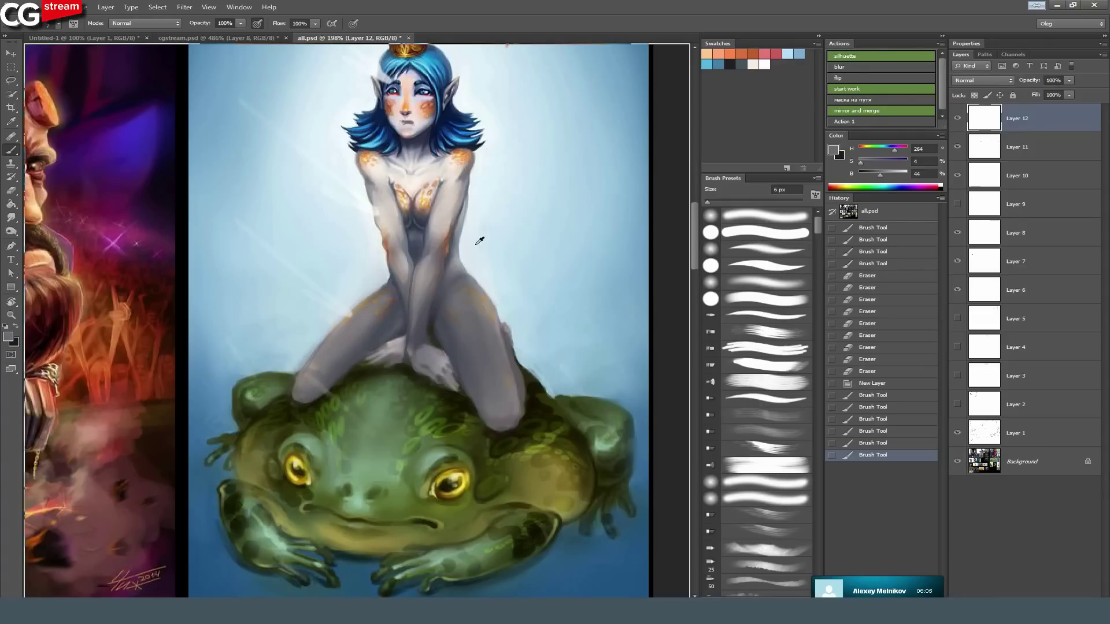
# Compare the frog princess artwork with and without Layer 12, leaving the layer visible.
pyautogui.click(958, 120)
pyautogui.click(958, 122)
pyautogui.moveTo(517, 163); pyautogui.dragTo(511, 164)
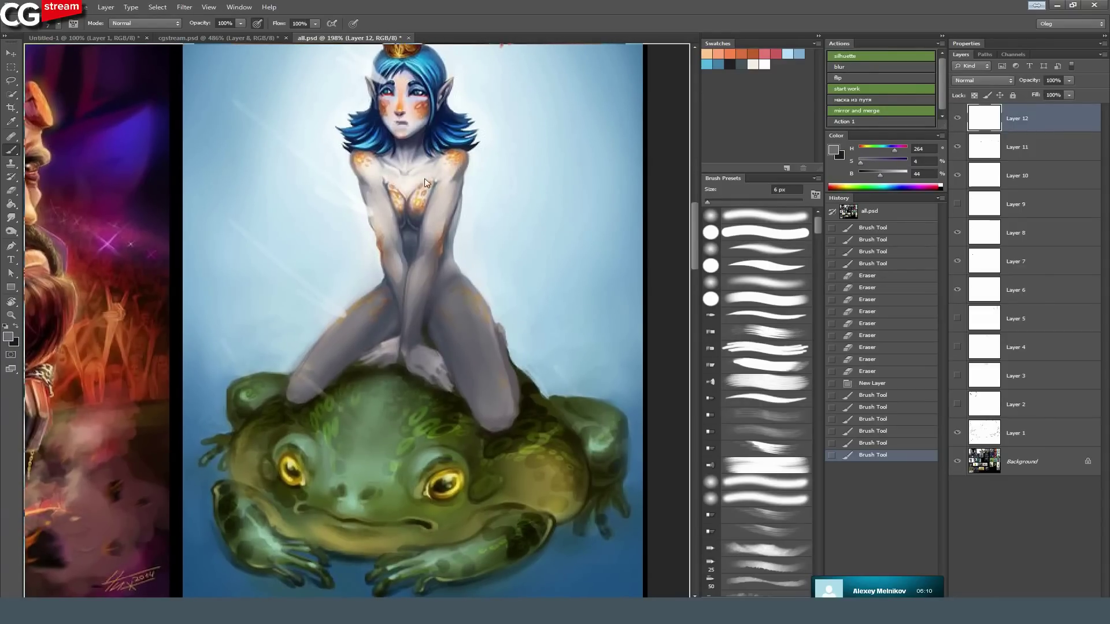
# Wash a light blue sampled from the background over the princess's face, hair and body with a 24 px brush.
pyautogui.moveTo(350, 102); pyautogui.dragTo(373, 167)
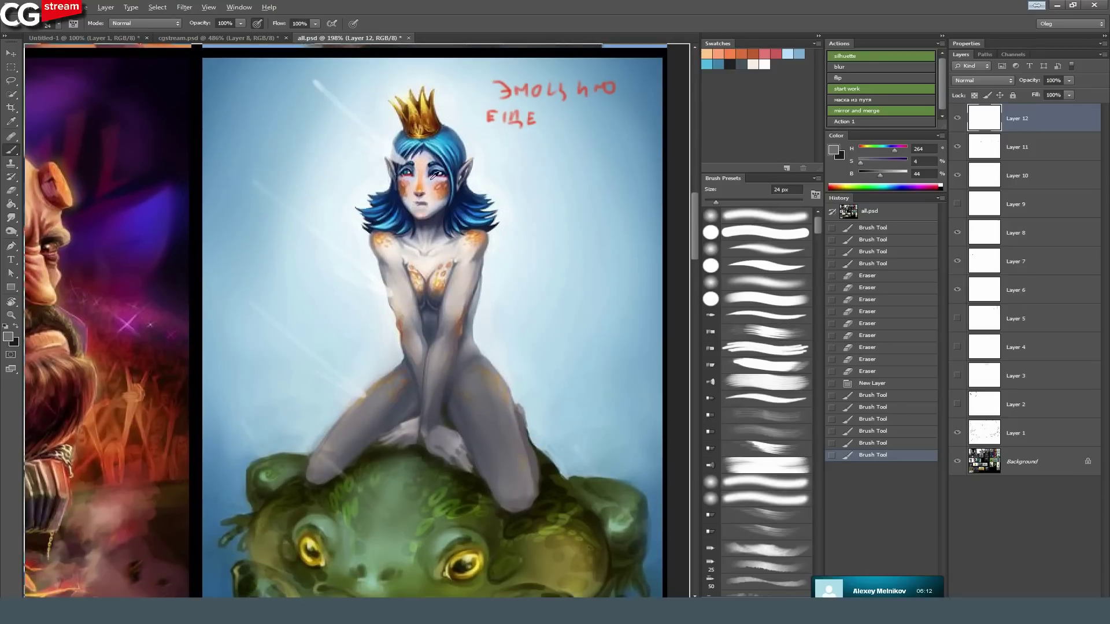
pyautogui.keyDown('alt'); pyautogui.click(375, 109); pyautogui.keyUp('alt')
pyautogui.moveTo(357, 81)
pyautogui.mouseDown()
pyautogui.moveTo(428, 169)
pyautogui.moveTo(430, 203)
pyautogui.moveTo(413, 196)
pyautogui.moveTo(439, 211)
pyautogui.mouseUp()
pyautogui.moveTo(438, 139)
pyautogui.mouseDown()
pyautogui.moveTo(424, 187)
pyautogui.moveTo(438, 197)
pyautogui.mouseUp()
pyautogui.moveTo(475, 230)
pyautogui.mouseDown()
pyautogui.moveTo(446, 254)
pyautogui.moveTo(451, 301)
pyautogui.mouseUp()
pyautogui.moveTo(417, 240)
pyautogui.mouseDown()
pyautogui.moveTo(380, 237)
pyautogui.moveTo(381, 274)
pyautogui.mouseUp()
pyautogui.moveTo(473, 470); pyautogui.dragTo(454, 351)
# Glaze the princess's lower legs with sampled blue H 205, S 49, B 67 and brush two broad diagonal rays beside her head.
pyautogui.keyDown('alt'); pyautogui.click(626, 359); pyautogui.keyUp('alt')
pyautogui.moveTo(491, 318)
pyautogui.mouseDown()
pyautogui.moveTo(487, 367)
pyautogui.moveTo(465, 336)
pyautogui.mouseUp()
pyautogui.moveTo(331, 325)
pyautogui.mouseDown()
pyautogui.moveTo(316, 315)
pyautogui.moveTo(355, 307)
pyautogui.mouseUp()
pyautogui.moveTo(321, 179); pyautogui.dragTo(325, 260)
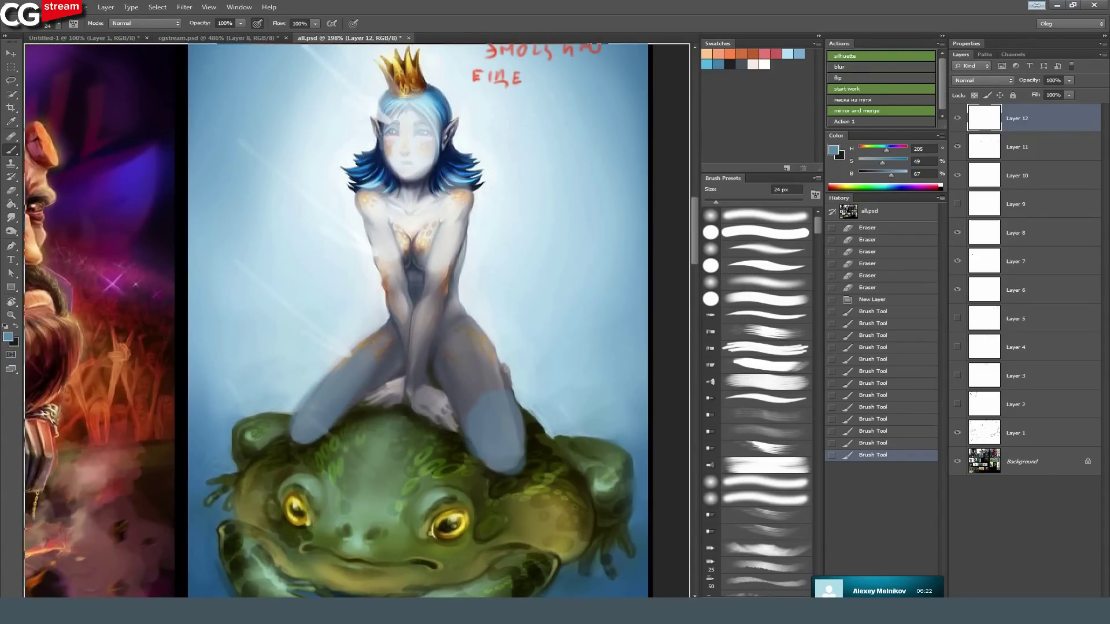
pyautogui.moveTo(380, 354); pyautogui.dragTo(338, 404)
pyautogui.moveTo(486, 370); pyautogui.dragTo(468, 407)
pyautogui.moveTo(289, 90); pyautogui.dragTo(364, 165)
pyautogui.moveTo(324, 75); pyautogui.dragTo(376, 149)
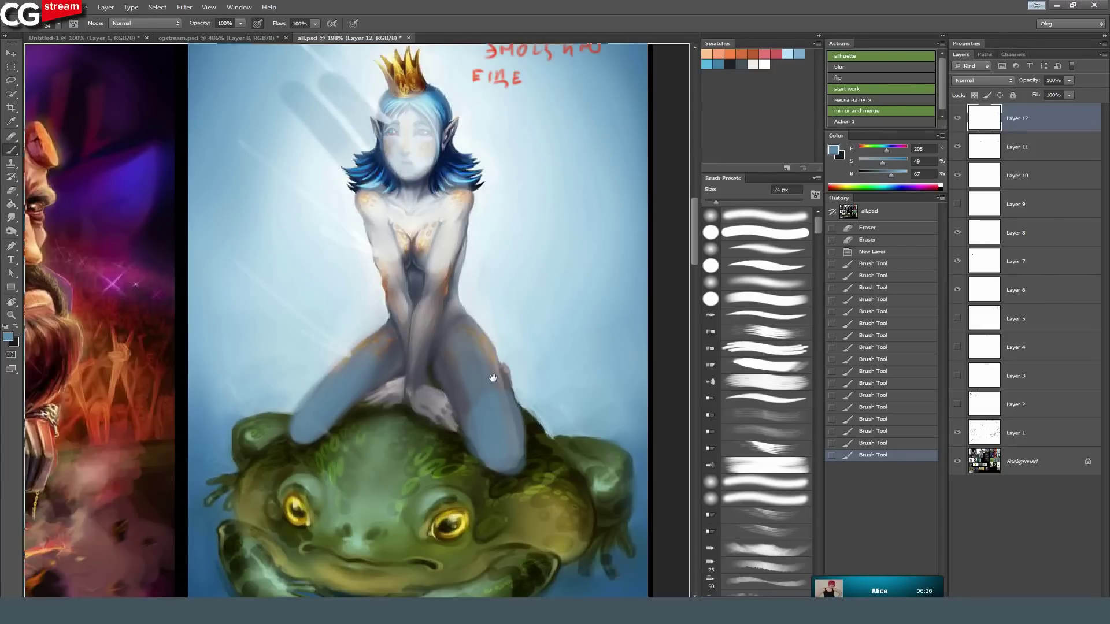
# Erase the haze from the princess's face and legs and the two broad rays beside her head with a 91 px Eraser.
pyautogui.moveTo(492, 378); pyautogui.dragTo(496, 368)
pyautogui.click(10, 190)
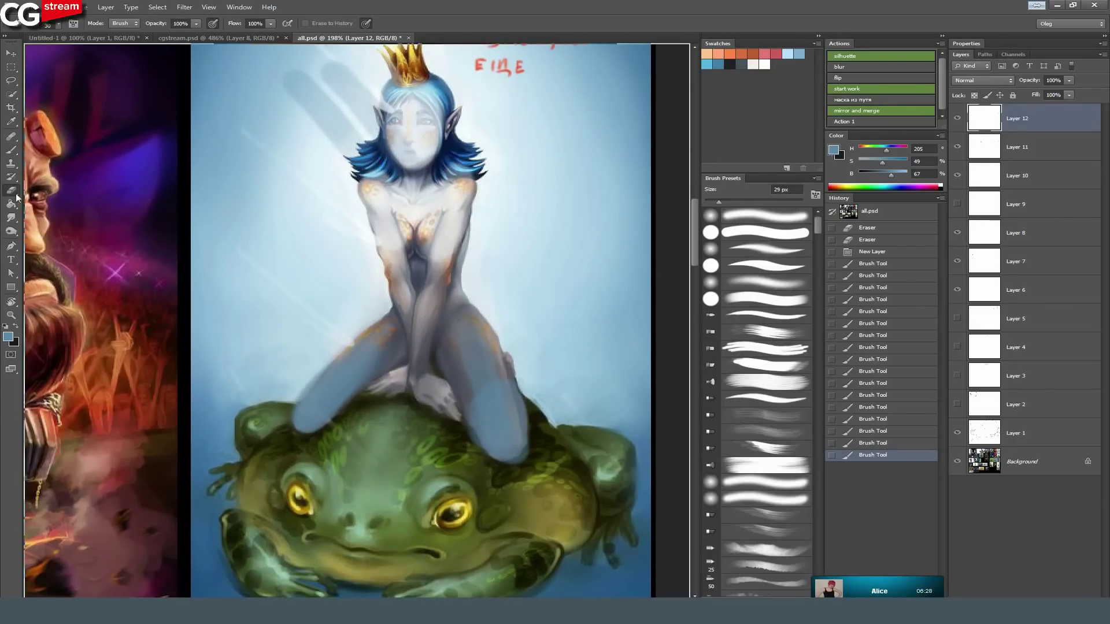
pyautogui.moveTo(396, 125)
pyautogui.mouseDown()
pyautogui.moveTo(452, 173)
pyautogui.moveTo(432, 236)
pyautogui.moveTo(358, 376)
pyautogui.moveTo(278, 388)
pyautogui.mouseUp()
pyautogui.keyDown('alt'); pyautogui.rightClick(418, 197); pyautogui.keyUp('alt')
pyautogui.moveTo(354, 152)
pyautogui.mouseDown()
pyautogui.moveTo(335, 108)
pyautogui.moveTo(369, 223)
pyautogui.mouseUp()
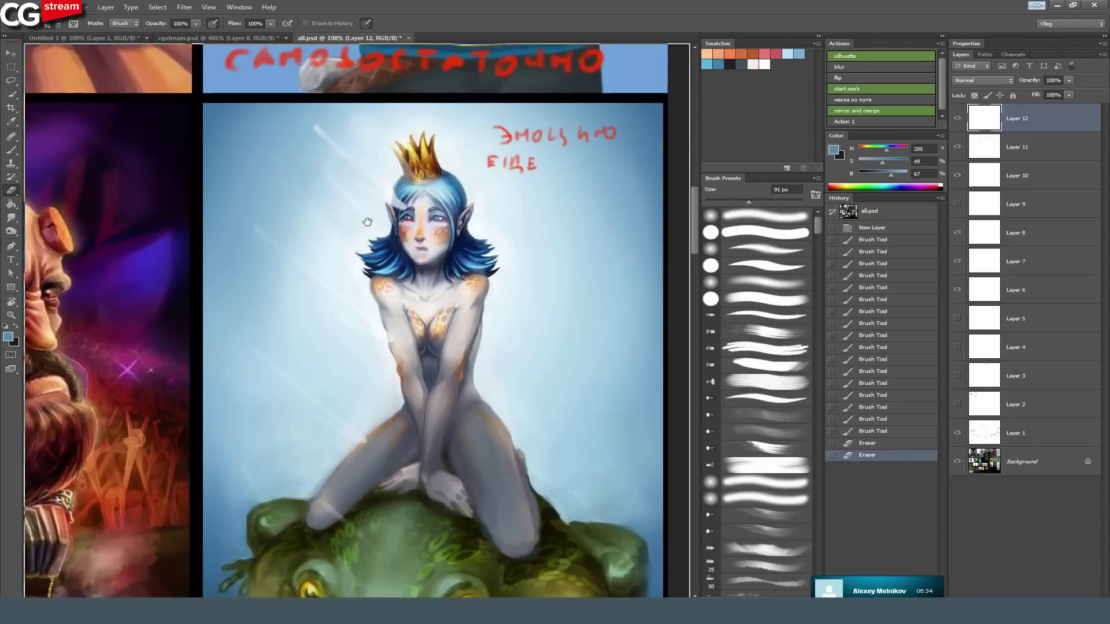
pyautogui.moveTo(378, 171); pyautogui.dragTo(400, 172)
pyautogui.moveTo(374, 379); pyautogui.dragTo(385, 258)
pyautogui.scroll(-2, 385, 258)
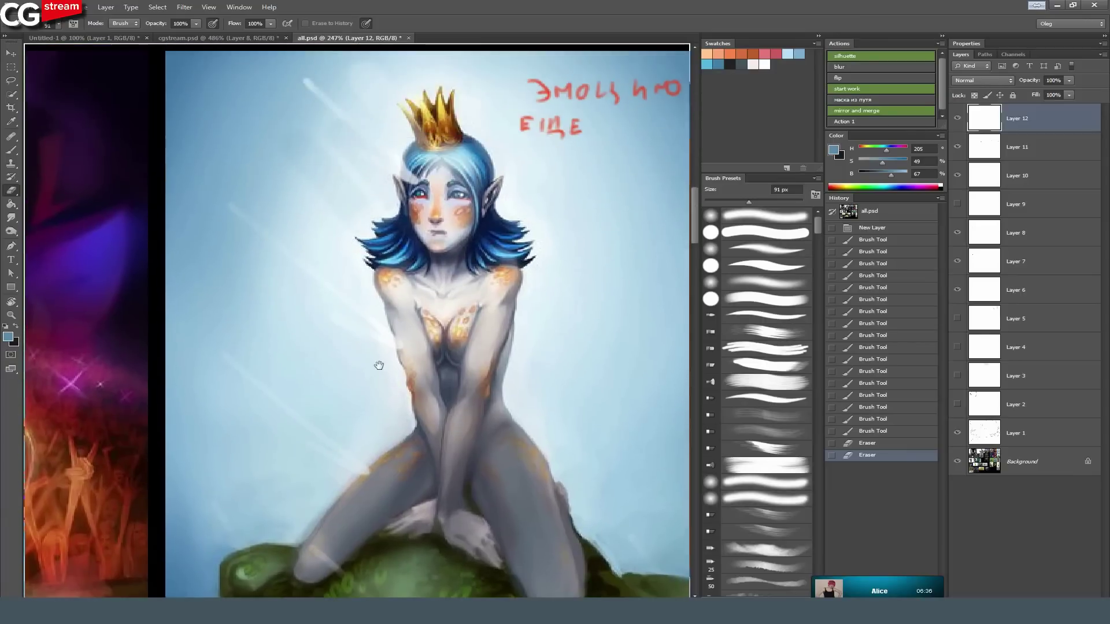
# Refine the area around the princess's eyes with a 1 px brush in sampled dark violet-blue H 245, S 28, B 32.
pyautogui.scroll(5, 386, 255)
pyautogui.click(11, 150)
pyautogui.moveTo(425, 286)
pyautogui.mouseDown()
pyautogui.moveTo(401, 289)
pyautogui.moveTo(446, 288)
pyautogui.moveTo(417, 286)
pyautogui.moveTo(430, 265)
pyautogui.mouseUp()
pyautogui.keyDown('alt'); pyautogui.click(471, 321); pyautogui.keyUp('alt')
pyautogui.moveTo(494, 226)
pyautogui.mouseDown()
pyautogui.moveTo(451, 223)
pyautogui.moveTo(467, 223)
pyautogui.mouseUp()
pyautogui.moveTo(372, 223); pyautogui.dragTo(403, 225)
pyautogui.moveTo(386, 223); pyautogui.dragTo(406, 224)
# Soften the frog's front leg with a 12 px brush in sampled green H 141, S 27, B 58.
pyautogui.moveTo(509, 266)
pyautogui.mouseDown()
pyautogui.moveTo(410, 405)
pyautogui.moveTo(361, 439)
pyautogui.moveTo(404, 435)
pyautogui.mouseUp()
pyautogui.moveTo(404, 435)
pyautogui.mouseDown()
pyautogui.moveTo(428, 260)
pyautogui.moveTo(410, 212)
pyautogui.moveTo(463, 477)
pyautogui.moveTo(388, 353)
pyautogui.mouseUp()
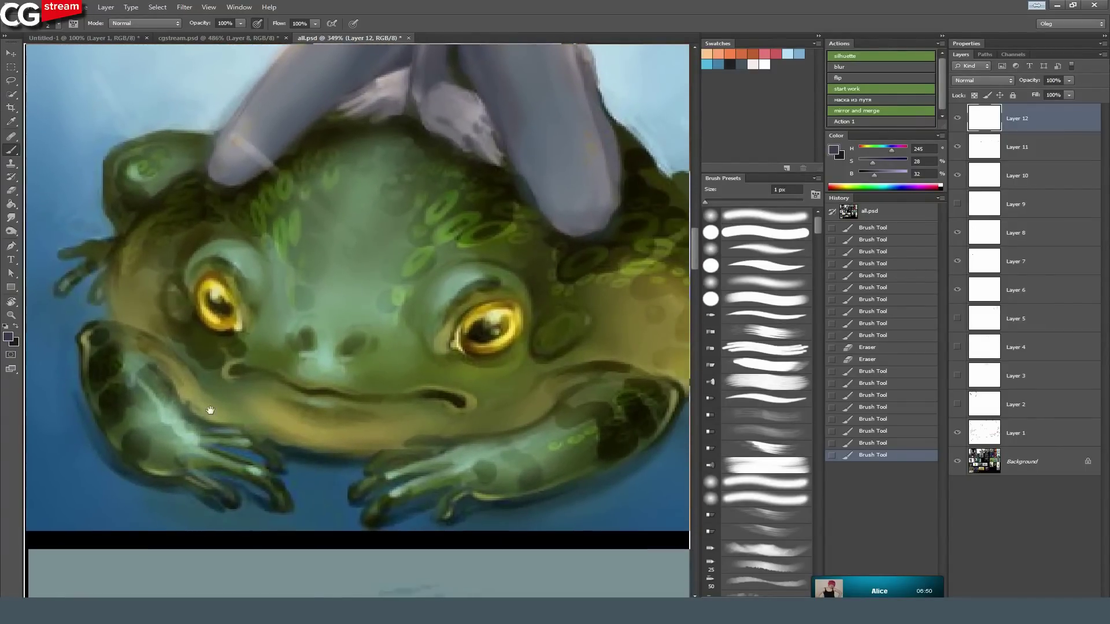
pyautogui.keyDown('alt'); pyautogui.click(168, 432); pyautogui.keyUp('alt')
pyautogui.moveTo(158, 416); pyautogui.dragTo(202, 436)
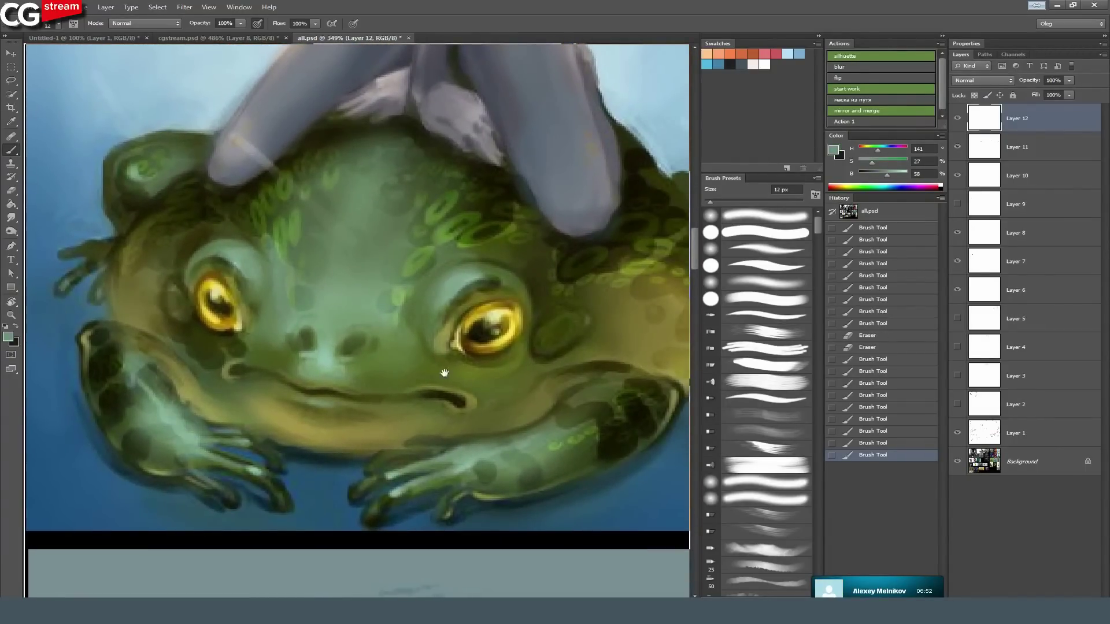
pyautogui.moveTo(507, 330); pyautogui.dragTo(453, 326)
pyautogui.scroll(-5, 452, 326)
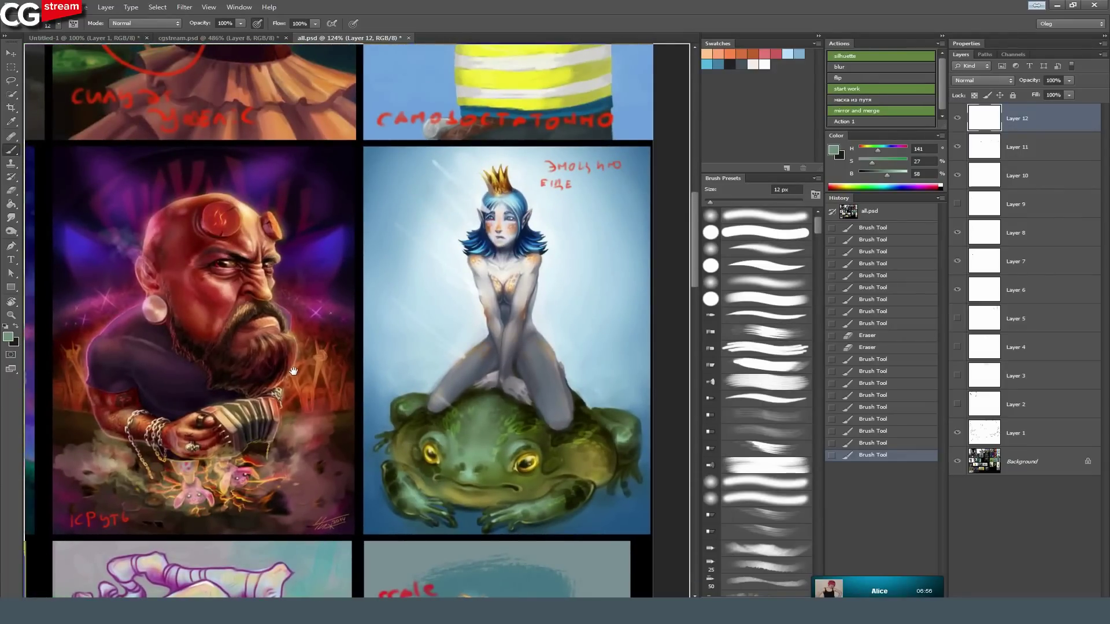
pyautogui.moveTo(499, 168); pyautogui.dragTo(504, 202)
pyautogui.moveTo(471, 281); pyautogui.dragTo(416, 238)
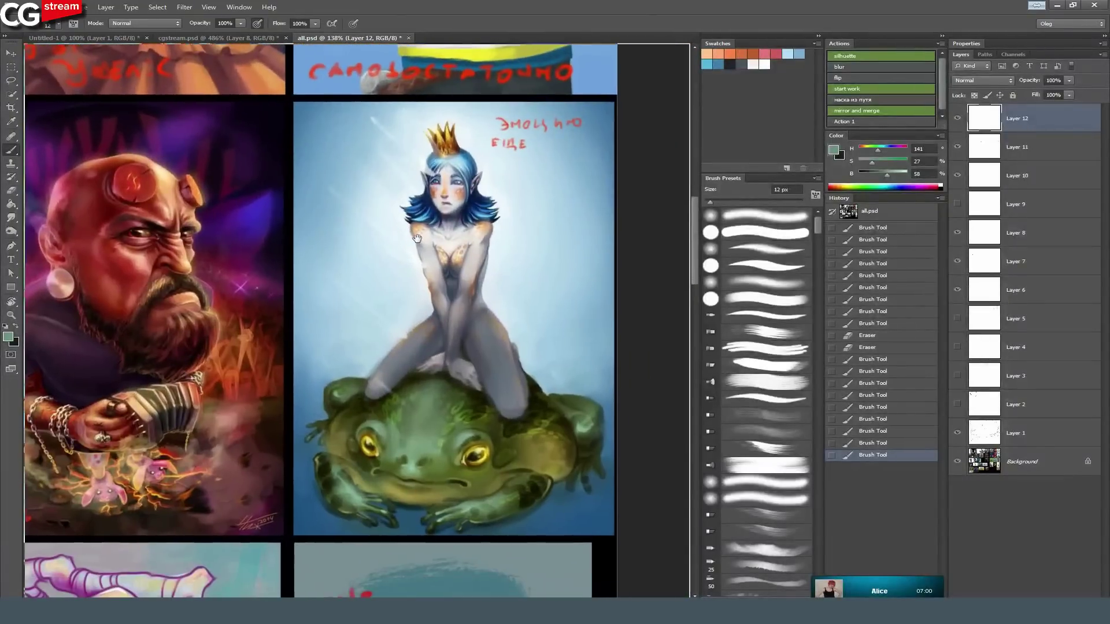
# Sketch a wavy dark frame around the edges of the frog princess artwork, starting with a blue sampled from its background.
pyautogui.keyDown('alt'); pyautogui.click(297, 116); pyautogui.keyUp('alt')
pyautogui.moveTo(343, 108)
pyautogui.mouseDown()
pyautogui.moveTo(322, 151)
pyautogui.moveTo(335, 159)
pyautogui.moveTo(330, 184)
pyautogui.moveTo(344, 188)
pyautogui.moveTo(313, 198)
pyautogui.mouseUp()
pyautogui.moveTo(322, 198)
pyautogui.mouseDown()
pyautogui.moveTo(300, 226)
pyautogui.moveTo(300, 393)
pyautogui.moveTo(310, 526)
pyautogui.moveTo(335, 532)
pyautogui.mouseUp()
pyautogui.moveTo(537, 103)
pyautogui.mouseDown()
pyautogui.moveTo(602, 157)
pyautogui.moveTo(618, 342)
pyautogui.moveTo(602, 512)
pyautogui.moveTo(555, 537)
pyautogui.moveTo(557, 547)
pyautogui.mouseUp()
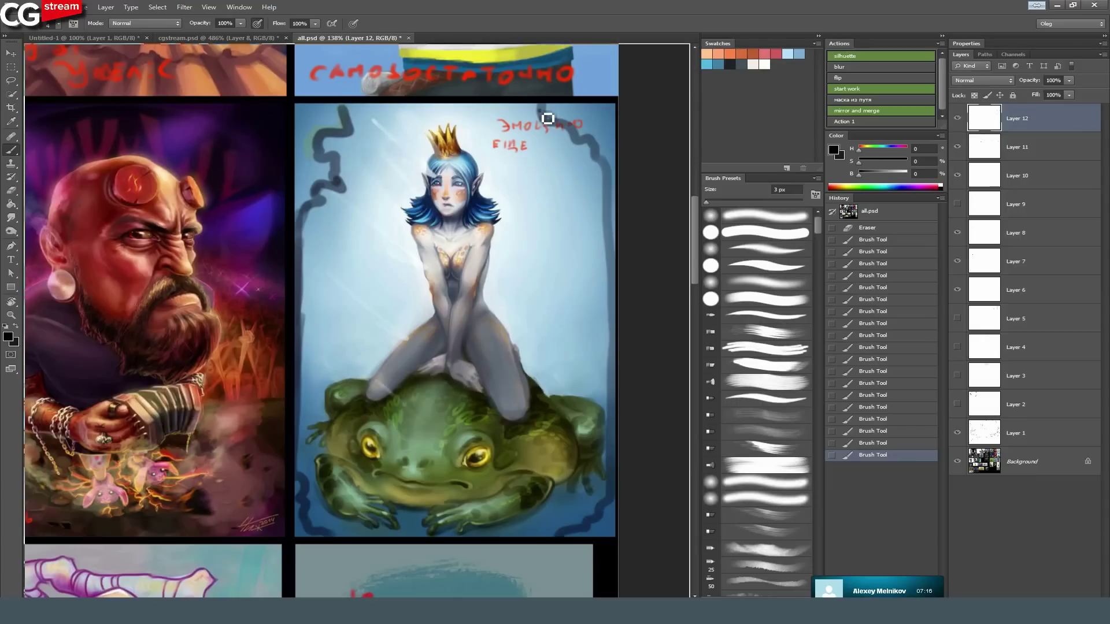
pyautogui.click(343, 113)
pyautogui.moveTo(344, 112); pyautogui.dragTo(558, 112)
# Examine the artwork of the red-haired girl in glasses, including the red notes and the circled whistle on her coat.
pyautogui.moveTo(191, 464); pyautogui.dragTo(233, 195)
pyautogui.moveTo(348, 394); pyautogui.dragTo(286, 219)
pyautogui.scroll(2, 362, 293)
pyautogui.moveTo(405, 323); pyautogui.dragTo(390, 292)
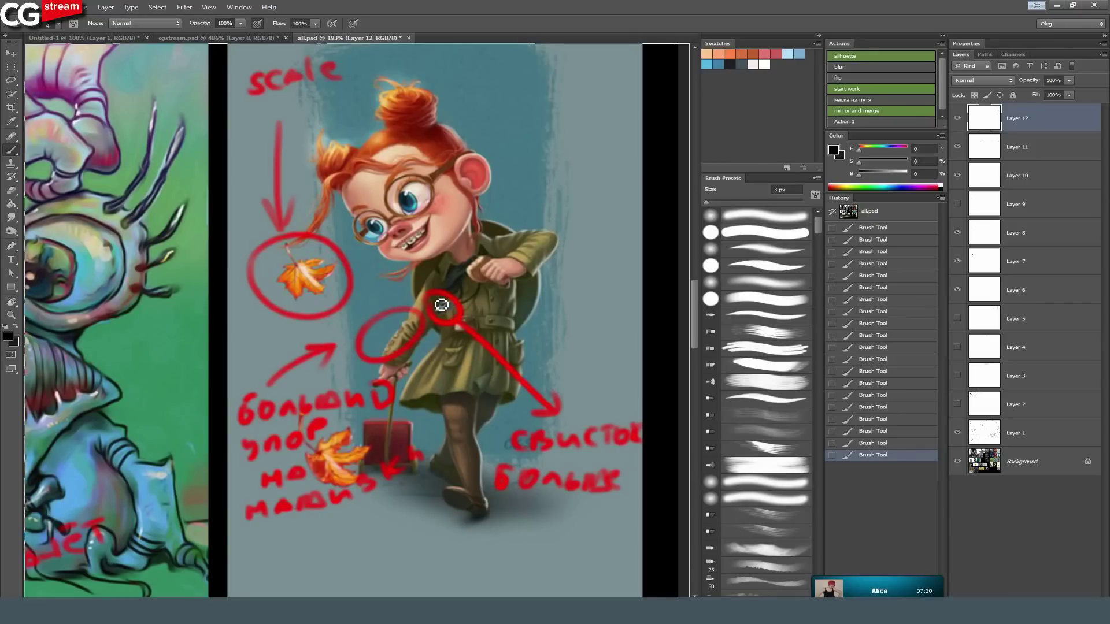
pyautogui.keyDown('alt'); pyautogui.click(465, 313); pyautogui.keyUp('alt')
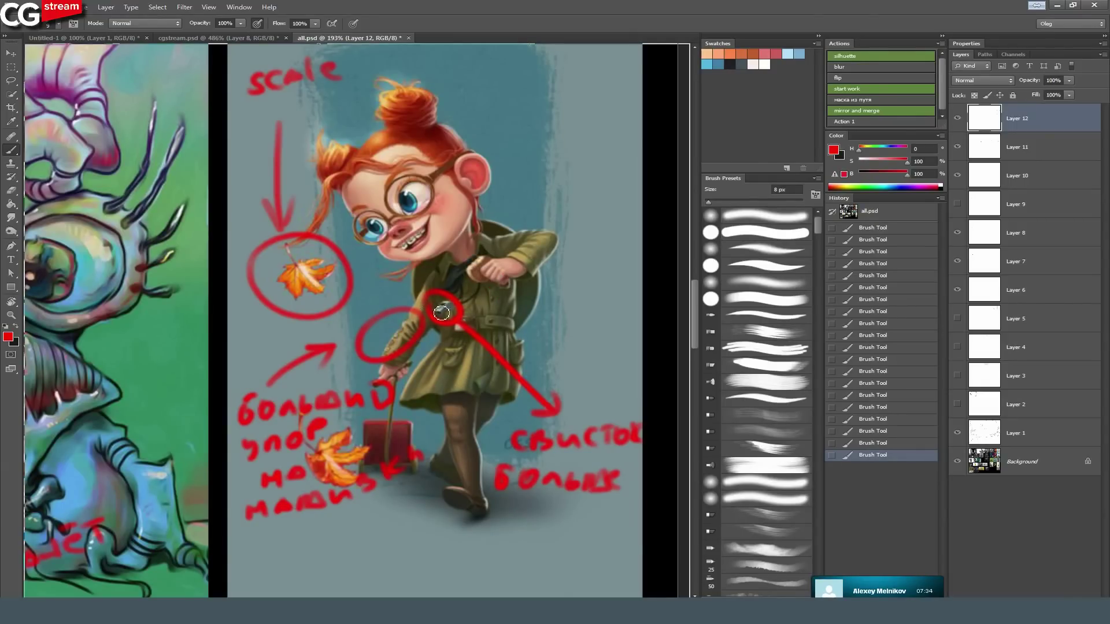
pyautogui.moveTo(423, 237); pyautogui.dragTo(408, 282)
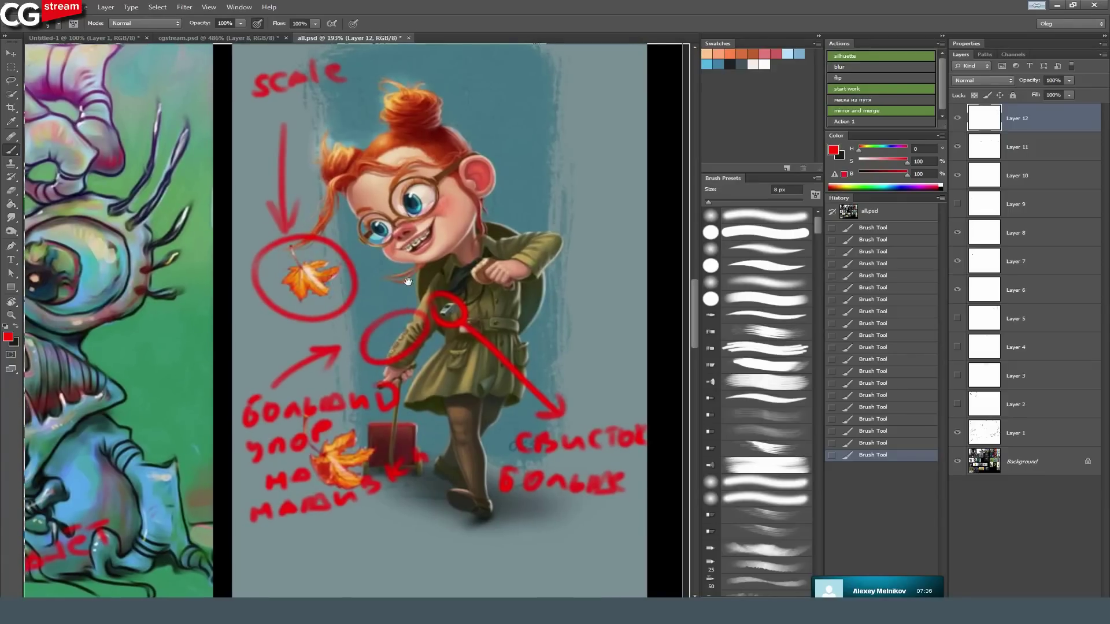
pyautogui.scroll(4, 426, 281)
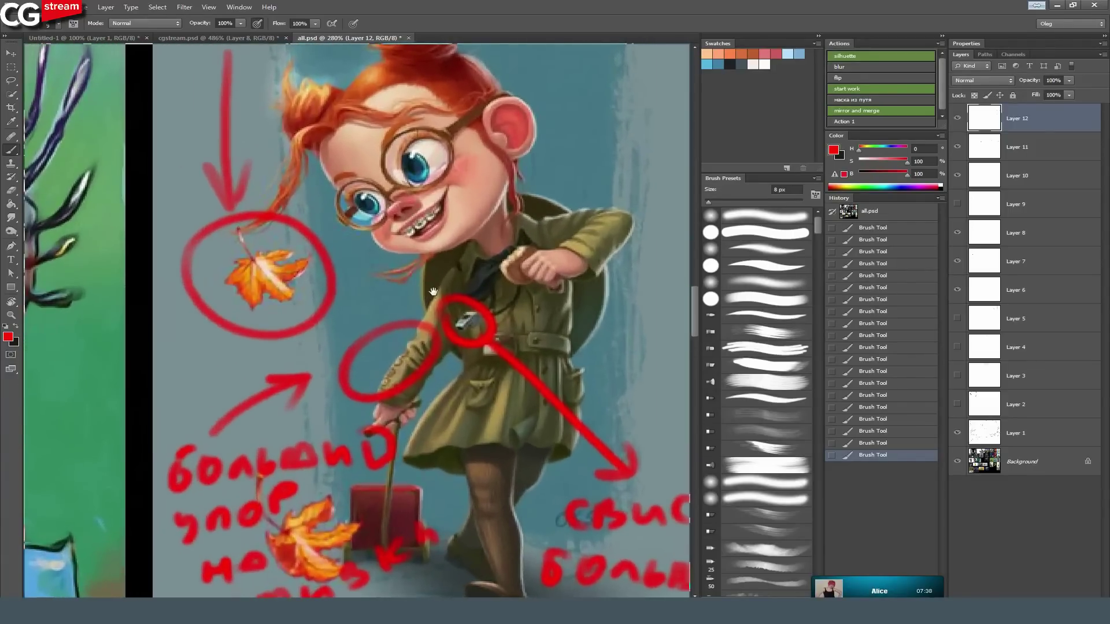
pyautogui.moveTo(457, 237); pyautogui.dragTo(377, 296)
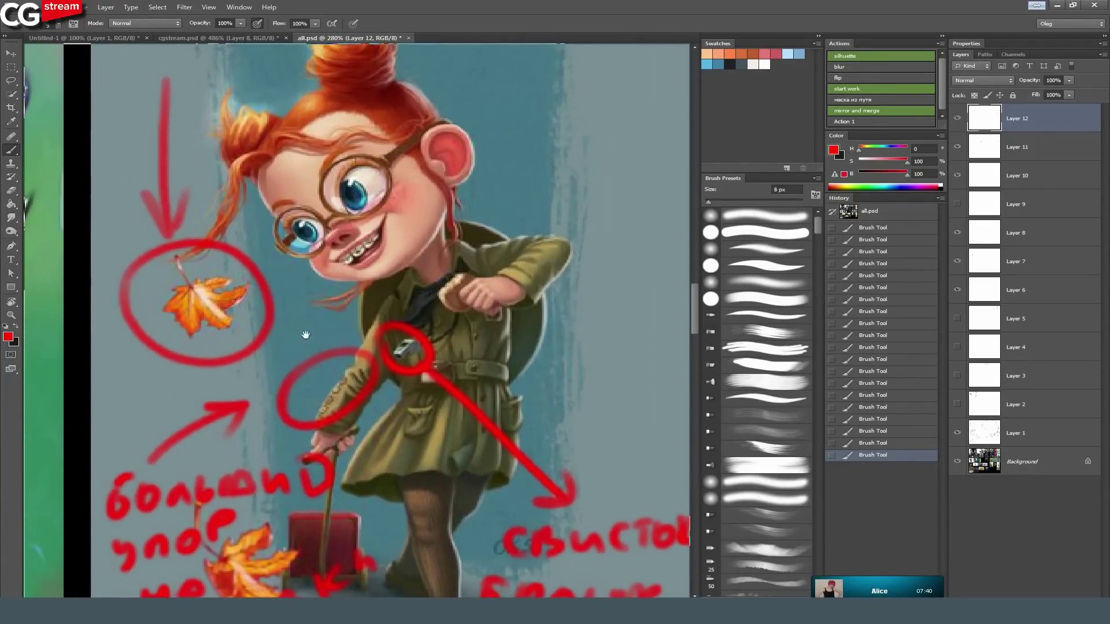
pyautogui.moveTo(305, 334); pyautogui.dragTo(301, 321)
# Paint over the whistle on the girl's coat with light greys H 49, S 17, B 76 and H 52, S 16, B 76.
pyautogui.keyDown('alt'); pyautogui.click(397, 331); pyautogui.keyUp('alt')
pyautogui.rightClick(397, 329)
pyautogui.click(392, 327)
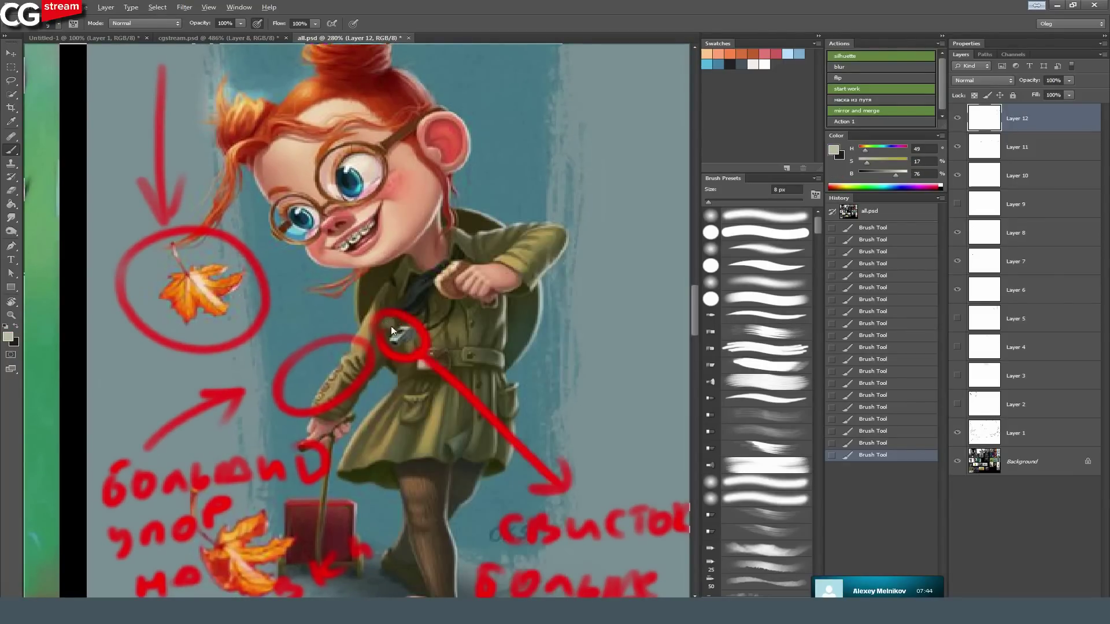
pyautogui.keyDown('alt'); pyautogui.click(408, 328); pyautogui.keyUp('alt')
pyautogui.moveTo(391, 331); pyautogui.dragTo(397, 334)
pyautogui.keyDown('alt'); pyautogui.click(409, 330); pyautogui.keyUp('alt')
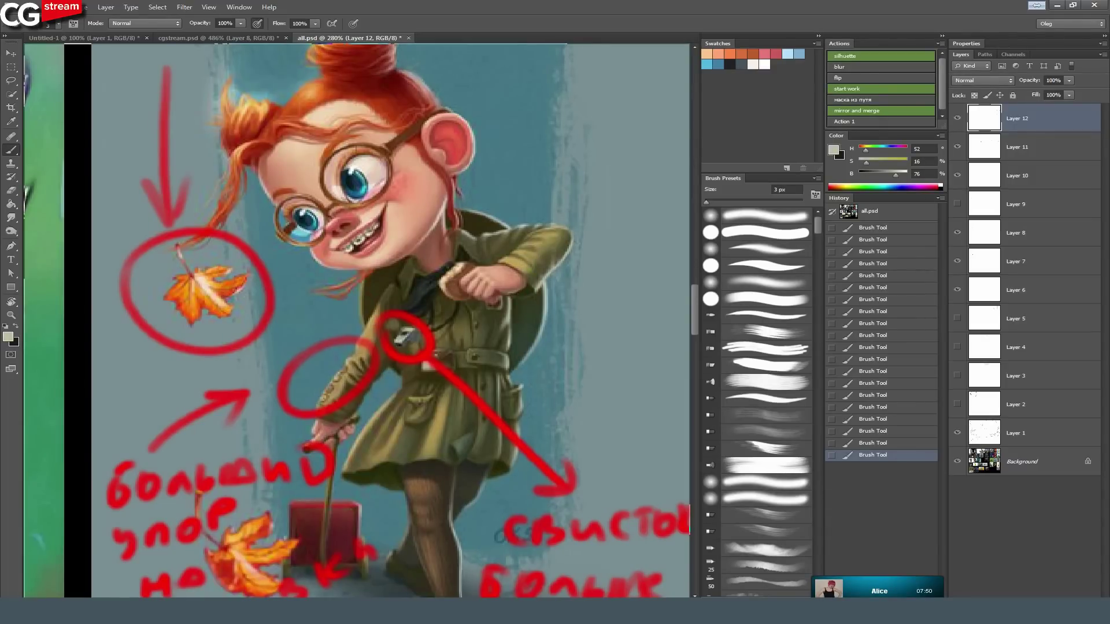
# Touch up the coat whistle with sampled dark olive H 47, S 70, B 18 and light grey H 51, S 17, B 76, and hide Layer 1.
pyautogui.moveTo(435, 274)
pyautogui.mouseDown()
pyautogui.moveTo(391, 270)
pyautogui.moveTo(432, 263)
pyautogui.mouseUp()
pyautogui.scroll(1, 433, 263)
pyautogui.scroll(1, 426, 273)
pyautogui.keyDown('alt'); pyautogui.click(423, 299); pyautogui.keyUp('alt')
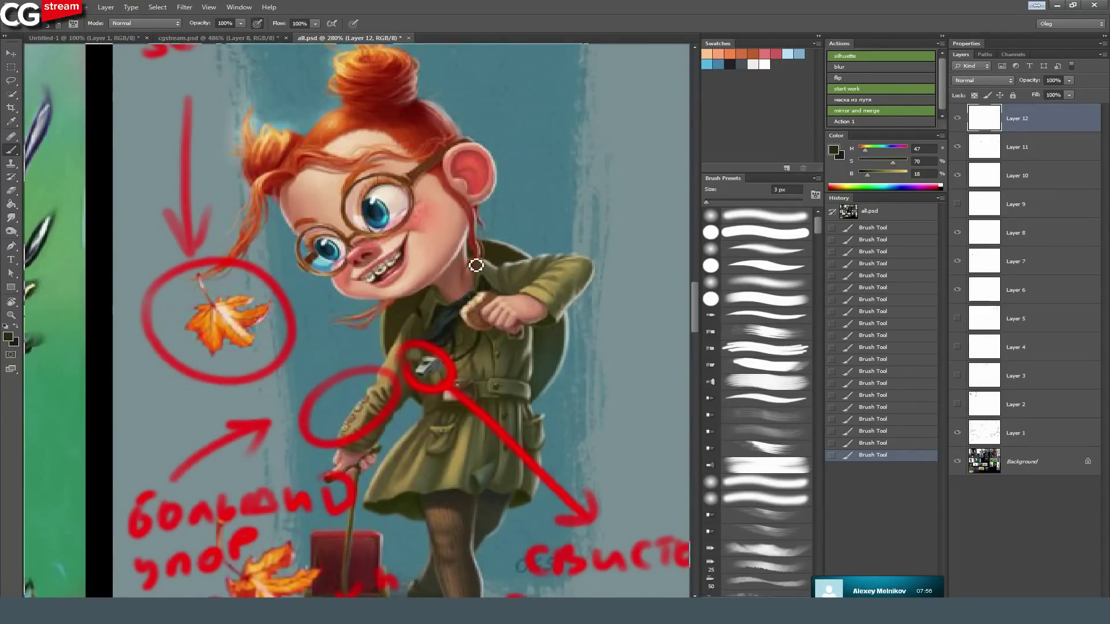
pyautogui.moveTo(476, 247); pyautogui.dragTo(476, 259)
pyautogui.moveTo(396, 367); pyautogui.dragTo(398, 366)
pyautogui.keyDown('alt'); pyautogui.click(434, 358); pyautogui.keyUp('alt')
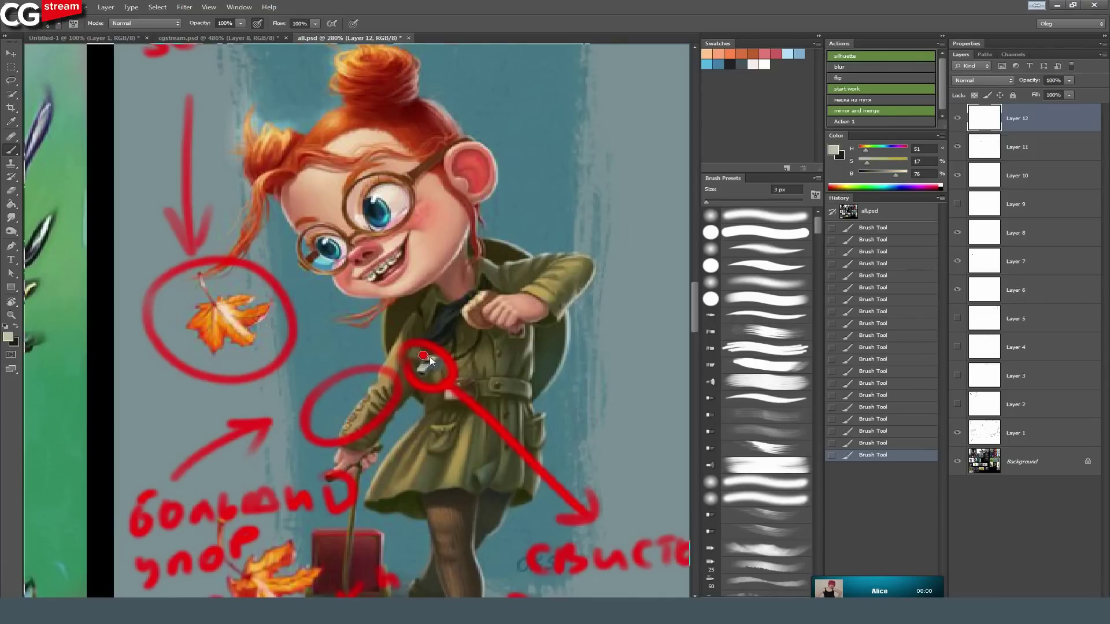
pyautogui.click(957, 432)
pyautogui.keyDown('alt'); pyautogui.click(431, 356); pyautogui.keyUp('alt')
pyautogui.moveTo(420, 353); pyautogui.dragTo(438, 361)
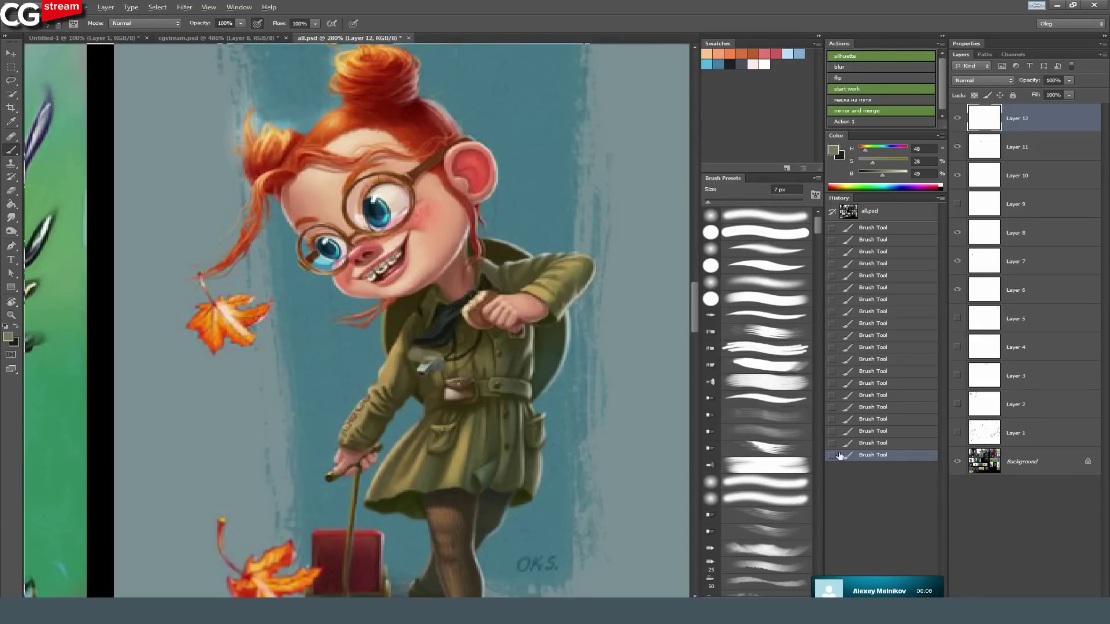
pyautogui.click(872, 445)
# Outline the whistle on the Background layer with the Lasso and copy it onto a new layer.
pyautogui.click(1019, 463)
pyautogui.click(11, 80)
pyautogui.moveTo(412, 344); pyautogui.dragTo(444, 358)
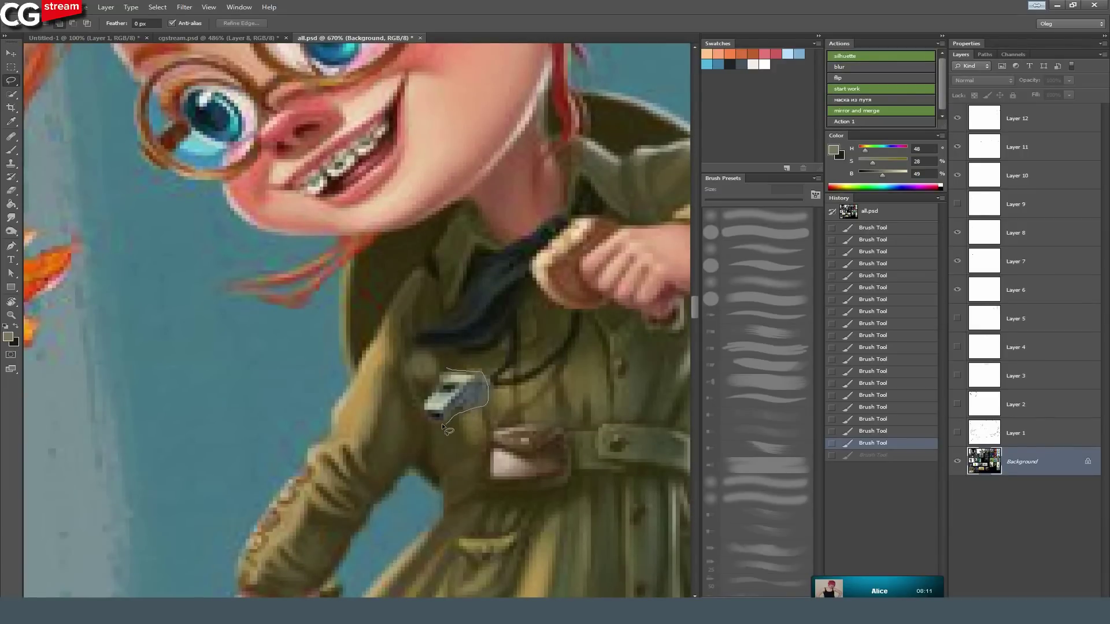
pyautogui.moveTo(450, 365); pyautogui.dragTo(452, 368)
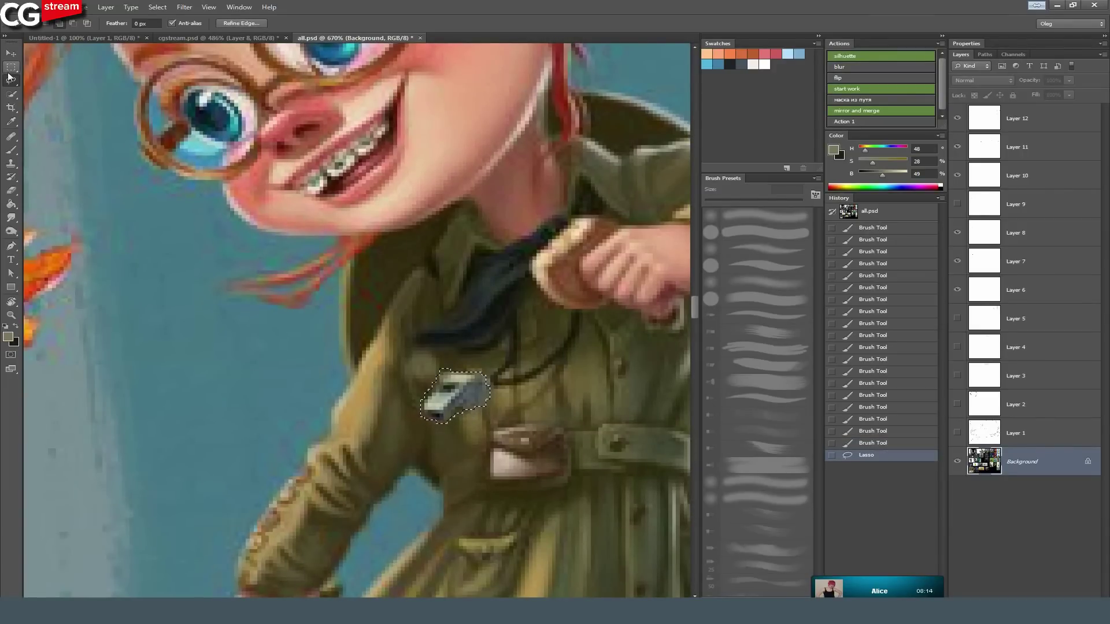
pyautogui.click(81, 7)
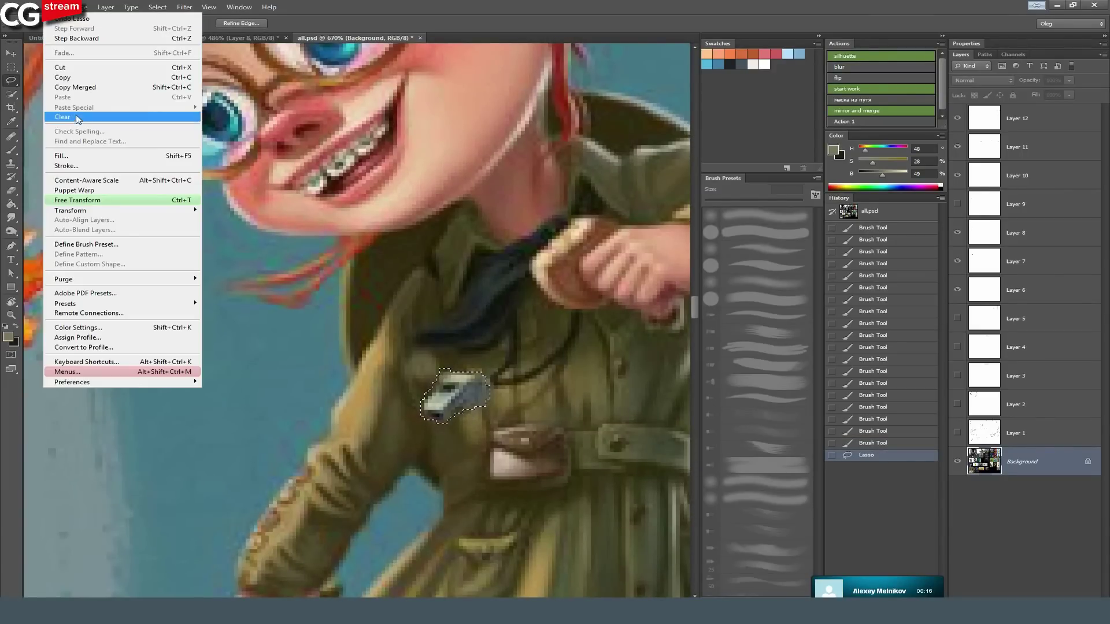
pyautogui.click(55, 7)
pyautogui.click(74, 98)
# Enlarge the copied whistle to about 300% width and 267% height and place it on the girl's chest.
pyautogui.click(7, 53)
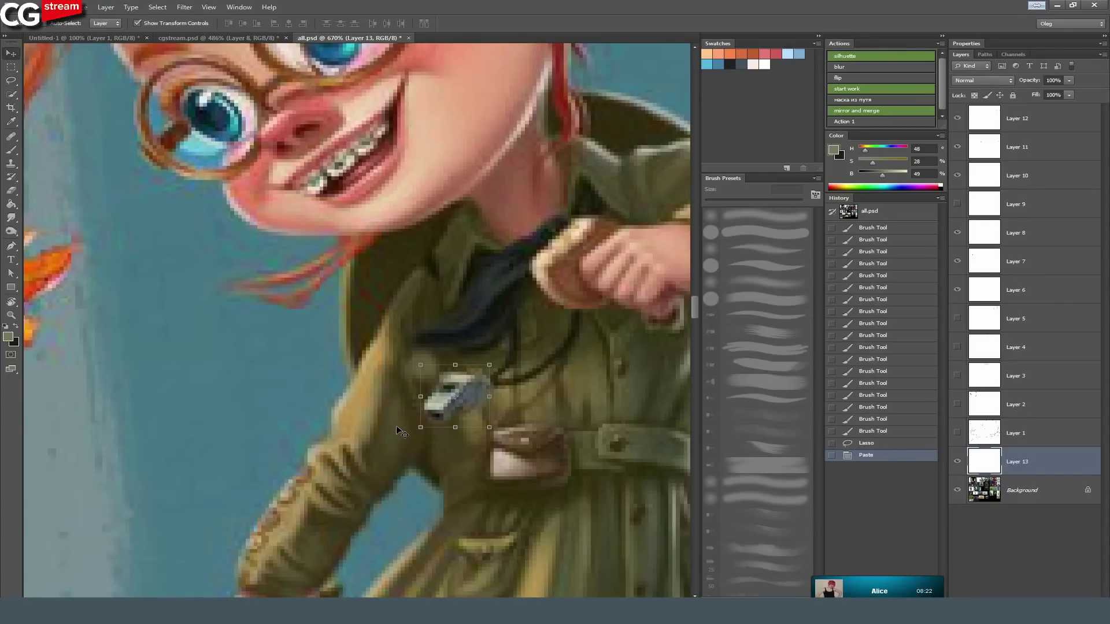
pyautogui.moveTo(420, 428); pyautogui.dragTo(293, 543)
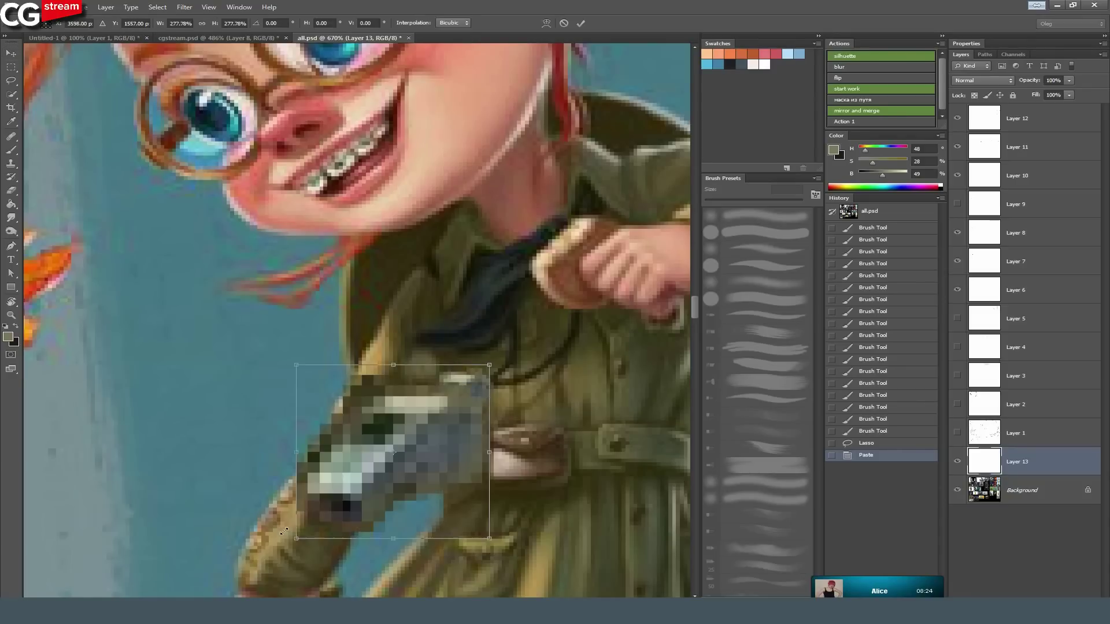
pyautogui.moveTo(407, 455); pyautogui.dragTo(473, 388)
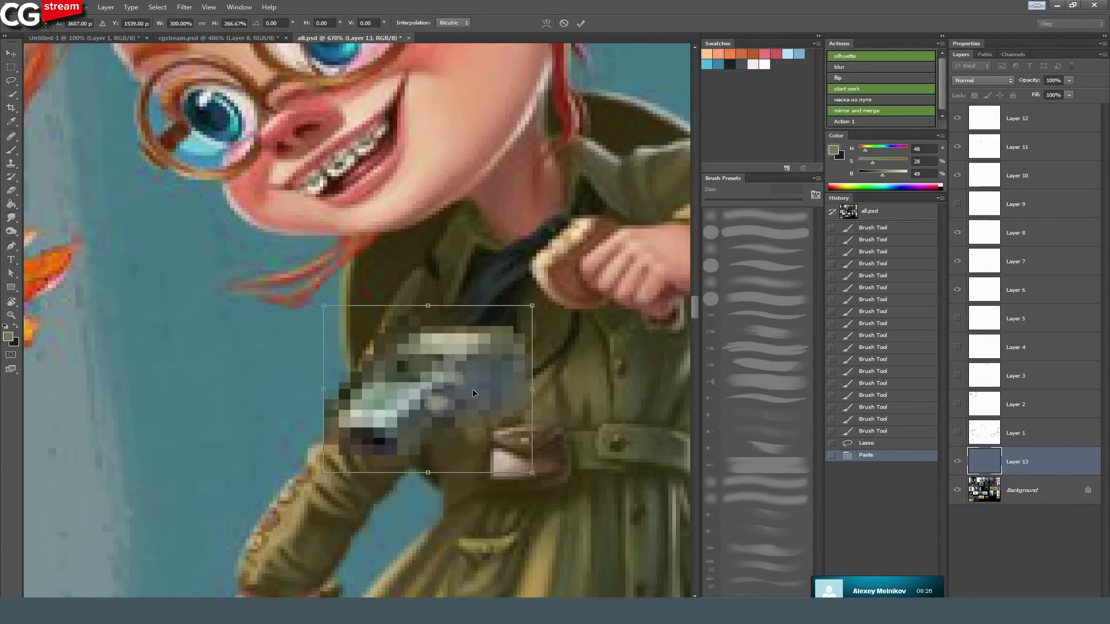
pyautogui.click(581, 23)
# Rotate the enlarged whistle by about -23.5° so it hangs more steeply on the coat.
pyautogui.scroll(-5, 520, 280)
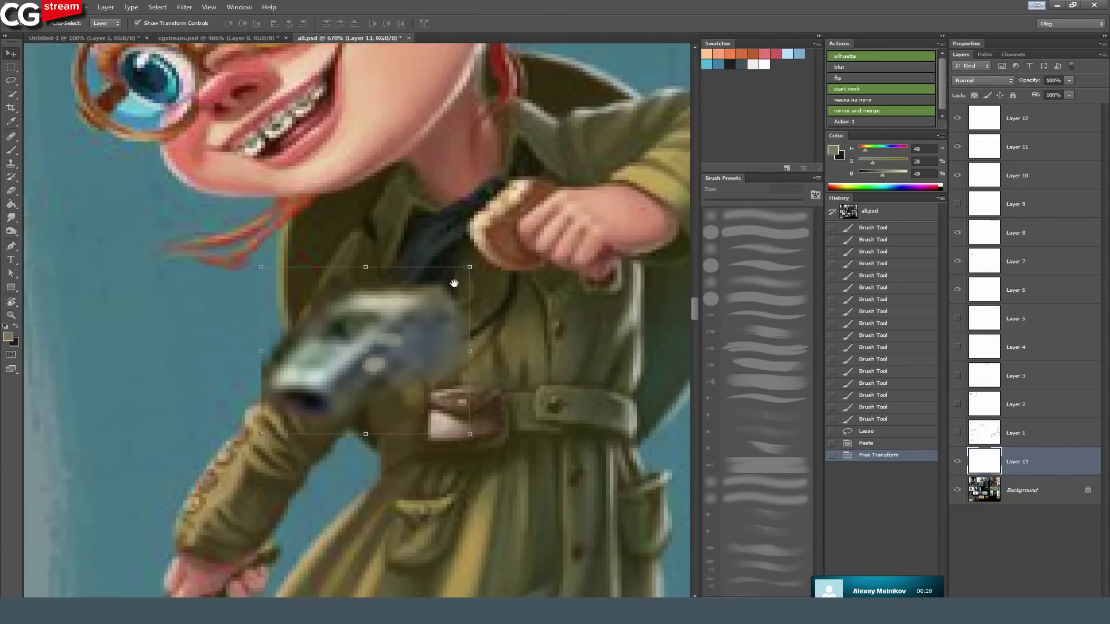
pyautogui.scroll(-4, 440, 265)
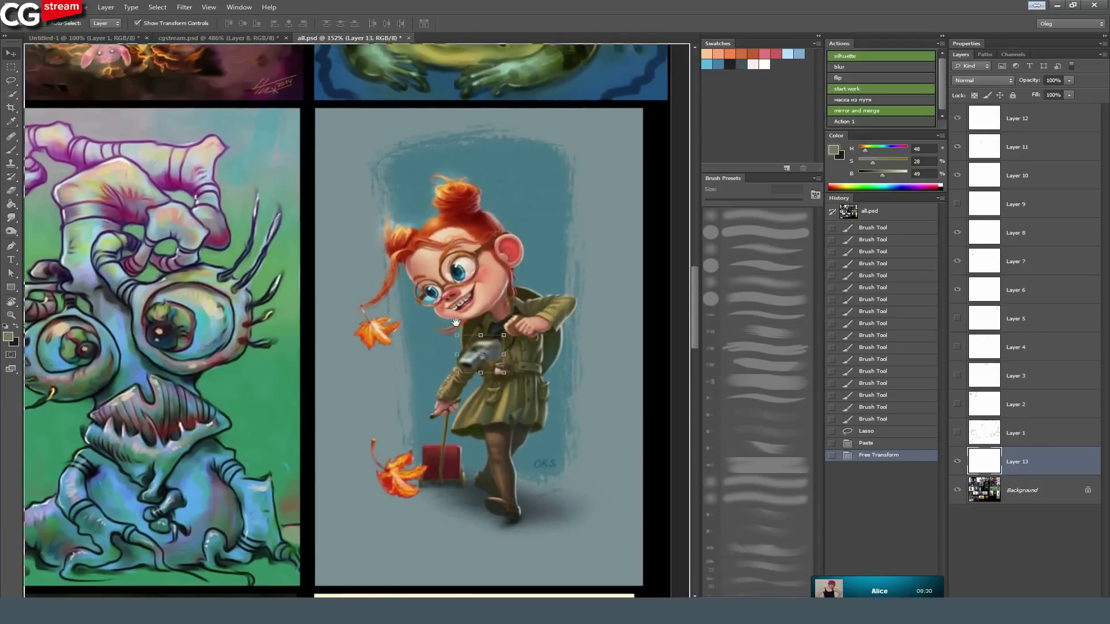
pyautogui.hotkey('ctrl', 't')
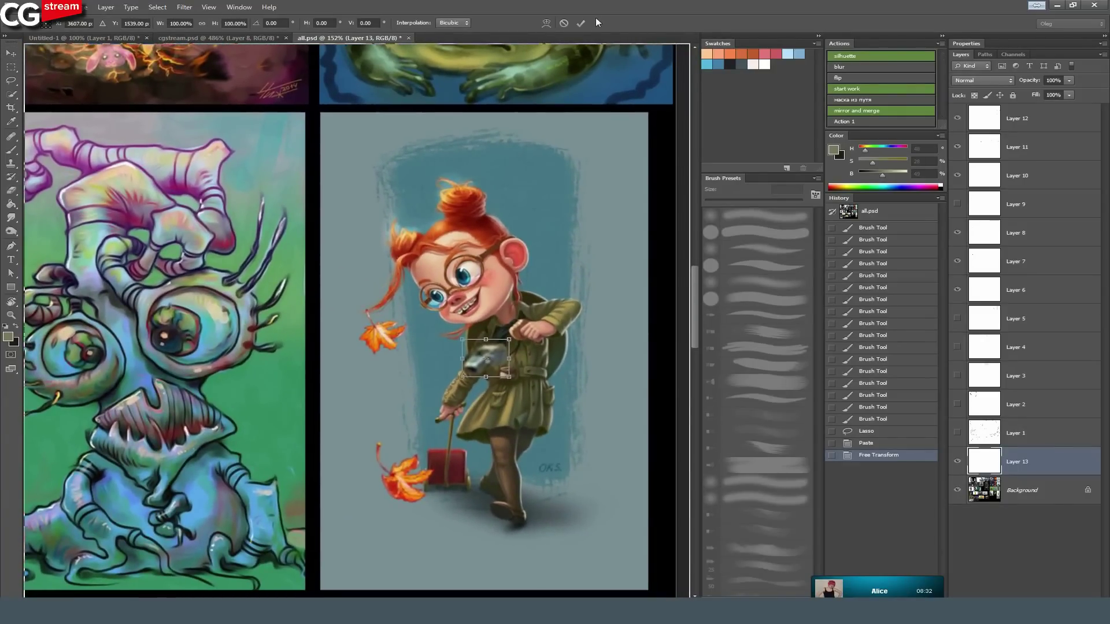
pyautogui.click(581, 23)
pyautogui.scroll(3, 397, 299)
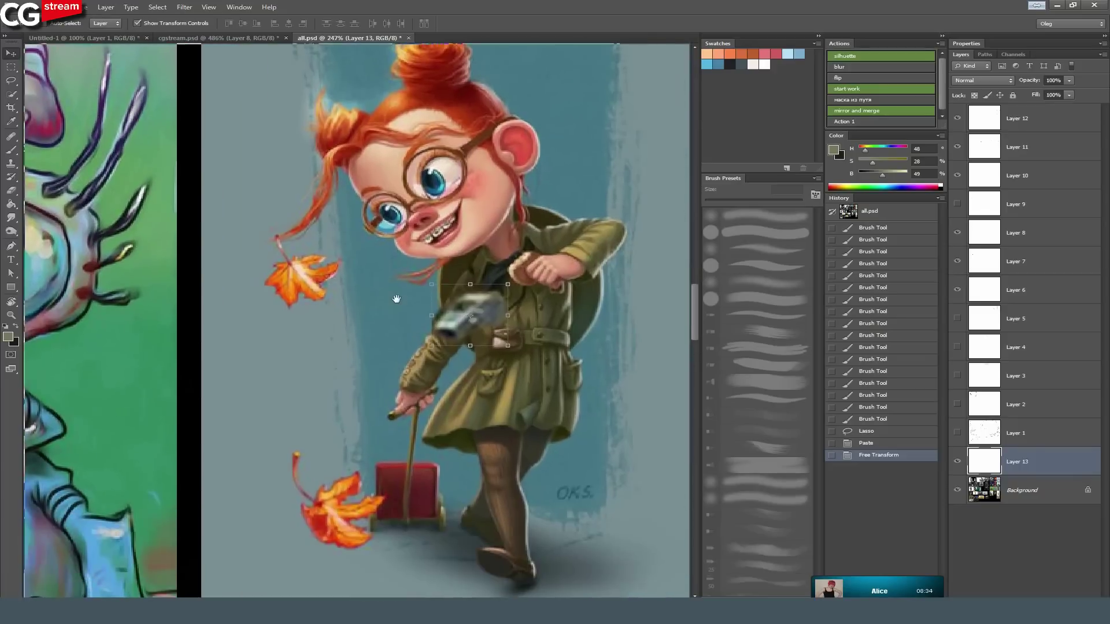
pyautogui.moveTo(426, 277); pyautogui.dragTo(363, 365)
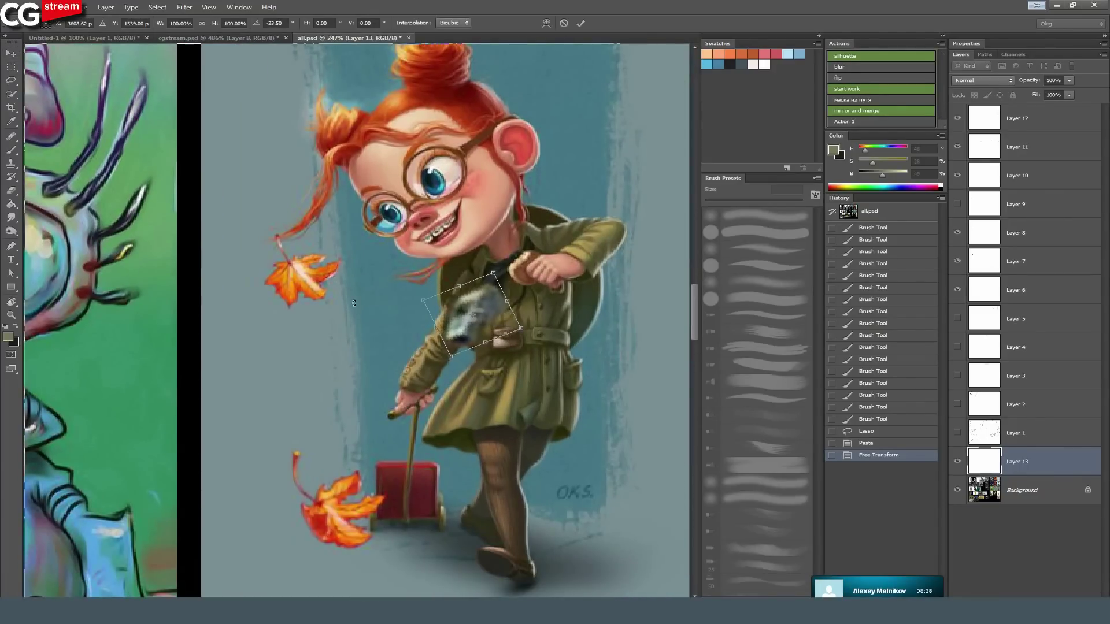
pyautogui.click(581, 23)
# Draw round red badges on the coat's raised sleeve and chest with a 3 px brush in sampled red H 7, S 87, B 54.
pyautogui.press('b')
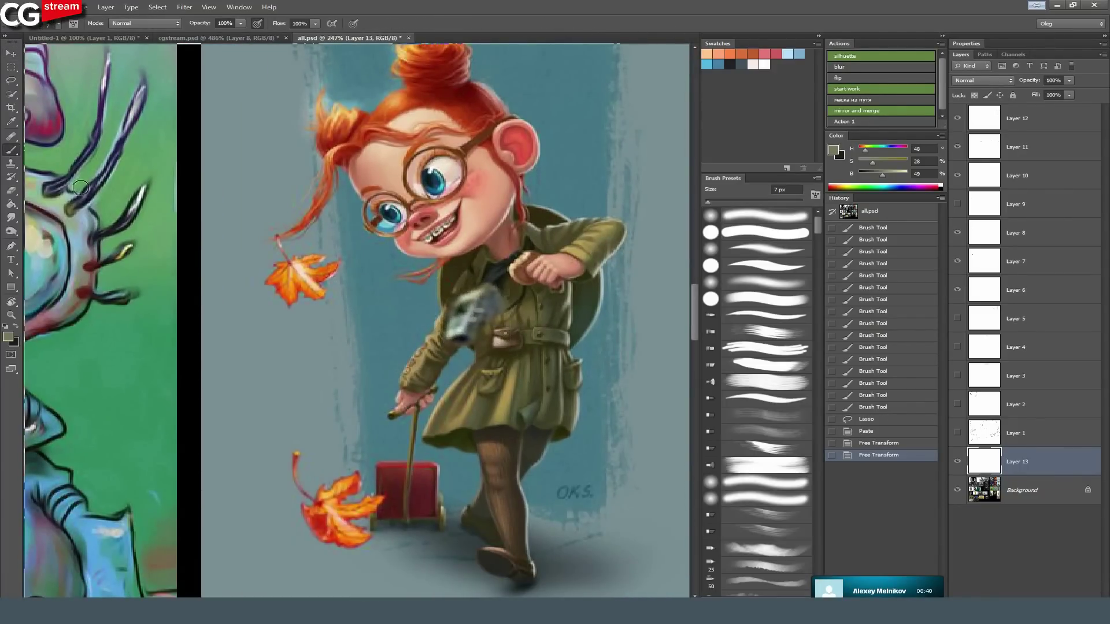
pyautogui.scroll(3, 378, 334)
pyautogui.scroll(5, 378, 333)
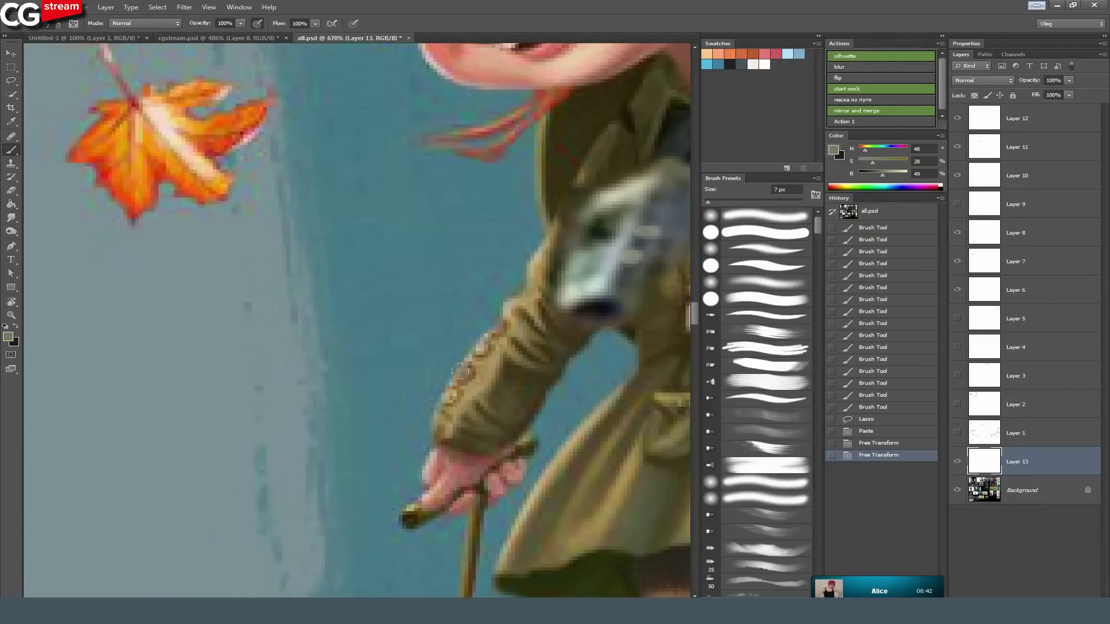
pyautogui.moveTo(452, 307)
pyautogui.mouseDown()
pyautogui.moveTo(399, 314)
pyautogui.moveTo(92, 446)
pyautogui.moveTo(275, 332)
pyautogui.moveTo(199, 396)
pyautogui.moveTo(260, 344)
pyautogui.mouseUp()
pyautogui.keyDown('alt'); pyautogui.click(493, 46); pyautogui.keyUp('alt')
pyautogui.moveTo(446, 229); pyautogui.dragTo(484, 210)
pyautogui.moveTo(597, 126)
pyautogui.mouseDown()
pyautogui.moveTo(401, 242)
pyautogui.moveTo(383, 277)
pyautogui.mouseUp()
pyautogui.moveTo(469, 281)
pyautogui.mouseDown()
pyautogui.moveTo(457, 308)
pyautogui.moveTo(470, 283)
pyautogui.moveTo(443, 250)
pyautogui.moveTo(405, 267)
pyautogui.mouseUp()
pyautogui.moveTo(204, 443)
pyautogui.mouseDown()
pyautogui.moveTo(377, 270)
pyautogui.moveTo(426, 272)
pyautogui.moveTo(391, 283)
pyautogui.moveTo(402, 282)
pyautogui.mouseUp()
pyautogui.scroll(4, 499, 201)
pyautogui.moveTo(476, 365)
pyautogui.mouseDown()
pyautogui.moveTo(481, 310)
pyautogui.moveTo(511, 324)
pyautogui.moveTo(512, 341)
pyautogui.mouseUp()
pyautogui.moveTo(527, 335)
pyautogui.mouseDown()
pyautogui.moveTo(526, 324)
pyautogui.moveTo(446, 327)
pyautogui.moveTo(445, 338)
pyautogui.mouseUp()
pyautogui.moveTo(440, 301); pyautogui.dragTo(427, 298)
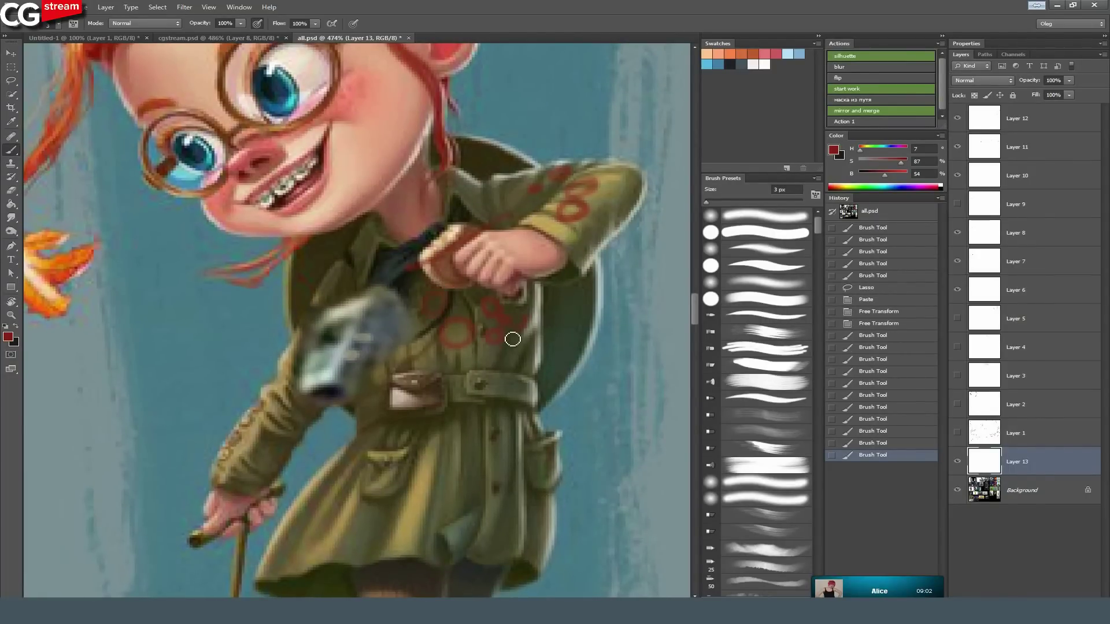
pyautogui.moveTo(509, 350)
pyautogui.mouseDown()
pyautogui.moveTo(450, 330)
pyautogui.moveTo(495, 324)
pyautogui.moveTo(505, 308)
pyautogui.moveTo(451, 335)
pyautogui.moveTo(587, 202)
pyautogui.moveTo(460, 337)
pyautogui.mouseUp()
# Fill the centres of the chest badges with light orange H 20, S 54, B 100.
pyautogui.click(719, 54)
pyautogui.moveTo(434, 301); pyautogui.dragTo(432, 299)
pyautogui.click(496, 336)
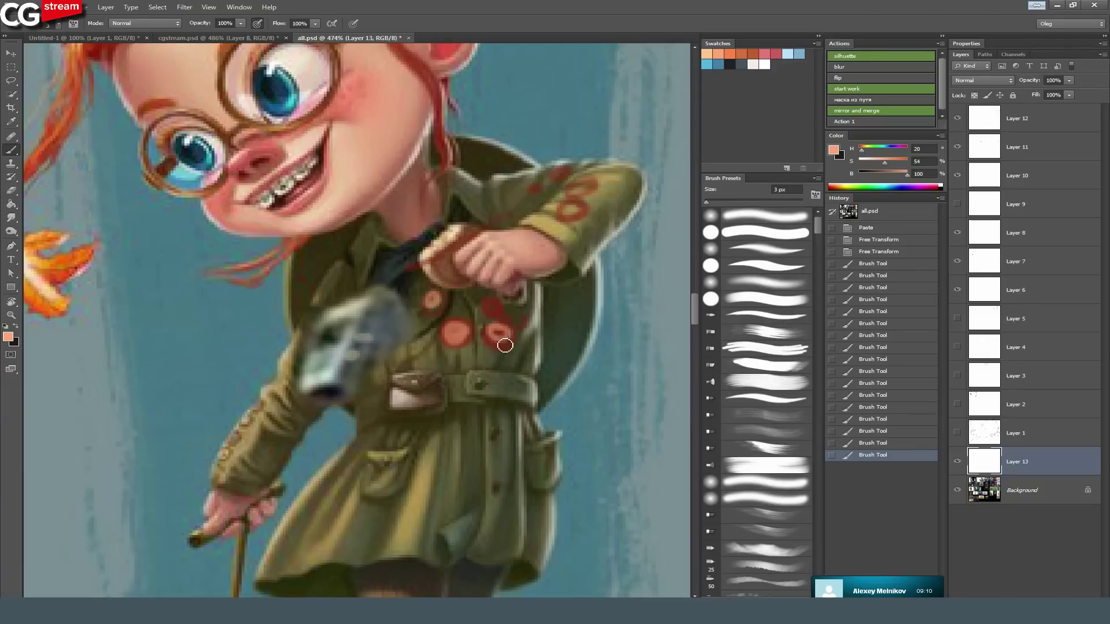
pyautogui.click(492, 313)
# Add darker orange H 20, S 77, B 75 to the badges on the coat's chest and raised sleeve.
pyautogui.click(752, 52)
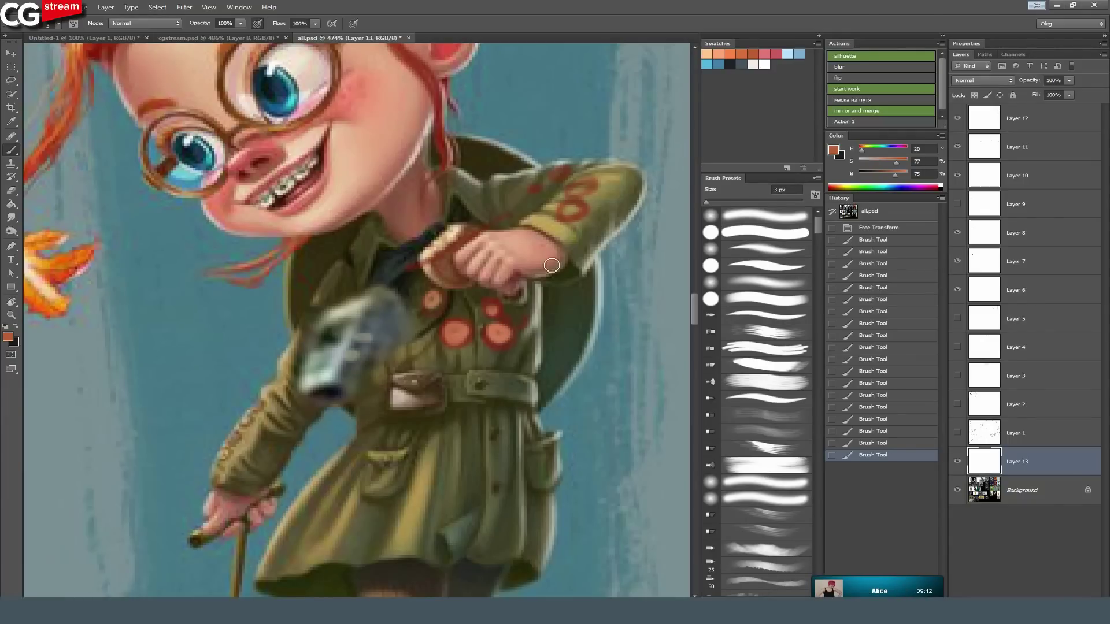
pyautogui.click(497, 333)
pyautogui.click(494, 312)
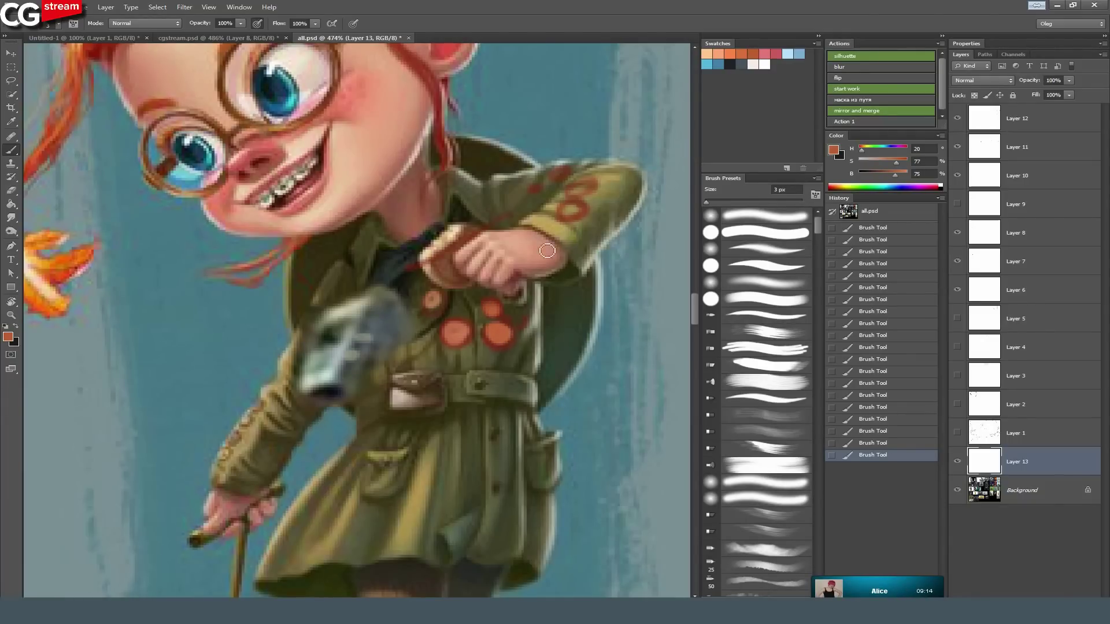
pyautogui.moveTo(463, 270); pyautogui.dragTo(394, 324)
pyautogui.moveTo(318, 457); pyautogui.dragTo(336, 359)
pyautogui.scroll(2, 356, 363)
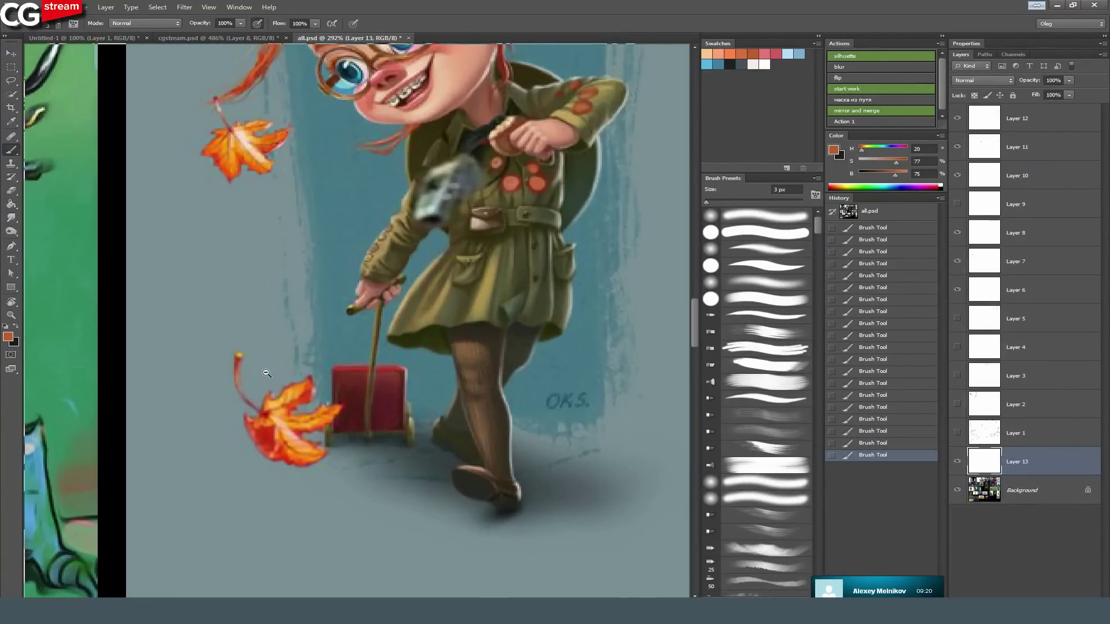
# Paint flat orange over the upper maple leaf's inner half with a 5 px brush, sampling tones such as H 19, S 78, B 82.
pyautogui.scroll(-4, 267, 373)
pyautogui.scroll(3, 330, 315)
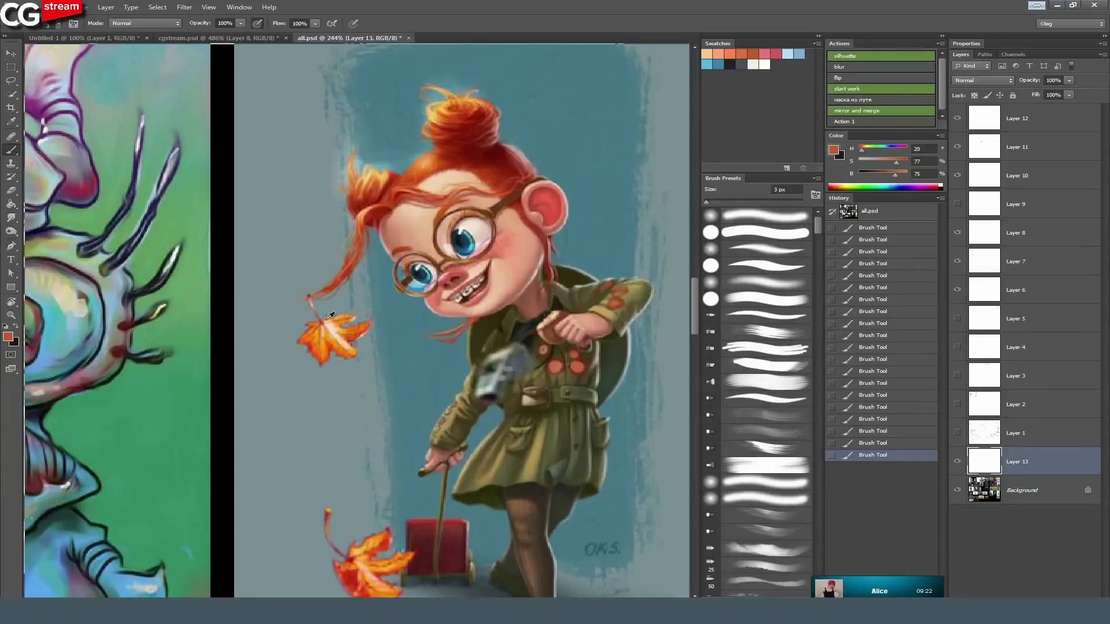
pyautogui.keyDown('alt'); pyautogui.click(353, 336); pyautogui.keyUp('alt')
pyautogui.moveTo(336, 326); pyautogui.dragTo(344, 332)
pyautogui.rightClick(335, 322)
pyautogui.click(347, 332)
pyautogui.keyDown('alt'); pyautogui.click(354, 327); pyautogui.keyUp('alt')
pyautogui.moveTo(355, 312)
pyautogui.mouseDown()
pyautogui.moveTo(334, 336)
pyautogui.moveTo(332, 321)
pyautogui.moveTo(367, 321)
pyautogui.moveTo(339, 325)
pyautogui.moveTo(357, 330)
pyautogui.moveTo(352, 311)
pyautogui.moveTo(374, 351)
pyautogui.moveTo(339, 340)
pyautogui.moveTo(378, 364)
pyautogui.moveTo(361, 370)
pyautogui.moveTo(336, 346)
pyautogui.moveTo(365, 368)
pyautogui.mouseUp()
pyautogui.keyDown('alt'); pyautogui.click(332, 320); pyautogui.keyUp('alt')
pyautogui.keyDown('alt'); pyautogui.click(359, 324); pyautogui.keyUp('alt')
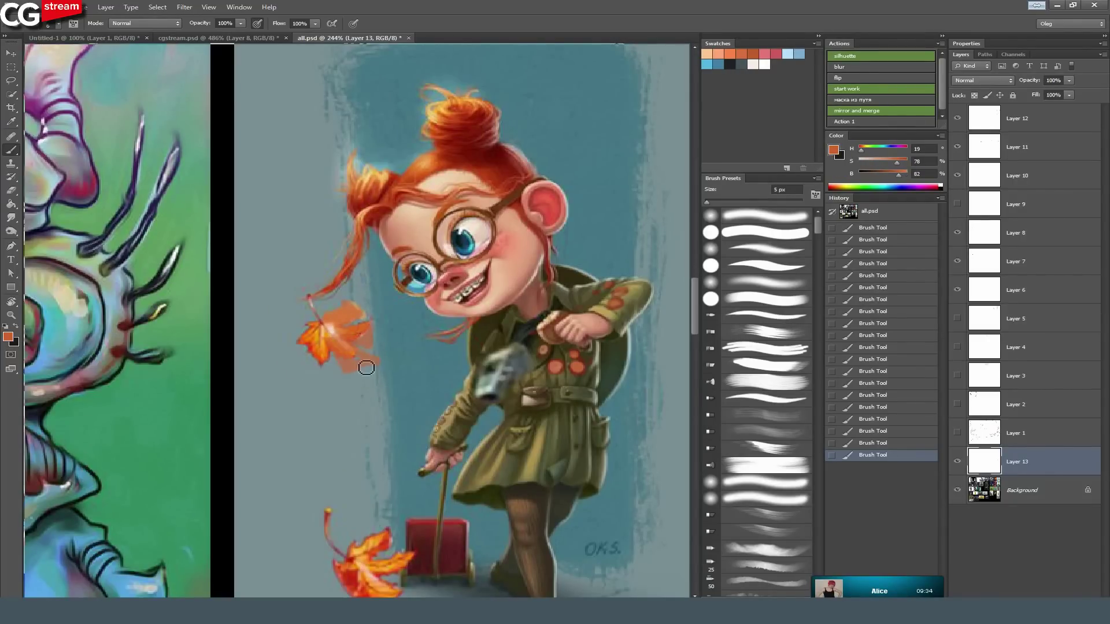
# Extend the flat leaf shape over its remaining lobes with sampled orange H 22, S 85, B 87.
pyautogui.moveTo(302, 353)
pyautogui.mouseDown()
pyautogui.moveTo(319, 346)
pyautogui.moveTo(321, 332)
pyautogui.moveTo(303, 344)
pyautogui.moveTo(320, 338)
pyautogui.moveTo(349, 360)
pyautogui.mouseUp()
pyautogui.keyDown('alt'); pyautogui.click(315, 351); pyautogui.keyUp('alt')
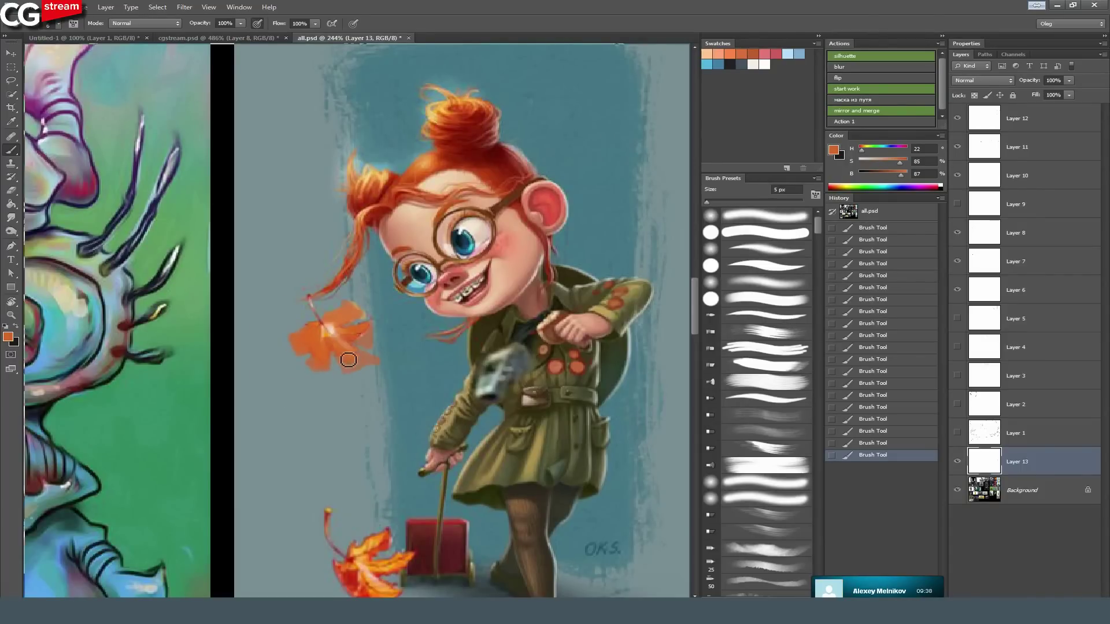
pyautogui.moveTo(414, 336)
pyautogui.mouseDown()
pyautogui.moveTo(372, 325)
pyautogui.moveTo(364, 344)
pyautogui.moveTo(361, 327)
pyautogui.mouseUp()
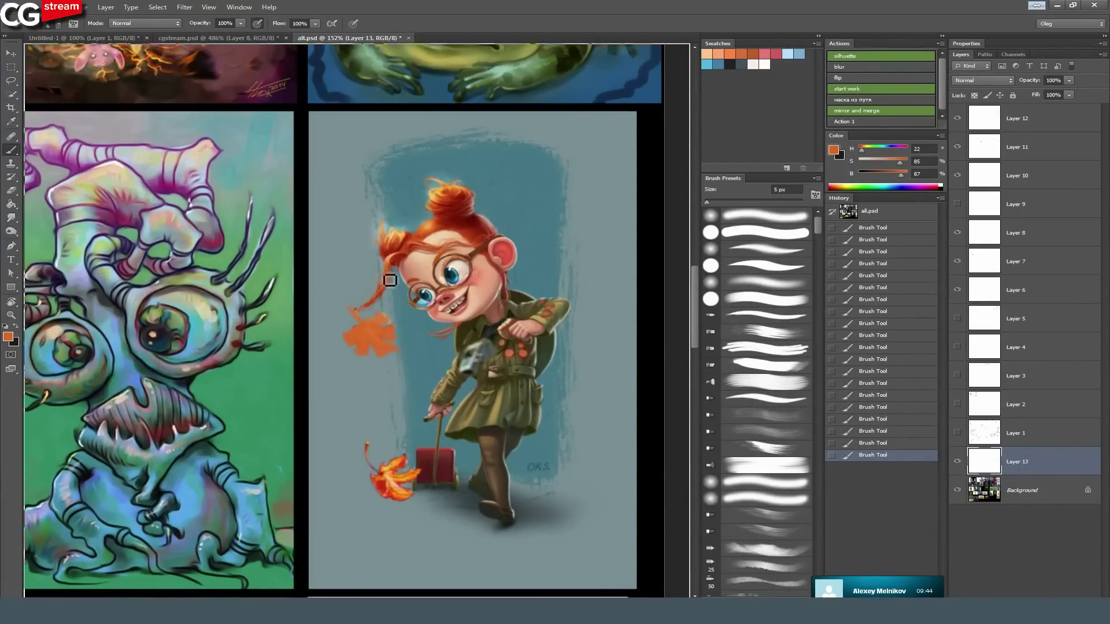
# Draw the stem and veins of the repainted leaf with a 2 px brush in dark red H 11, S 94, B 60 sampled from the hair.
pyautogui.keyDown('alt'); pyautogui.click(403, 247); pyautogui.keyUp('alt')
pyautogui.scroll(2, 373, 321)
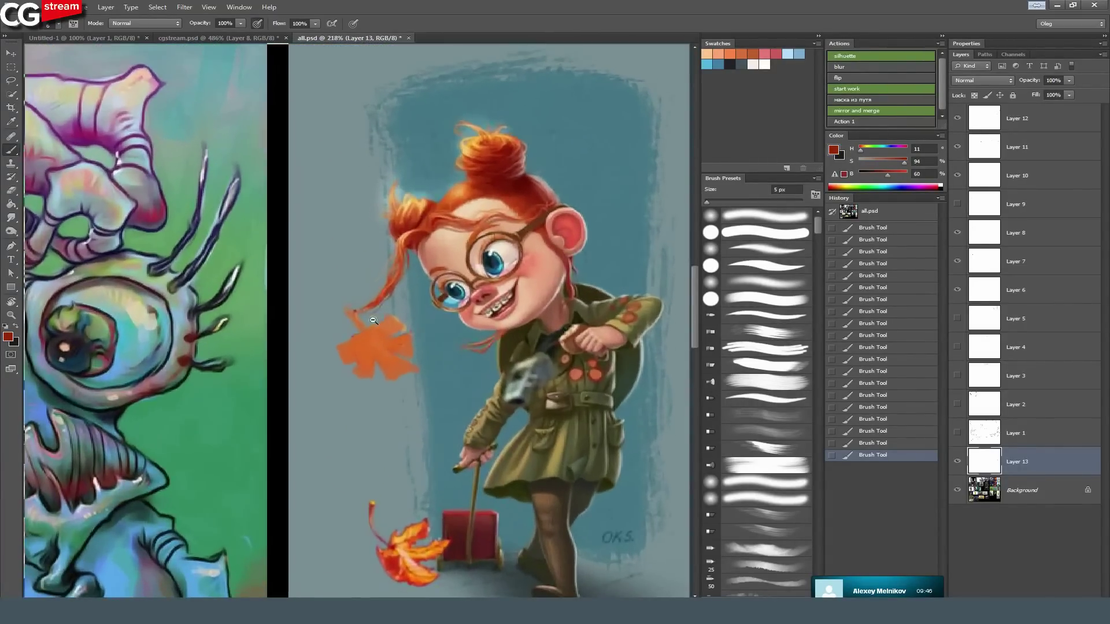
pyautogui.scroll(3, 348, 323)
pyautogui.press('[')
pyautogui.press('[')
pyautogui.press('[')
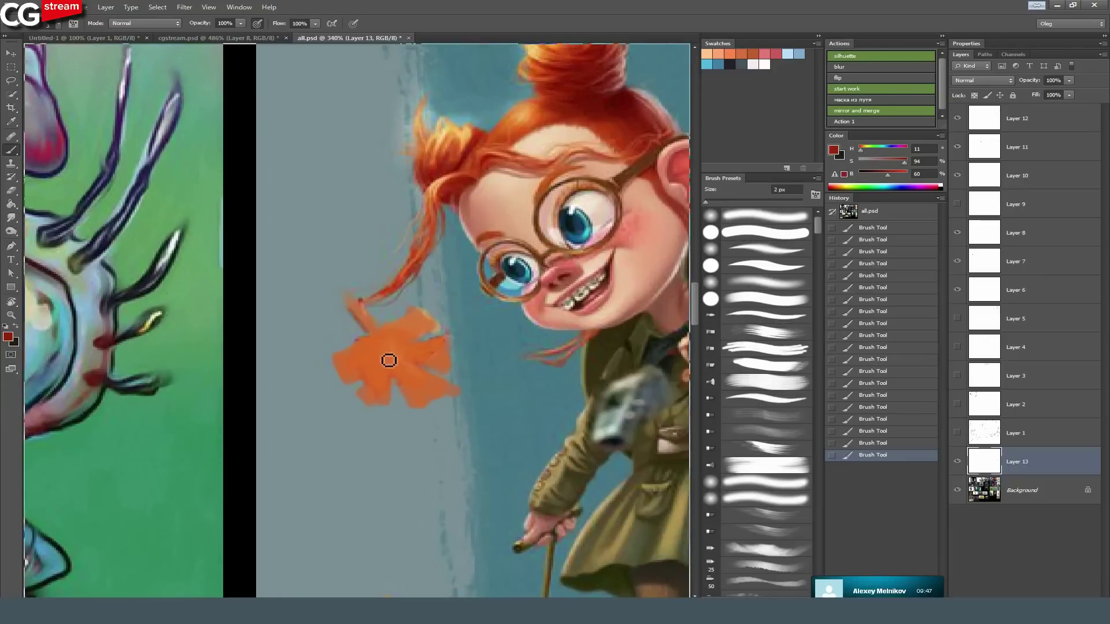
pyautogui.moveTo(362, 302); pyautogui.dragTo(313, 244)
pyautogui.moveTo(290, 310); pyautogui.dragTo(307, 327)
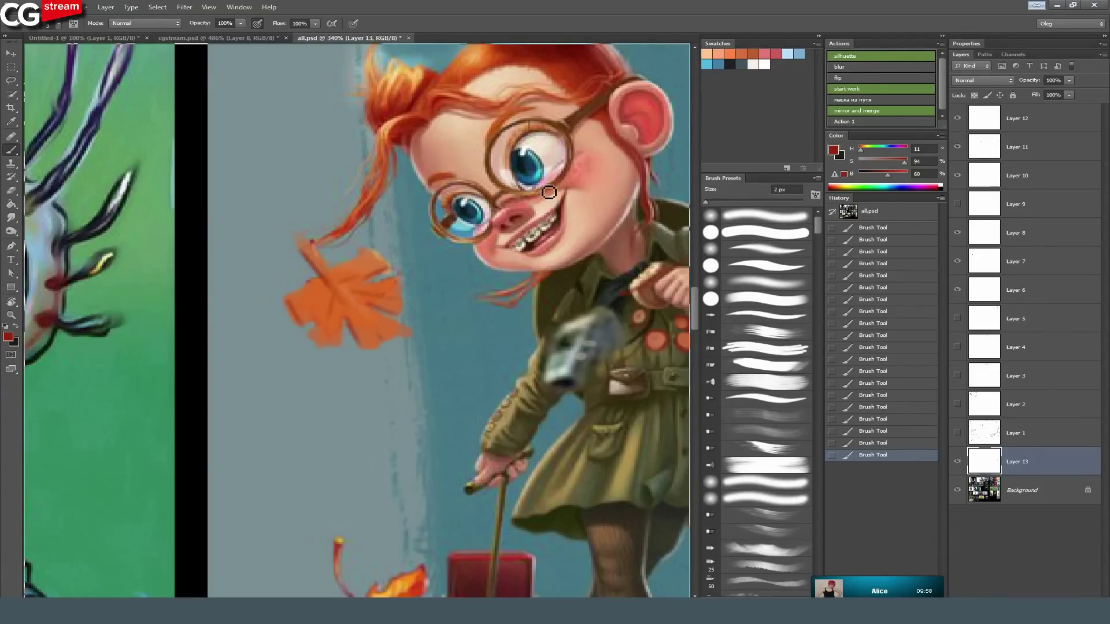
# Look over the reworked girl and the other submitted artworks, moving on to the cowboy with the revolver.
pyautogui.moveTo(500, 173); pyautogui.dragTo(432, 284)
pyautogui.moveTo(417, 324); pyautogui.dragTo(471, 319)
pyautogui.moveTo(493, 275); pyautogui.dragTo(365, 455)
pyautogui.moveTo(216, 247); pyautogui.dragTo(190, 67)
pyautogui.moveTo(404, 383); pyautogui.dragTo(341, 107)
pyautogui.moveTo(387, 281); pyautogui.dragTo(294, 323)
pyautogui.moveTo(249, 476); pyautogui.dragTo(317, 258)
pyautogui.keyDown('ctrl'); pyautogui.keyDown('alt'); pyautogui.moveTo(470, 265); pyautogui.dragTo(555, 359); pyautogui.keyUp('alt'); pyautogui.keyUp('ctrl')
pyautogui.moveTo(611, 460)
pyautogui.mouseDown()
pyautogui.moveTo(611, 522)
pyautogui.moveTo(649, 450)
pyautogui.mouseUp()
pyautogui.moveTo(441, 478); pyautogui.dragTo(218, 315)
pyautogui.keyDown('ctrl'); pyautogui.keyDown('alt'); pyautogui.moveTo(233, 409); pyautogui.dragTo(199, 396); pyautogui.keyUp('alt'); pyautogui.keyUp('ctrl')
pyautogui.moveTo(174, 433); pyautogui.dragTo(497, 217)
pyautogui.moveTo(422, 443); pyautogui.dragTo(267, 241)
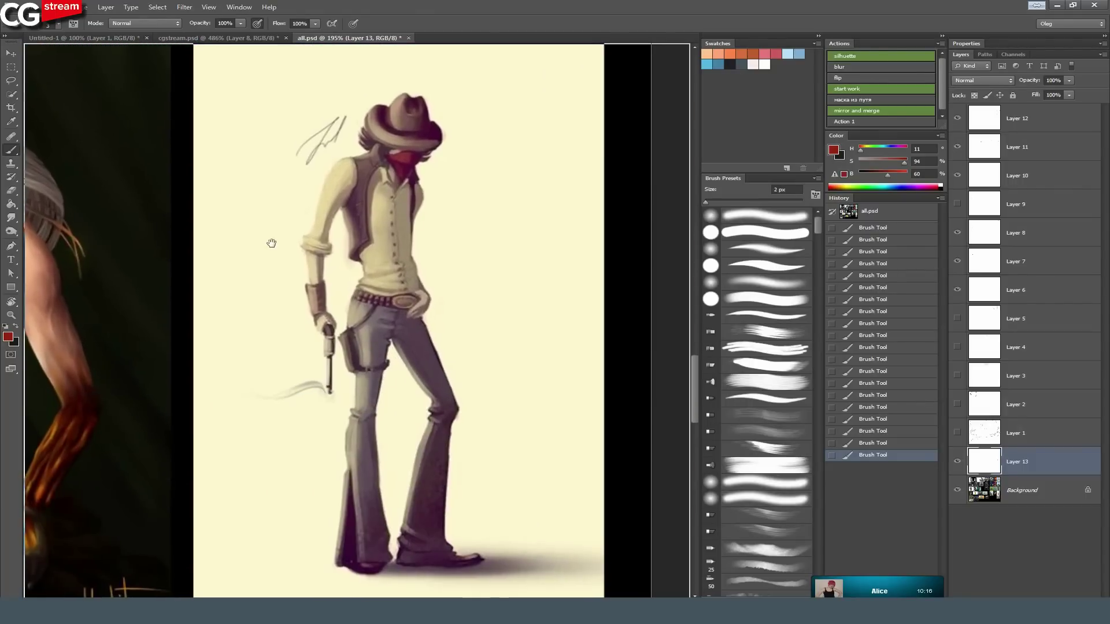
# Check the cowboy artwork with the Layer 1 notes shown, hide those notes again, and hide Layer 13.
pyautogui.click(958, 431)
pyautogui.moveTo(328, 208)
pyautogui.mouseDown()
pyautogui.moveTo(336, 253)
pyautogui.moveTo(321, 138)
pyautogui.moveTo(359, 212)
pyautogui.moveTo(343, 314)
pyautogui.mouseUp()
pyautogui.moveTo(321, 446); pyautogui.dragTo(321, 344)
pyautogui.click(958, 462)
pyautogui.click(958, 433)
pyautogui.moveTo(342, 316)
pyautogui.mouseDown()
pyautogui.moveTo(348, 241)
pyautogui.moveTo(373, 184)
pyautogui.moveTo(360, 328)
pyautogui.mouseUp()
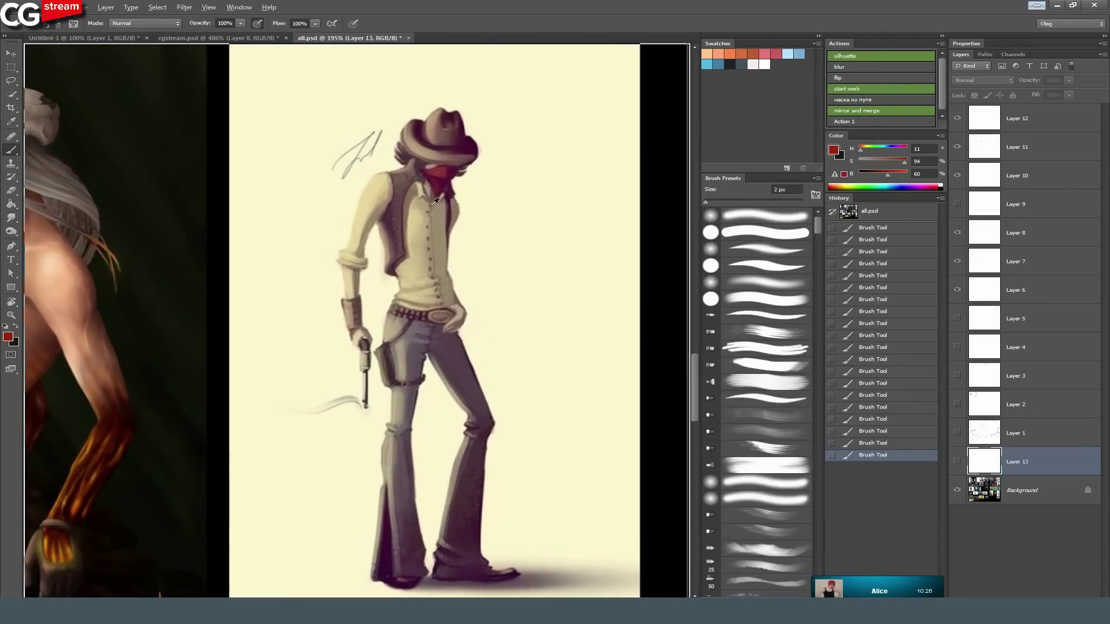
# Reset the colours to black, set the brush size to 4 px, and add a new layer above Layer 13.
pyautogui.press('d')
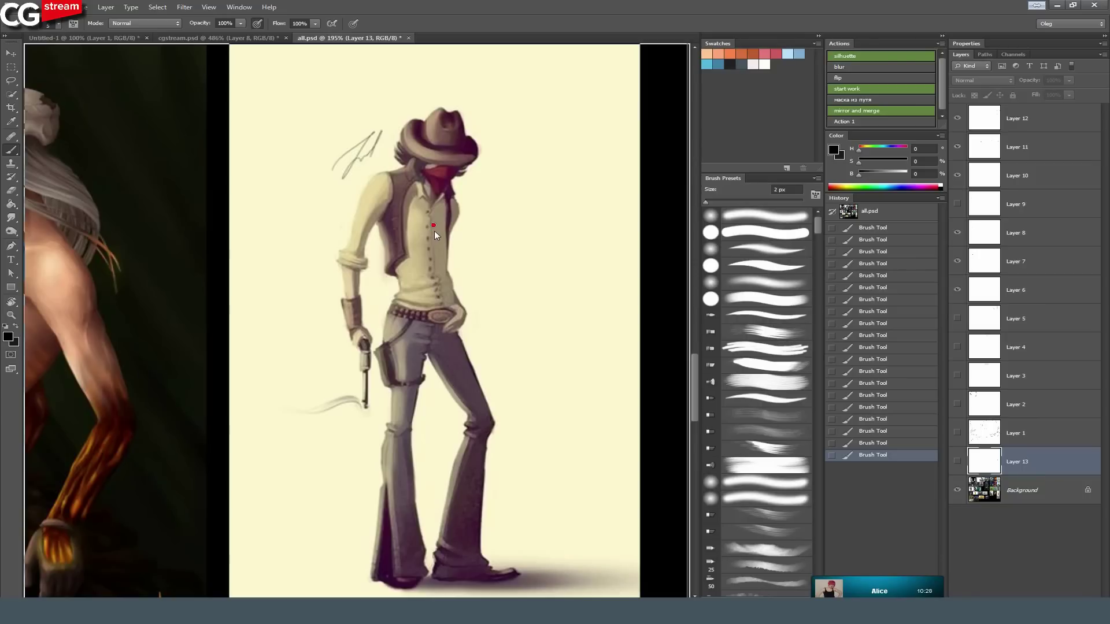
pyautogui.moveTo(461, 197); pyautogui.dragTo(445, 209)
pyautogui.press(']')
pyautogui.press(']')
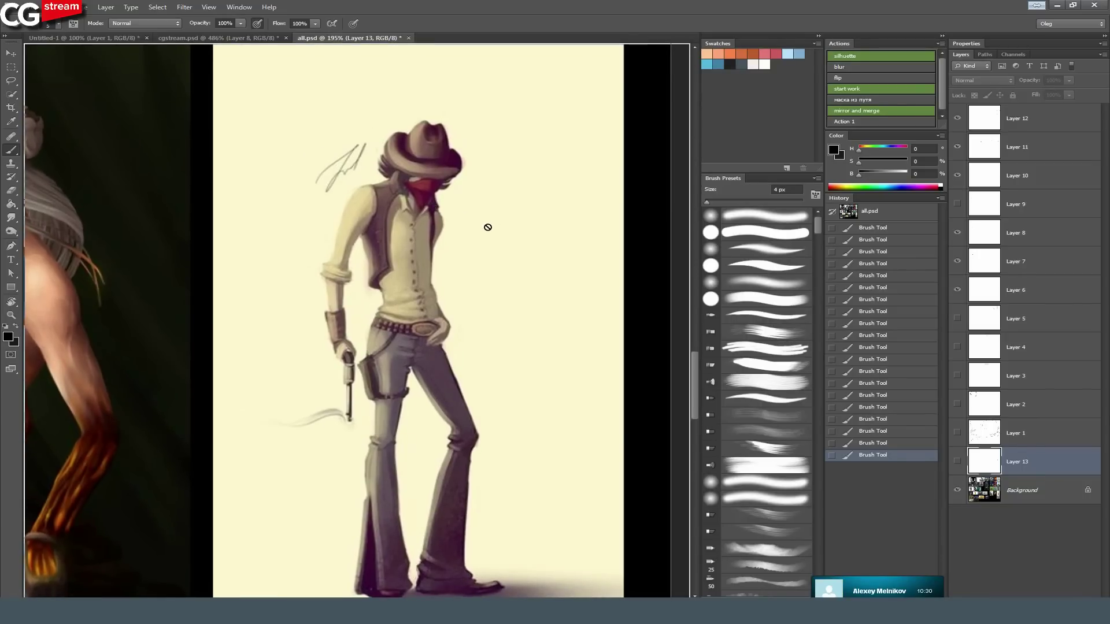
pyautogui.click(1071, 589)
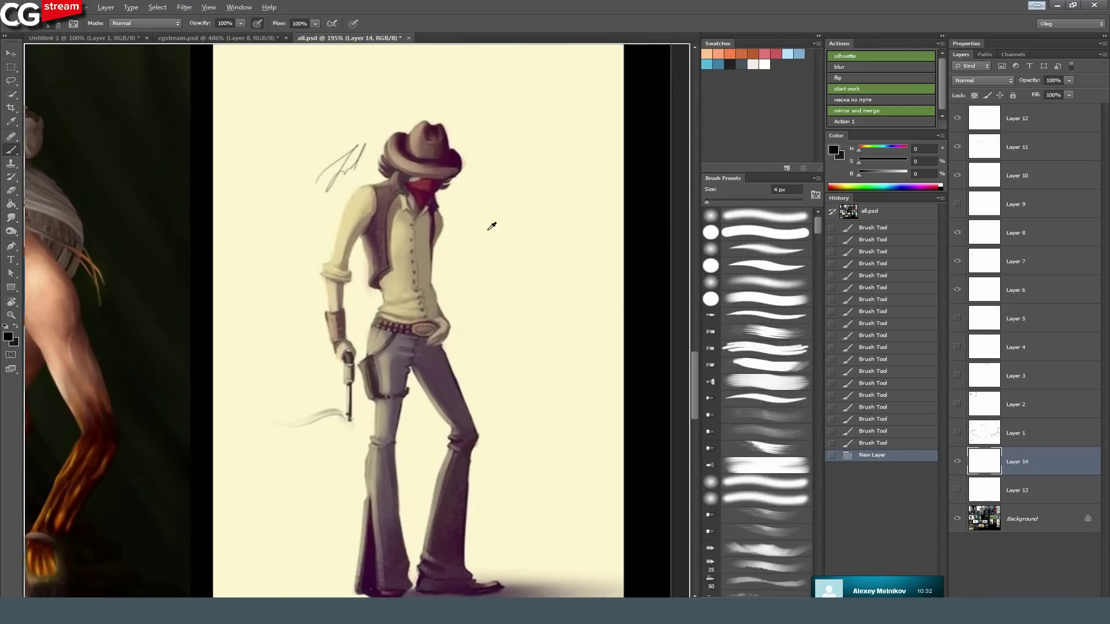
# Sketch dark guide lines over the cowboy's torso and bent arm to mark the line of the pose.
pyautogui.moveTo(419, 251); pyautogui.dragTo(424, 252)
pyautogui.moveTo(425, 292)
pyautogui.mouseDown()
pyautogui.moveTo(424, 262)
pyautogui.moveTo(438, 254)
pyautogui.mouseUp()
pyautogui.moveTo(452, 194)
pyautogui.mouseDown()
pyautogui.moveTo(427, 265)
pyautogui.moveTo(453, 277)
pyautogui.moveTo(397, 260)
pyautogui.mouseUp()
pyautogui.moveTo(397, 261); pyautogui.dragTo(431, 291)
pyautogui.moveTo(389, 363)
pyautogui.mouseDown()
pyautogui.moveTo(389, 233)
pyautogui.moveTo(361, 376)
pyautogui.mouseUp()
pyautogui.moveTo(418, 203); pyautogui.dragTo(433, 261)
pyautogui.moveTo(434, 261); pyautogui.dragTo(424, 302)
pyautogui.moveTo(361, 380); pyautogui.dragTo(363, 362)
pyautogui.moveTo(418, 225); pyautogui.dragTo(429, 260)
pyautogui.moveTo(370, 438); pyautogui.dragTo(351, 483)
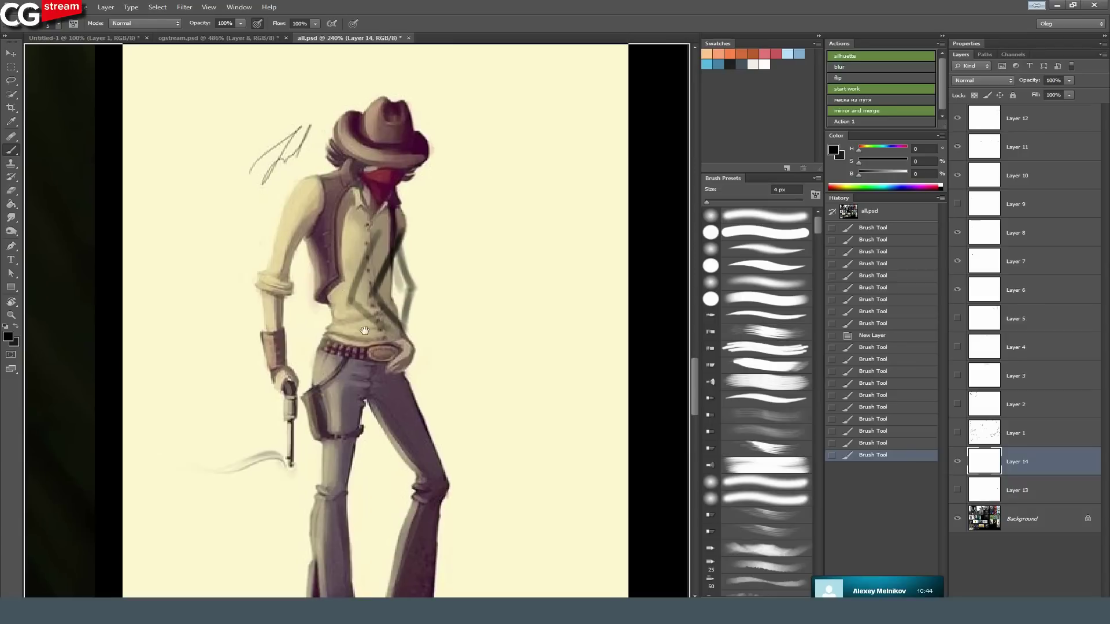
# Circle the cowboy's head and the hand holding the revolver with dark brush strokes.
pyautogui.moveTo(357, 147); pyautogui.dragTo(422, 169)
pyautogui.moveTo(302, 426); pyautogui.dragTo(334, 281)
pyautogui.moveTo(417, 514); pyautogui.dragTo(399, 489)
pyautogui.moveTo(367, 224); pyautogui.dragTo(363, 333)
pyautogui.moveTo(289, 354); pyautogui.dragTo(358, 341)
pyautogui.moveTo(478, 302)
pyautogui.mouseDown()
pyautogui.moveTo(423, 256)
pyautogui.moveTo(475, 312)
pyautogui.mouseUp()
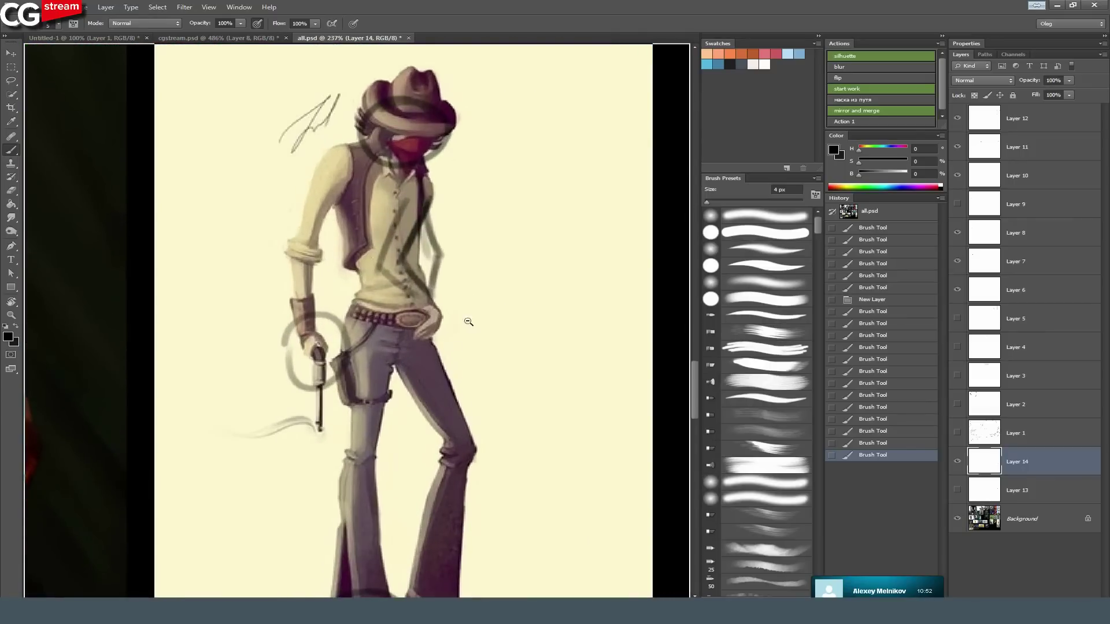
# Show Layer 1 and Layer 13 again to compare the red notes with the new guide lines on the cowboy.
pyautogui.moveTo(410, 438); pyautogui.dragTo(416, 369)
pyautogui.moveTo(414, 273)
pyautogui.mouseDown()
pyautogui.moveTo(430, 475)
pyautogui.moveTo(428, 279)
pyautogui.moveTo(476, 336)
pyautogui.mouseUp()
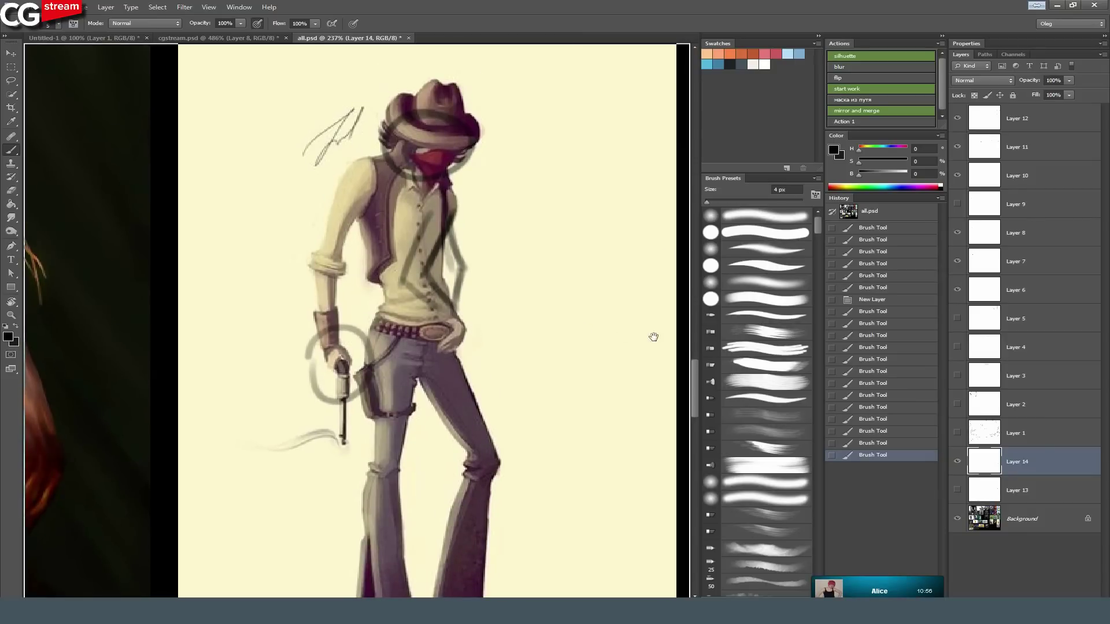
pyautogui.click(957, 433)
pyautogui.moveTo(490, 385)
pyautogui.mouseDown()
pyautogui.moveTo(482, 467)
pyautogui.moveTo(469, 486)
pyautogui.moveTo(491, 483)
pyautogui.mouseUp()
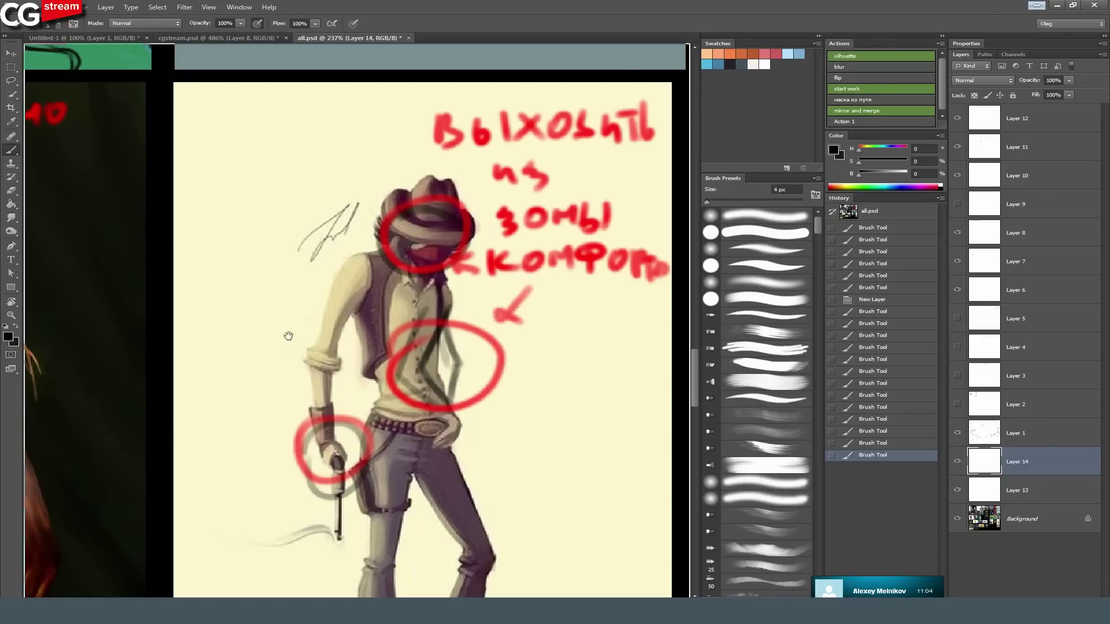
# Check the red notes beside the skull-masked figure and hide the Layer 1 notes.
pyautogui.moveTo(139, 442); pyautogui.dragTo(663, 362)
pyautogui.moveTo(265, 283)
pyautogui.mouseDown()
pyautogui.moveTo(296, 320)
pyautogui.moveTo(276, 351)
pyautogui.moveTo(224, 295)
pyautogui.moveTo(241, 321)
pyautogui.moveTo(282, 137)
pyautogui.mouseUp()
pyautogui.scroll(3, 286, 355)
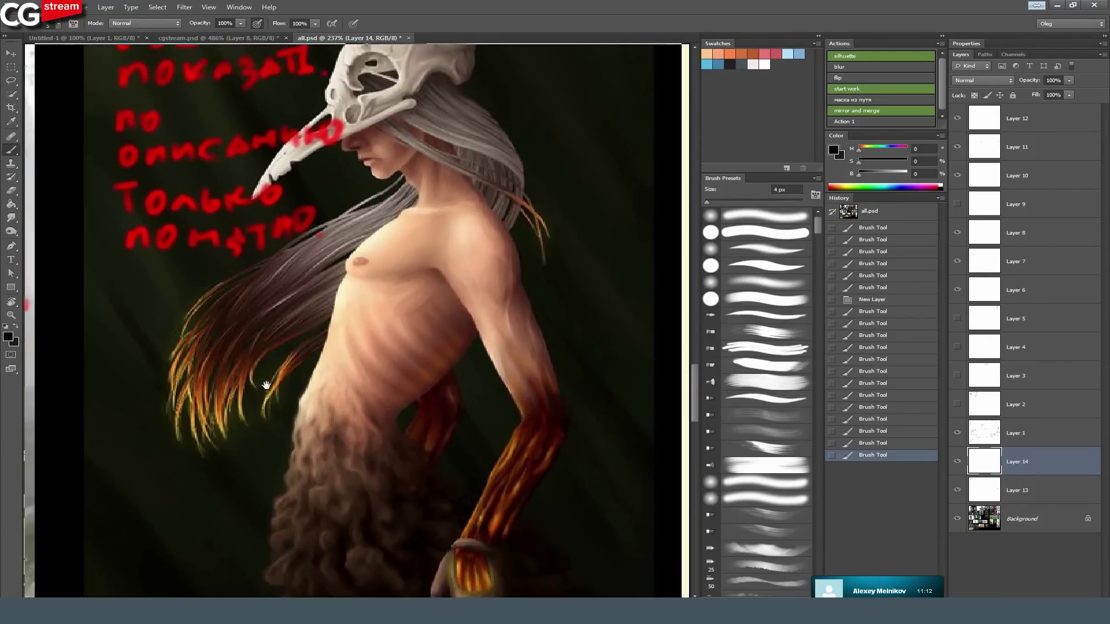
pyautogui.scroll(1, 279, 265)
pyautogui.click(957, 433)
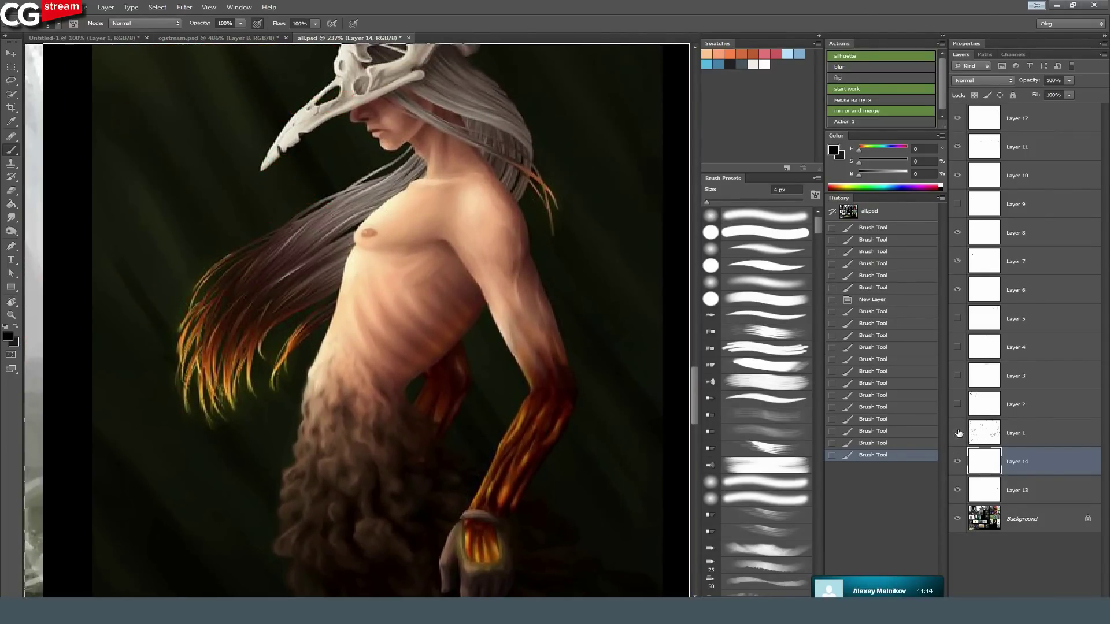
# Set the brush size to 6 px, sample a pale tone from the skull-masked figure, and lighten the chest with it.
pyautogui.moveTo(339, 229); pyautogui.dragTo(327, 212)
pyautogui.moveTo(297, 166); pyautogui.dragTo(340, 219)
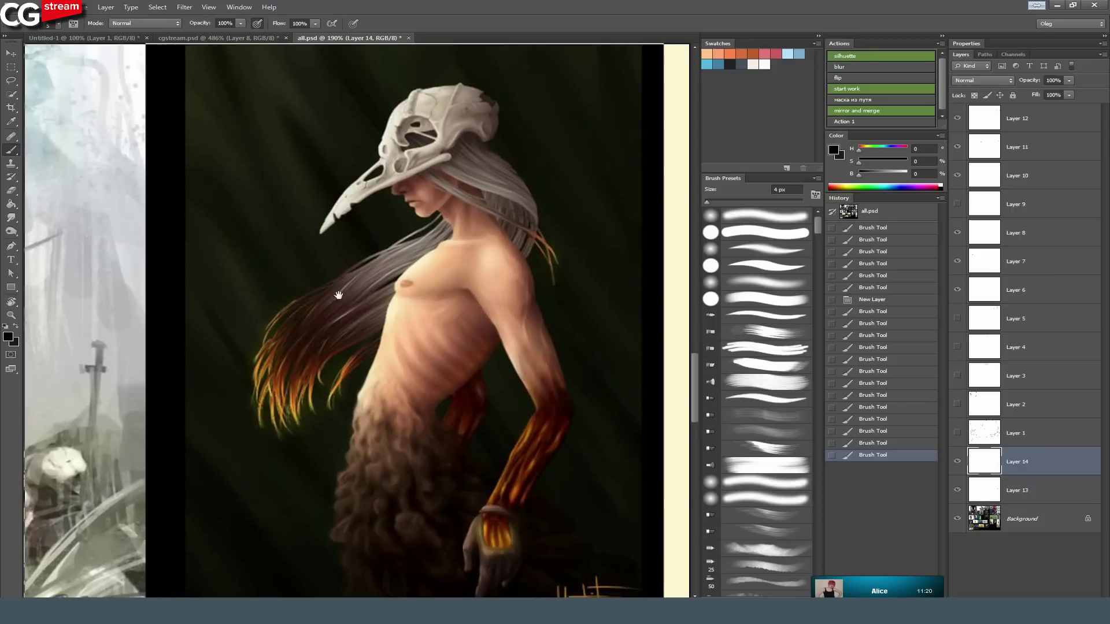
pyautogui.keyDown('alt'); pyautogui.click(456, 119); pyautogui.keyUp('alt')
pyautogui.press(']')
pyautogui.press(']')
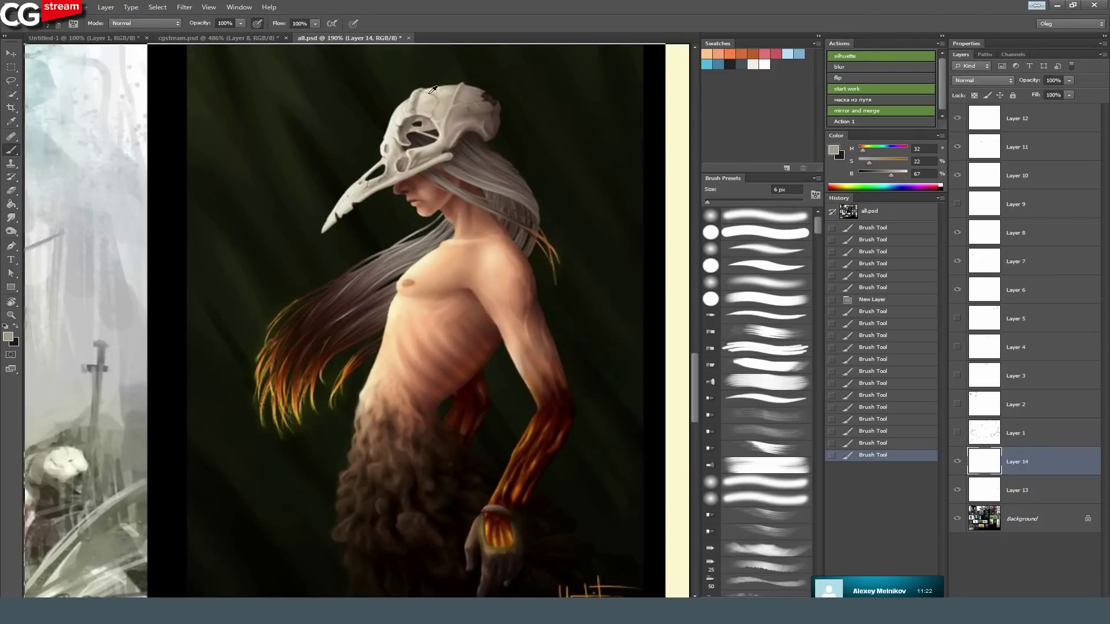
pyautogui.moveTo(259, 160); pyautogui.dragTo(247, 140)
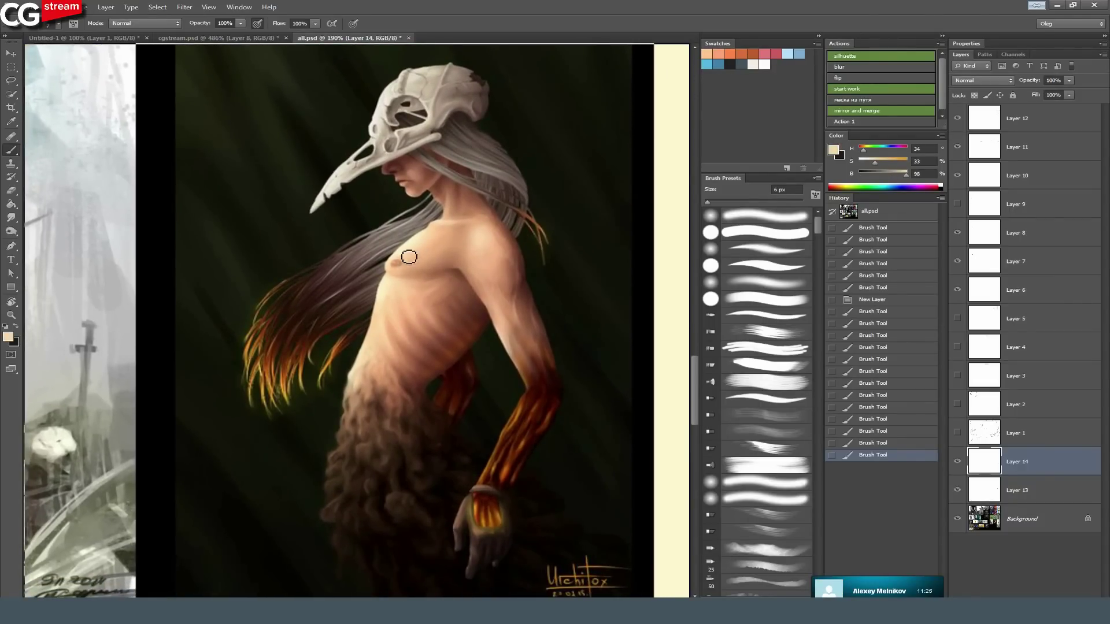
pyautogui.moveTo(444, 251); pyautogui.dragTo(444, 262)
# Sample a dark olive tone and dab dark spots across the figure's chest up to the collarbone.
pyautogui.keyDown('alt'); pyautogui.click(477, 349); pyautogui.keyUp('alt')
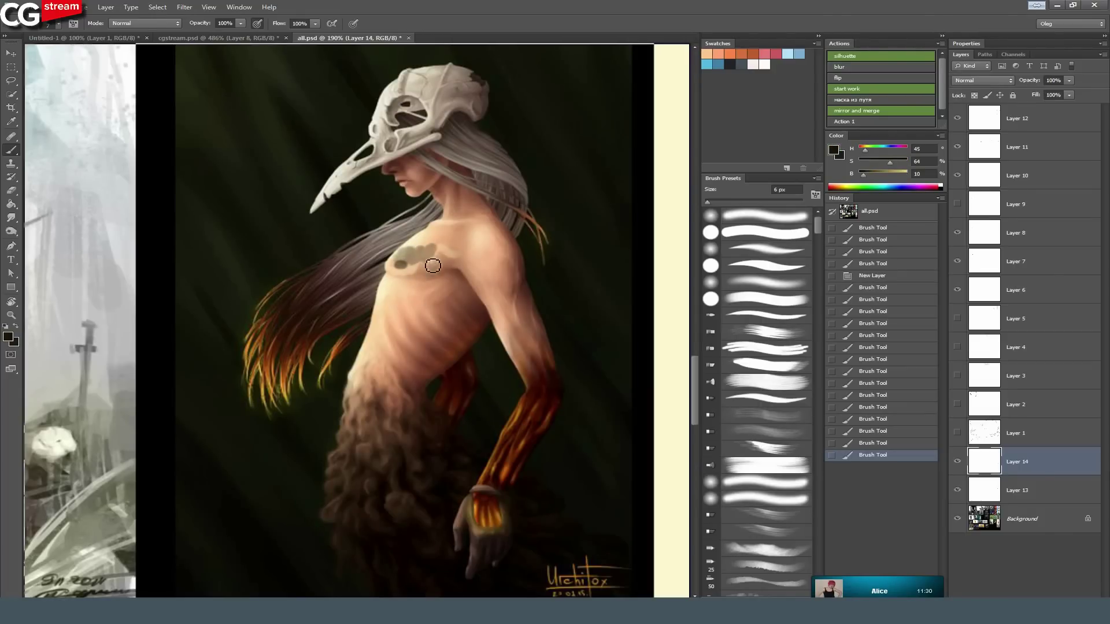
pyautogui.moveTo(428, 235); pyautogui.dragTo(450, 227)
pyautogui.moveTo(453, 231); pyautogui.dragTo(437, 246)
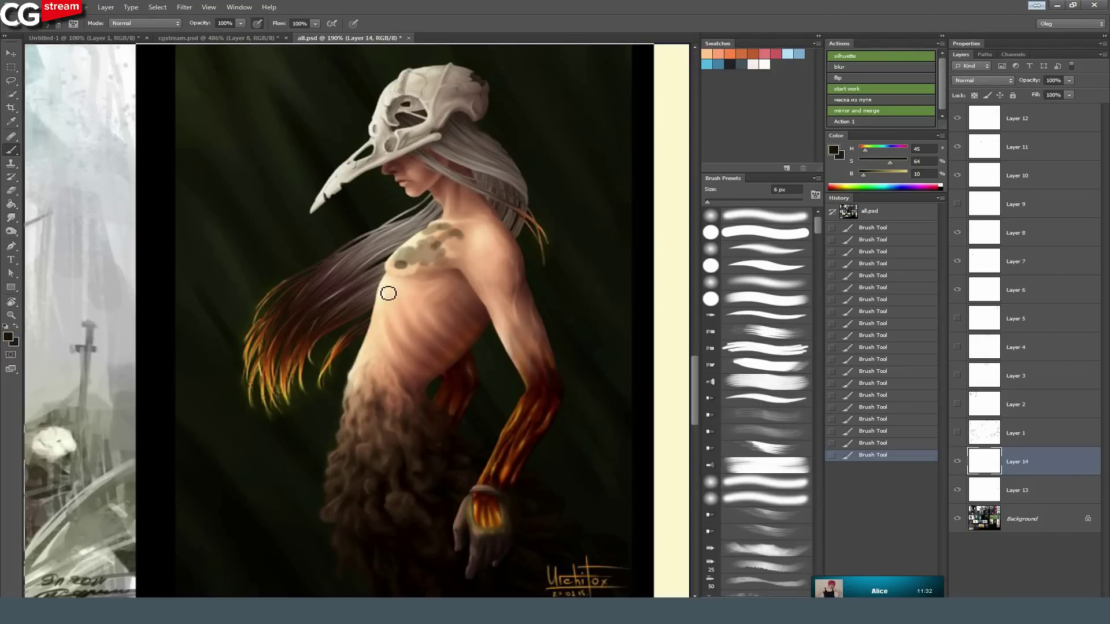